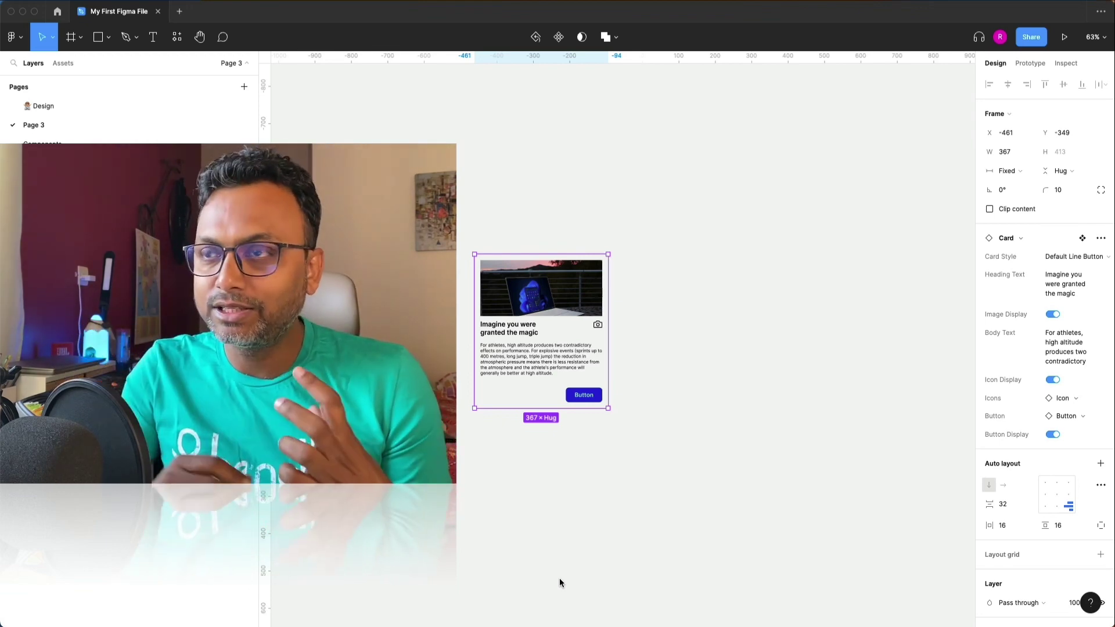
Select the Card instance and toggle its camera icon off and back on.
{"action": "left_click", "coordinate": [638, 314]}
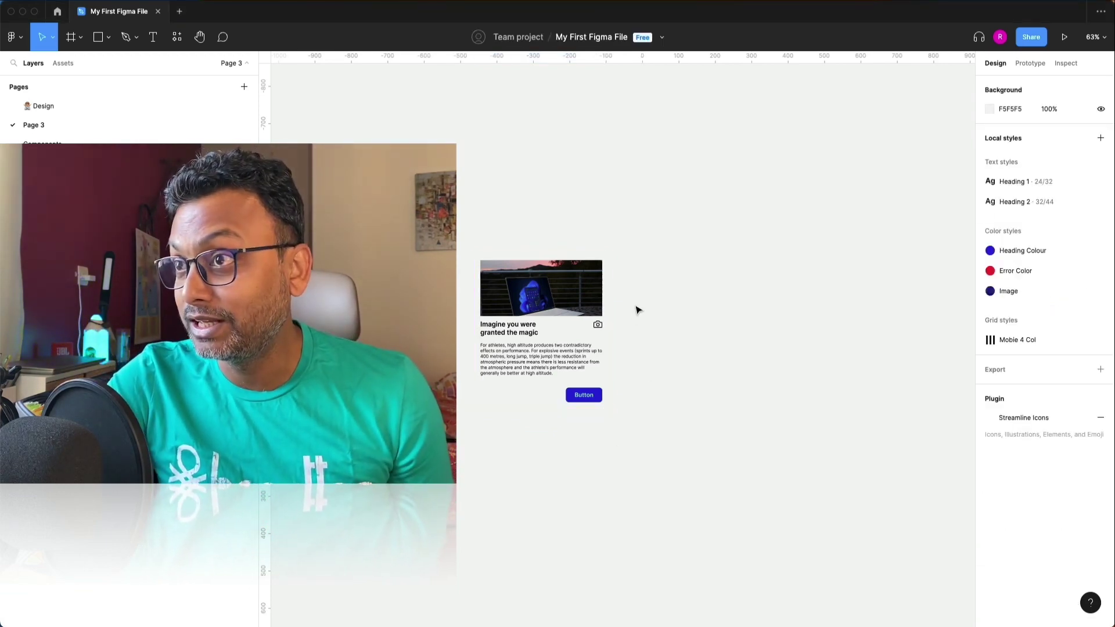
{"action": "left_click", "coordinate": [579, 318]}
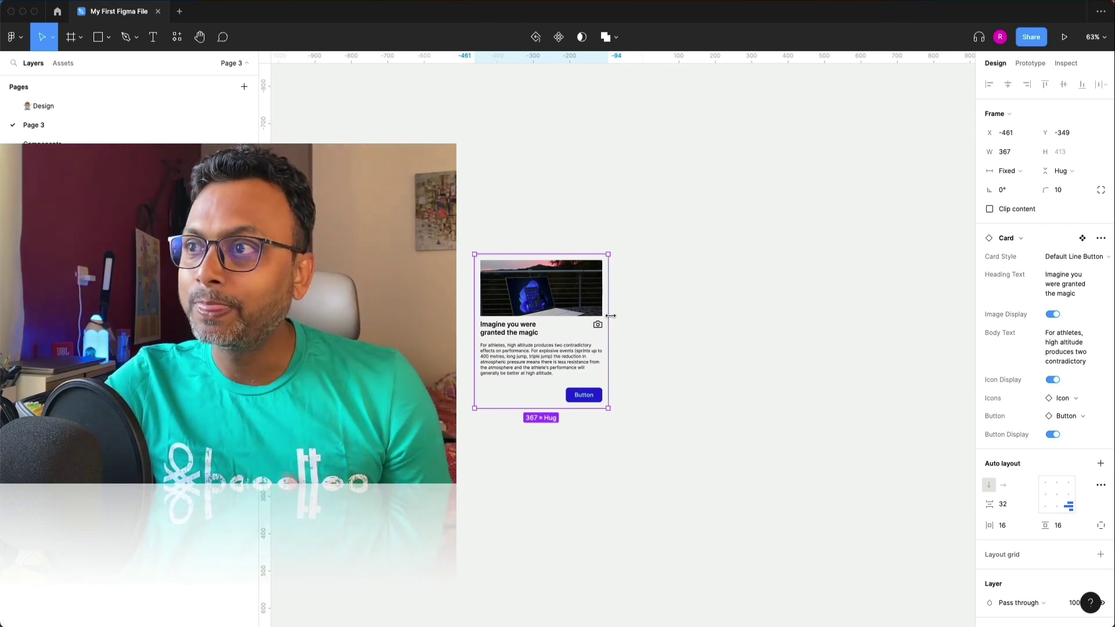
{"action": "scroll", "coordinate": [655, 366], "scroll_direction": "up", "scroll_amount": 5}
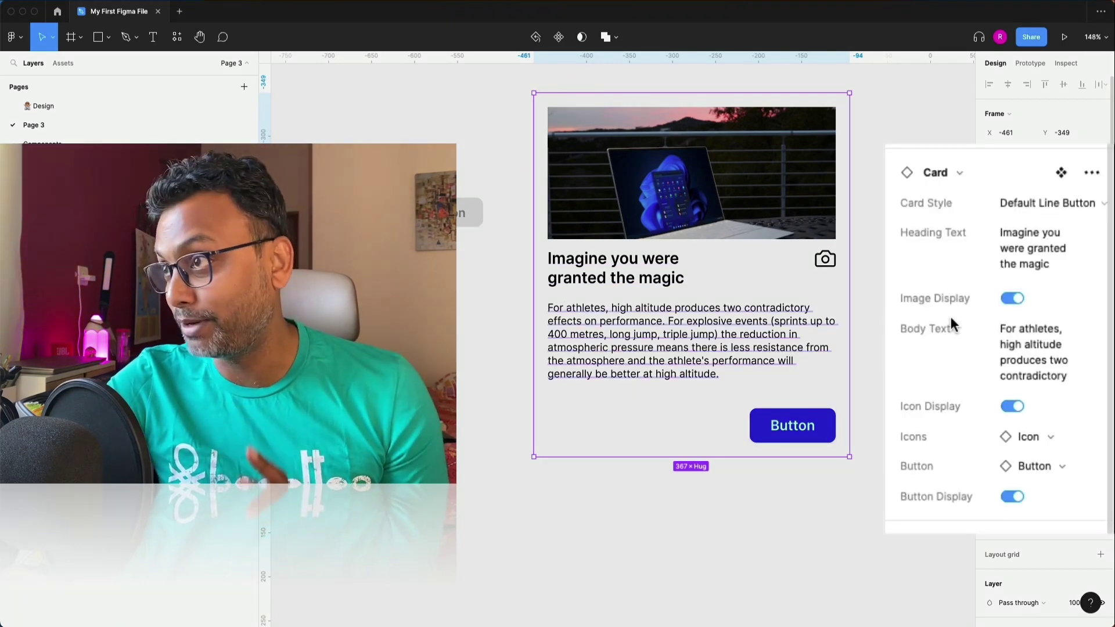
{"action": "left_click", "coordinate": [1012, 407]}
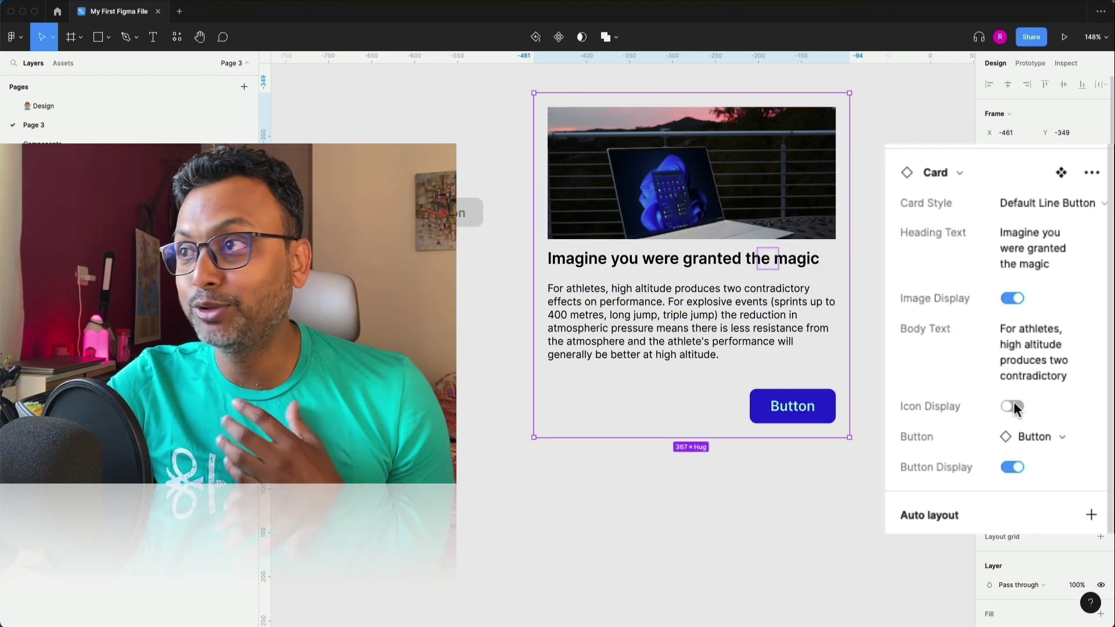
{"action": "left_click", "coordinate": [1014, 406]}
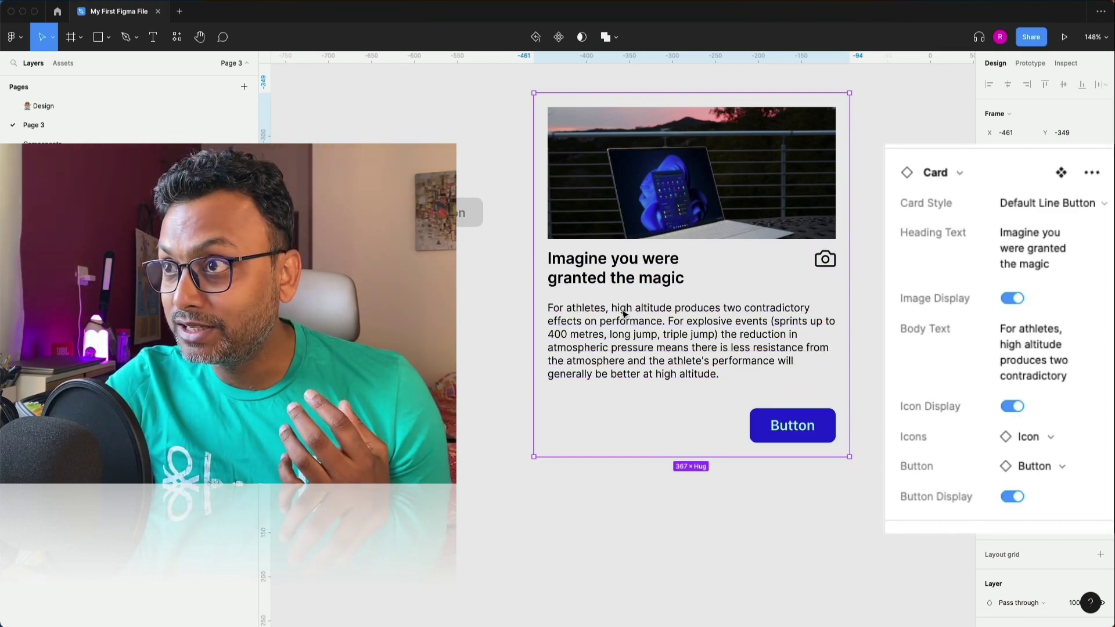
Change the card's body text to 'Change Text' and hide its button.
{"action": "left_click", "coordinate": [1063, 354]}
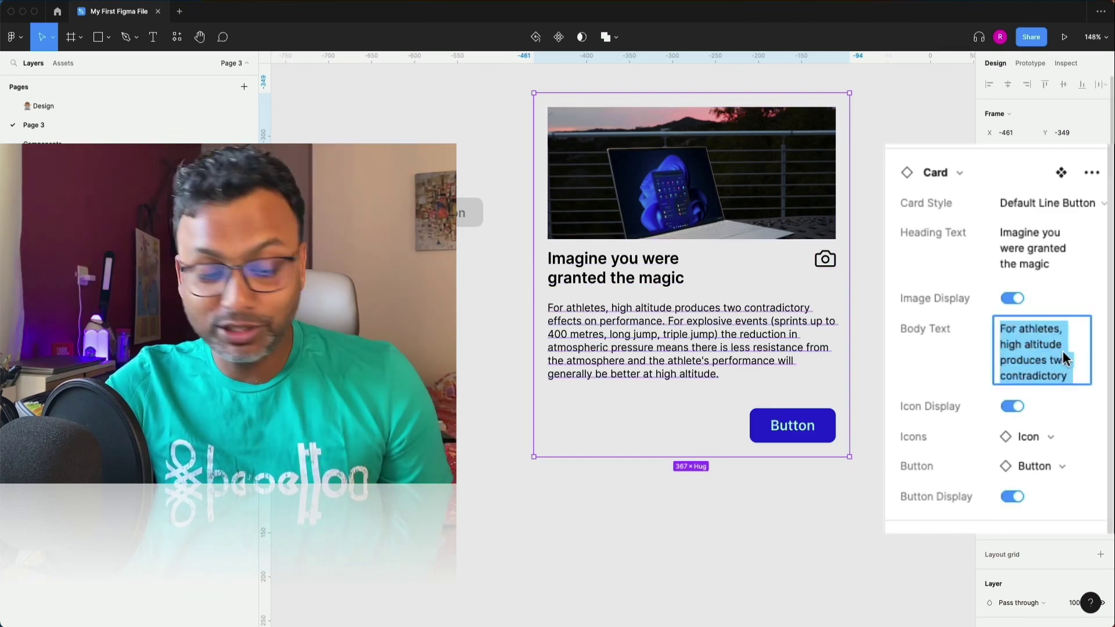
{"action": "type", "text": "Change Text"}
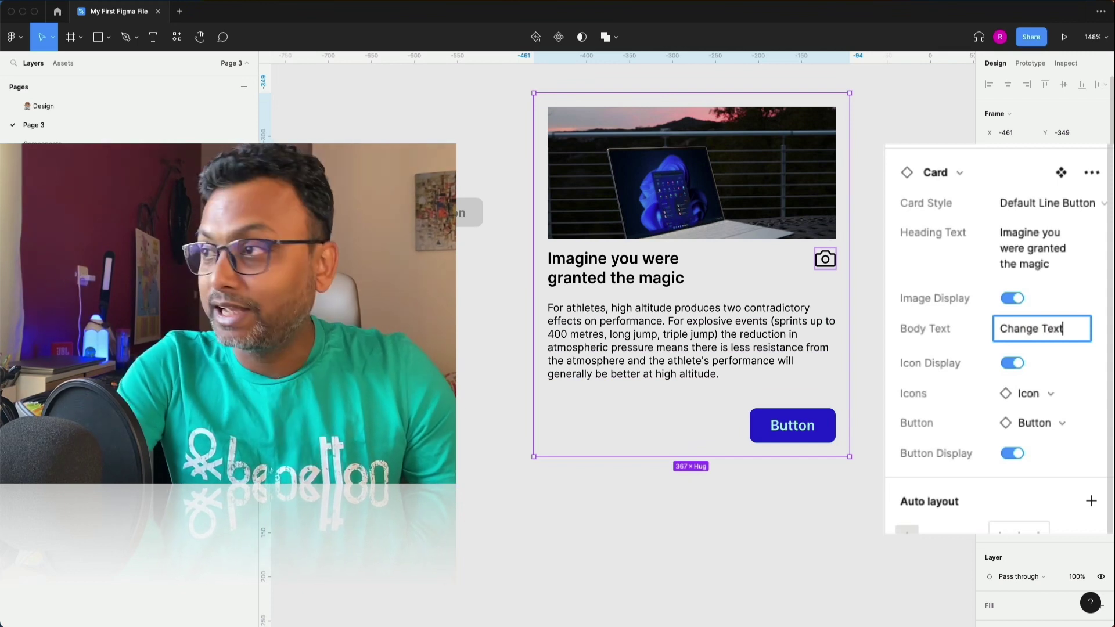
{"action": "key", "text": "Return"}
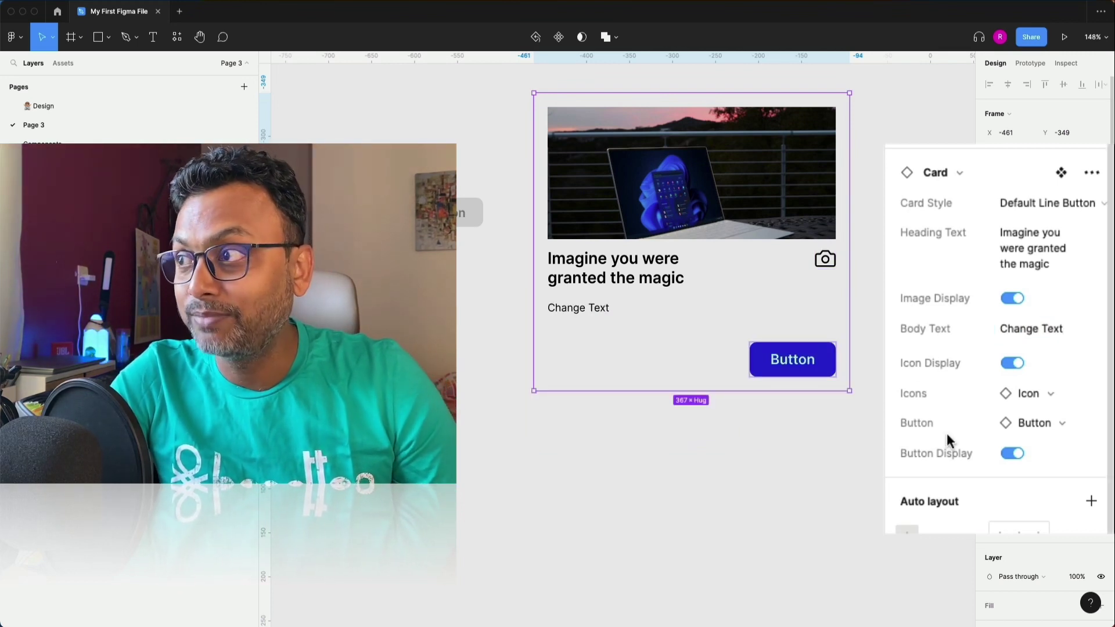
{"action": "left_click", "coordinate": [1012, 454]}
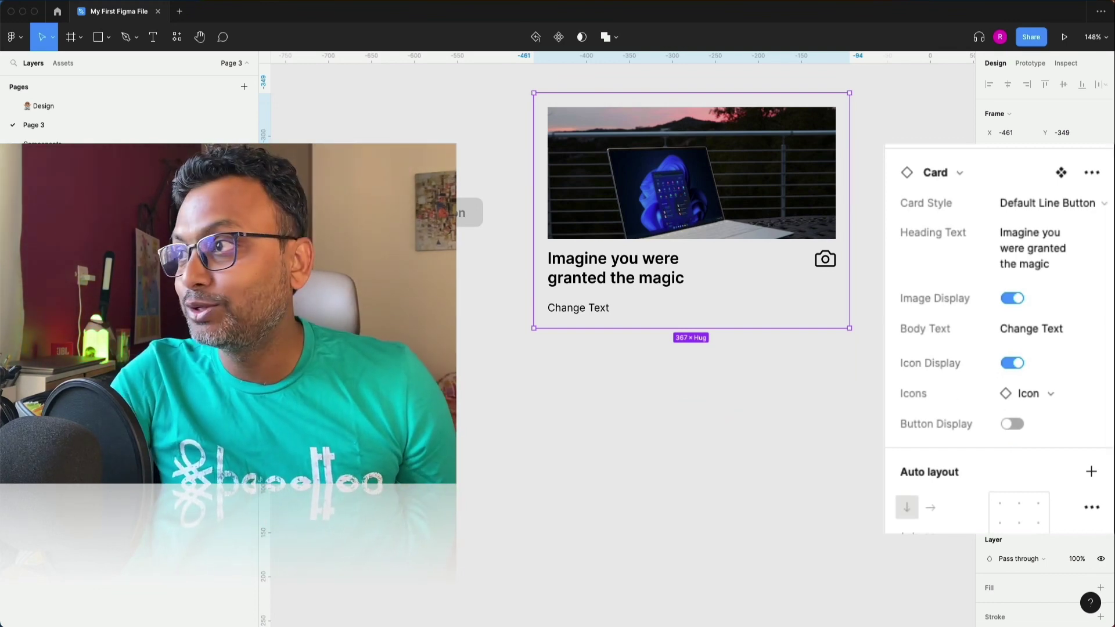
Switch the card instance to the White card style.
{"action": "left_click", "coordinate": [1045, 211]}
{"action": "left_click", "coordinate": [1039, 183]}
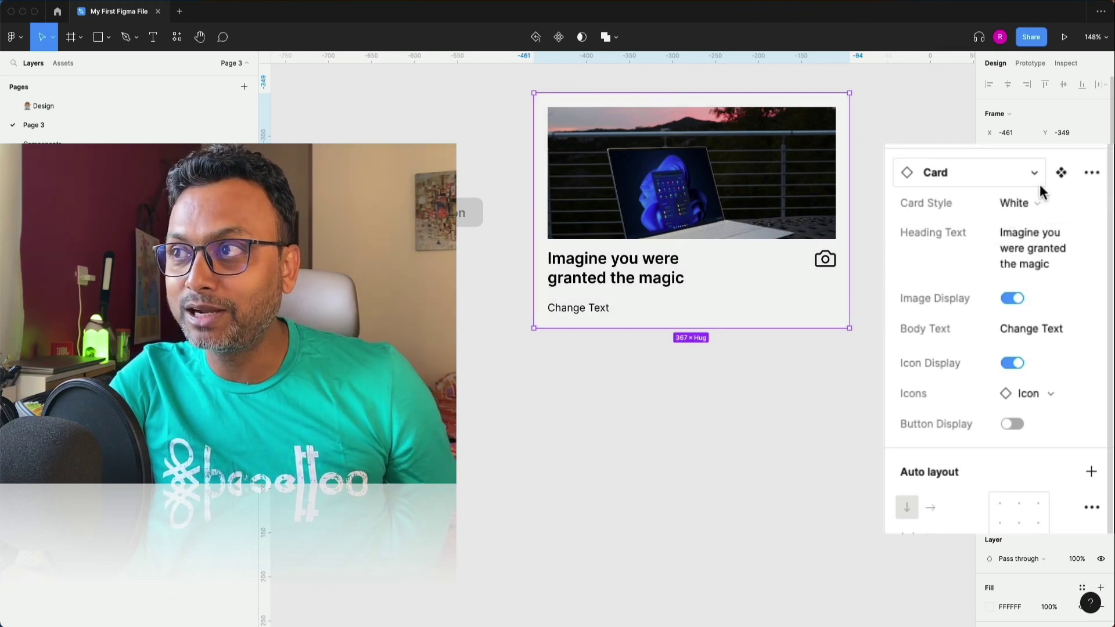
{"action": "left_click", "coordinate": [897, 413]}
{"action": "scroll", "coordinate": [878, 413], "scroll_direction": "up", "scroll_amount": 2}
{"action": "scroll", "coordinate": [879, 413], "scroll_direction": "right", "scroll_amount": 2}
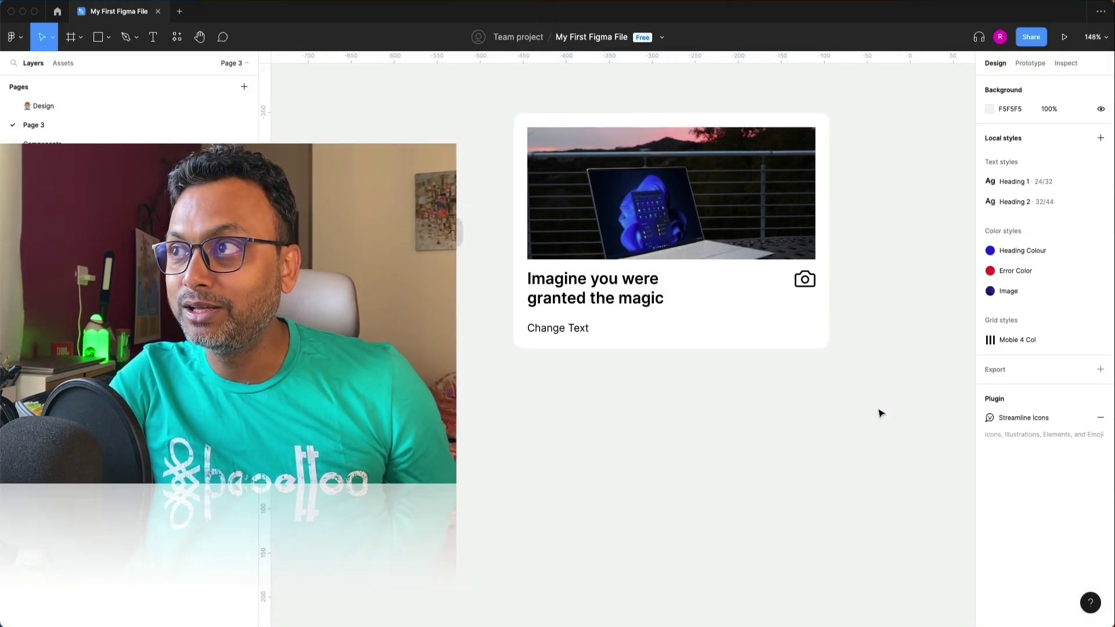
Change the card's style from White to Green for a mint background.
{"action": "left_click", "coordinate": [656, 200]}
{"action": "left_click", "coordinate": [1073, 257]}
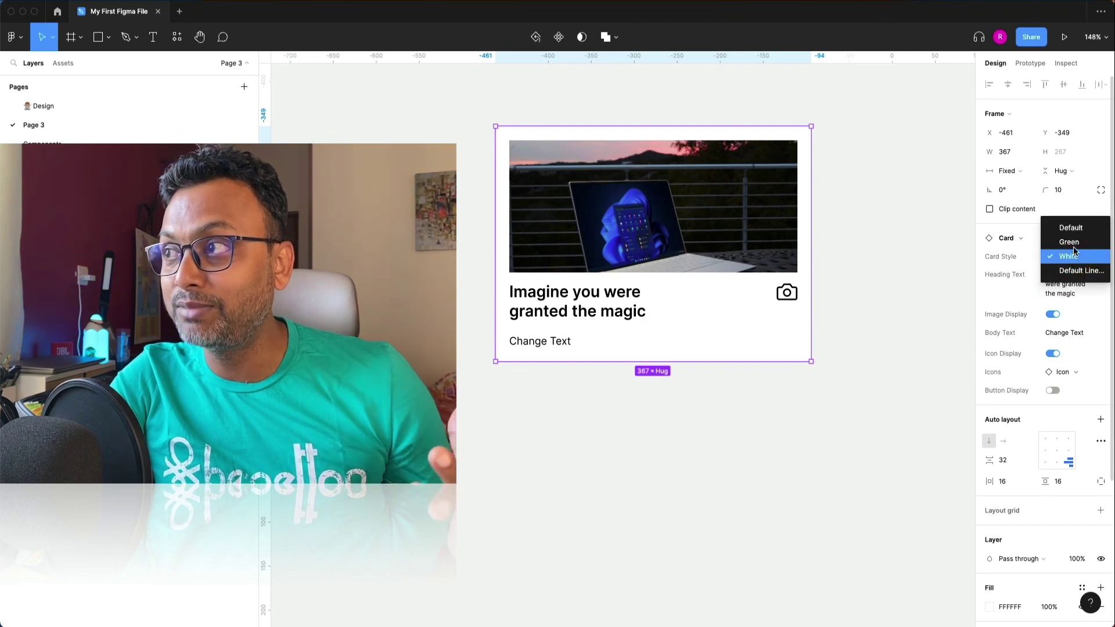
{"action": "left_click", "coordinate": [1073, 248]}
{"action": "left_click", "coordinate": [870, 442]}
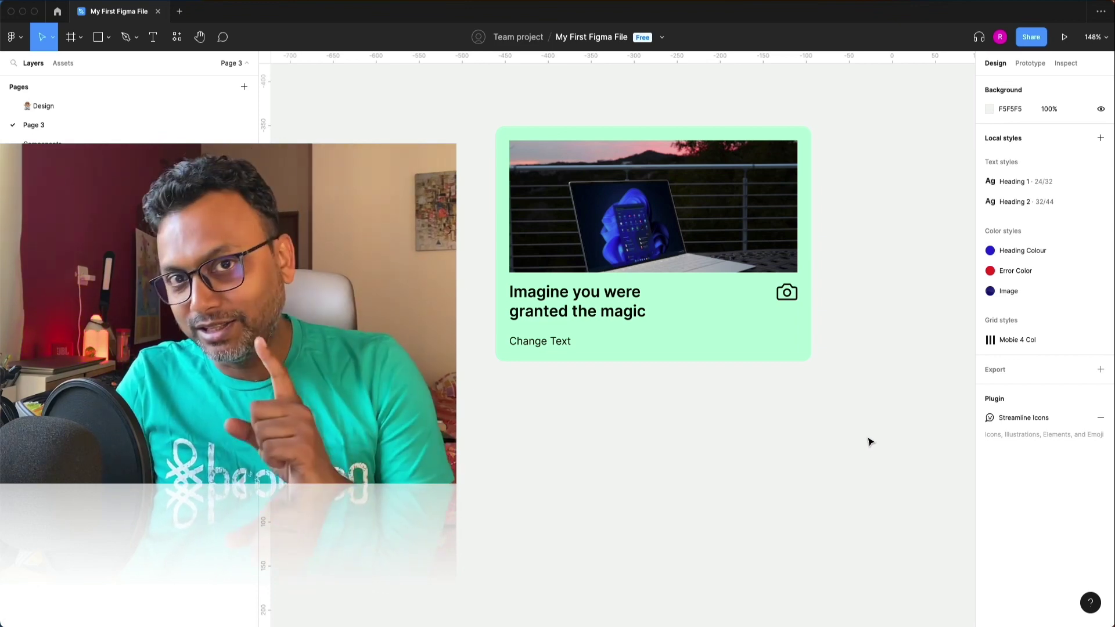
{"action": "left_click", "coordinate": [727, 271]}
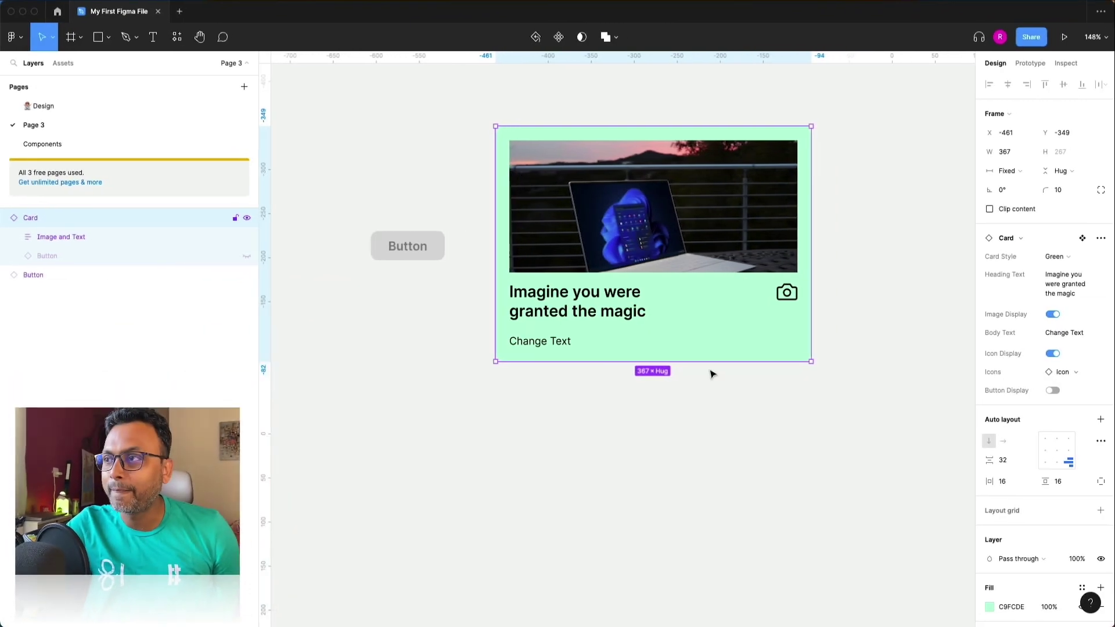
Browse the Components and Design pages, then create a new blank design file.
{"action": "left_click", "coordinate": [705, 416]}
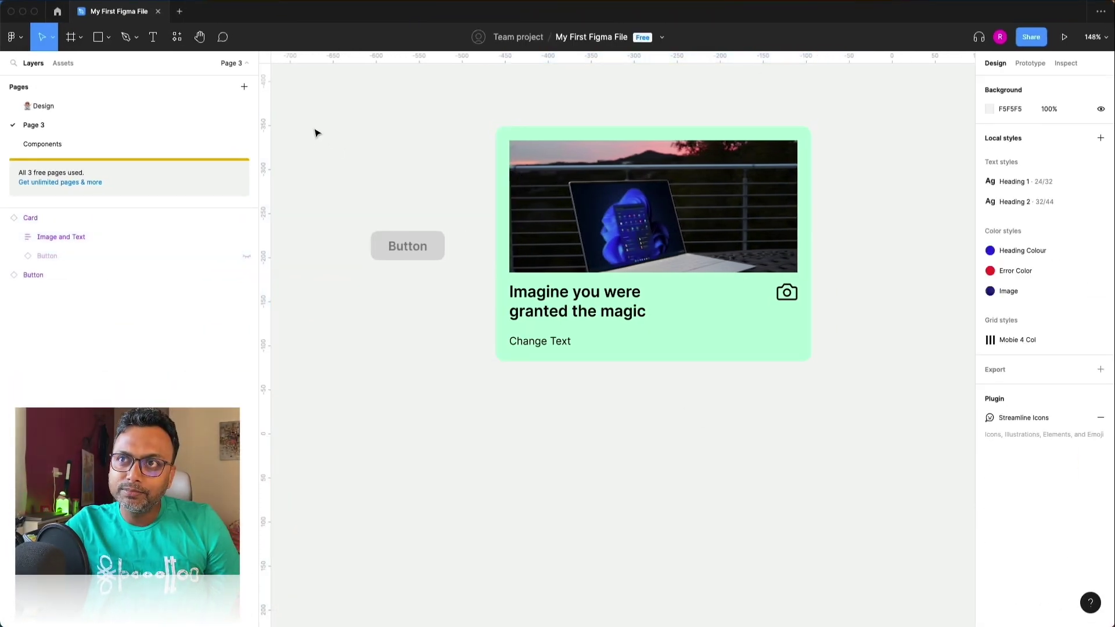
{"action": "left_click", "coordinate": [50, 144]}
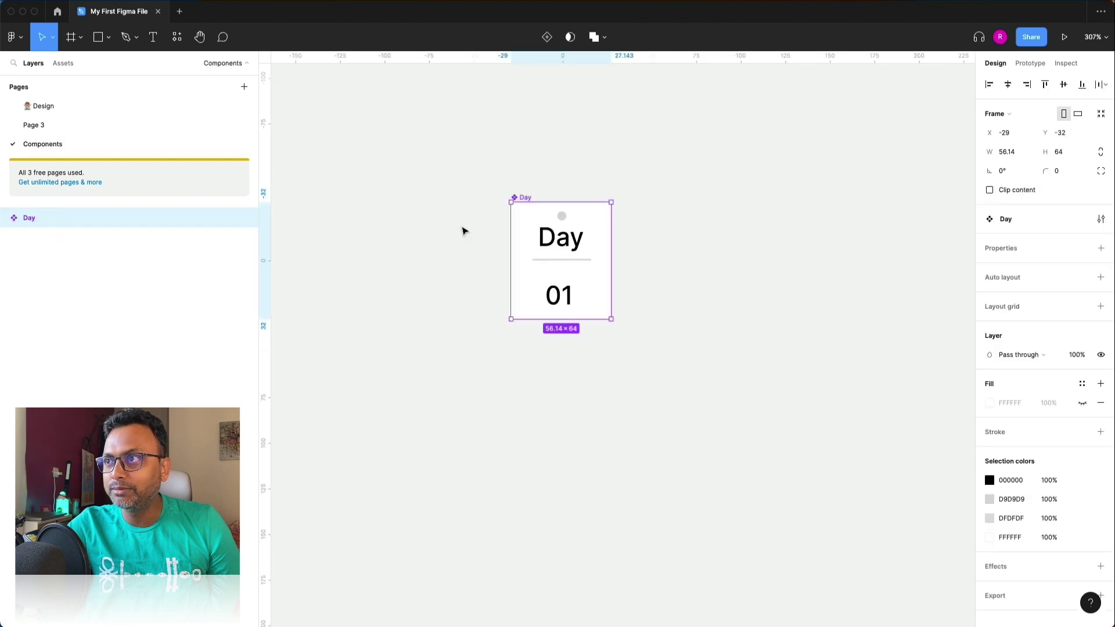
{"action": "left_click", "coordinate": [71, 111]}
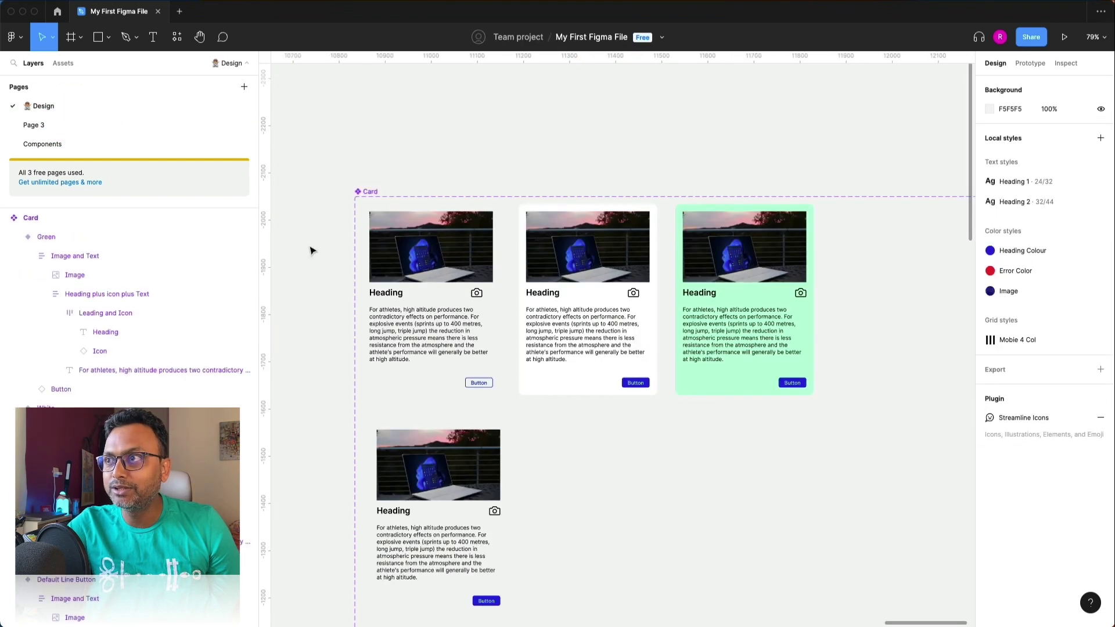
{"action": "scroll", "coordinate": [328, 285], "scroll_direction": "down", "scroll_amount": 5}
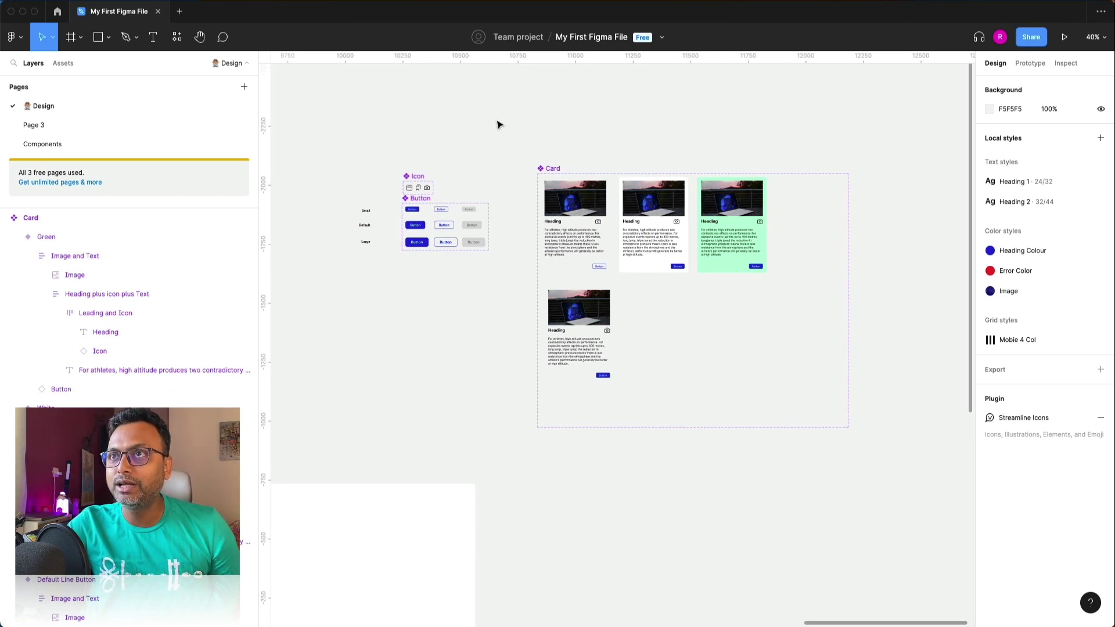
{"action": "left_click", "coordinate": [179, 11]}
{"action": "left_click", "coordinate": [458, 221]}
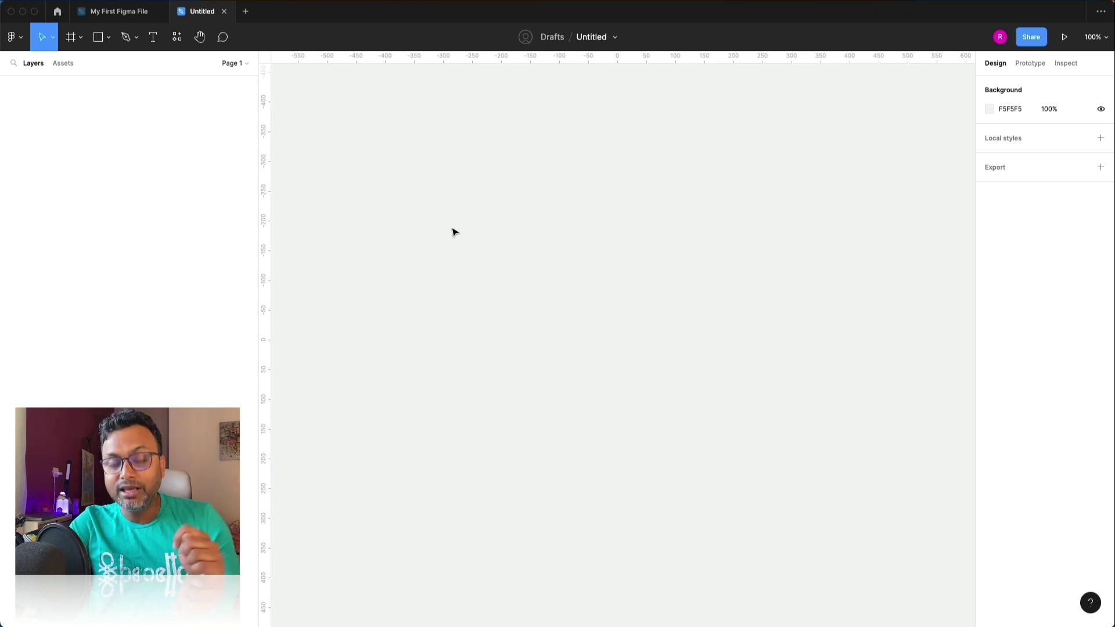
Go to Page 3 of My First Figma File and select the Button instance.
{"action": "left_click", "coordinate": [118, 11]}
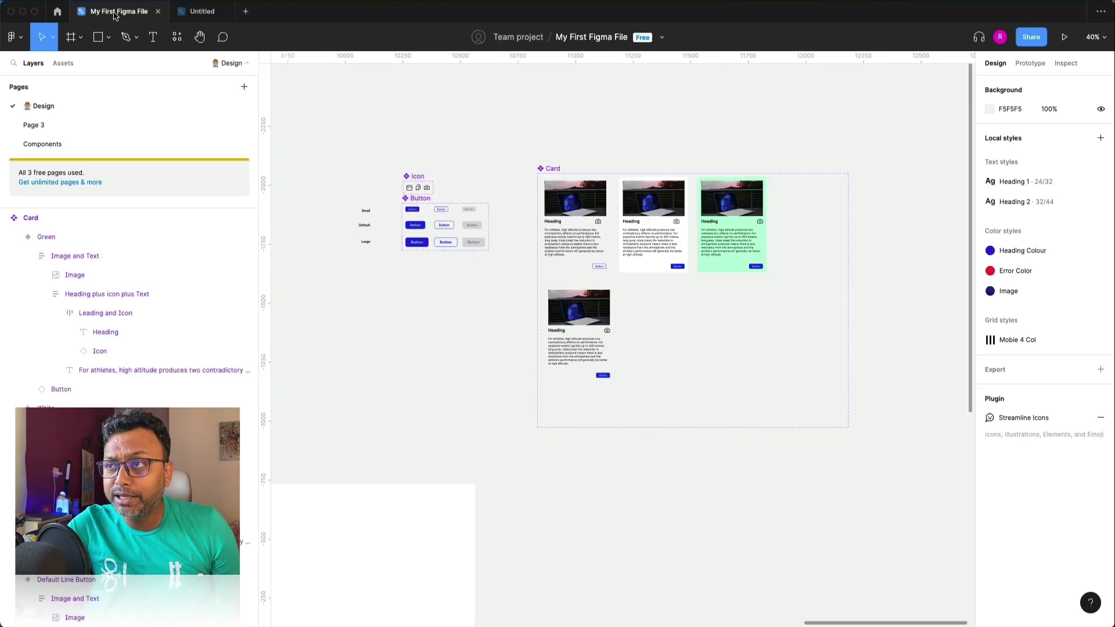
{"action": "left_click", "coordinate": [42, 125]}
{"action": "left_click", "coordinate": [63, 63]}
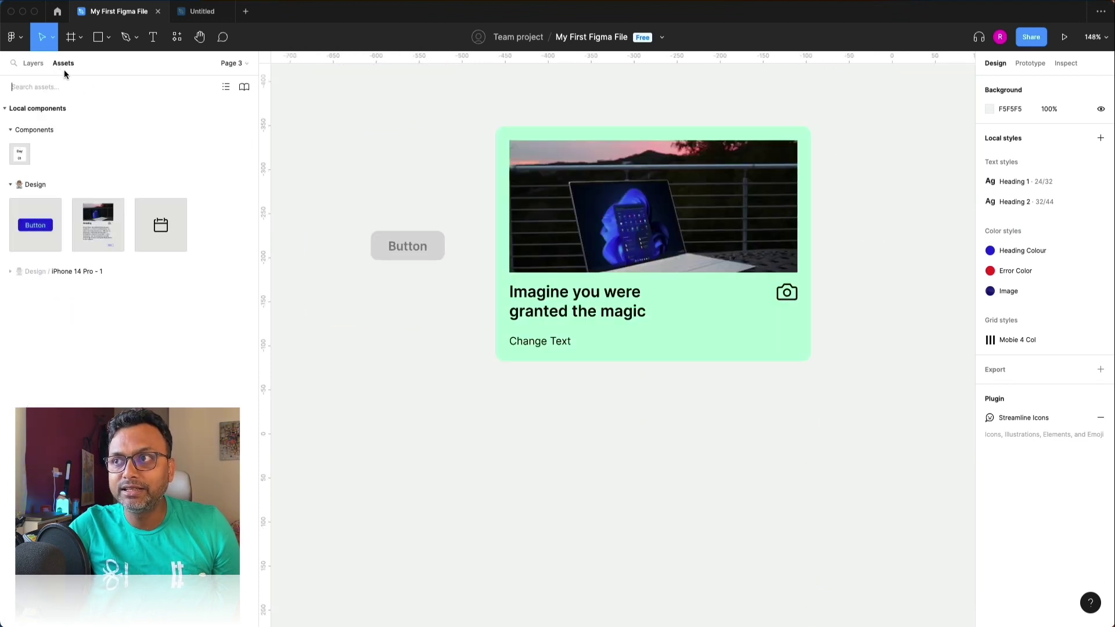
{"action": "scroll", "coordinate": [336, 150], "scroll_direction": "left", "scroll_amount": 2}
{"action": "scroll", "coordinate": [336, 150], "scroll_direction": "down", "scroll_amount": 1}
{"action": "left_click", "coordinate": [436, 211]}
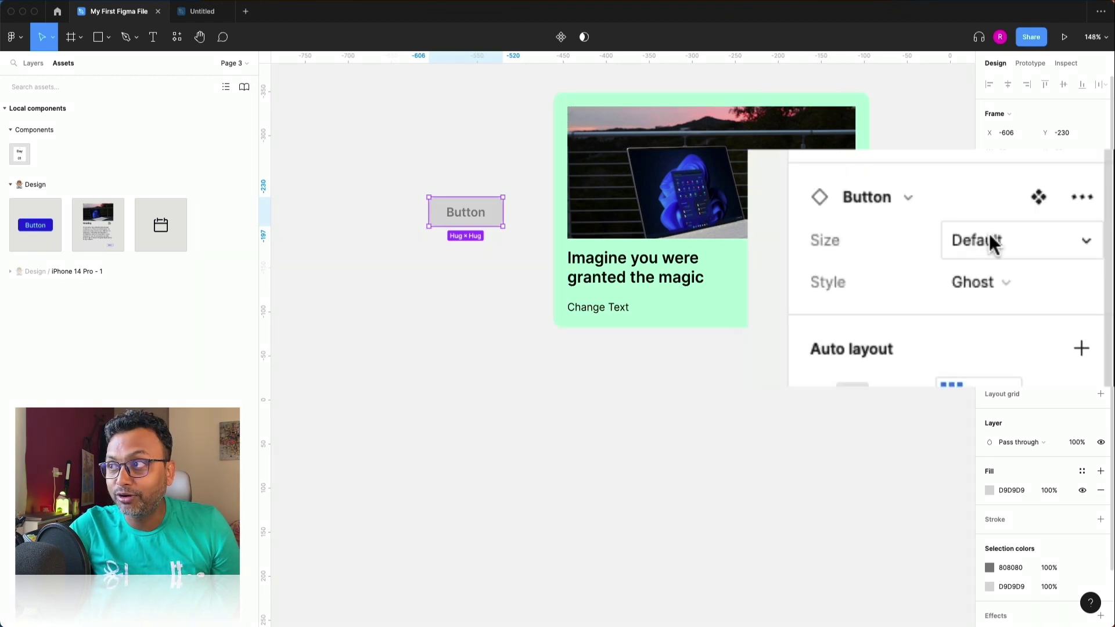
Make the Button instance Small with the Line style, then return to the Untitled file.
{"action": "left_click", "coordinate": [995, 244]}
{"action": "left_click", "coordinate": [997, 273]}
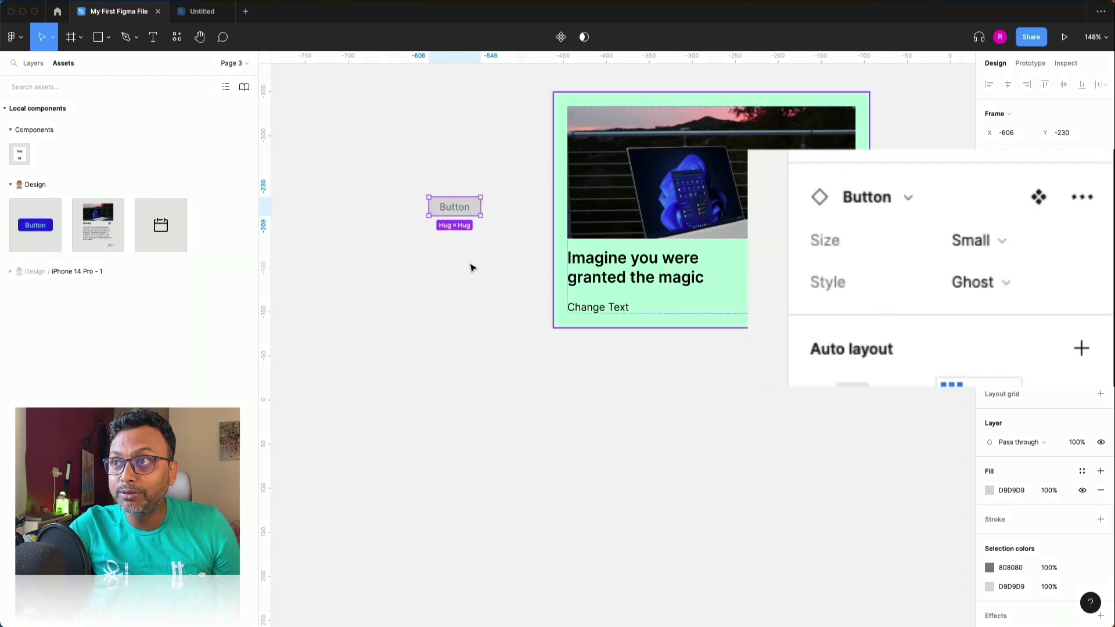
{"action": "scroll", "coordinate": [433, 196], "scroll_direction": "up", "scroll_amount": 5}
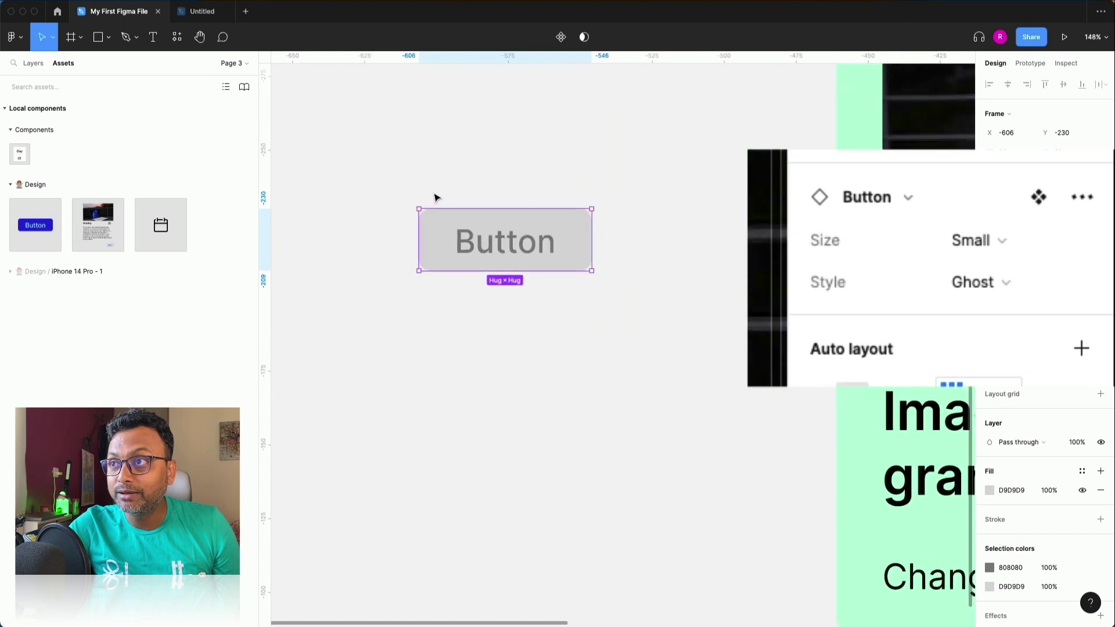
{"action": "left_click", "coordinate": [991, 291]}
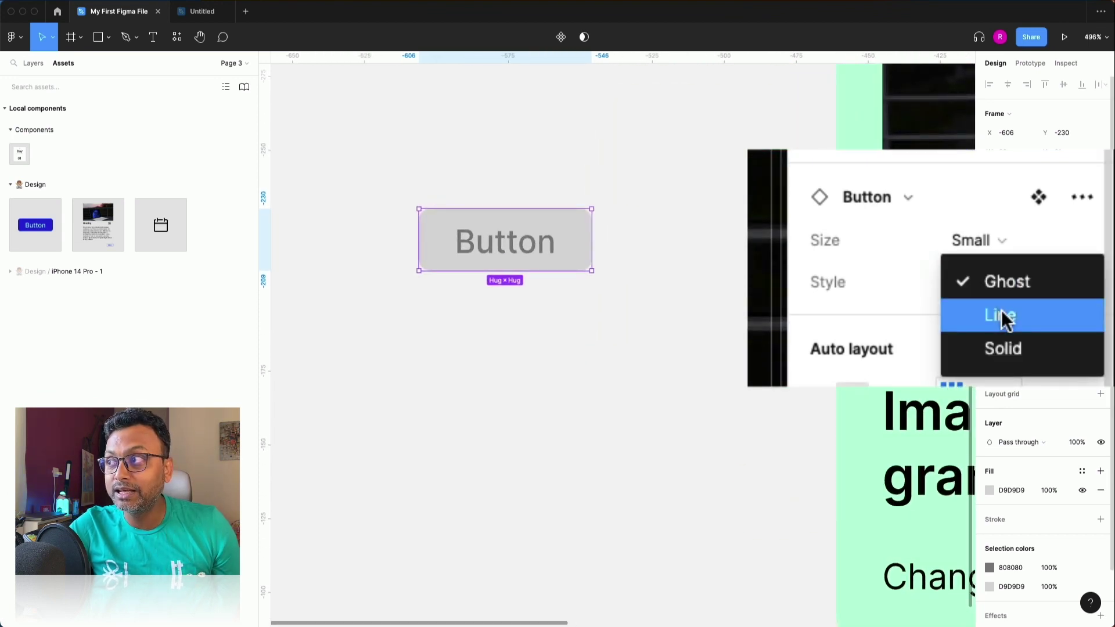
{"action": "left_click", "coordinate": [1002, 312]}
{"action": "left_click", "coordinate": [672, 406]}
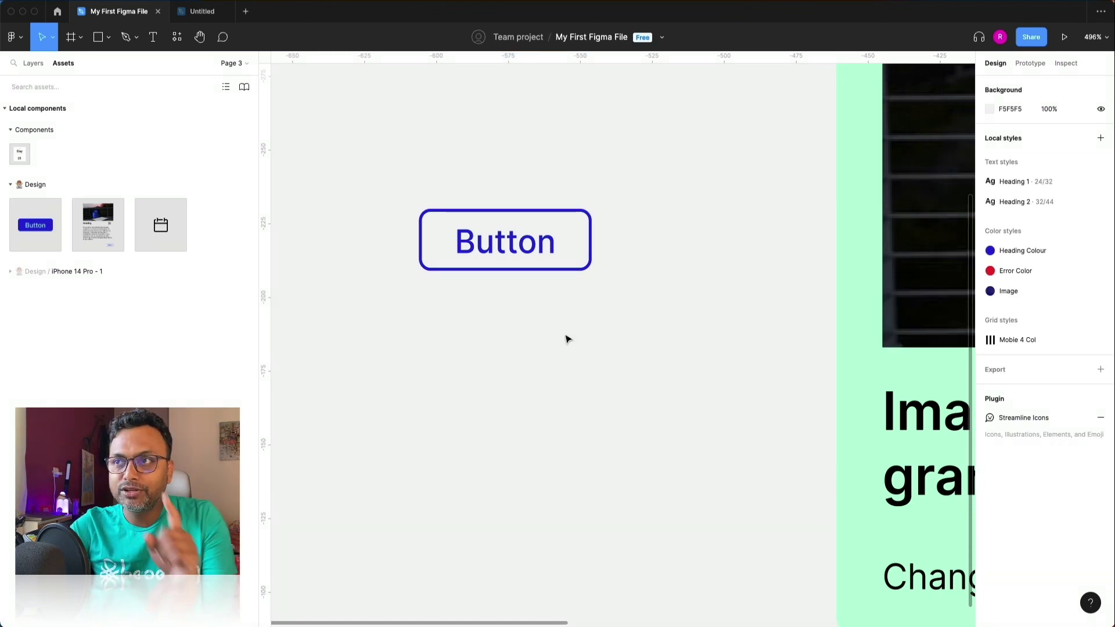
{"action": "left_click", "coordinate": [200, 11]}
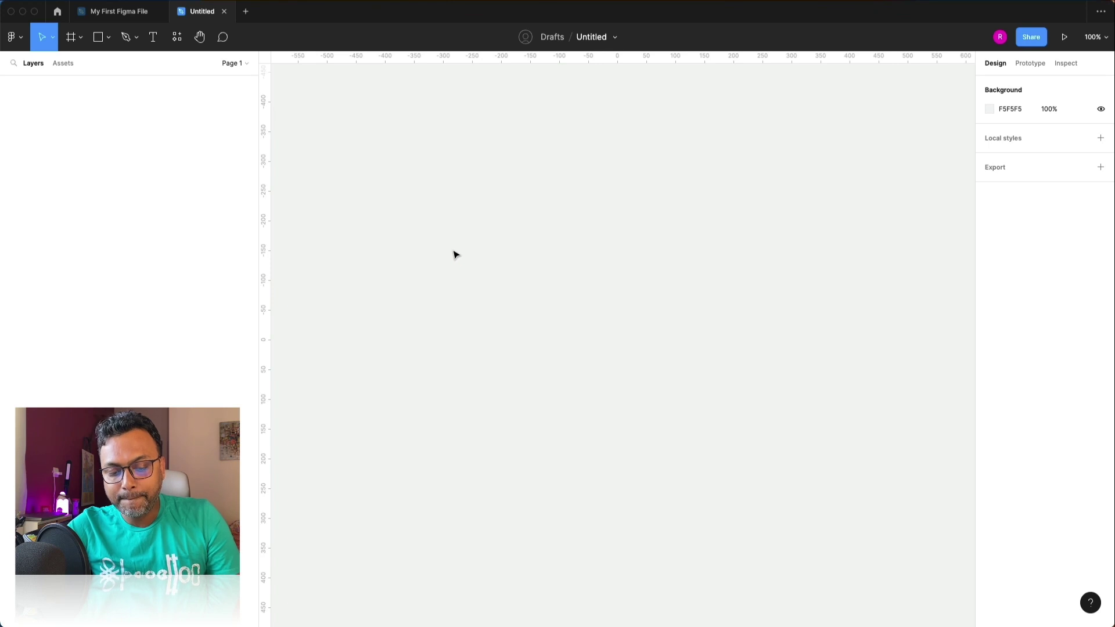
Add a 'Button' text layer with a 16 px font size.
{"action": "key", "text": "t"}
{"action": "left_click", "coordinate": [488, 240]}
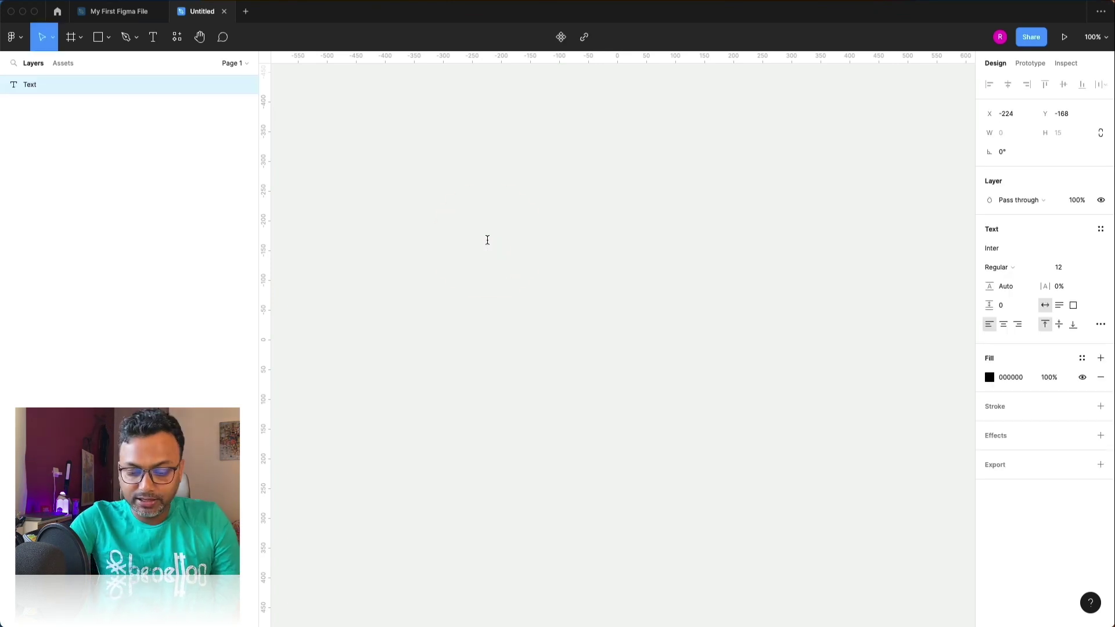
{"action": "type", "text": "Button"}
{"action": "key", "text": "Escape"}
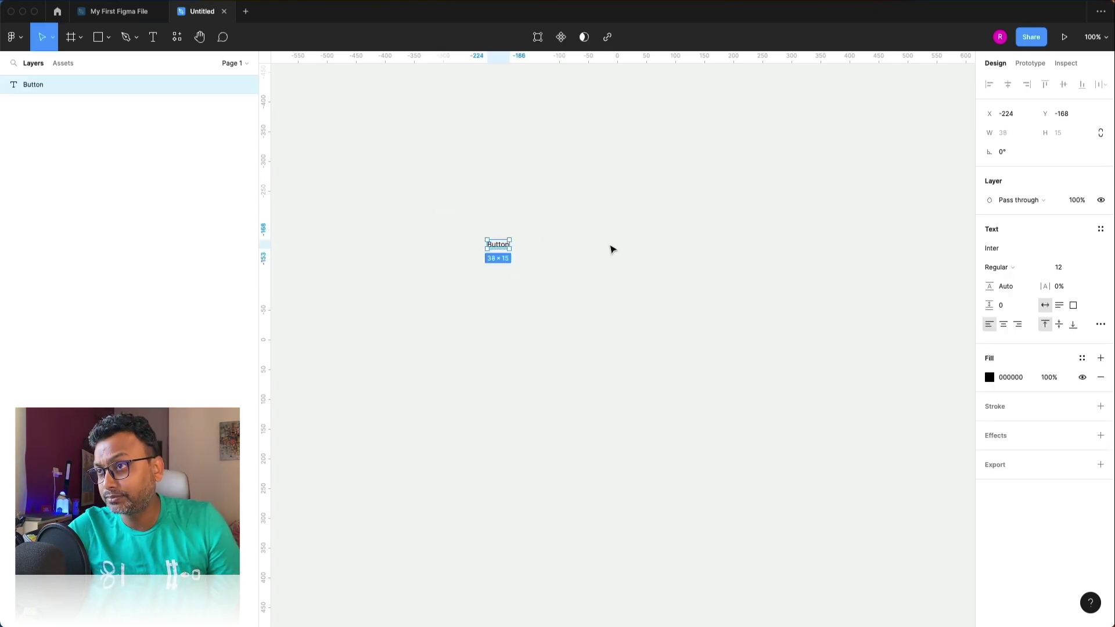
{"action": "left_click", "coordinate": [1075, 269]}
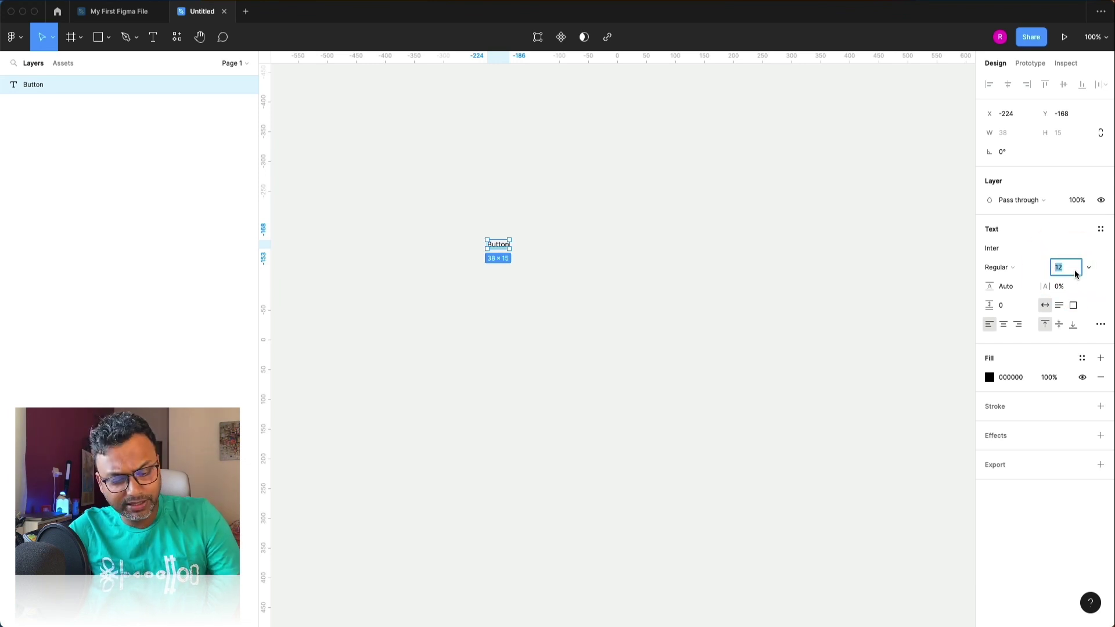
{"action": "type", "text": "16"}
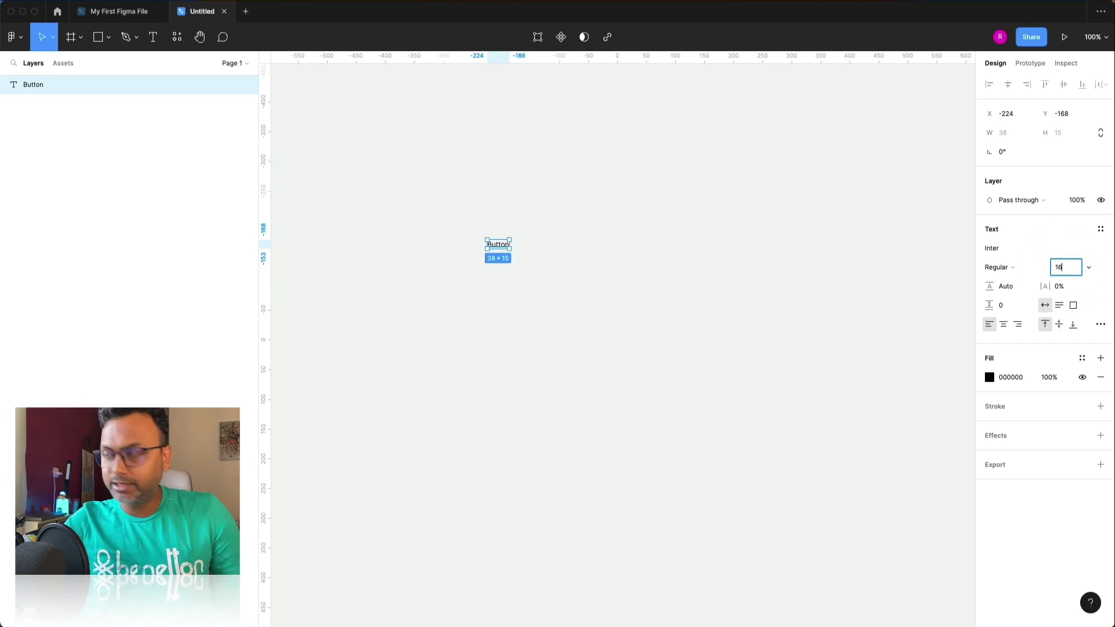
{"action": "key", "text": "Return"}
{"action": "left_click", "coordinate": [1058, 269]}
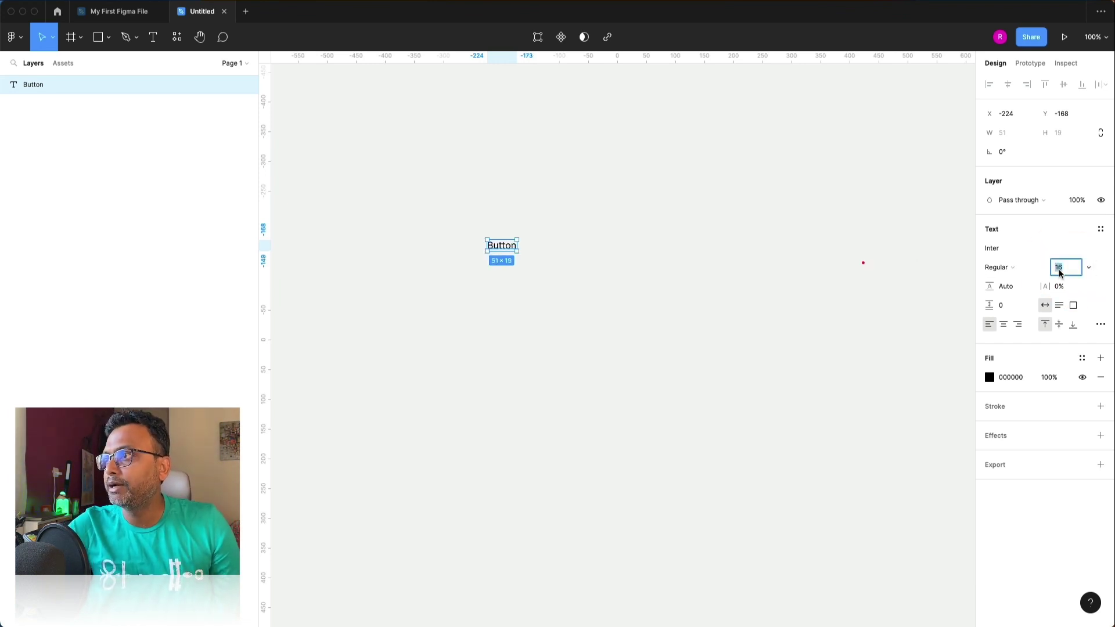
Wrap the Button text in an auto-layout frame with Shift+A.
{"action": "left_click", "coordinate": [842, 298]}
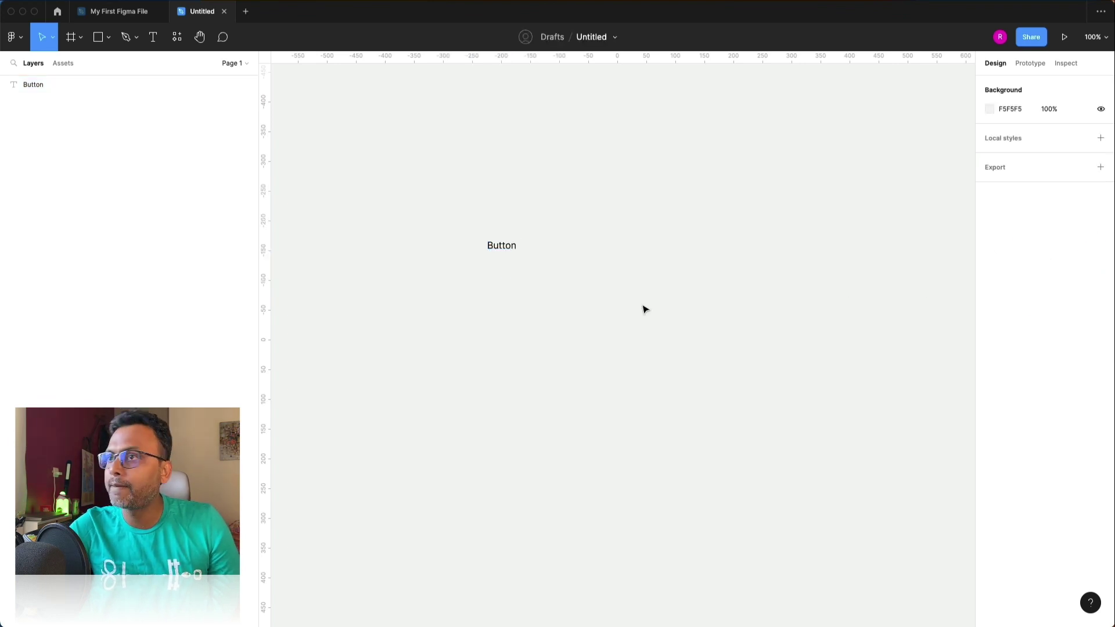
{"action": "left_click", "coordinate": [514, 253]}
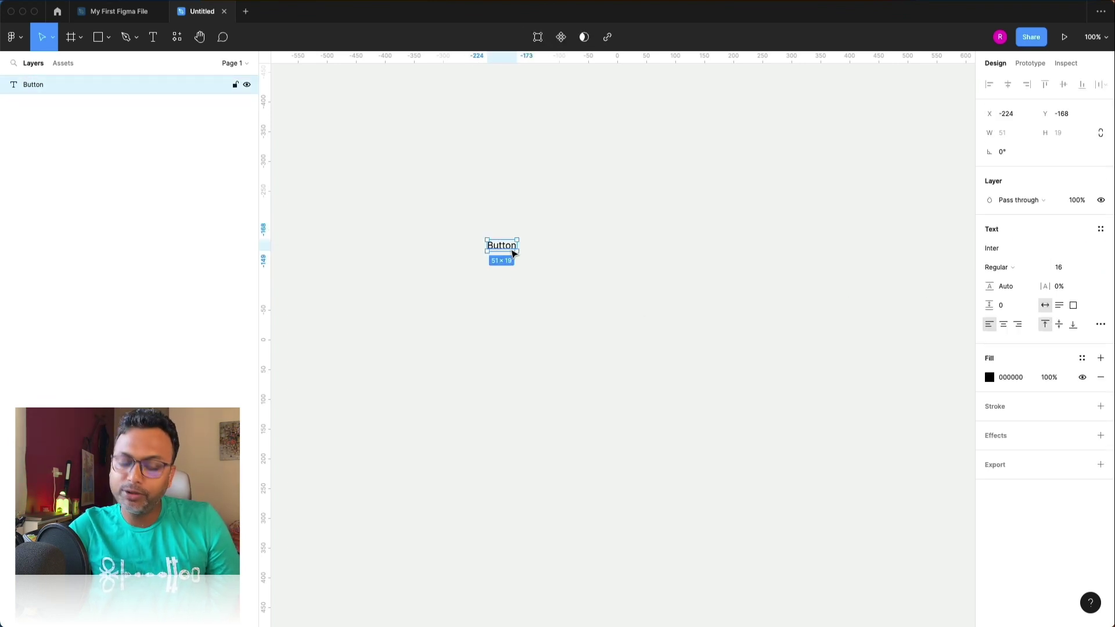
{"action": "key", "text": "shift+a"}
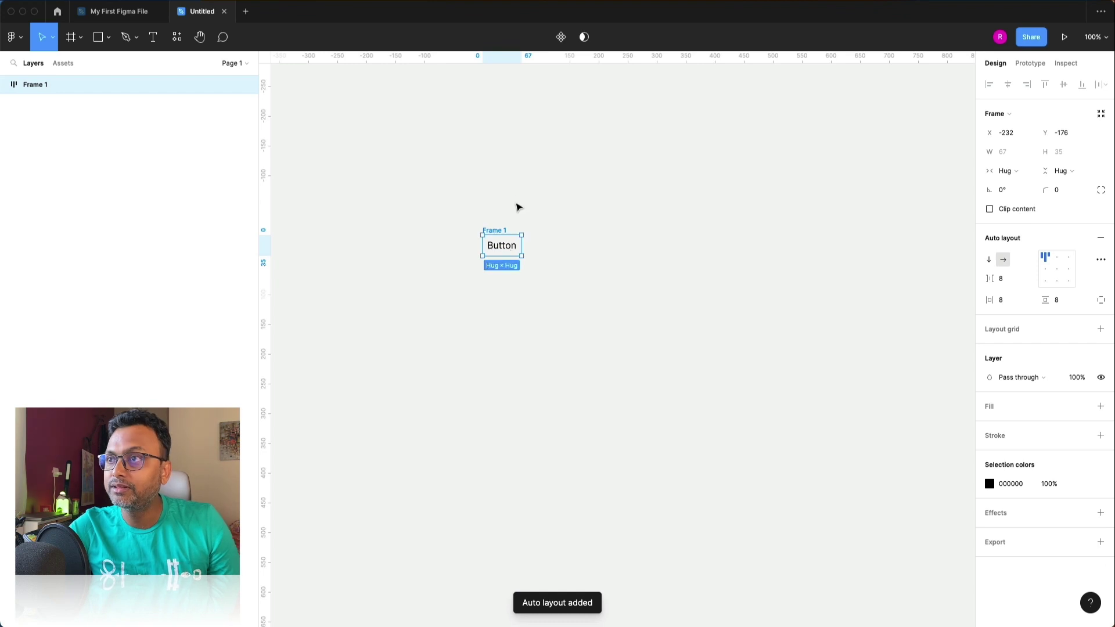
Add a fill to Frame 1 and give it a corner radius of 8.
{"action": "scroll", "coordinate": [465, 231], "scroll_direction": "up", "scroll_amount": 3}
{"action": "scroll", "coordinate": [465, 231], "scroll_direction": "up", "scroll_amount": 1}
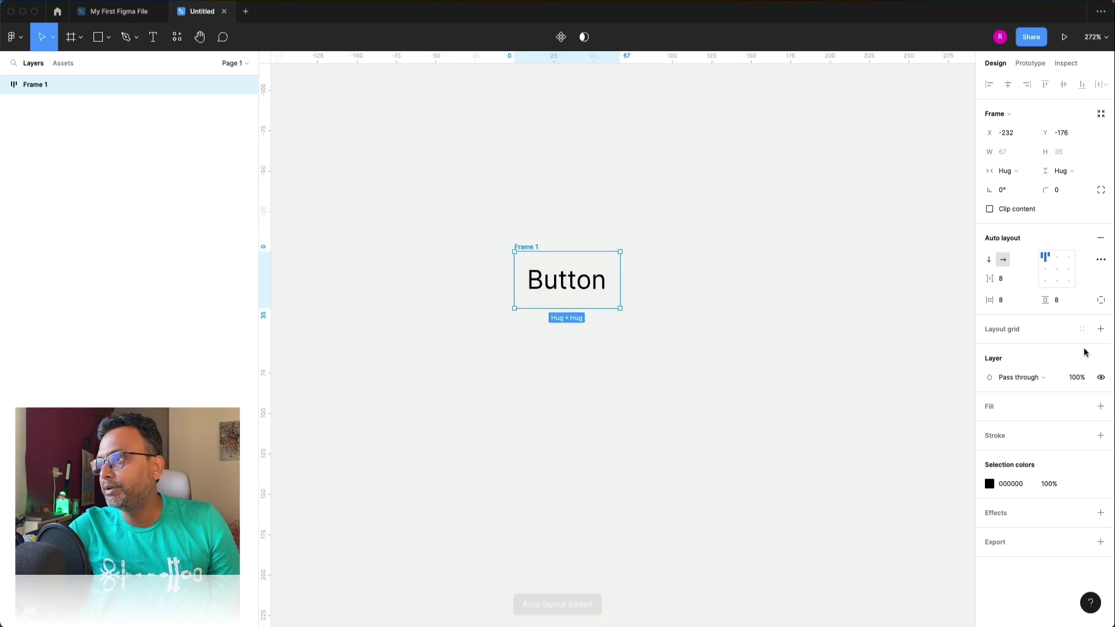
{"action": "left_click", "coordinate": [1100, 406]}
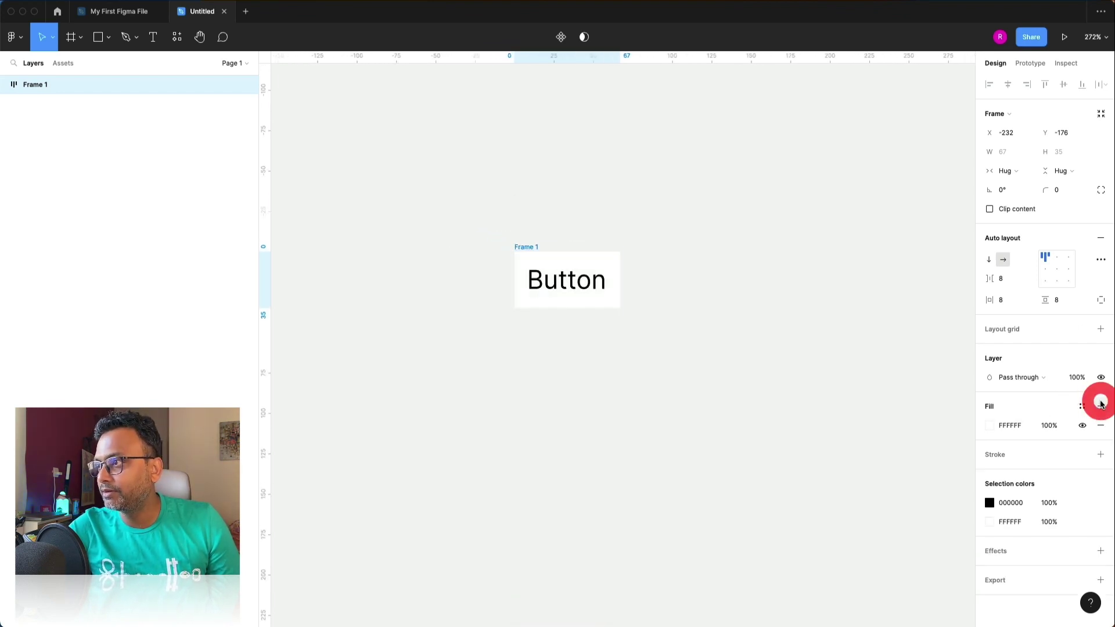
{"action": "left_click", "coordinate": [990, 427]}
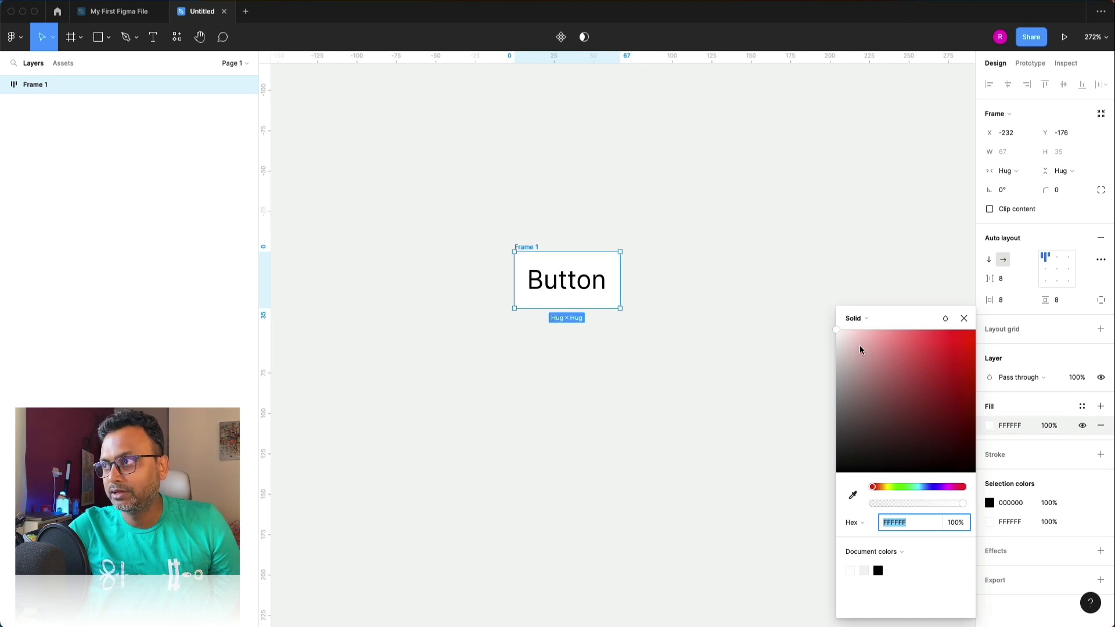
{"action": "left_click", "coordinate": [850, 334]}
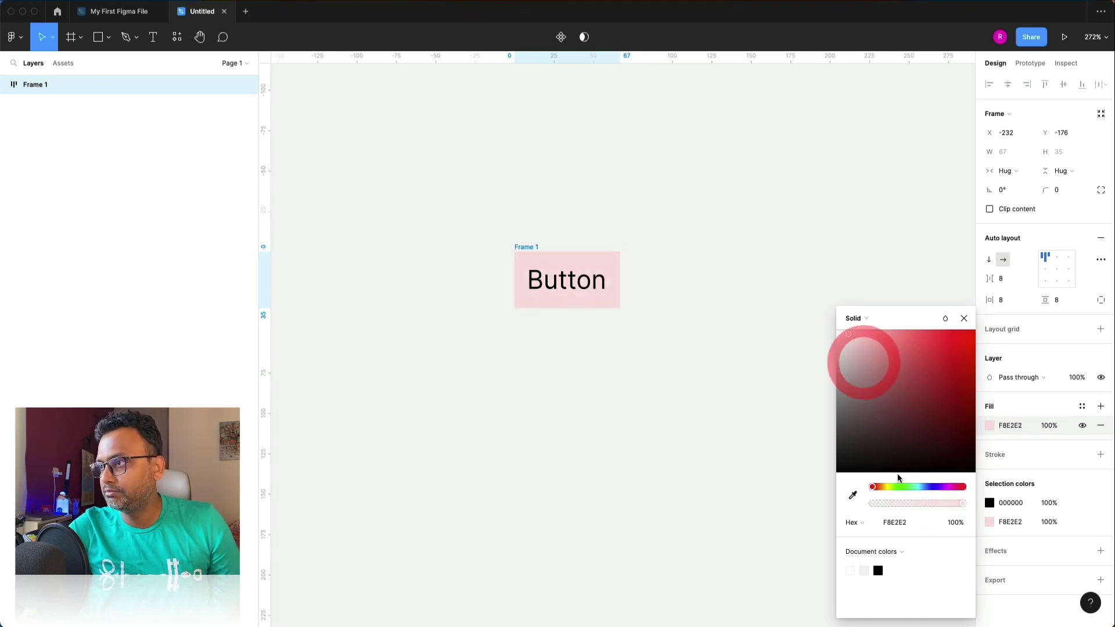
{"action": "left_click_drag", "start_coordinate": [903, 487], "coordinate": [864, 330]}
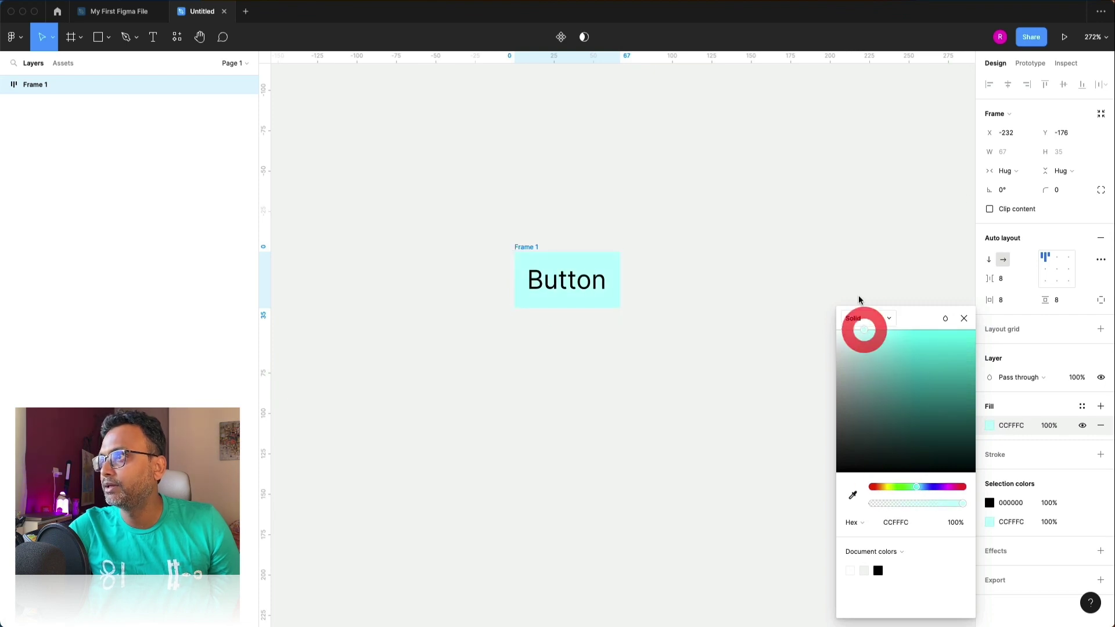
{"action": "left_click", "coordinate": [1066, 189]}
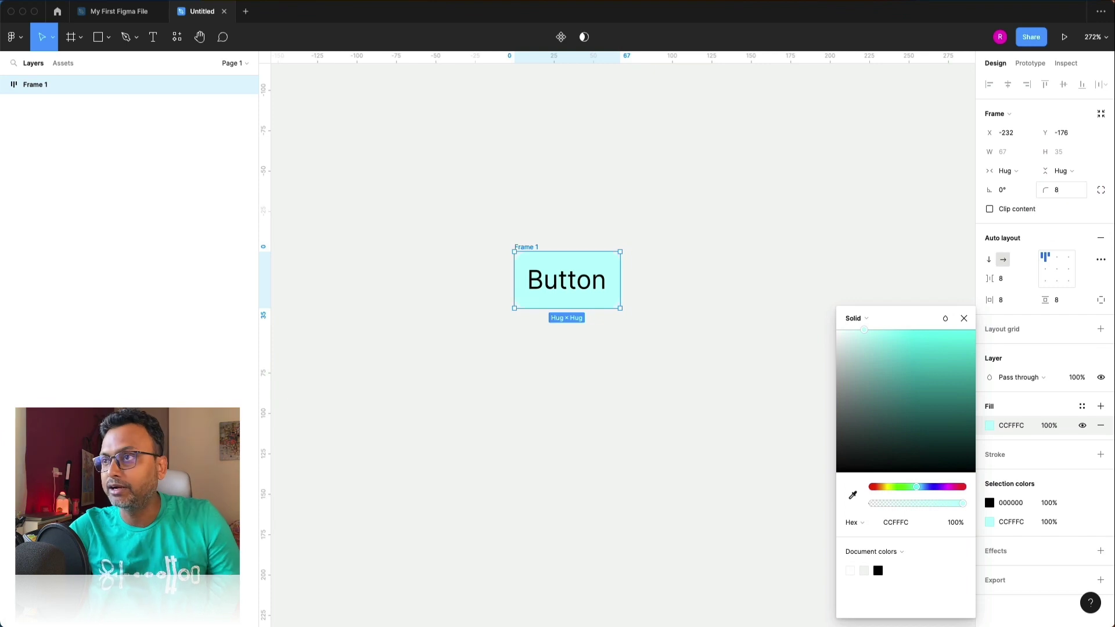
{"action": "left_click", "coordinate": [732, 196]}
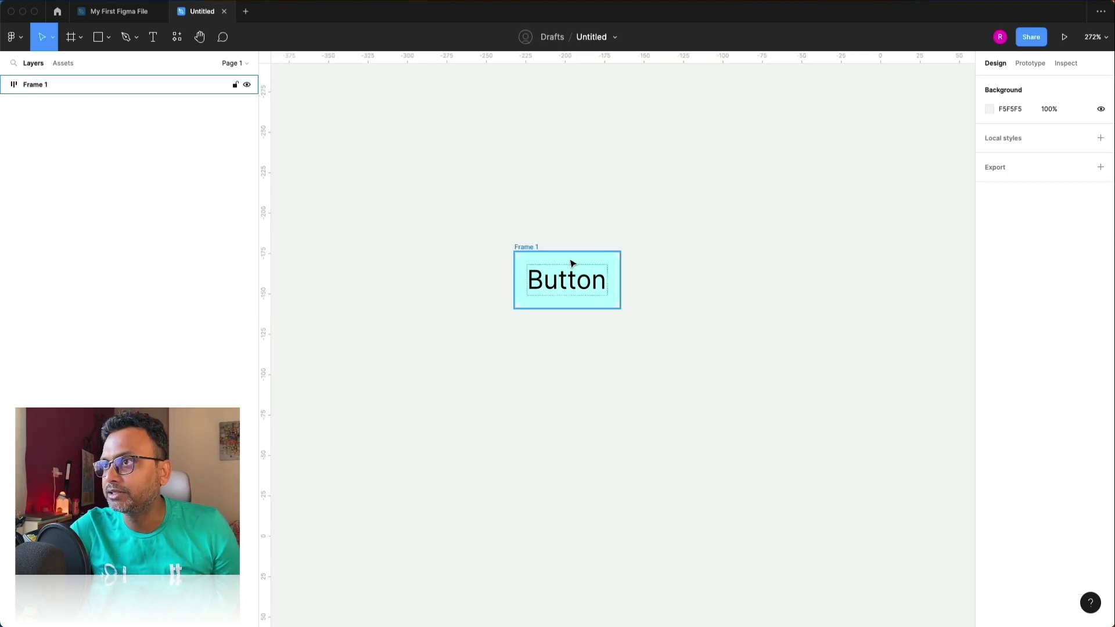
{"action": "left_click", "coordinate": [530, 247]}
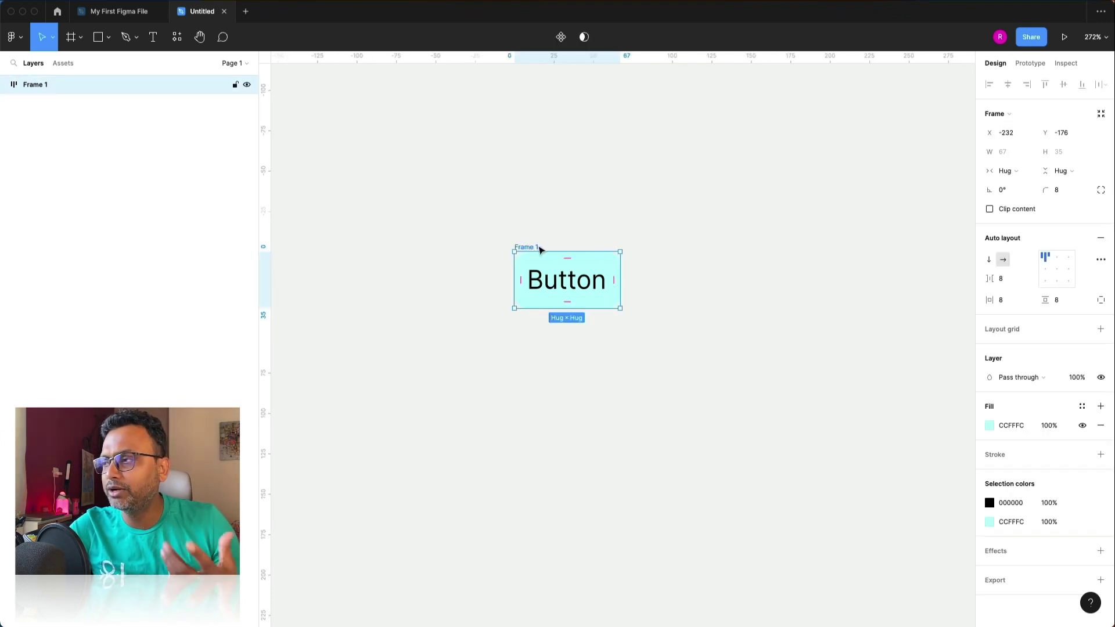
Change Frame 1's fill colour to purple 7018E0.
{"action": "left_click", "coordinate": [989, 430]}
{"action": "left_click_drag", "start_coordinate": [914, 487], "coordinate": [928, 487]}
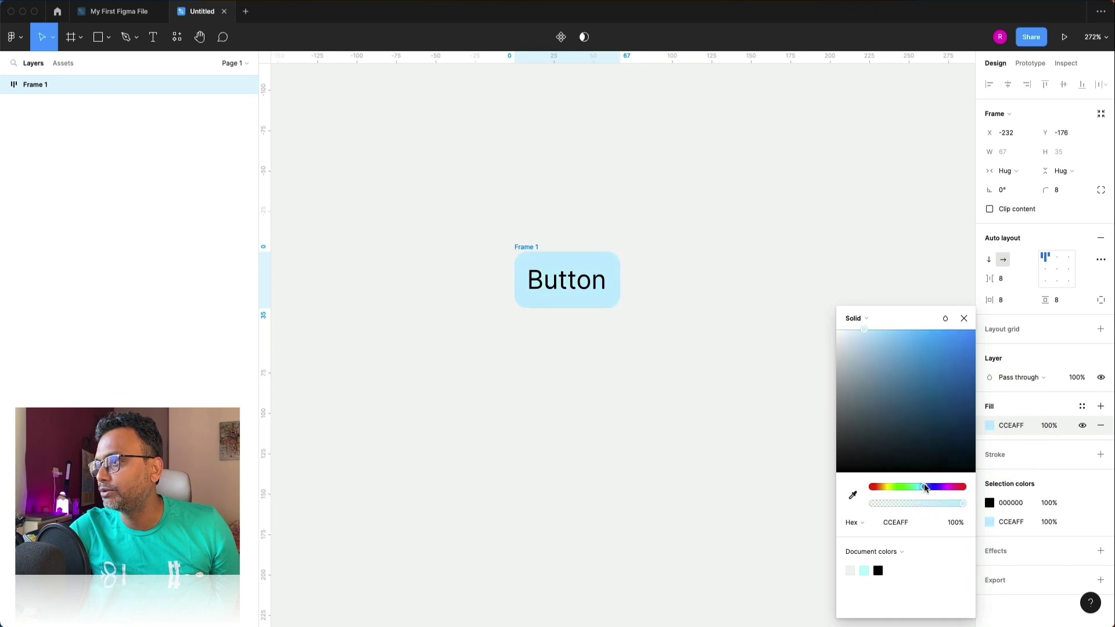
{"action": "left_click", "coordinate": [929, 357]}
{"action": "left_click_drag", "start_coordinate": [930, 357], "coordinate": [961, 346]}
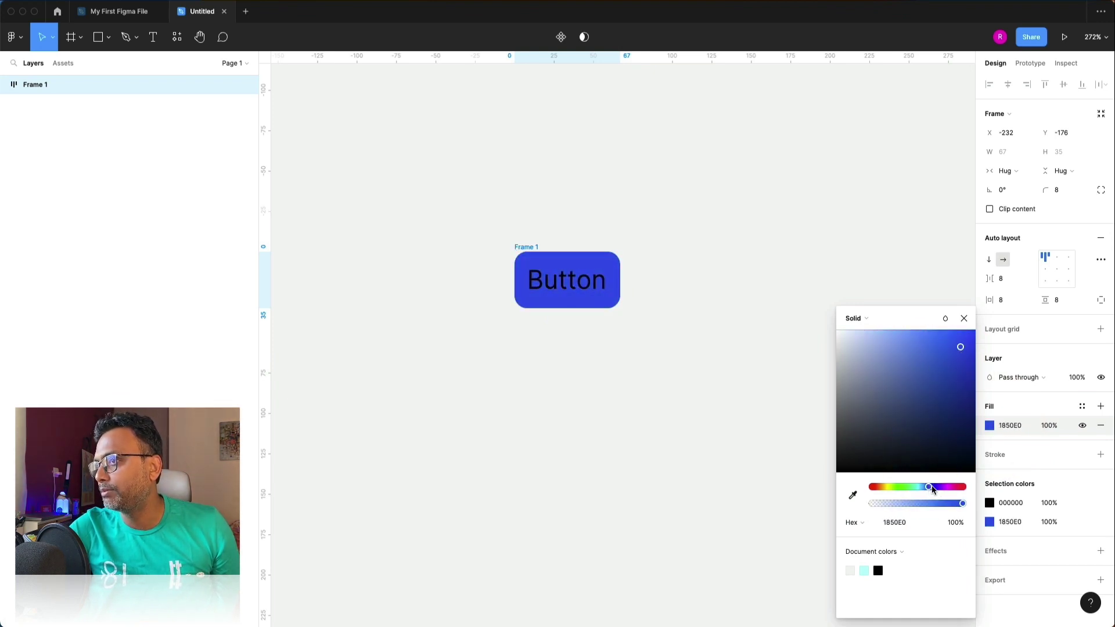
{"action": "left_click_drag", "start_coordinate": [933, 486], "coordinate": [940, 490]}
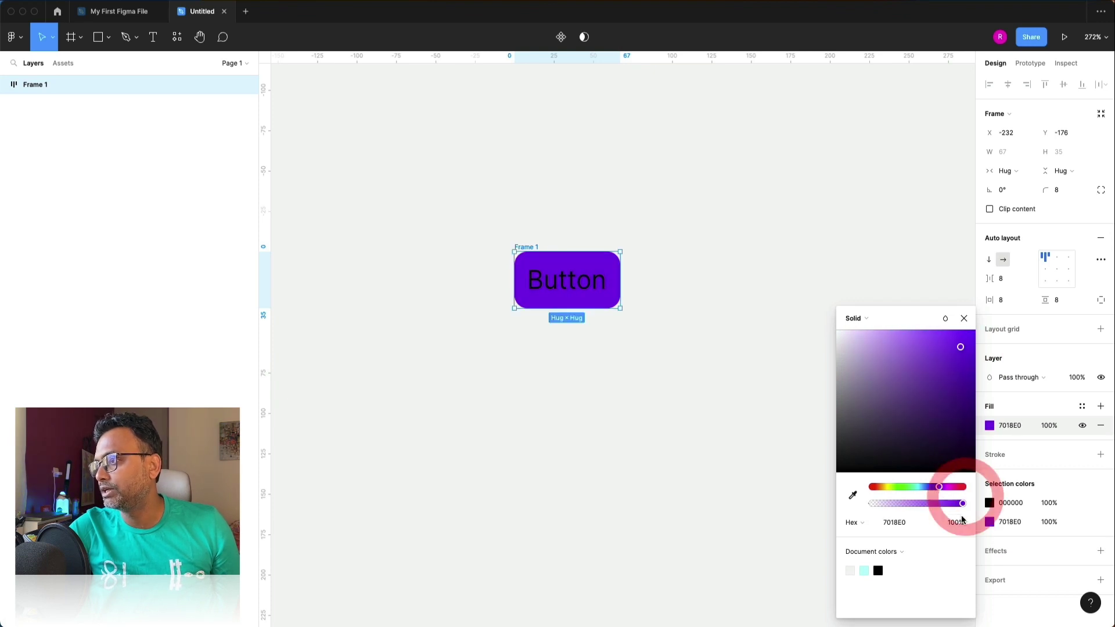
Make the Button text white and Medium weight, with 1% letter spacing.
{"action": "left_click", "coordinate": [989, 503]}
{"action": "left_click_drag", "start_coordinate": [861, 455], "coordinate": [820, 325]}
{"action": "left_click", "coordinate": [765, 372]}
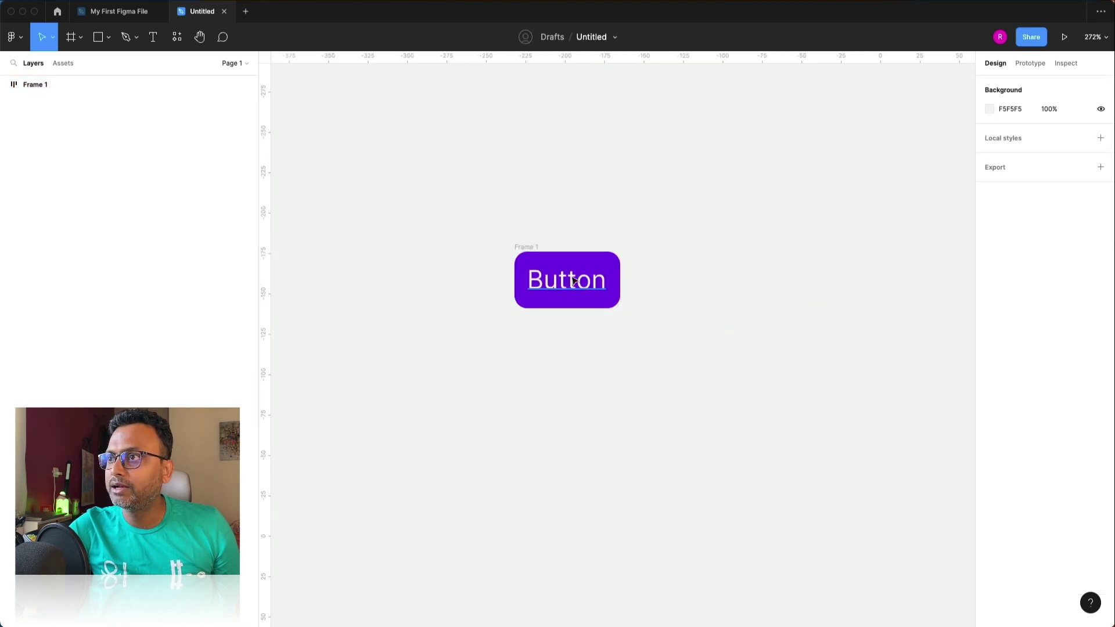
{"action": "left_click", "coordinate": [578, 280]}
{"action": "left_click", "coordinate": [1021, 291]}
{"action": "left_click", "coordinate": [1017, 299]}
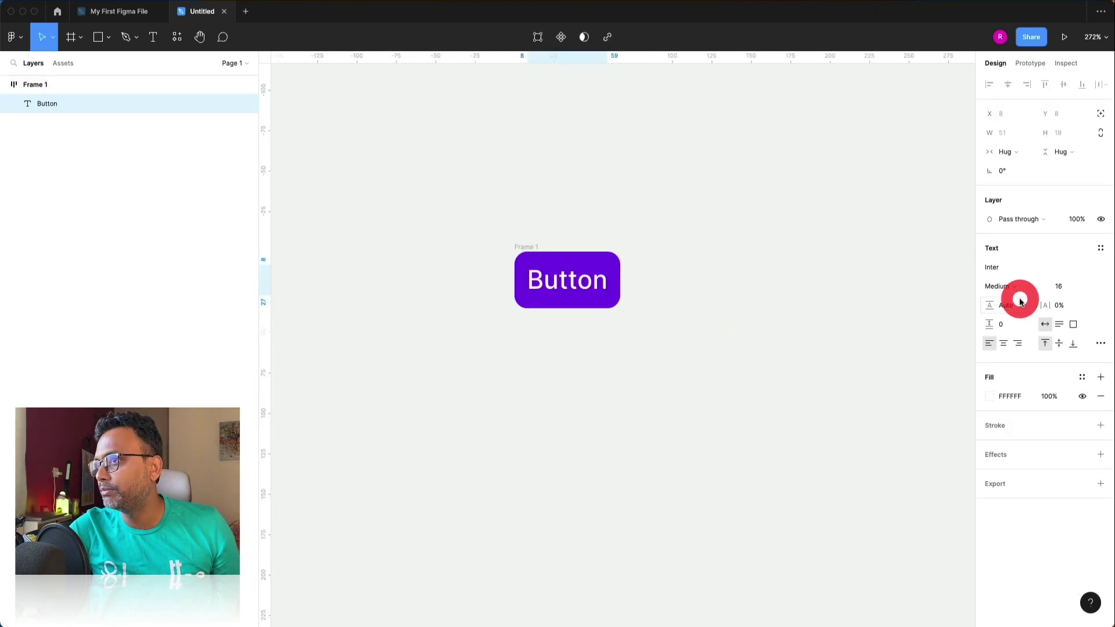
{"action": "left_click", "coordinate": [1061, 306]}
{"action": "type", "text": "1"}
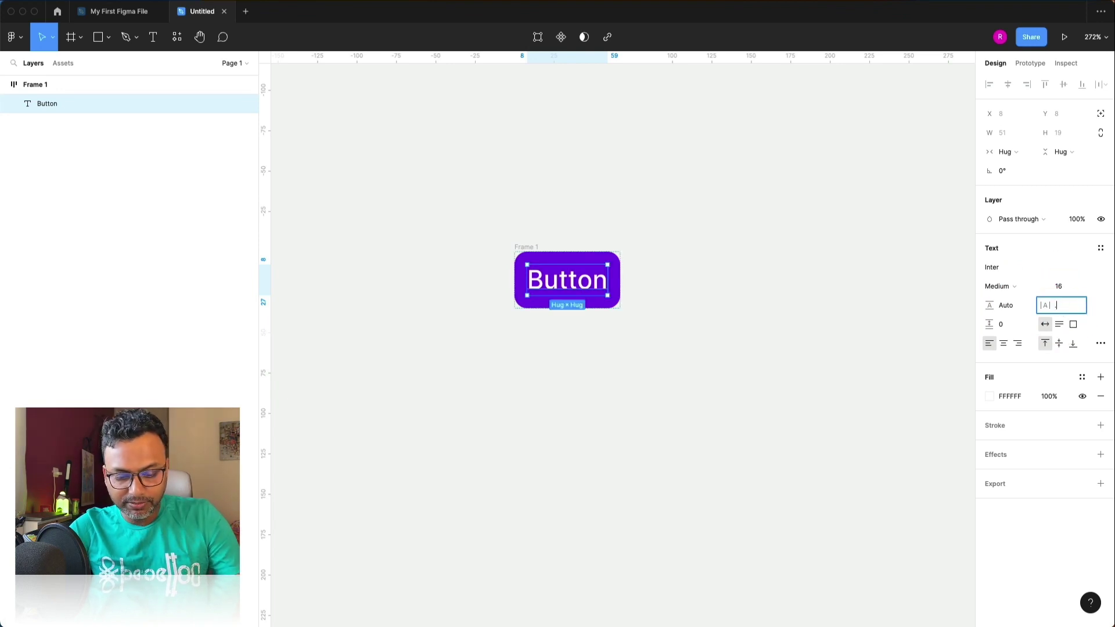
{"action": "key", "text": "Return"}
{"action": "left_click", "coordinate": [834, 309]}
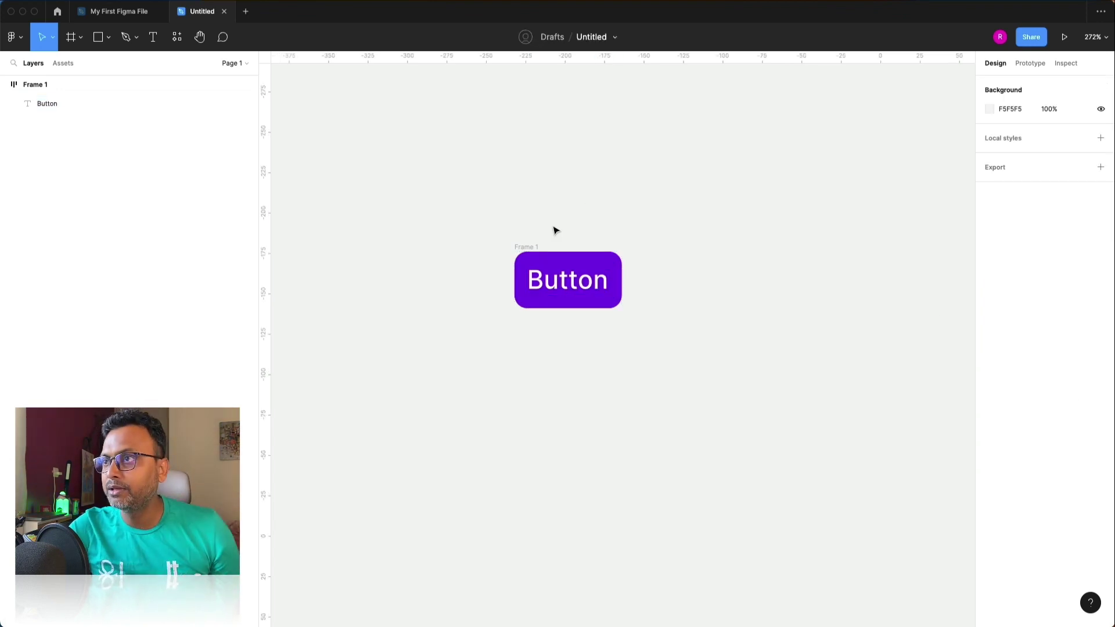
Set Frame 1's horizontal padding to 16.
{"action": "left_click", "coordinate": [526, 247]}
{"action": "left_click", "coordinate": [1019, 300]}
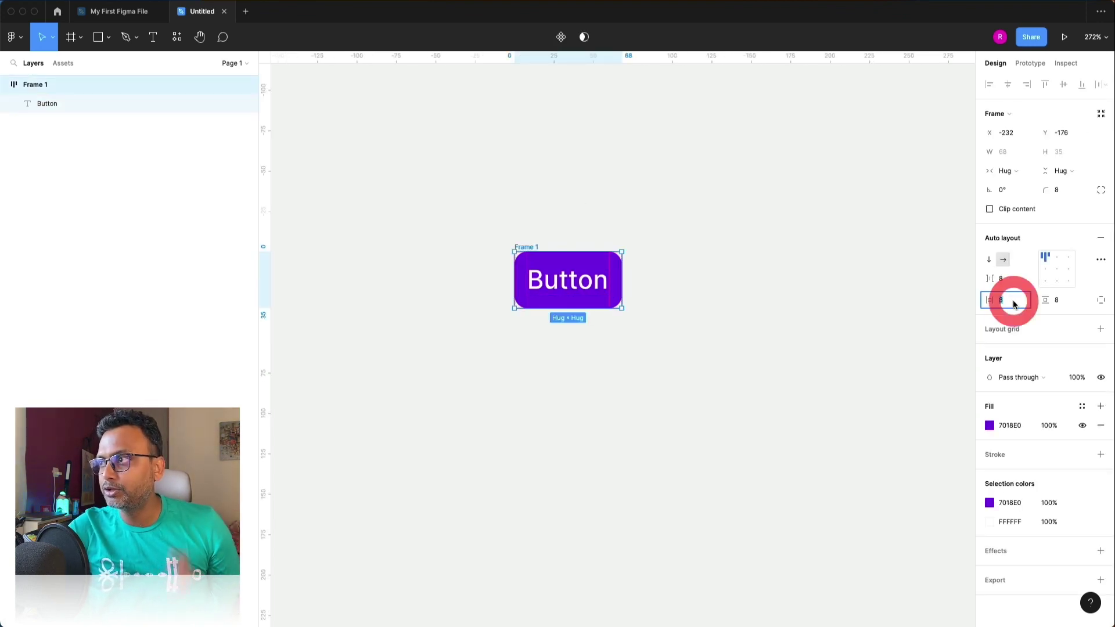
{"action": "type", "text": "16"}
{"action": "key", "text": "Return"}
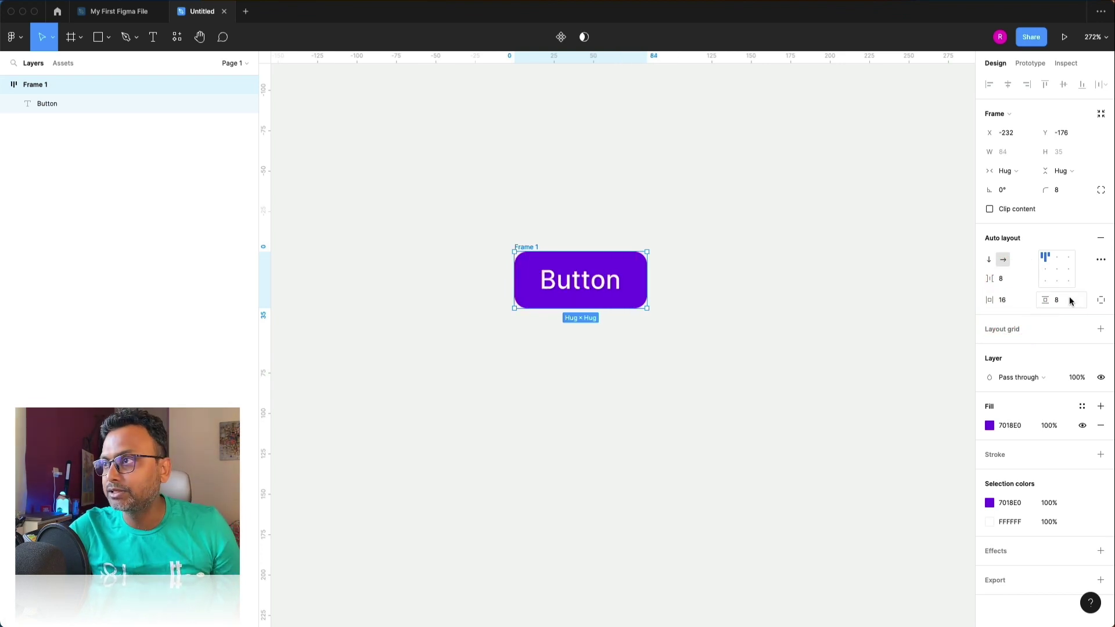
{"action": "left_click", "coordinate": [758, 353]}
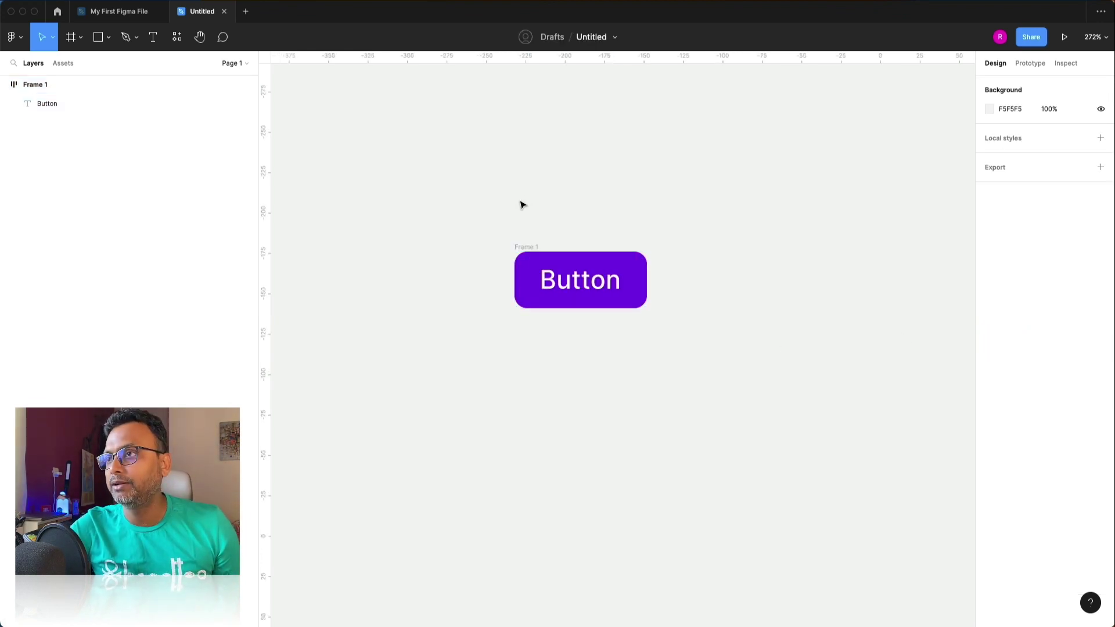
{"action": "scroll", "coordinate": [518, 244], "scroll_direction": "left", "scroll_amount": 3}
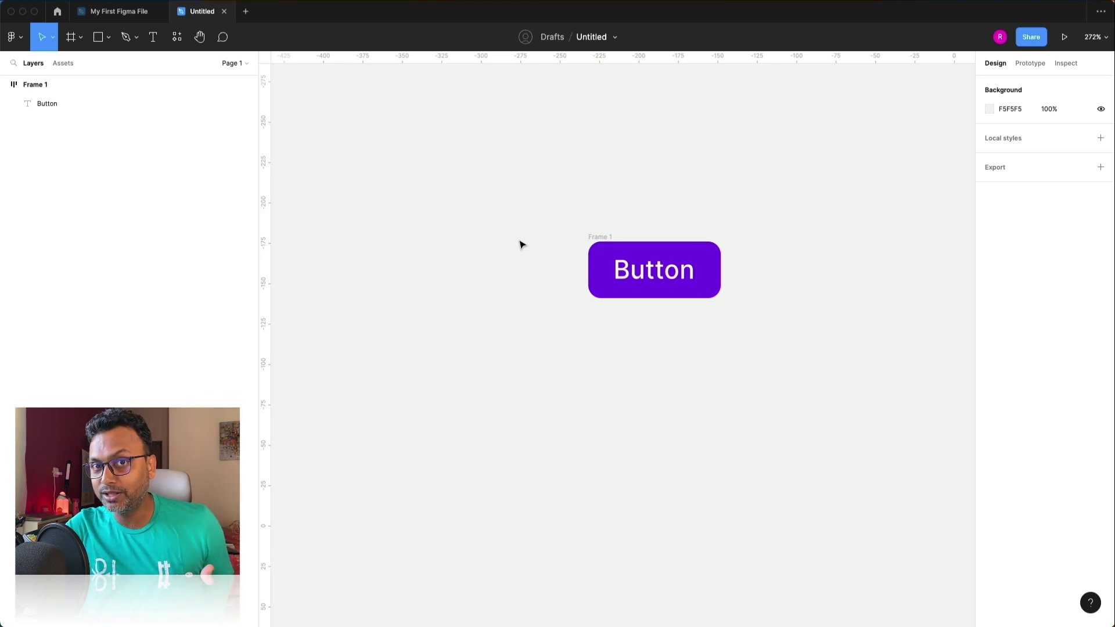
{"action": "left_click", "coordinate": [598, 237]}
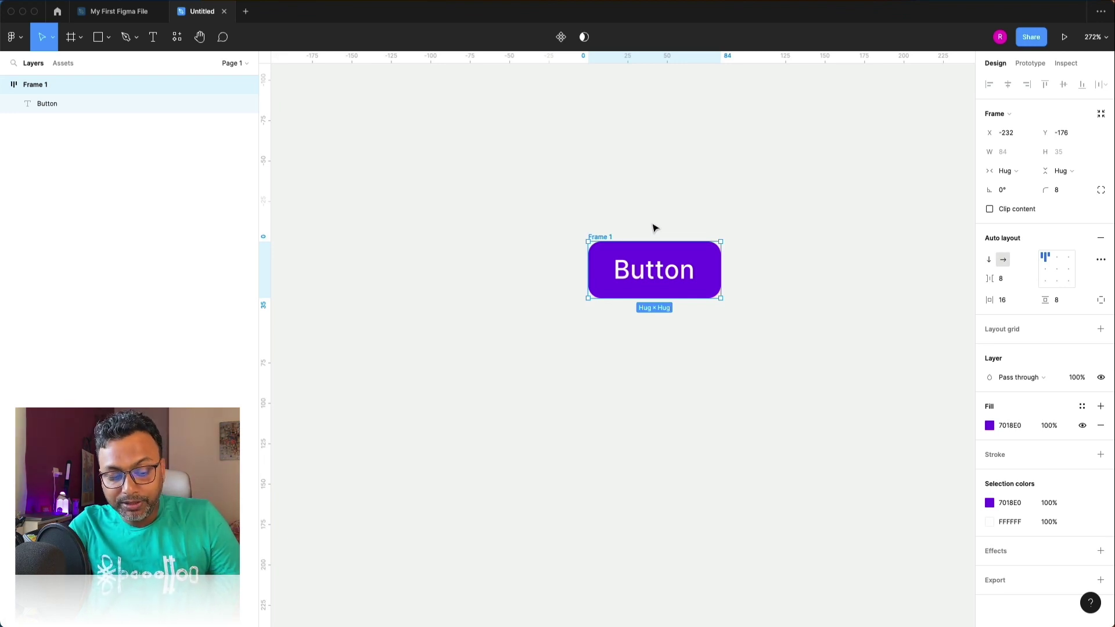
Rename Frame 1 to 'Button/Default/Solid' using Cmd+R.
{"action": "key", "text": "super+r"}
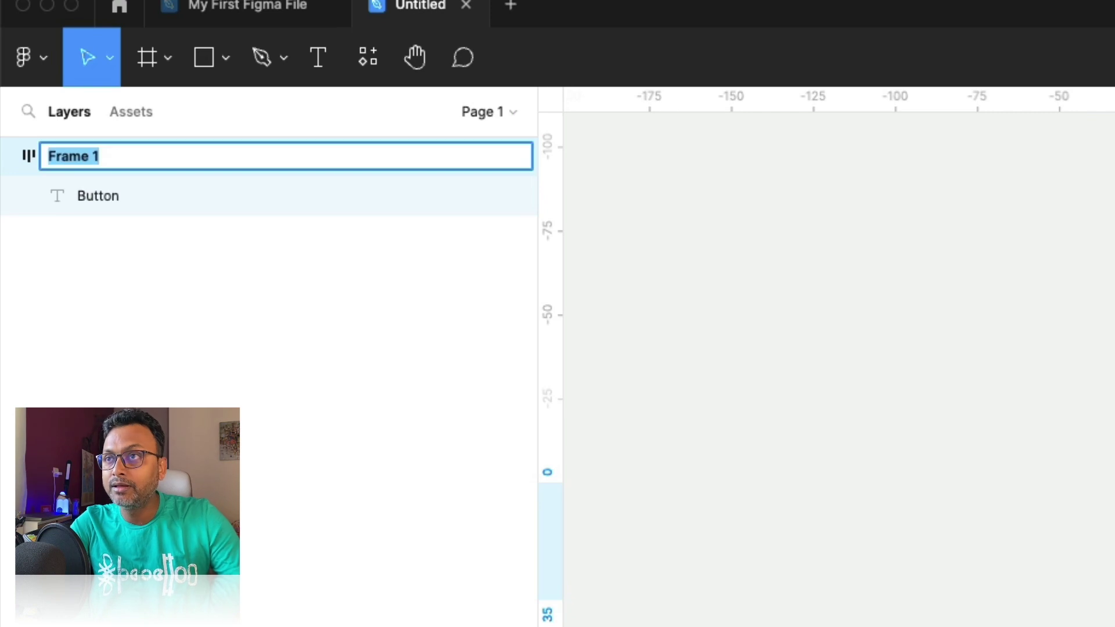
{"action": "type", "text": "Button"}
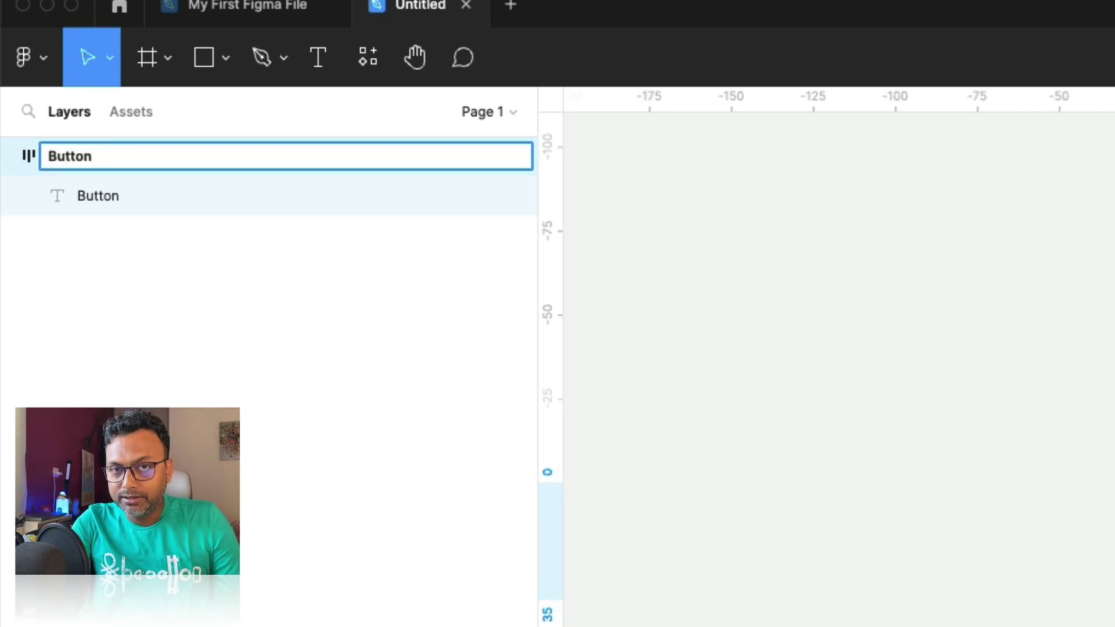
{"action": "type", "text": "/"}
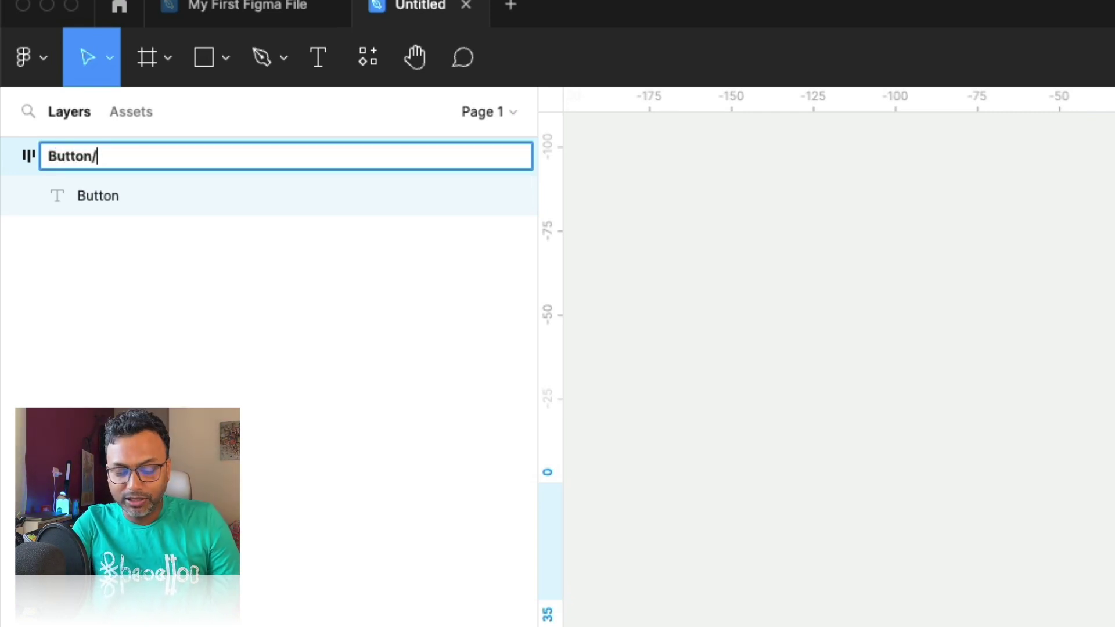
{"action": "type", "text": "Defaul"}
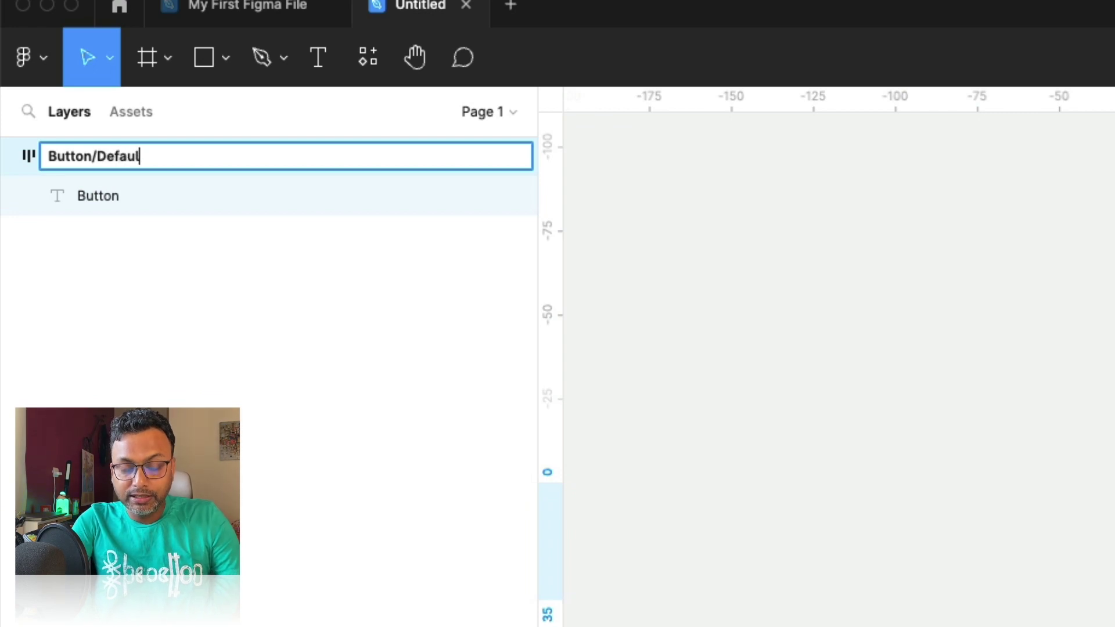
{"action": "type", "text": "t/"}
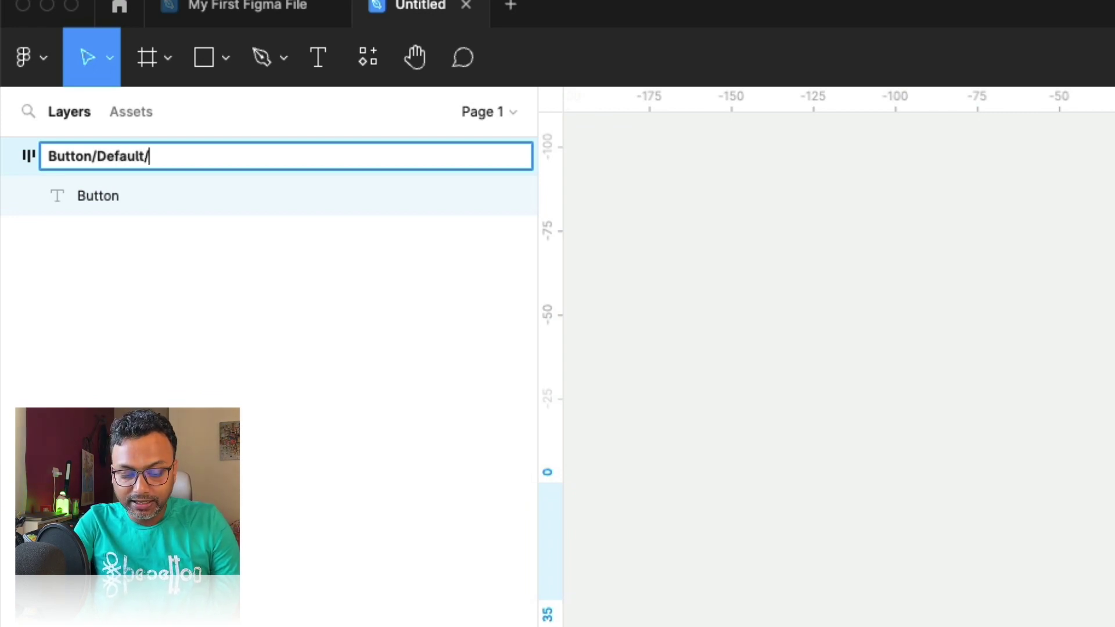
{"action": "type", "text": "Solid"}
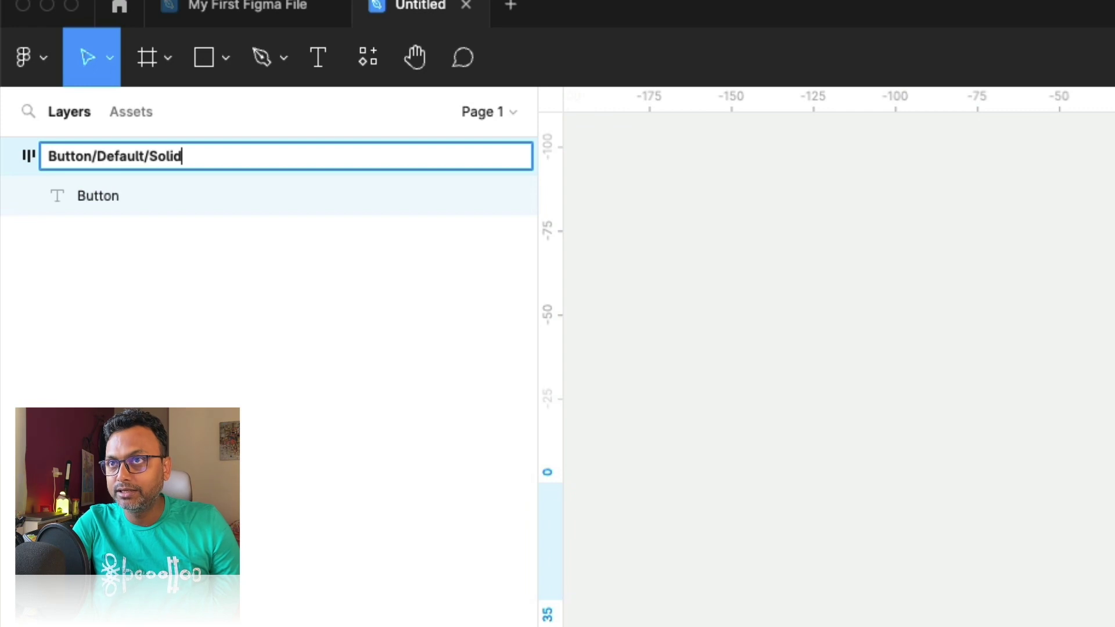
{"action": "key", "text": "Return"}
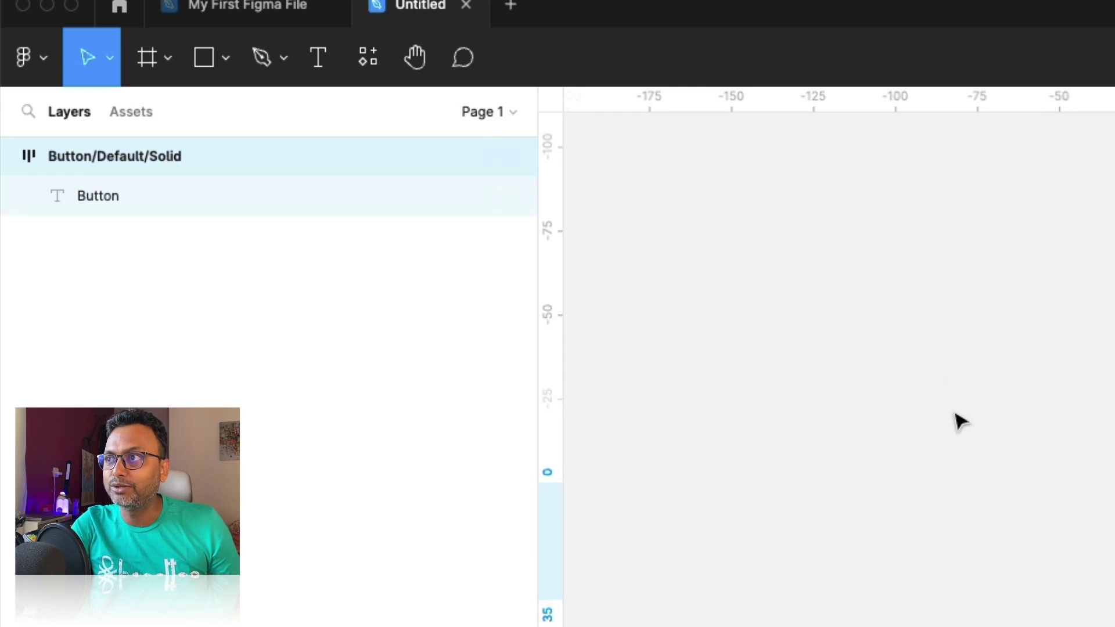
{"action": "left_click", "coordinate": [946, 385]}
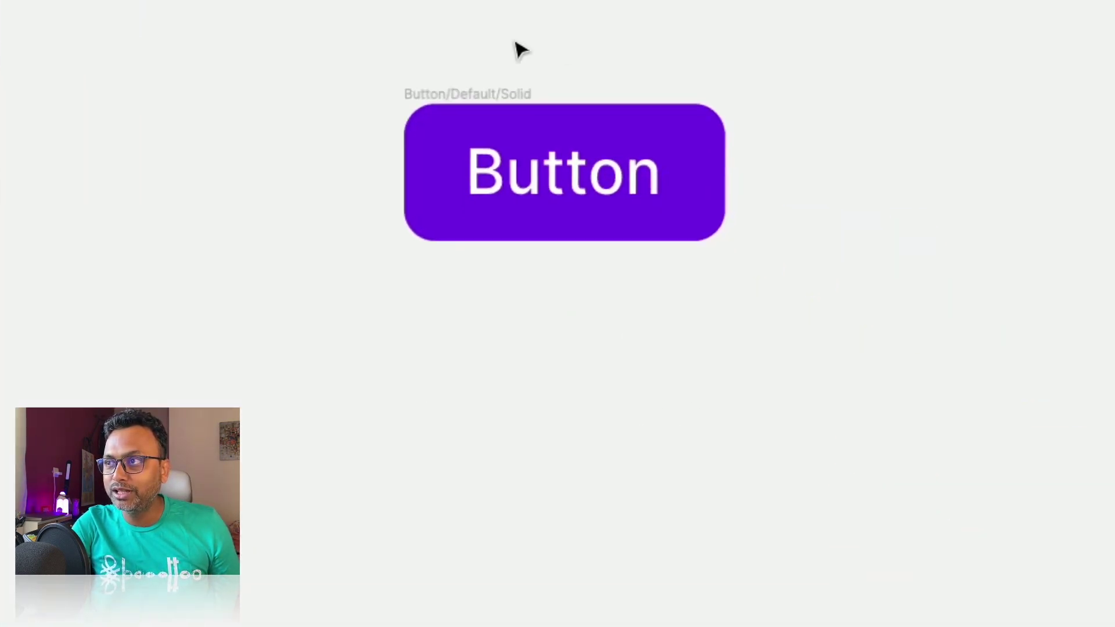
{"action": "scroll", "coordinate": [517, 48], "scroll_direction": "up", "scroll_amount": 5}
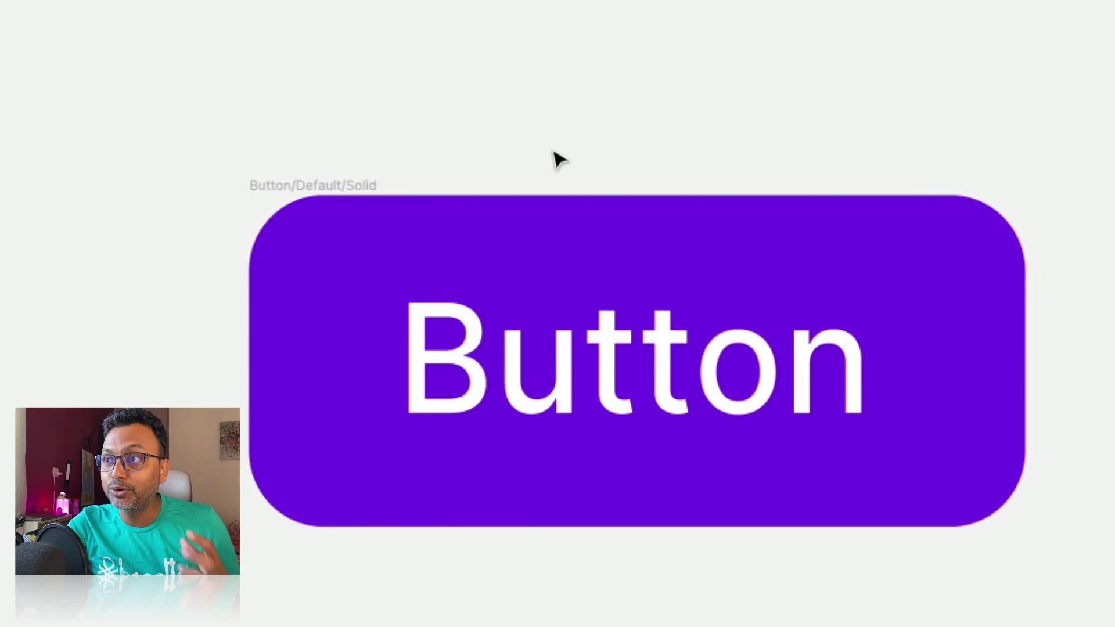
{"action": "scroll", "coordinate": [552, 159], "scroll_direction": "down", "scroll_amount": 3}
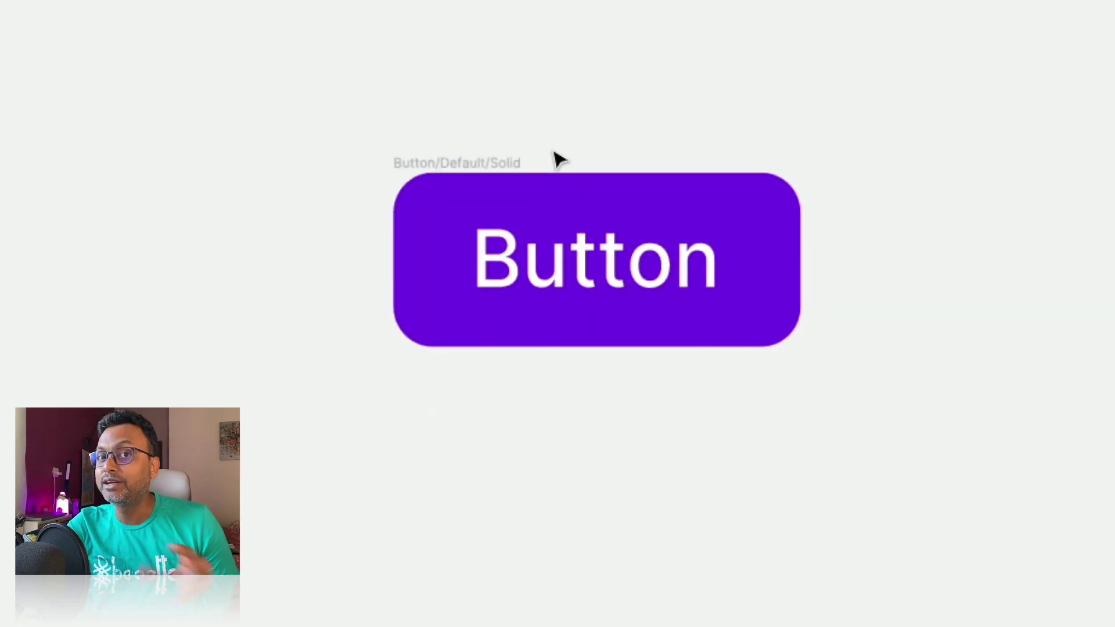
{"action": "scroll", "coordinate": [511, 156], "scroll_direction": "up", "scroll_amount": 3}
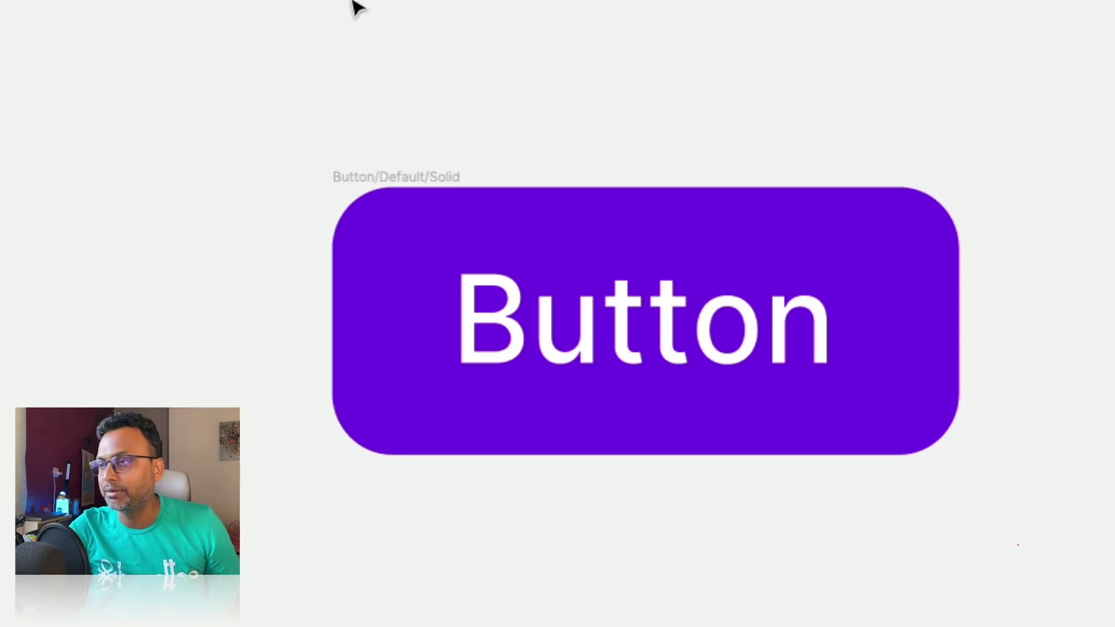
{"action": "scroll", "coordinate": [556, 206], "scroll_direction": "down", "scroll_amount": 3}
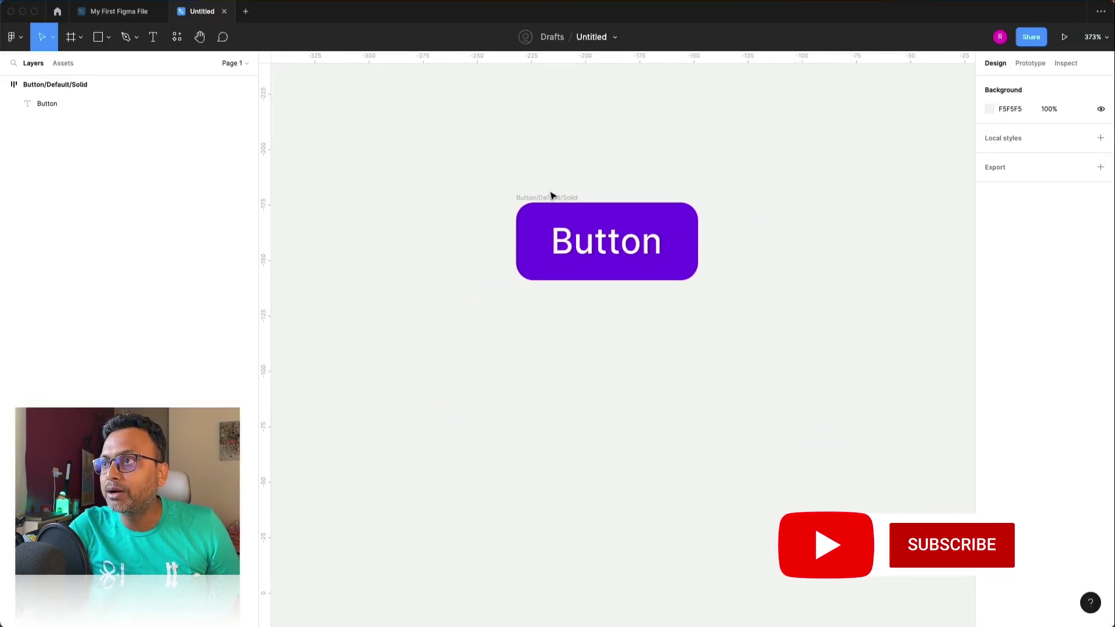
{"action": "left_click", "coordinate": [551, 197]}
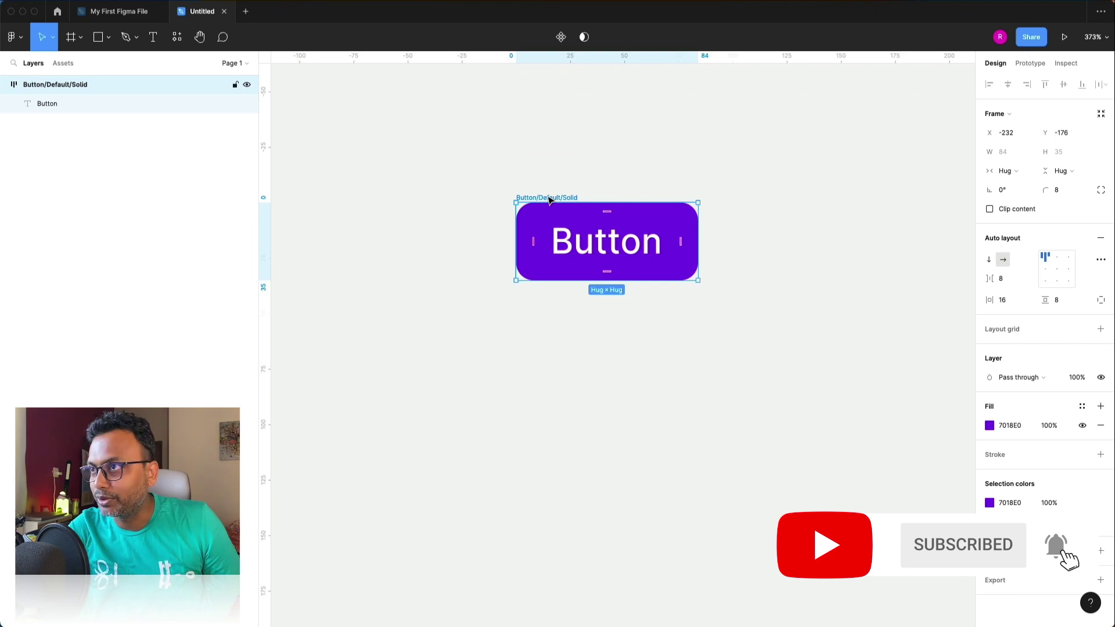
Duplicate the button and give the copy 10 vertical and 24 horizontal padding.
{"action": "key", "text": "super+d"}
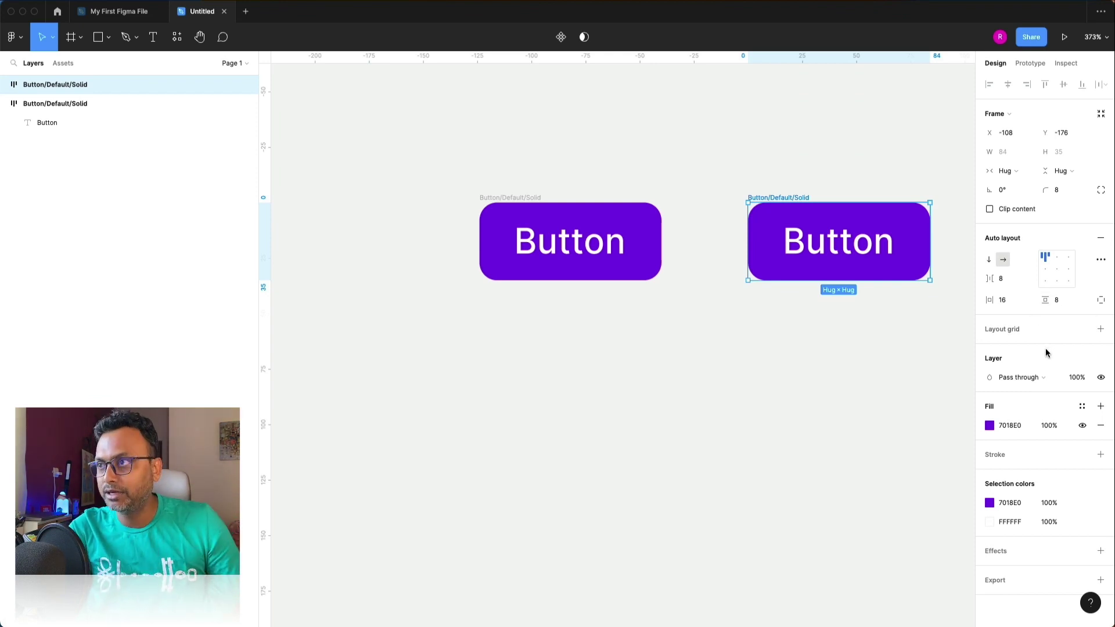
{"action": "left_click", "coordinate": [1057, 301]}
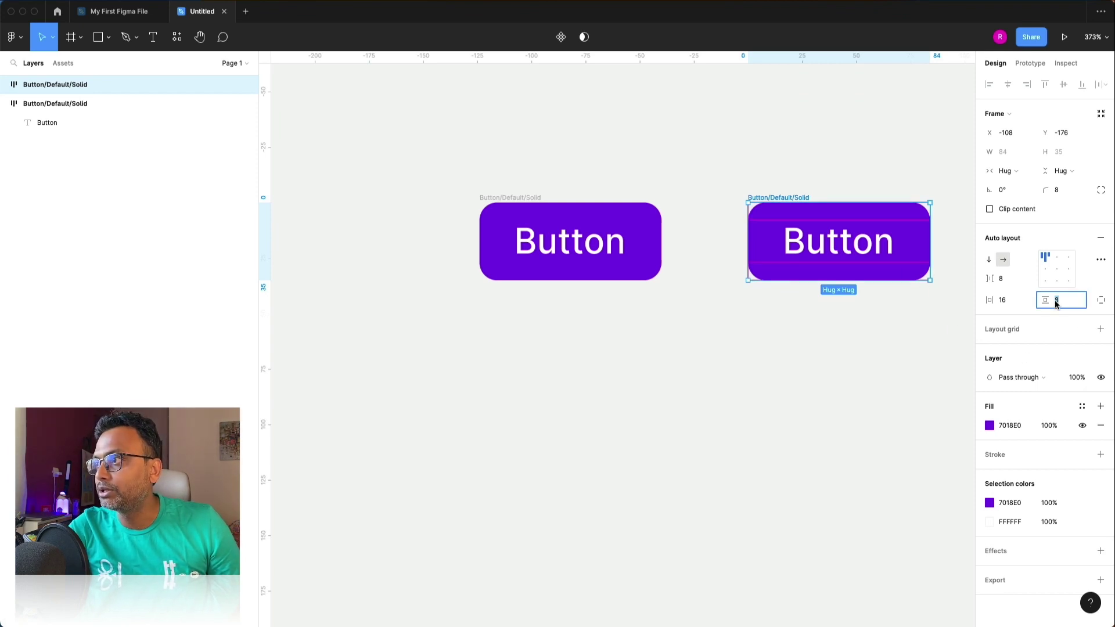
{"action": "type", "text": "16"}
{"action": "key", "text": "Return"}
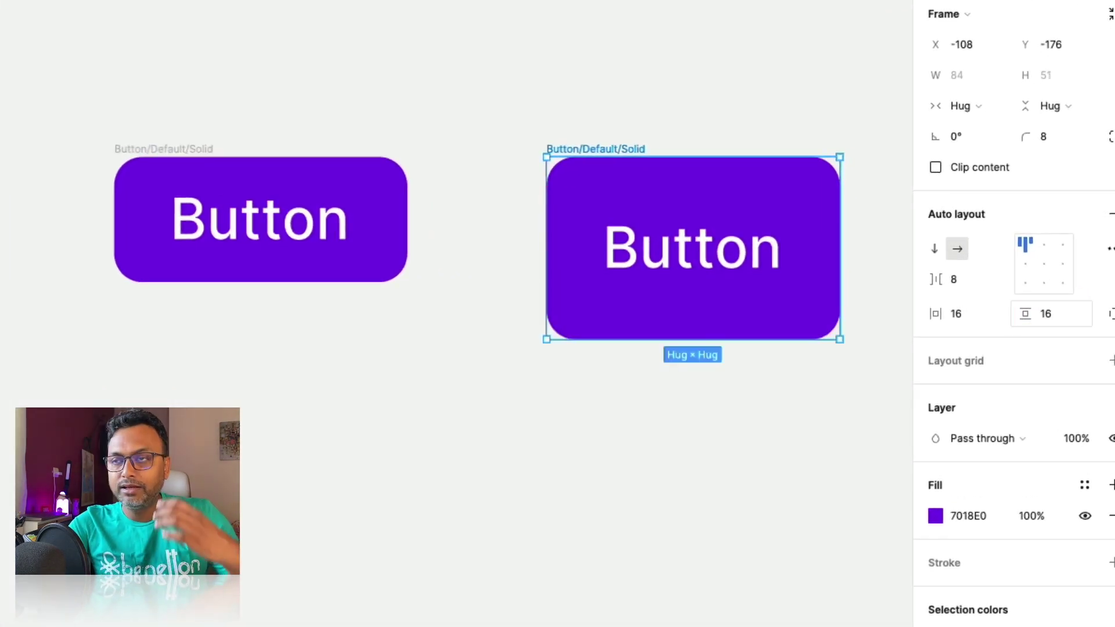
{"action": "left_click", "coordinate": [1048, 307]}
{"action": "type", "text": "10"}
{"action": "key", "text": "Return"}
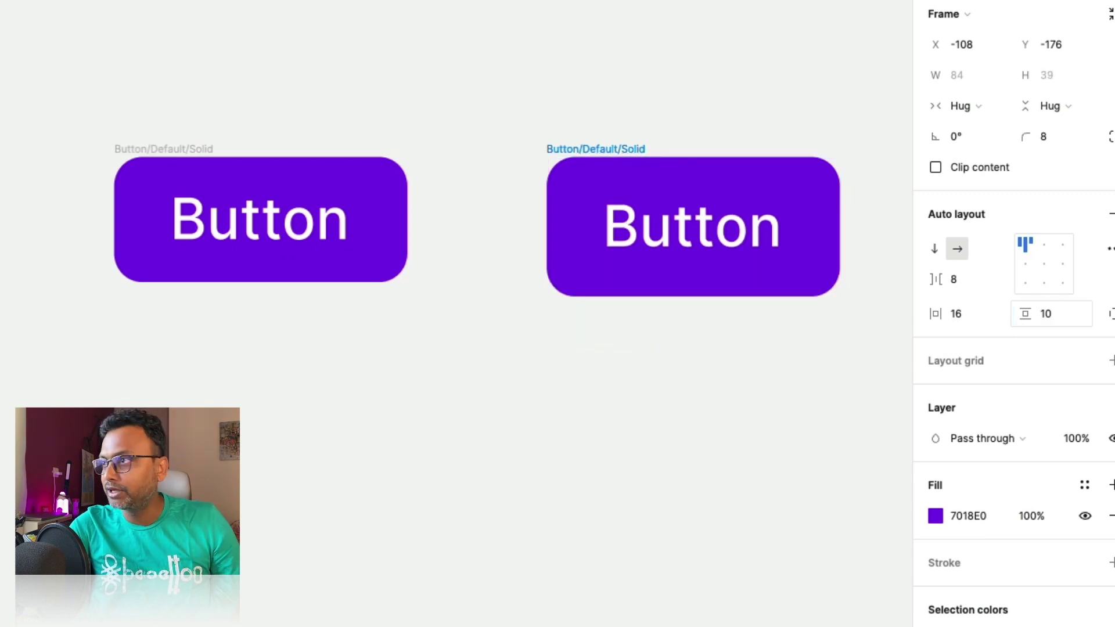
{"action": "left_click", "coordinate": [958, 320]}
{"action": "type", "text": "24"}
{"action": "key", "text": "Return"}
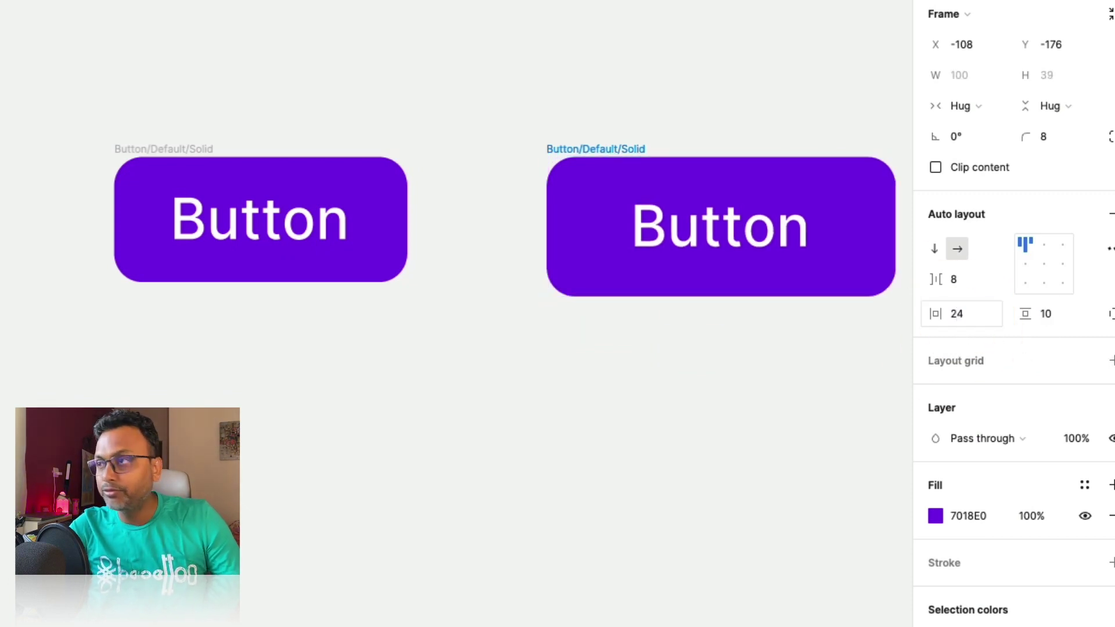
Set the copy's Button text to 18 px and begin editing its layer name.
{"action": "double_click", "coordinate": [764, 239]}
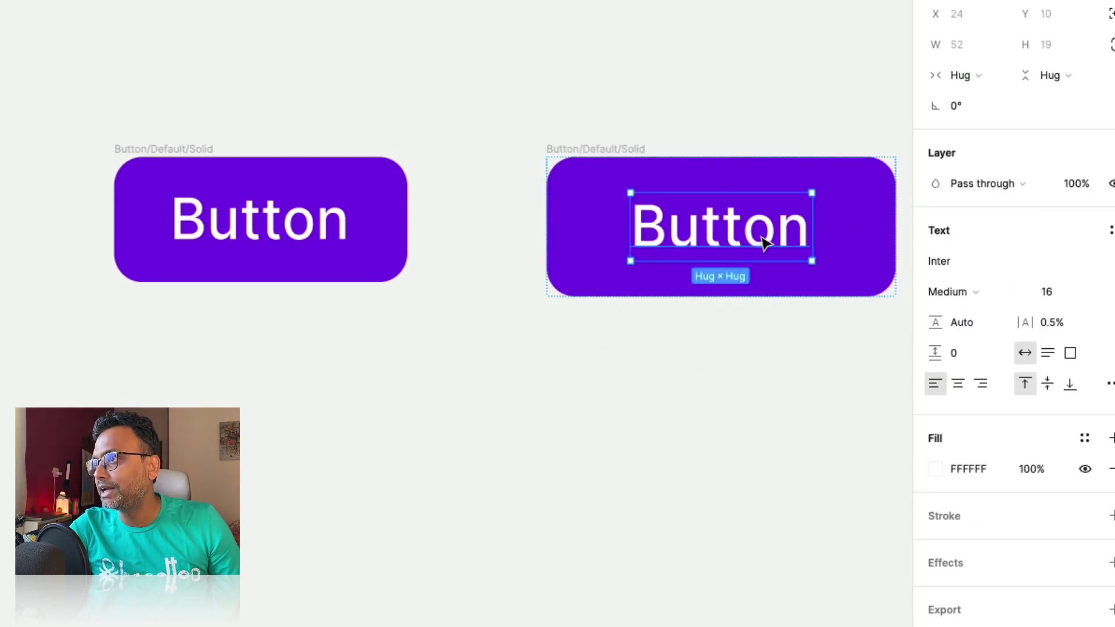
{"action": "left_click", "coordinate": [1070, 294]}
{"action": "type", "text": "18"}
{"action": "key", "text": "Return"}
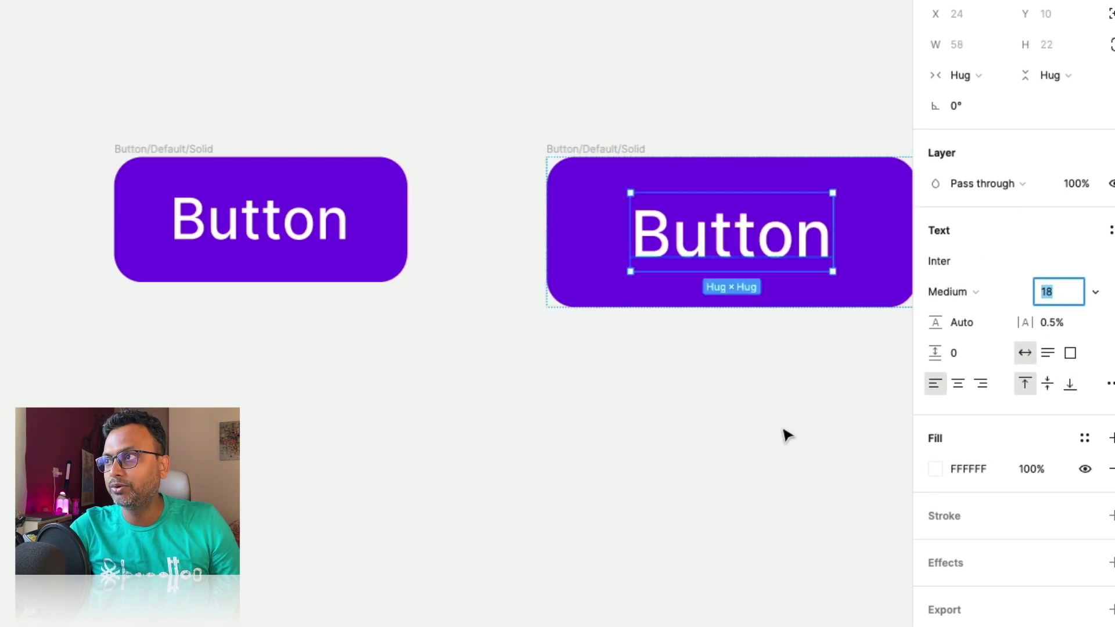
{"action": "left_click", "coordinate": [785, 436]}
{"action": "scroll", "coordinate": [784, 435], "scroll_direction": "right", "scroll_amount": 4}
{"action": "left_click", "coordinate": [503, 193]}
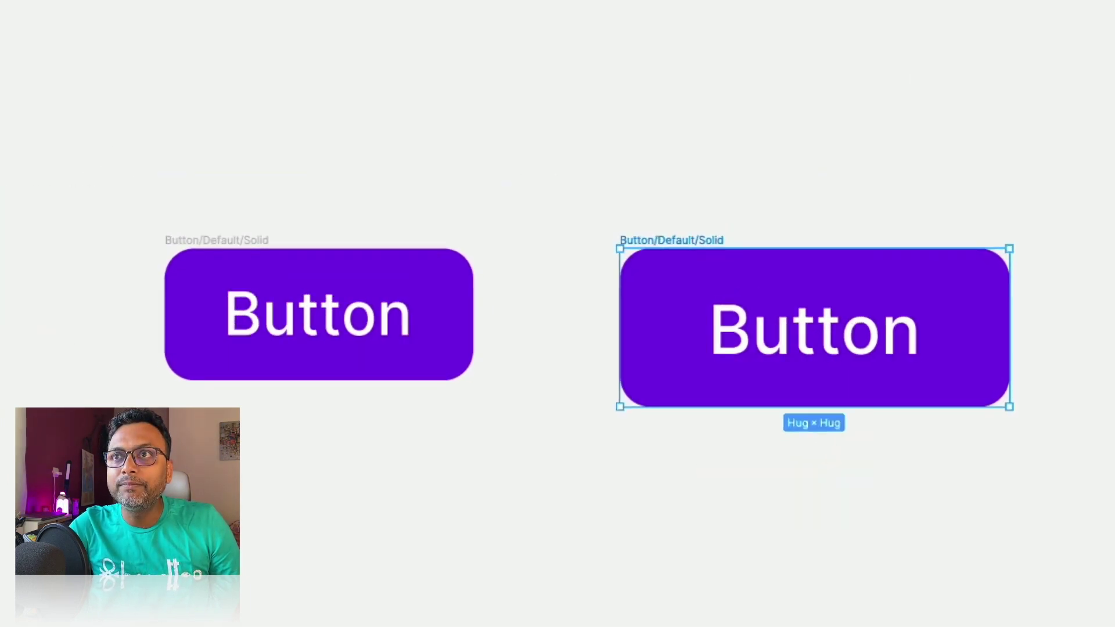
{"action": "double_click", "coordinate": [169, 152]}
{"action": "left_click", "coordinate": [200, 152]}
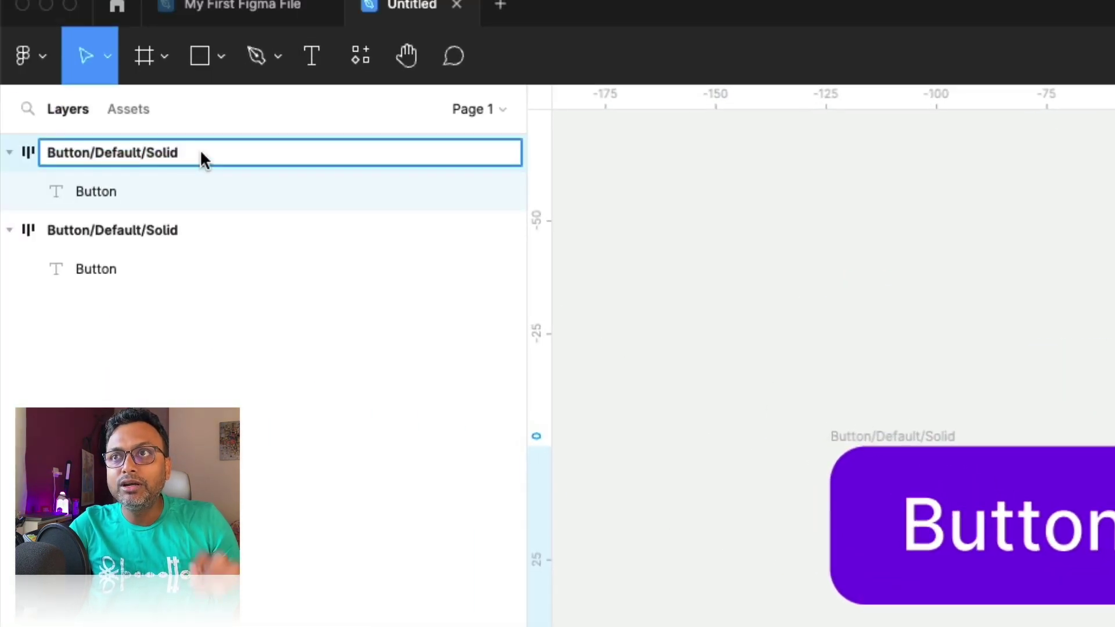
Restore the duplicate's layer name to Button/Default/Solid after an accidental deletion.
{"action": "key", "text": "BackSpace"}
{"action": "key", "text": "BackSpace"}
{"action": "key", "text": "BackSpace"}
{"action": "key", "text": "BackSpace"}
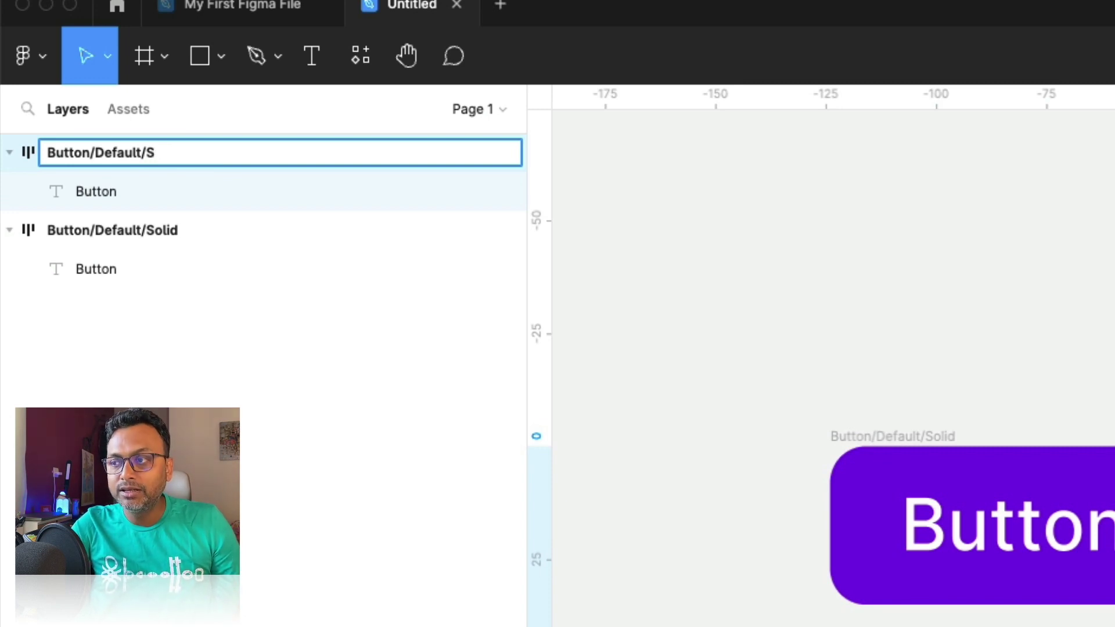
{"action": "type", "text": "olid"}
{"action": "key", "text": "Return"}
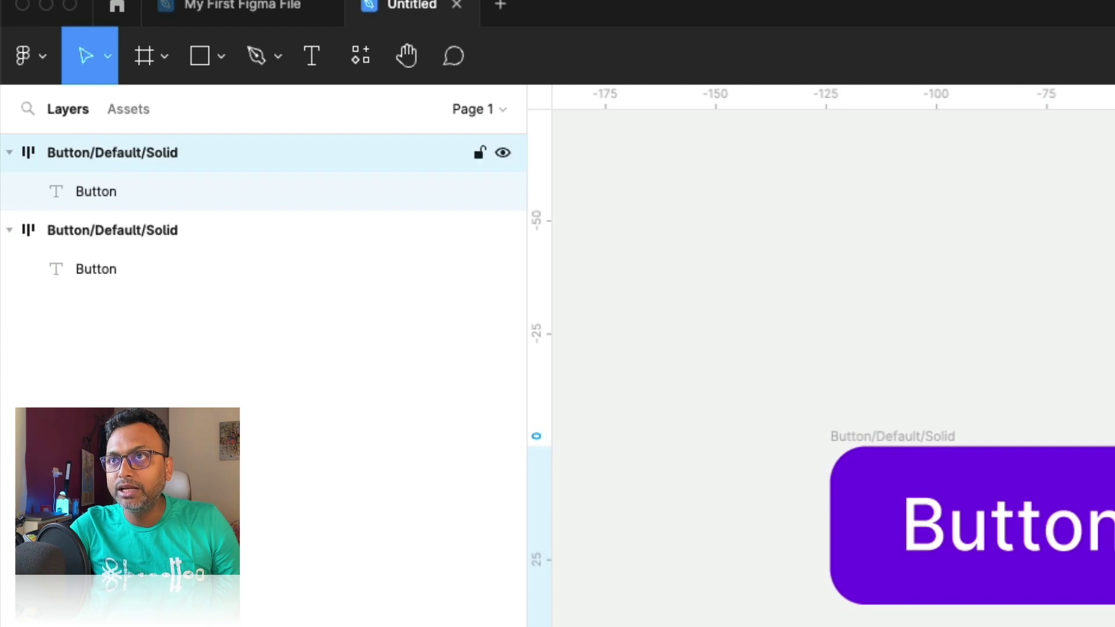
Replace 'Default' with 'Large' in the duplicate's layer name, making it Button/Large/Solid.
{"action": "double_click", "coordinate": [117, 151]}
{"action": "left_click", "coordinate": [115, 152]}
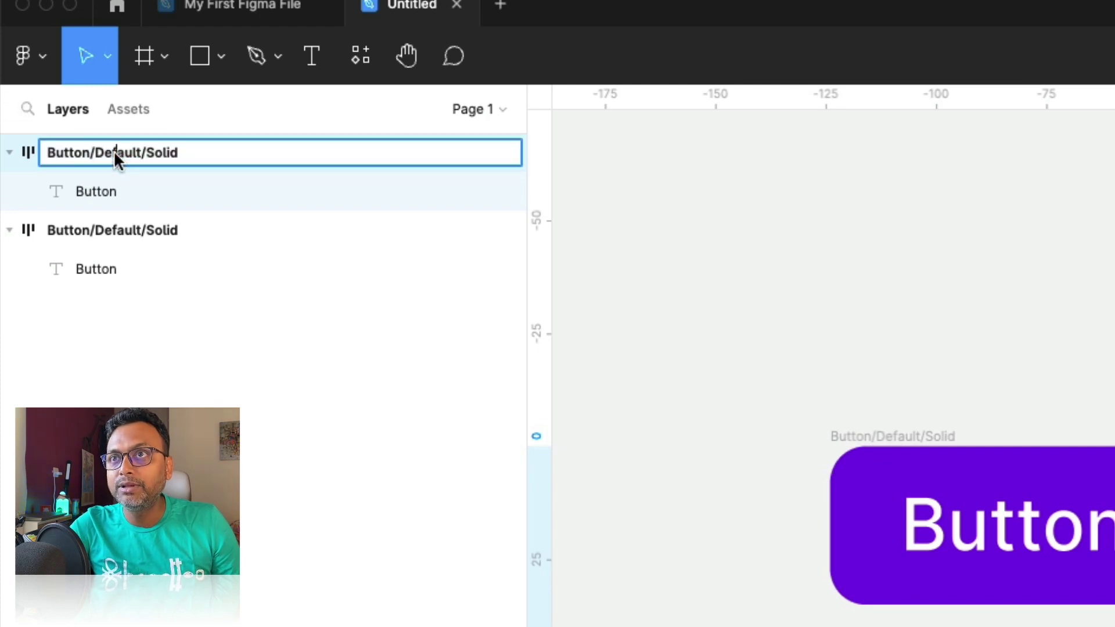
{"action": "type", "text": "Large"}
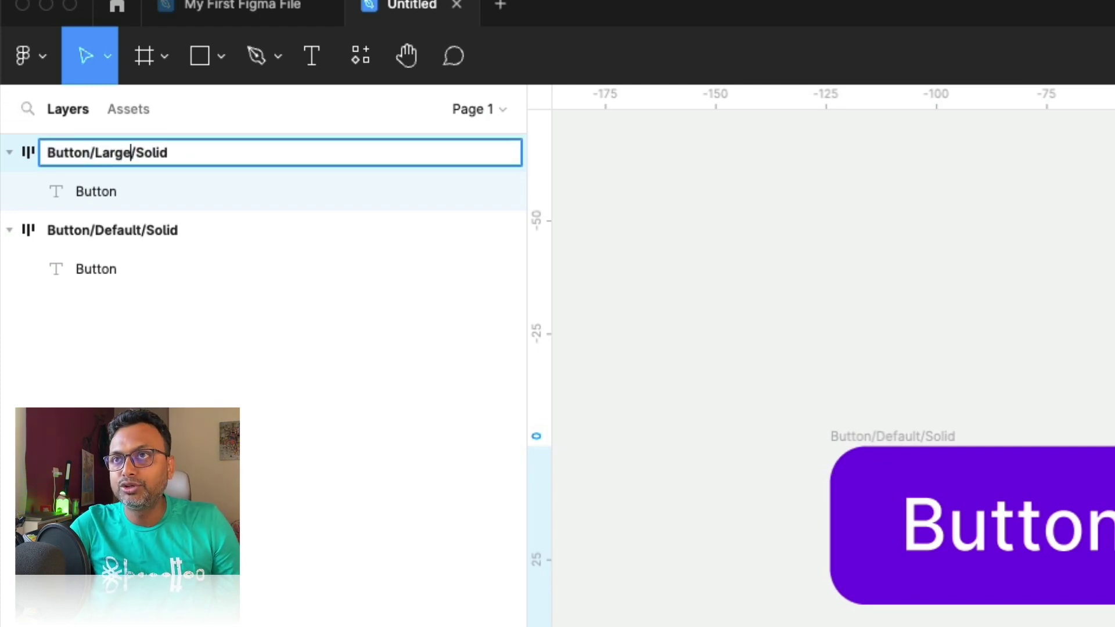
{"action": "key", "text": "Return"}
{"action": "left_click", "coordinate": [834, 281]}
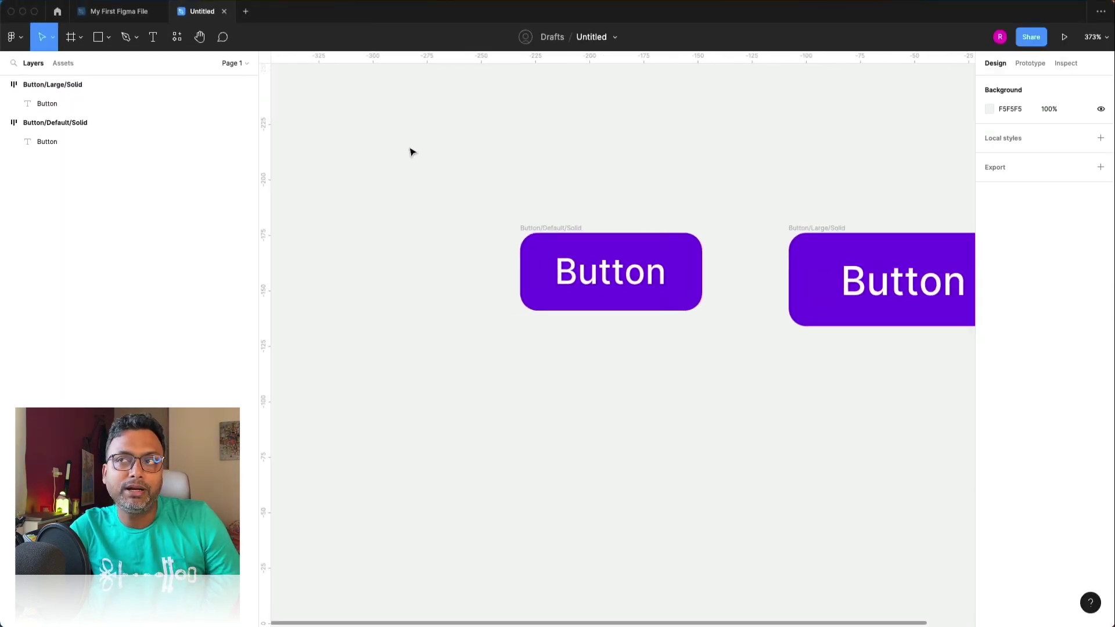
{"action": "scroll", "coordinate": [410, 152], "scroll_direction": "left", "scroll_amount": 2}
{"action": "left_click", "coordinate": [673, 226]}
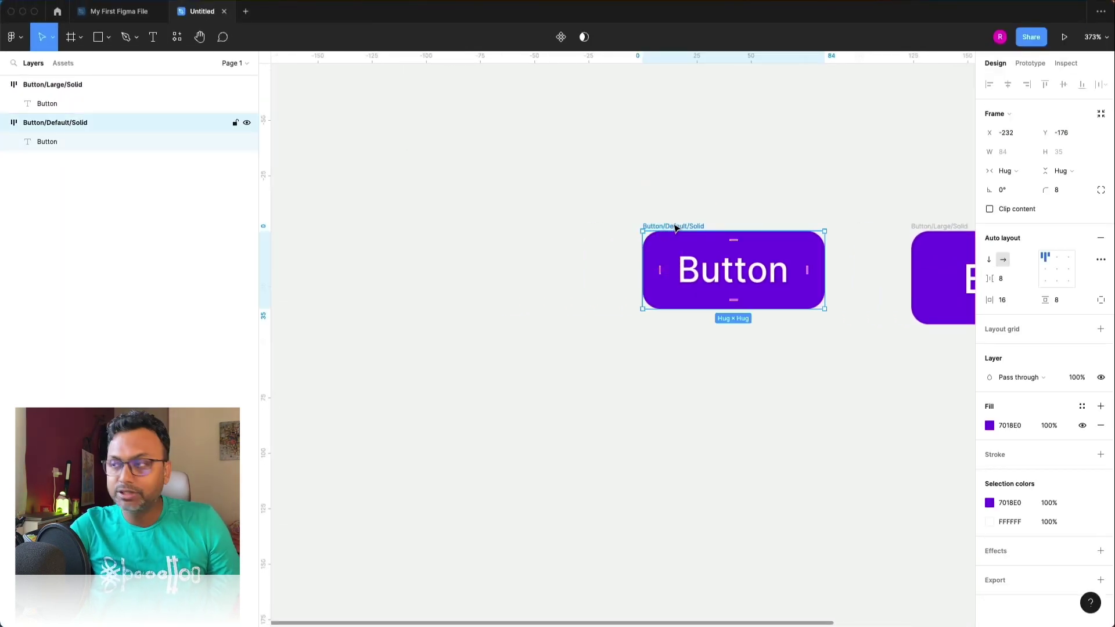
Alt-drag a copy of the default button left and give its text size 10 with 2.5% letter spacing.
{"action": "left_click_drag", "start_coordinate": [675, 227], "coordinate": [393, 244], "text": "alt"}
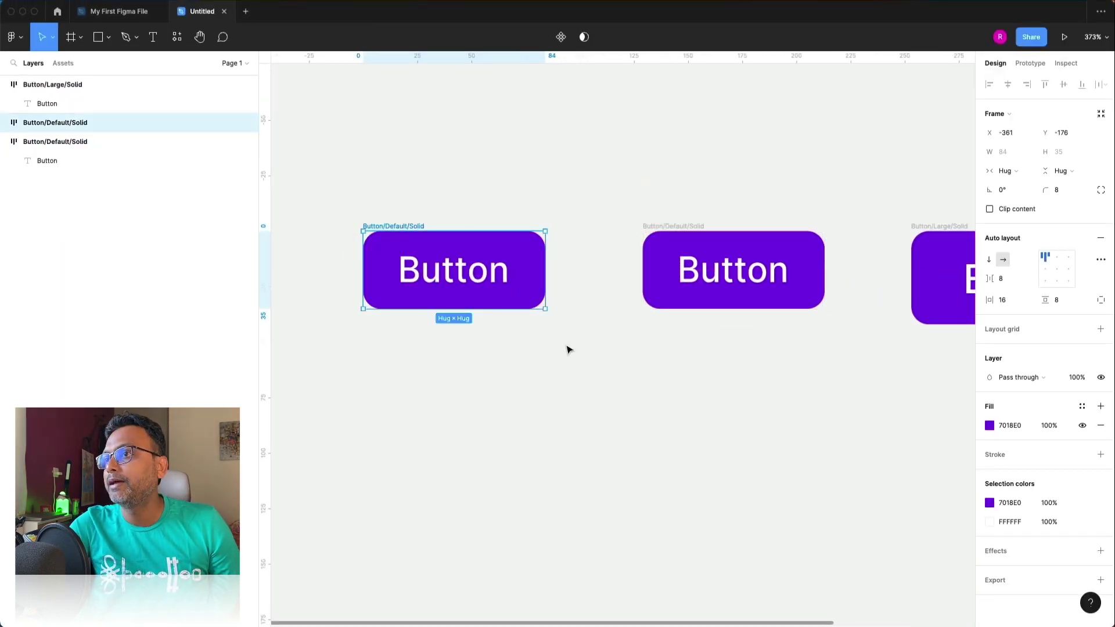
{"action": "left_click", "coordinate": [501, 284]}
{"action": "left_click", "coordinate": [1063, 287]}
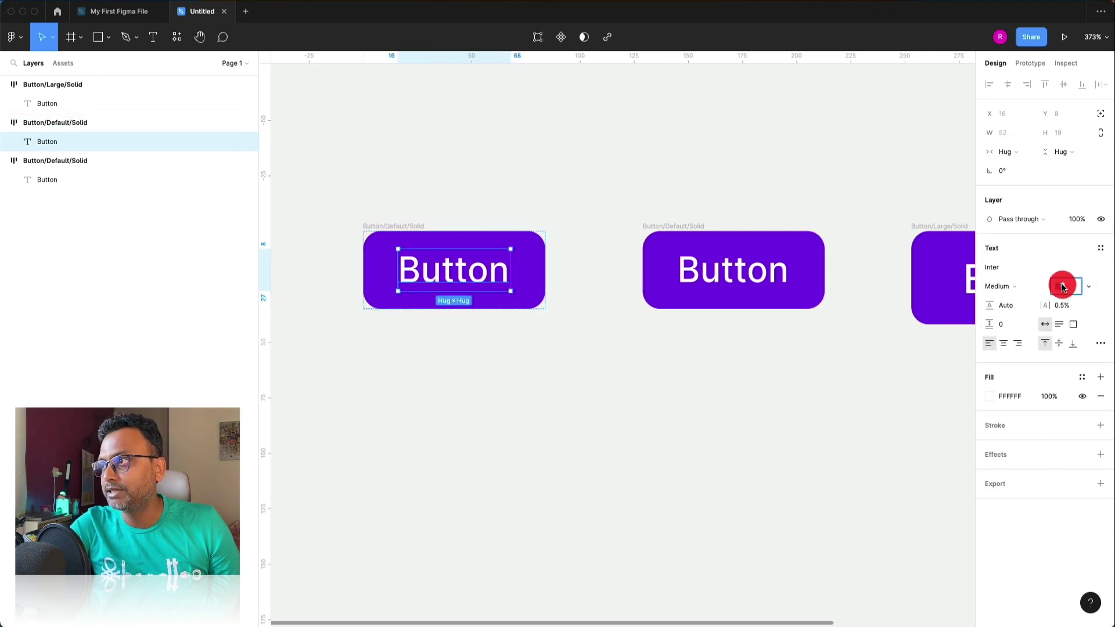
{"action": "type", "text": "10"}
{"action": "key", "text": "Return"}
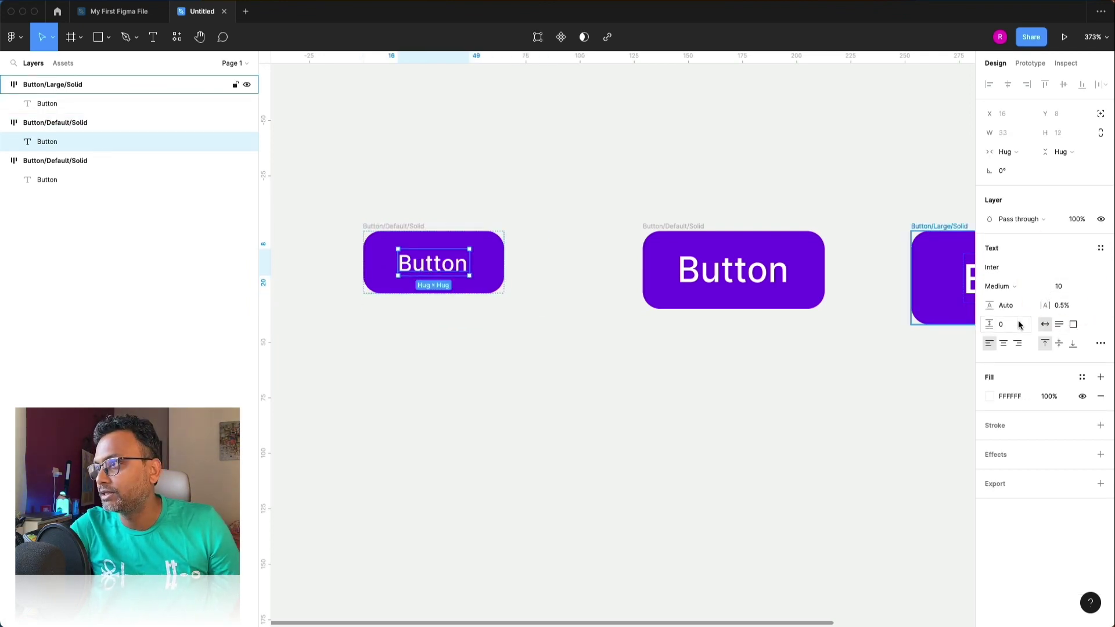
{"action": "left_click", "coordinate": [1060, 306]}
{"action": "double_click", "coordinate": [1062, 306]}
{"action": "type", "text": "2.5"}
{"action": "key", "text": "Return"}
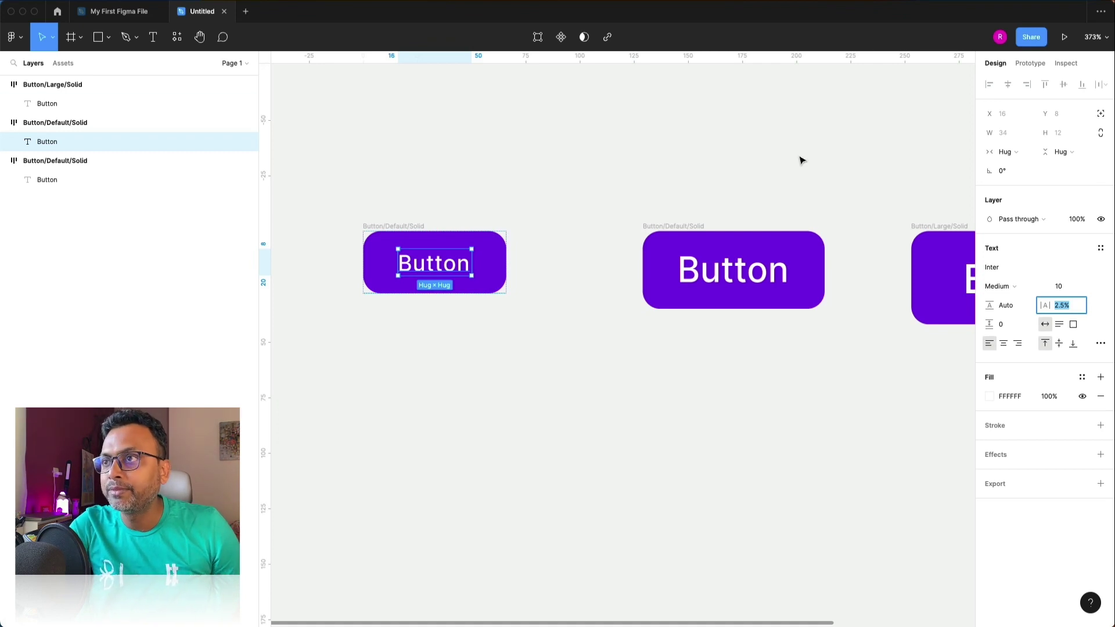
Give the small button 4 vertical padding and 4 corner radius, and nudge it into alignment.
{"action": "left_click", "coordinate": [431, 228]}
{"action": "left_click", "coordinate": [429, 228]}
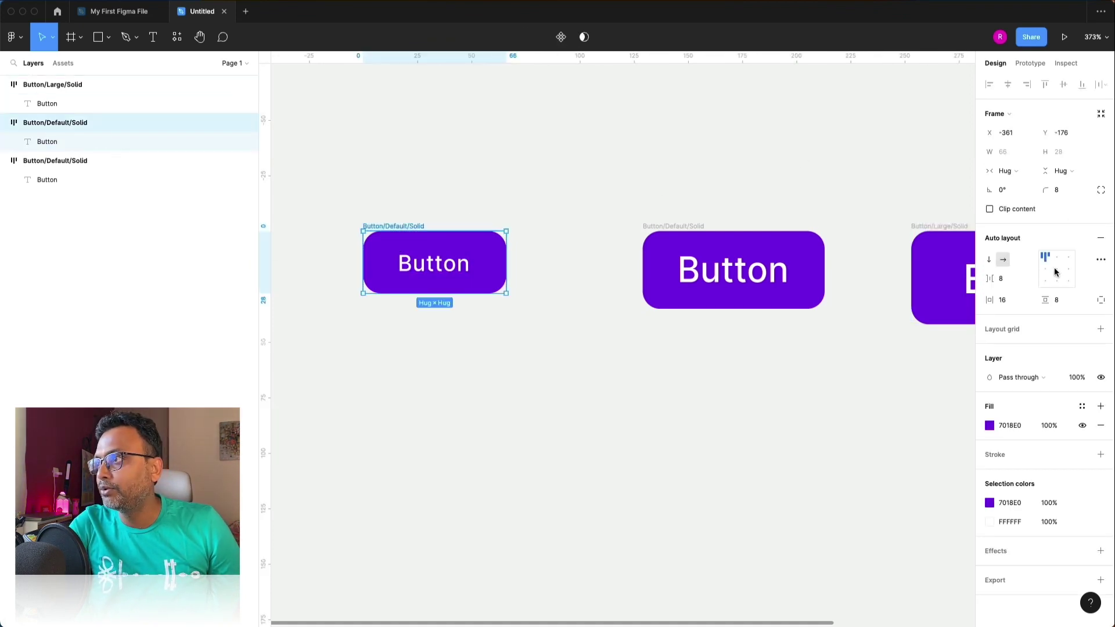
{"action": "left_click", "coordinate": [1062, 300]}
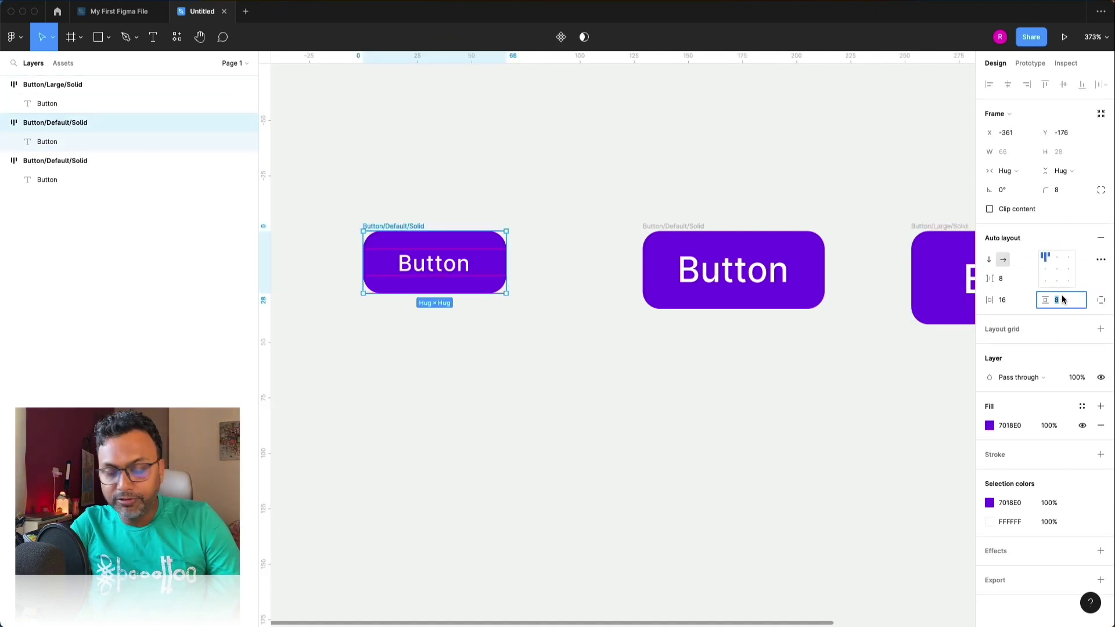
{"action": "type", "text": "4"}
{"action": "key", "text": "Return"}
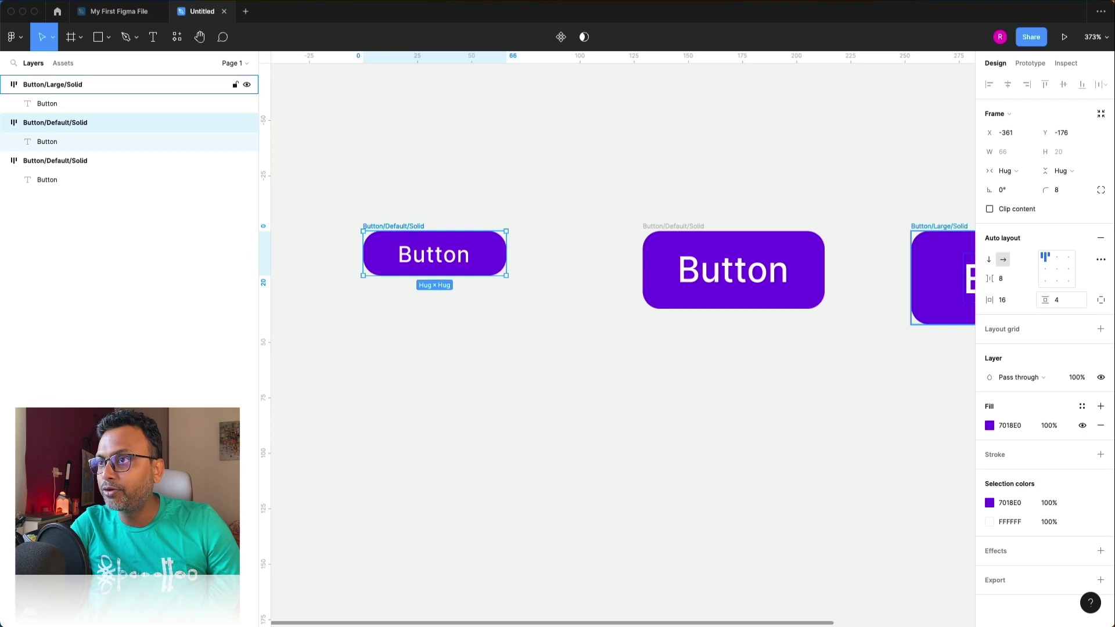
{"action": "left_click", "coordinate": [581, 155]}
{"action": "left_click", "coordinate": [393, 228]}
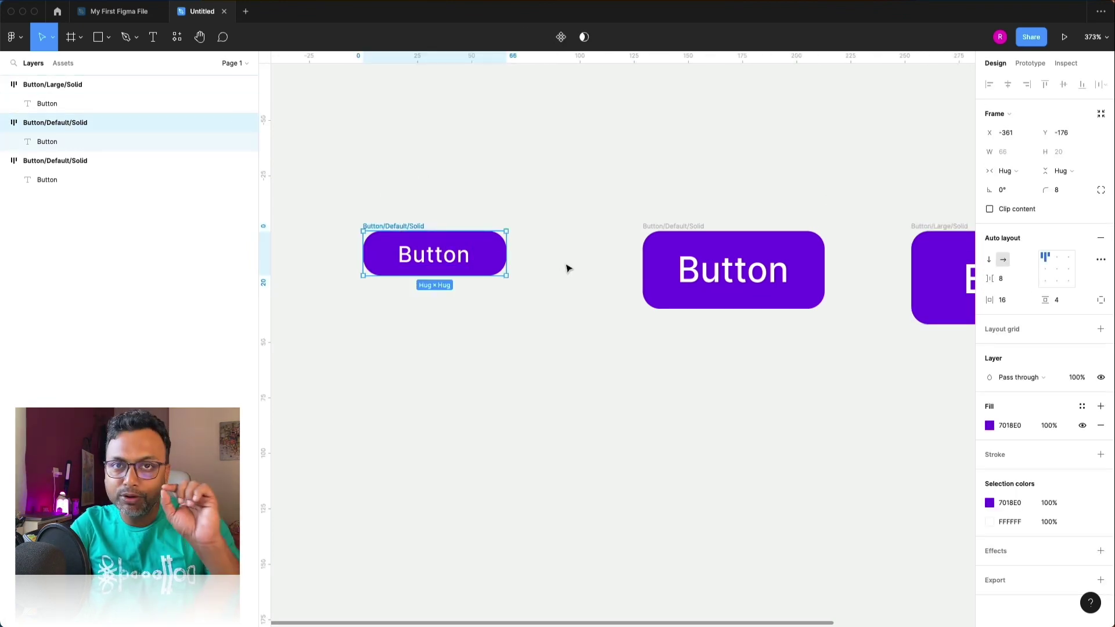
{"action": "left_click", "coordinate": [1064, 198]}
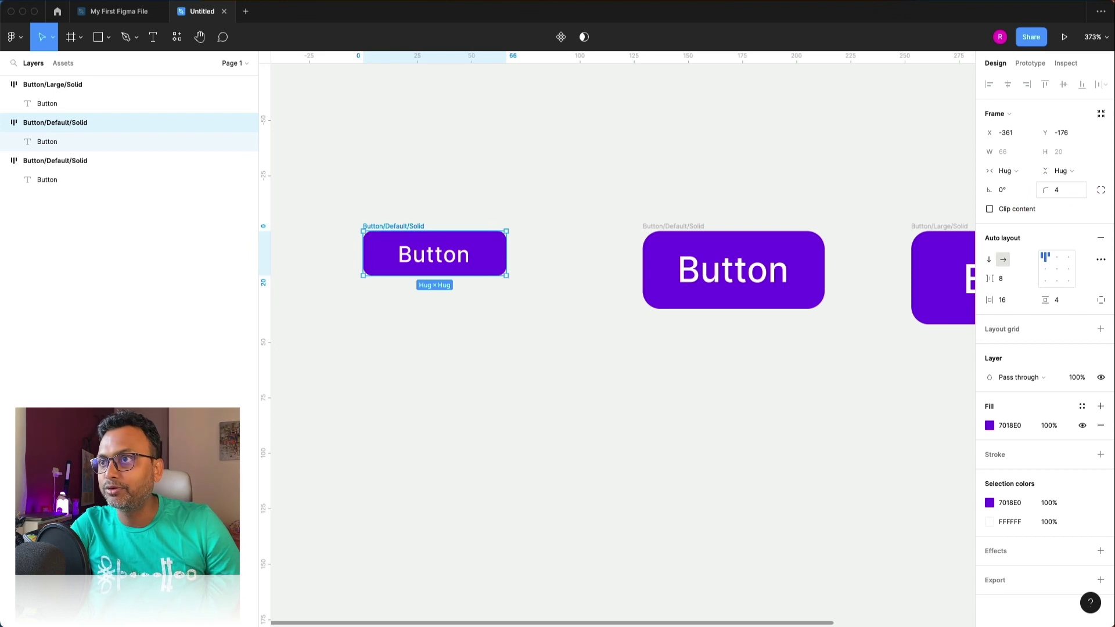
{"action": "left_click", "coordinate": [804, 165]}
{"action": "scroll", "coordinate": [652, 194], "scroll_direction": "right", "scroll_amount": 3}
{"action": "left_click_drag", "start_coordinate": [346, 234], "coordinate": [354, 236]}
{"action": "scroll", "coordinate": [486, 219], "scroll_direction": "down", "scroll_amount": 5}
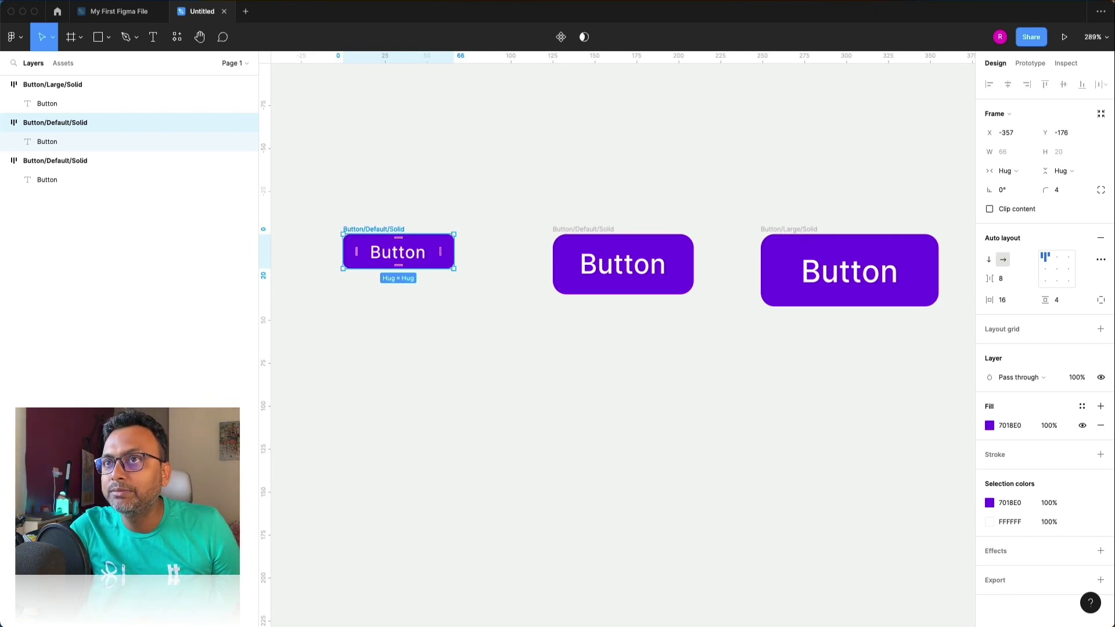
Rename the small button's layer, replacing Default with Small to get Button/Small/Solid.
{"action": "double_click", "coordinate": [53, 124]}
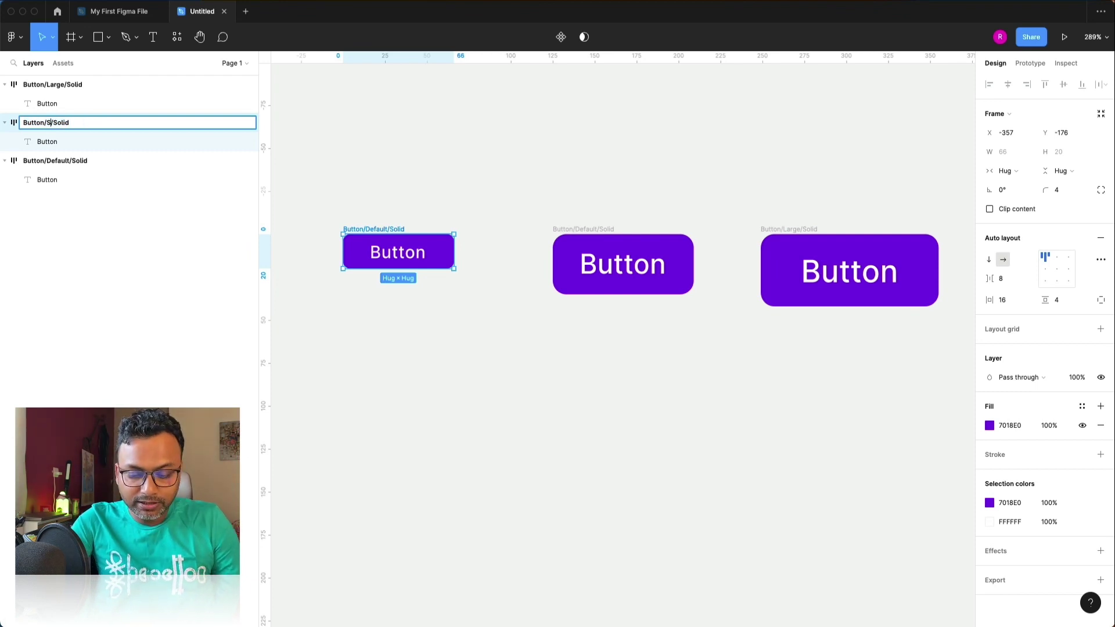
{"action": "type", "text": "Small"}
{"action": "key", "text": "Return"}
{"action": "left_click", "coordinate": [437, 143]}
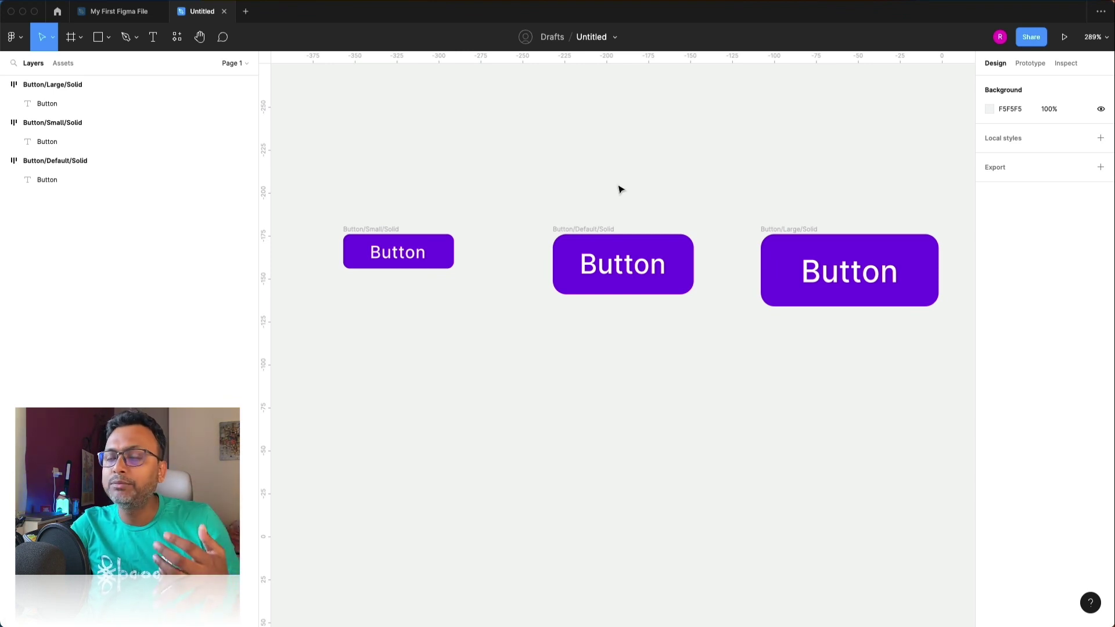
{"action": "scroll", "coordinate": [619, 187], "scroll_direction": "right", "scroll_amount": 2}
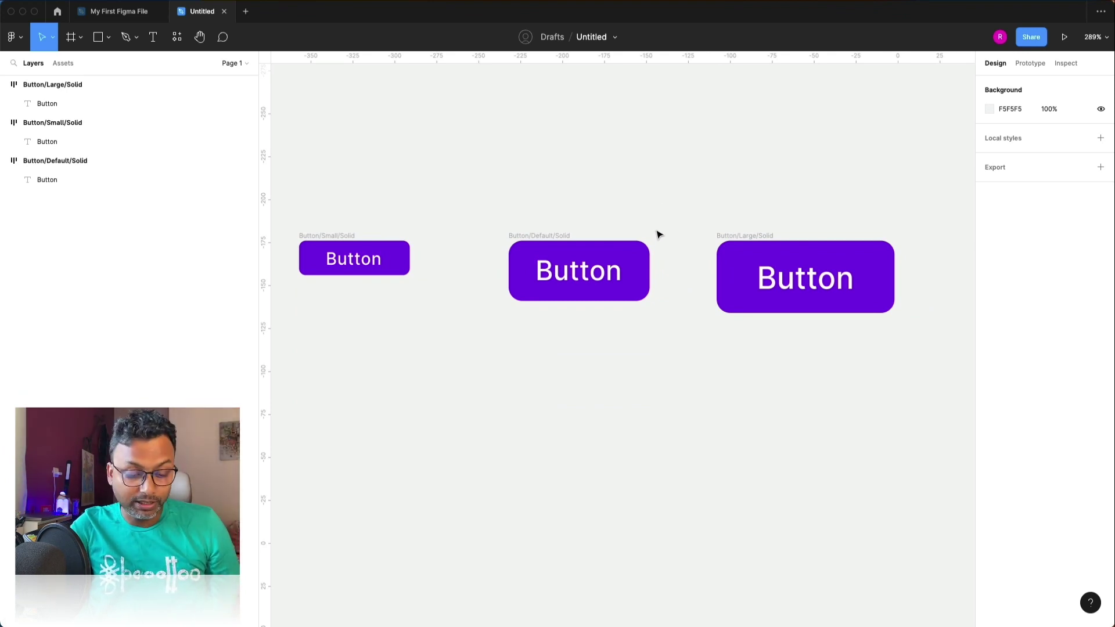
Duplicate the Small, Default and Large solid buttons into a second row below the originals.
{"action": "scroll", "coordinate": [625, 227], "scroll_direction": "left", "scroll_amount": 2}
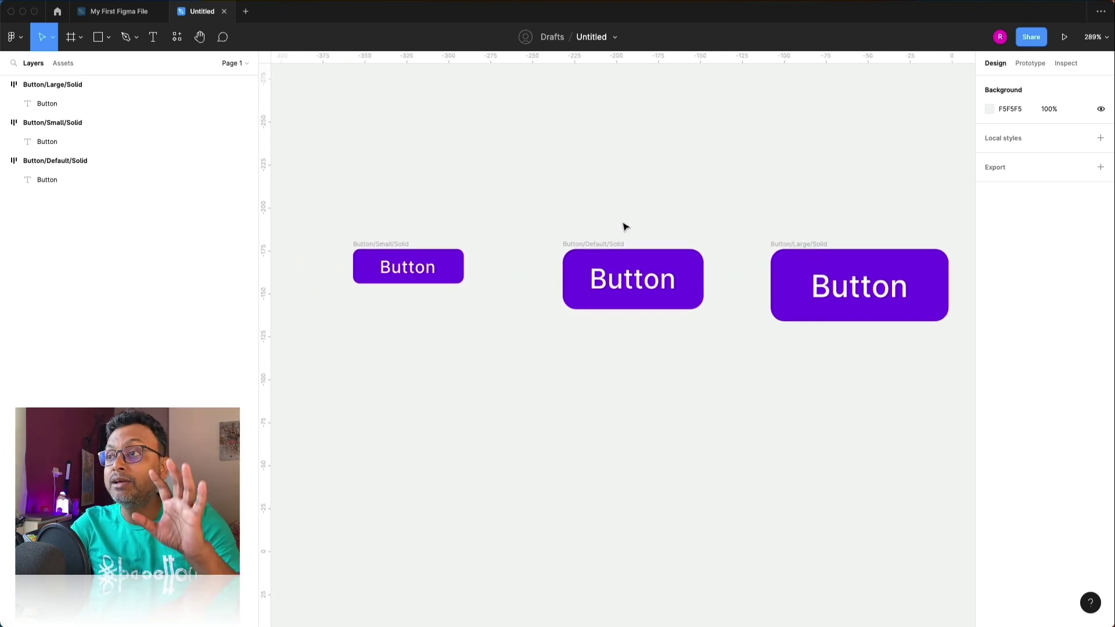
{"action": "scroll", "coordinate": [625, 228], "scroll_direction": "down", "scroll_amount": 2}
{"action": "left_click", "coordinate": [484, 252]}
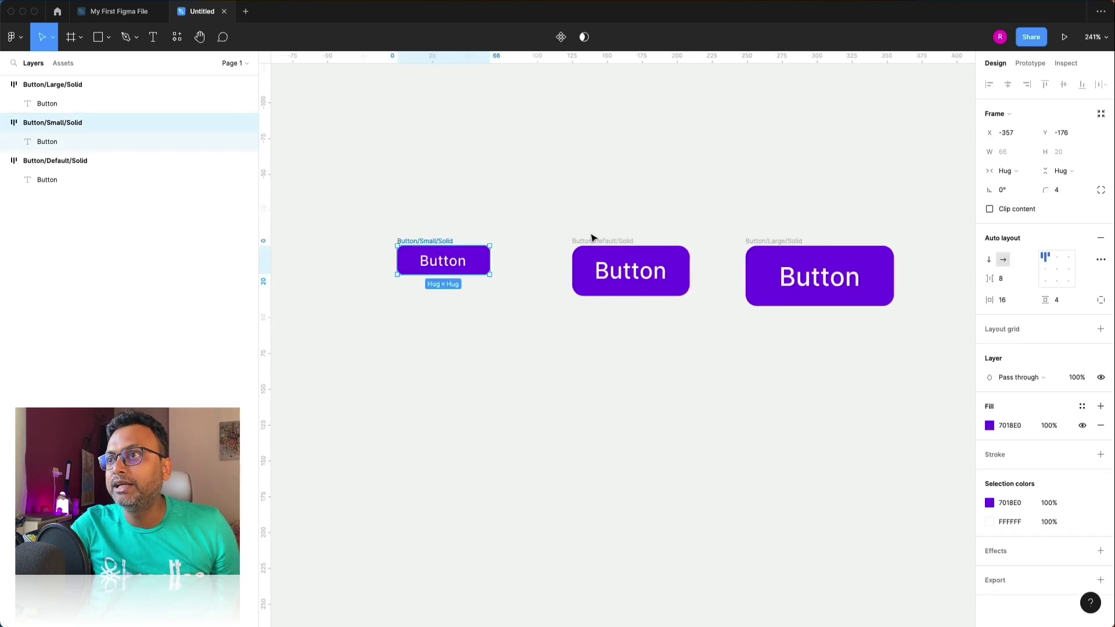
{"action": "left_click", "coordinate": [630, 246], "text": "shift"}
{"action": "left_click", "coordinate": [799, 244], "text": "shift"}
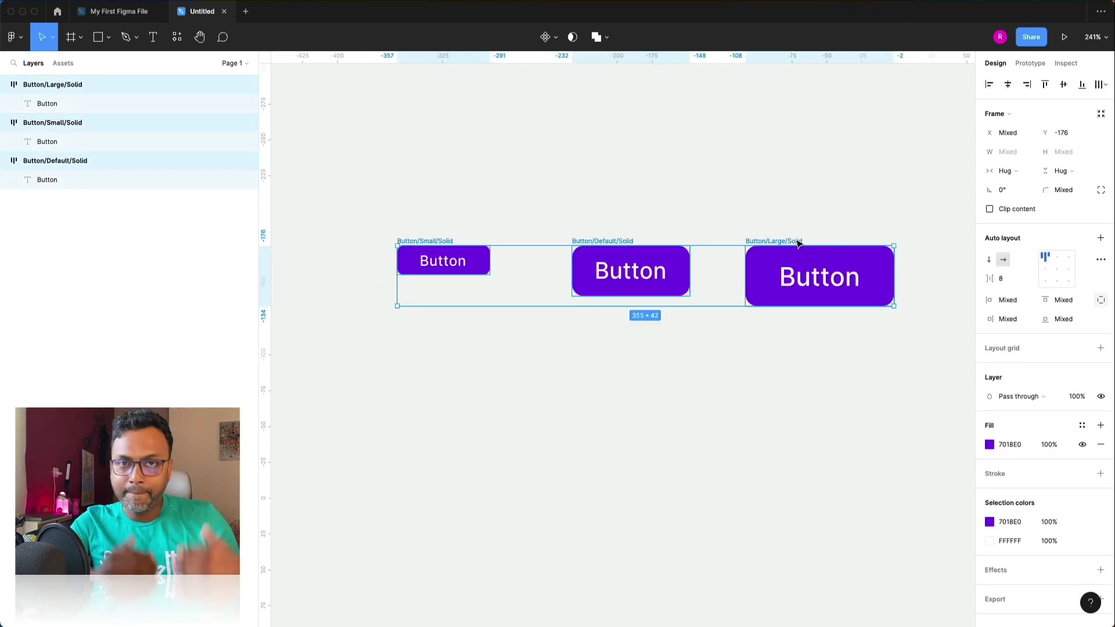
{"action": "key", "text": "super+d"}
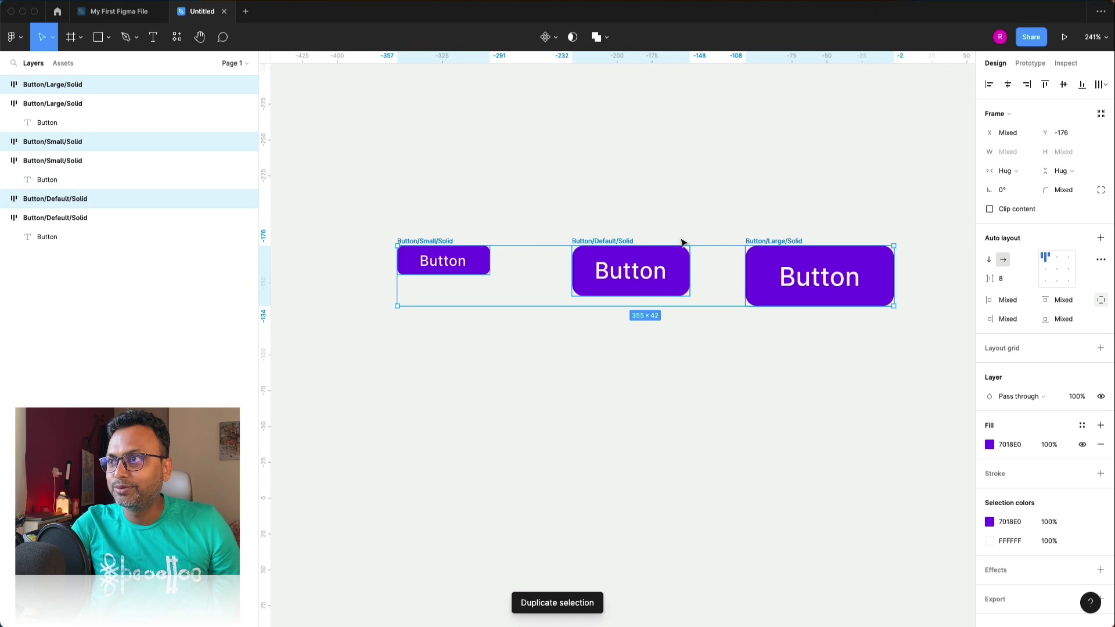
{"action": "left_click_drag", "start_coordinate": [625, 244], "coordinate": [616, 355]}
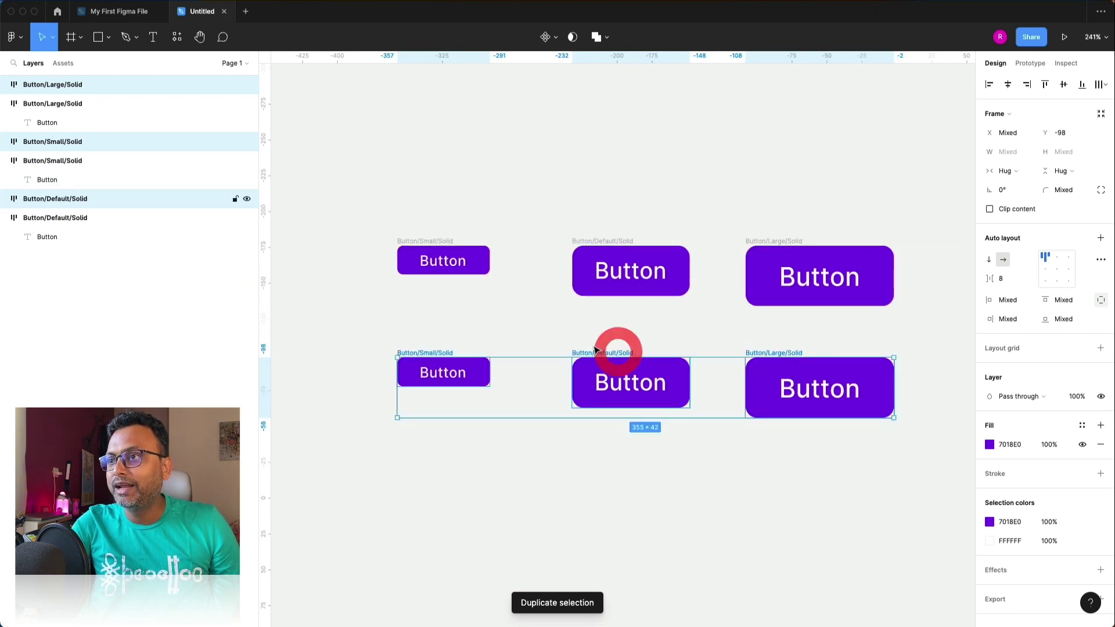
{"action": "left_click", "coordinate": [510, 338]}
{"action": "scroll", "coordinate": [459, 351], "scroll_direction": "up", "scroll_amount": 5}
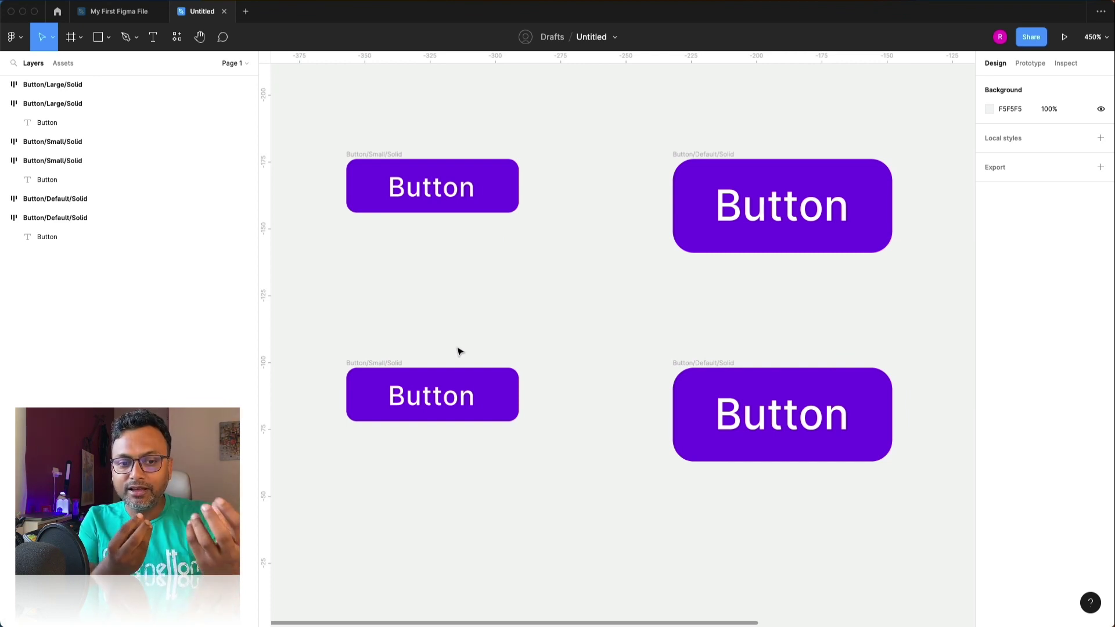
Rename the lower small button copy to Button/Small/Line.
{"action": "left_click", "coordinate": [371, 364]}
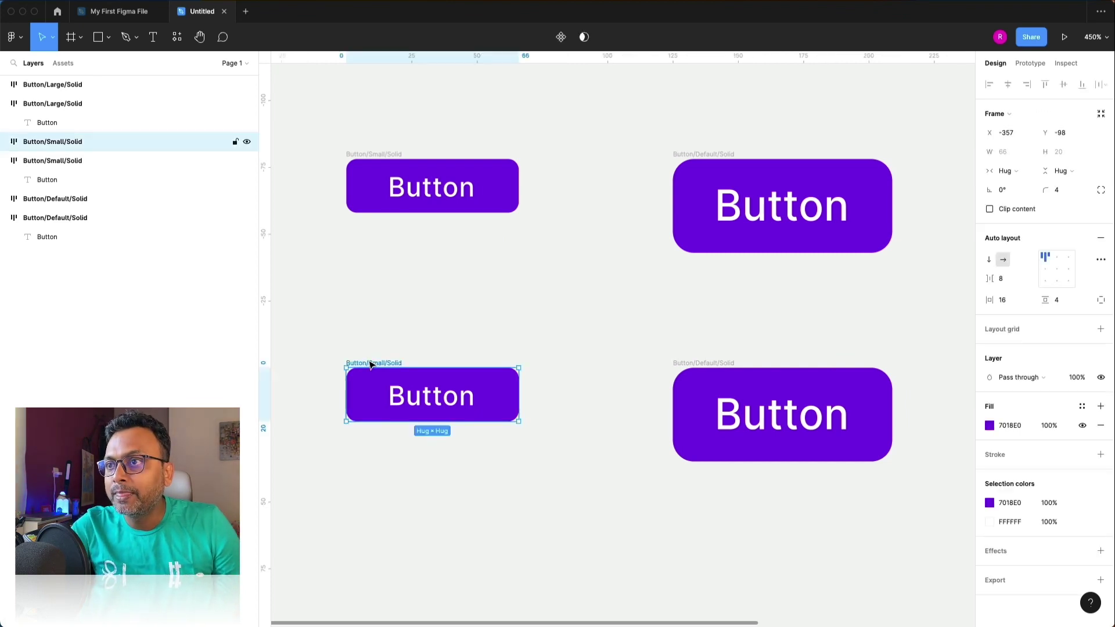
{"action": "double_click", "coordinate": [61, 144]}
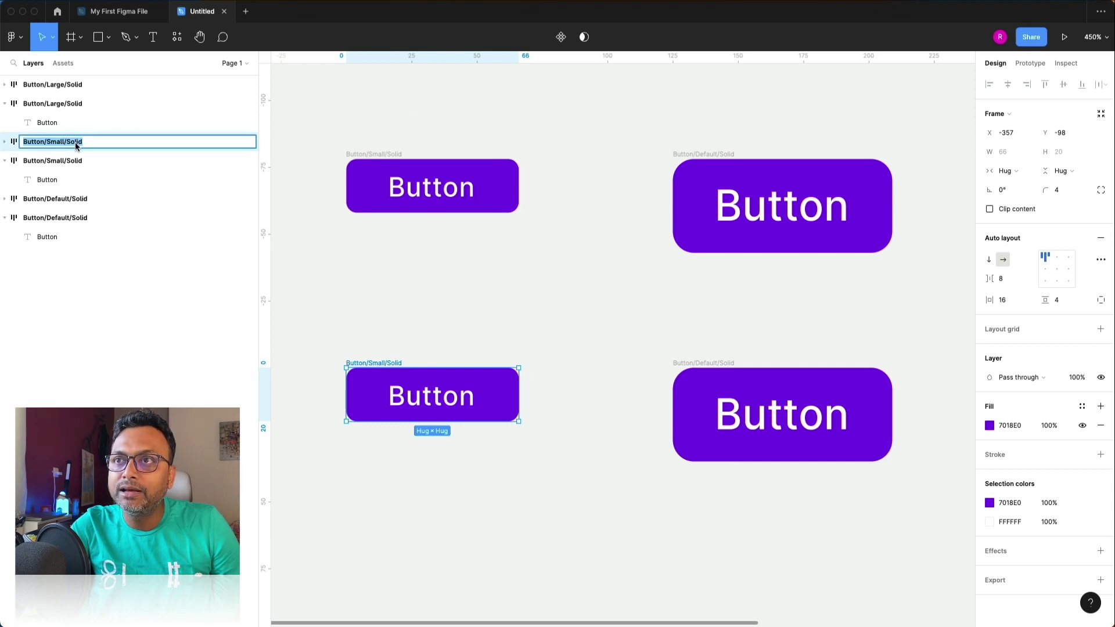
{"action": "double_click", "coordinate": [75, 142]}
{"action": "type", "text": "Line"}
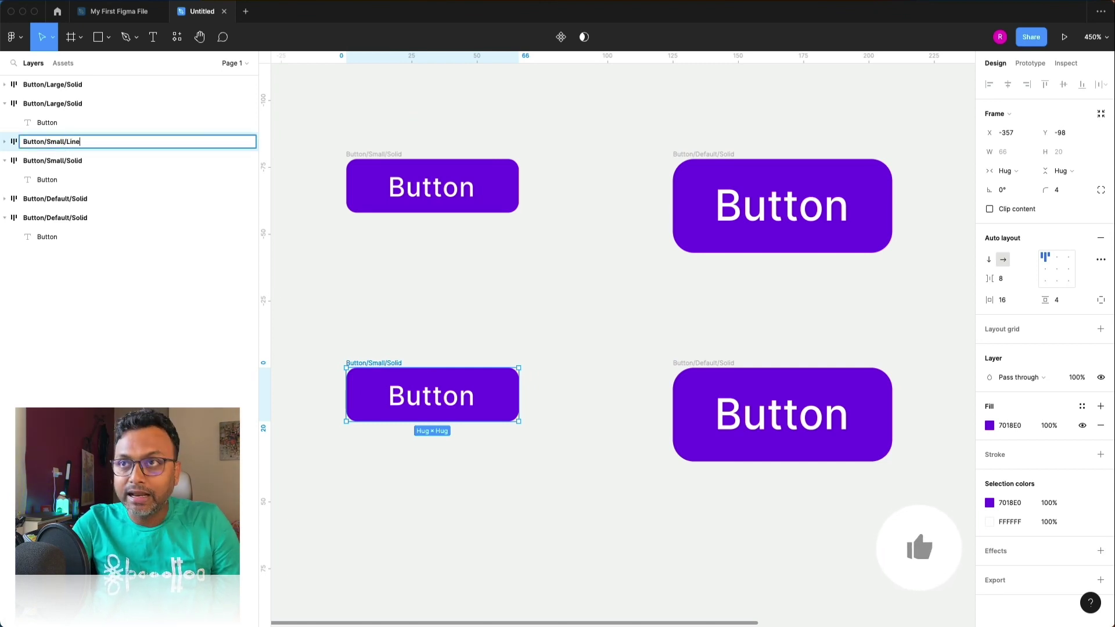
{"action": "key", "text": "Return"}
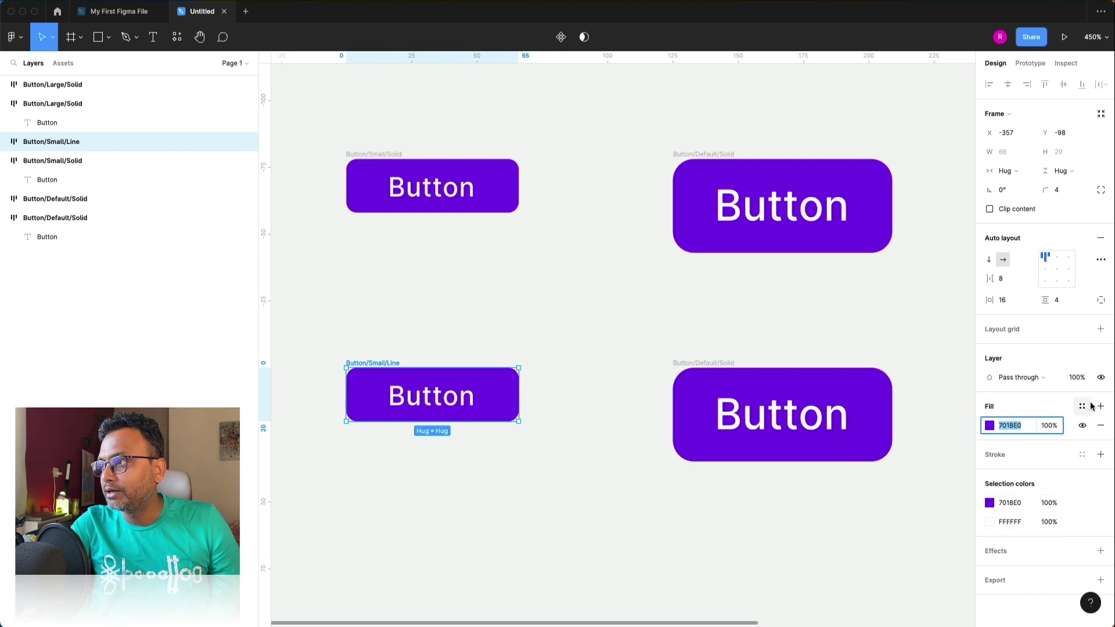
Remove the small copy's fill and give it a 7018E0 purple outline and purple text.
{"action": "left_click", "coordinate": [1101, 425]}
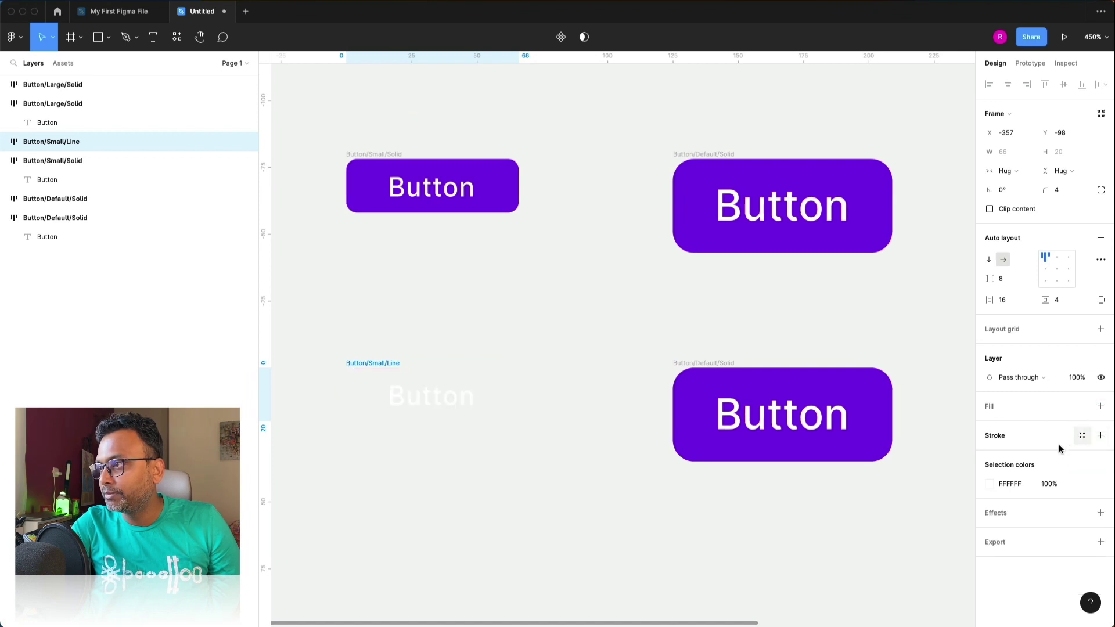
{"action": "left_click", "coordinate": [1101, 435]}
{"action": "left_click", "coordinate": [1028, 454]}
{"action": "type", "text": "7018E0"}
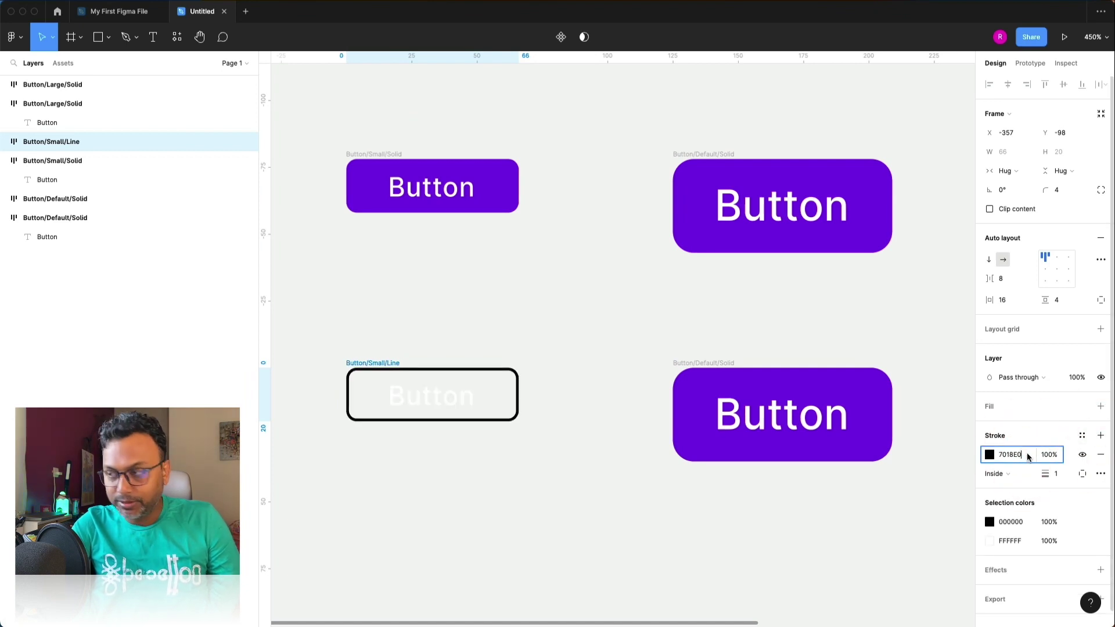
{"action": "key", "text": "Return"}
{"action": "left_click", "coordinate": [1014, 541]}
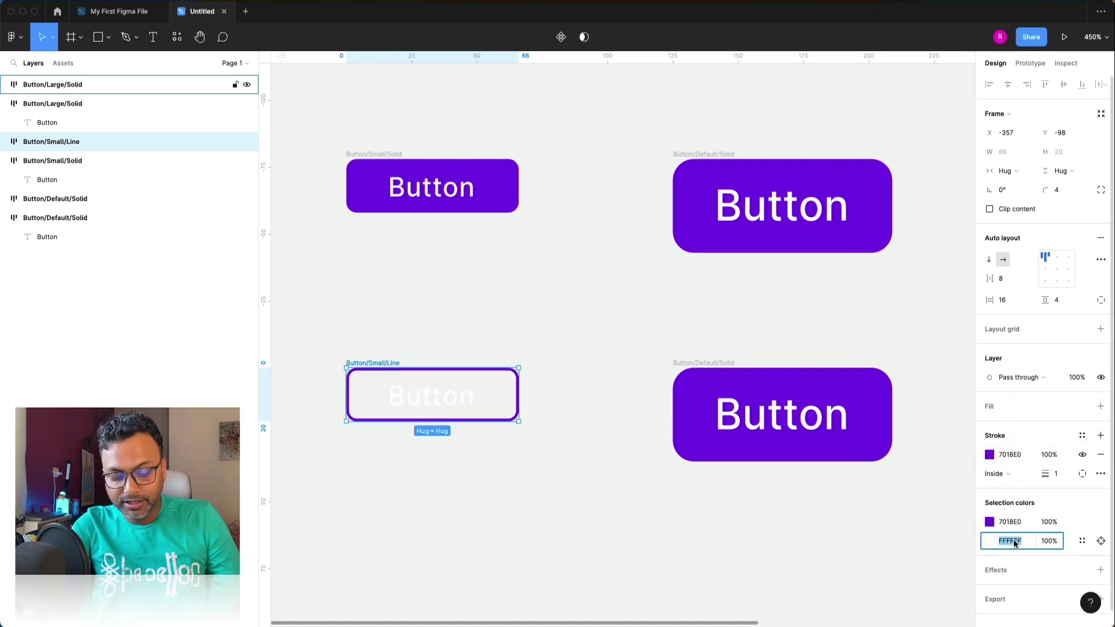
{"action": "type", "text": "7018E0"}
{"action": "key", "text": "Return"}
{"action": "left_click", "coordinate": [680, 341]}
{"action": "scroll", "coordinate": [681, 341], "scroll_direction": "right", "scroll_amount": 3}
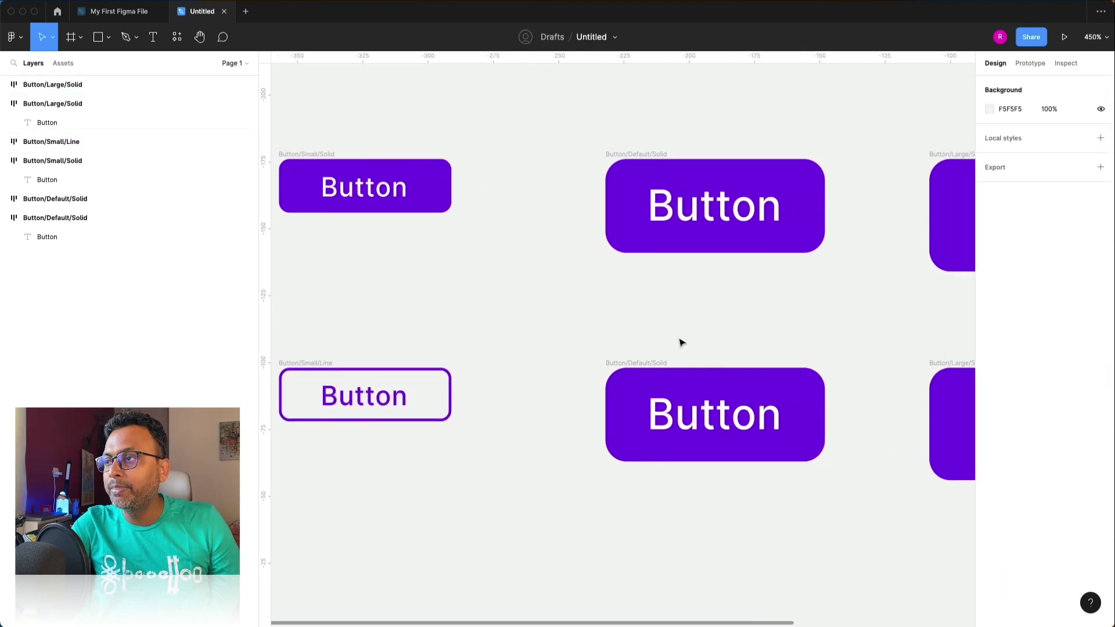
{"action": "scroll", "coordinate": [681, 342], "scroll_direction": "right", "scroll_amount": 3}
Give the lower Default copy no fill, purple 7018E0 text and a 7018E0 outline.
{"action": "left_click", "coordinate": [534, 371]}
{"action": "left_click", "coordinate": [1012, 425]}
{"action": "key", "text": "ctrl+c"}
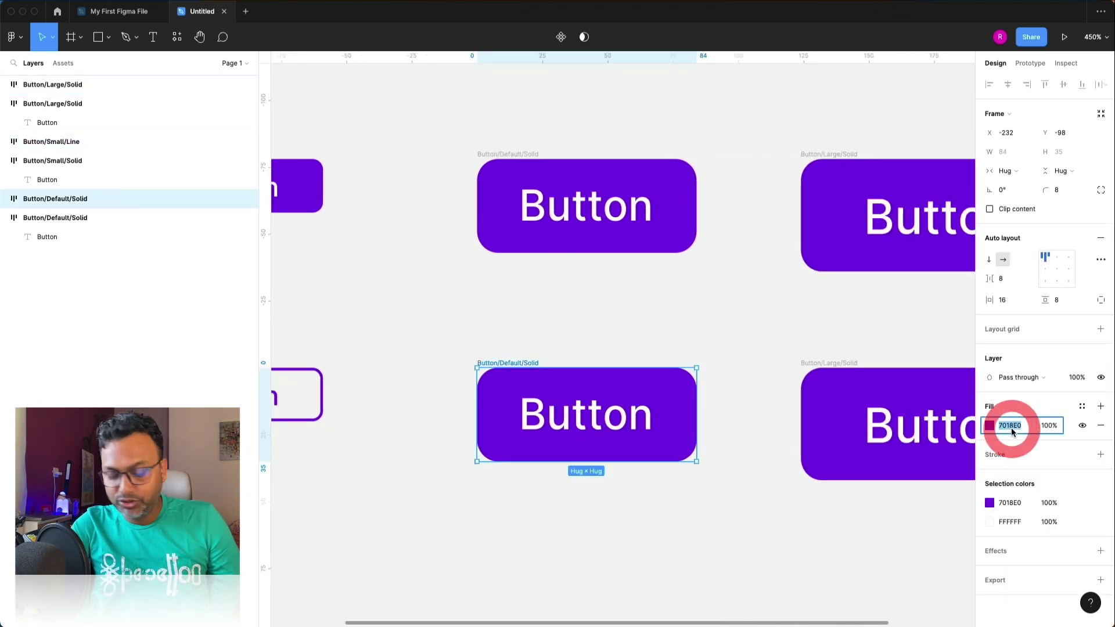
{"action": "left_click", "coordinate": [1099, 426]}
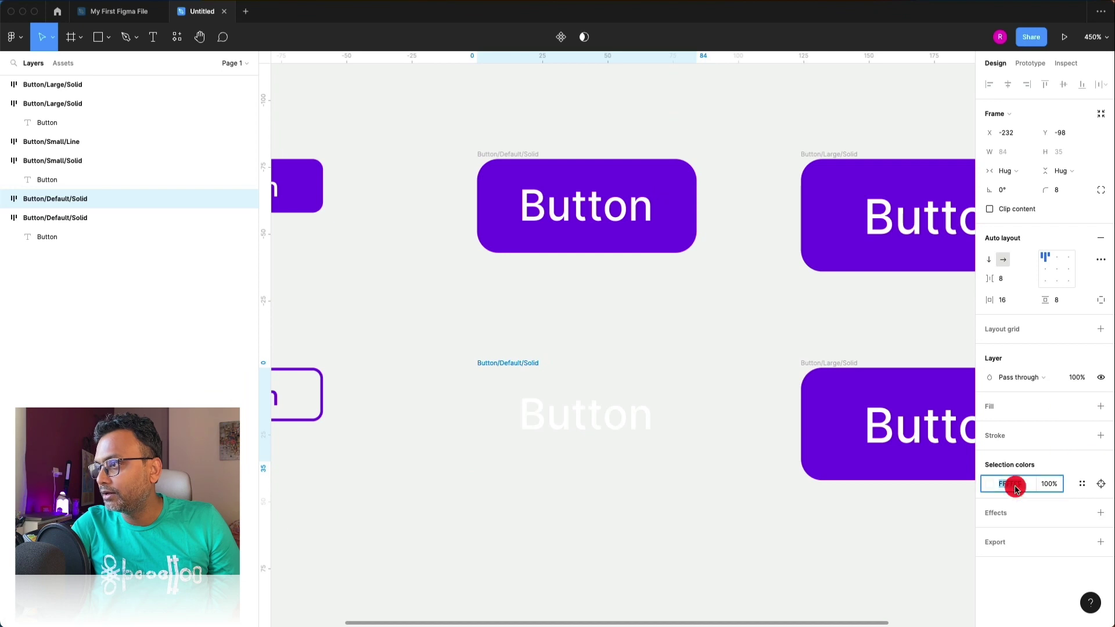
{"action": "left_click", "coordinate": [1012, 484]}
{"action": "key", "text": "ctrl+v"}
{"action": "key", "text": "Return"}
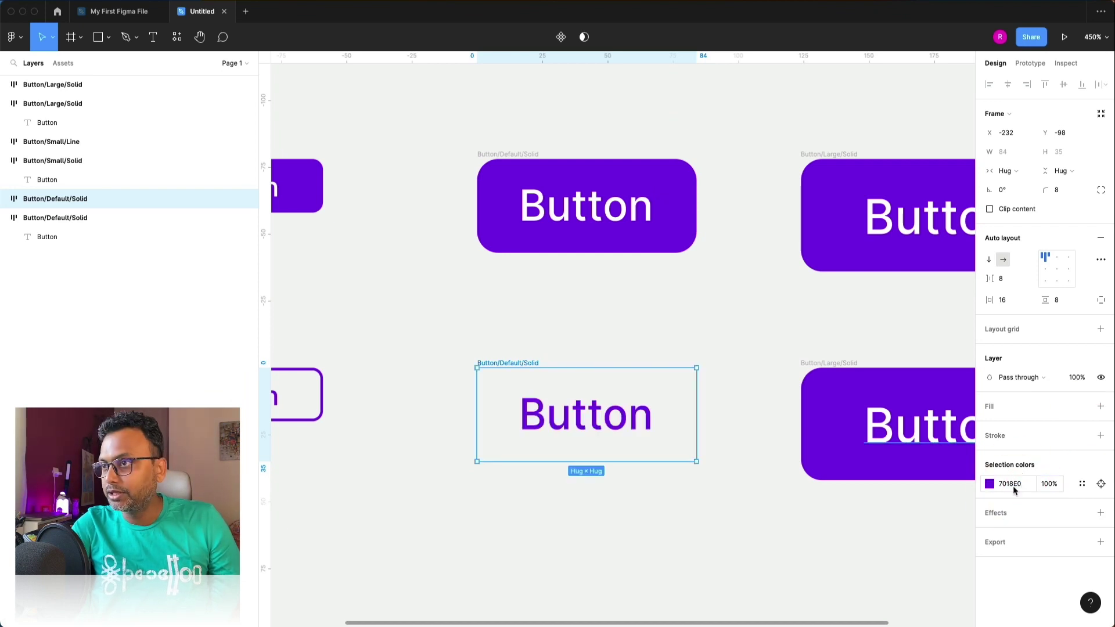
{"action": "left_click", "coordinate": [1101, 436]}
{"action": "left_click", "coordinate": [1011, 455]}
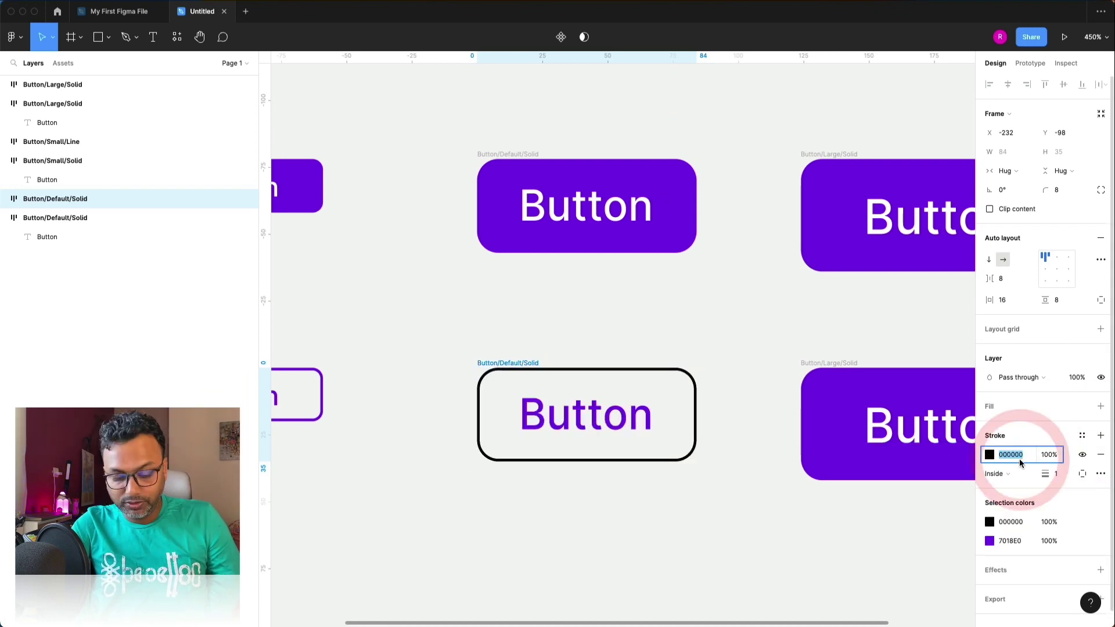
{"action": "key", "text": "ctrl+v"}
{"action": "key", "text": "Return"}
Give the lower Large copy a 7018E0 outline, no fill and purple text.
{"action": "scroll", "coordinate": [755, 346], "scroll_direction": "right", "scroll_amount": 5}
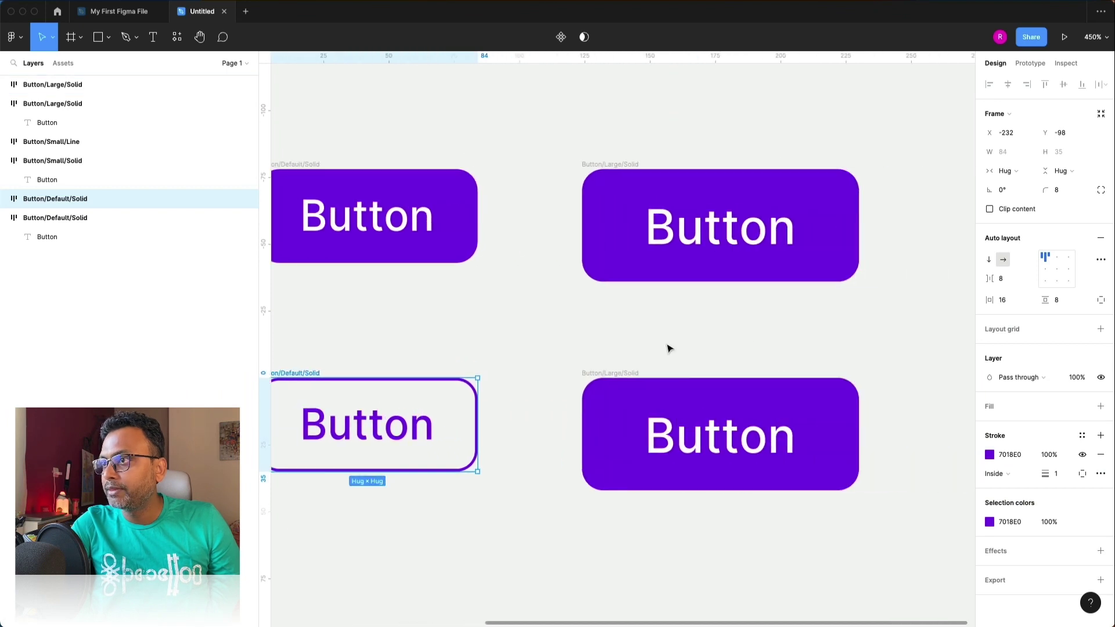
{"action": "left_click", "coordinate": [589, 372]}
{"action": "left_click", "coordinate": [1099, 455]}
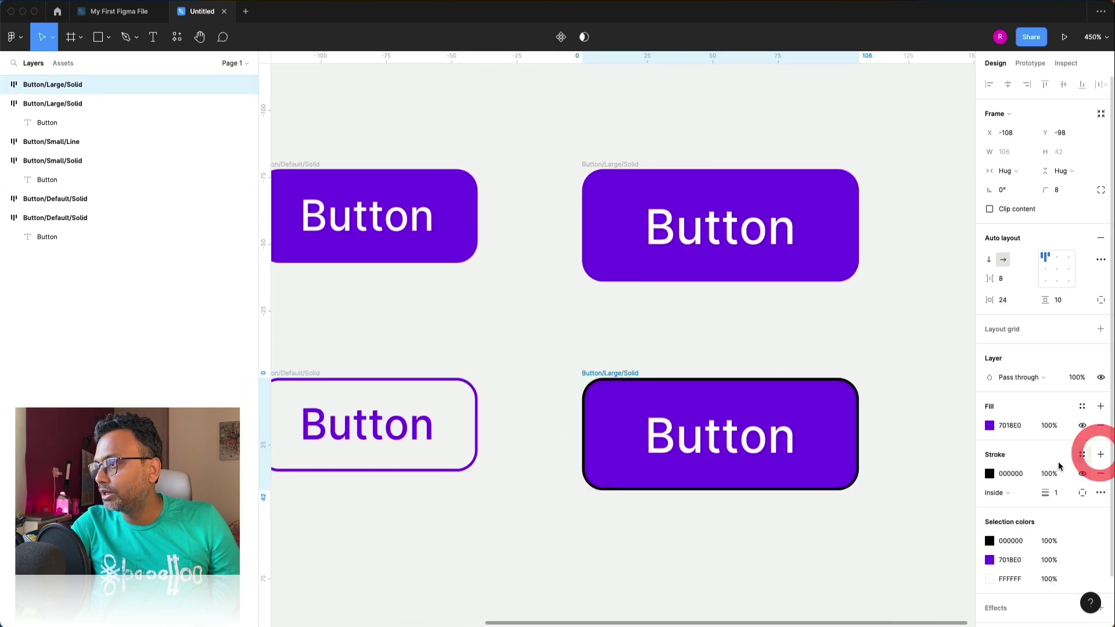
{"action": "key", "text": "ctrl+a"}
{"action": "key", "text": "ctrl+v"}
{"action": "key", "text": "Return"}
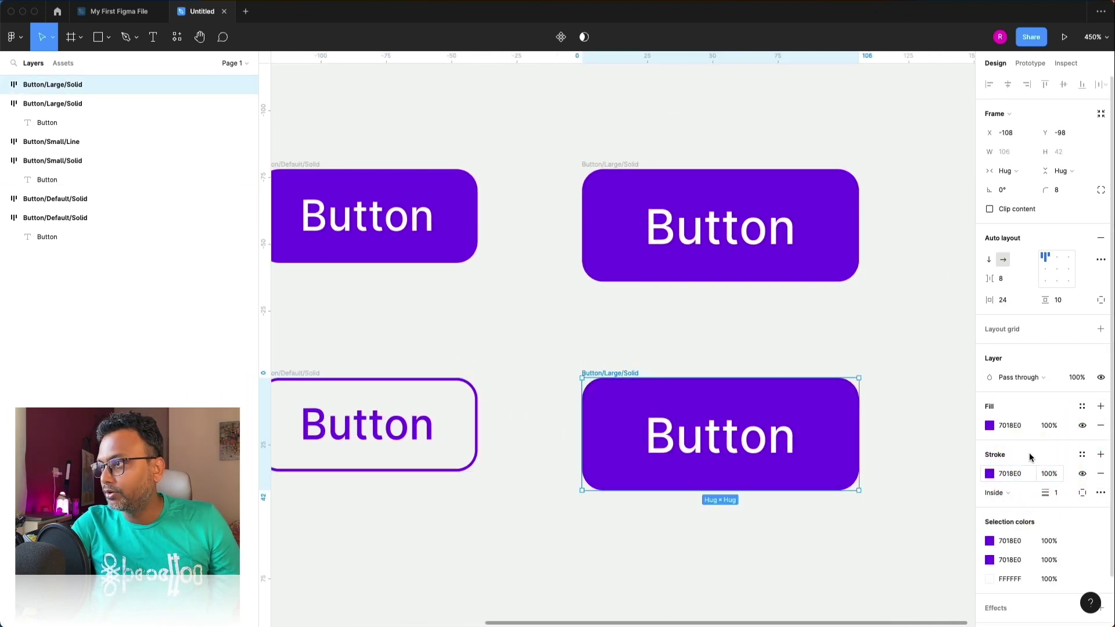
{"action": "left_click", "coordinate": [1101, 426]}
{"action": "left_click", "coordinate": [1013, 541]}
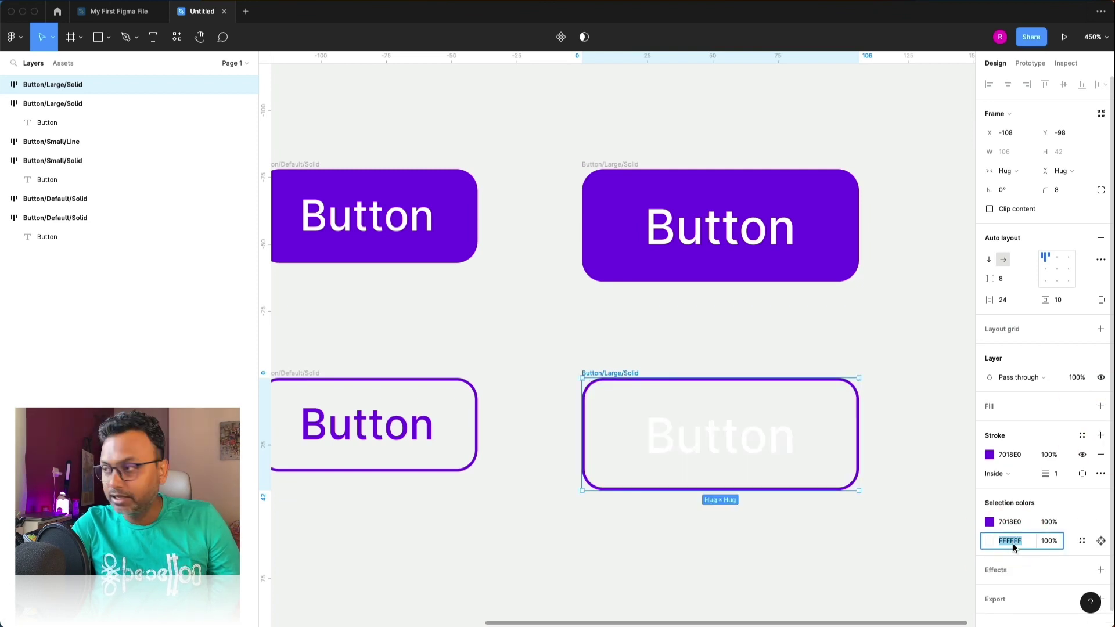
{"action": "key", "text": "ctrl+v"}
{"action": "key", "text": "Return"}
{"action": "left_click", "coordinate": [874, 374]}
{"action": "key", "text": "shift+1"}
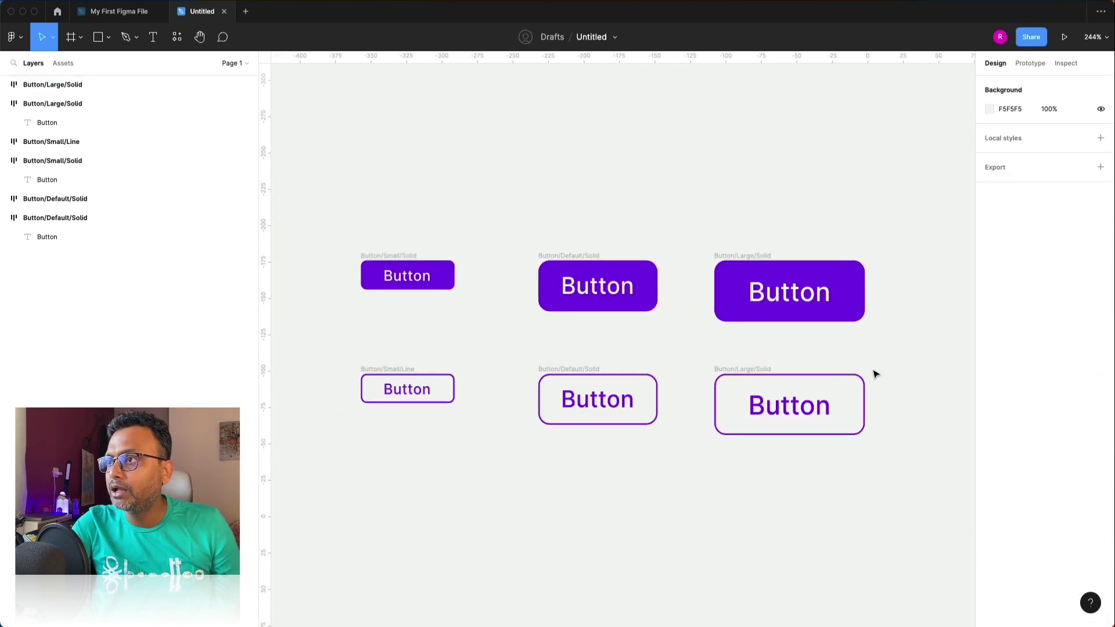
{"action": "scroll", "coordinate": [528, 384], "scroll_direction": "up", "scroll_amount": 3}
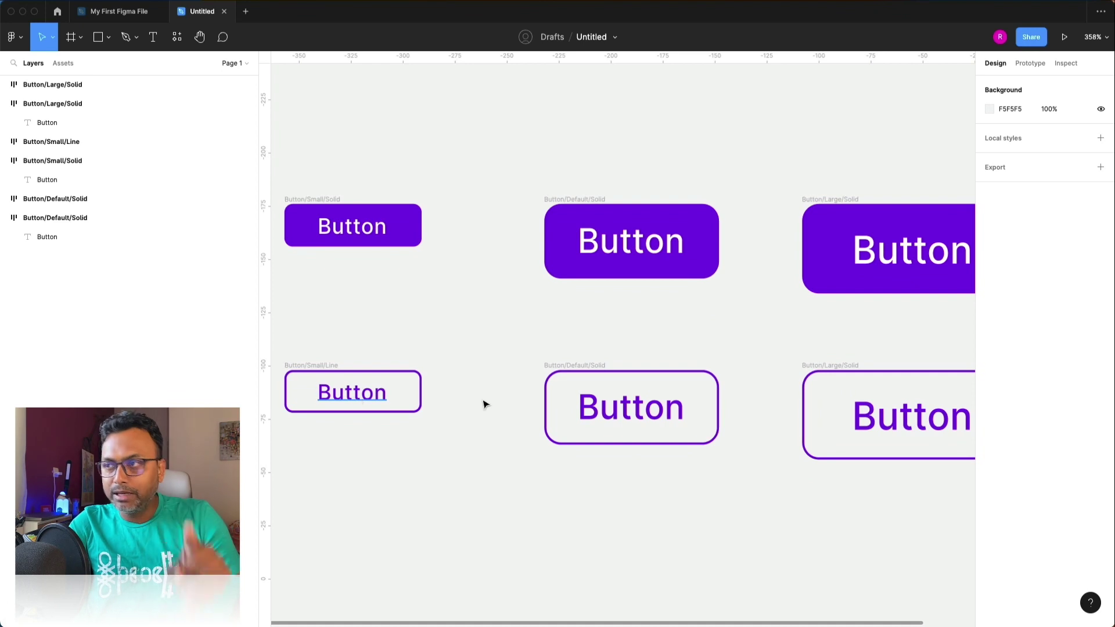
Rename the lower Default copy to Button/Default/Line.
{"action": "left_click", "coordinate": [570, 376]}
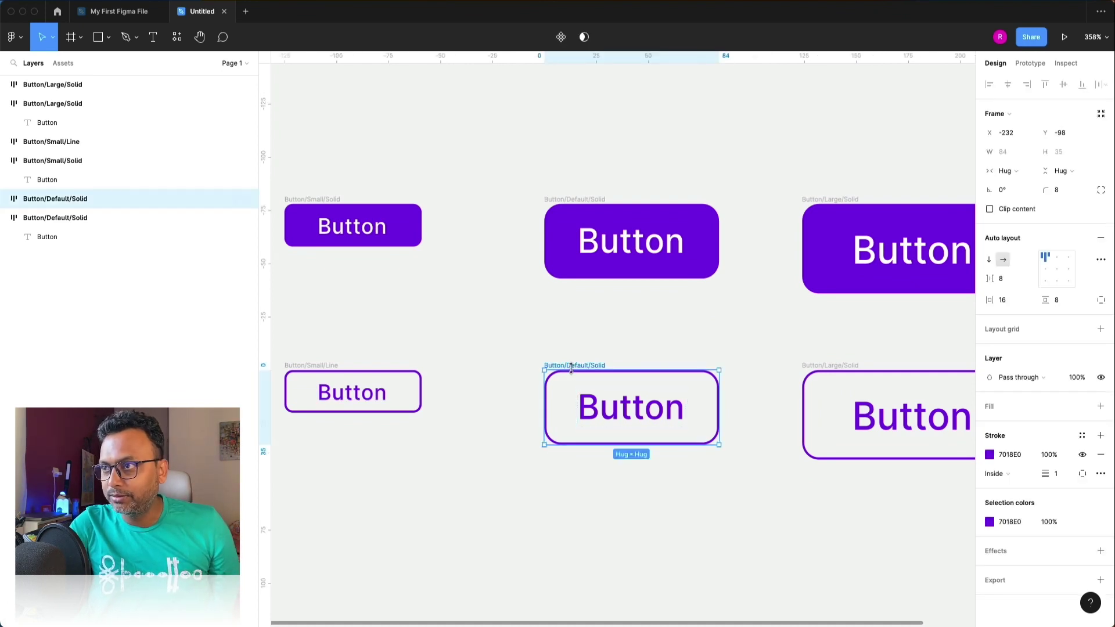
{"action": "double_click", "coordinate": [59, 201]}
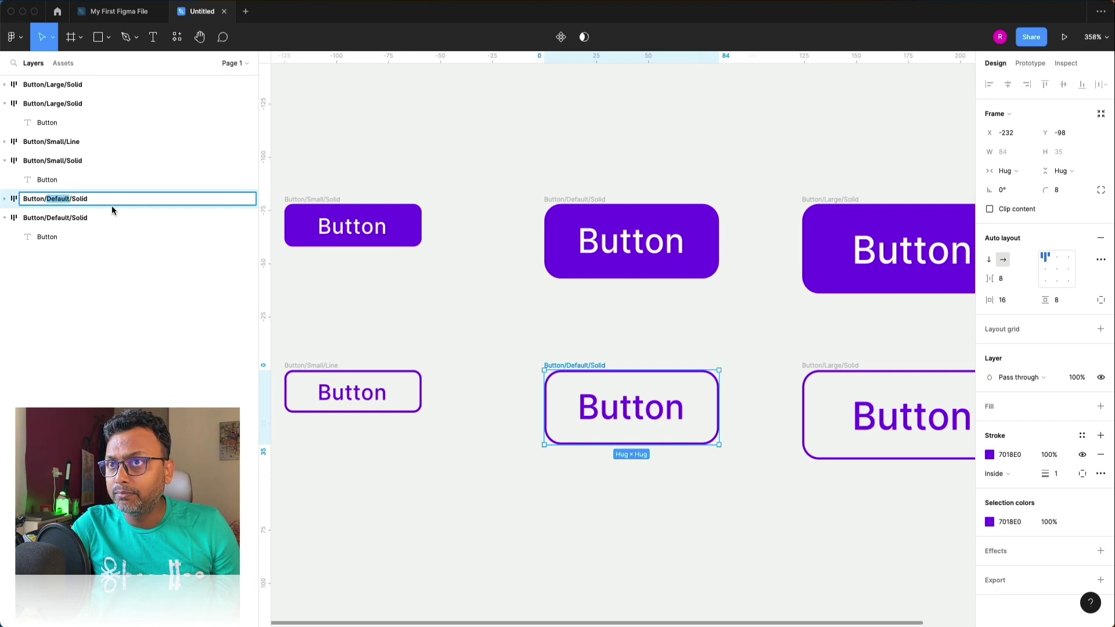
{"action": "double_click", "coordinate": [80, 200]}
{"action": "type", "text": "Line"}
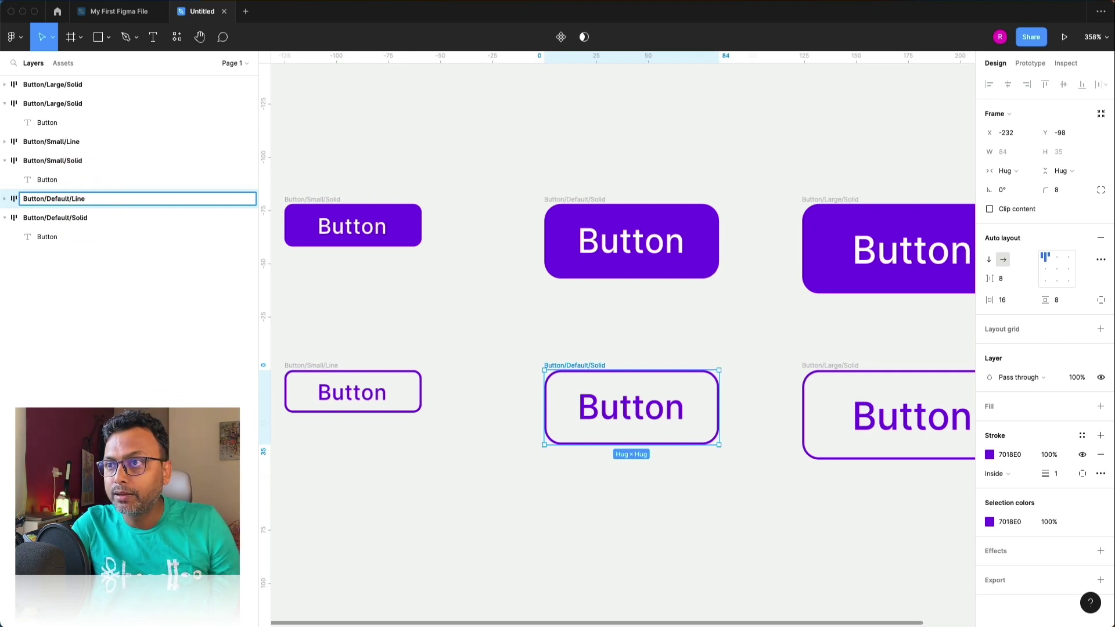
{"action": "key", "text": "Return"}
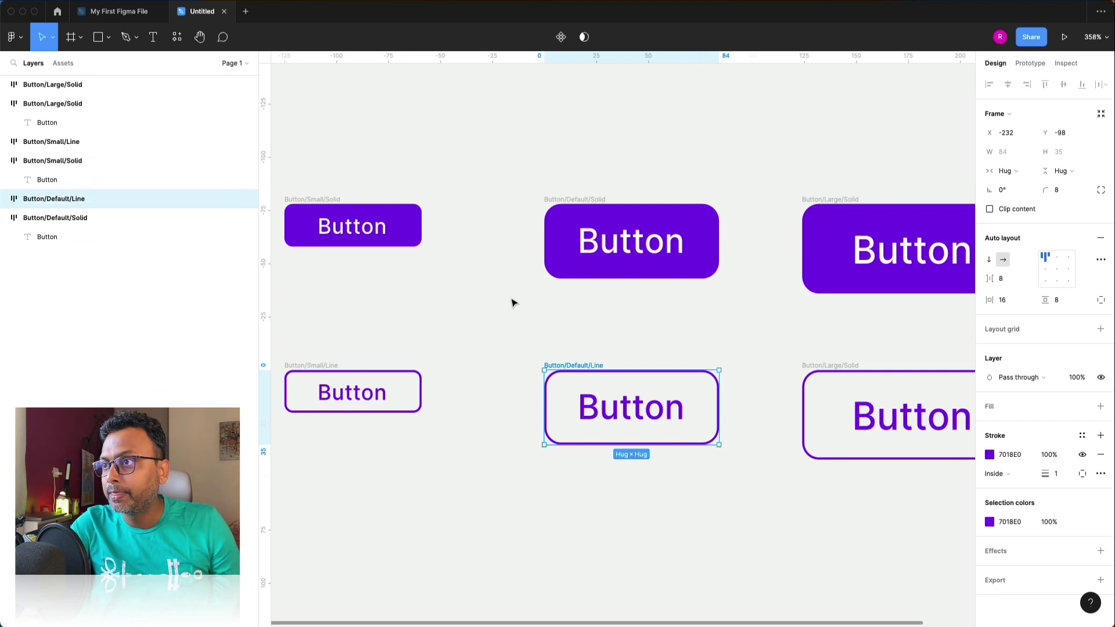
Rename the lower Large copy to Button/Large/Line.
{"action": "scroll", "coordinate": [552, 310], "scroll_direction": "right", "scroll_amount": 3}
{"action": "left_click", "coordinate": [635, 365]}
{"action": "key", "text": "super+r"}
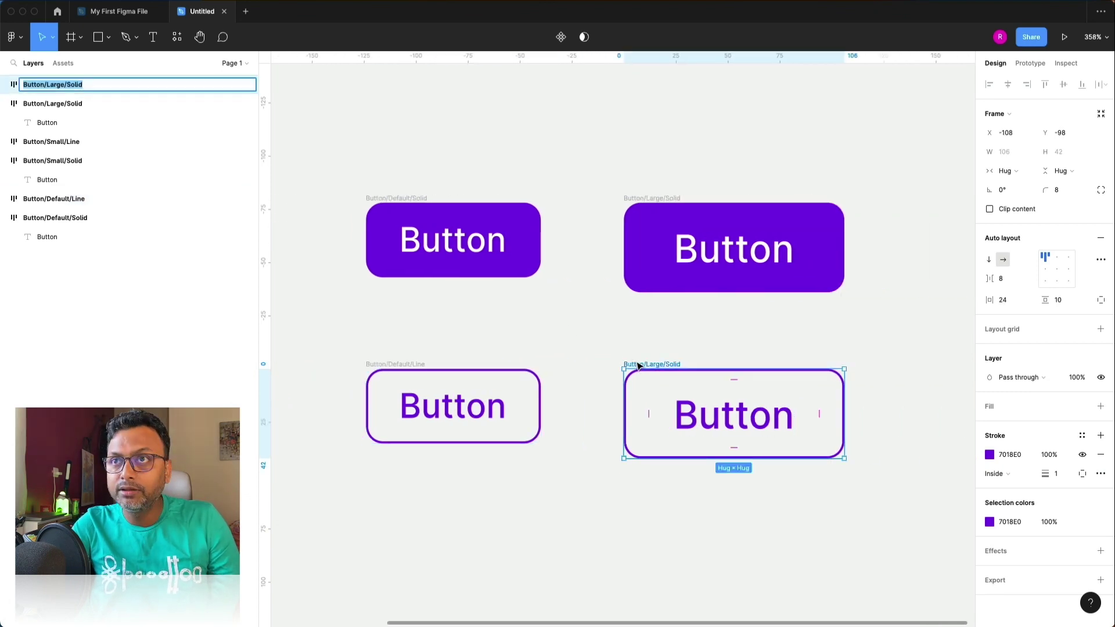
{"action": "key", "text": "Right"}
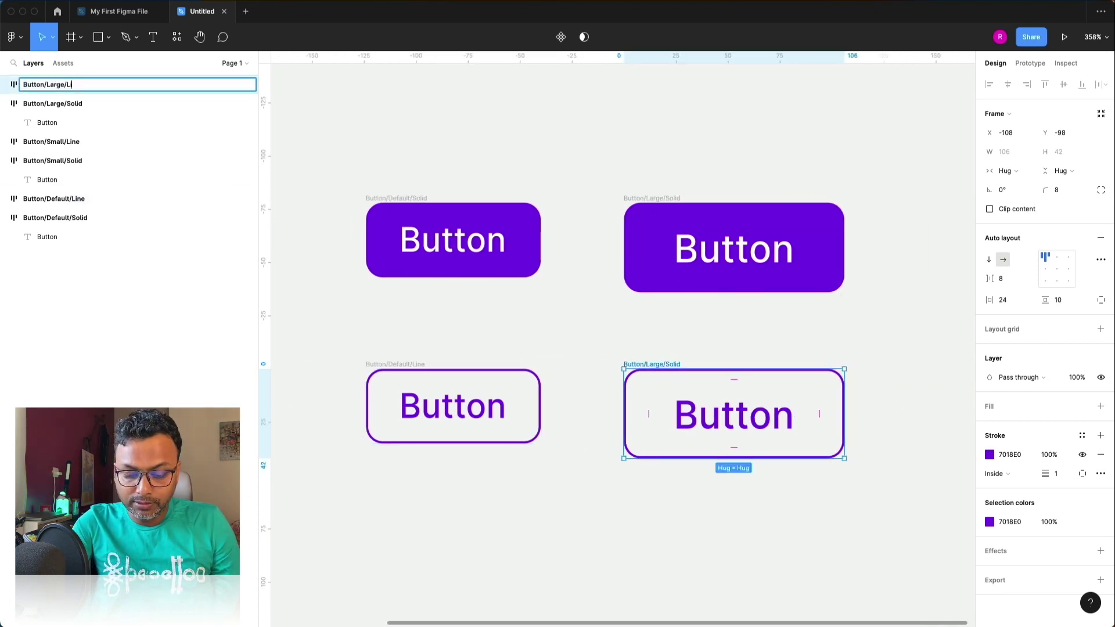
{"action": "type", "text": "Line"}
{"action": "key", "text": "Return"}
{"action": "left_click", "coordinate": [627, 356]}
{"action": "scroll", "coordinate": [627, 356], "scroll_direction": "down", "scroll_amount": 3}
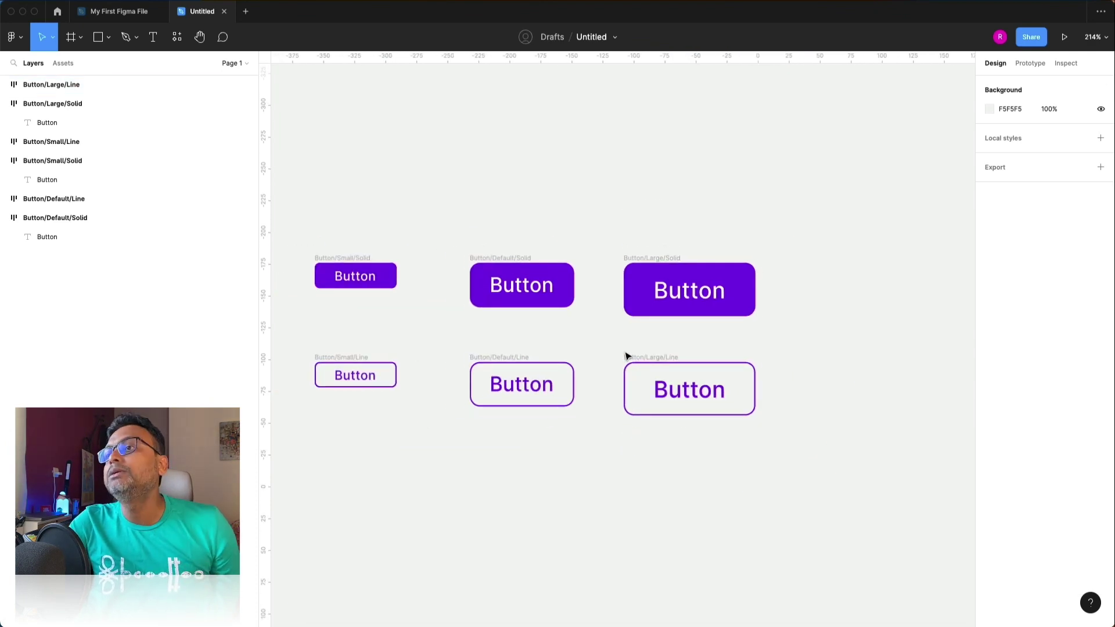
{"action": "scroll", "coordinate": [628, 356], "scroll_direction": "left", "scroll_amount": 2}
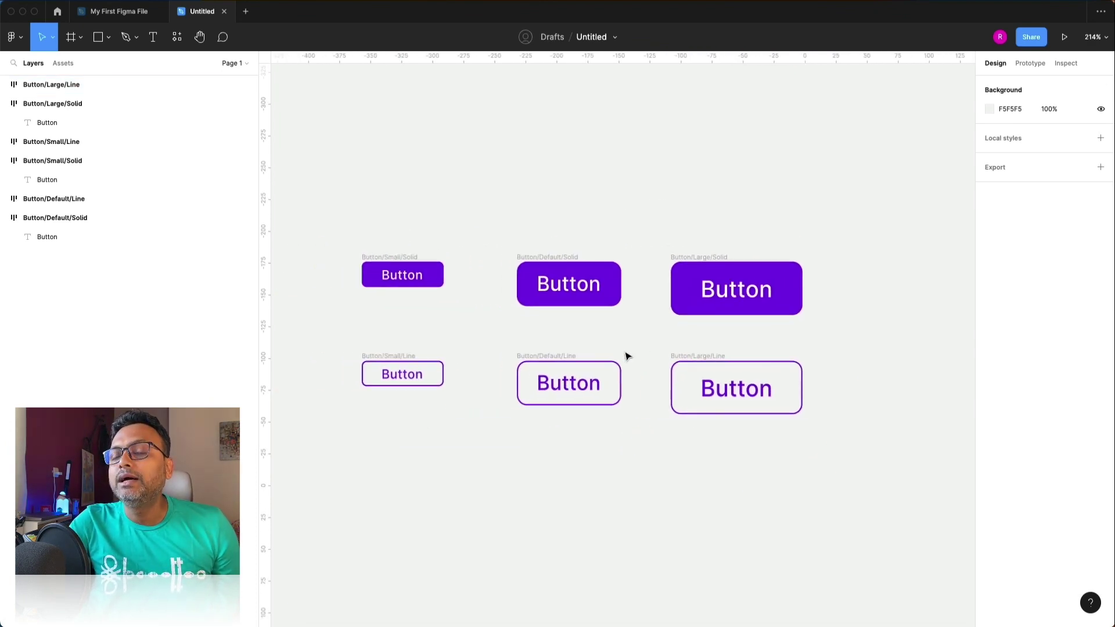
Duplicate the three Solid buttons into a new row above the originals.
{"action": "left_click", "coordinate": [413, 257]}
{"action": "left_click", "coordinate": [536, 256], "text": "shift"}
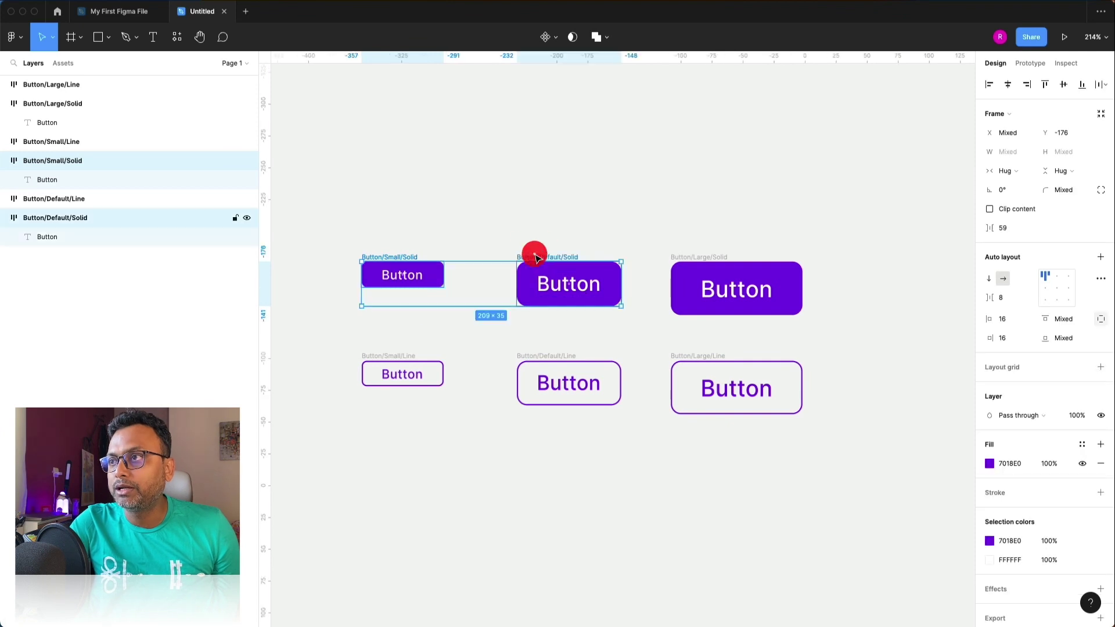
{"action": "left_click", "coordinate": [696, 258], "text": "shift"}
{"action": "left_click_drag", "start_coordinate": [563, 260], "coordinate": [561, 164], "text": "alt"}
{"action": "scroll", "coordinate": [532, 99], "scroll_direction": "left", "scroll_amount": 2}
{"action": "left_click", "coordinate": [513, 134]}
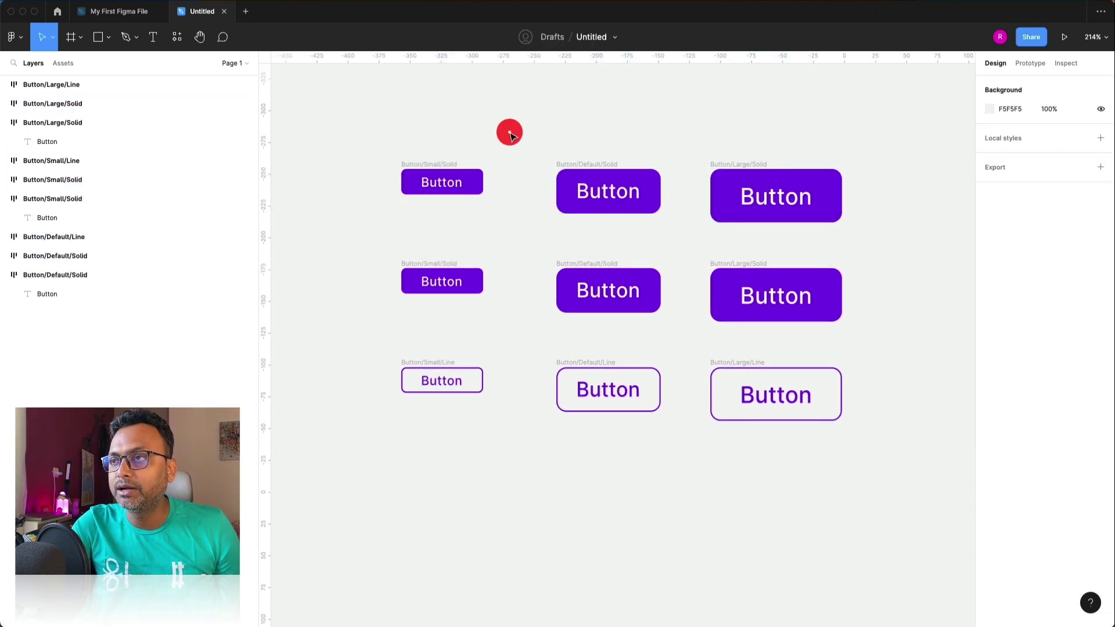
{"action": "scroll", "coordinate": [510, 135], "scroll_direction": "up", "scroll_amount": 3}
Rename the top Small and Default copies to Button/Small/Ghost and Button/Default/Ghost.
{"action": "left_click", "coordinate": [398, 183]}
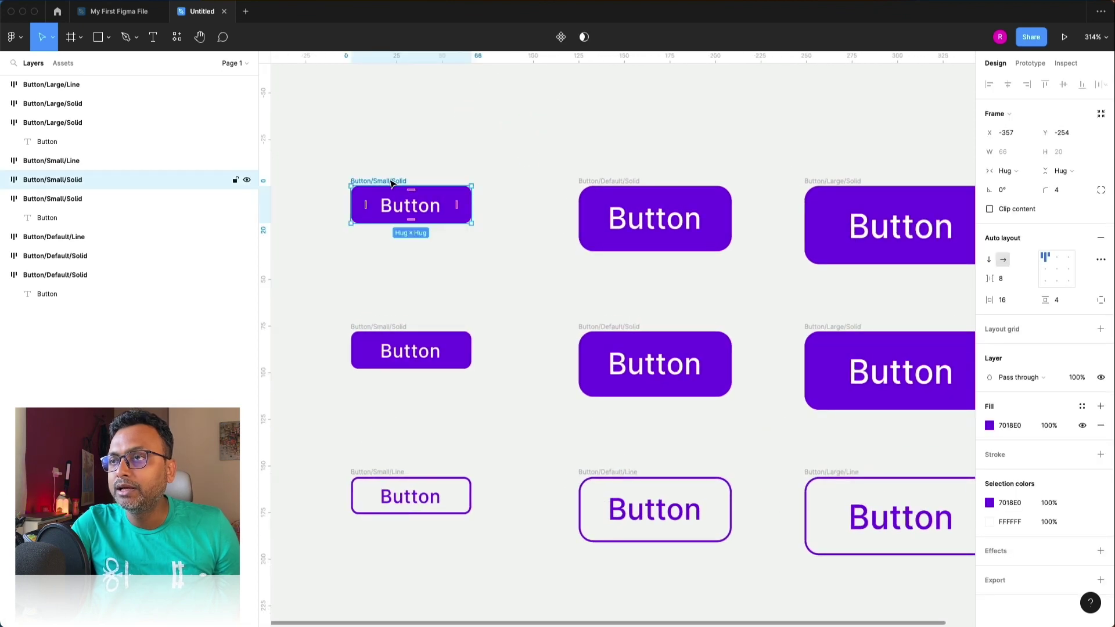
{"action": "double_click", "coordinate": [79, 180]}
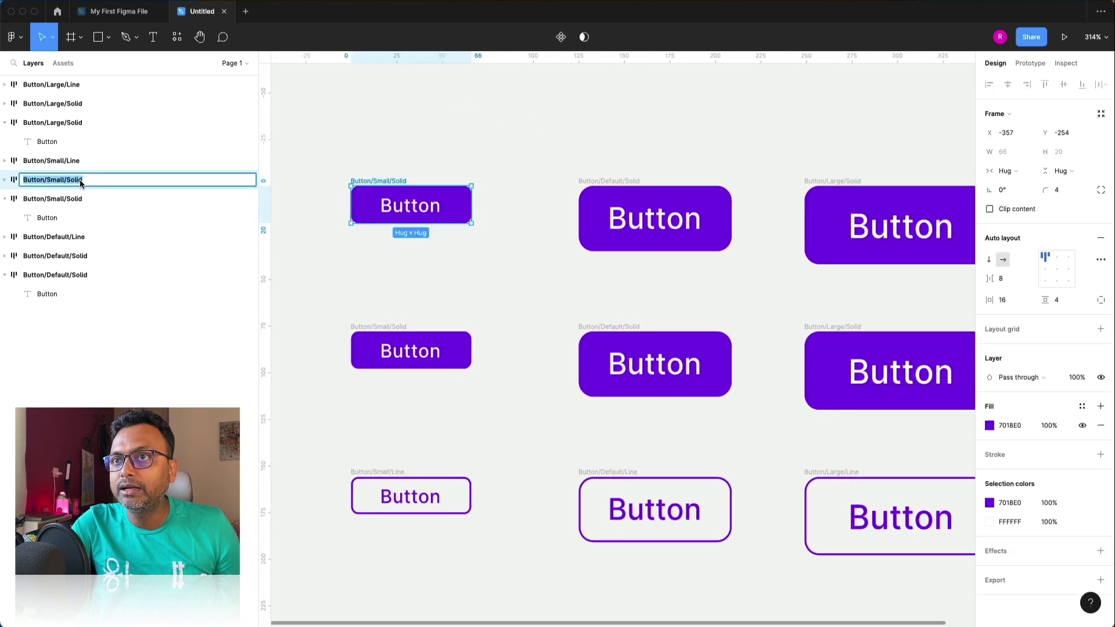
{"action": "left_click", "coordinate": [72, 181]}
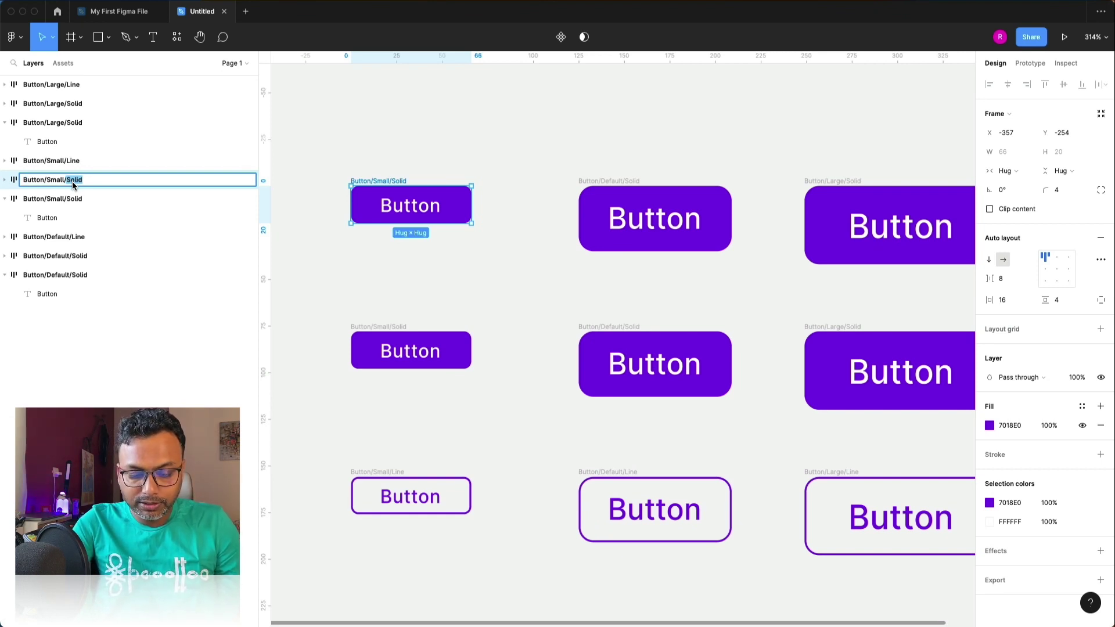
{"action": "type", "text": "Ghos"}
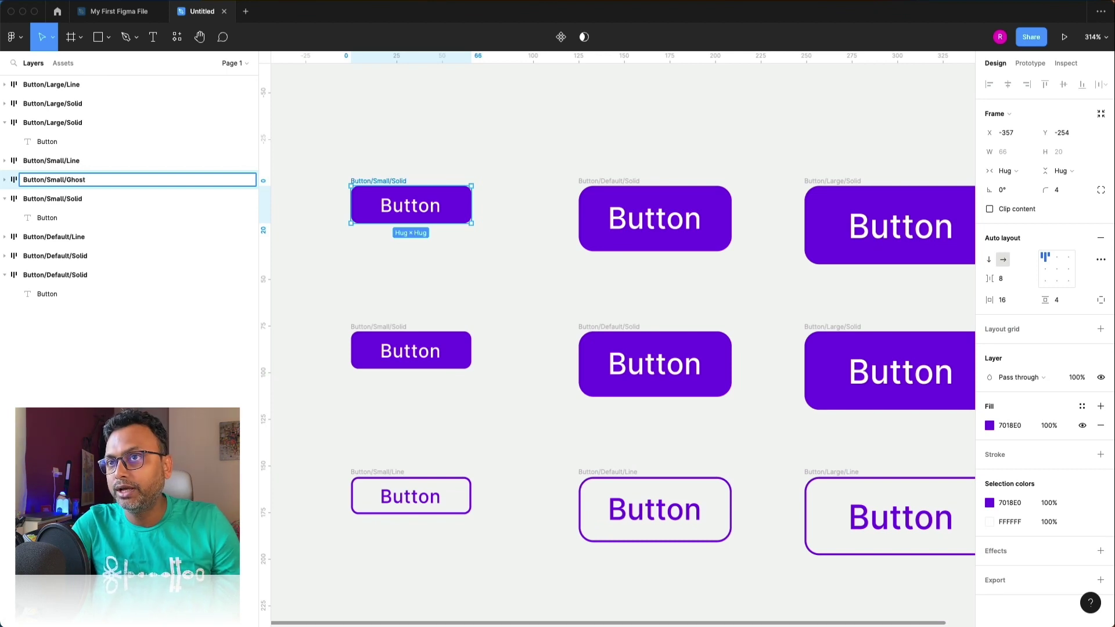
{"action": "type", "text": "t"}
{"action": "key", "text": "Return"}
{"action": "left_click", "coordinate": [53, 256]}
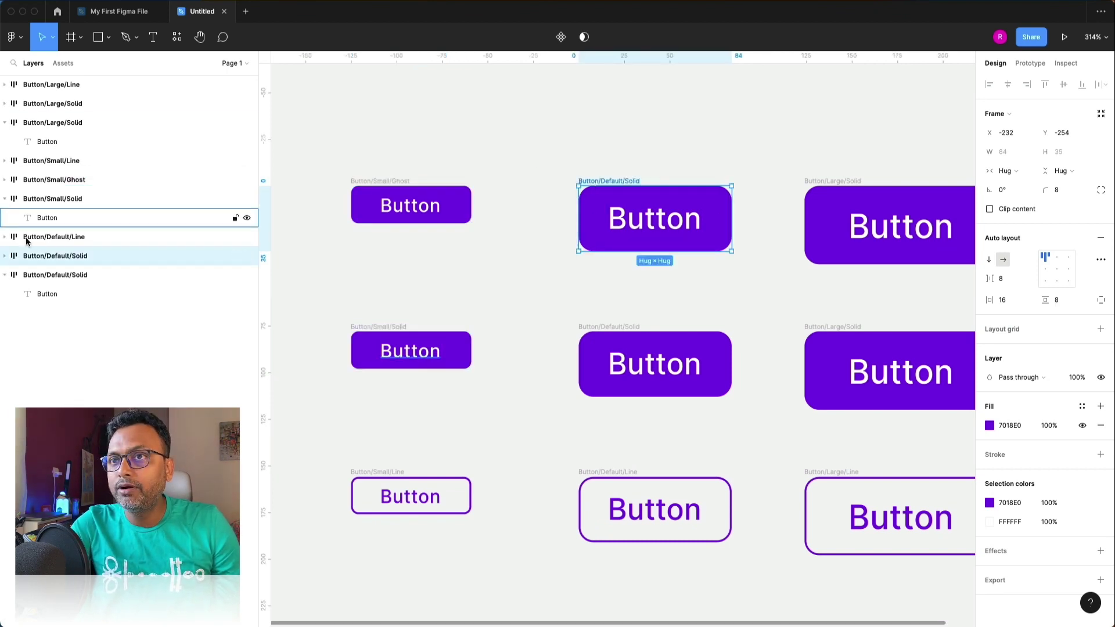
{"action": "double_click", "coordinate": [68, 256]}
{"action": "double_click", "coordinate": [84, 256]}
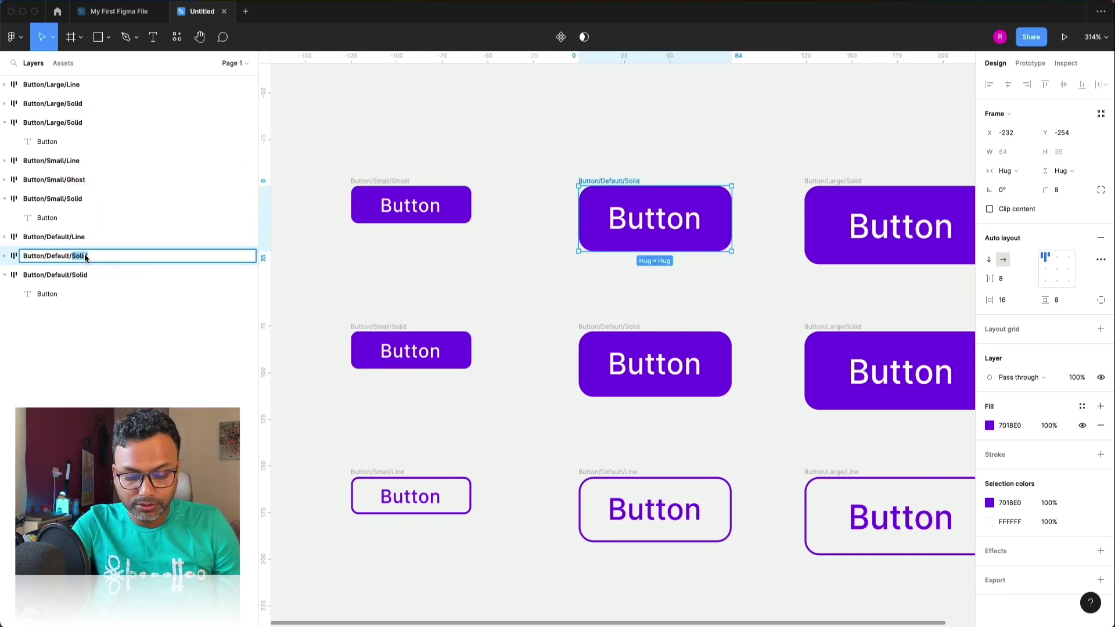
{"action": "type", "text": "Sh"}
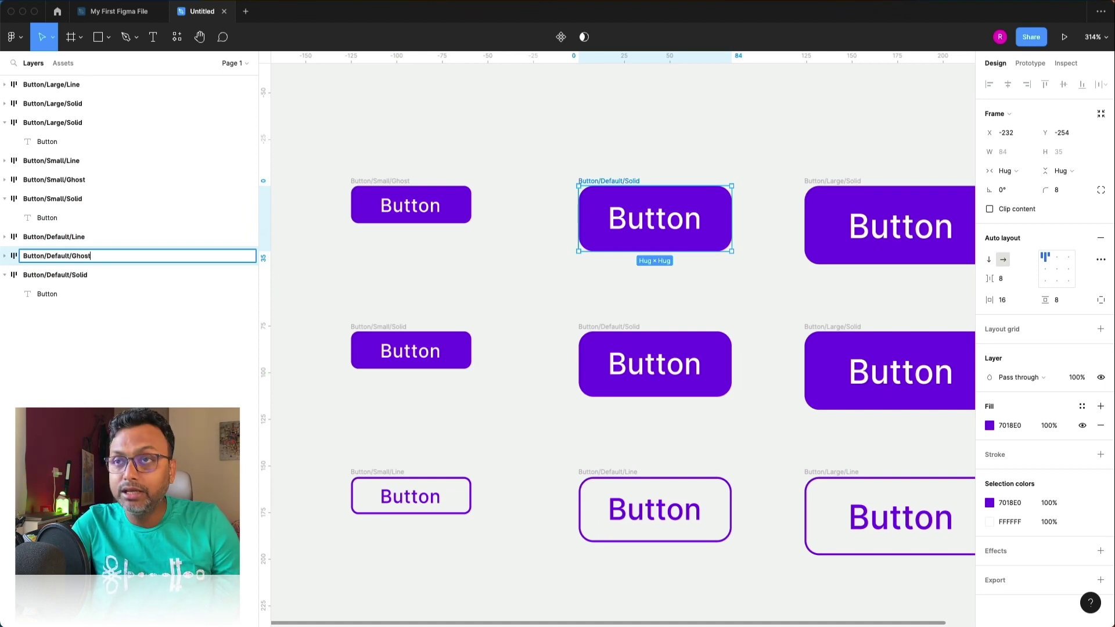
{"action": "key", "text": "Return"}
Rename the top Large copy to Button/Large/Ghost.
{"action": "left_click", "coordinate": [448, 140]}
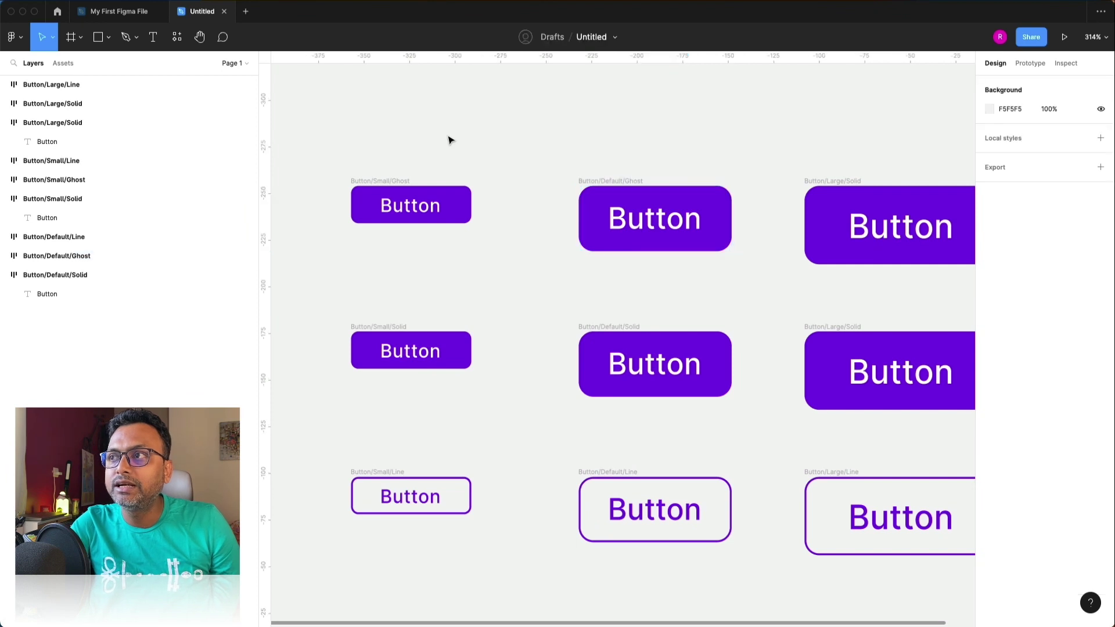
{"action": "scroll", "coordinate": [598, 157], "scroll_direction": "right", "scroll_amount": 5}
{"action": "left_click", "coordinate": [643, 187]}
{"action": "key", "text": "super+r"}
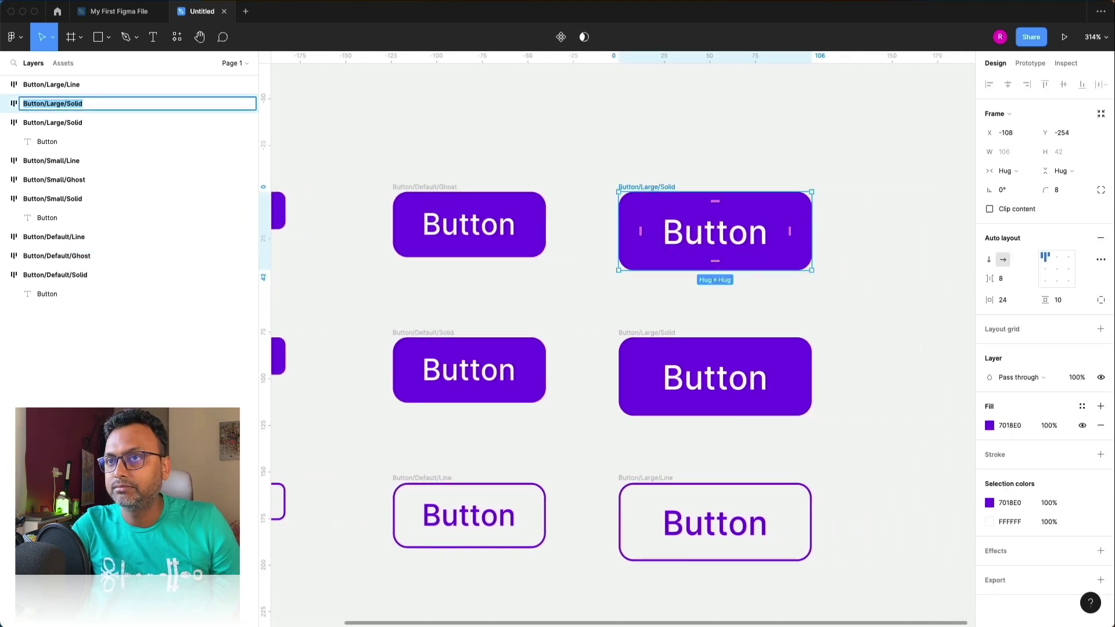
{"action": "key", "text": "Right"}
{"action": "key", "text": "BackSpace"}
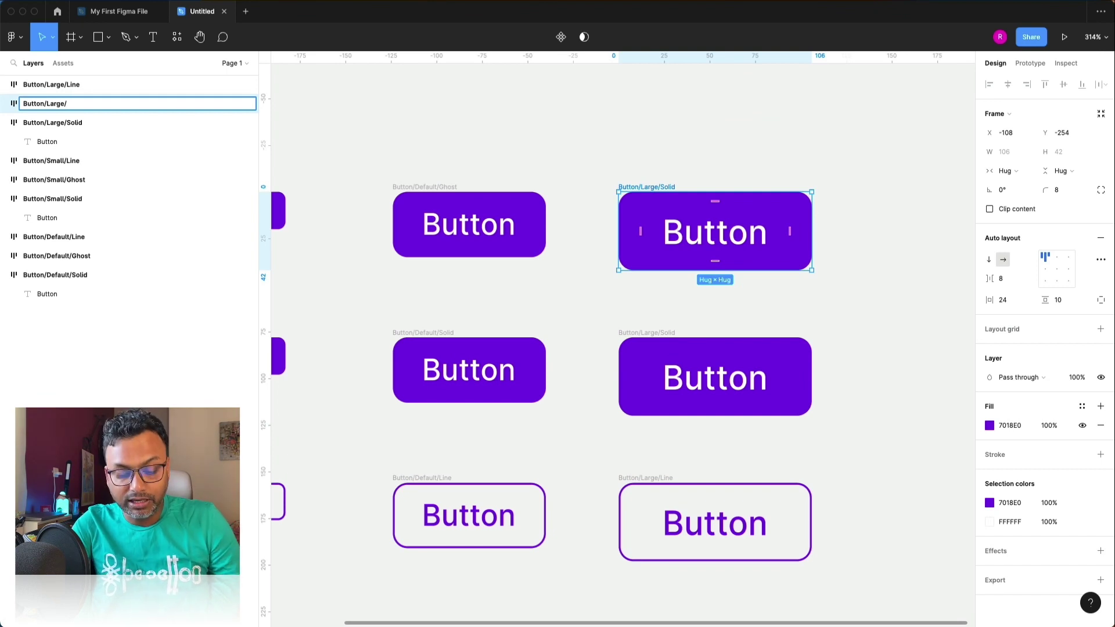
{"action": "key", "text": "Return"}
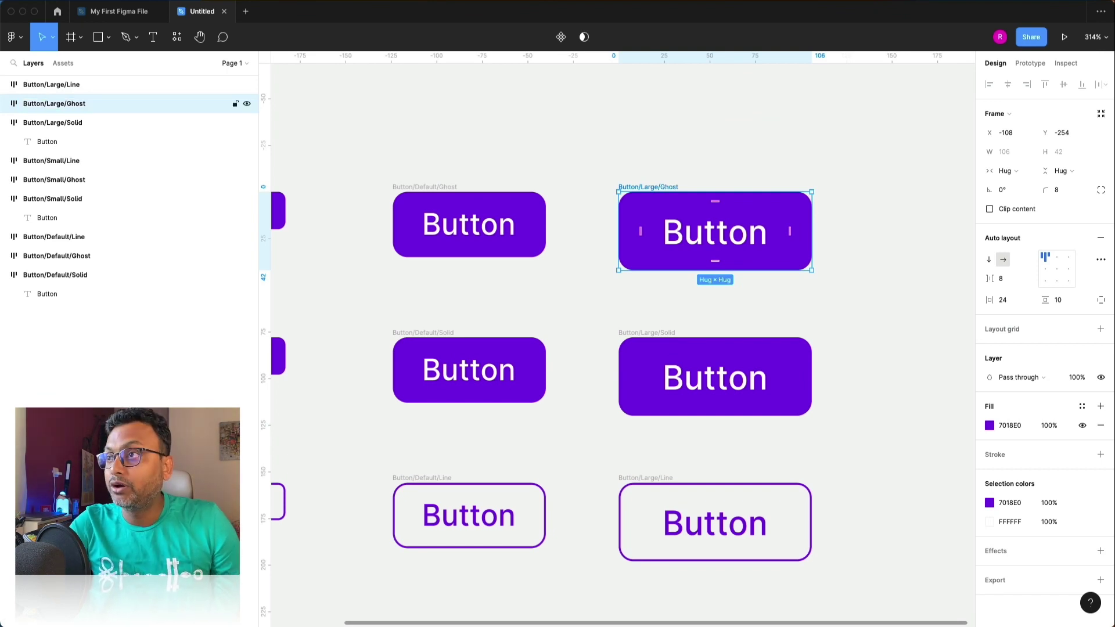
{"action": "left_click", "coordinate": [759, 169]}
{"action": "scroll", "coordinate": [759, 169], "scroll_direction": "down", "scroll_amount": 3}
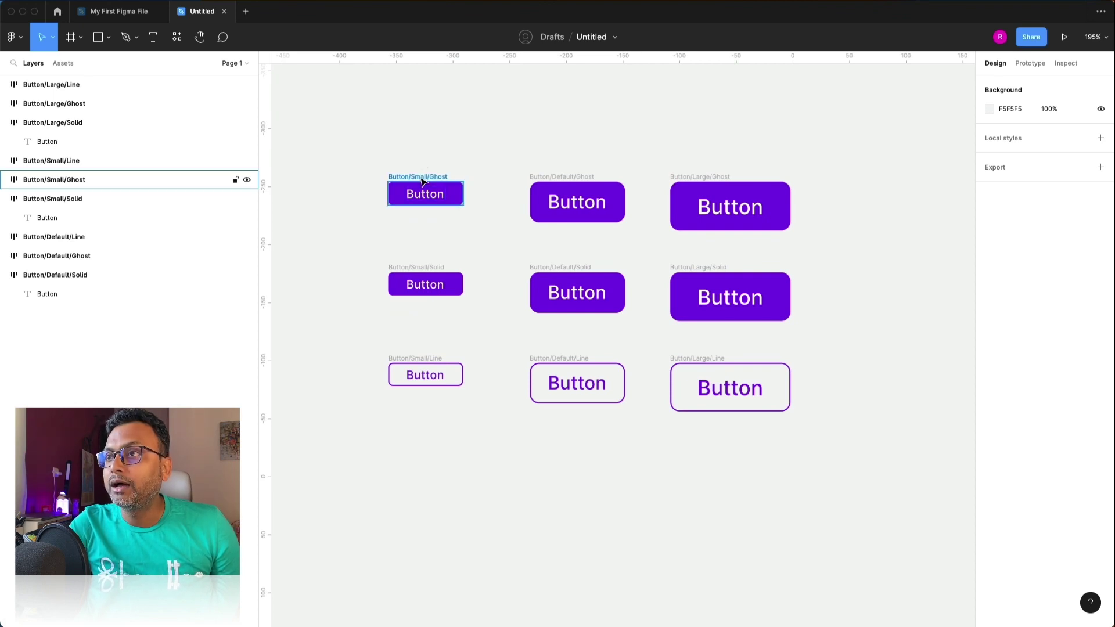
Give the three Ghost buttons a pale lavender D7CAE8 fill.
{"action": "left_click", "coordinate": [433, 193]}
{"action": "left_click", "coordinate": [459, 191]}
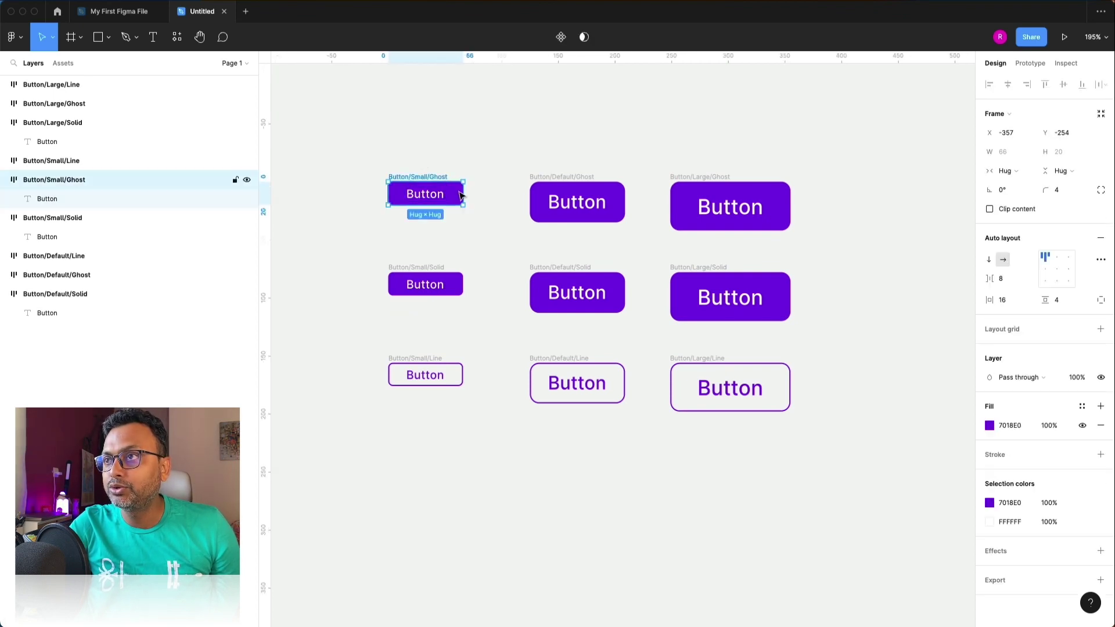
{"action": "left_click", "coordinate": [622, 186], "text": "shift"}
{"action": "left_click", "coordinate": [784, 199], "text": "shift"}
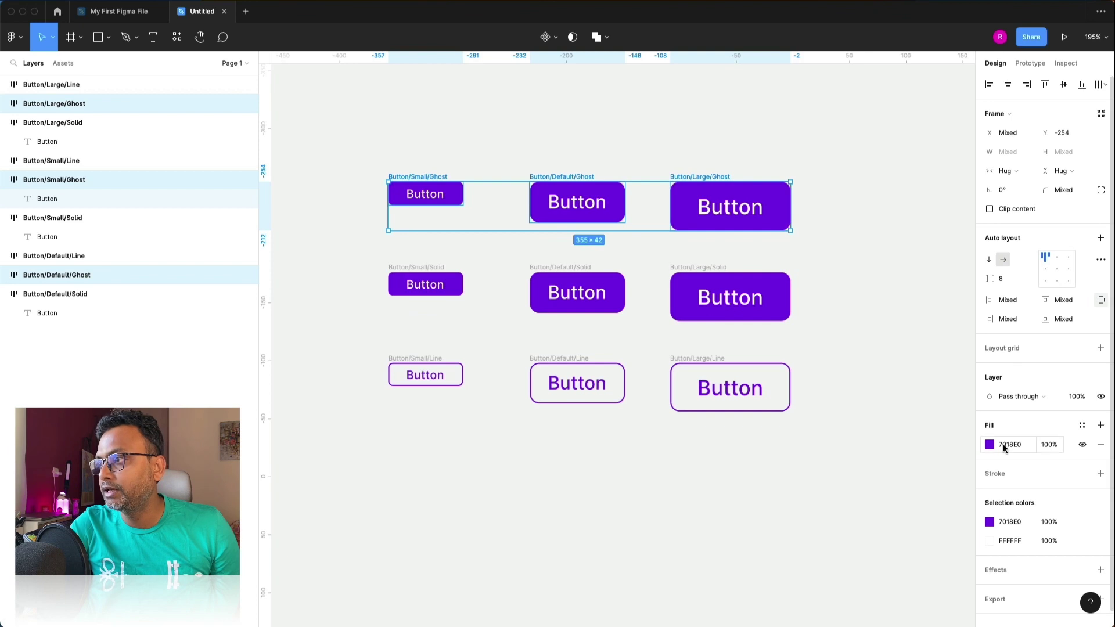
{"action": "left_click", "coordinate": [990, 444]}
{"action": "left_click", "coordinate": [841, 396]}
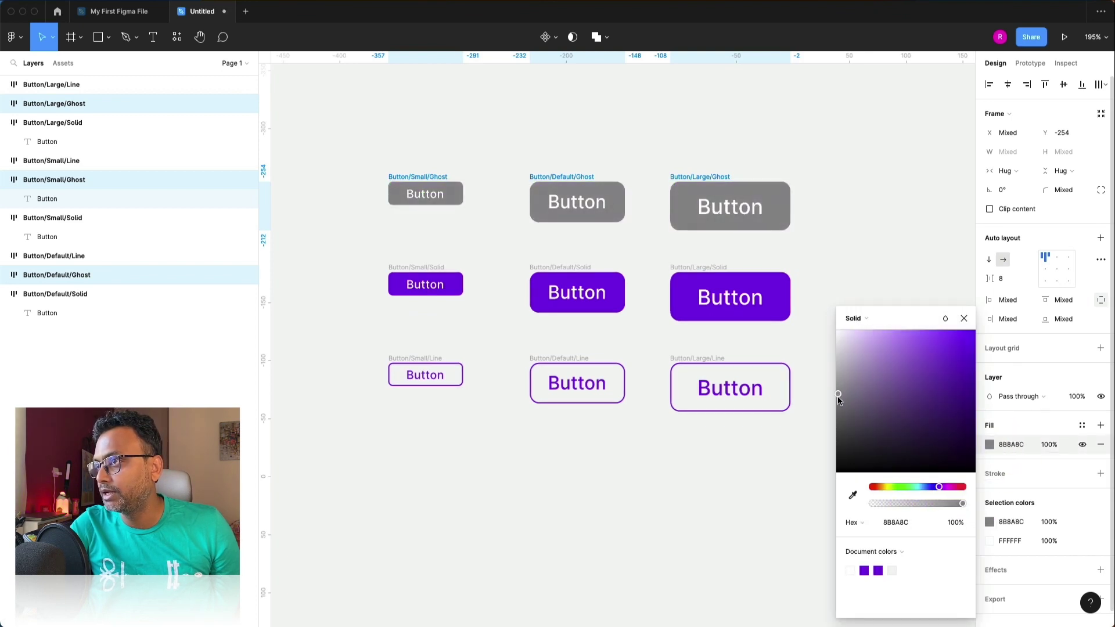
{"action": "left_click_drag", "start_coordinate": [852, 373], "coordinate": [854, 345]}
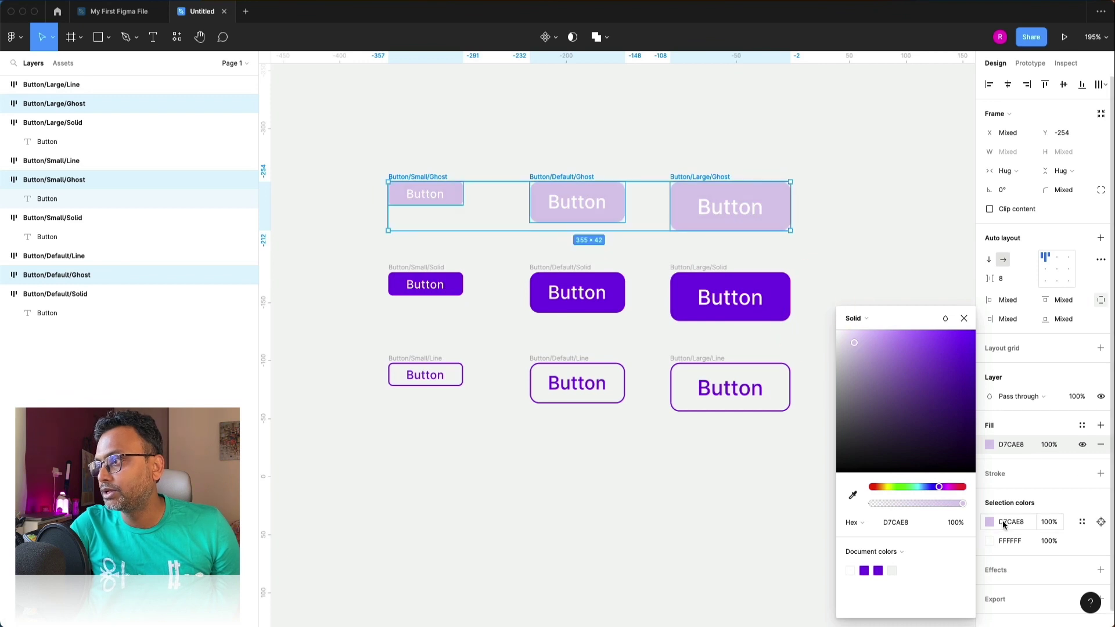
{"action": "left_click", "coordinate": [991, 522]}
{"action": "left_click", "coordinate": [909, 365]}
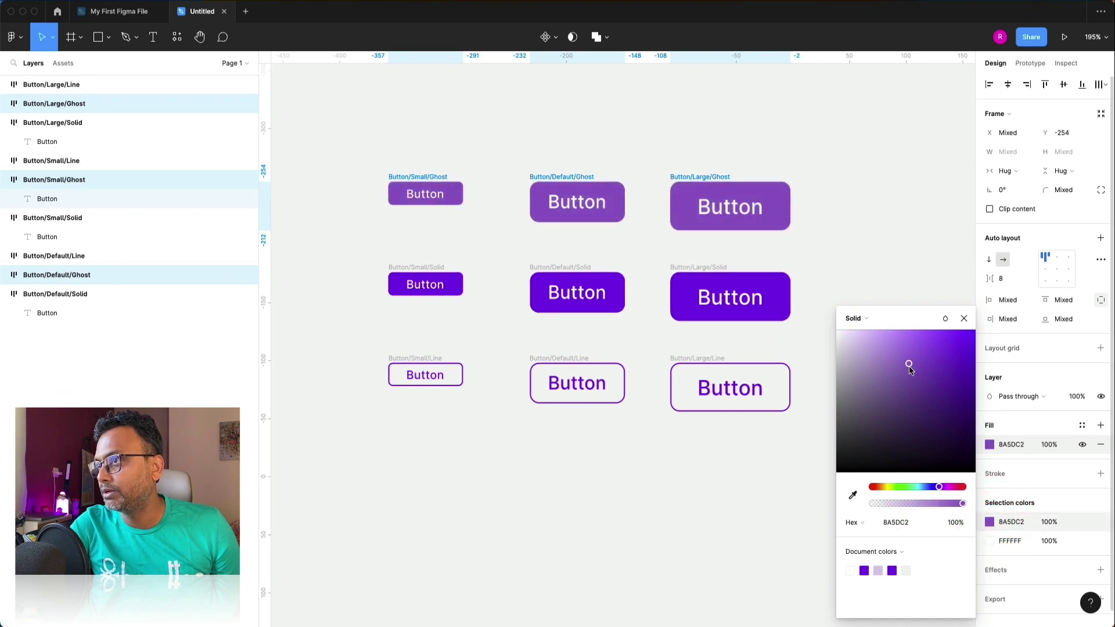
{"action": "key", "text": "ctrl+z"}
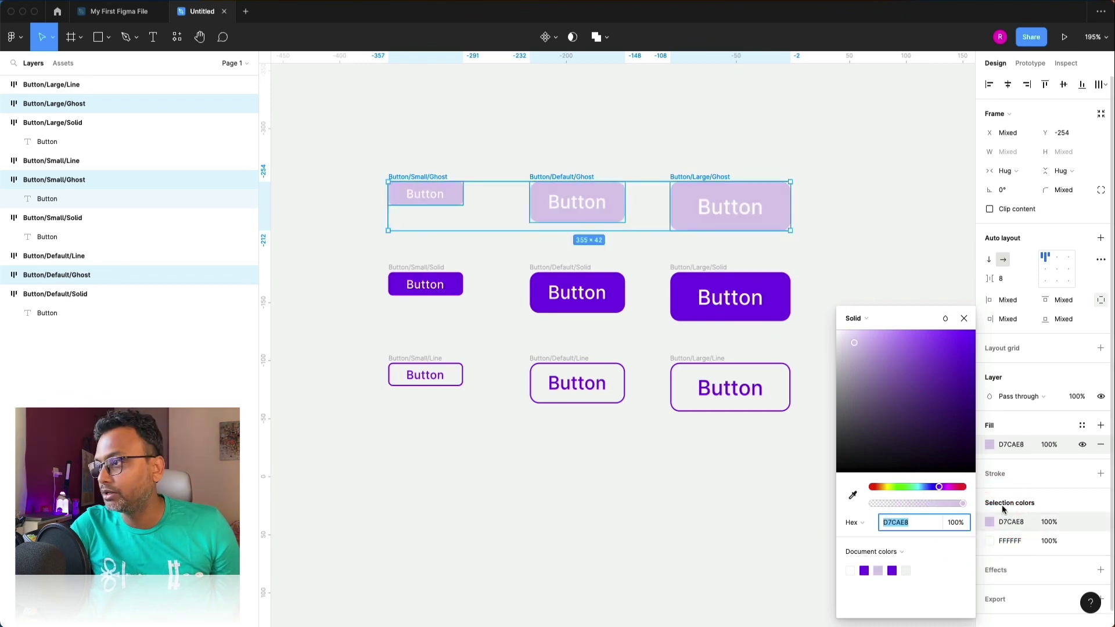
Change the Ghost buttons' white text to purple.
{"action": "left_click", "coordinate": [990, 541]}
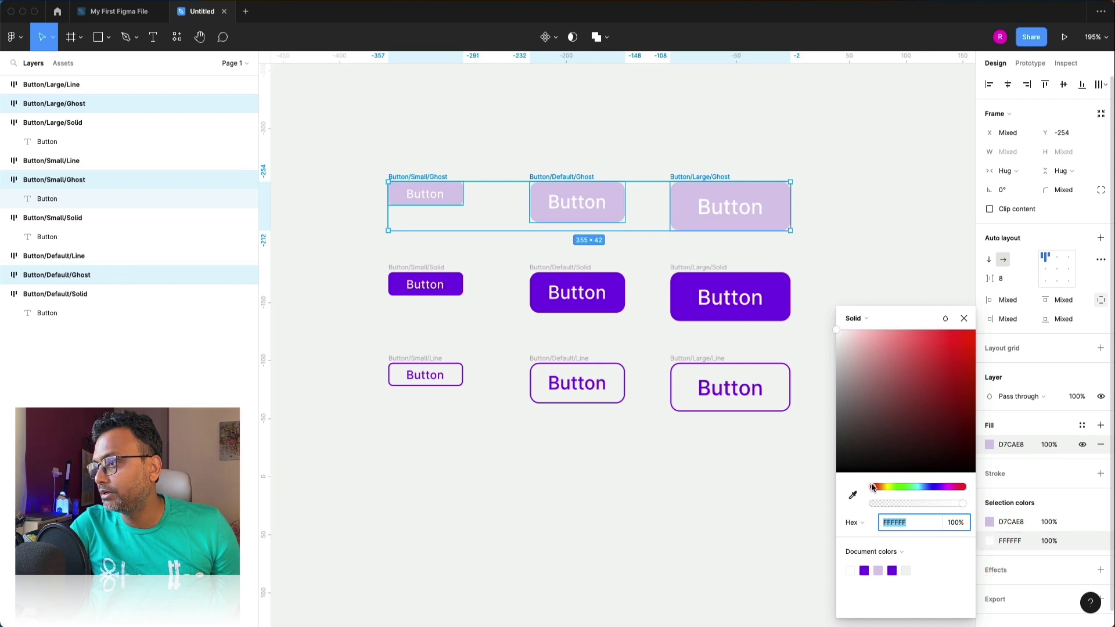
{"action": "left_click", "coordinate": [865, 568]}
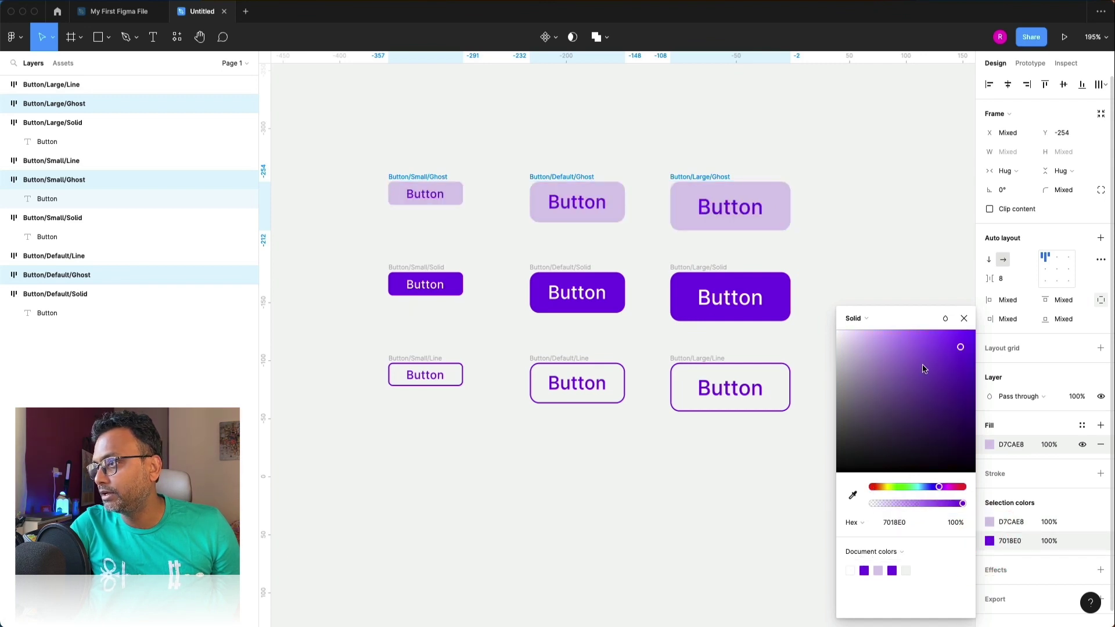
{"action": "left_click_drag", "start_coordinate": [957, 348], "coordinate": [898, 366]}
{"action": "left_click", "coordinate": [874, 209]}
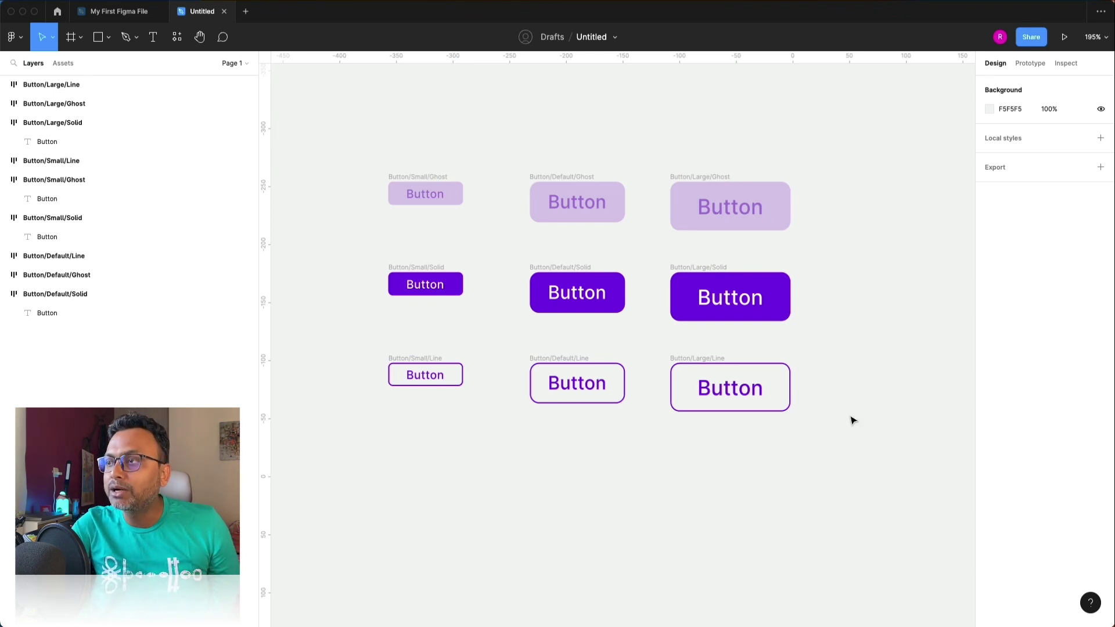
Turn all nine Ghost, Solid and Line buttons into separate components with Create multiple components.
{"action": "left_click_drag", "start_coordinate": [347, 130], "coordinate": [894, 500]}
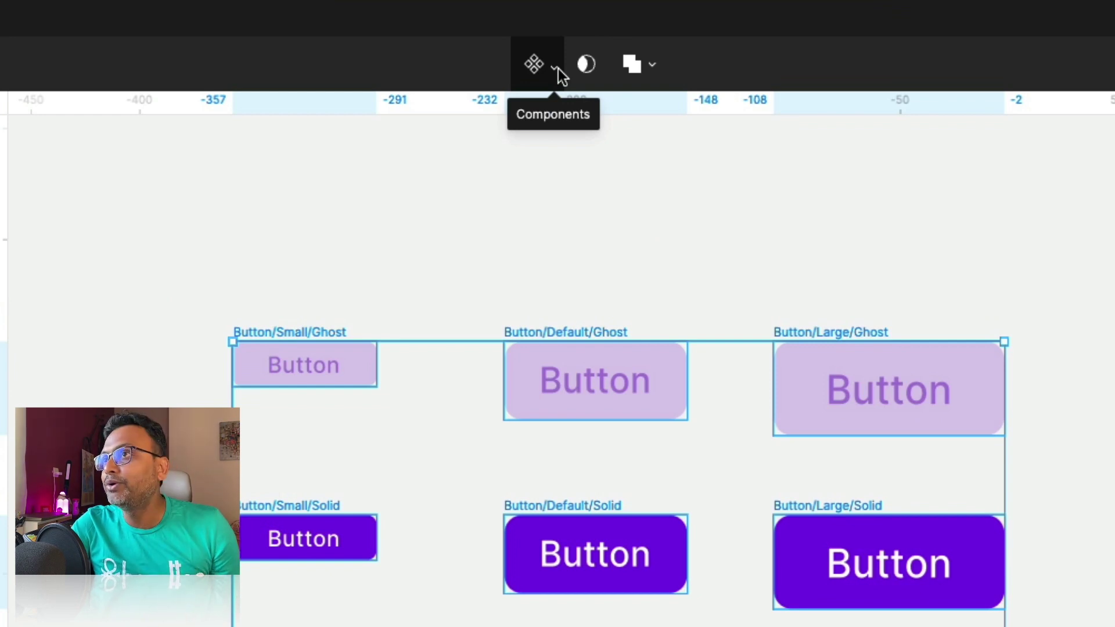
{"action": "left_click", "coordinate": [557, 68]}
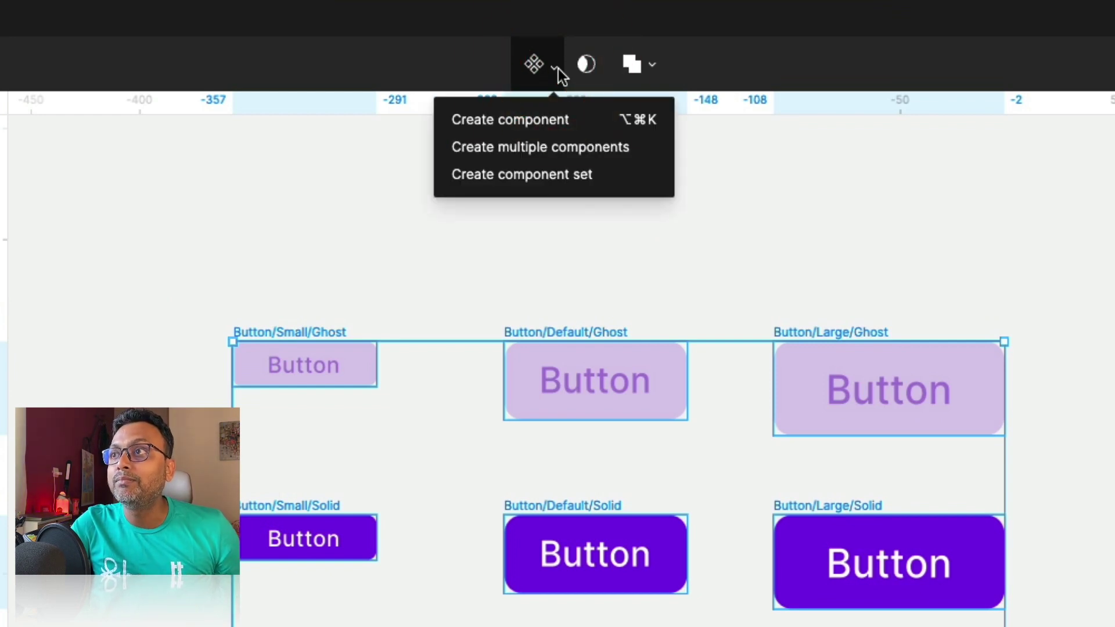
{"action": "left_click", "coordinate": [590, 147]}
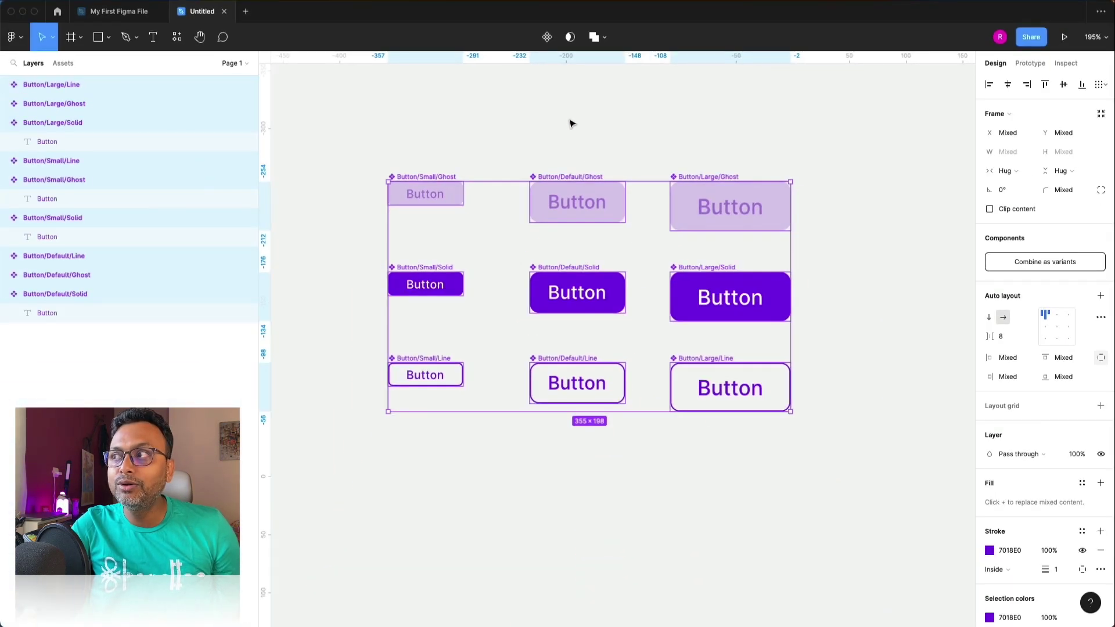
{"action": "left_click", "coordinate": [495, 562]}
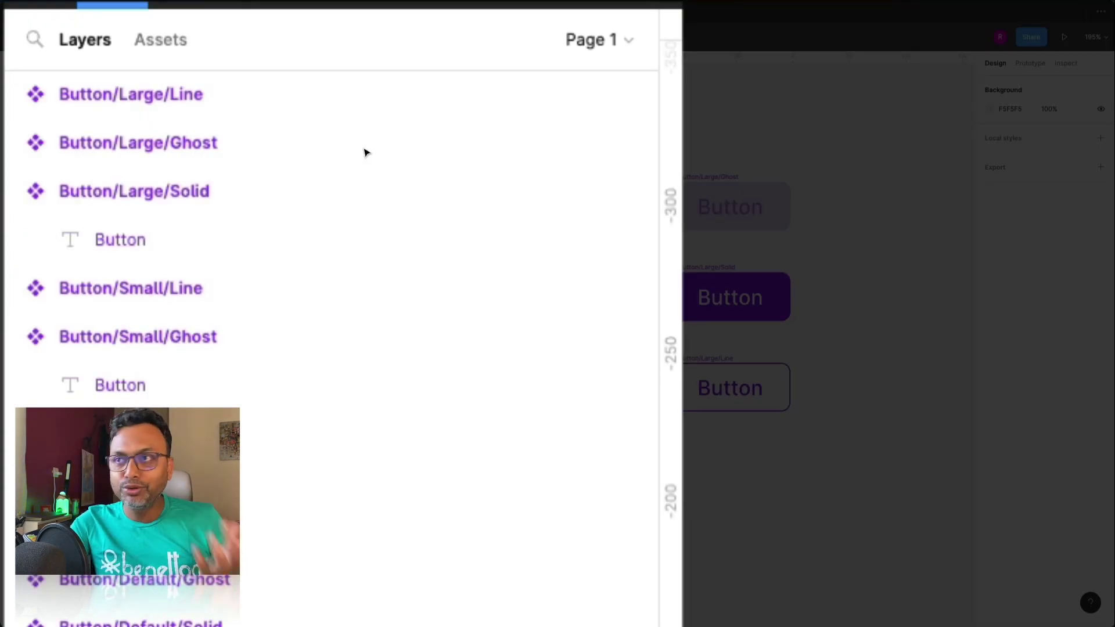
{"action": "left_click_drag", "start_coordinate": [361, 148], "coordinate": [866, 496]}
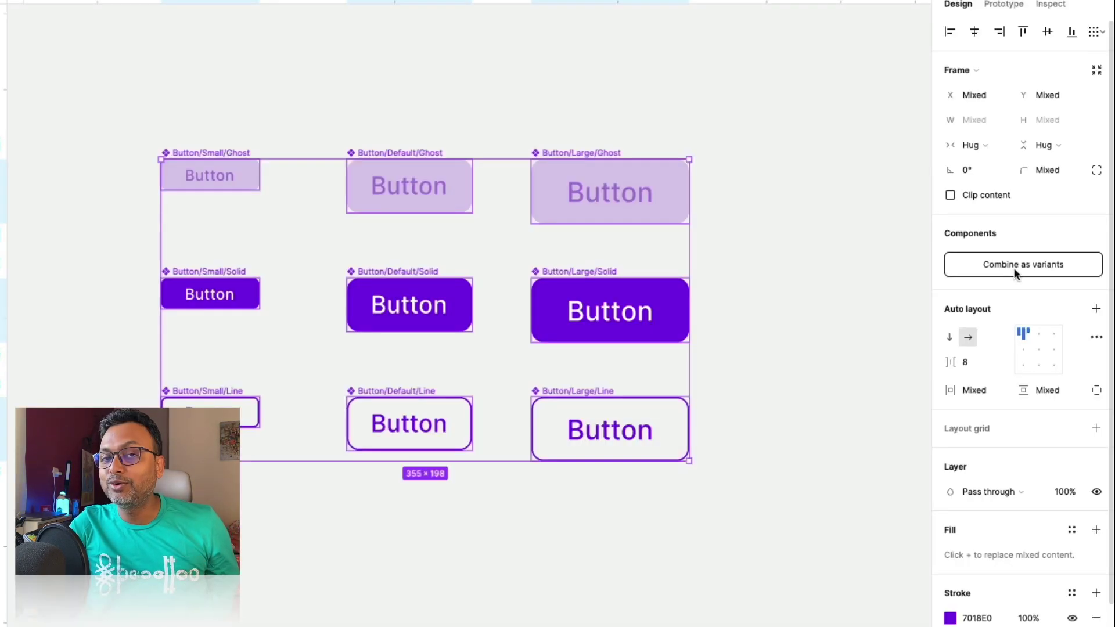
Combine the nine components into one variant set named CTA.
{"action": "left_click", "coordinate": [1013, 267]}
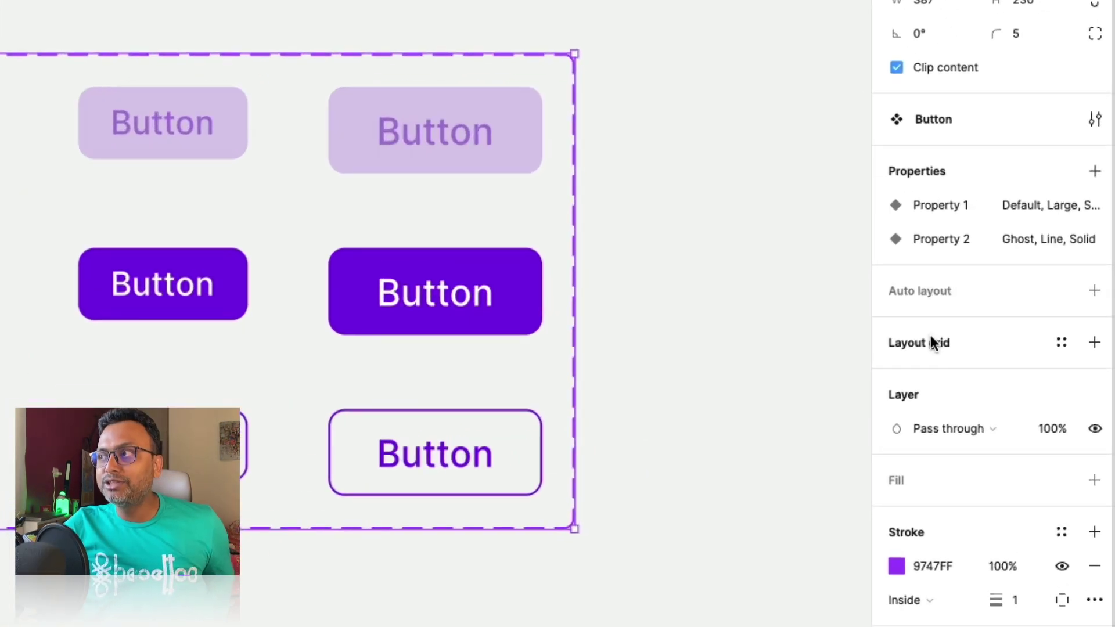
{"action": "mouse_move", "coordinate": [983, 236]}
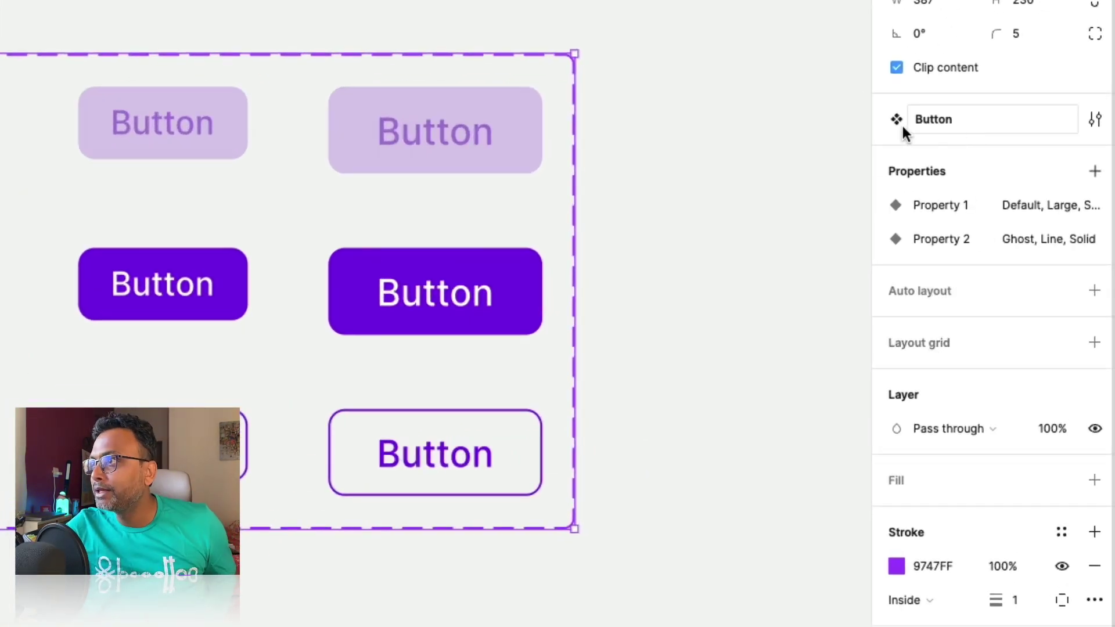
{"action": "left_click", "coordinate": [946, 117]}
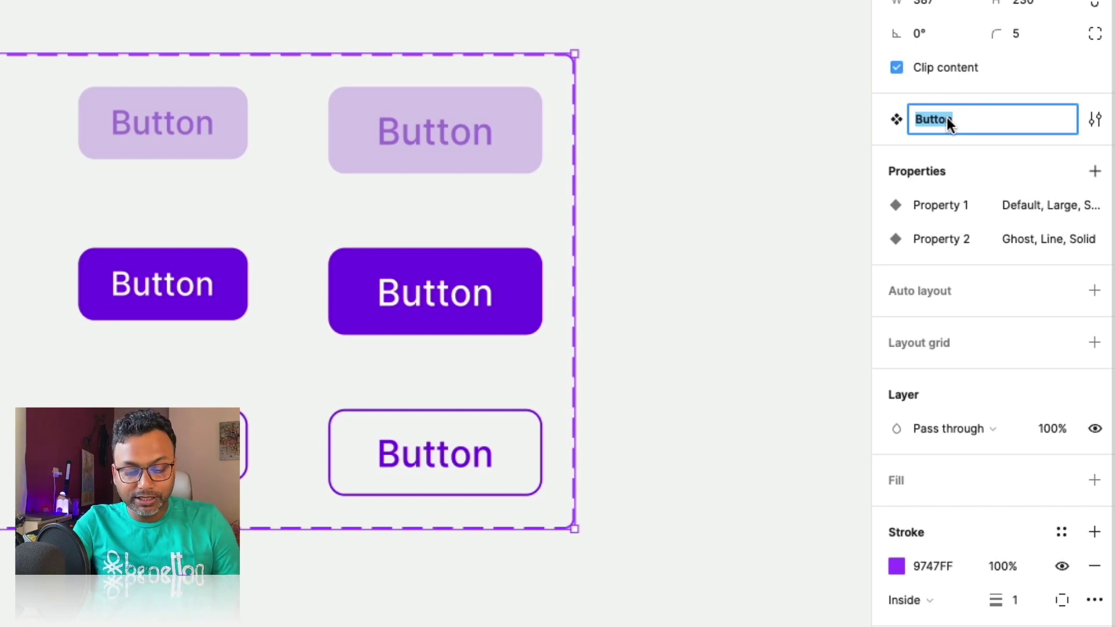
{"action": "type", "text": "CTA"}
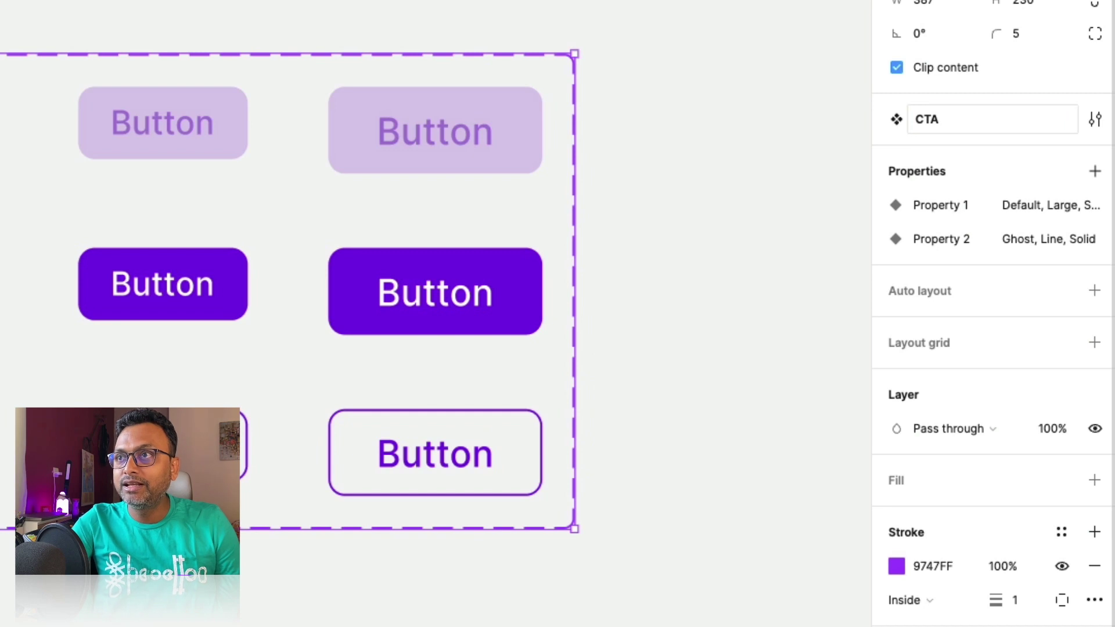
{"action": "key", "text": "Return"}
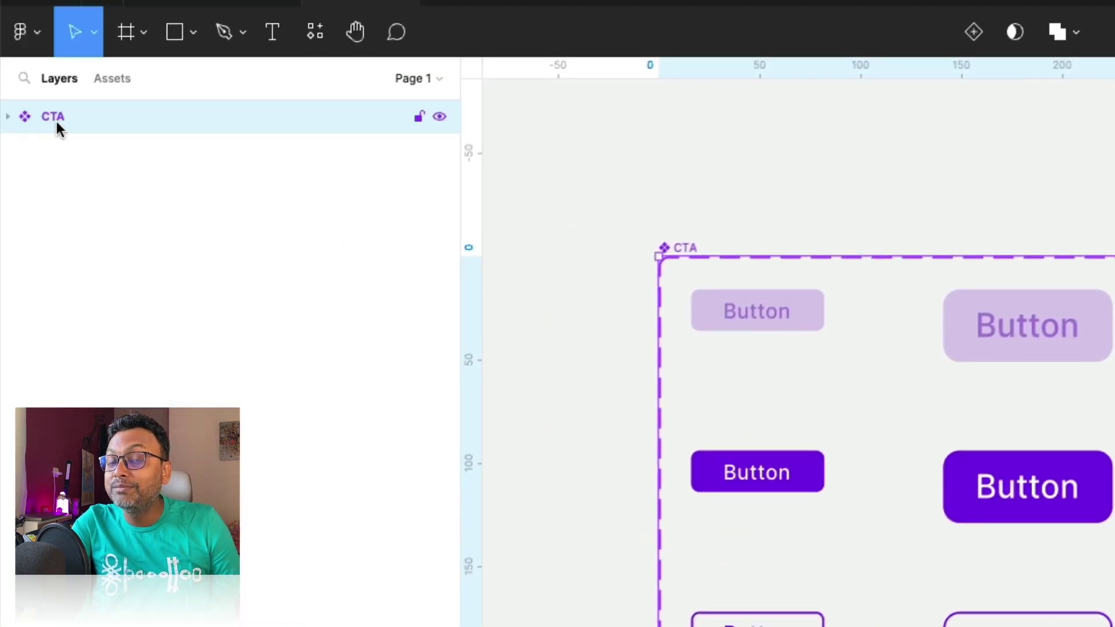
Append 'Button' to the component set name, making it CTA Button.
{"action": "double_click", "coordinate": [54, 118]}
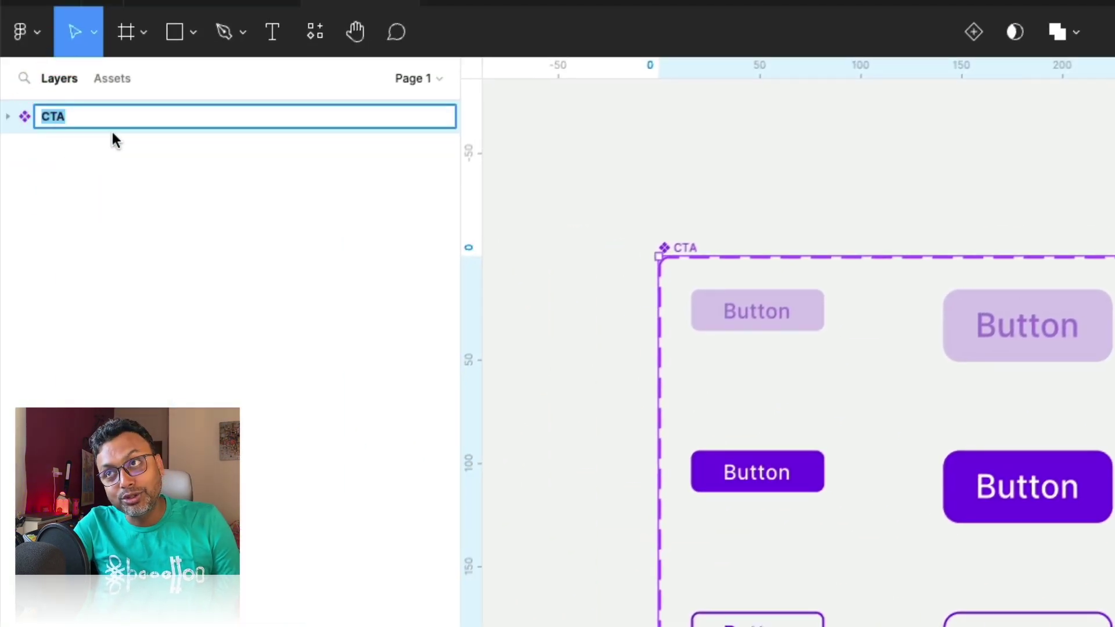
{"action": "left_click", "coordinate": [579, 230]}
{"action": "left_click", "coordinate": [674, 248]}
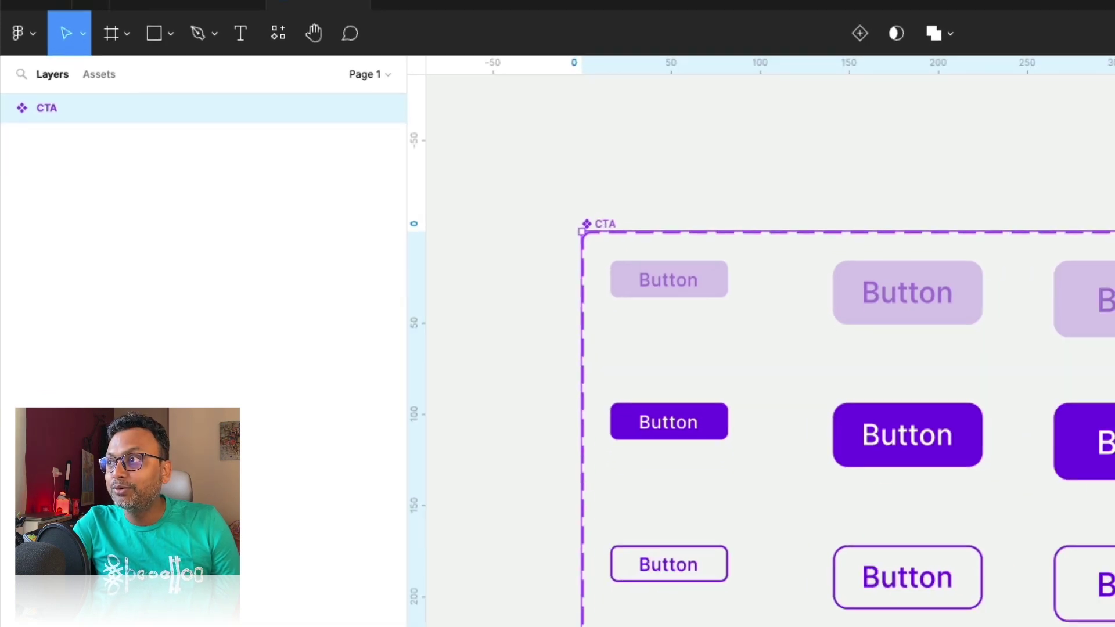
{"action": "left_click", "coordinate": [1008, 200]}
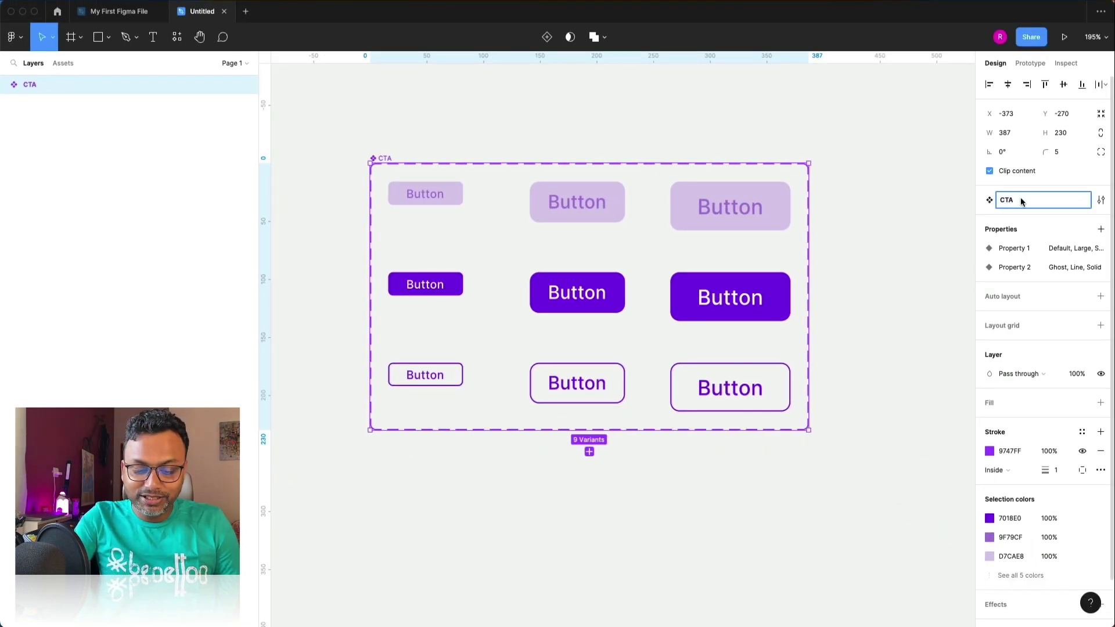
{"action": "type", "text": "Button"}
{"action": "key", "text": "Return"}
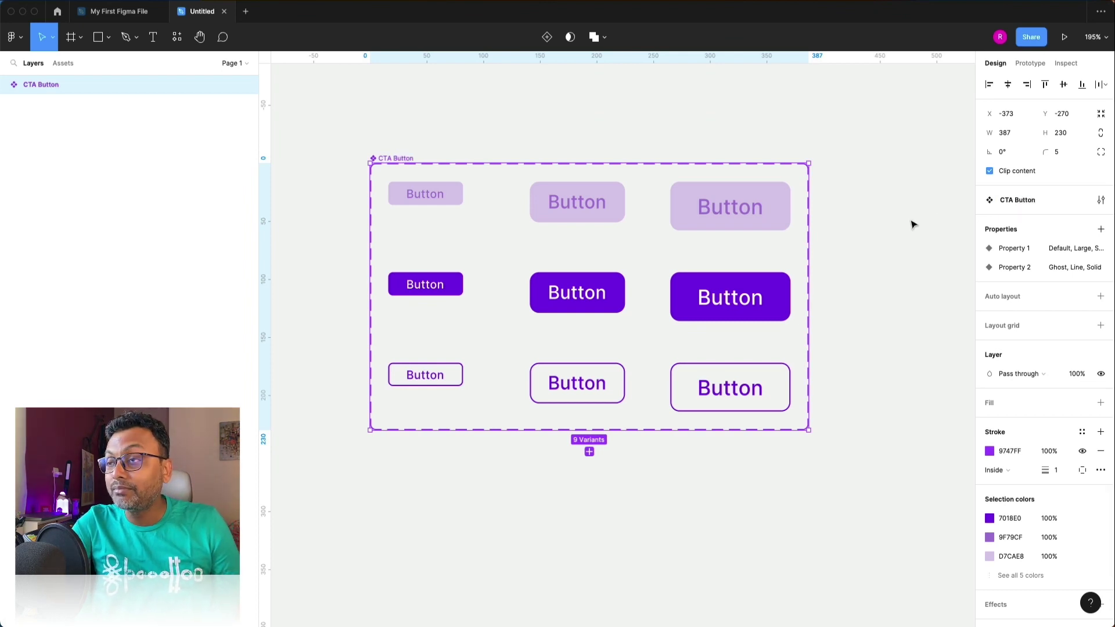
{"action": "left_click", "coordinate": [914, 224]}
{"action": "left_click", "coordinate": [373, 155]}
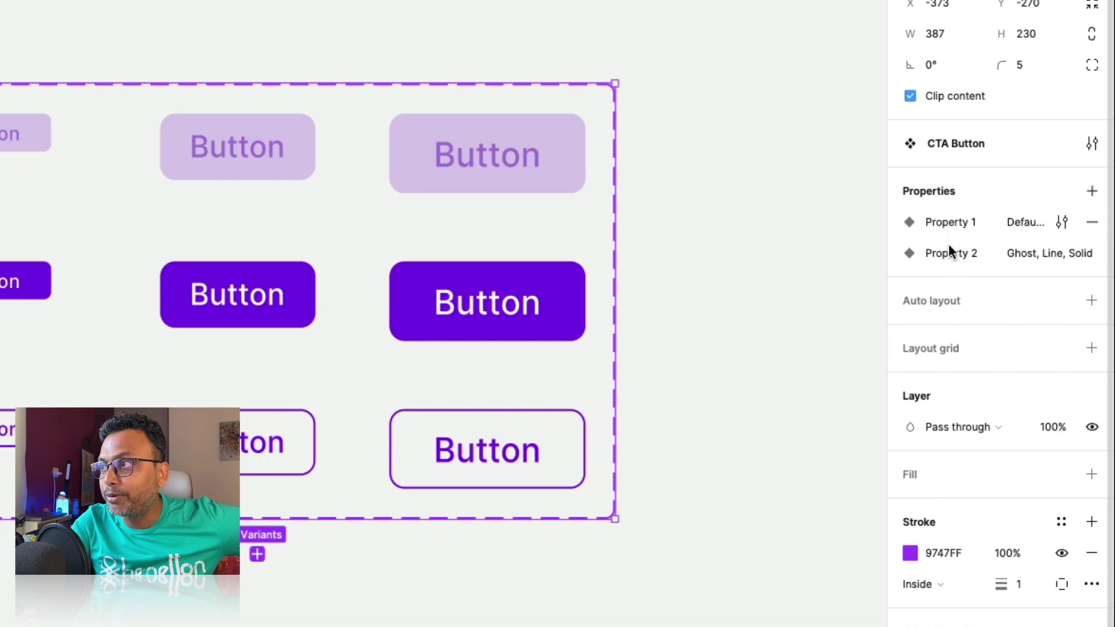
{"action": "left_click", "coordinate": [750, 284]}
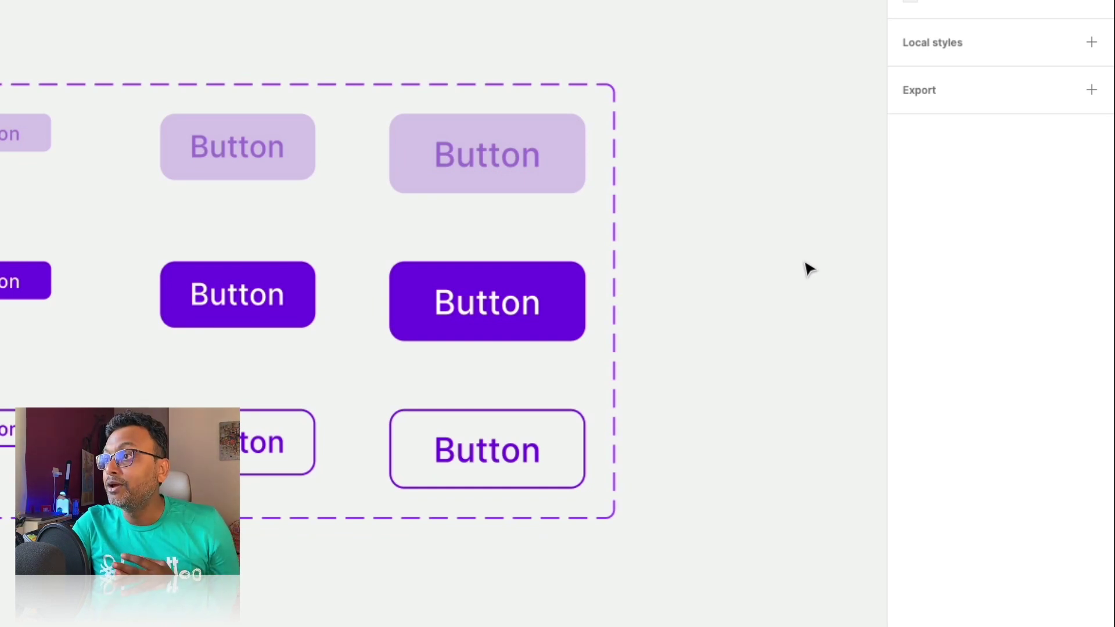
{"action": "left_click", "coordinate": [6, 348]}
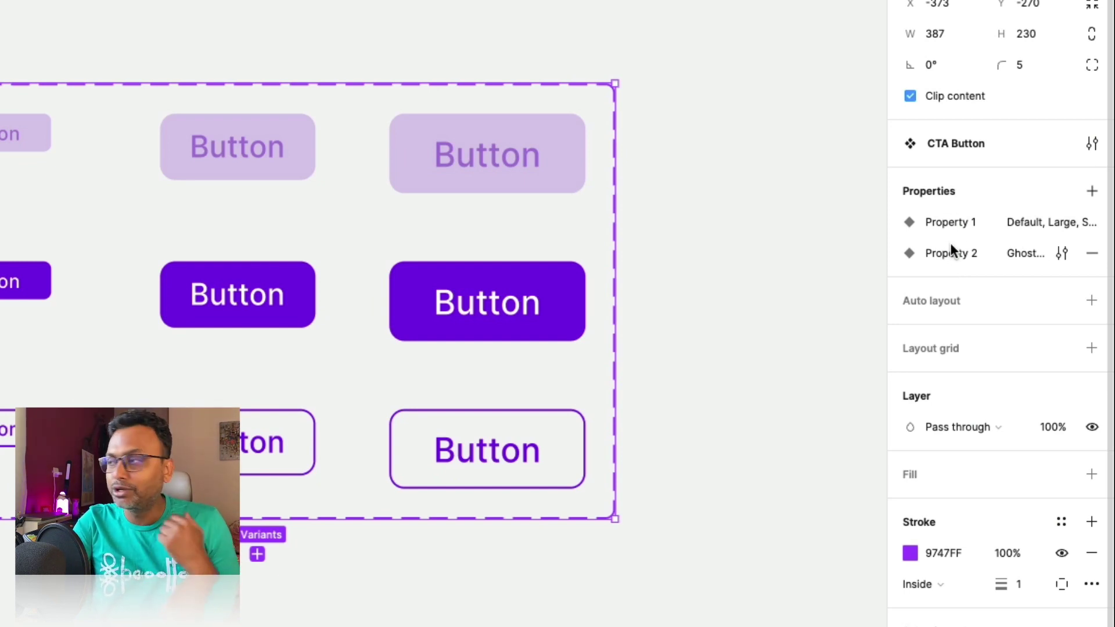
{"action": "left_click", "coordinate": [1091, 145]}
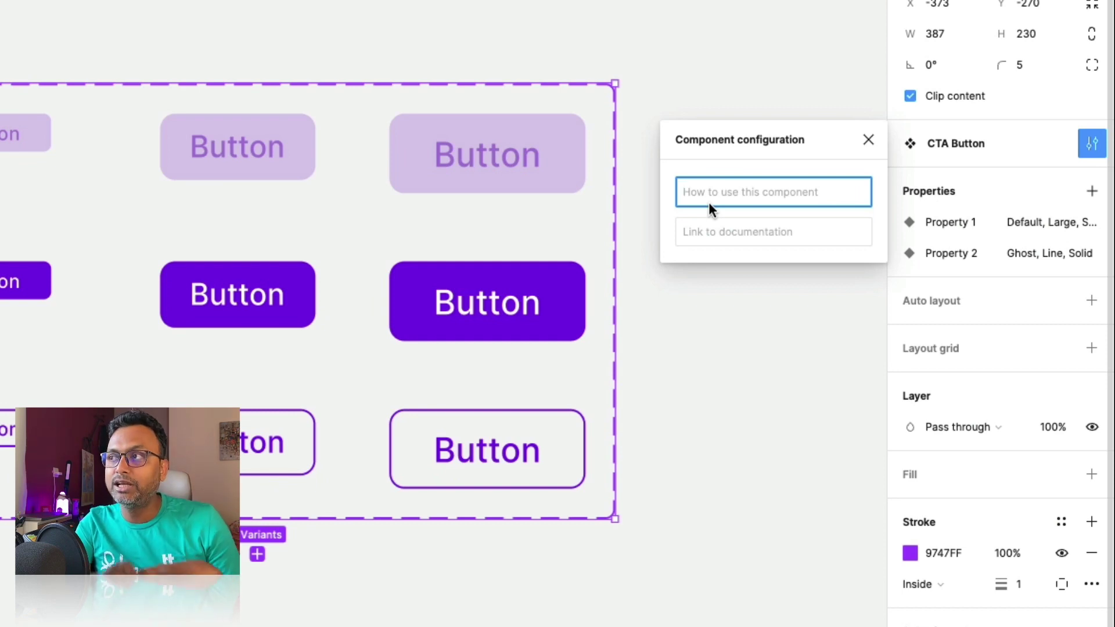
{"action": "left_click", "coordinate": [834, 74]}
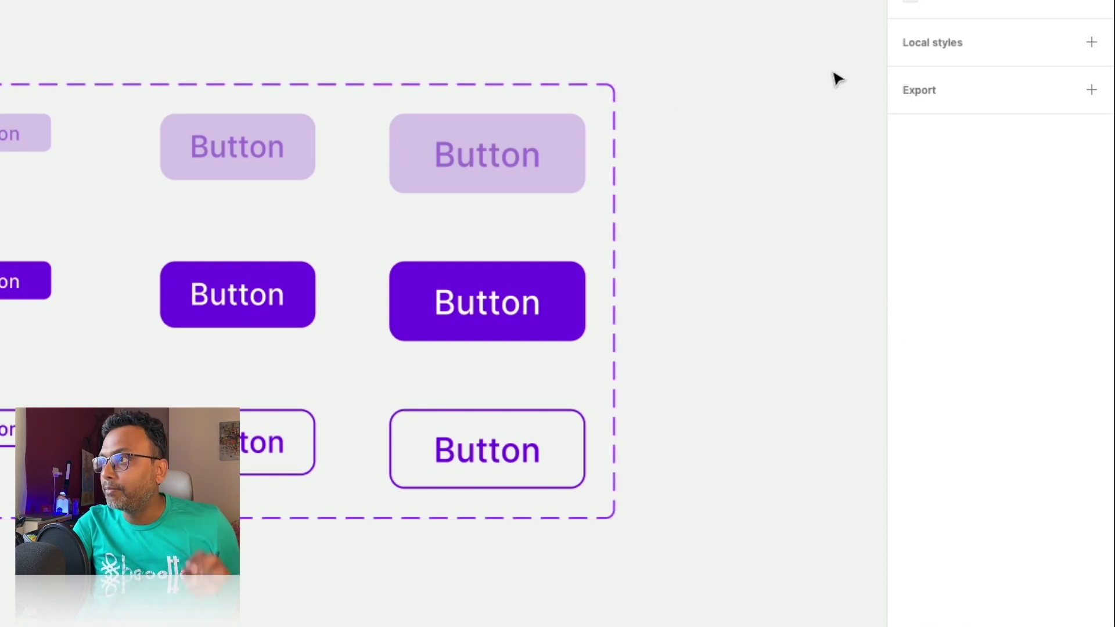
{"action": "left_click", "coordinate": [614, 192]}
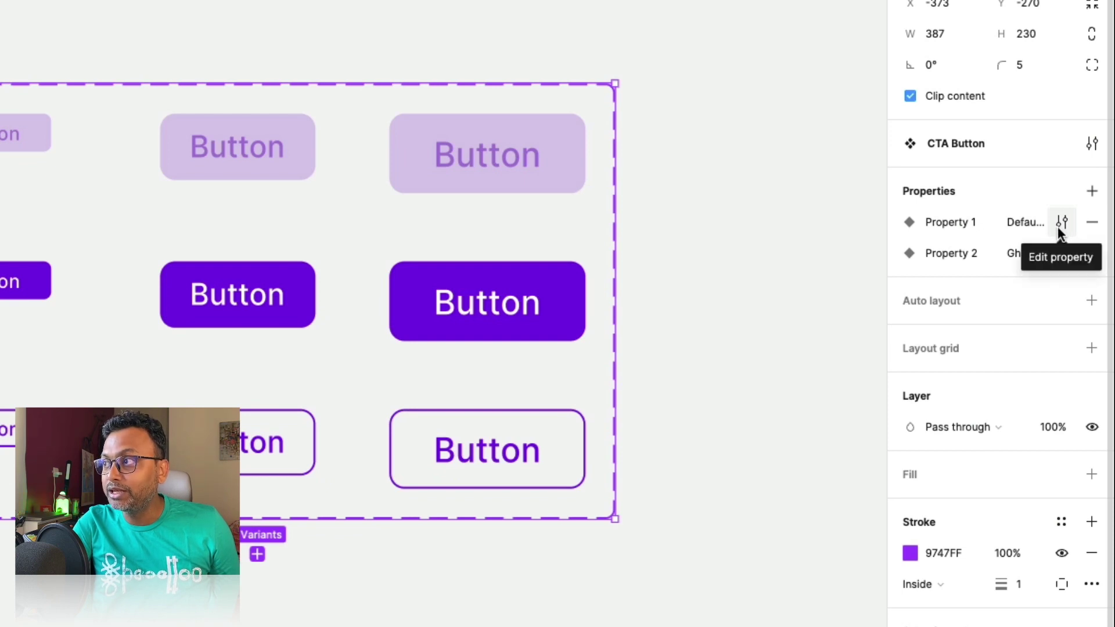
Rename variant Property 1 to Size and Property 2 to Style.
{"action": "left_click", "coordinate": [1061, 226]}
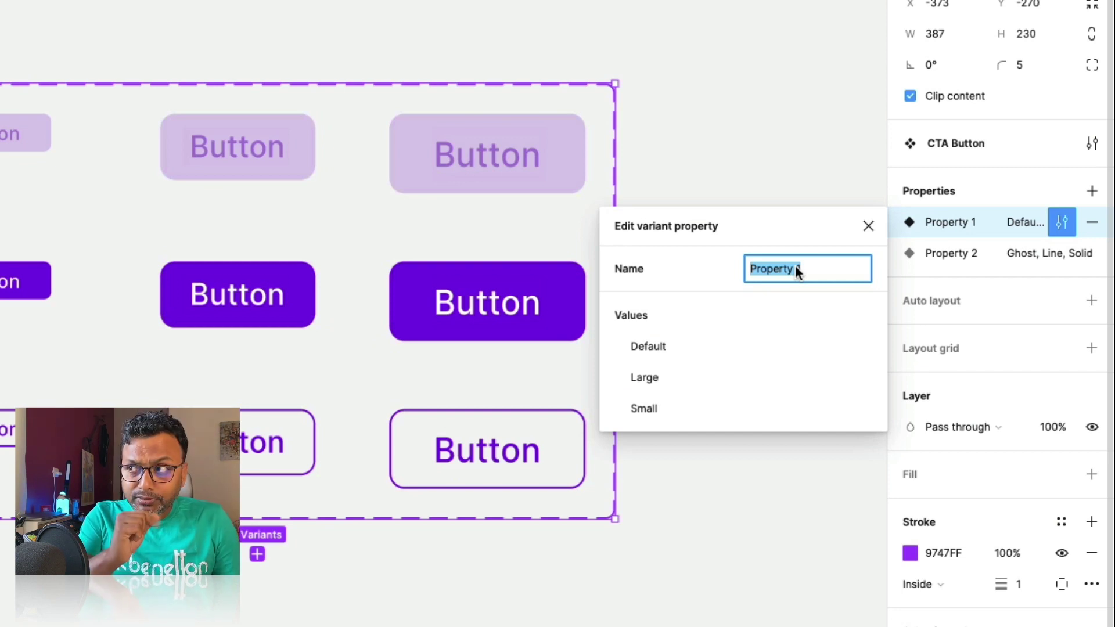
{"action": "type", "text": "Size"}
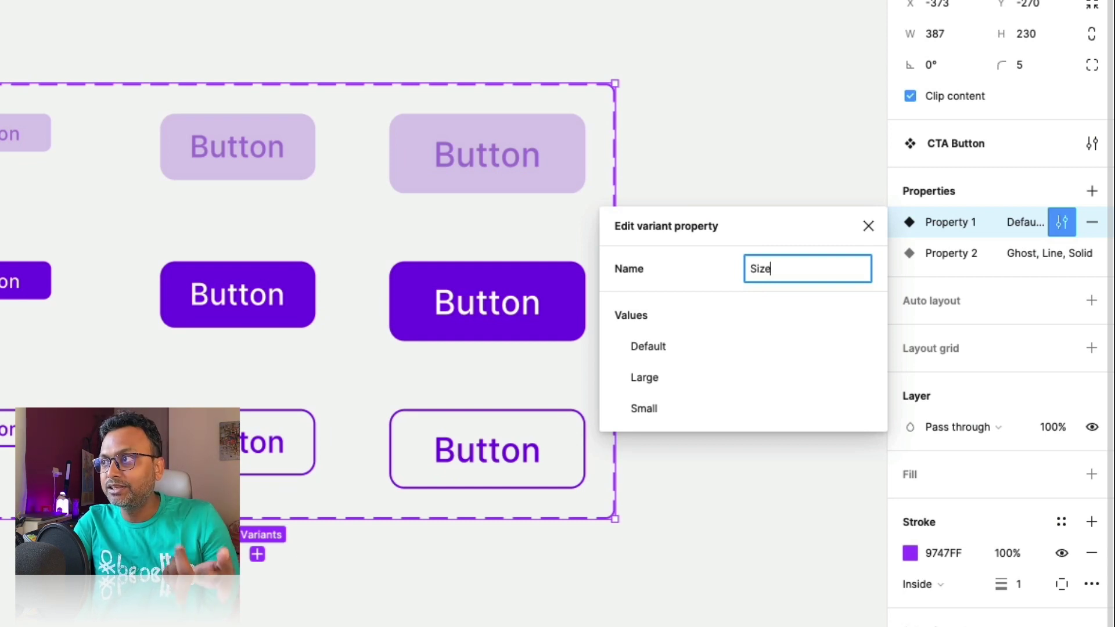
{"action": "key", "text": "Return"}
{"action": "mouse_move", "coordinate": [1019, 265]}
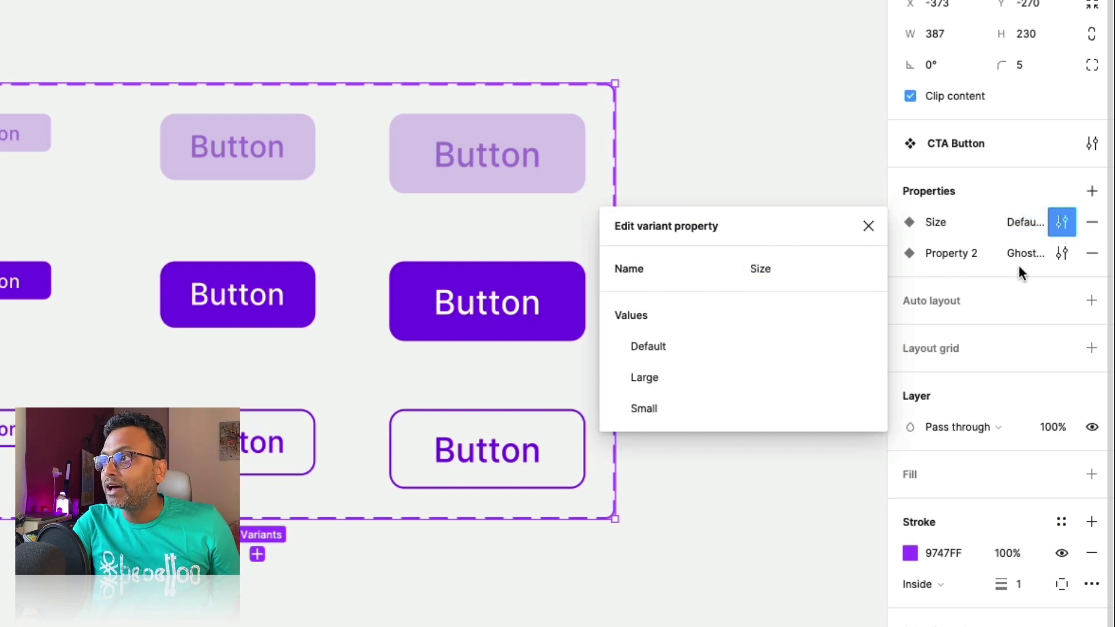
{"action": "left_click", "coordinate": [1060, 254]}
{"action": "type", "text": "Style"}
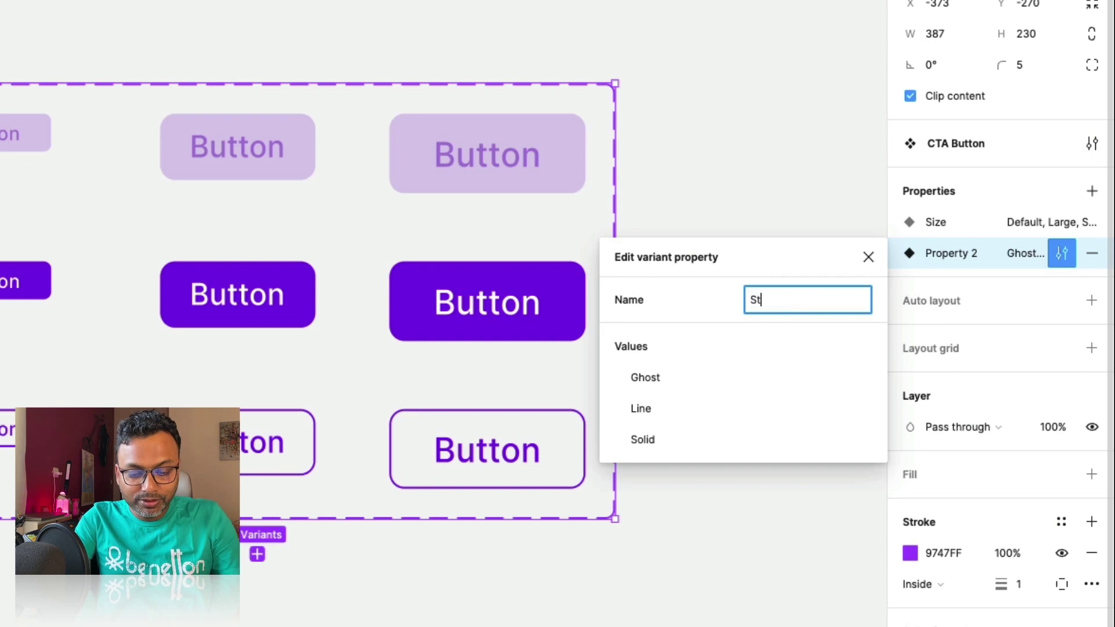
{"action": "key", "text": "Return"}
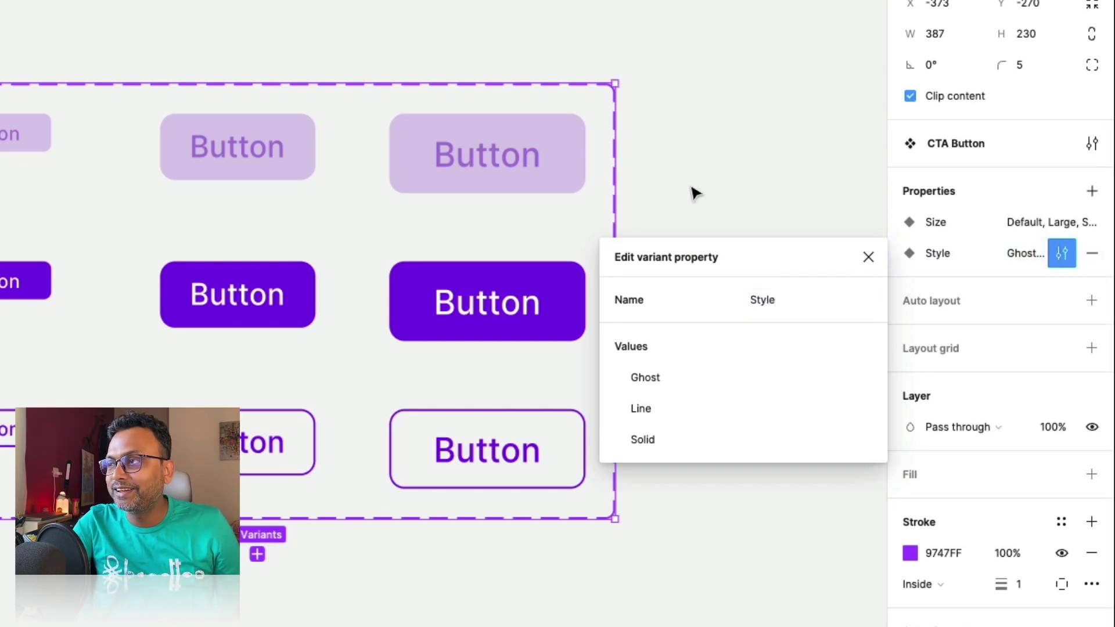
{"action": "left_click", "coordinate": [695, 192]}
{"action": "scroll", "coordinate": [703, 230], "scroll_direction": "right", "scroll_amount": 1}
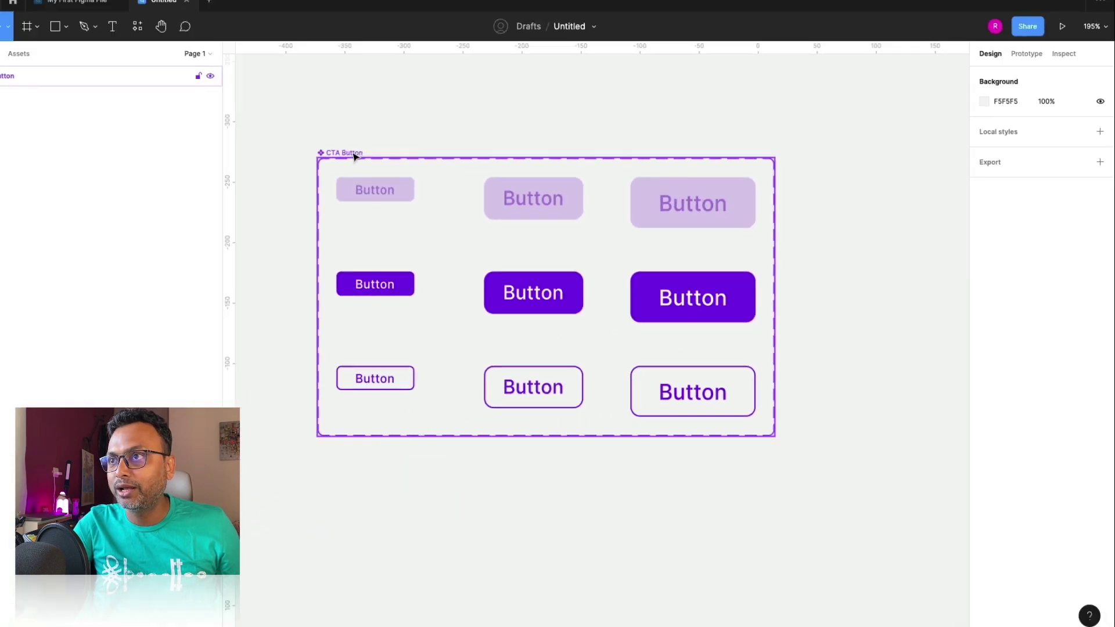
{"action": "left_click", "coordinate": [375, 158]}
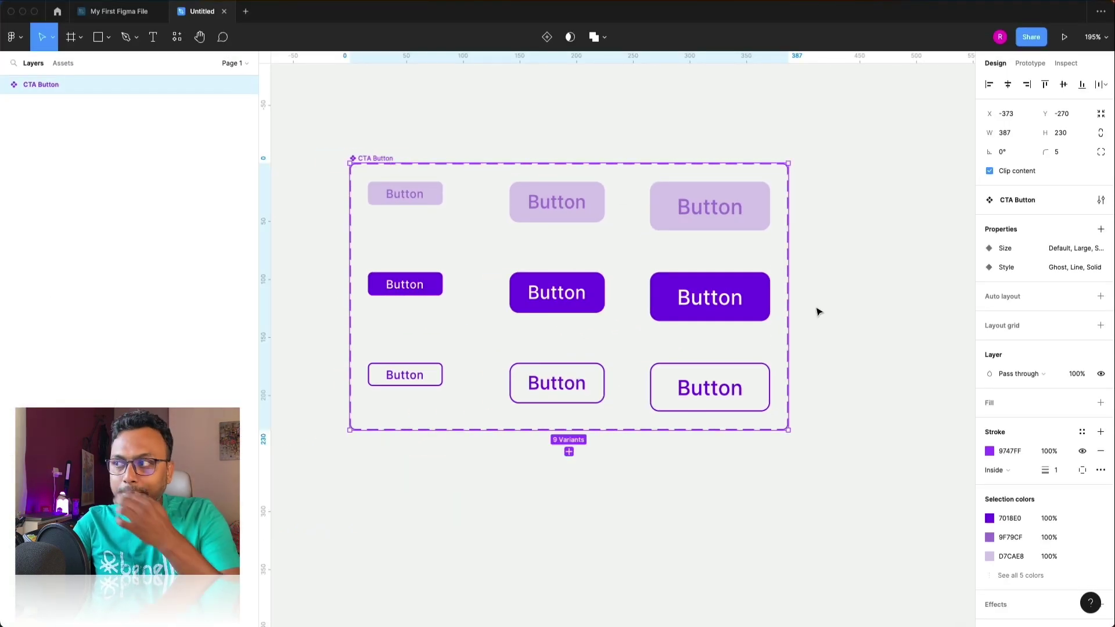
Select the Small, Ghost variant and its text, then clear the selection.
{"action": "left_click", "coordinate": [414, 200]}
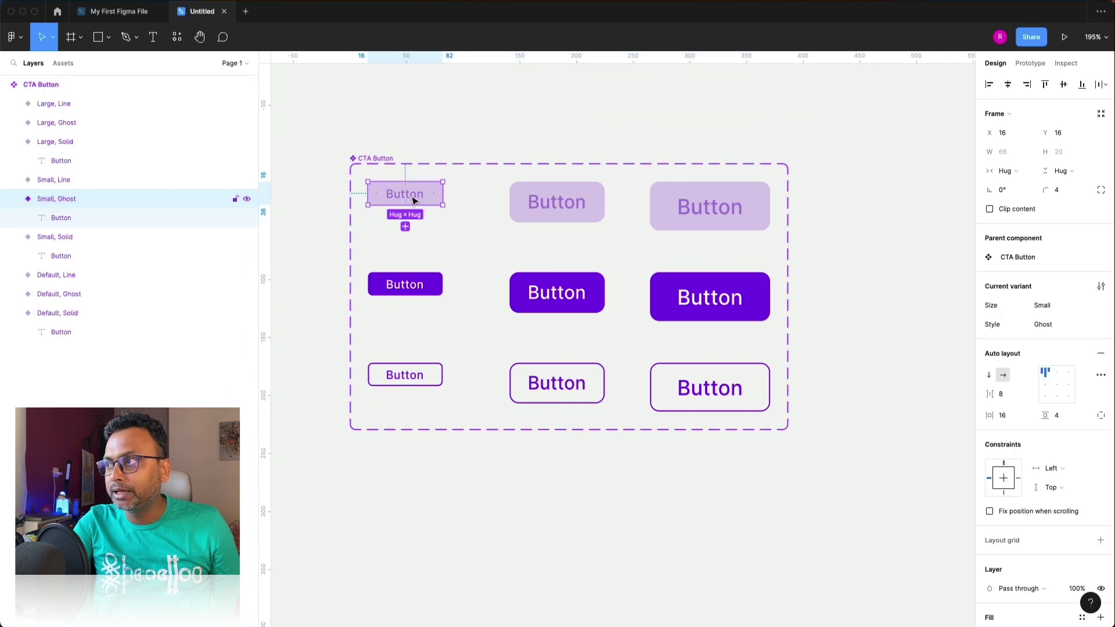
{"action": "double_click", "coordinate": [417, 200]}
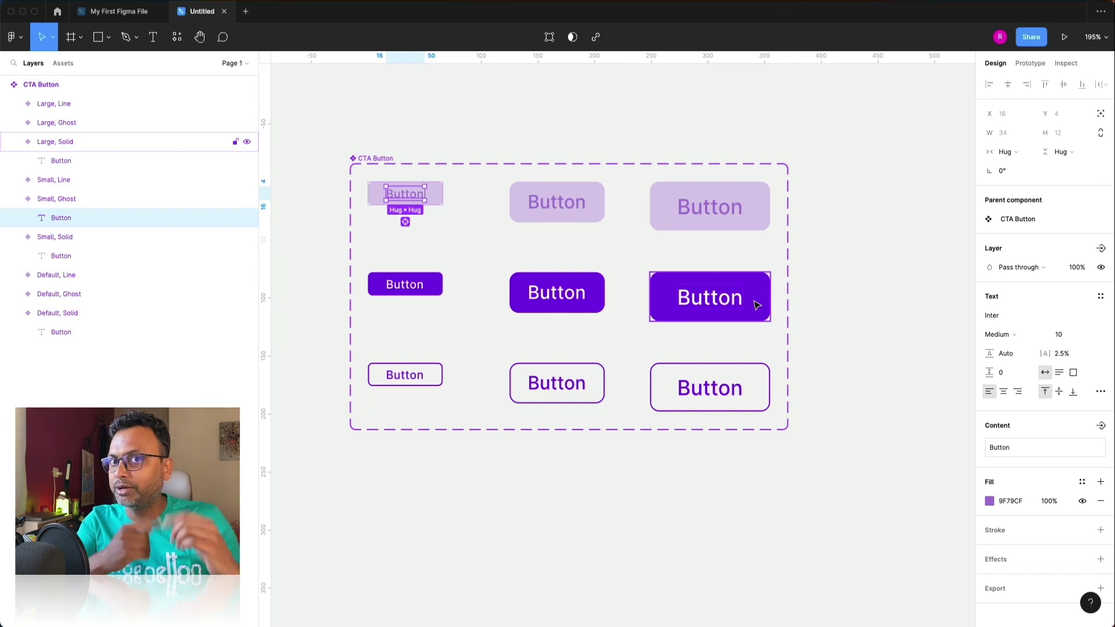
{"action": "left_click", "coordinate": [834, 301]}
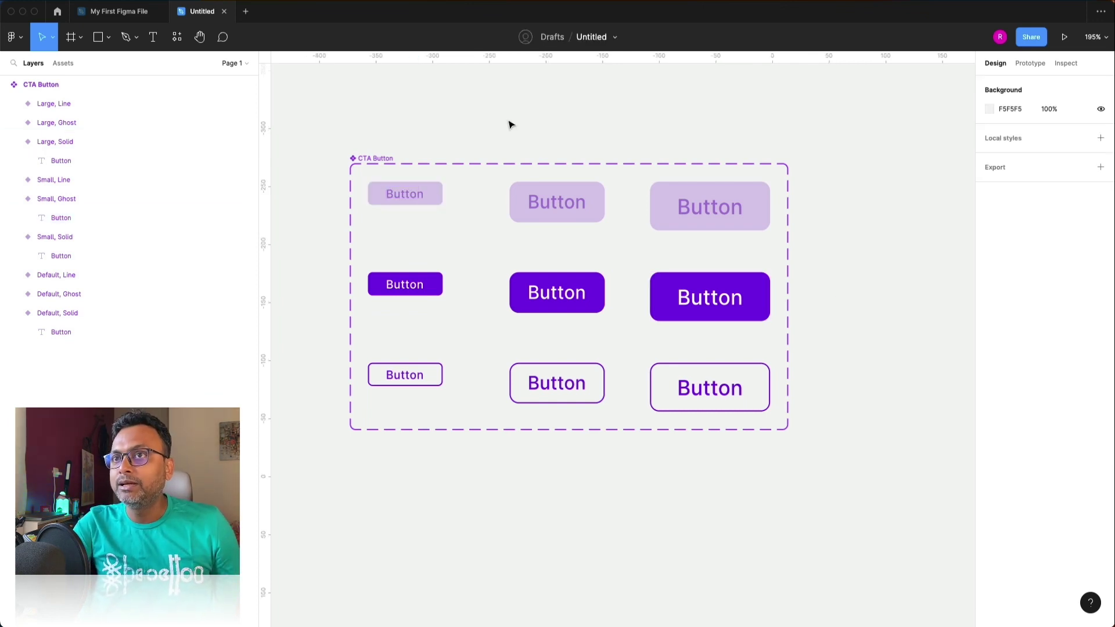
Scroll the canvas right and show the file's list of pages.
{"action": "scroll", "coordinate": [510, 125], "scroll_direction": "right", "scroll_amount": 5}
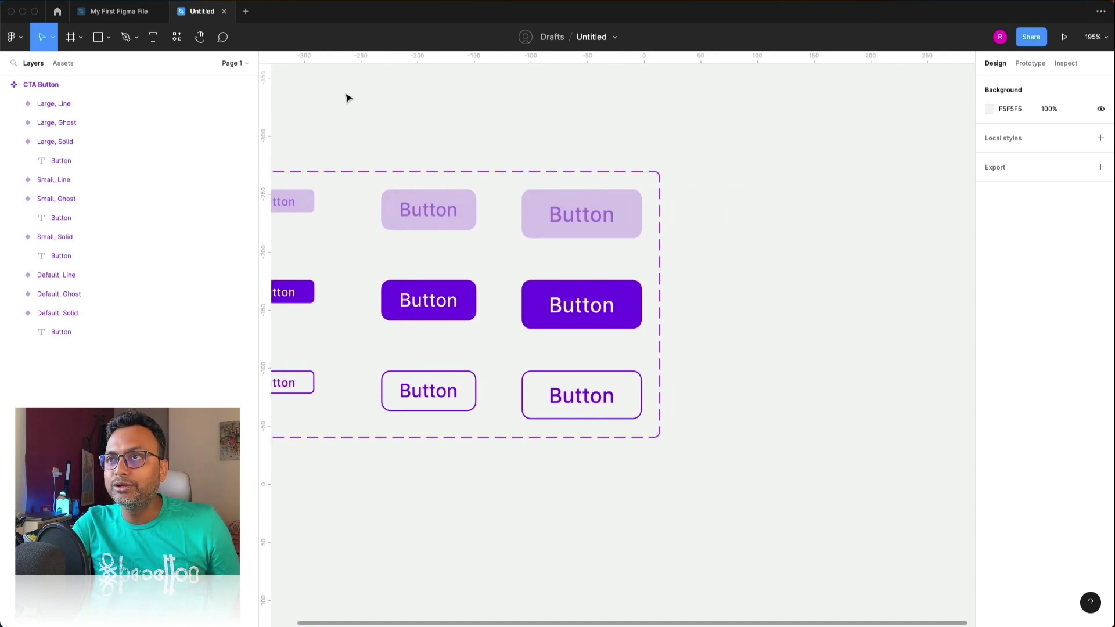
{"action": "scroll", "coordinate": [346, 97], "scroll_direction": "right", "scroll_amount": 3}
{"action": "scroll", "coordinate": [360, 151], "scroll_direction": "right", "scroll_amount": 3}
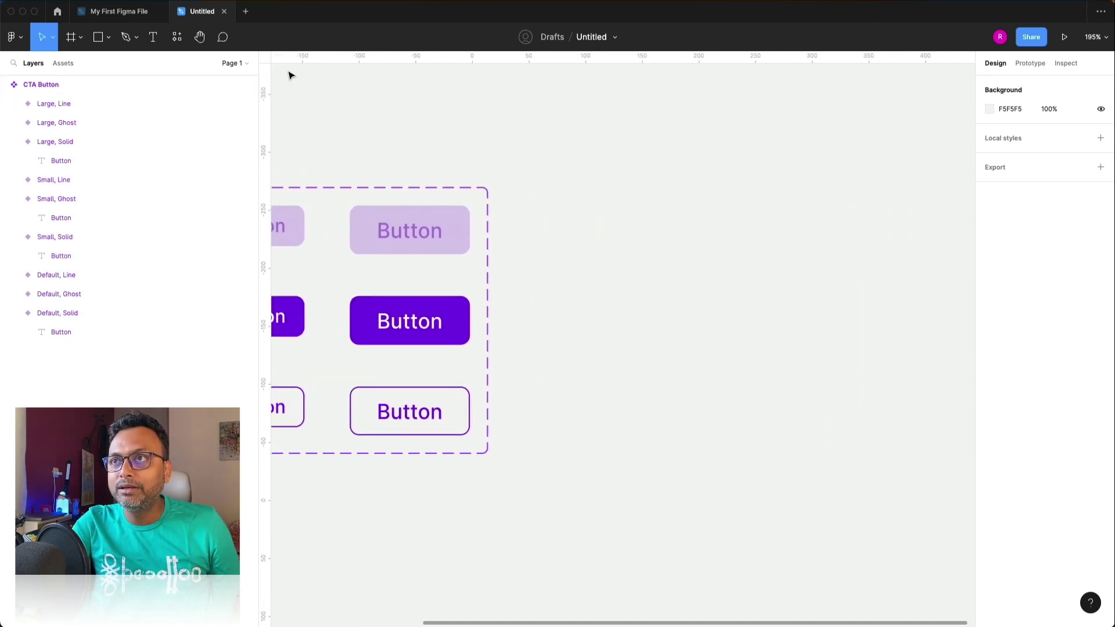
{"action": "left_click", "coordinate": [244, 63]}
Add Page 2 and drag a Button instance from Local components onto its canvas.
{"action": "left_click", "coordinate": [242, 85]}
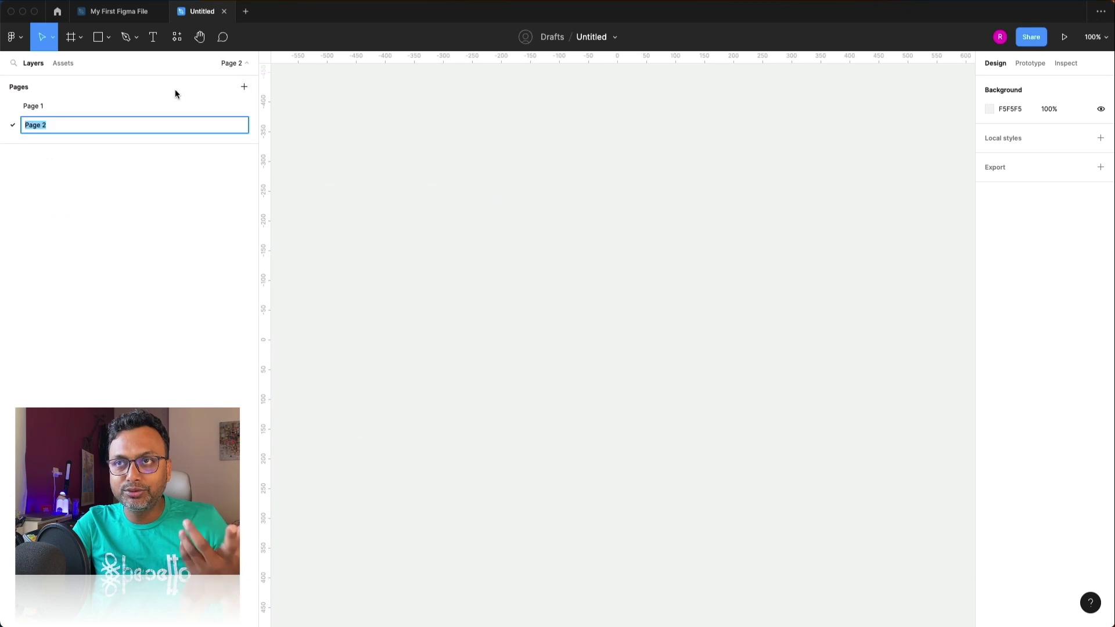
{"action": "left_click", "coordinate": [67, 64]}
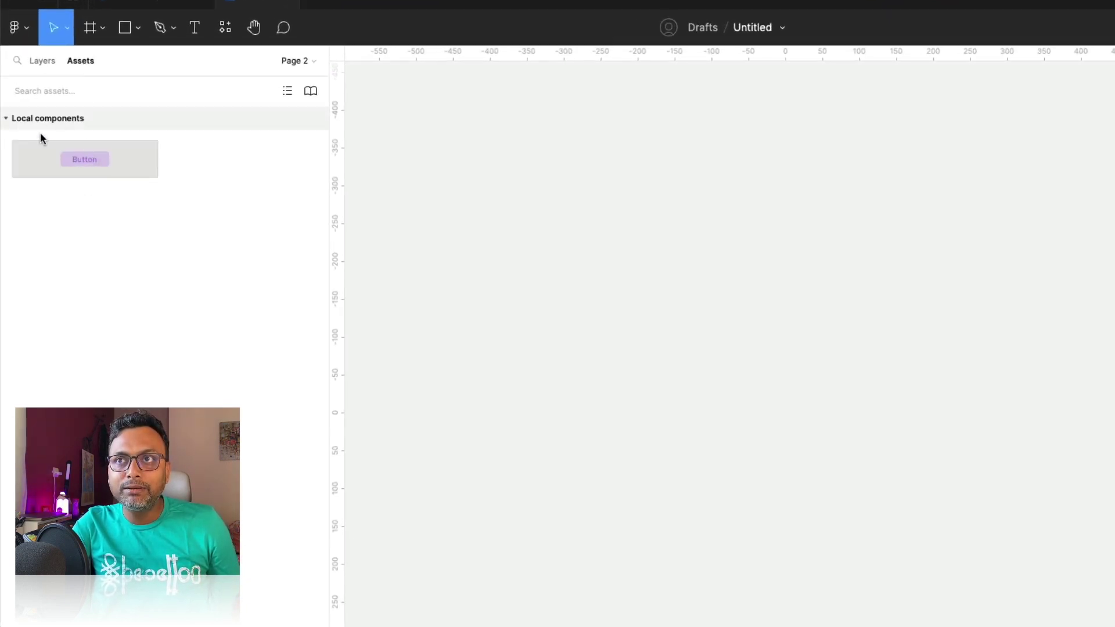
{"action": "left_click_drag", "start_coordinate": [95, 158], "coordinate": [779, 336]}
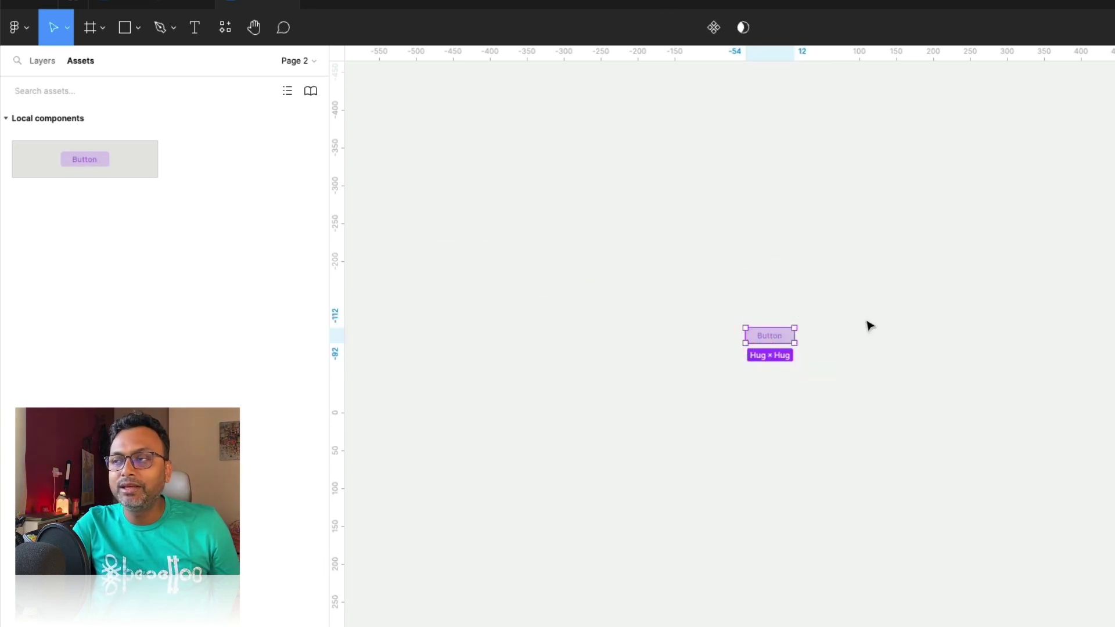
{"action": "scroll", "coordinate": [810, 284], "scroll_direction": "up", "scroll_amount": 5}
{"action": "scroll", "coordinate": [809, 281], "scroll_direction": "left", "scroll_amount": 3}
{"action": "scroll", "coordinate": [809, 281], "scroll_direction": "down", "scroll_amount": 1}
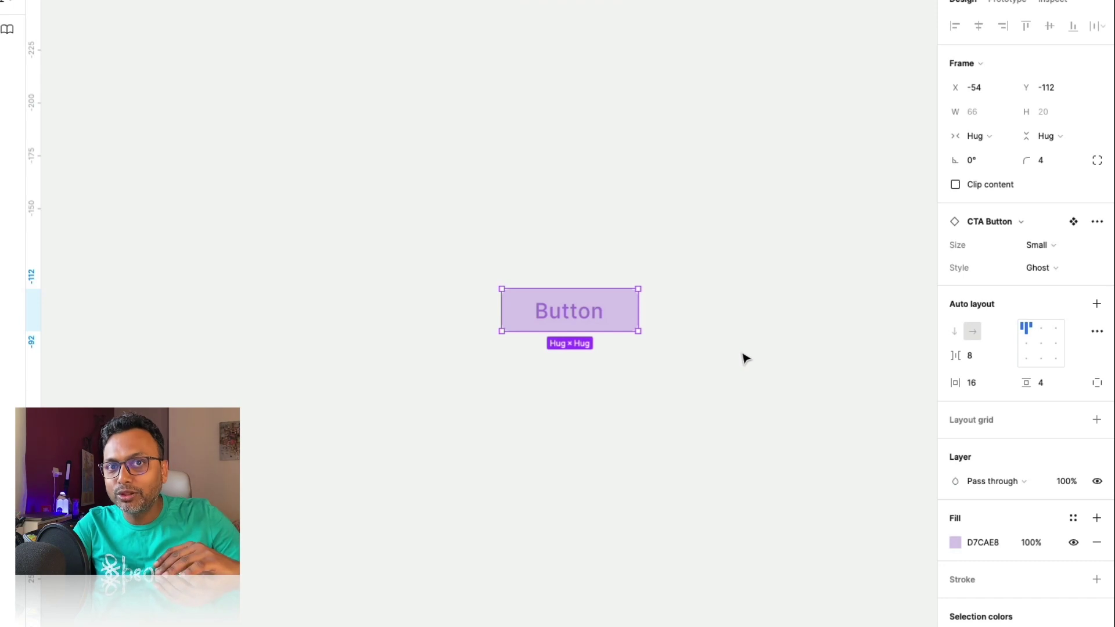
Switch the CTA Button instance to Large size and Line style.
{"action": "left_click", "coordinate": [1053, 246]}
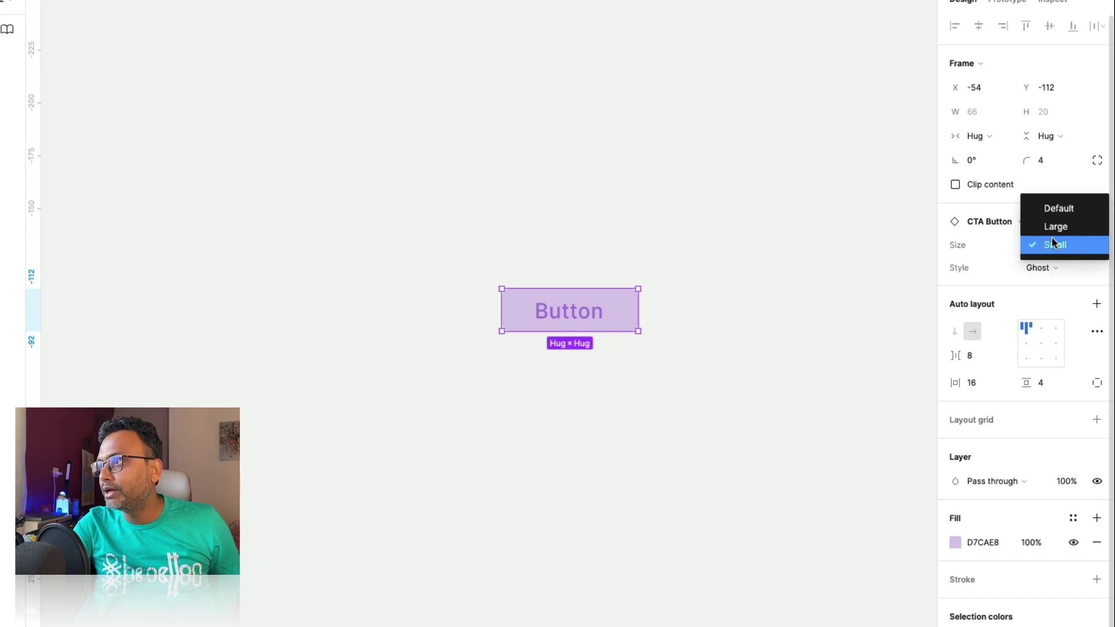
{"action": "left_click", "coordinate": [1054, 227]}
{"action": "left_click", "coordinate": [1055, 267]}
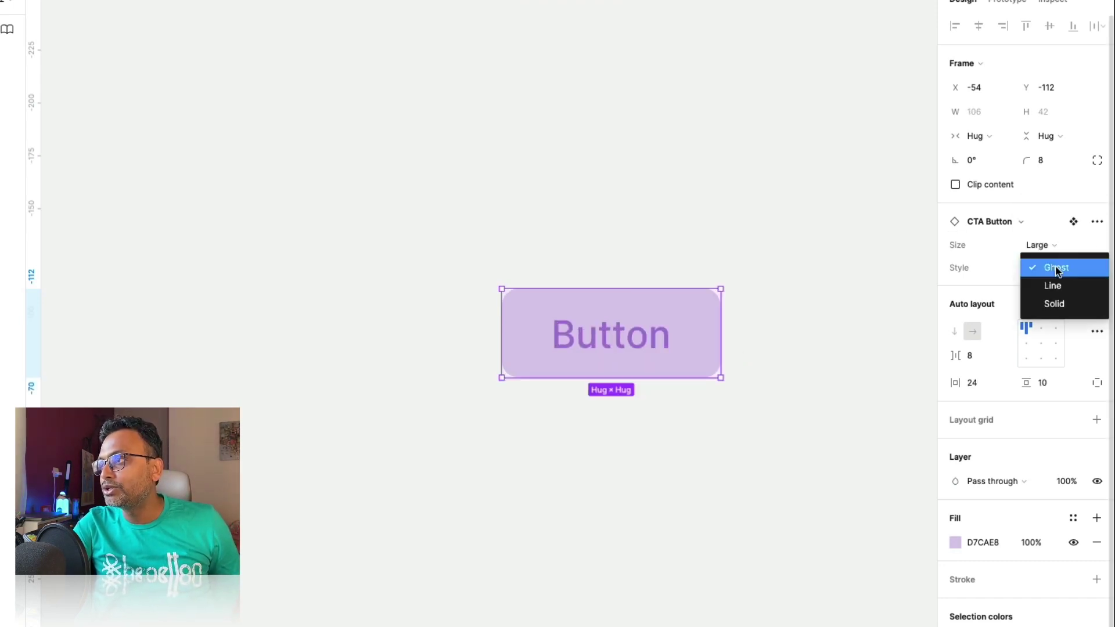
{"action": "left_click", "coordinate": [1055, 285]}
{"action": "left_click", "coordinate": [820, 449]}
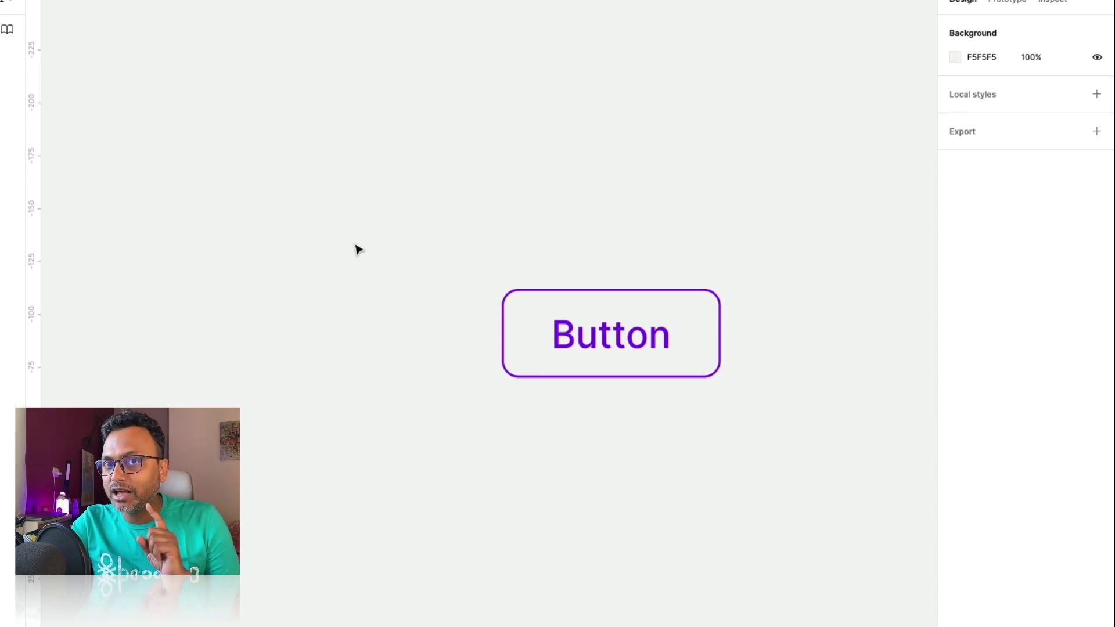
{"action": "left_click", "coordinate": [625, 366]}
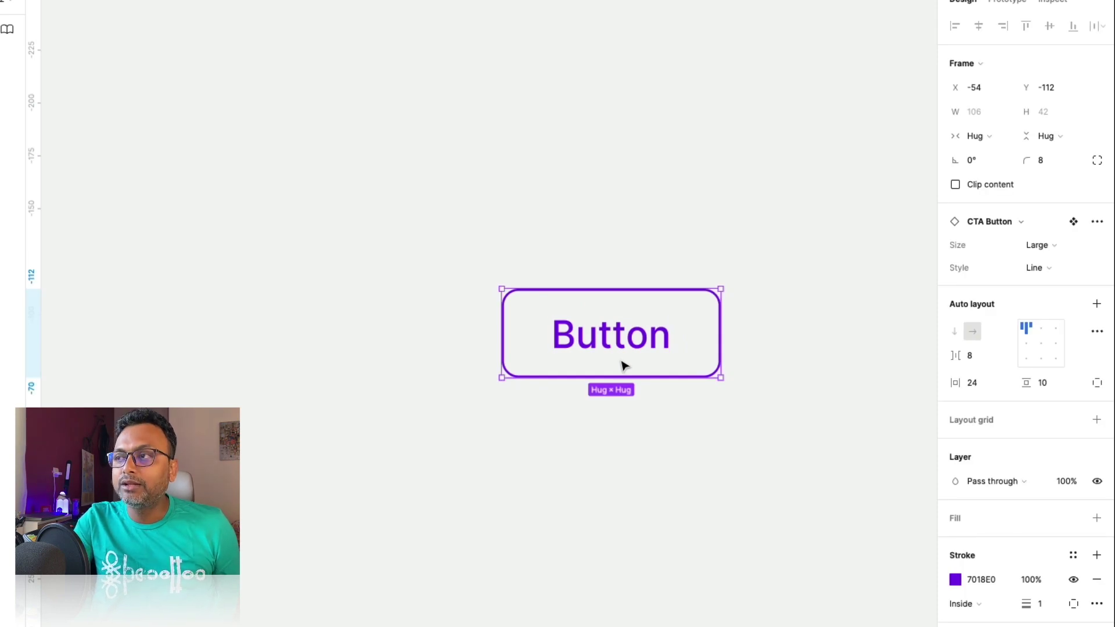
Return to Page 1, deselect the Default, Ghost variant, and scroll to empty canvas on the right.
{"action": "left_click", "coordinate": [33, 61]}
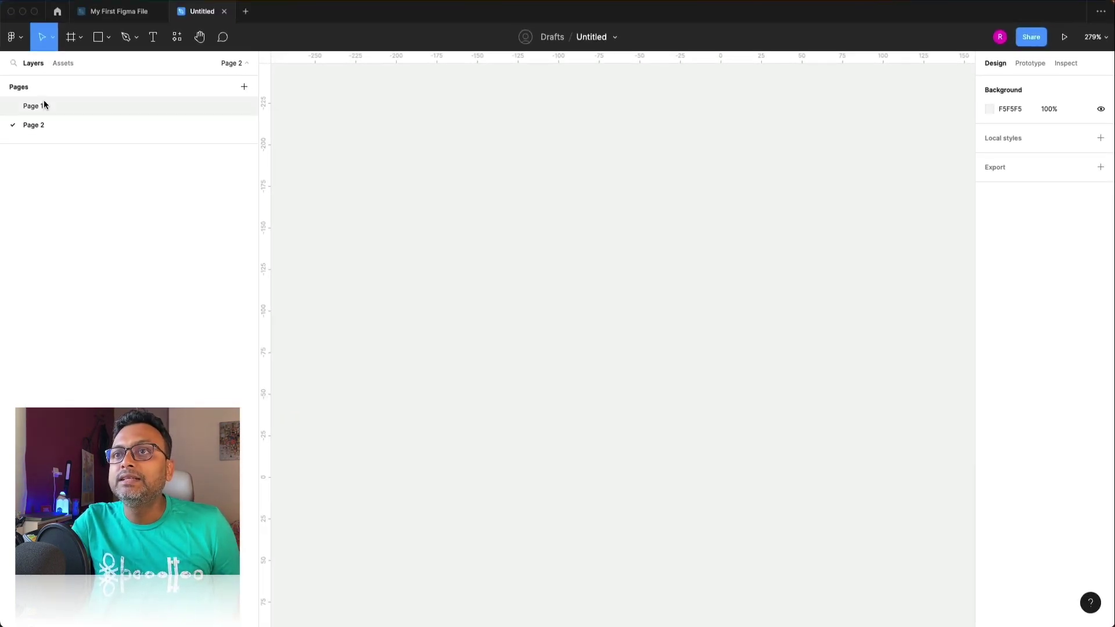
{"action": "left_click", "coordinate": [43, 104]}
{"action": "scroll", "coordinate": [448, 229], "scroll_direction": "down", "scroll_amount": 5}
{"action": "left_click", "coordinate": [505, 229]}
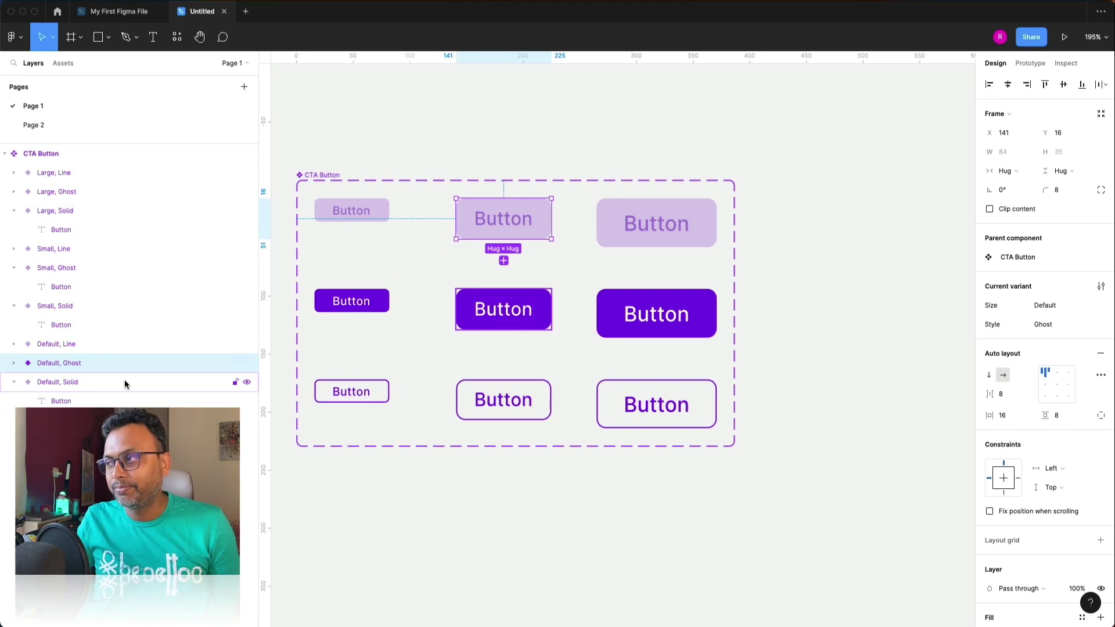
{"action": "left_click", "coordinate": [460, 125]}
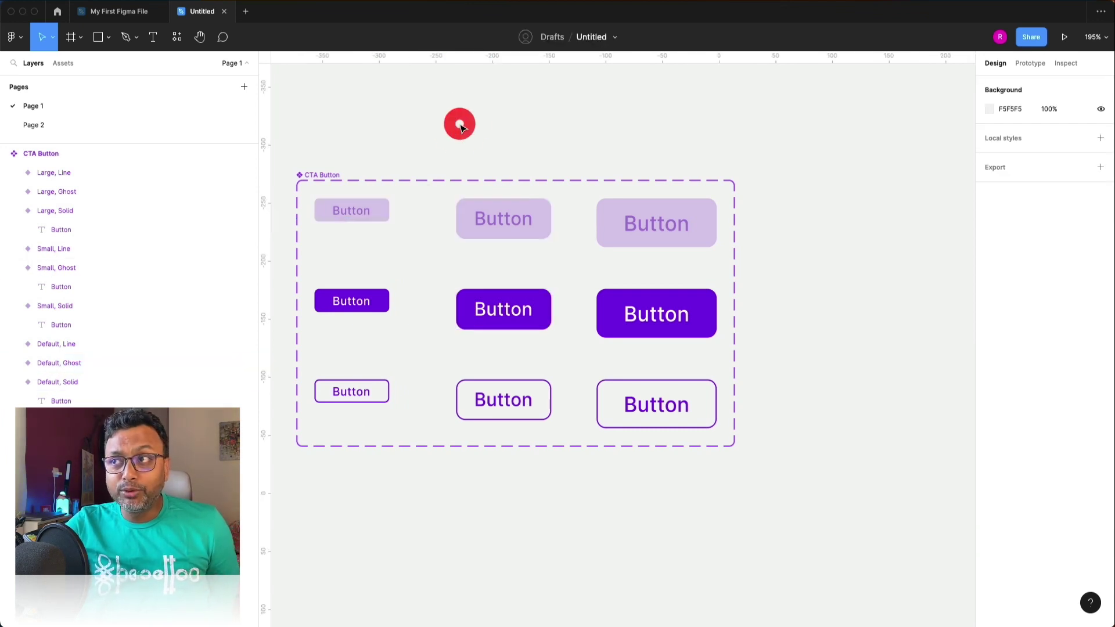
{"action": "scroll", "coordinate": [462, 128], "scroll_direction": "right", "scroll_amount": 8}
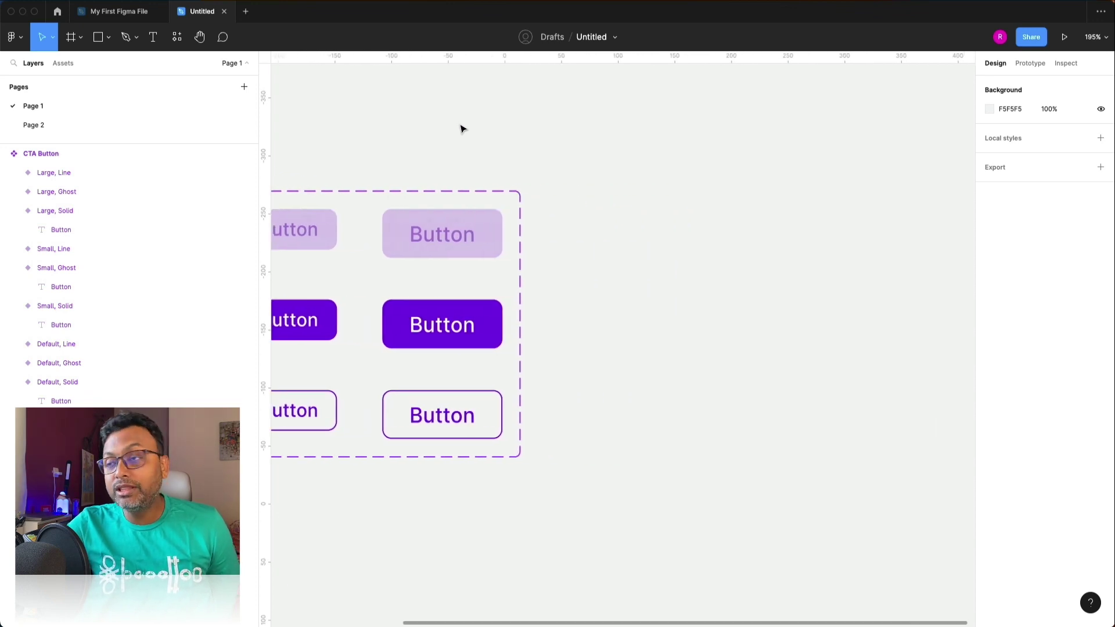
{"action": "scroll", "coordinate": [462, 128], "scroll_direction": "left", "scroll_amount": 8}
{"action": "scroll", "coordinate": [462, 128], "scroll_direction": "down", "scroll_amount": 3}
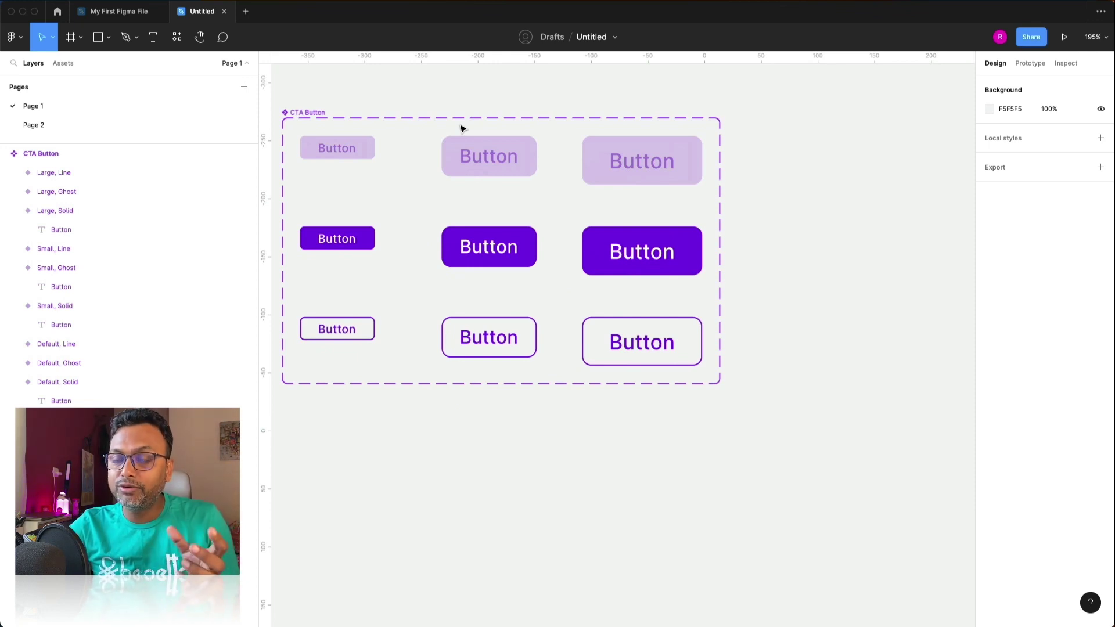
{"action": "scroll", "coordinate": [462, 128], "scroll_direction": "right", "scroll_amount": 10}
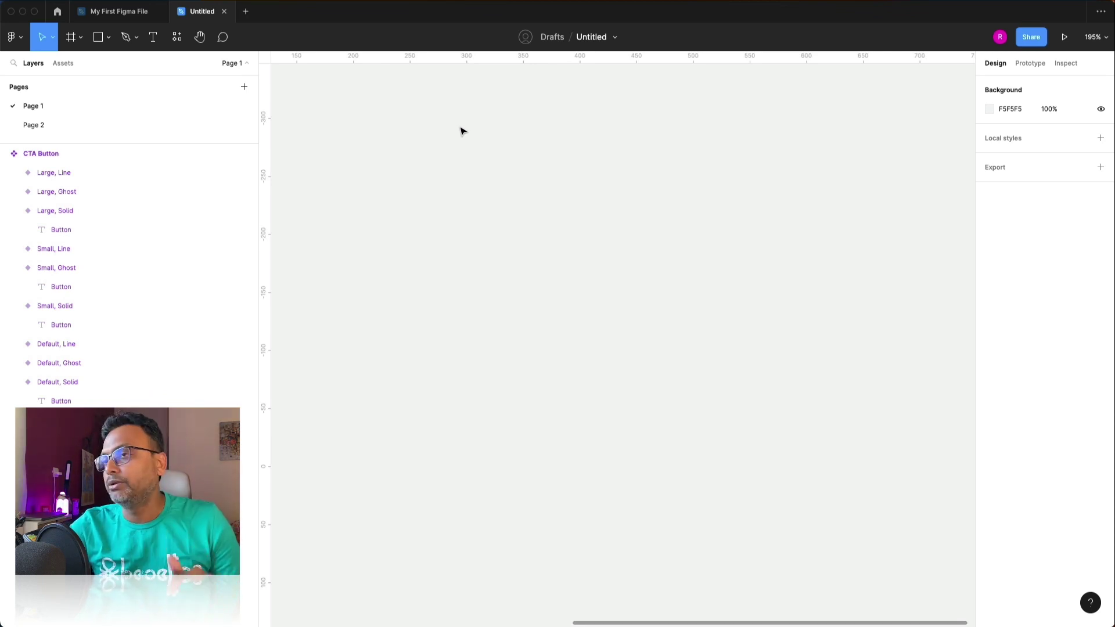
{"action": "scroll", "coordinate": [485, 219], "scroll_direction": "up", "scroll_amount": 2}
{"action": "scroll", "coordinate": [487, 220], "scroll_direction": "right", "scroll_amount": 1}
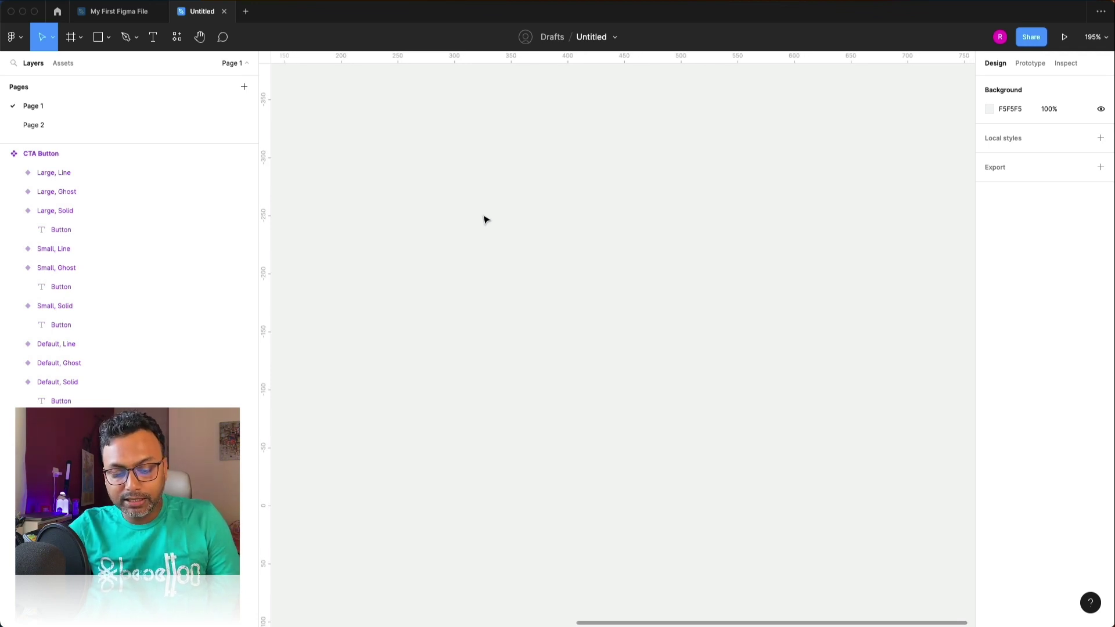
Add a black 'Button' text layer on the empty canvas.
{"action": "key", "text": "t"}
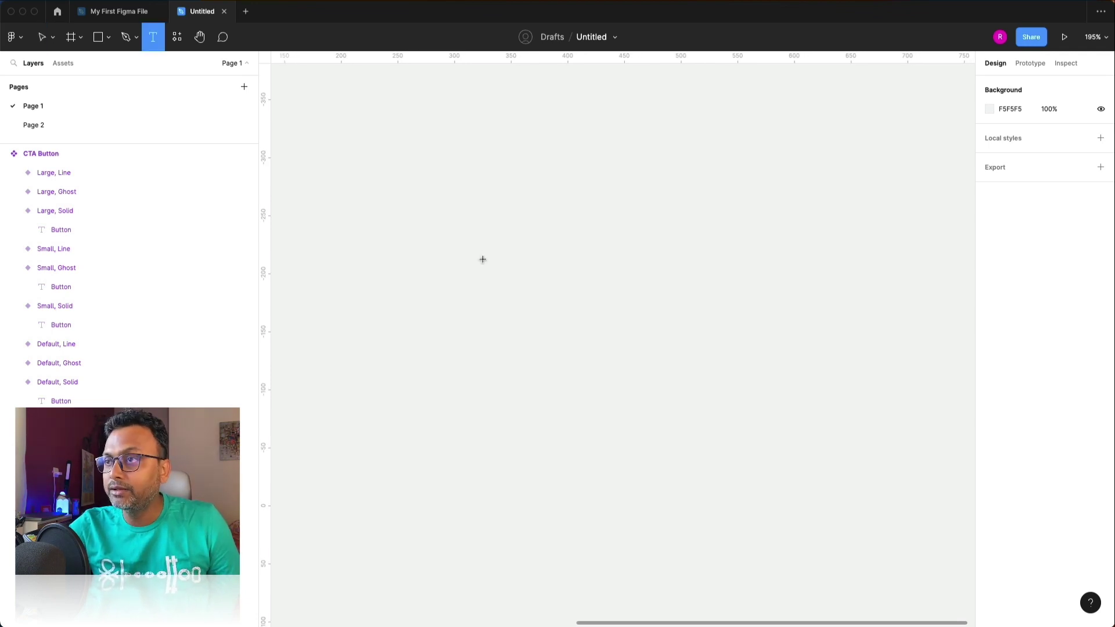
{"action": "left_click", "coordinate": [483, 259]}
{"action": "type", "text": "Button"}
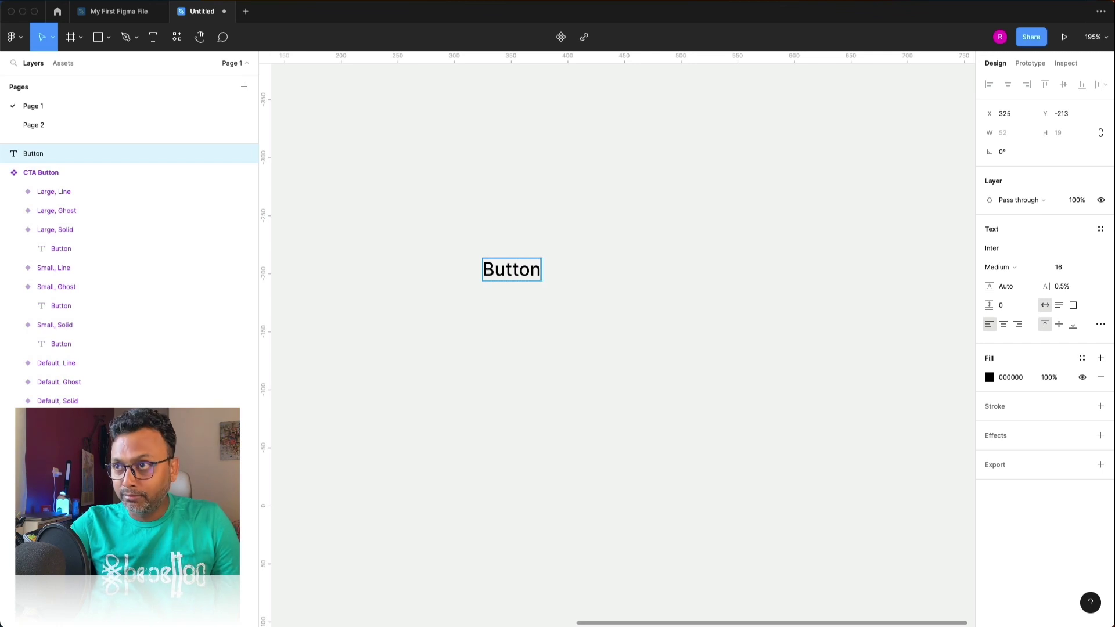
{"action": "key", "text": "Escape"}
{"action": "left_click", "coordinate": [618, 229]}
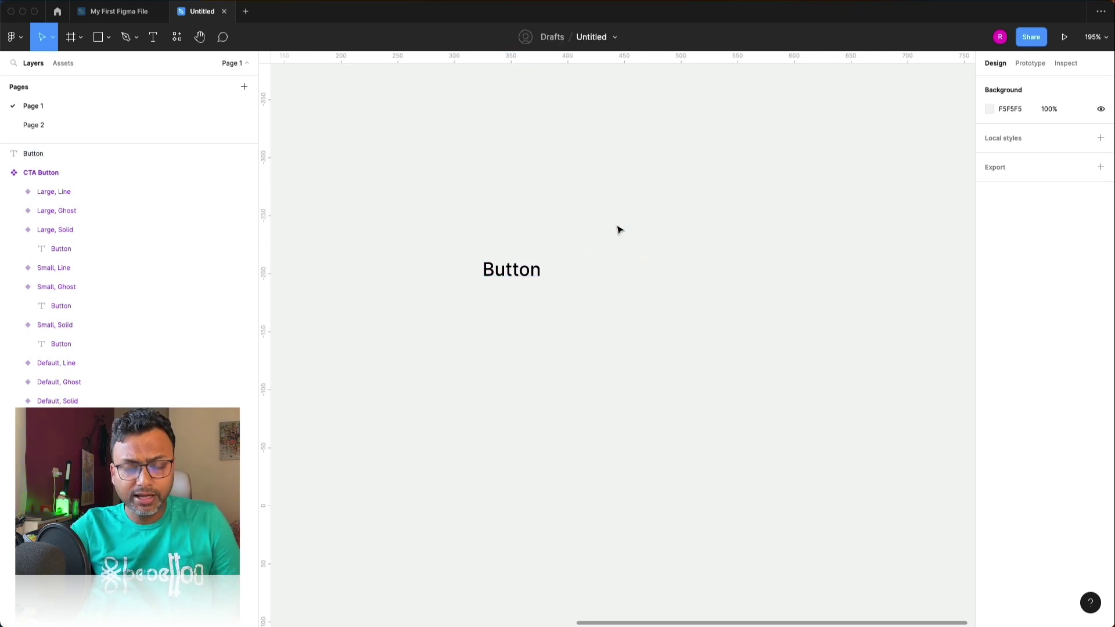
Run the Streamline Icons plugin from Resources > Plugins.
{"action": "left_click", "coordinate": [178, 38]}
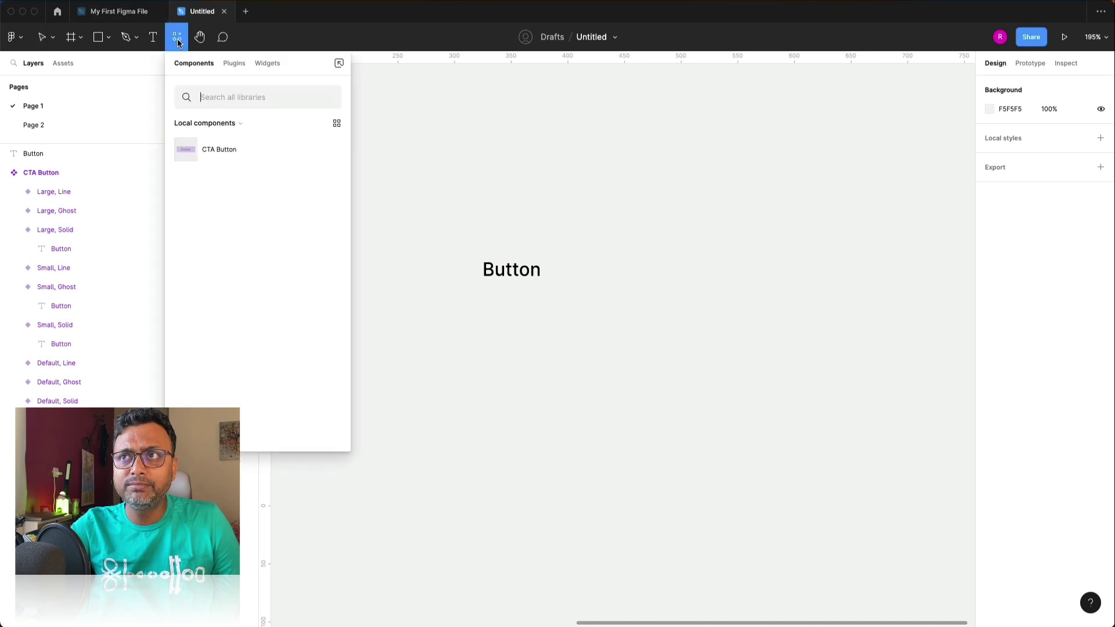
{"action": "left_click", "coordinate": [229, 64]}
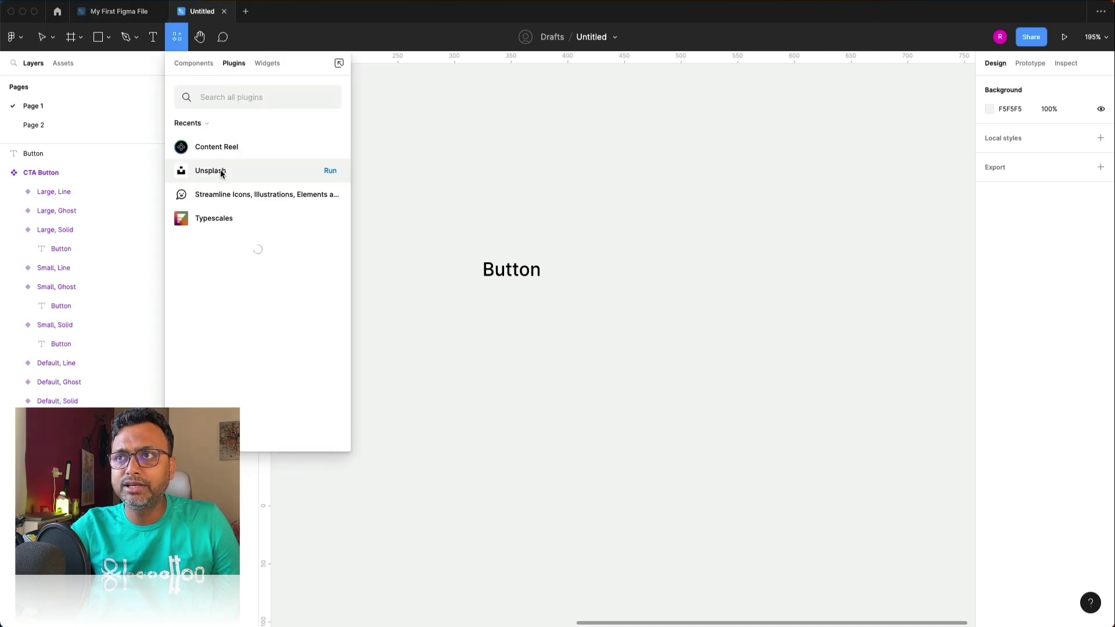
{"action": "left_click", "coordinate": [218, 193]}
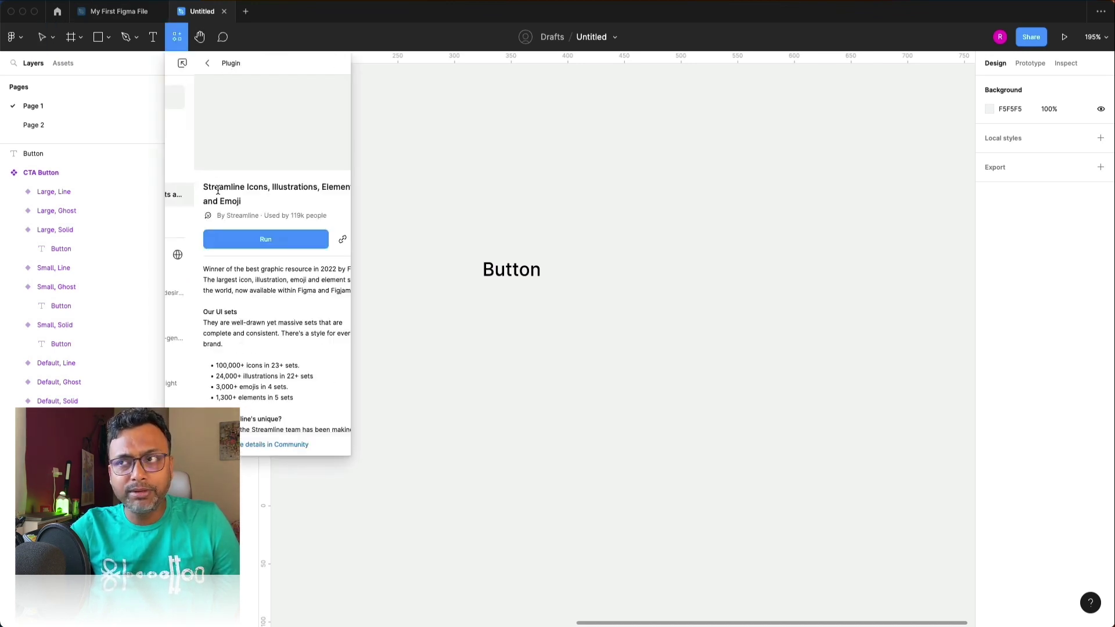
{"action": "left_click", "coordinate": [253, 242]}
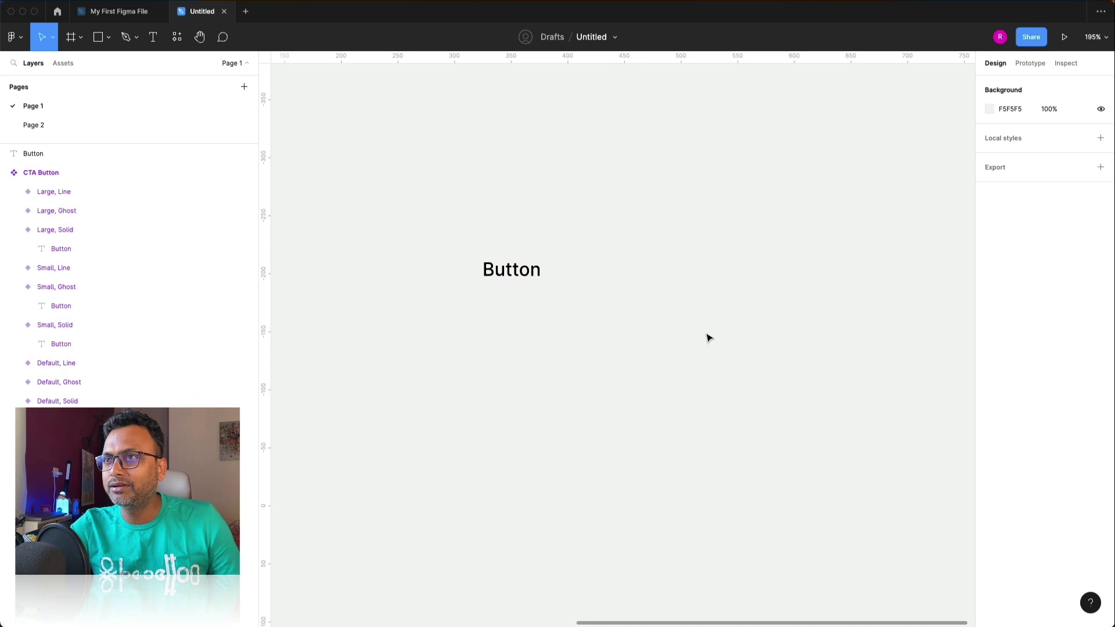
{"action": "key", "text": "super+alt+p"}
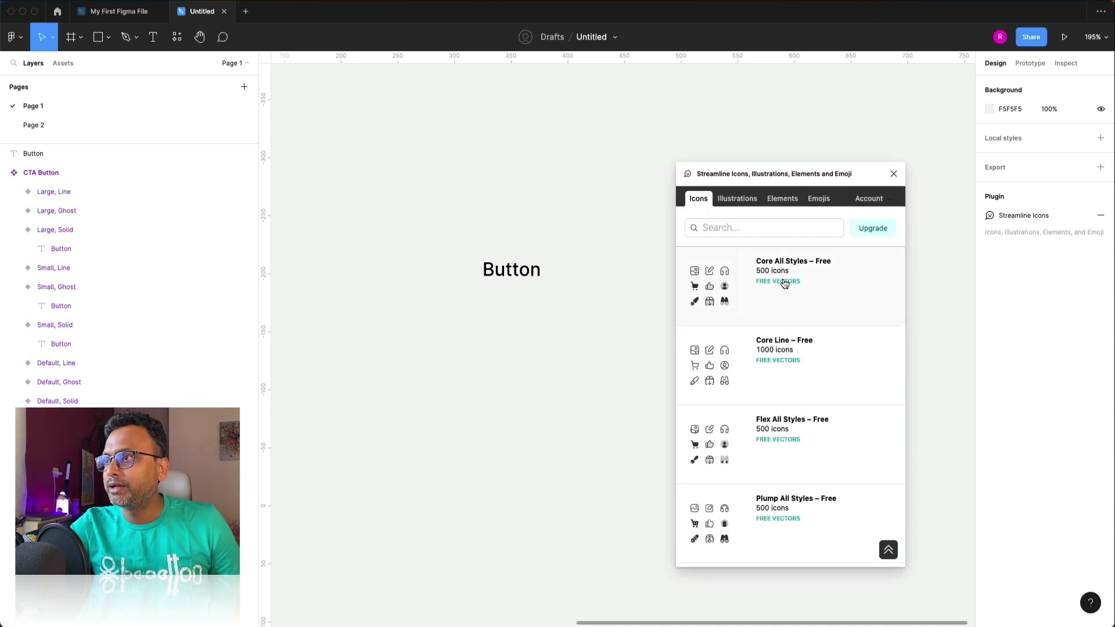
Drag the Interface Arrows Down icon from Core Line – Free onto the canvas.
{"action": "left_click", "coordinate": [784, 349]}
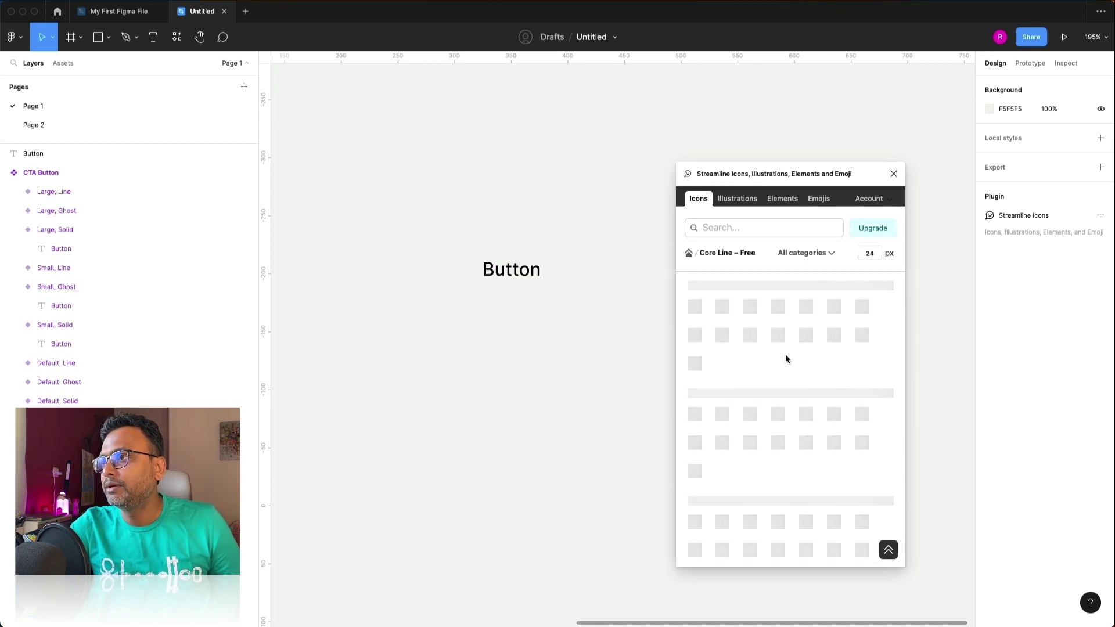
{"action": "scroll", "coordinate": [787, 405], "scroll_direction": "down", "scroll_amount": 10}
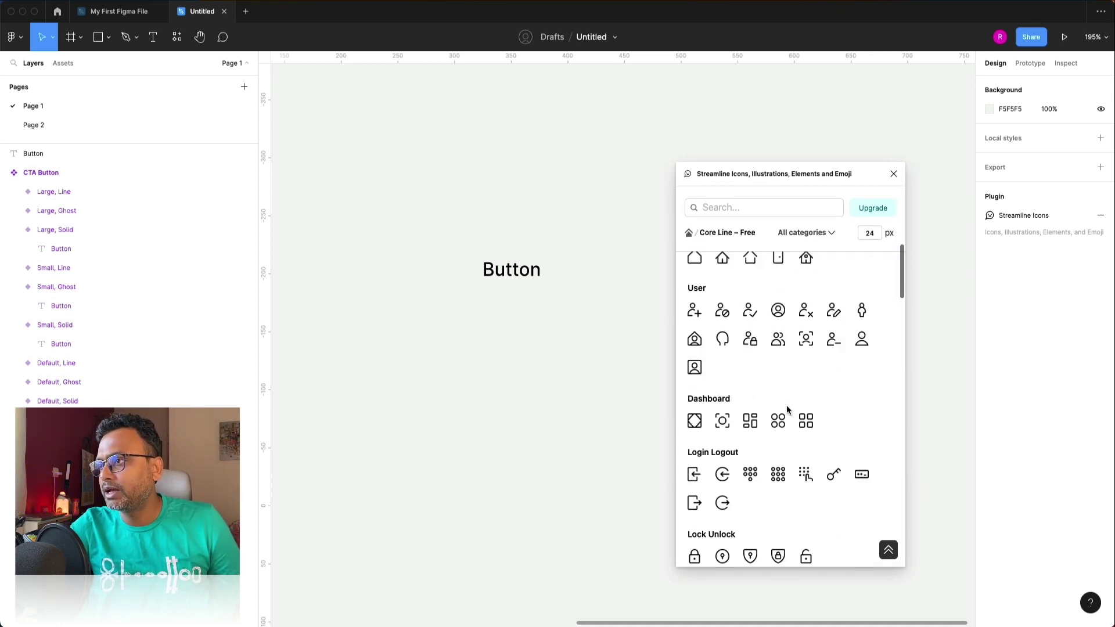
{"action": "scroll", "coordinate": [786, 406], "scroll_direction": "down", "scroll_amount": 15}
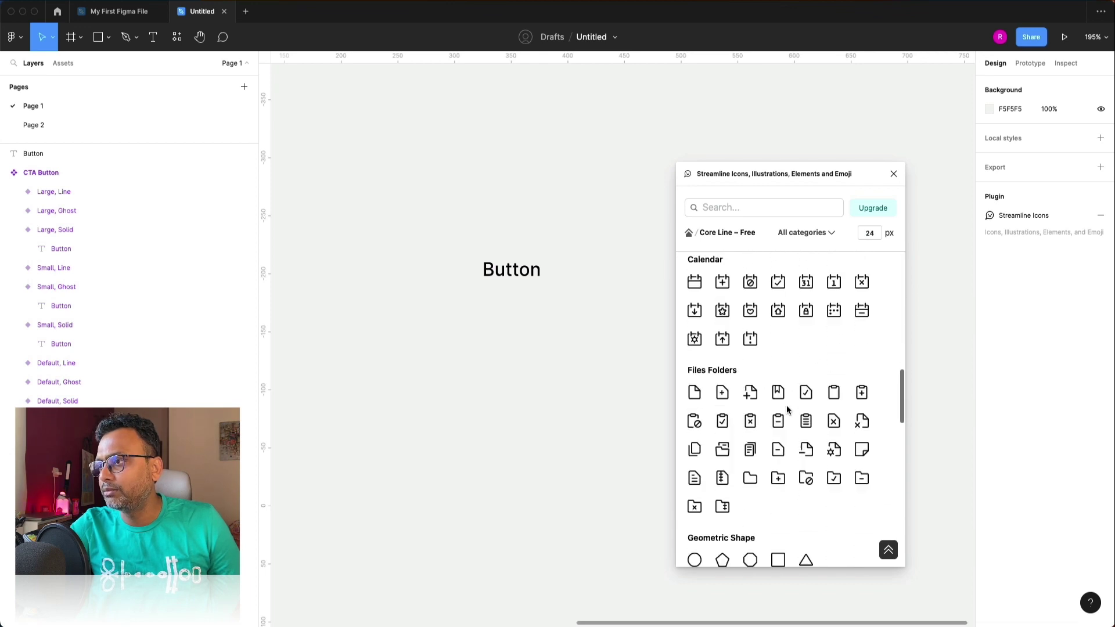
{"action": "scroll", "coordinate": [786, 405], "scroll_direction": "down", "scroll_amount": 10}
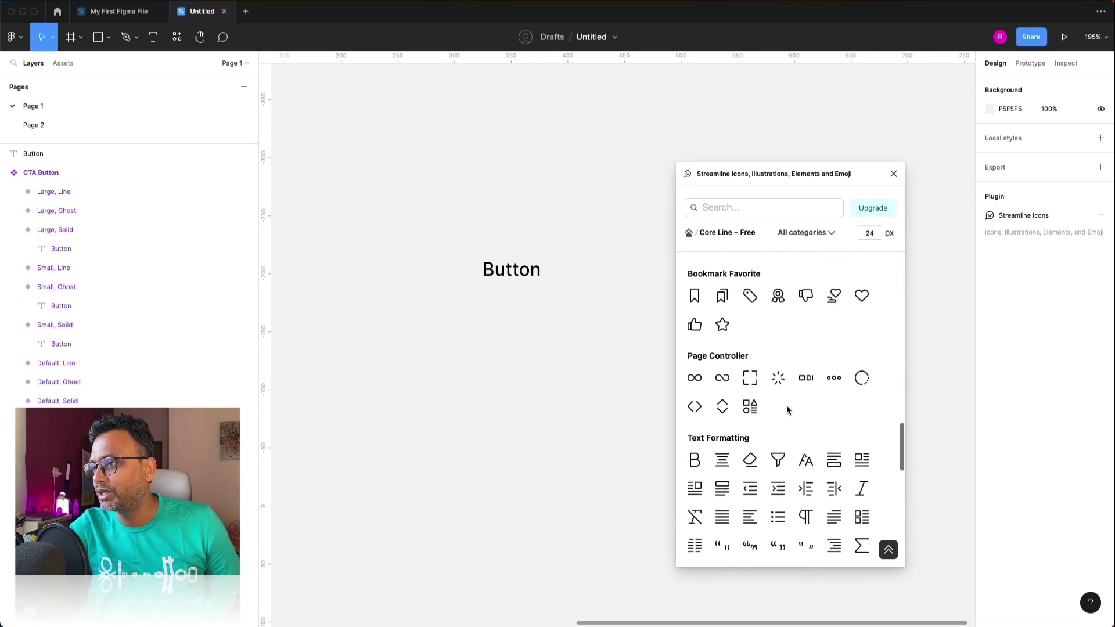
{"action": "scroll", "coordinate": [788, 409], "scroll_direction": "down", "scroll_amount": 6}
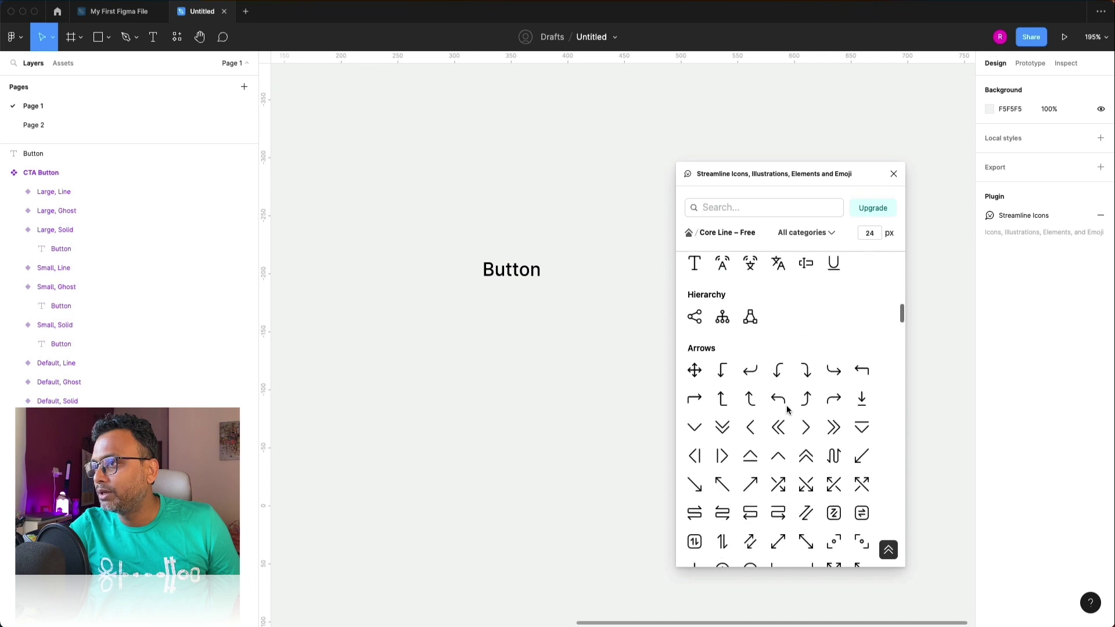
{"action": "scroll", "coordinate": [788, 409], "scroll_direction": "down", "scroll_amount": 3}
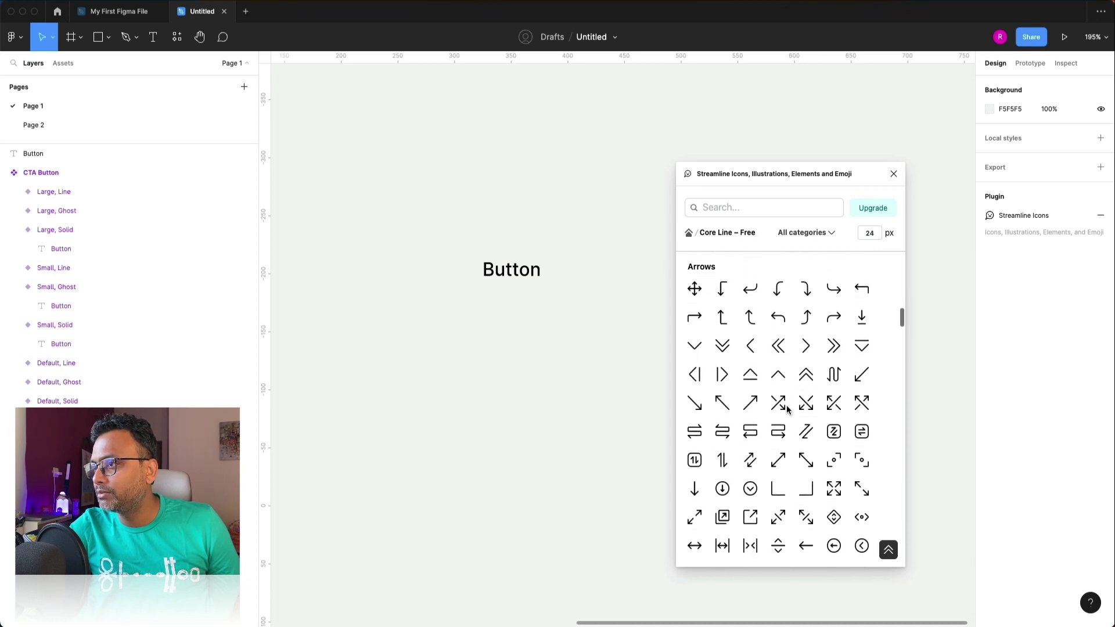
{"action": "scroll", "coordinate": [788, 410], "scroll_direction": "down", "scroll_amount": 4}
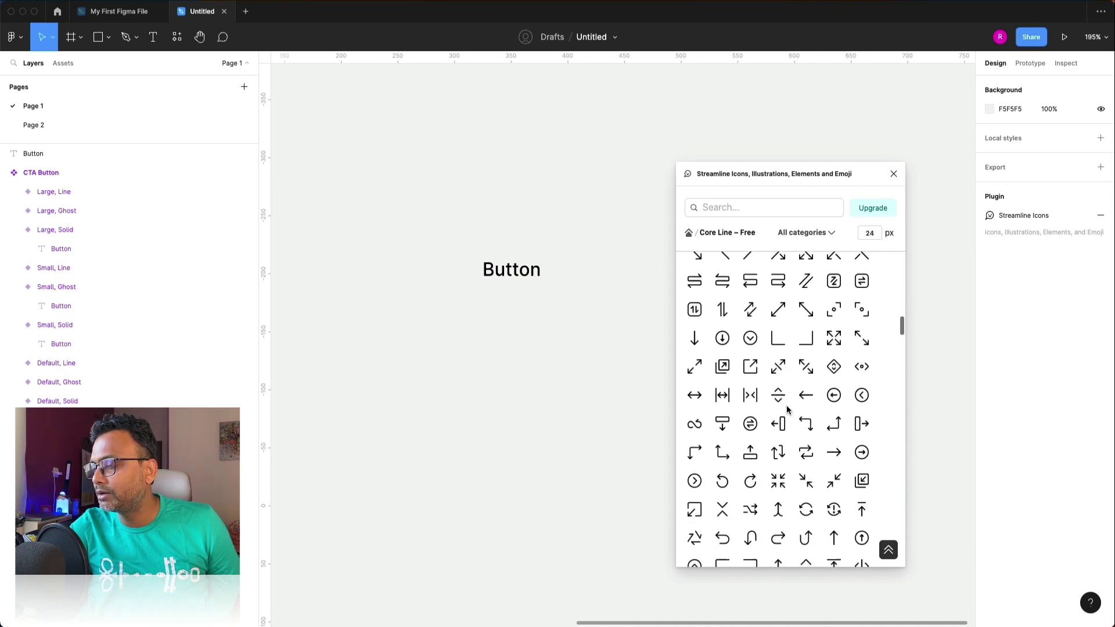
{"action": "scroll", "coordinate": [787, 409], "scroll_direction": "up", "scroll_amount": 2}
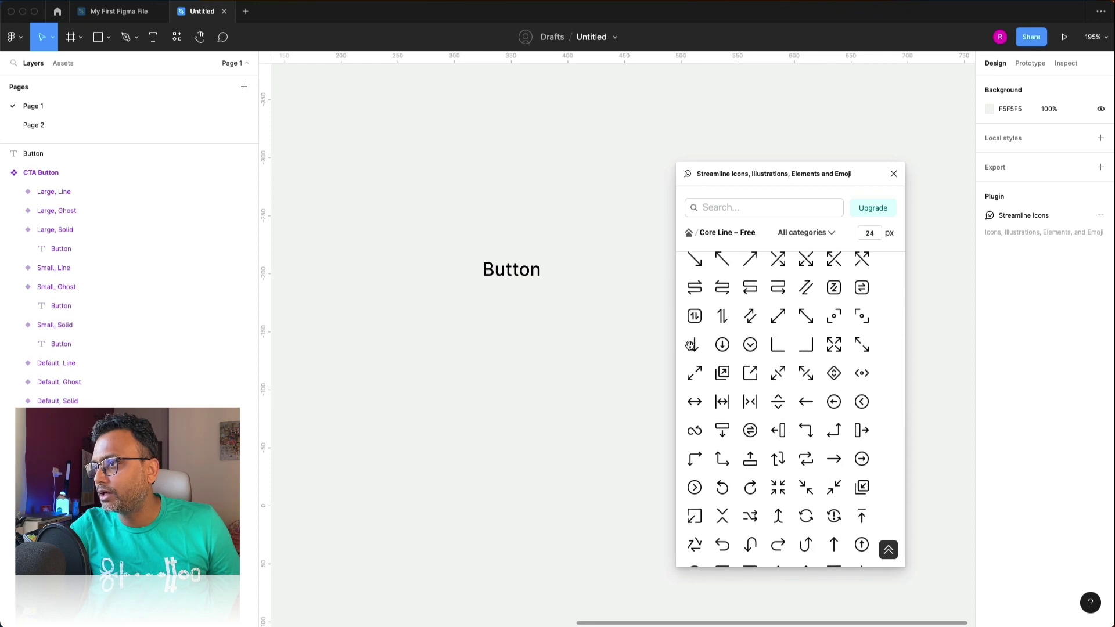
{"action": "left_click_drag", "start_coordinate": [691, 346], "coordinate": [602, 376]}
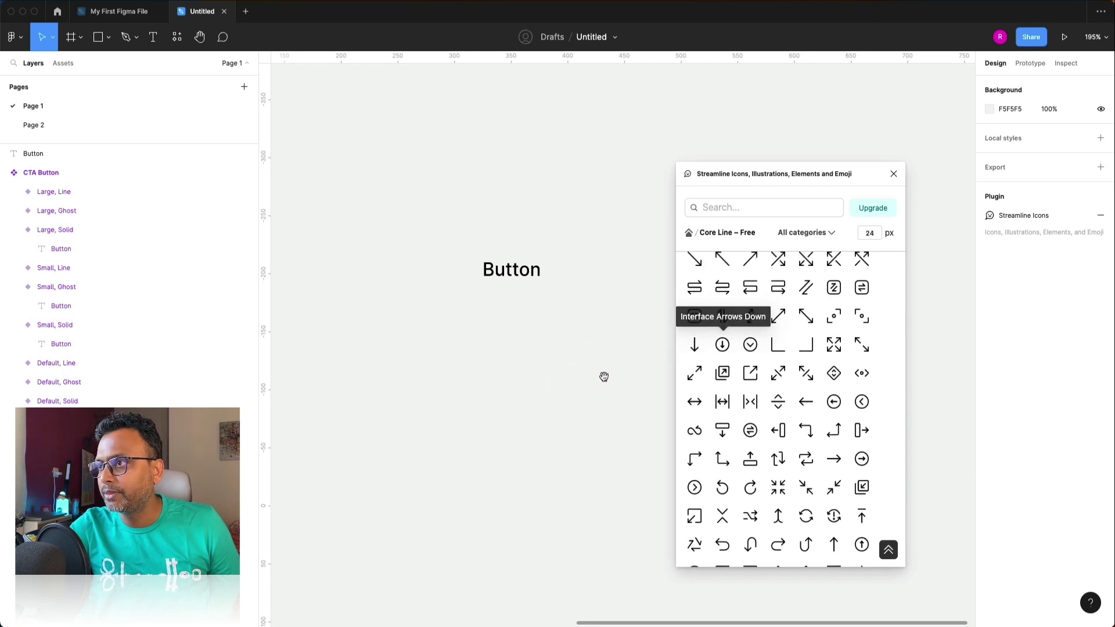
{"action": "scroll", "coordinate": [604, 378], "scroll_direction": "up", "scroll_amount": 5}
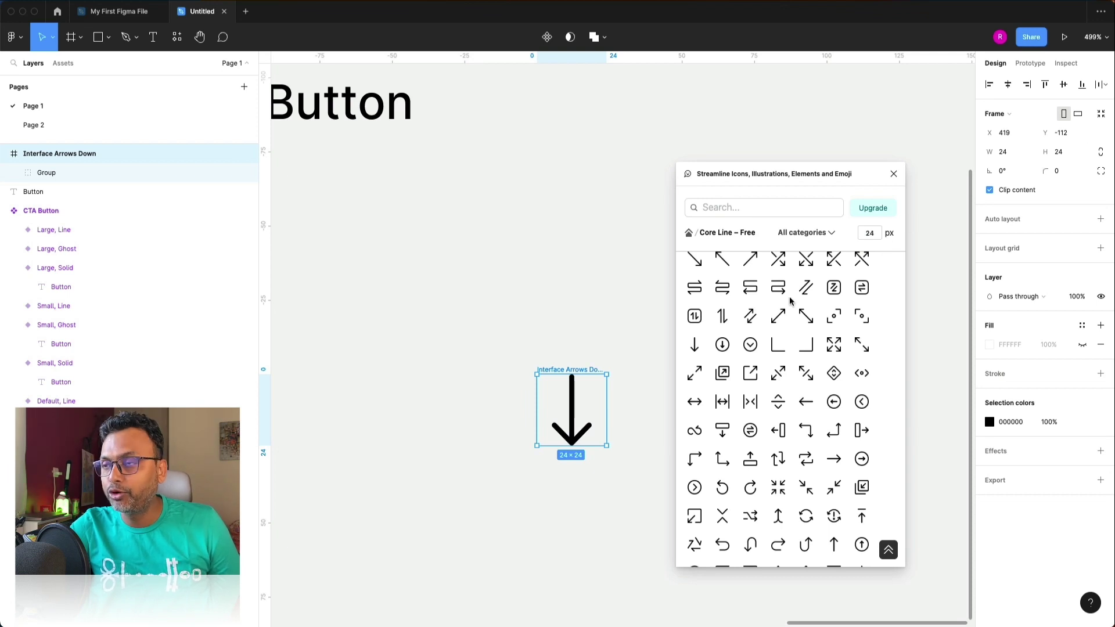
Rotate the arrow group 90° so it points right.
{"action": "left_click", "coordinate": [574, 416]}
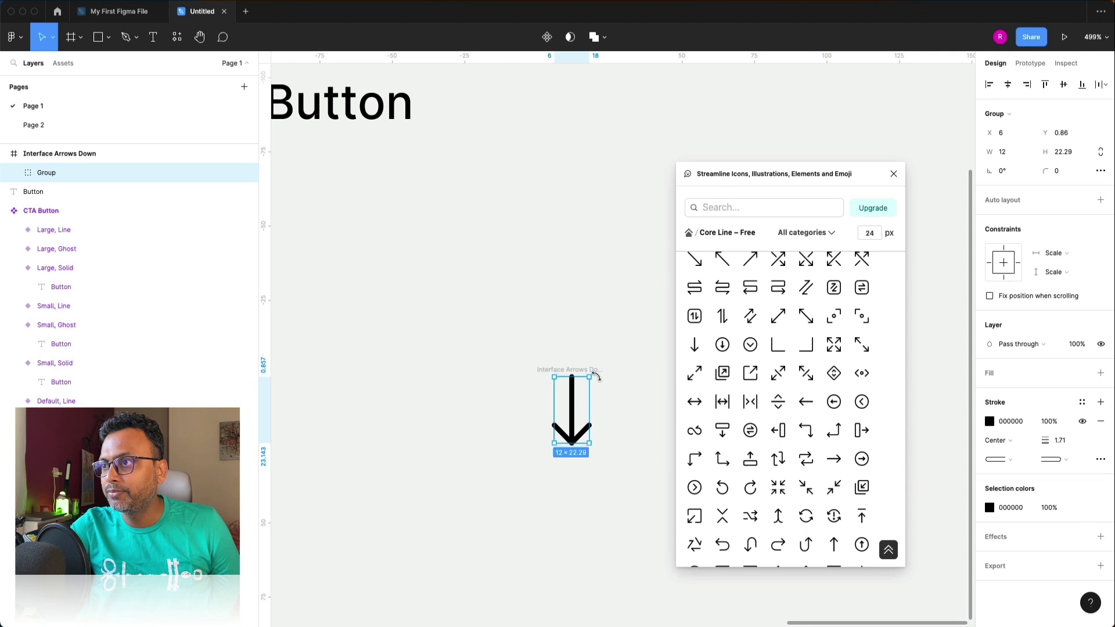
{"action": "left_click_drag", "start_coordinate": [601, 375], "coordinate": [558, 400]}
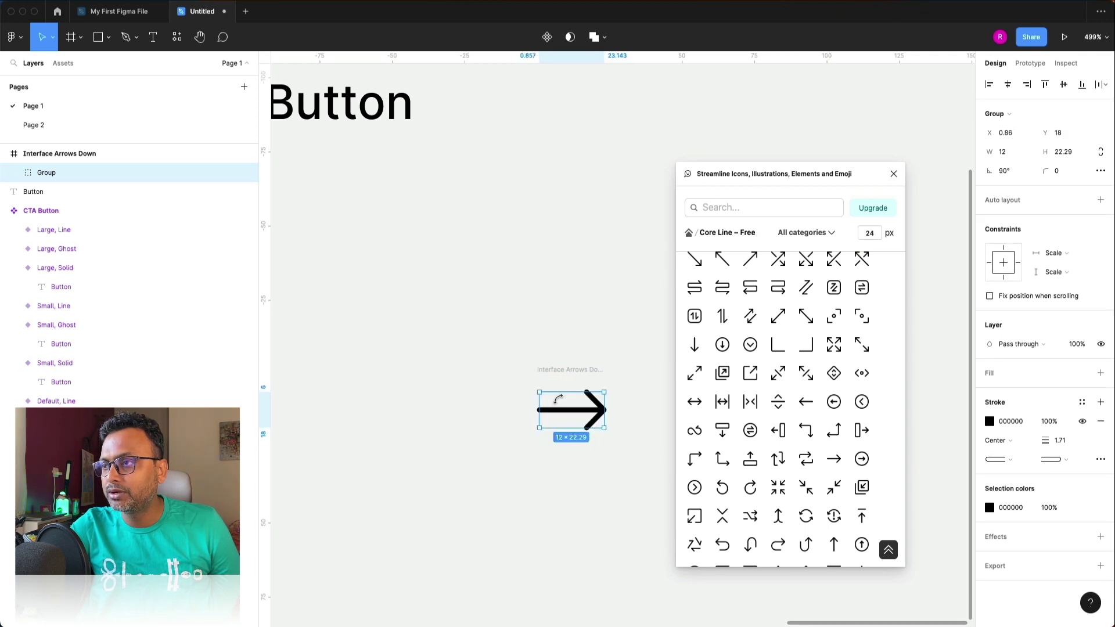
{"action": "left_click", "coordinate": [575, 306]}
{"action": "left_click", "coordinate": [571, 370]}
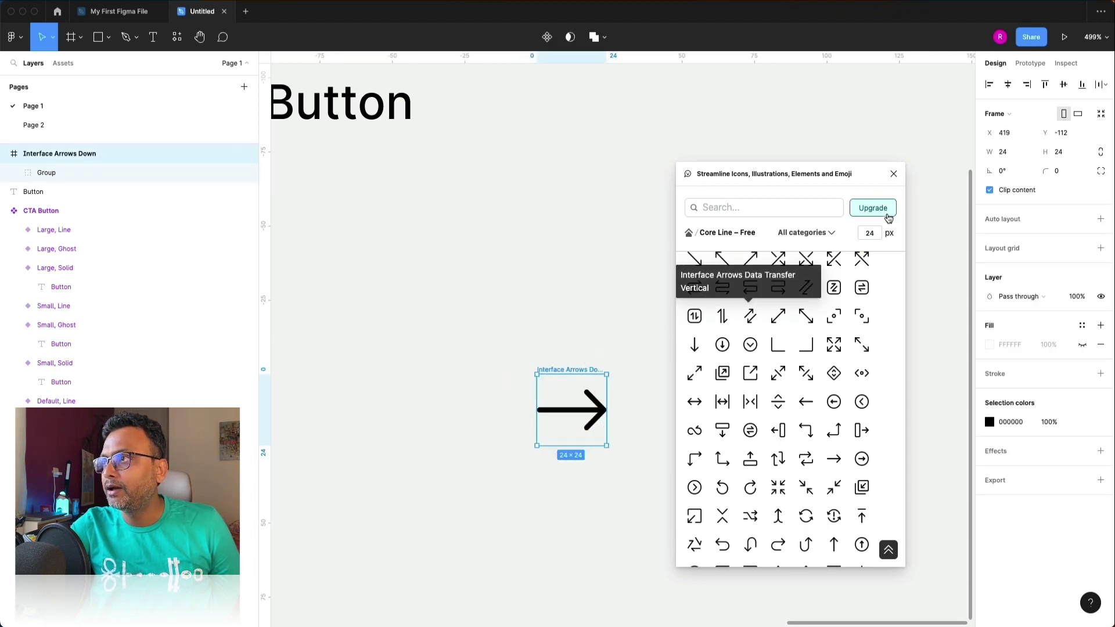
Rename the icon frame to 'Arrows Down' by deleting 'Interface'.
{"action": "double_click", "coordinate": [41, 159]}
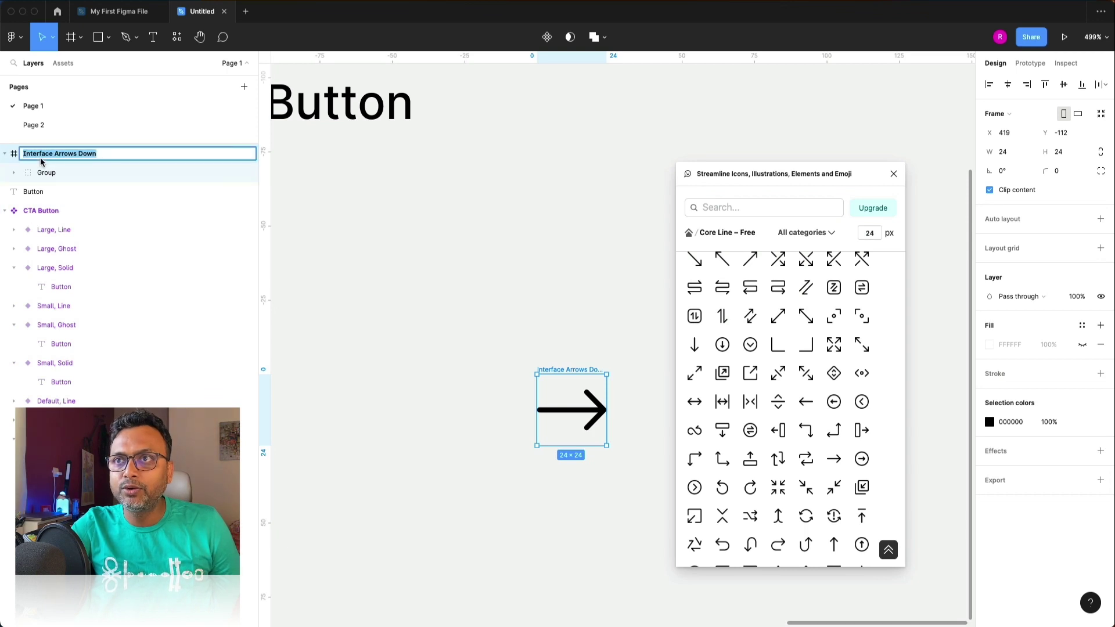
{"action": "left_click", "coordinate": [55, 154]}
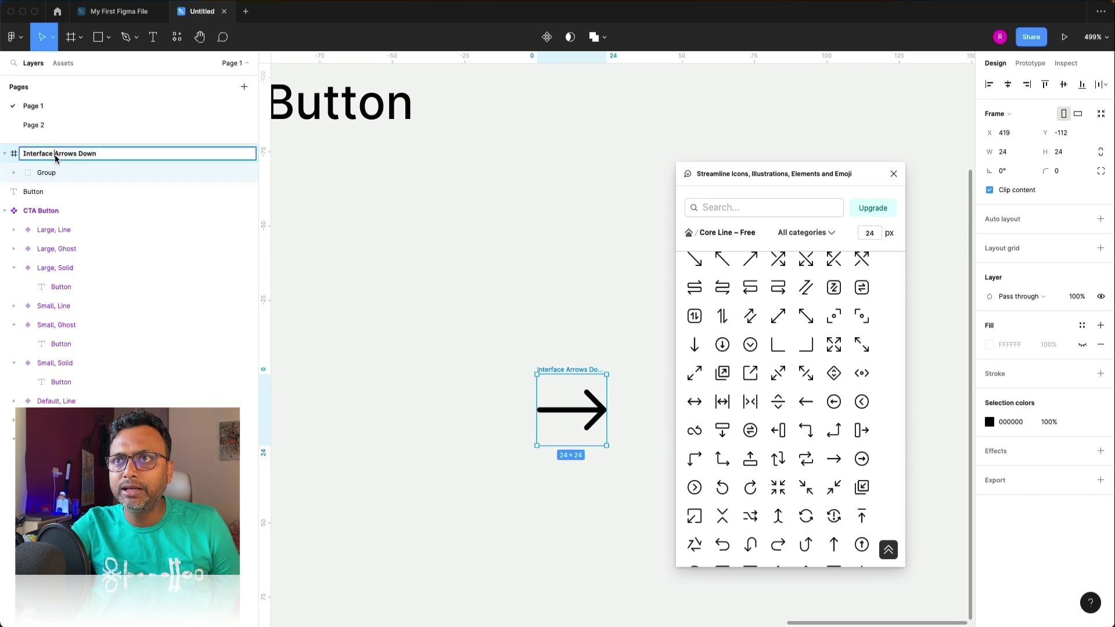
{"action": "double_click", "coordinate": [23, 157]}
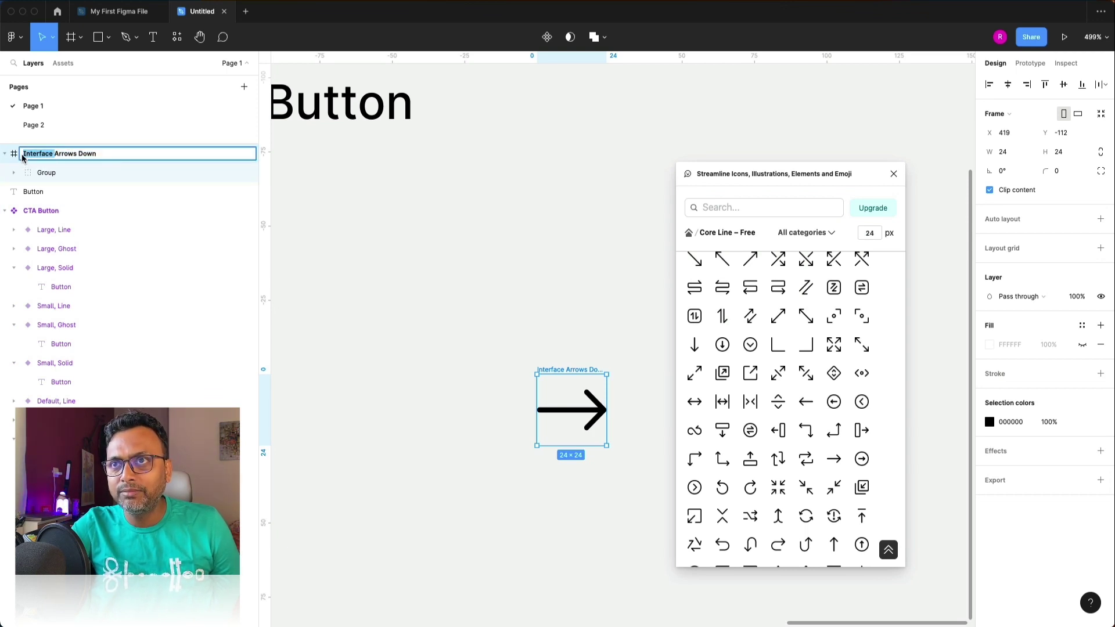
{"action": "key", "text": "BackSpace"}
{"action": "key", "text": "Return"}
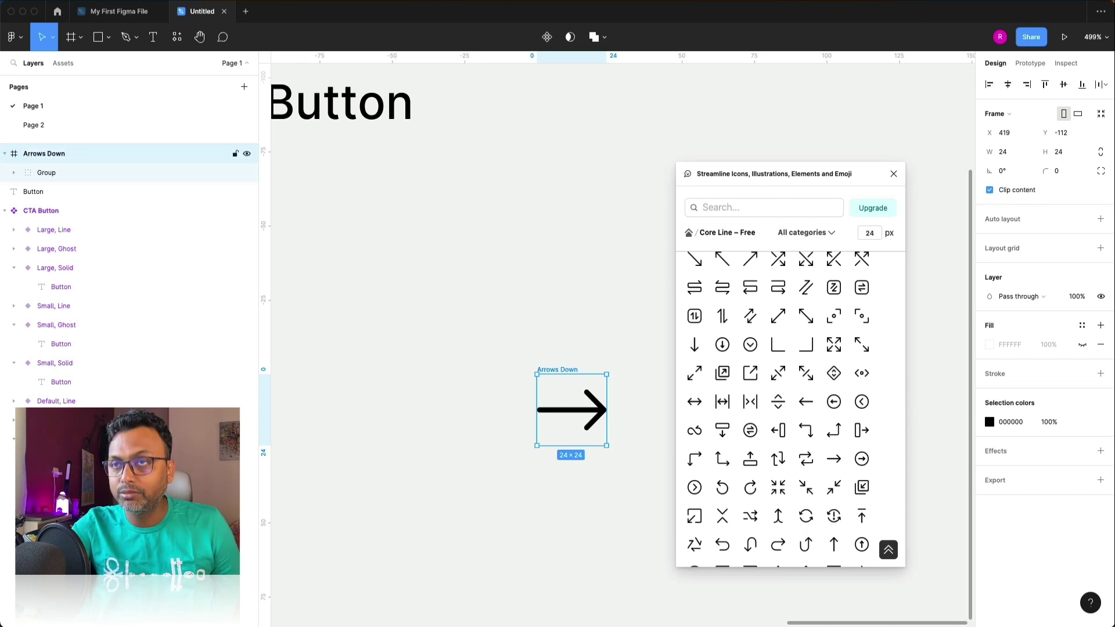
Close the Streamline panel and move the arrow icon beside the Button text.
{"action": "left_click", "coordinate": [894, 174]}
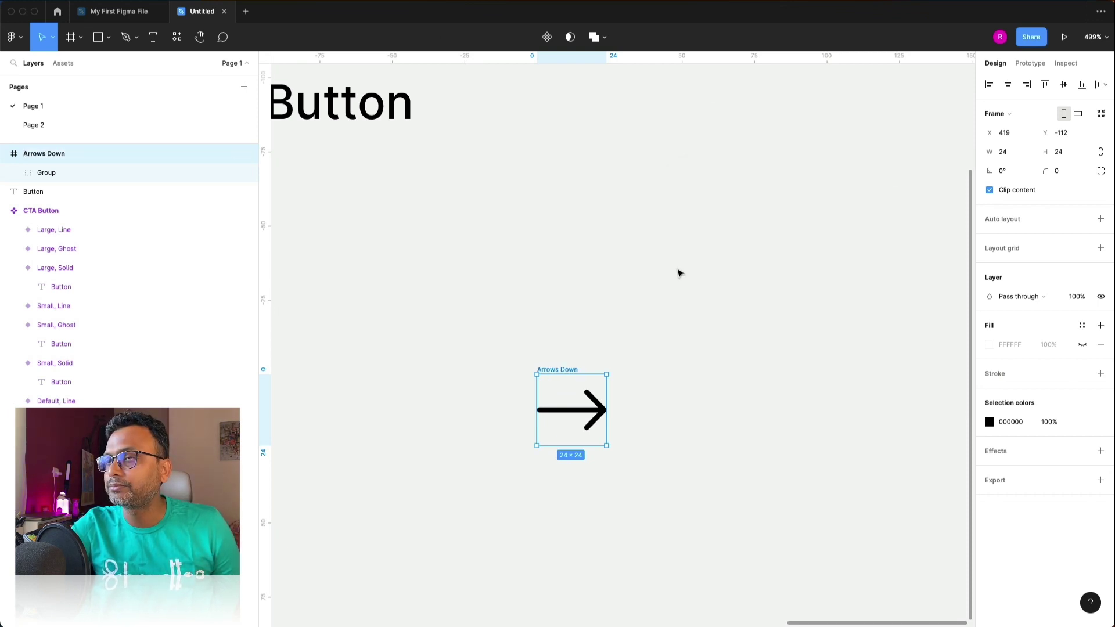
{"action": "left_click", "coordinate": [679, 273]}
{"action": "scroll", "coordinate": [668, 291], "scroll_direction": "up", "scroll_amount": 3}
{"action": "scroll", "coordinate": [668, 291], "scroll_direction": "left", "scroll_amount": 3}
{"action": "left_click_drag", "start_coordinate": [647, 443], "coordinate": [597, 152]}
Set the Button text's line height to 24.
{"action": "left_click", "coordinate": [480, 191]}
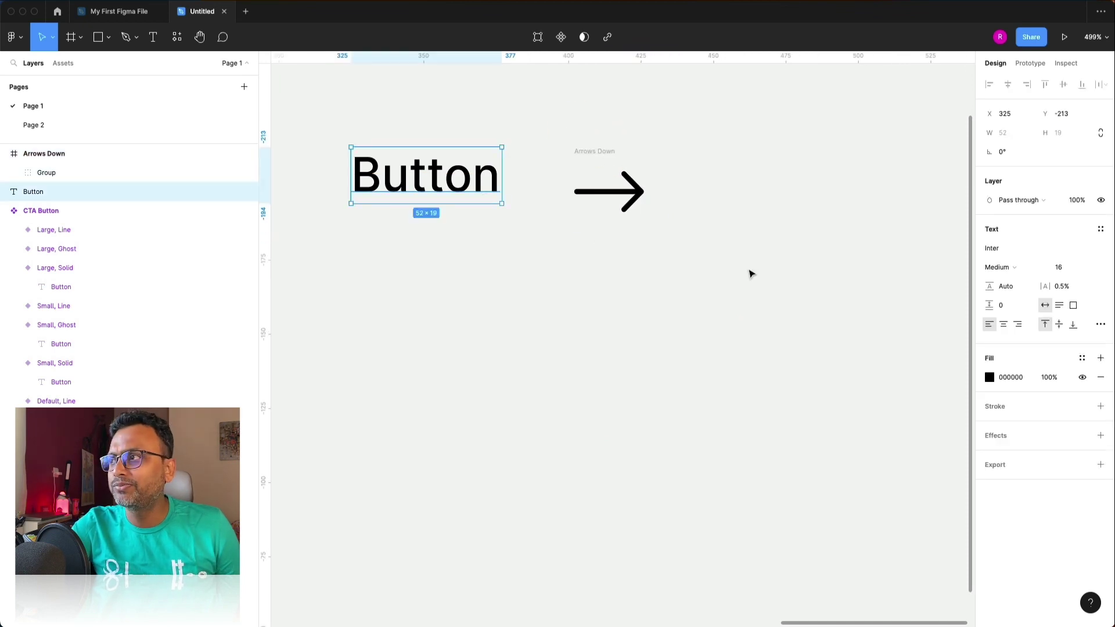
{"action": "left_click", "coordinate": [1022, 291]}
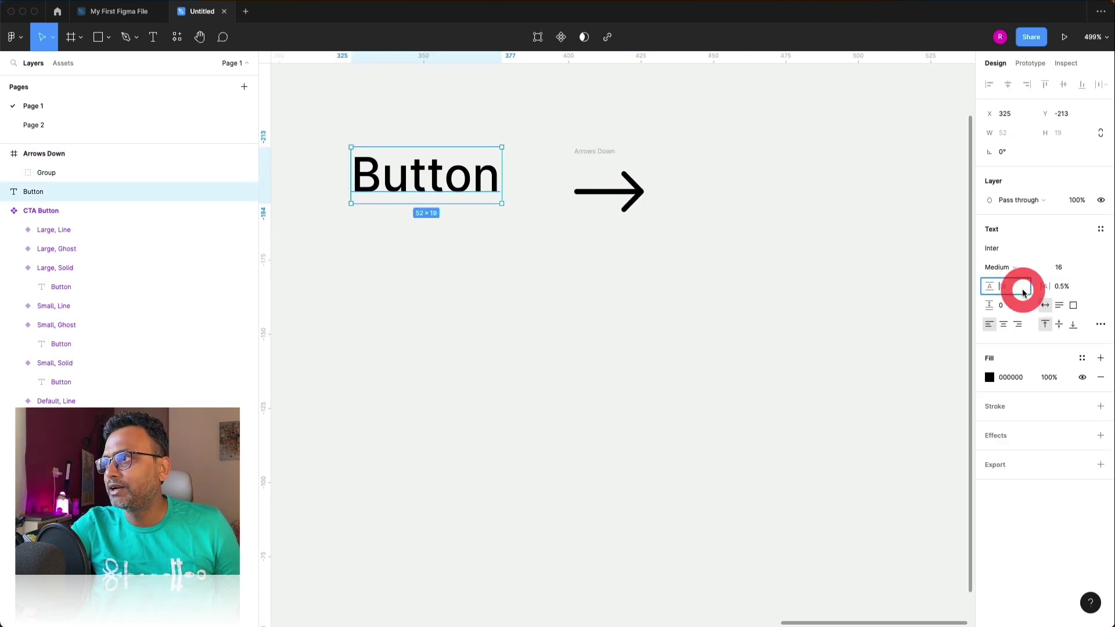
{"action": "type", "text": "24"}
{"action": "key", "text": "Return"}
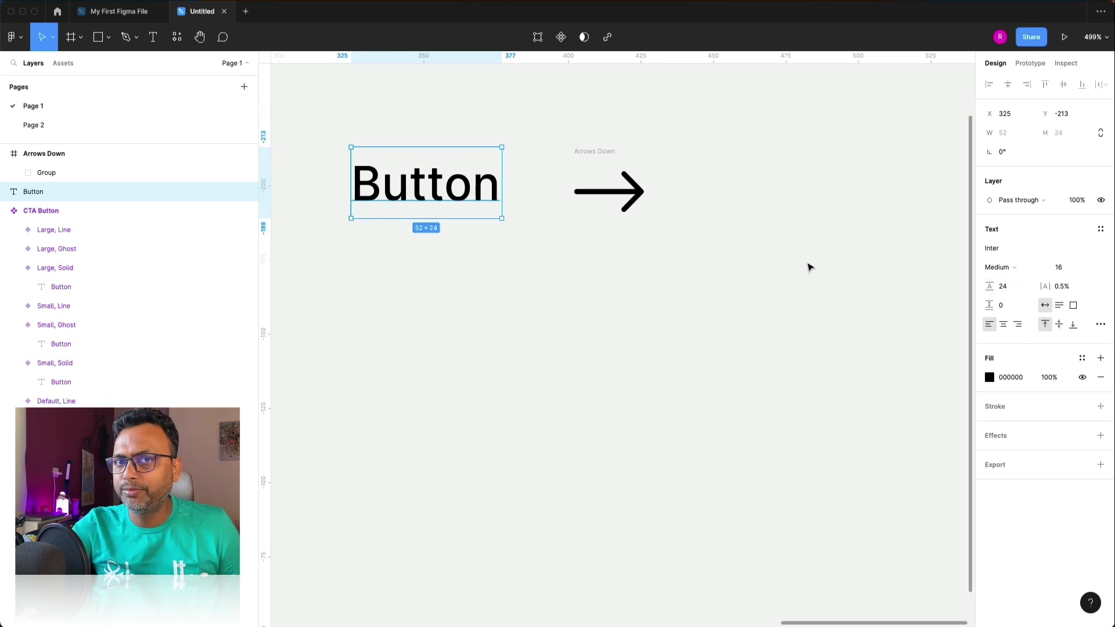
{"action": "left_click", "coordinate": [787, 282]}
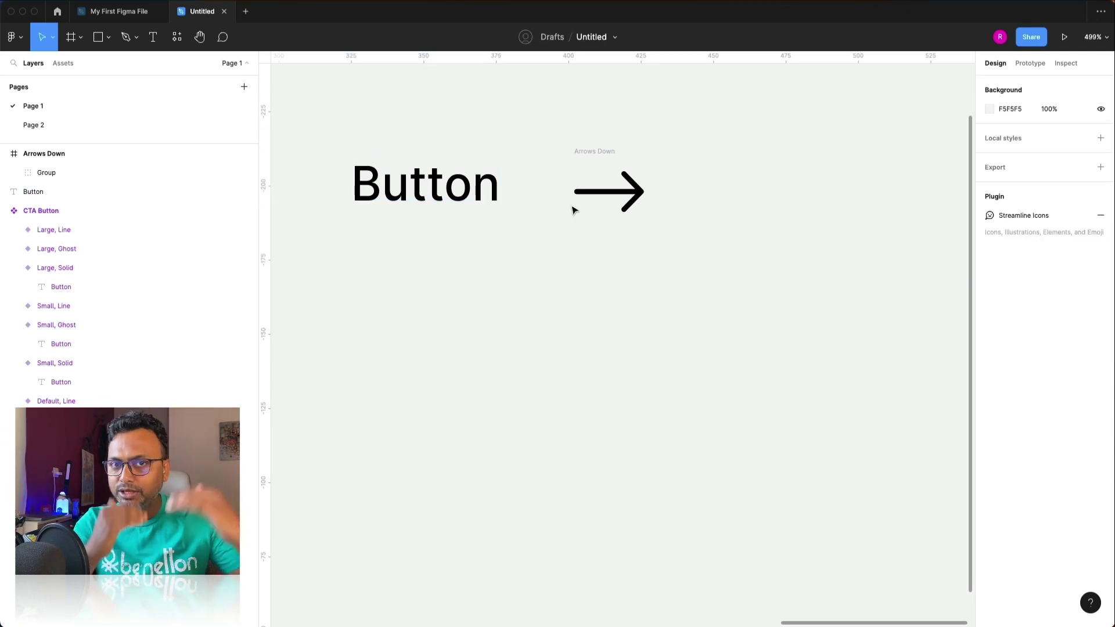
Vertically centre the text and arrow and set the gap between them to 16.
{"action": "left_click", "coordinate": [454, 190]}
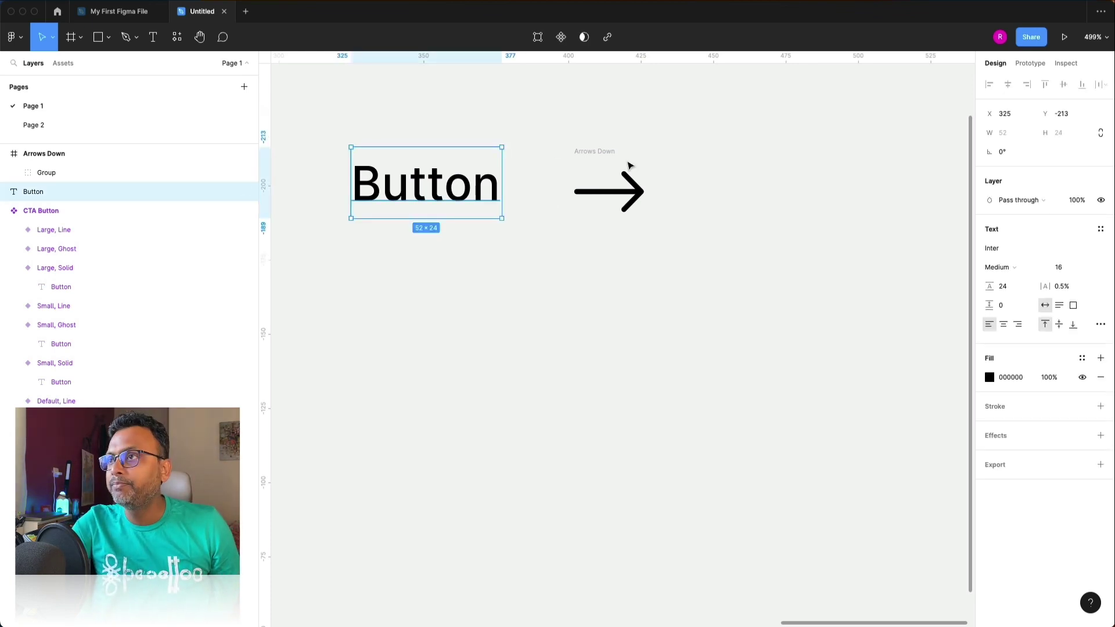
{"action": "left_click", "coordinate": [606, 160], "text": "shift"}
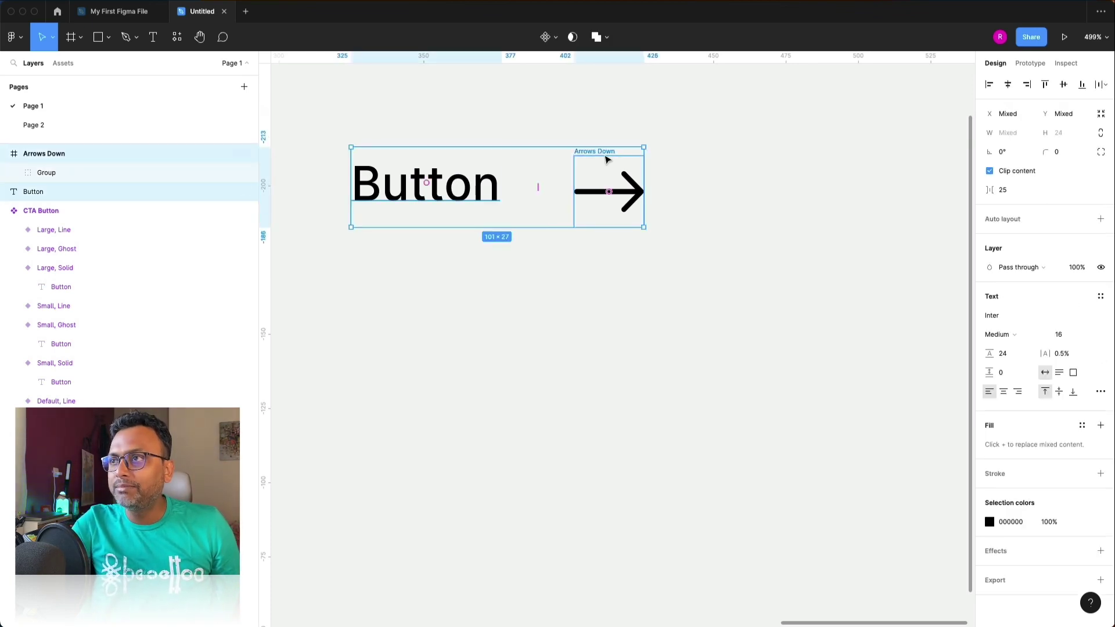
{"action": "left_click", "coordinate": [1066, 87]}
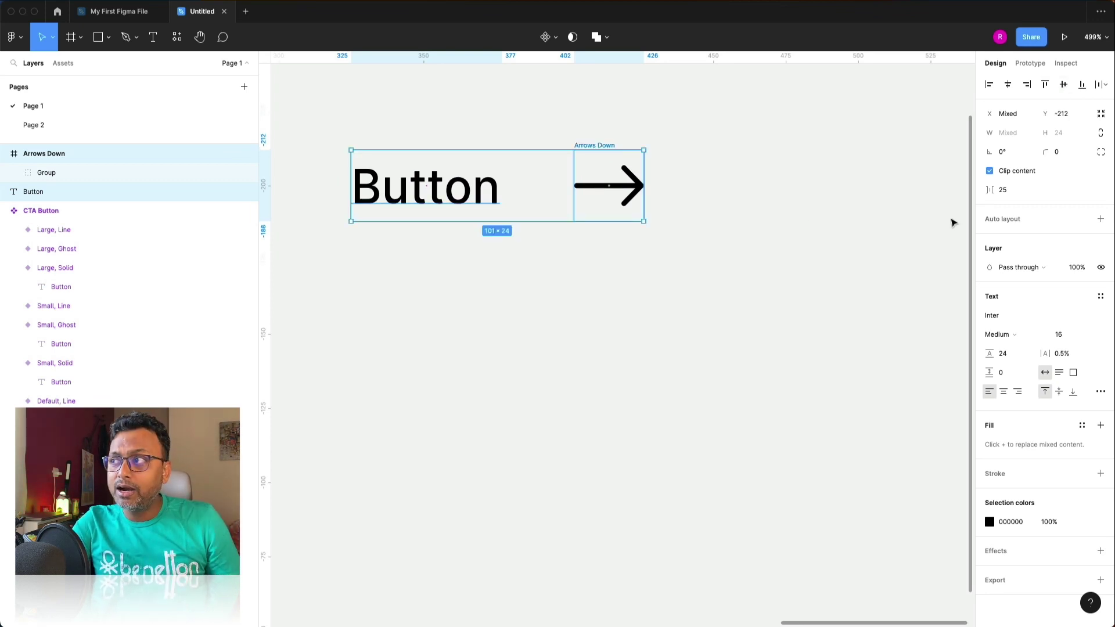
{"action": "left_click", "coordinate": [1013, 191]}
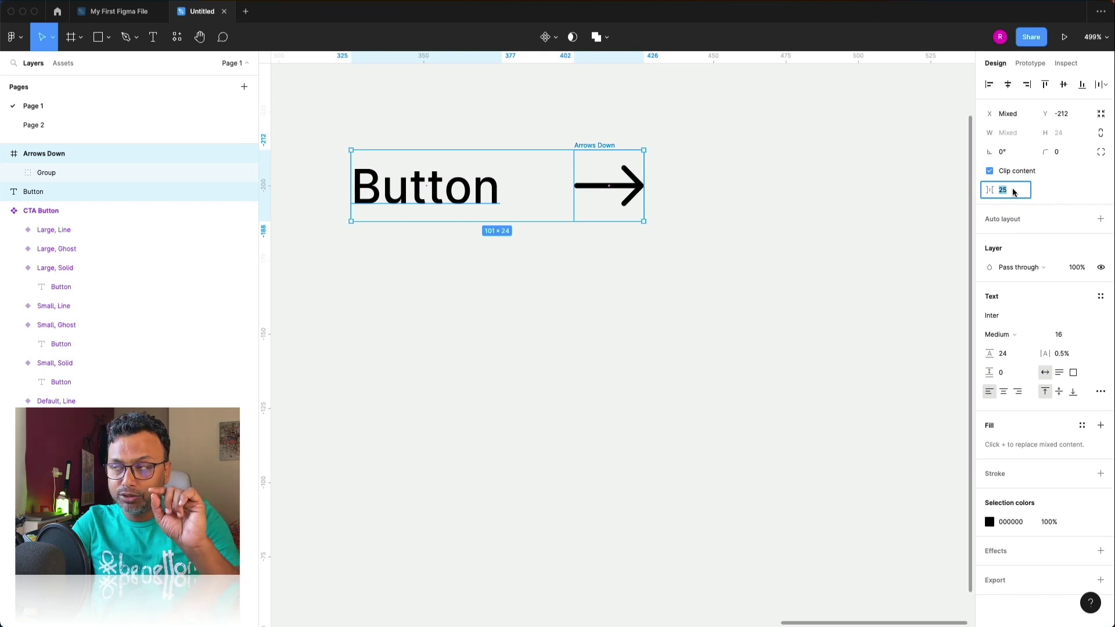
{"action": "type", "text": "8"}
{"action": "key", "text": "Return"}
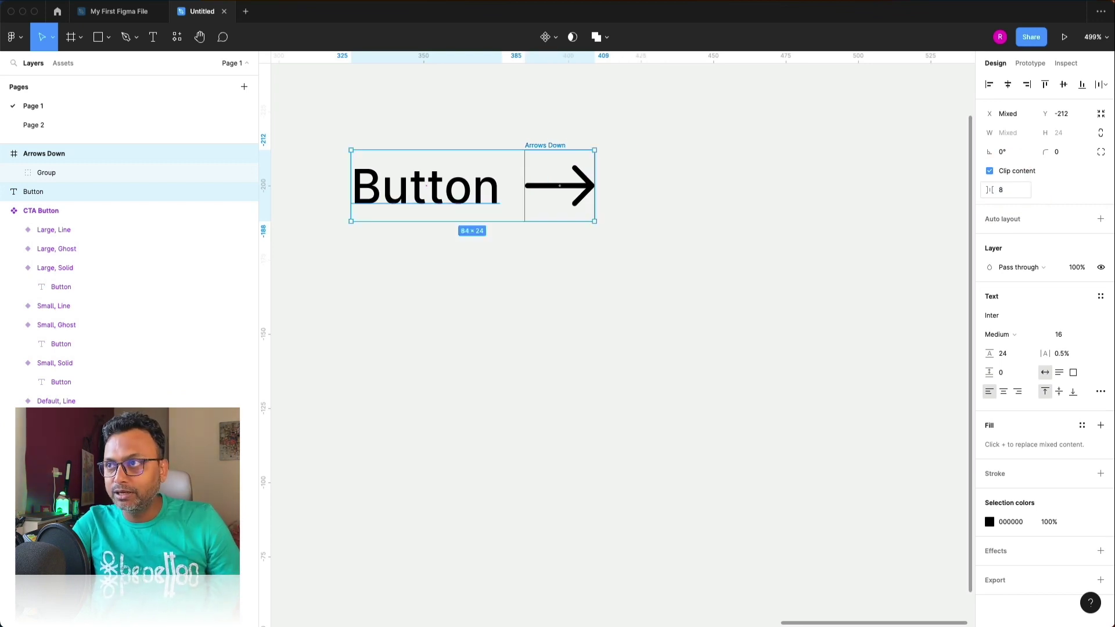
{"action": "left_click", "coordinate": [1011, 190]}
{"action": "type", "text": "16"}
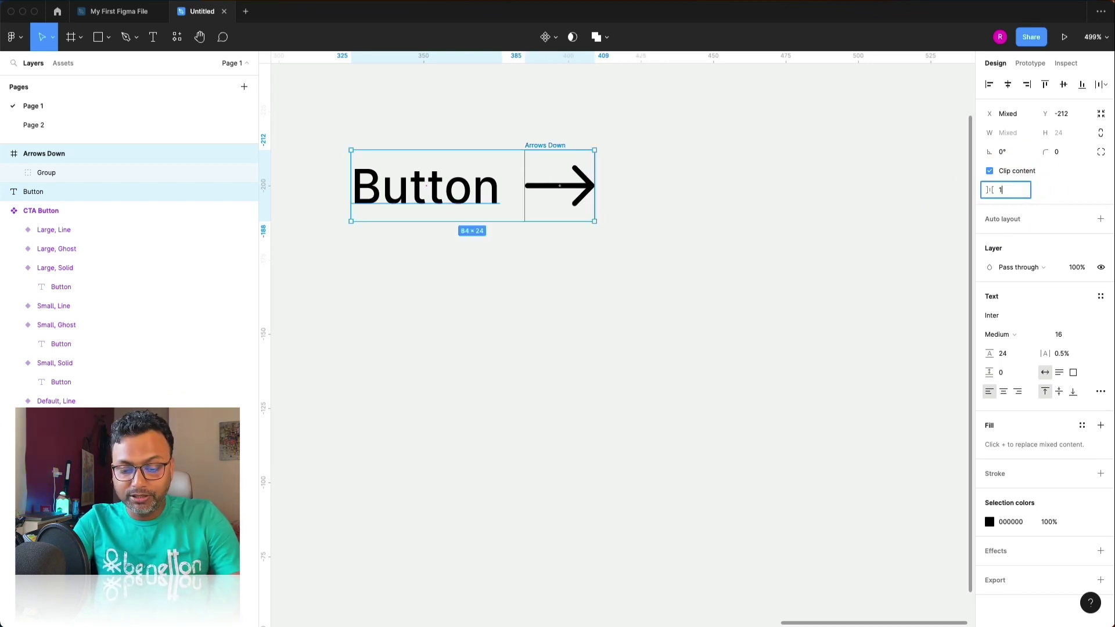
{"action": "key", "text": "Return"}
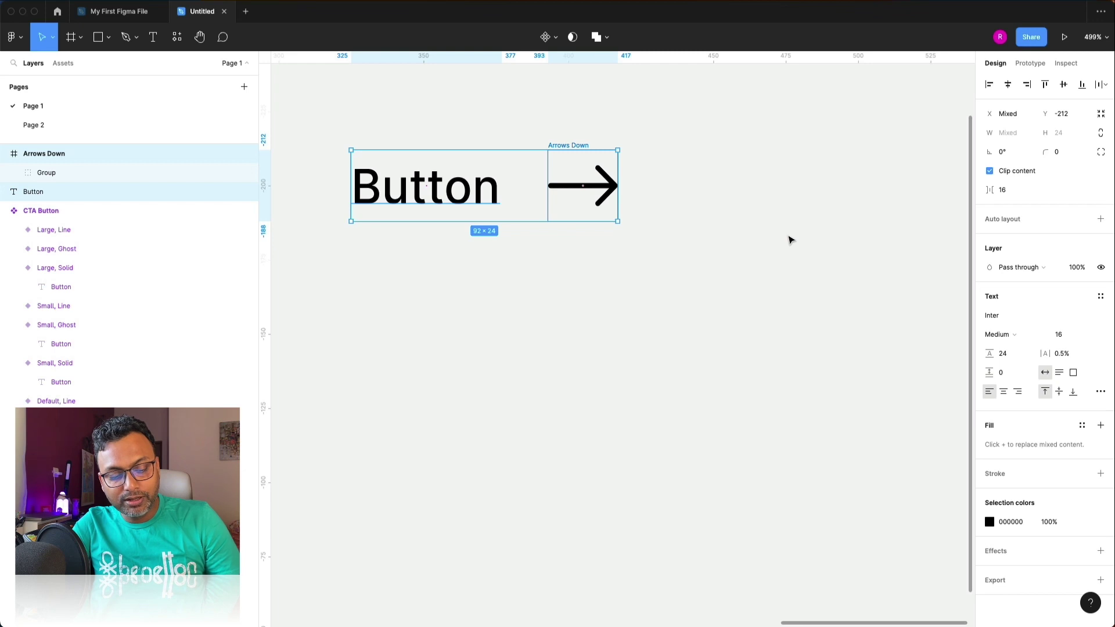
Wrap text and arrow in auto layout with 24 horizontal, 8 vertical padding and a fill.
{"action": "key", "text": "shift+a"}
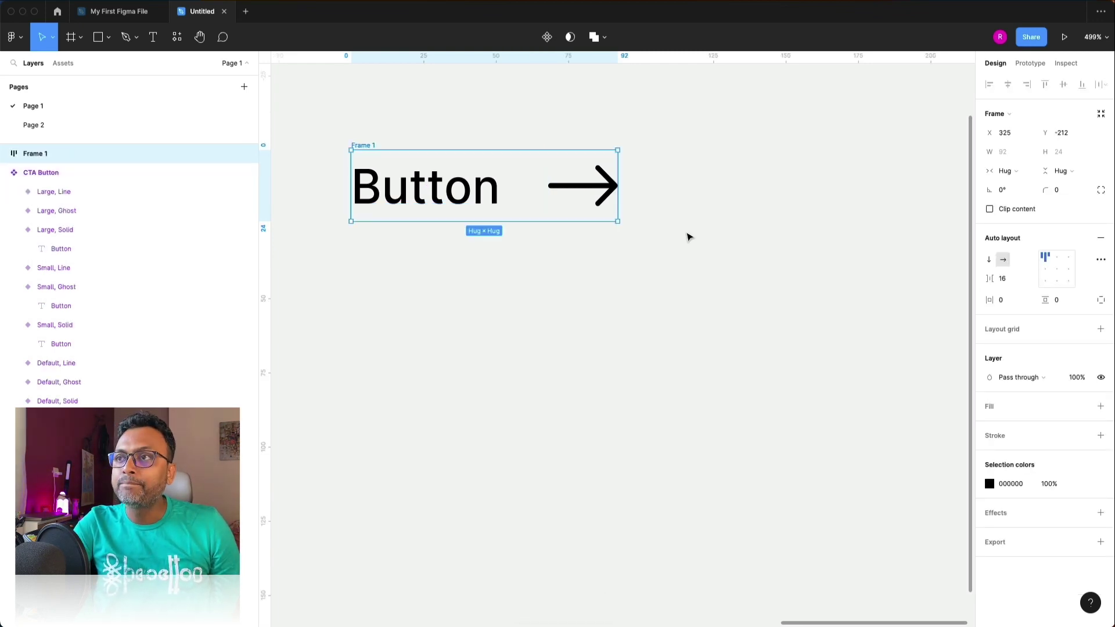
{"action": "scroll", "coordinate": [685, 268], "scroll_direction": "up", "scroll_amount": 2}
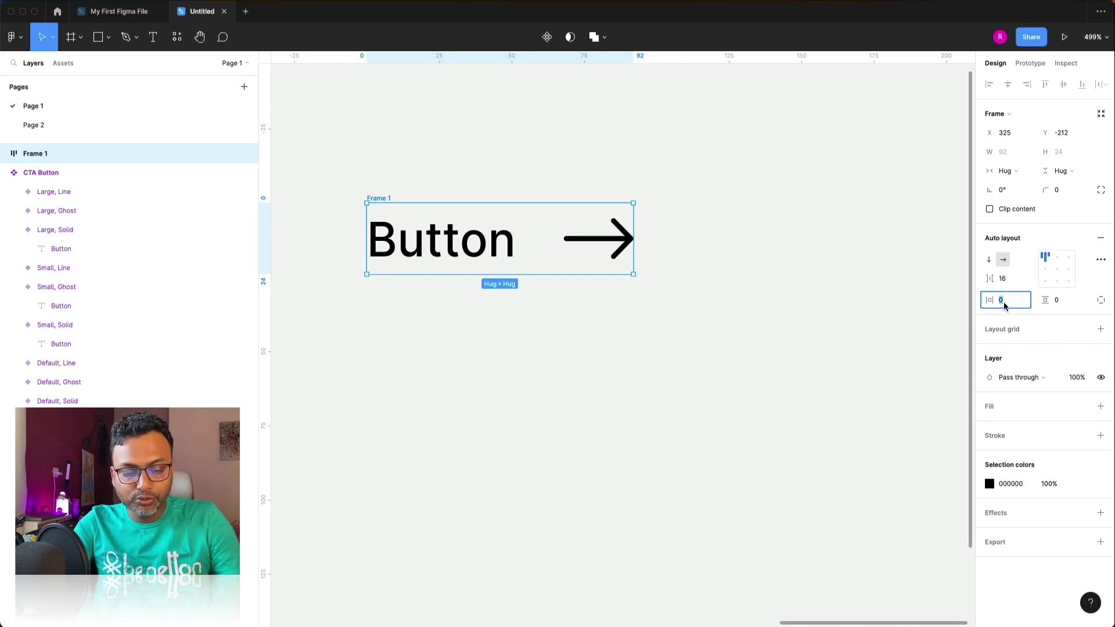
{"action": "type", "text": "24"}
{"action": "key", "text": "Return"}
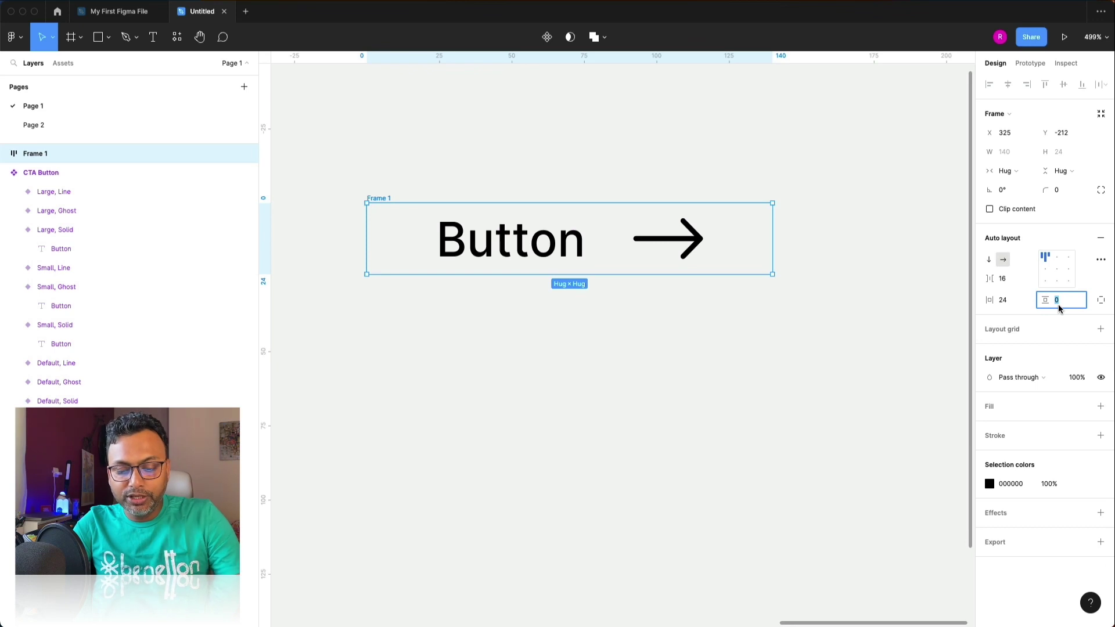
{"action": "type", "text": "8"}
{"action": "key", "text": "Return"}
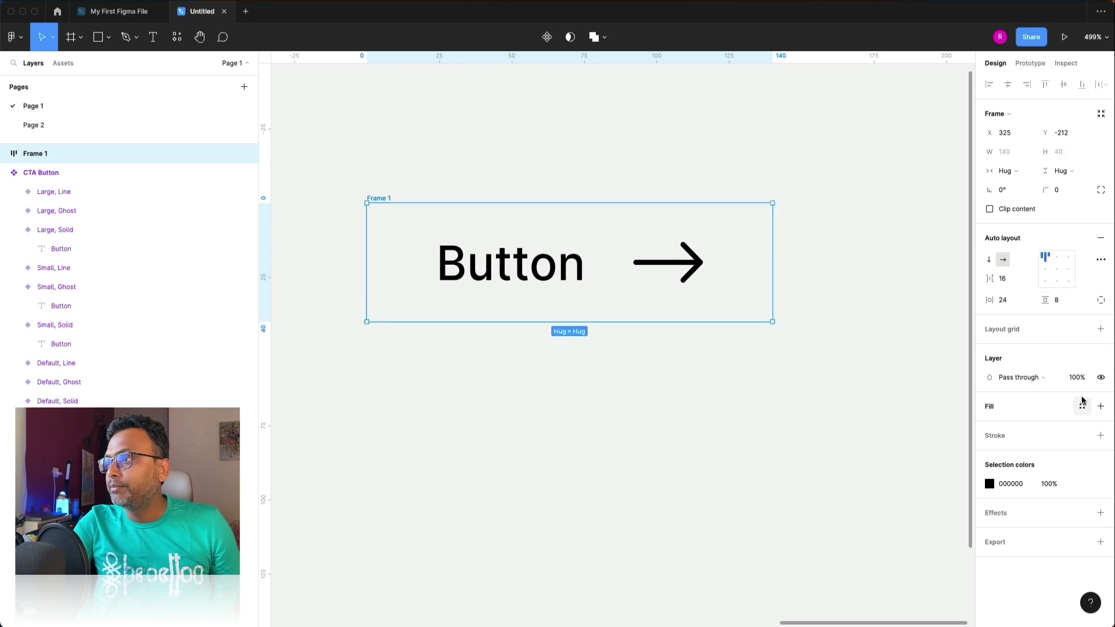
{"action": "left_click", "coordinate": [1097, 408]}
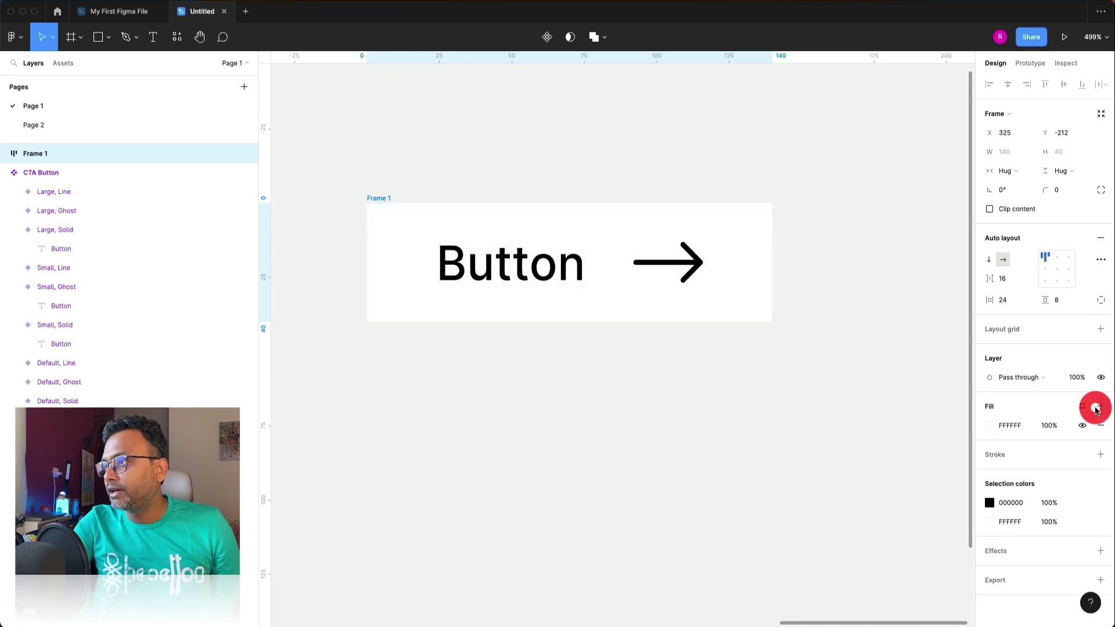
Fill the frame with purple 7018E0 and turn the text and arrow white.
{"action": "left_click", "coordinate": [989, 425]}
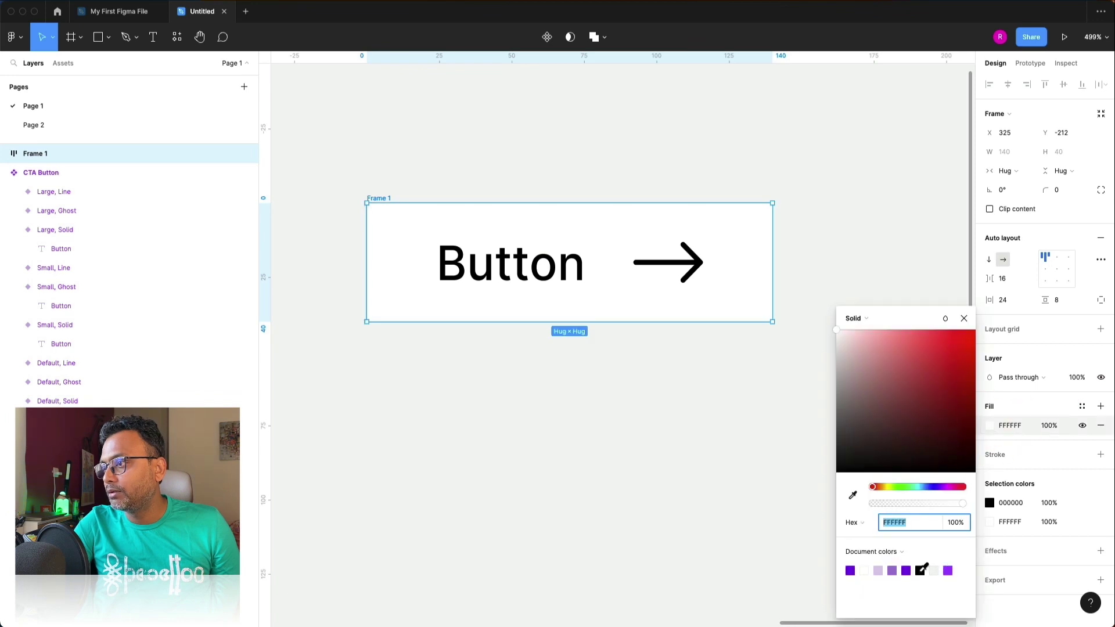
{"action": "left_click", "coordinate": [906, 571]}
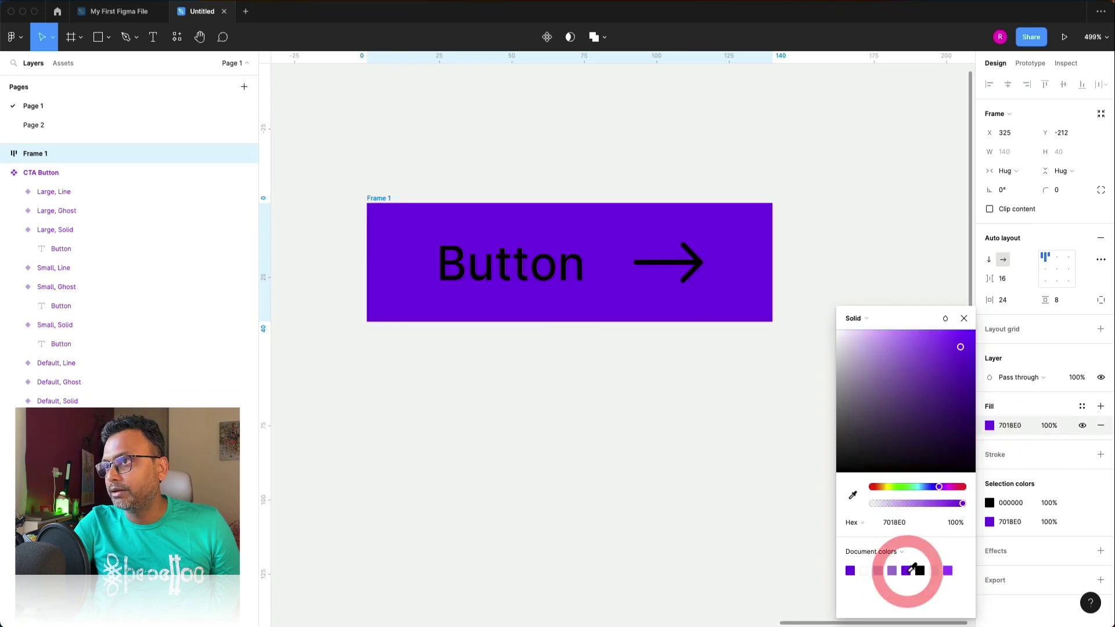
{"action": "left_click", "coordinate": [990, 503]}
{"action": "left_click", "coordinate": [865, 571]}
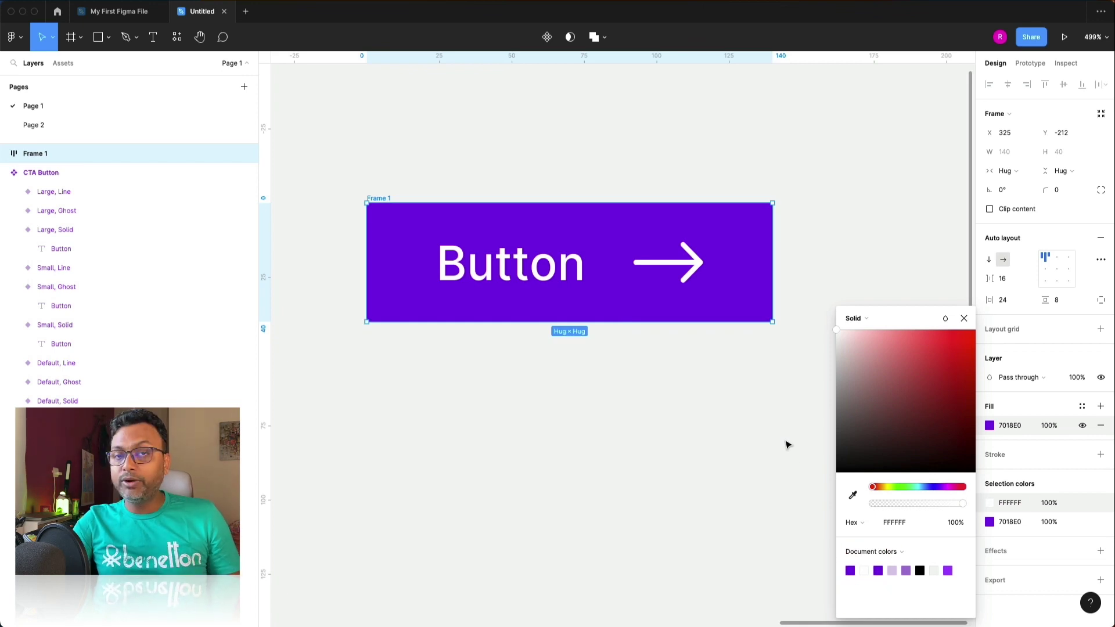
{"action": "left_click", "coordinate": [782, 480]}
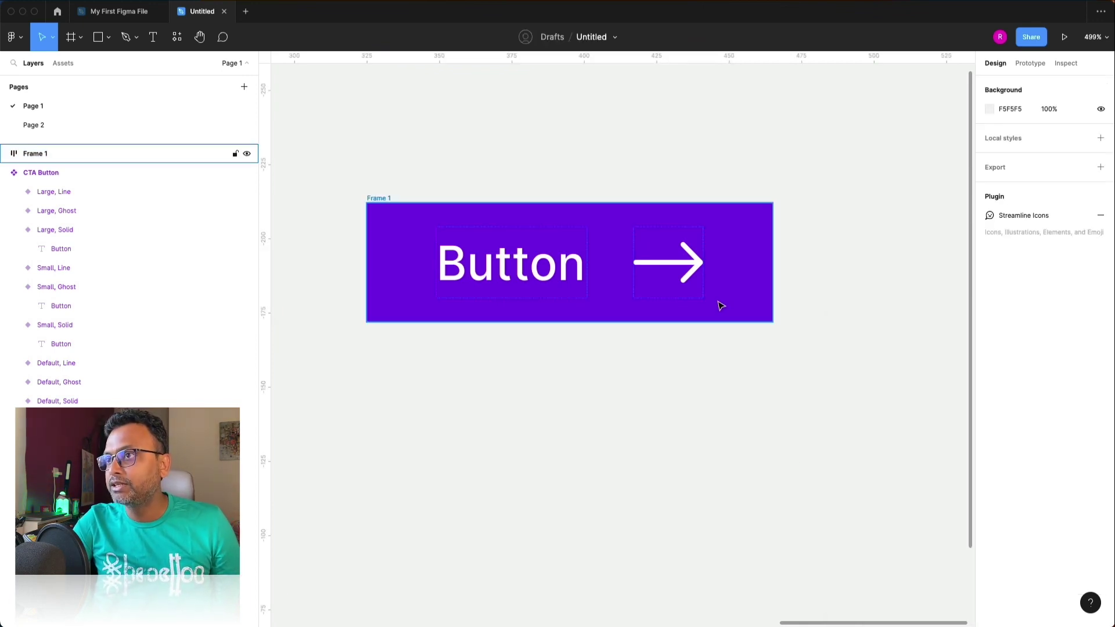
Give the button frame a 16 corner radius.
{"action": "left_click", "coordinate": [739, 198]}
{"action": "left_click", "coordinate": [384, 197]}
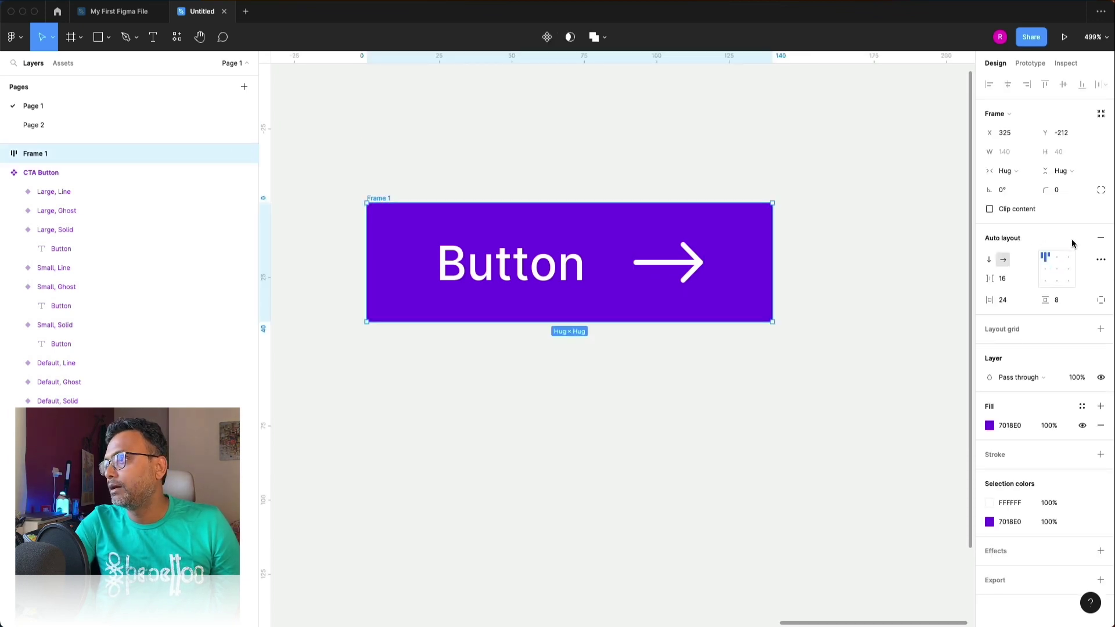
{"action": "left_click", "coordinate": [1063, 198]}
{"action": "type", "text": "16"}
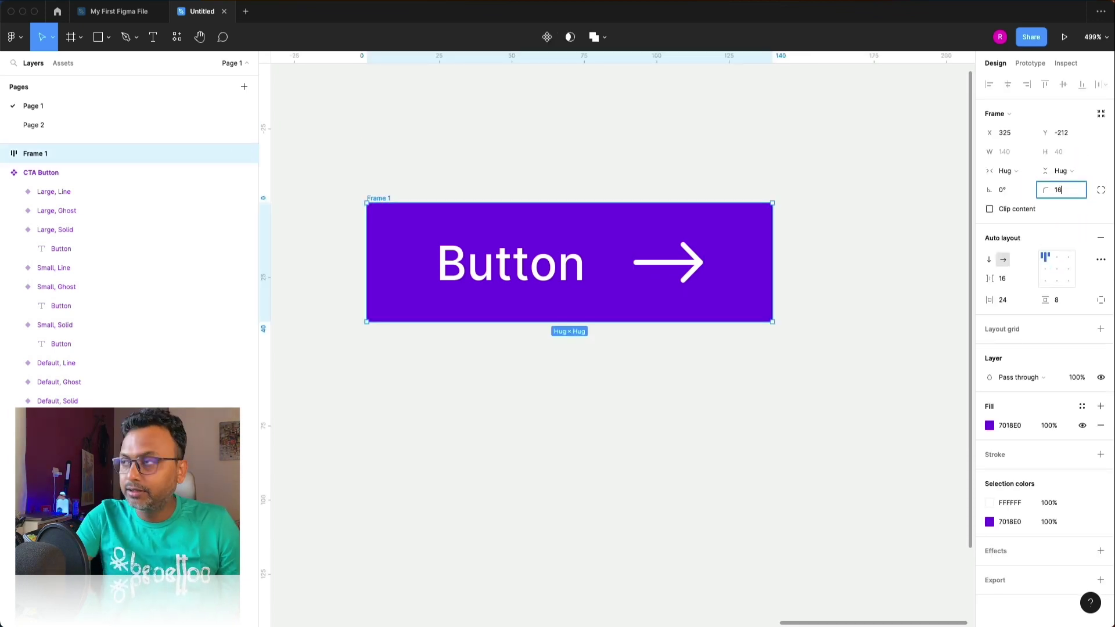
{"action": "key", "text": "Return"}
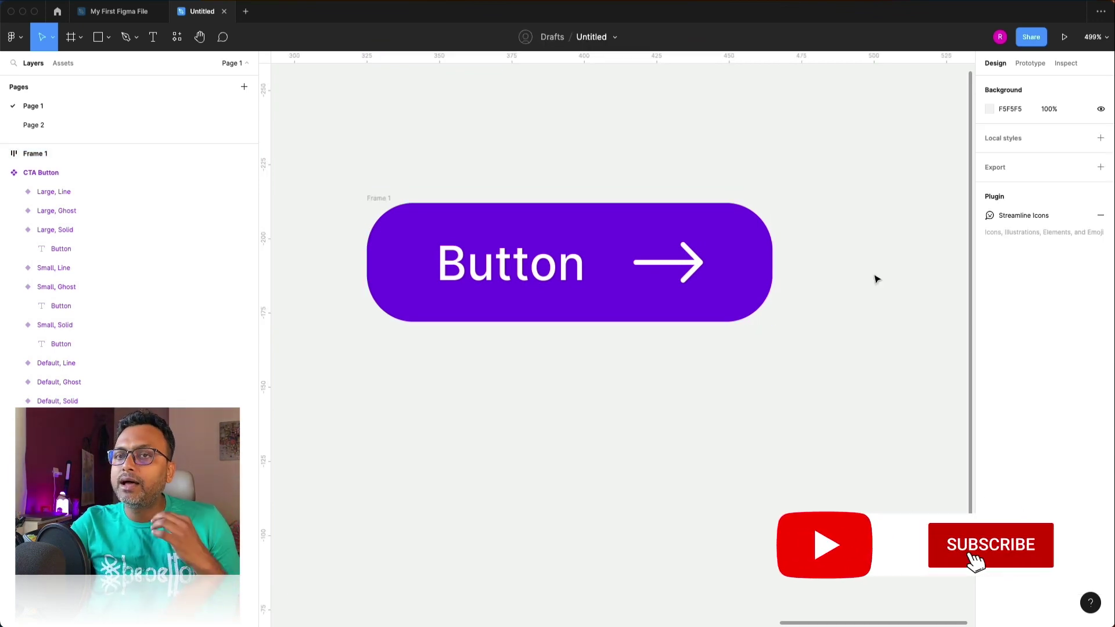
Rename Frame 1 to 'Icon Button/Default/Solid' using Cmd+R.
{"action": "left_click", "coordinate": [381, 201]}
{"action": "key", "text": "super+r"}
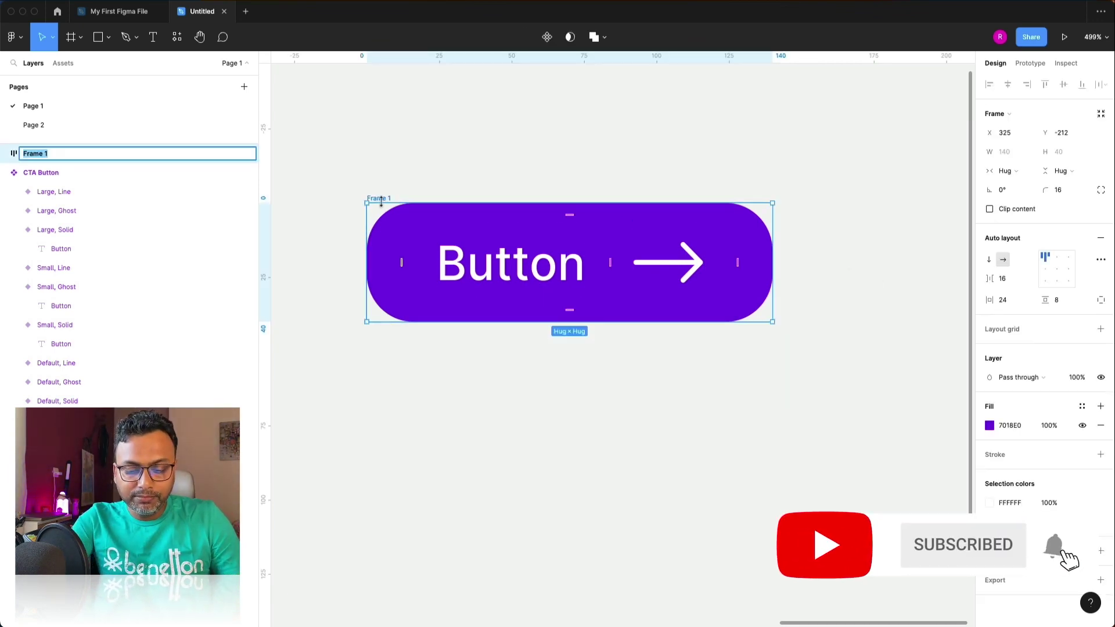
{"action": "type", "text": "Button"}
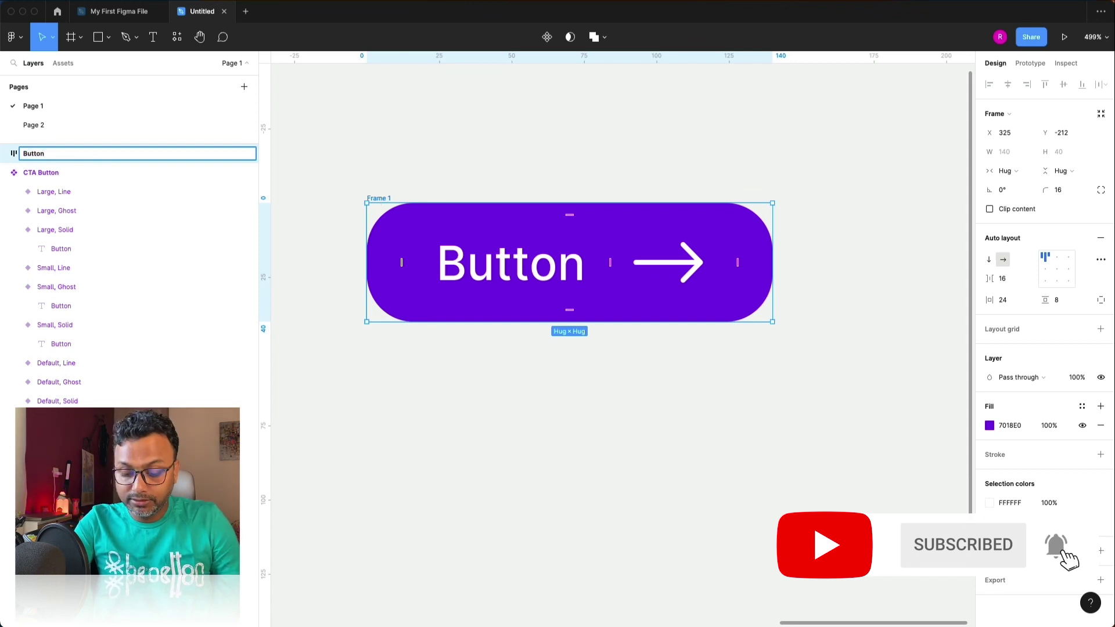
{"action": "type", "text": "/Default/Solid"}
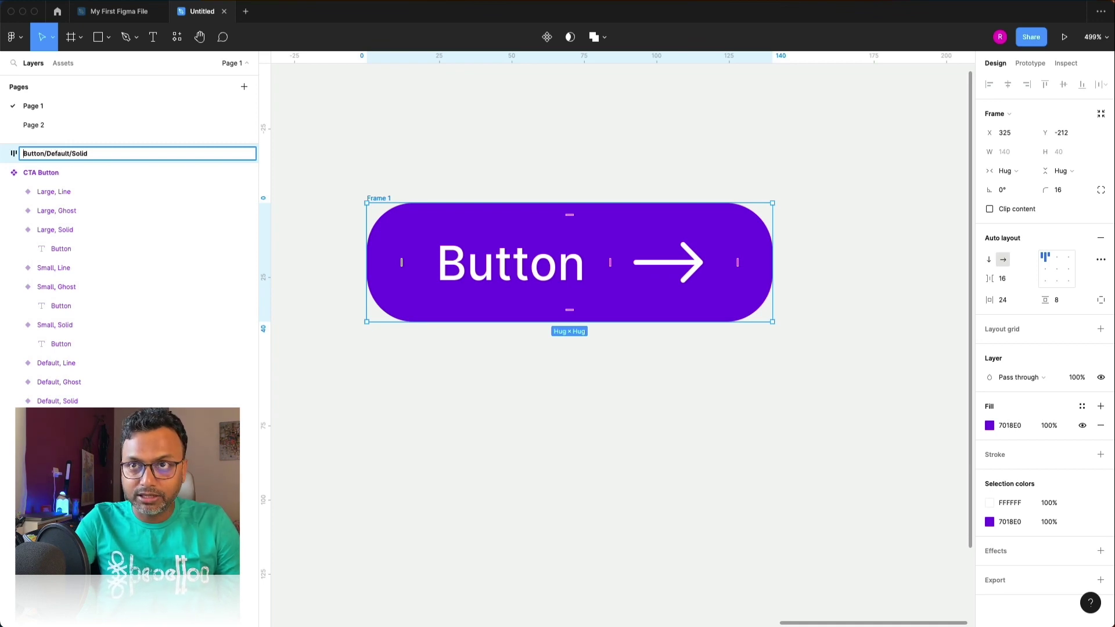
{"action": "type", "text": "Icon"}
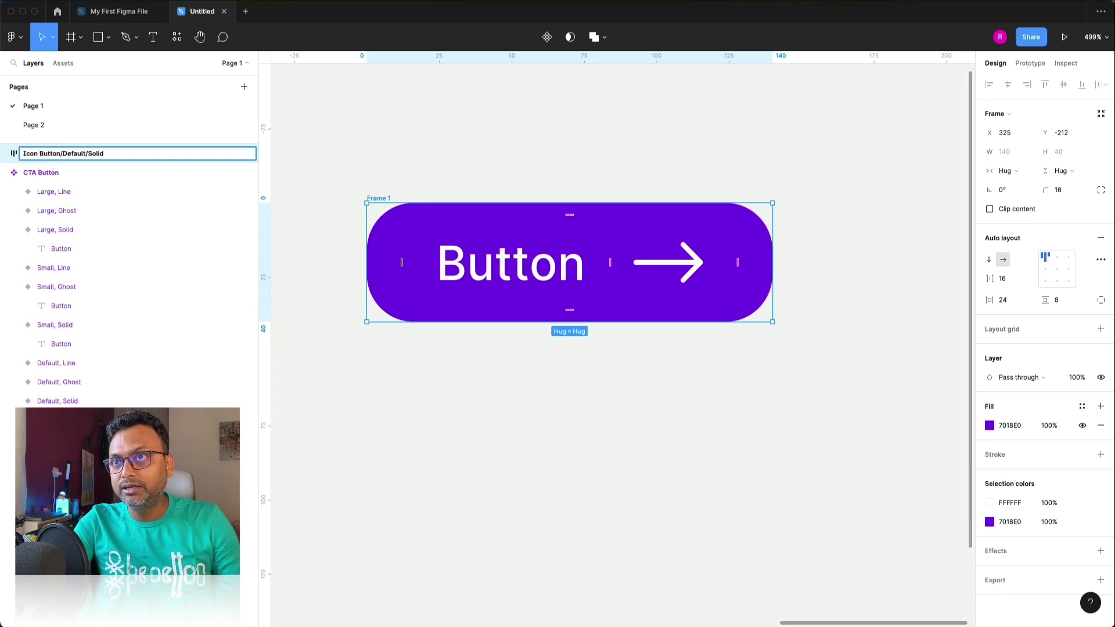
{"action": "key", "text": "BackSpace"}
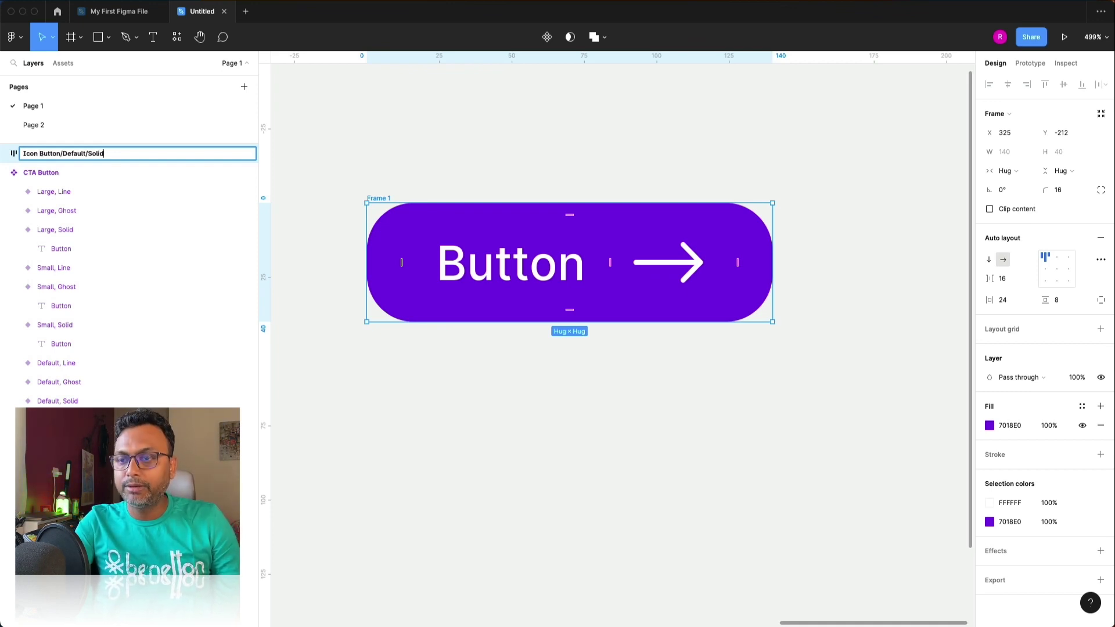
{"action": "key", "text": "Return"}
{"action": "scroll", "coordinate": [480, 182], "scroll_direction": "down", "scroll_amount": 3}
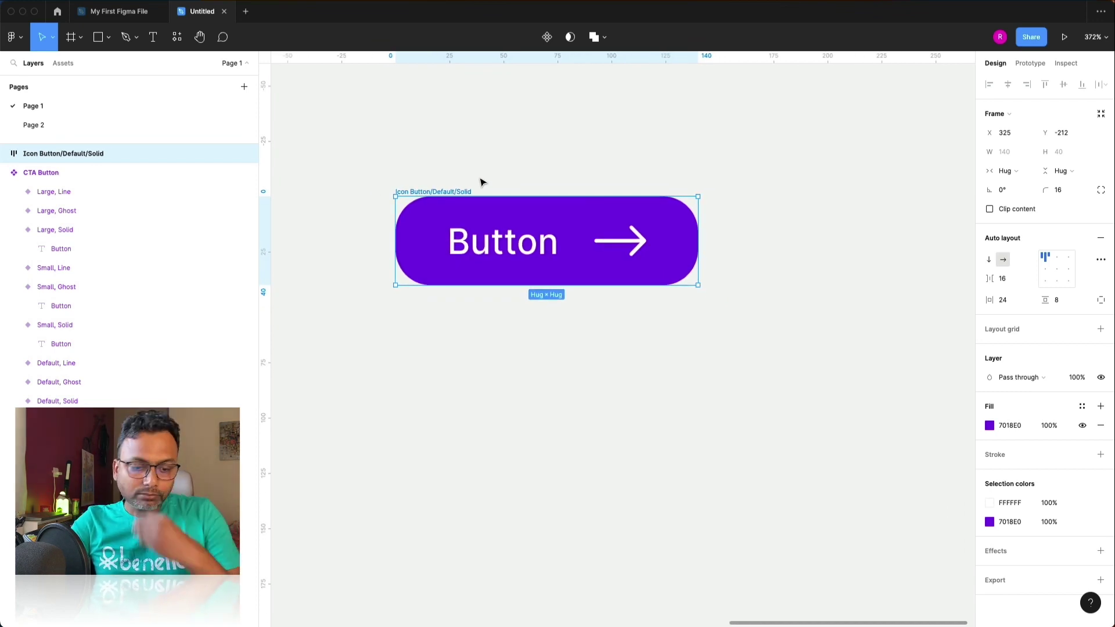
Duplicate the purple arrow button and rename the copy Icon Button/Small/Solid.
{"action": "key", "text": "super+d"}
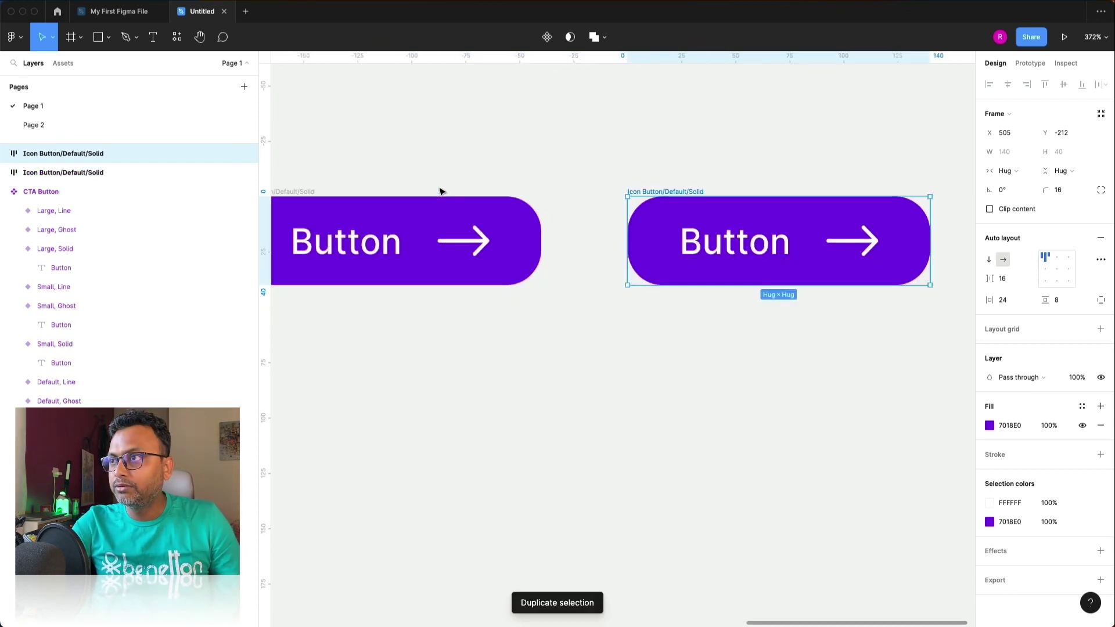
{"action": "double_click", "coordinate": [84, 155]}
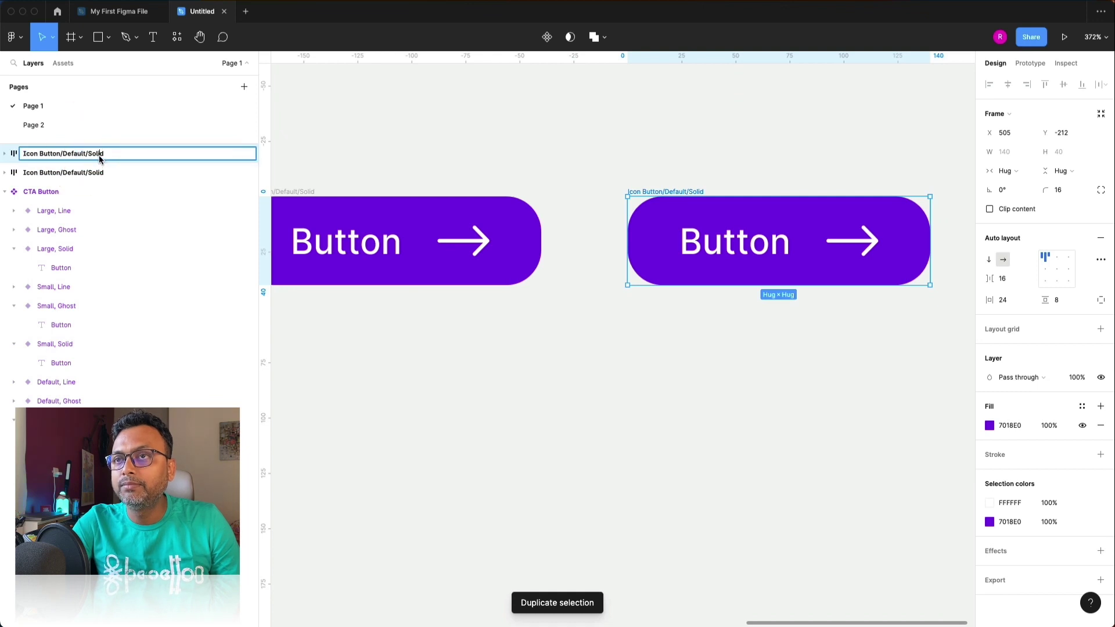
{"action": "double_click", "coordinate": [107, 155]}
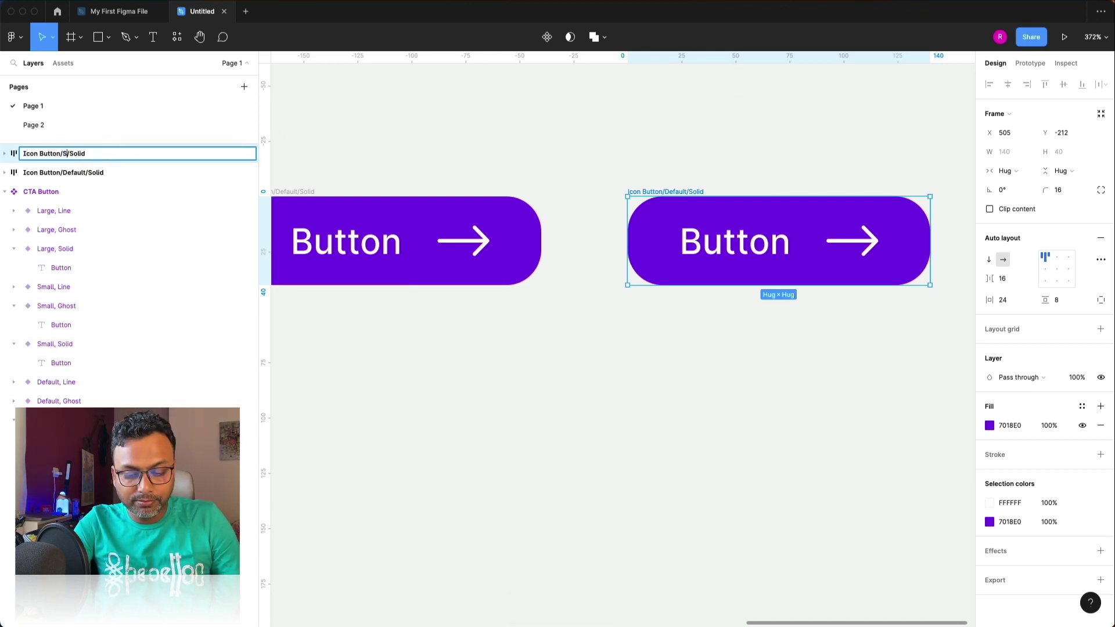
{"action": "type", "text": "Small"}
{"action": "key", "text": "Return"}
{"action": "left_click", "coordinate": [393, 151]}
{"action": "scroll", "coordinate": [418, 156], "scroll_direction": "right", "scroll_amount": 5}
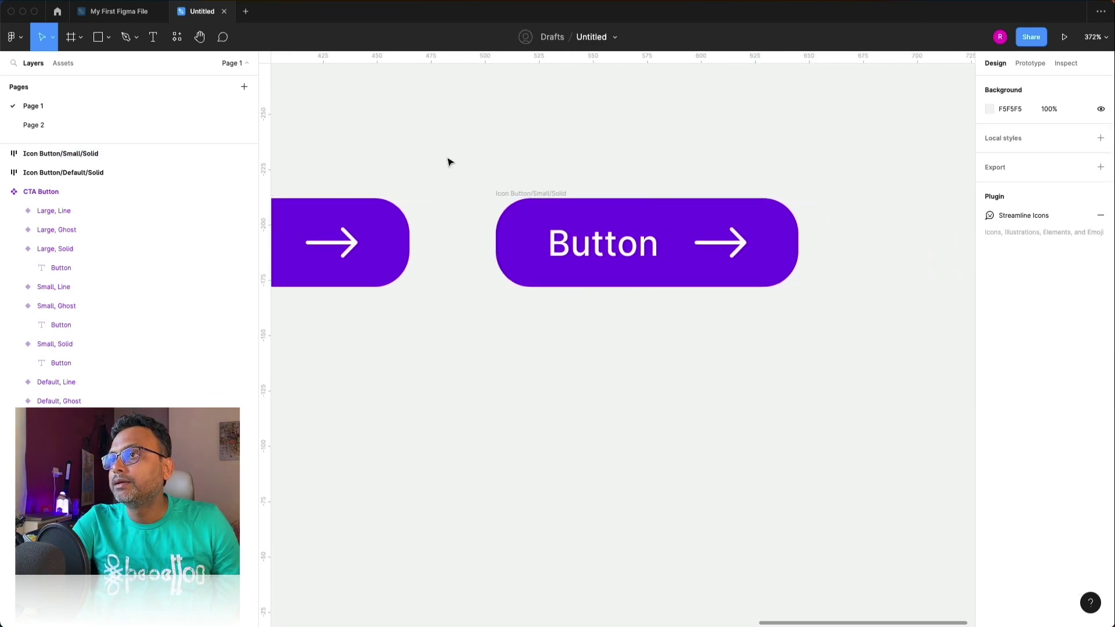
{"action": "left_click", "coordinate": [522, 197]}
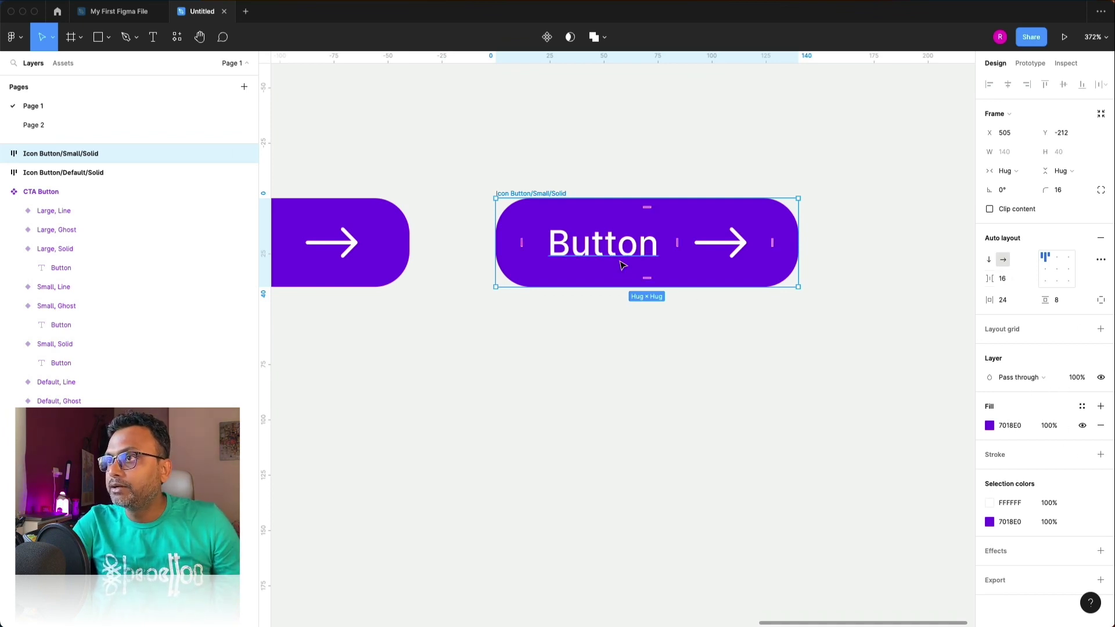
Set the small button's Button label font size to 12.
{"action": "left_click", "coordinate": [640, 271]}
{"action": "left_click", "coordinate": [1068, 288]}
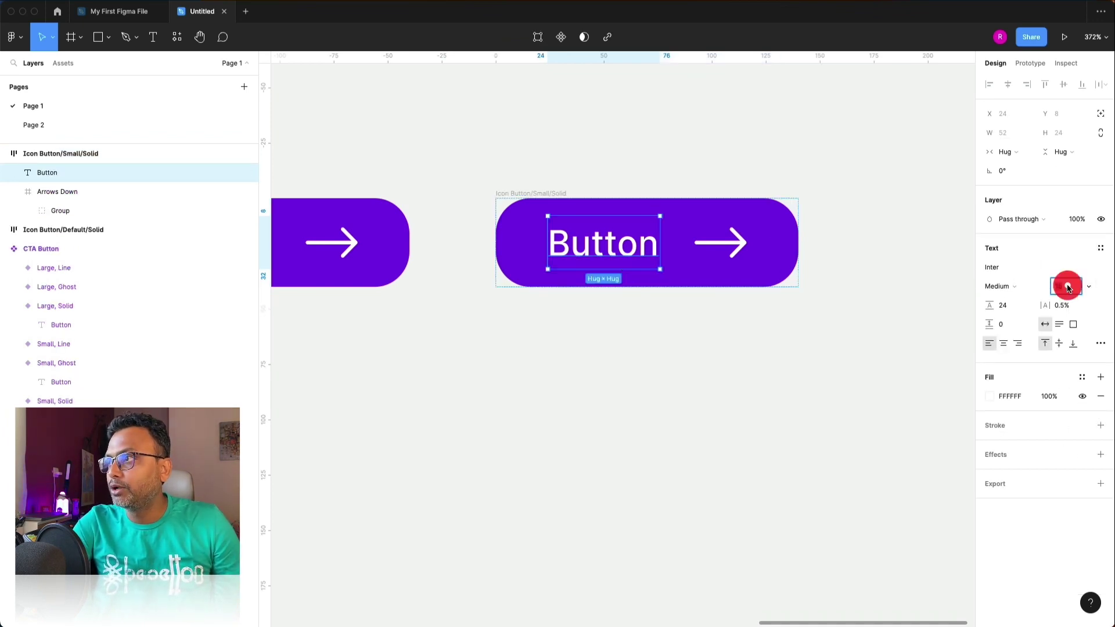
{"action": "type", "text": "14"}
{"action": "key", "text": "Return"}
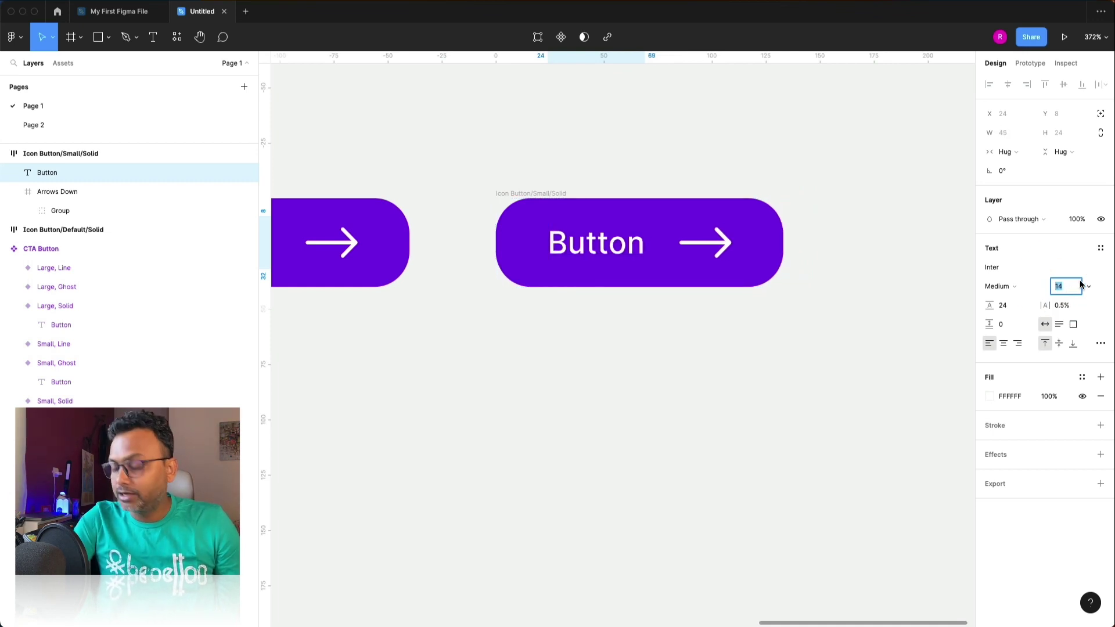
{"action": "key", "text": "Down"}
{"action": "key", "text": "Down"}
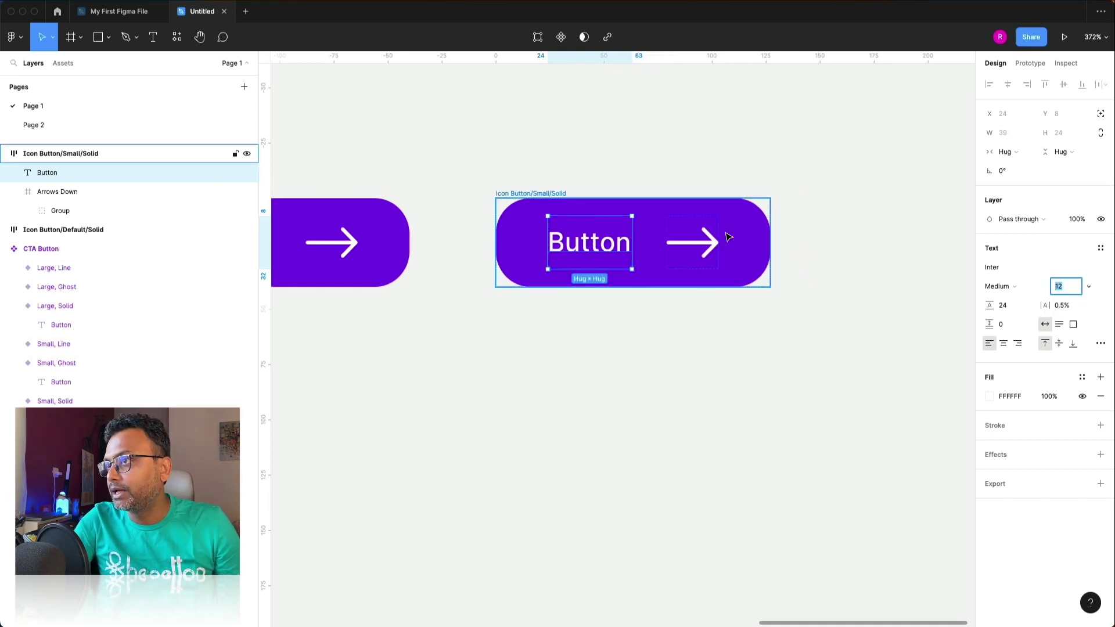
Lock proportions and resize the arrow icon frame to 16×16.
{"action": "left_click", "coordinate": [706, 241]}
{"action": "left_click", "coordinate": [1101, 152]}
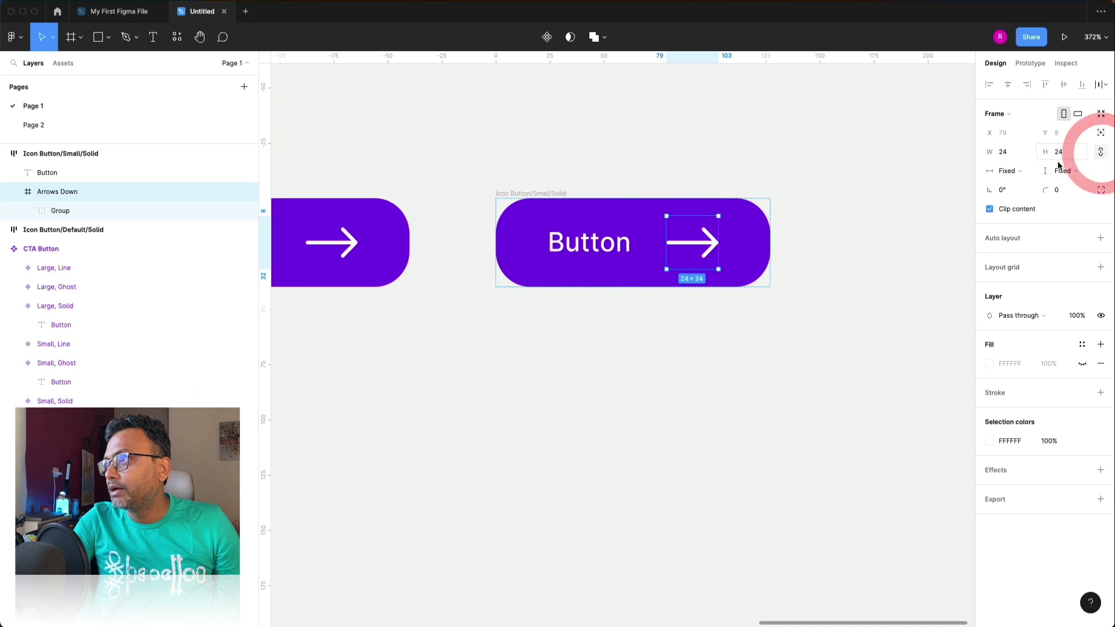
{"action": "left_click", "coordinate": [1015, 157]}
{"action": "type", "text": "16"}
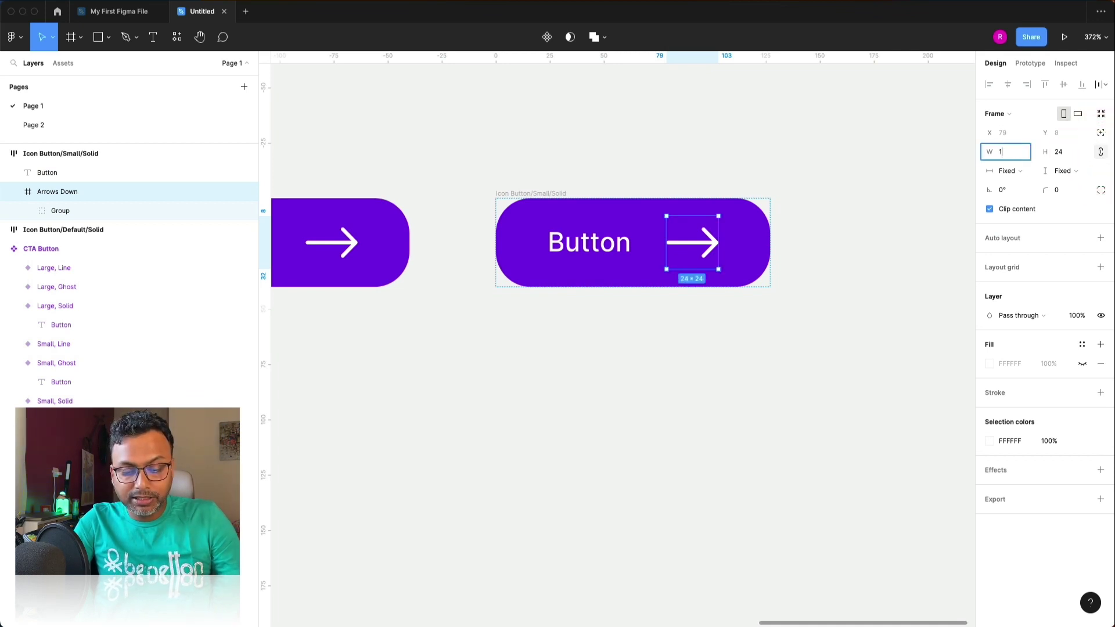
{"action": "key", "text": "Return"}
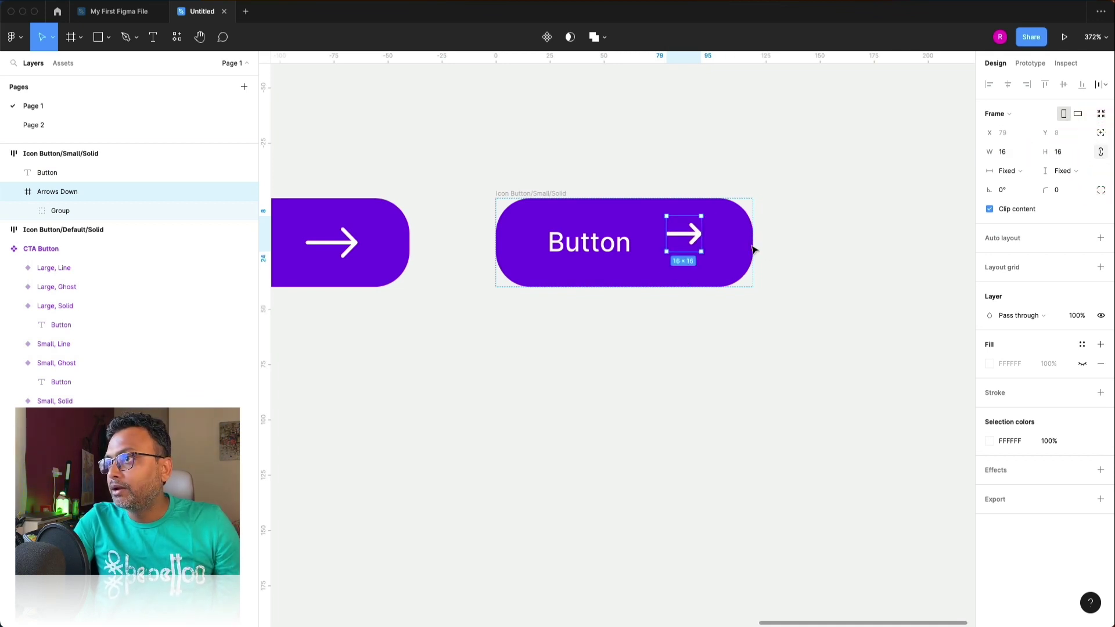
Centre the arrow beside the text and set padding to 16 horizontal, 4 vertical.
{"action": "left_click", "coordinate": [649, 213]}
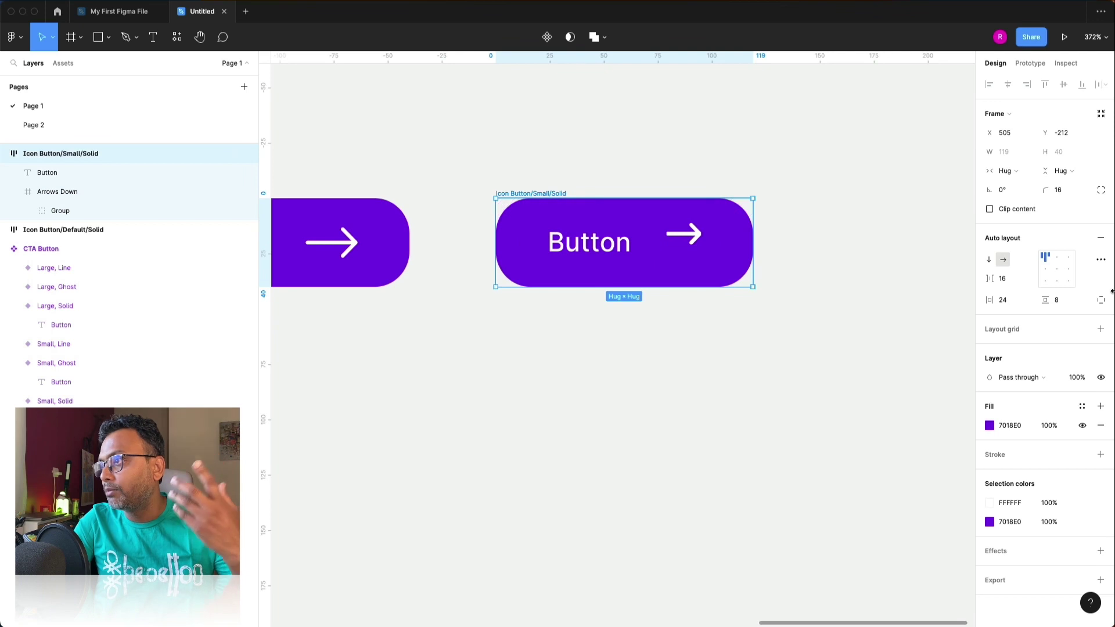
{"action": "left_click", "coordinate": [1045, 269]}
{"action": "left_click", "coordinate": [1009, 300]}
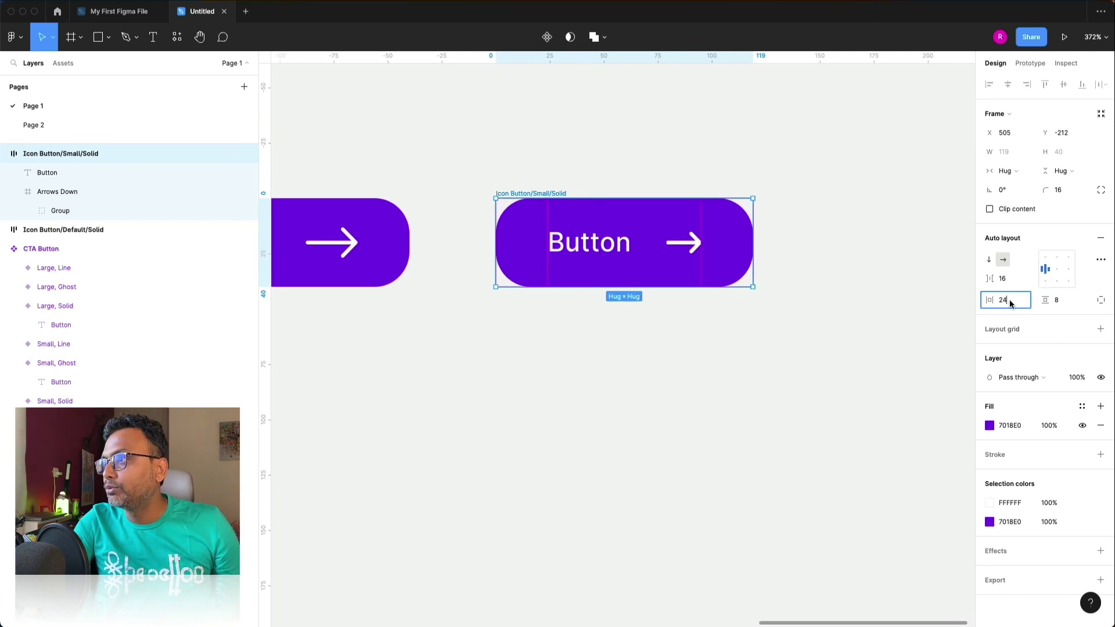
{"action": "type", "text": "16"}
{"action": "key", "text": "Return"}
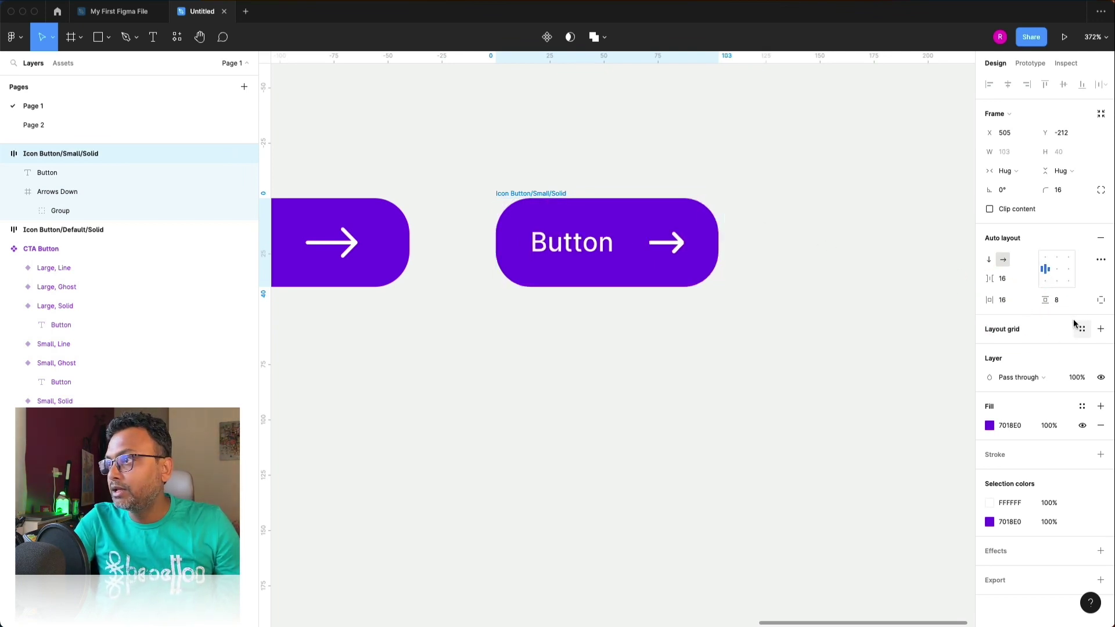
{"action": "left_click", "coordinate": [1064, 302]}
{"action": "type", "text": "4"}
{"action": "key", "text": "Return"}
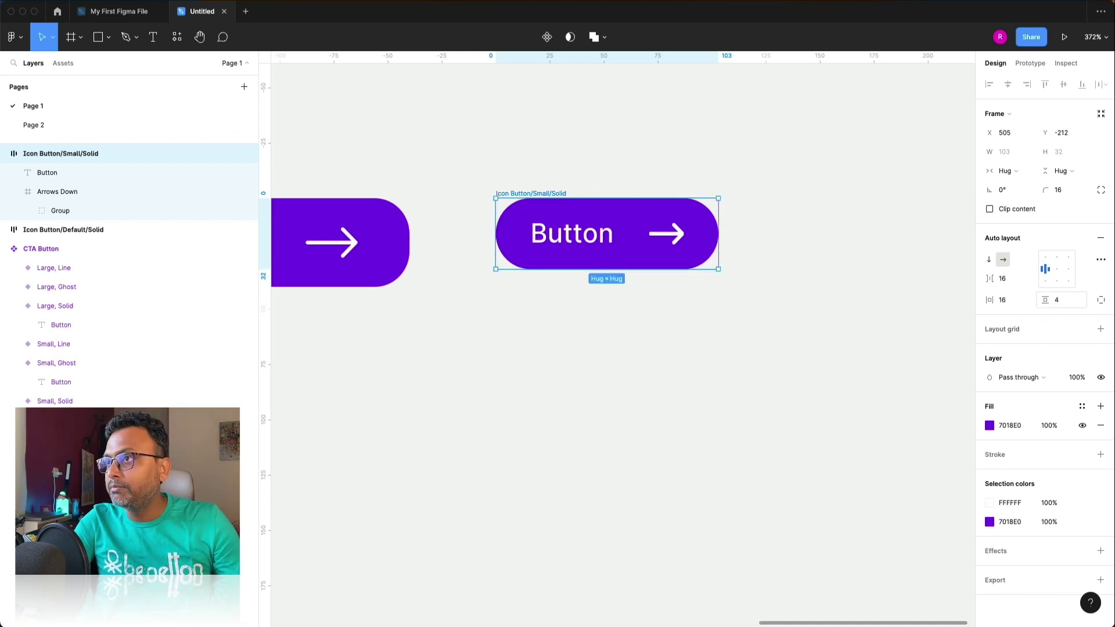
Nudge the small button slightly lower and give it corner radius 8.
{"action": "left_click", "coordinate": [813, 281]}
{"action": "left_click_drag", "start_coordinate": [535, 194], "coordinate": [536, 202]}
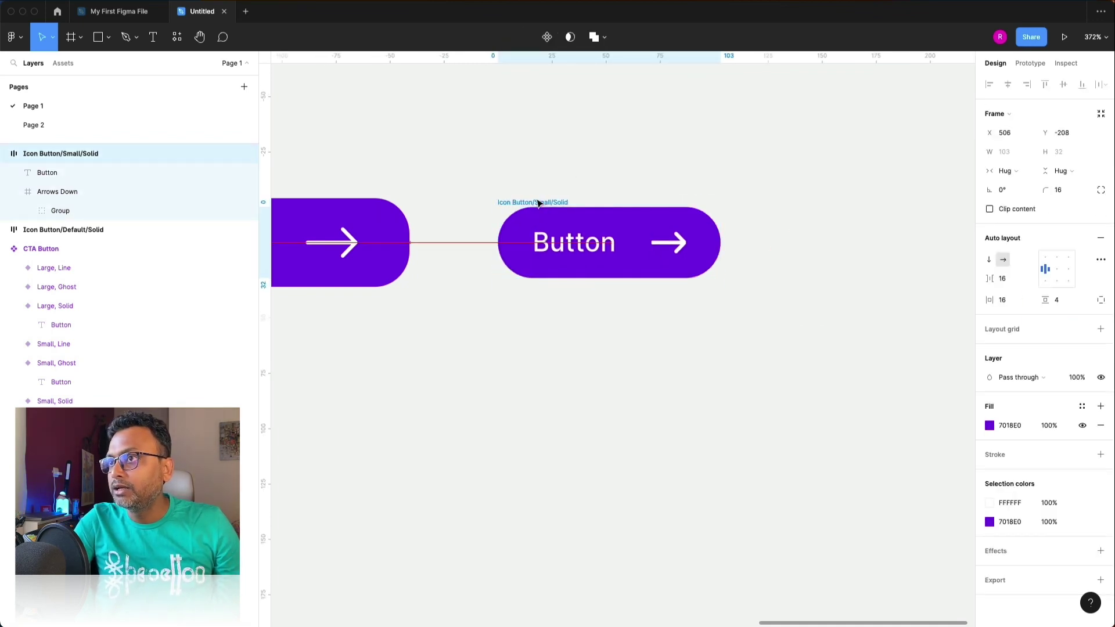
{"action": "left_click", "coordinate": [1058, 191]}
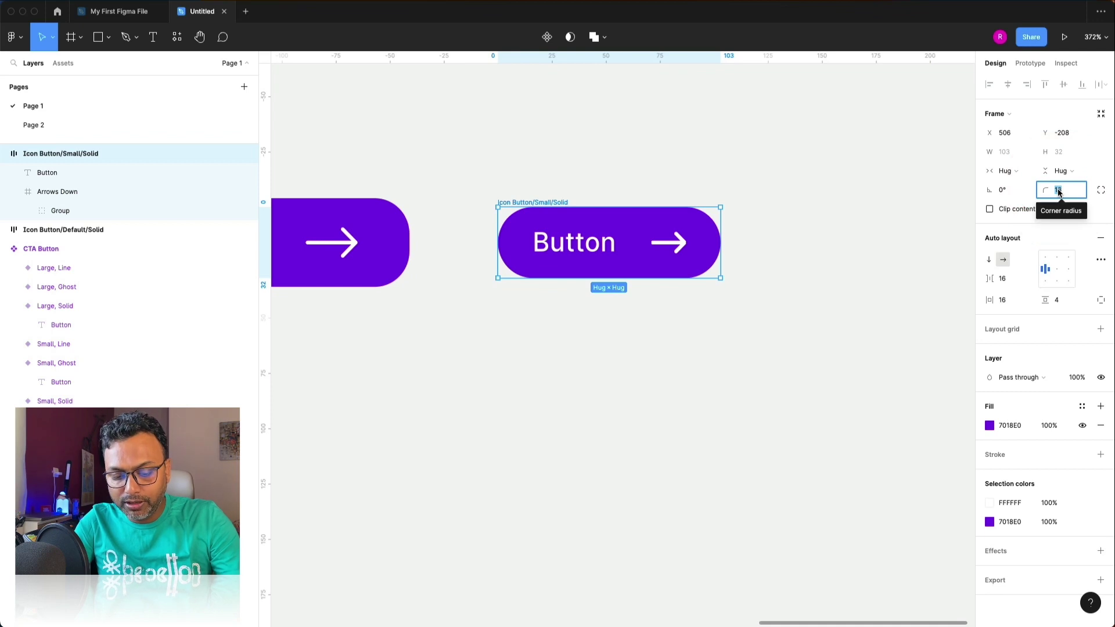
{"action": "type", "text": "8"}
{"action": "key", "text": "Return"}
{"action": "left_click", "coordinate": [870, 231]}
{"action": "scroll", "coordinate": [870, 232], "scroll_direction": "left", "scroll_amount": 5}
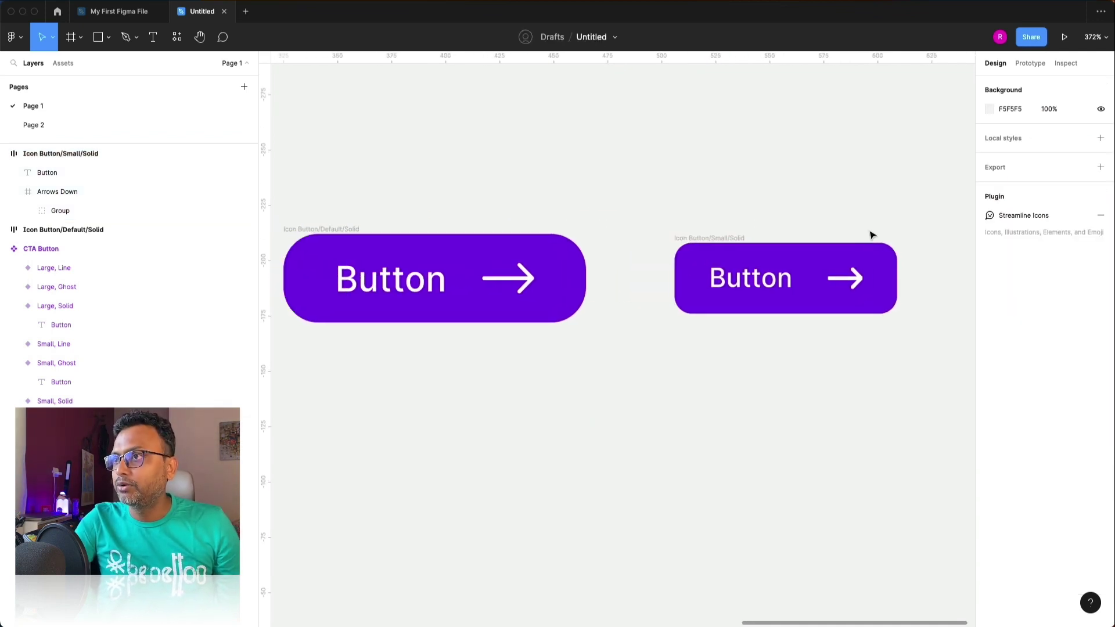
Reduce the Default button's corner radius from 16 to 8.
{"action": "left_click", "coordinate": [470, 233]}
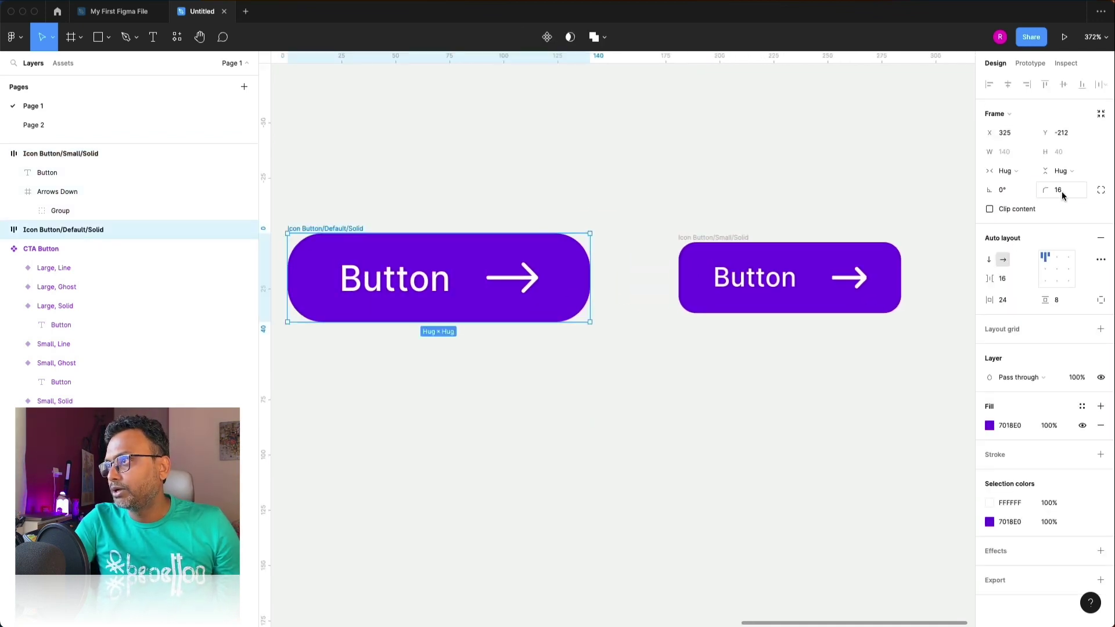
{"action": "left_click", "coordinate": [1063, 195]}
{"action": "key", "text": "Down"}
{"action": "key", "text": "Down"}
{"action": "key", "text": "Down"}
{"action": "key", "text": "Down"}
{"action": "key", "text": "Down"}
{"action": "key", "text": "Down"}
{"action": "key", "text": "Down"}
{"action": "key", "text": "Down"}
{"action": "key", "text": "Down"}
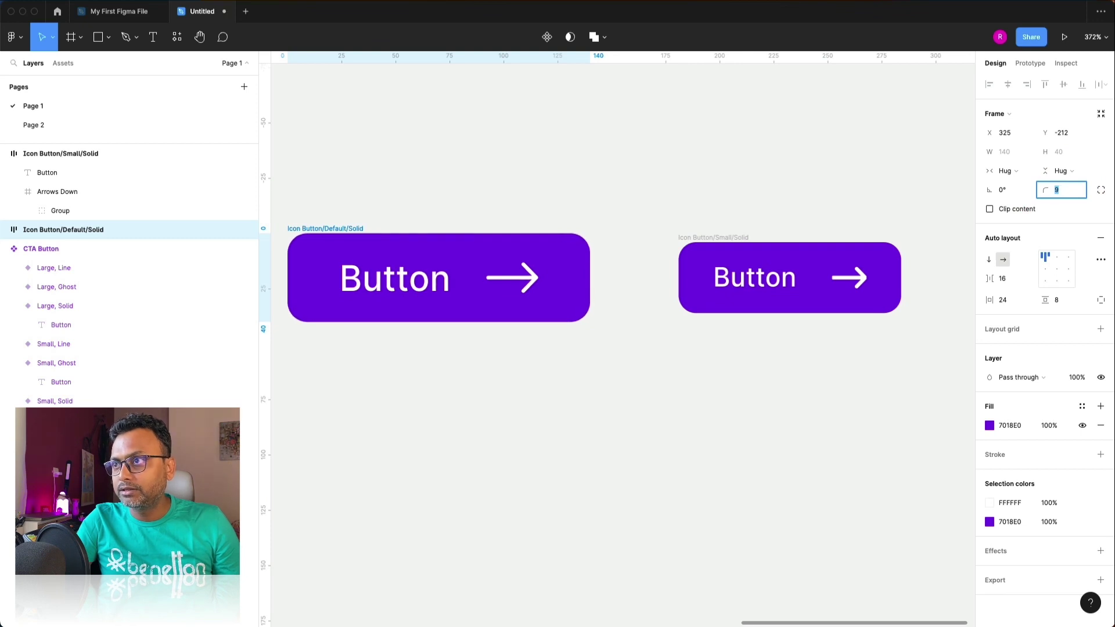
{"action": "key", "text": "Up"}
{"action": "key", "text": "Up"}
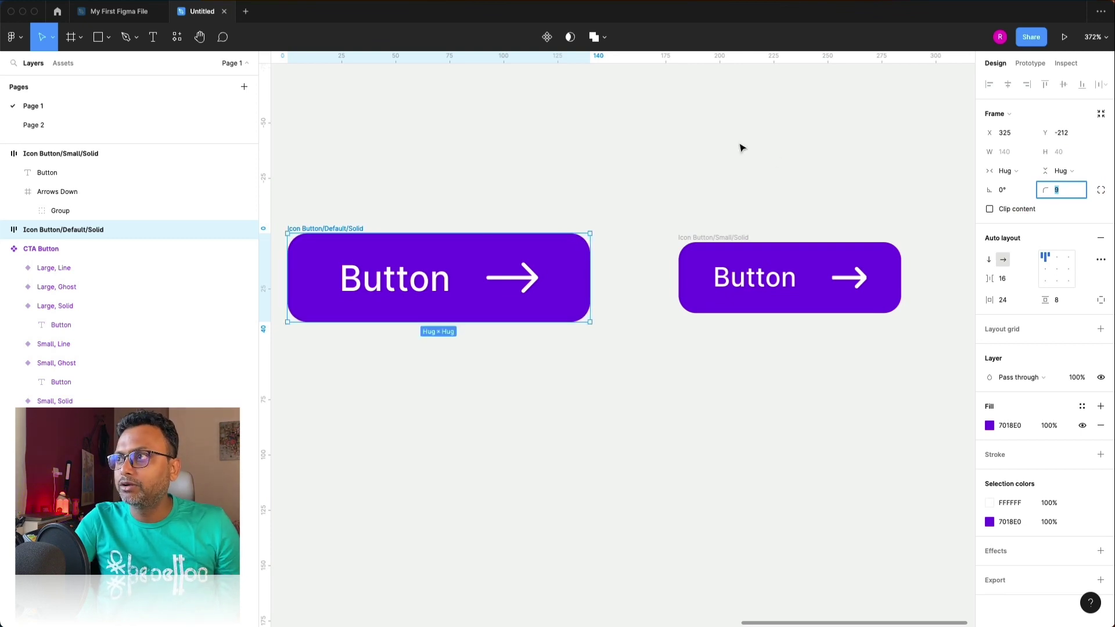
{"action": "left_click", "coordinate": [740, 147]}
Move the Small button directly below the Default button, left edges aligned.
{"action": "scroll", "coordinate": [742, 148], "scroll_direction": "down", "scroll_amount": 3}
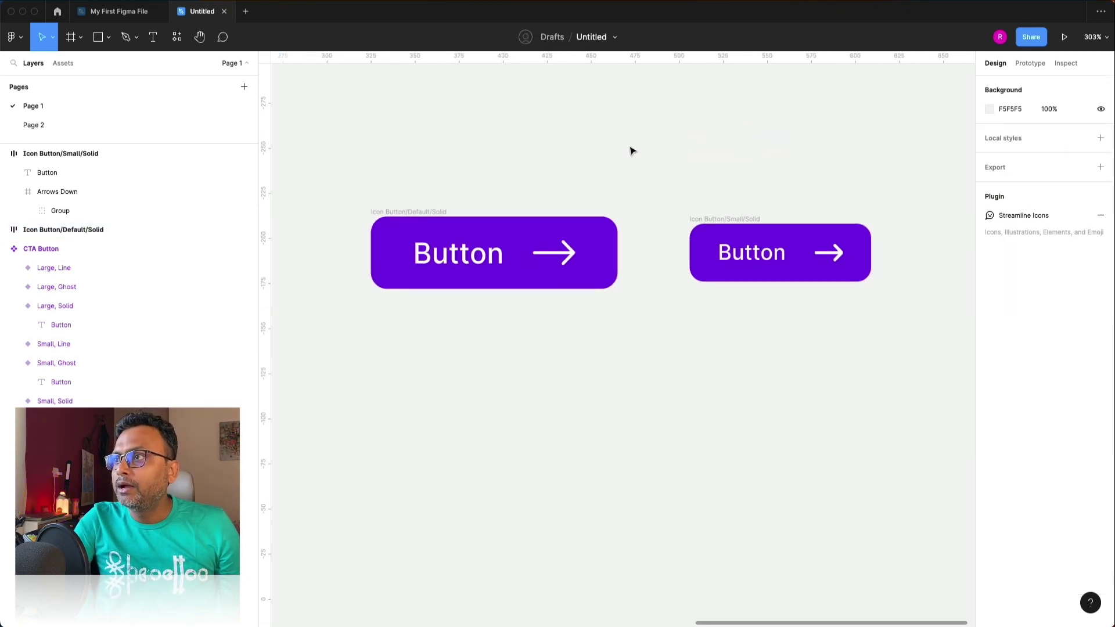
{"action": "left_click", "coordinate": [425, 220]}
{"action": "left_click", "coordinate": [729, 219]}
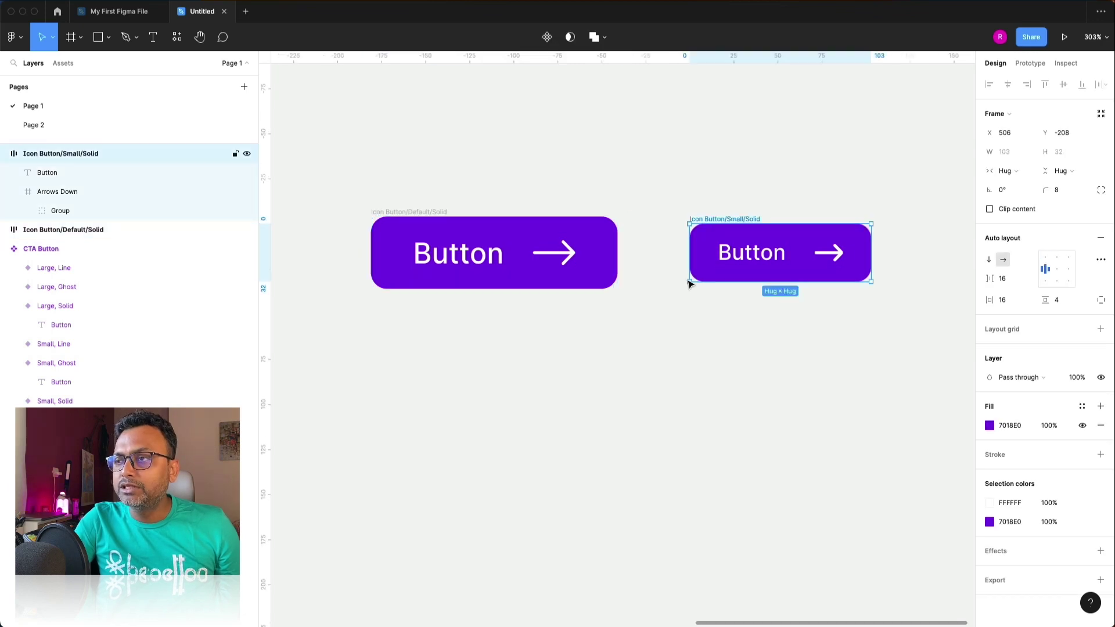
{"action": "left_click_drag", "start_coordinate": [729, 220], "coordinate": [408, 331]}
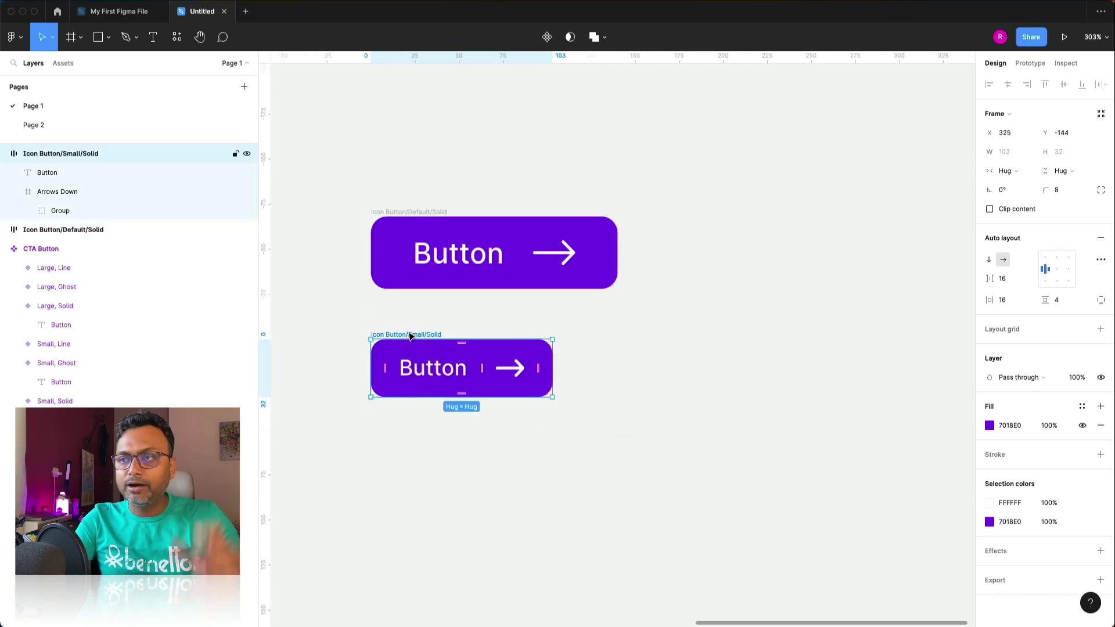
Make both buttons components and combine them as variants of Icon Button.
{"action": "left_click", "coordinate": [410, 214], "text": "shift"}
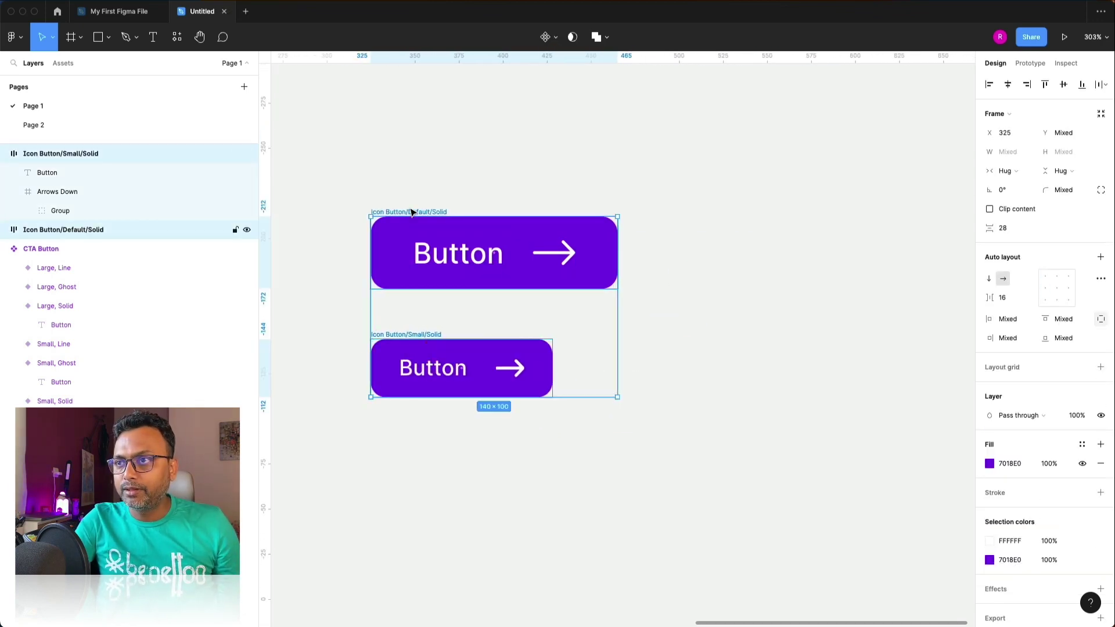
{"action": "left_click", "coordinate": [556, 39]}
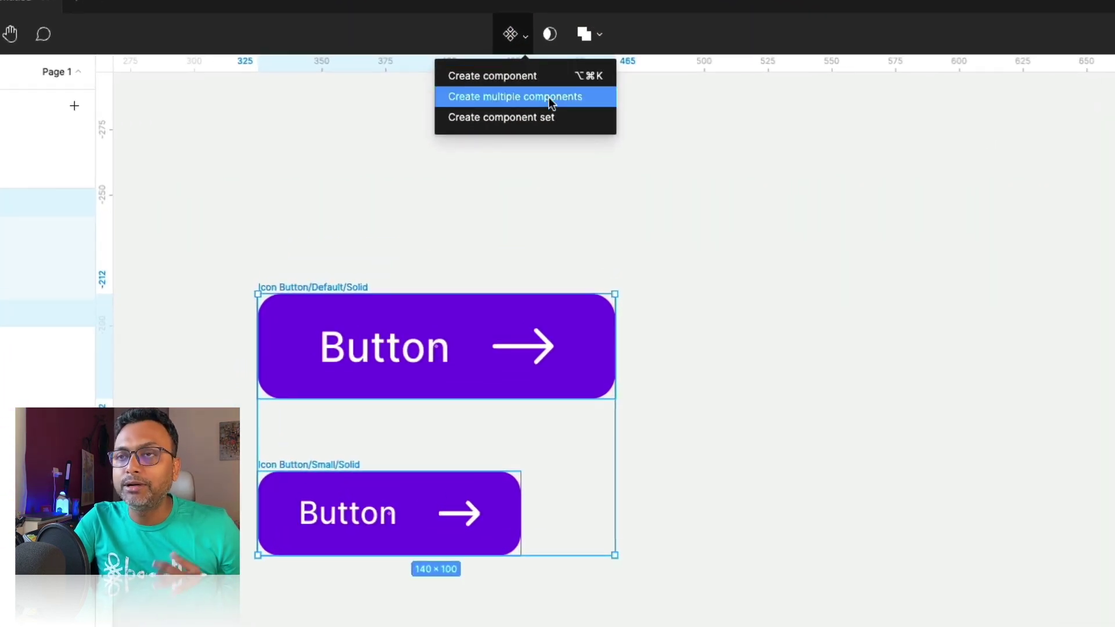
{"action": "left_click", "coordinate": [548, 97]}
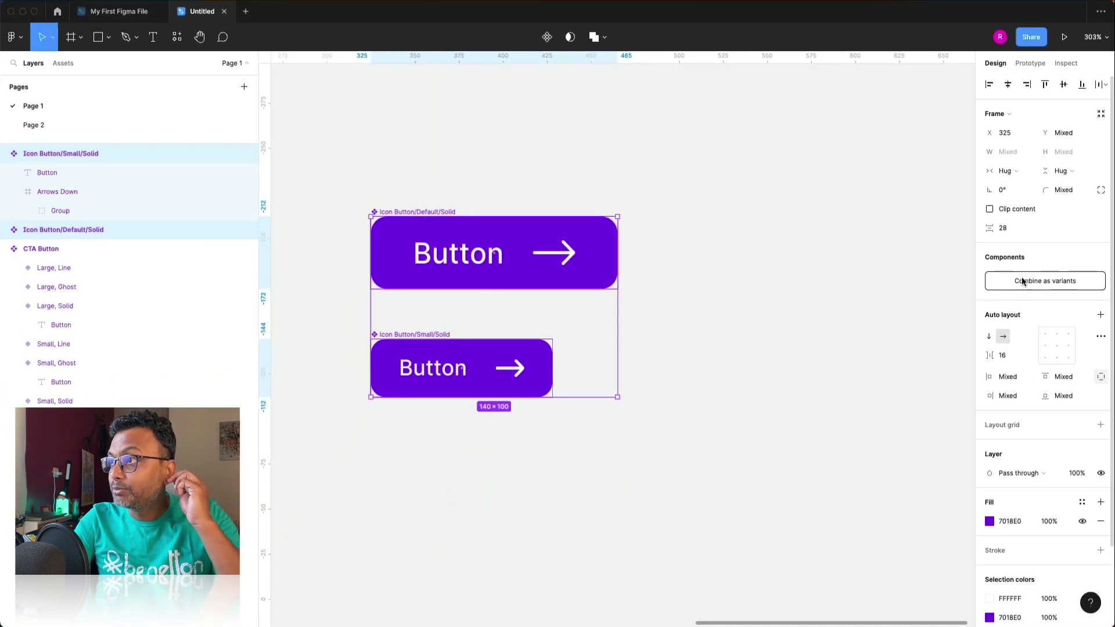
{"action": "left_click", "coordinate": [1023, 282]}
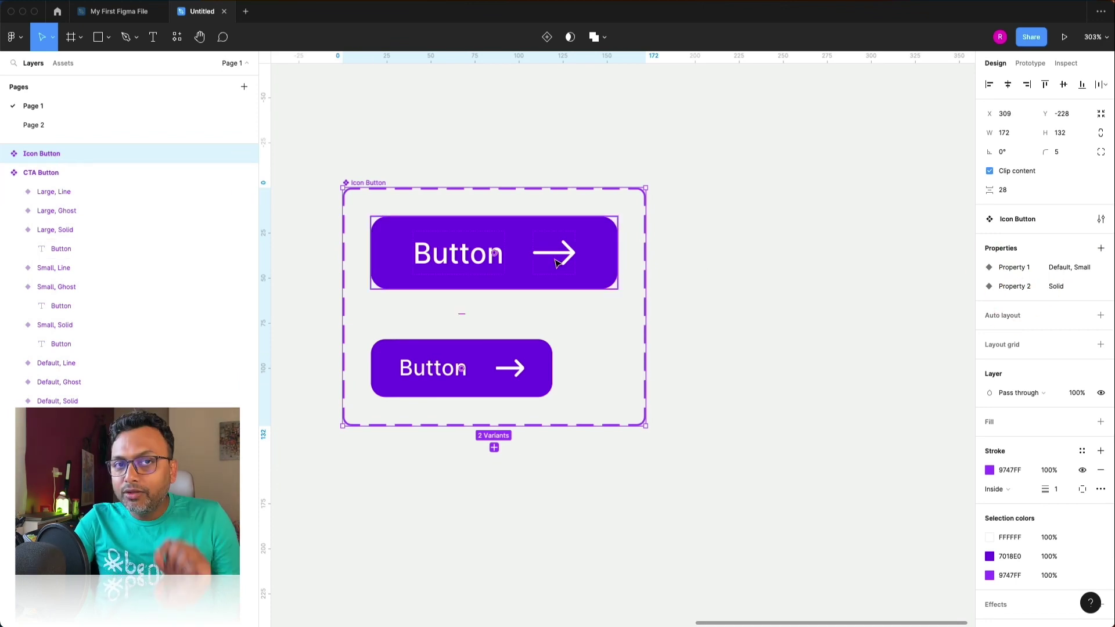
Select the Default, Solid variant and the arrow icon inside it.
{"action": "left_click", "coordinate": [803, 344]}
{"action": "left_click", "coordinate": [574, 261]}
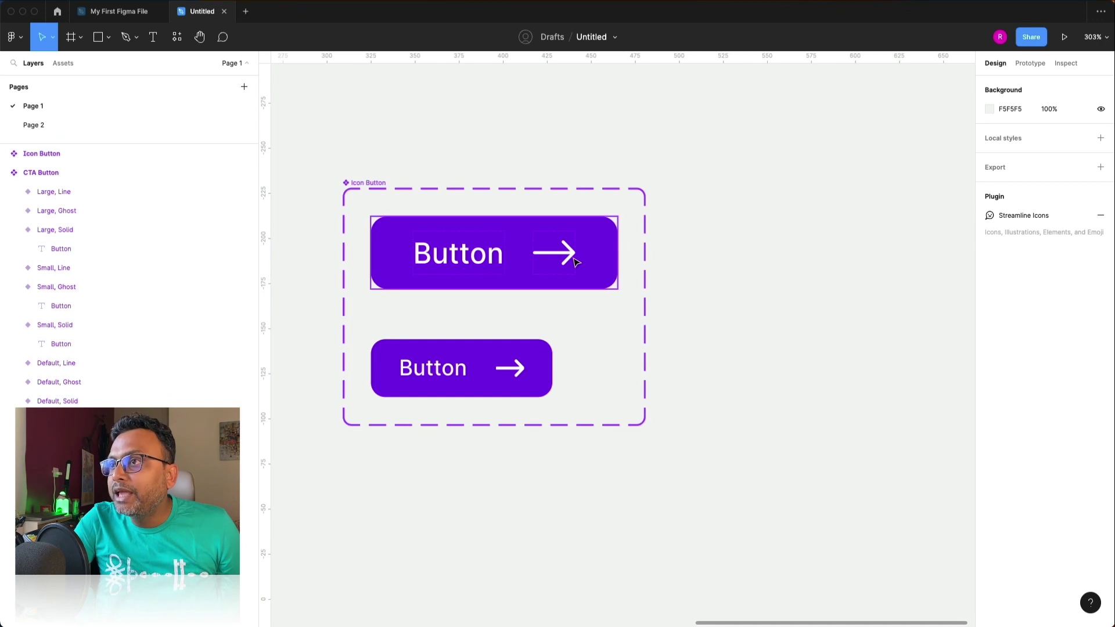
{"action": "left_click", "coordinate": [573, 258]}
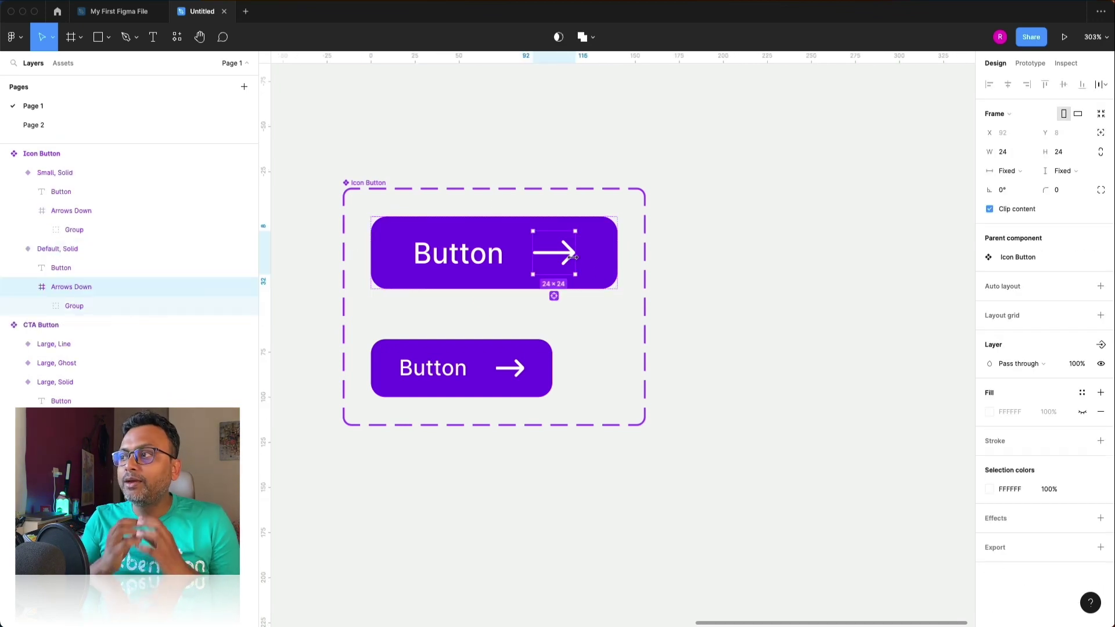
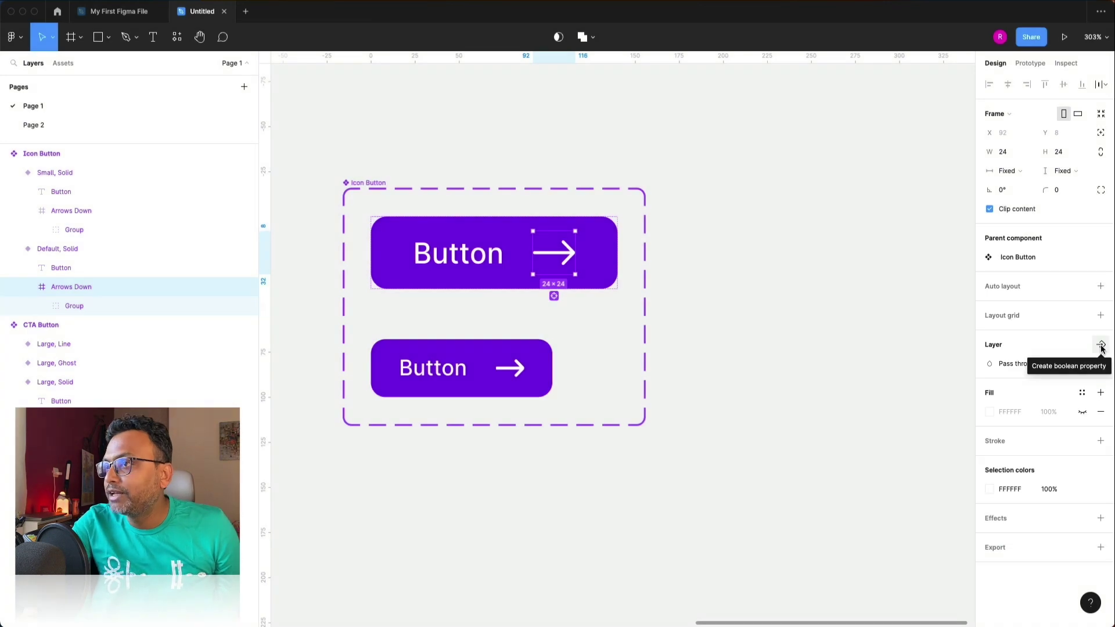
Create a Show Arrows Down boolean property from the arrow's visibility and link the other variant's arrow to it.
{"action": "left_click", "coordinate": [1101, 347]}
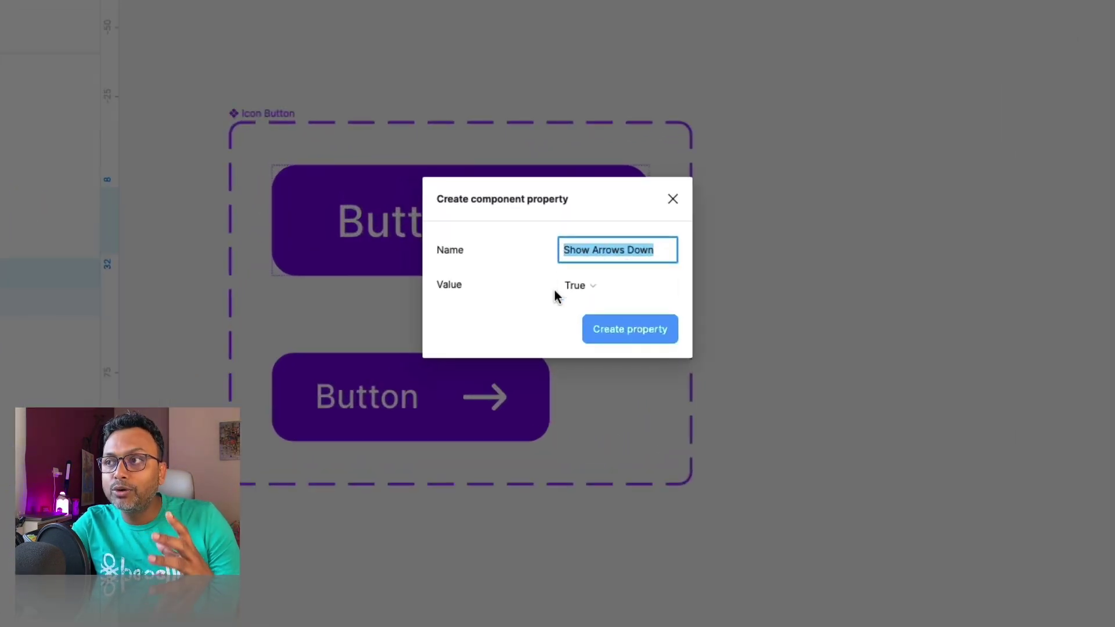
{"action": "left_click", "coordinate": [616, 330]}
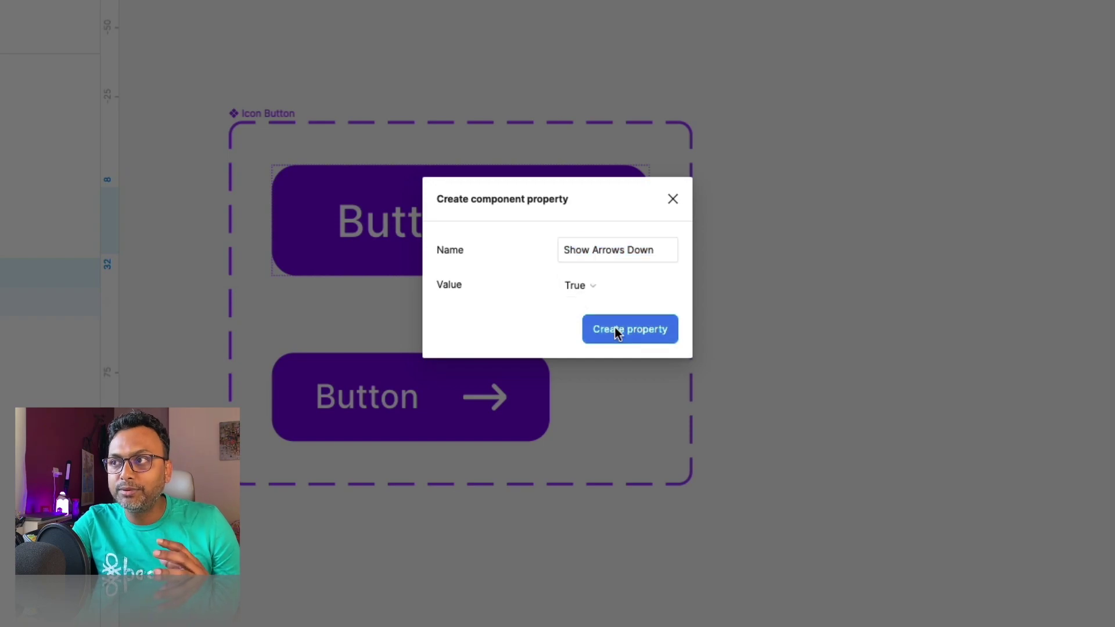
{"action": "left_click", "coordinate": [485, 396]}
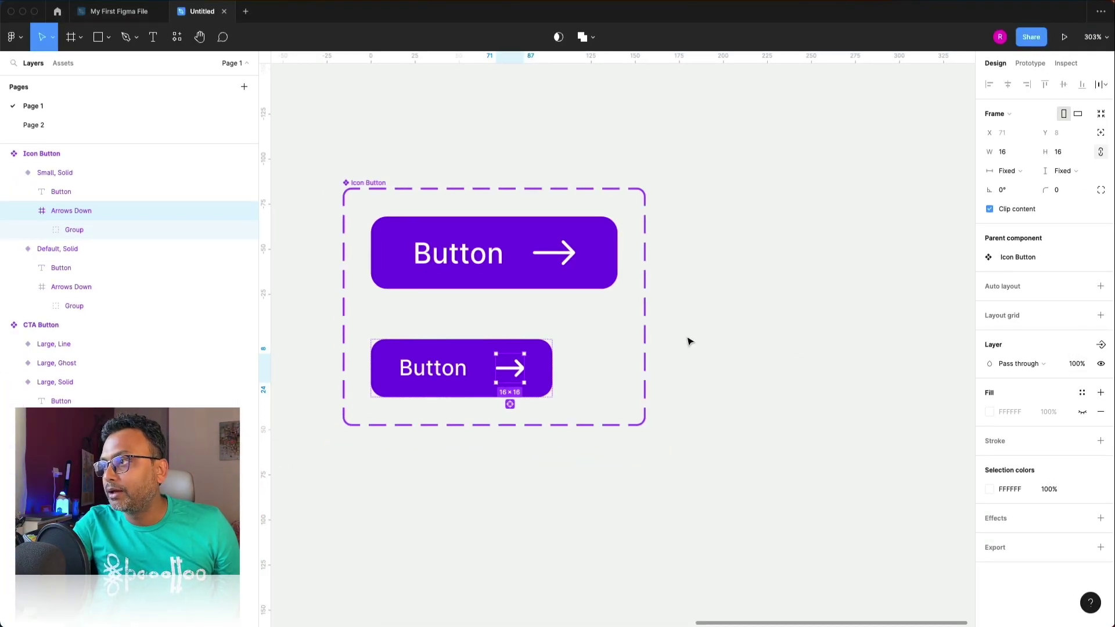
{"action": "left_click", "coordinate": [1101, 344]}
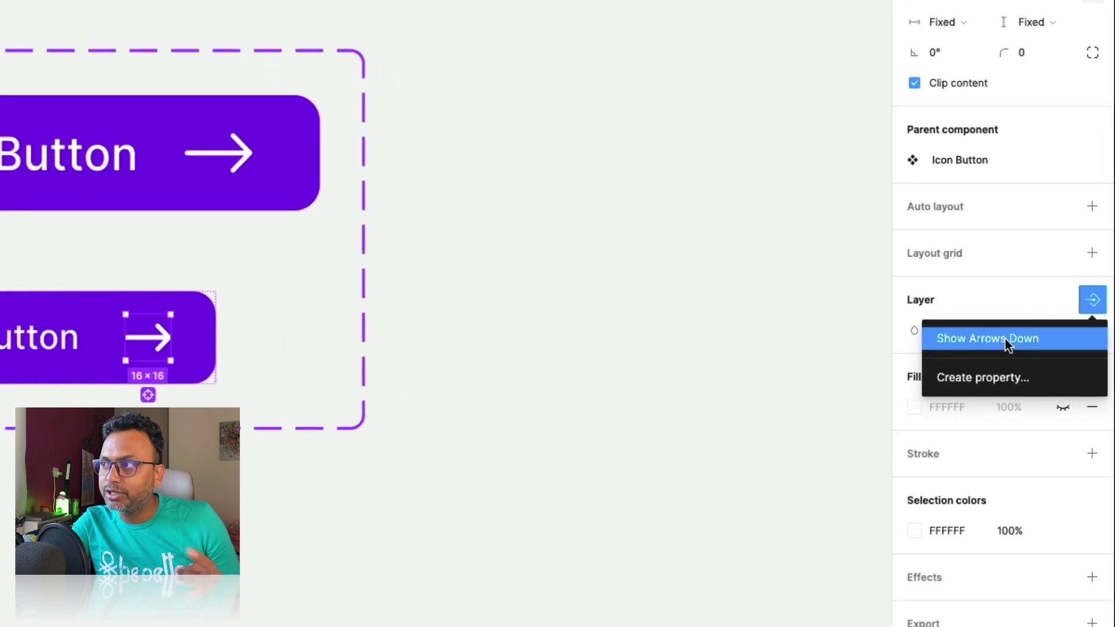
{"action": "left_click", "coordinate": [1066, 376]}
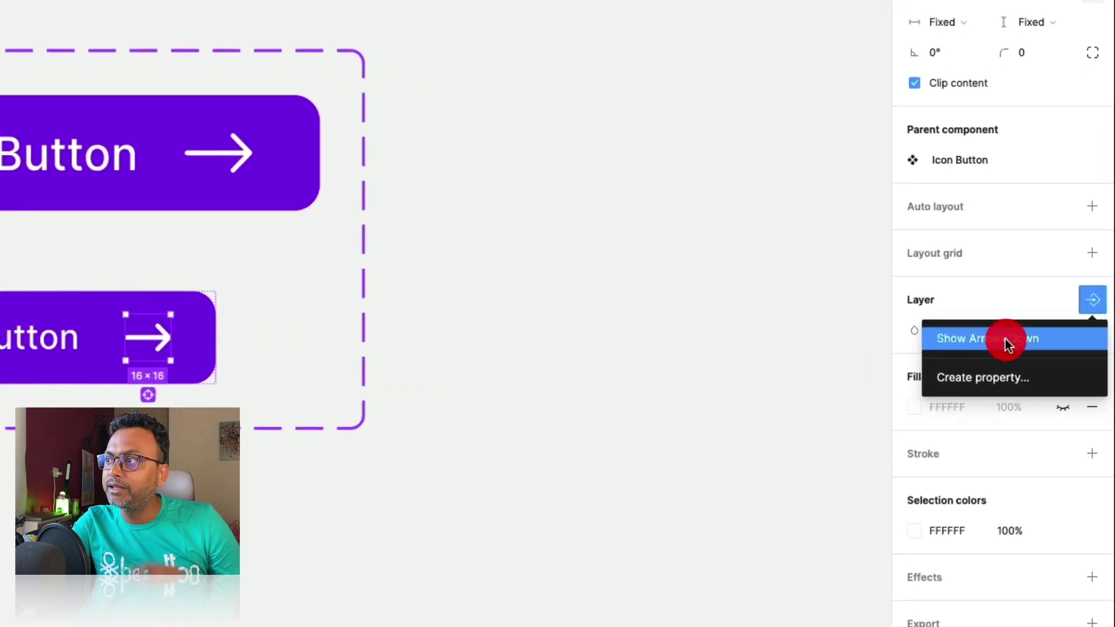
{"action": "left_click", "coordinate": [691, 351]}
{"action": "left_click", "coordinate": [369, 183]}
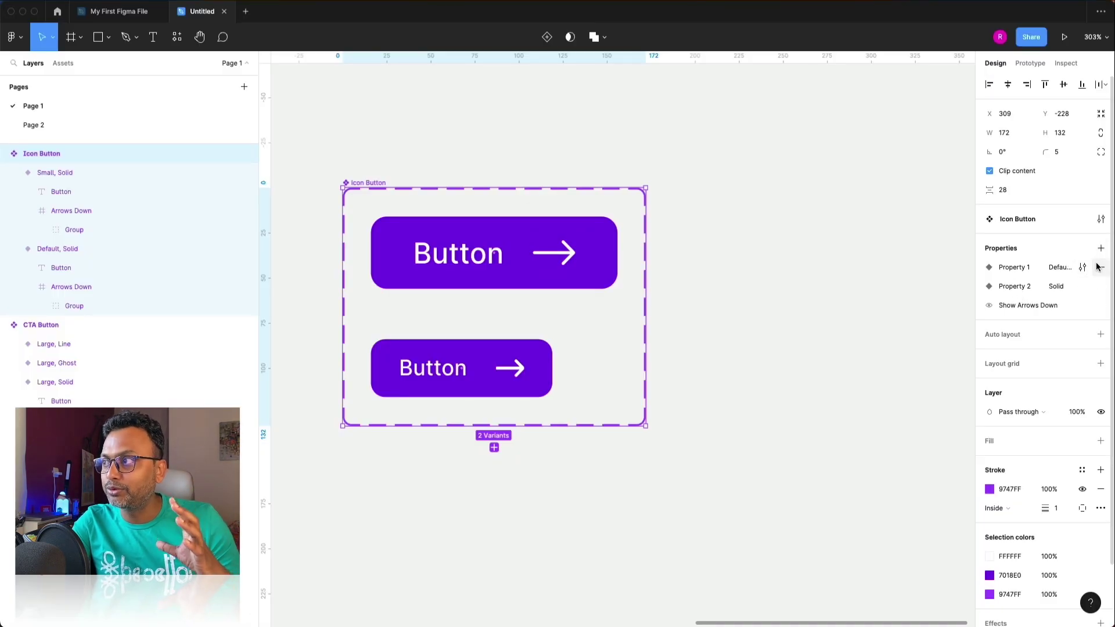
Rename the Icon Button variant properties from Property 1 and Property 2 to Size and Style.
{"action": "left_click", "coordinate": [1084, 268]}
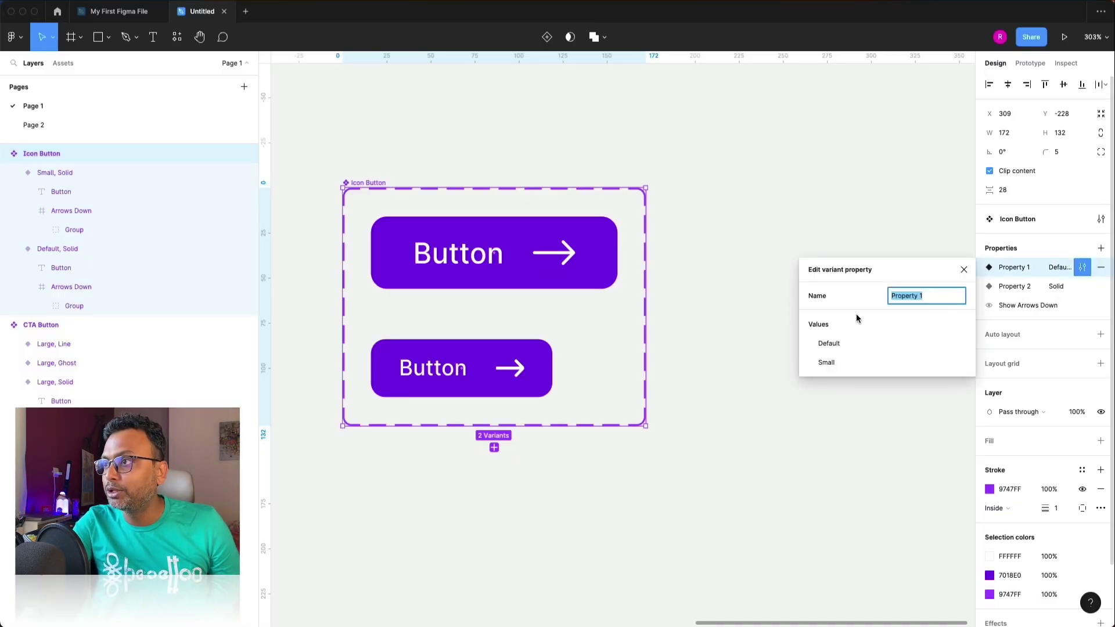
{"action": "type", "text": "Size"}
{"action": "key", "text": "Return"}
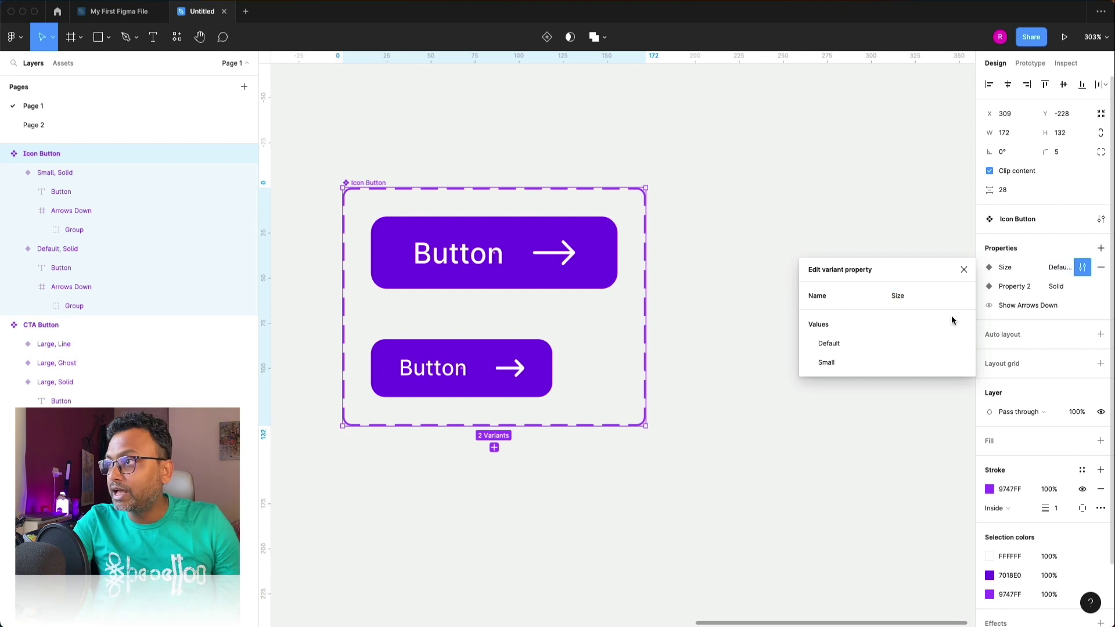
{"action": "left_click", "coordinate": [1083, 286]}
{"action": "type", "text": "St"}
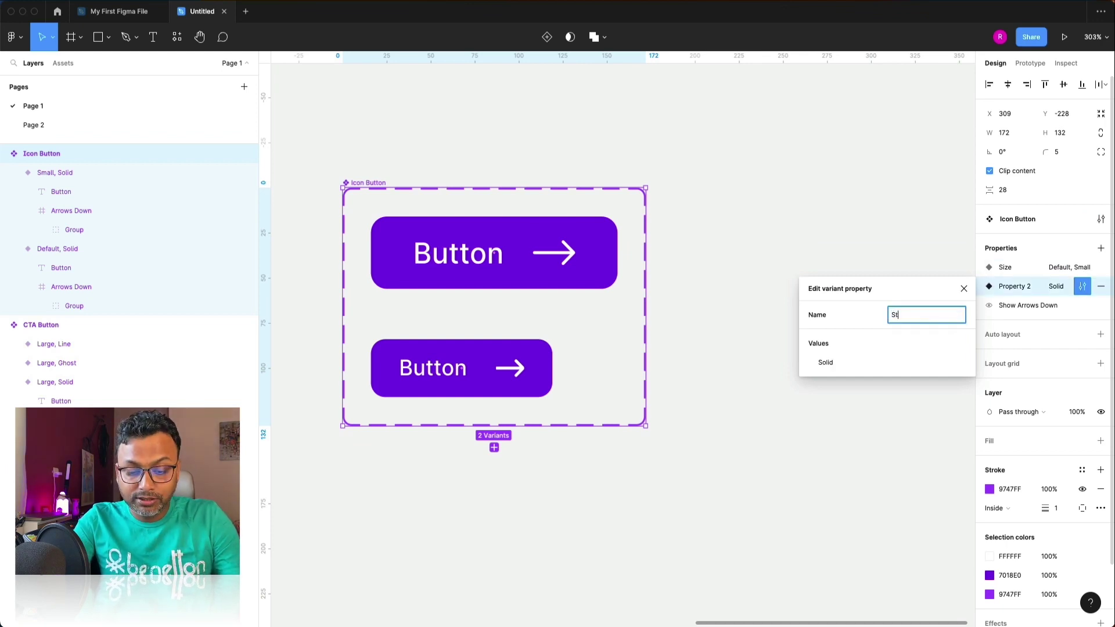
{"action": "type", "text": "yle"}
{"action": "key", "text": "Return"}
{"action": "left_click", "coordinate": [657, 197]}
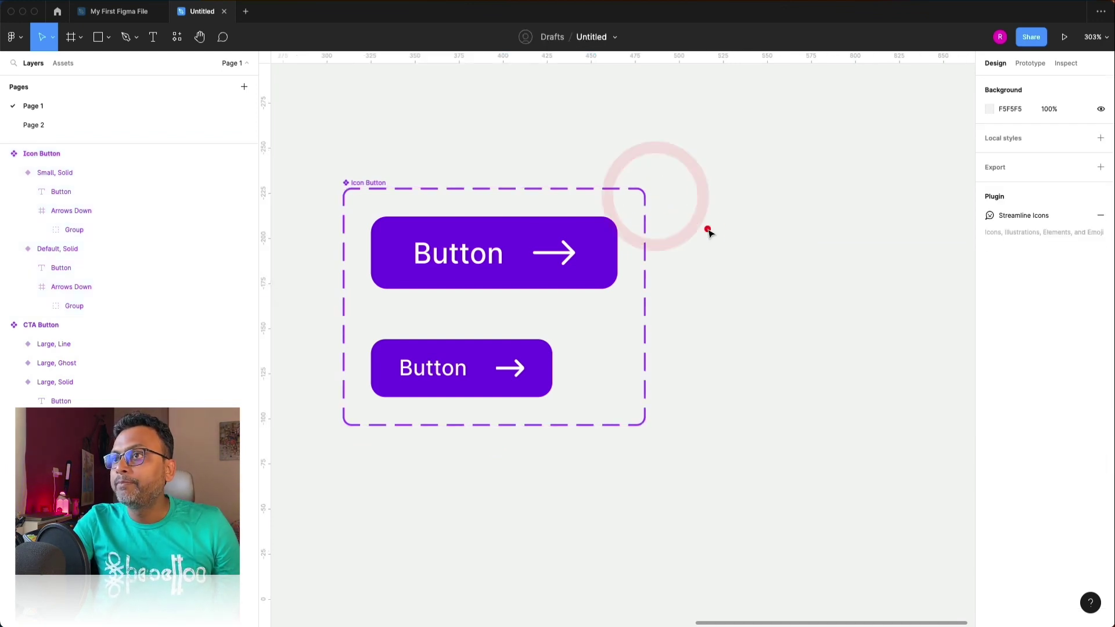
{"action": "scroll", "coordinate": [709, 233], "scroll_direction": "right", "scroll_amount": 3}
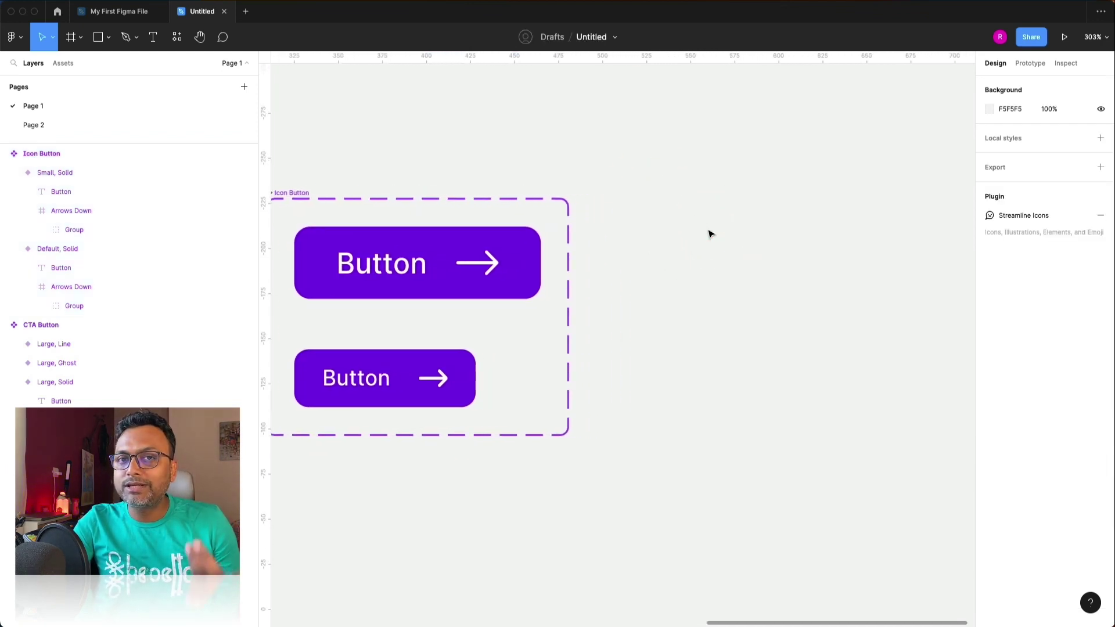
On Page 2, place an Icon Button instance from the local components and zoom to it.
{"action": "left_click", "coordinate": [39, 125]}
{"action": "left_click", "coordinate": [71, 63]}
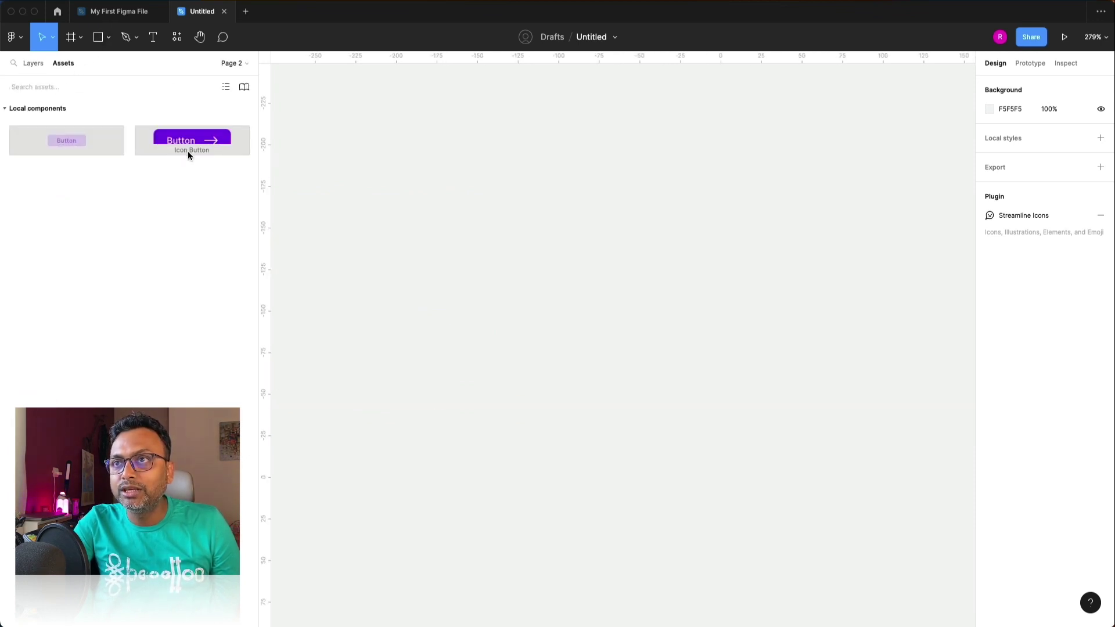
{"action": "left_click_drag", "start_coordinate": [184, 141], "coordinate": [610, 279]}
{"action": "key", "text": "shift+2"}
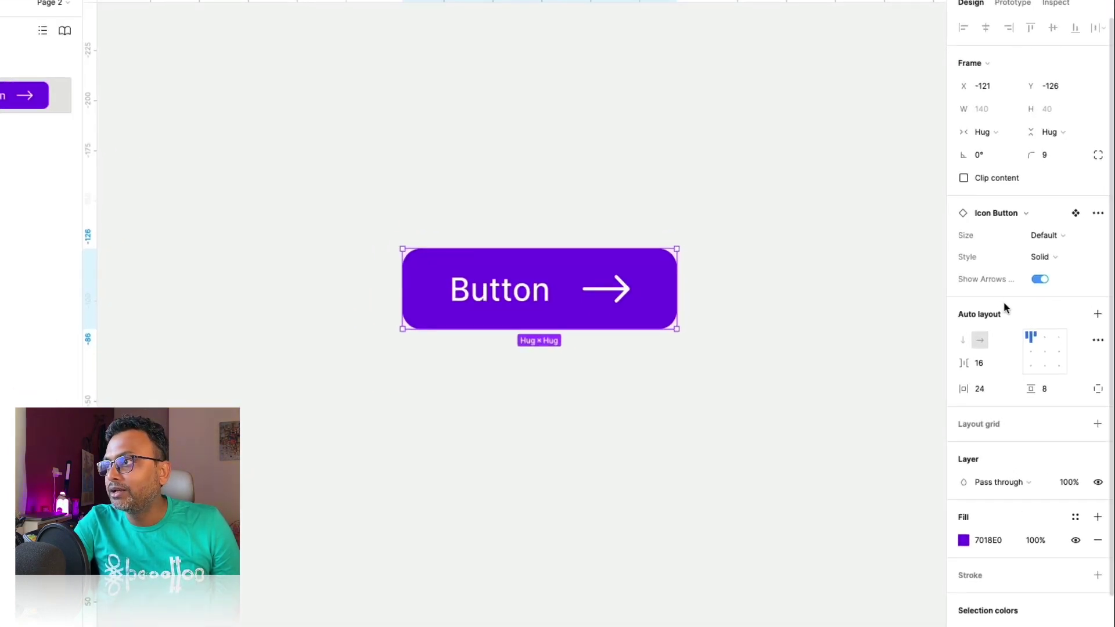
Turn on Show Arrows so the instance's arrow is visible.
{"action": "left_click", "coordinate": [1026, 265]}
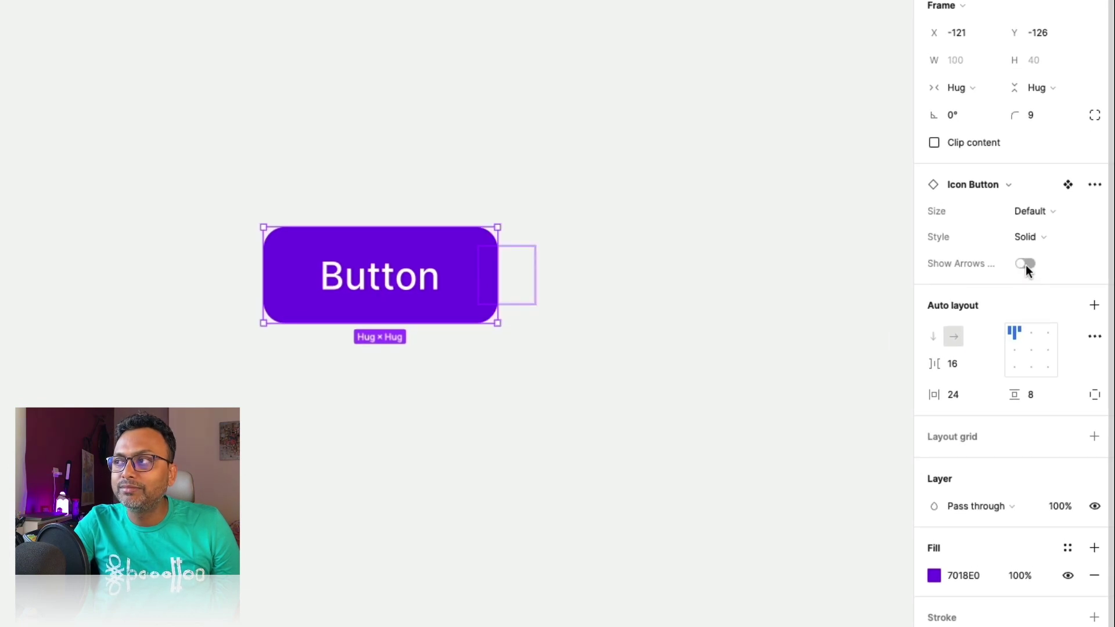
{"action": "left_click", "coordinate": [1026, 265]}
{"action": "left_click", "coordinate": [1025, 265]}
{"action": "left_click", "coordinate": [786, 481]}
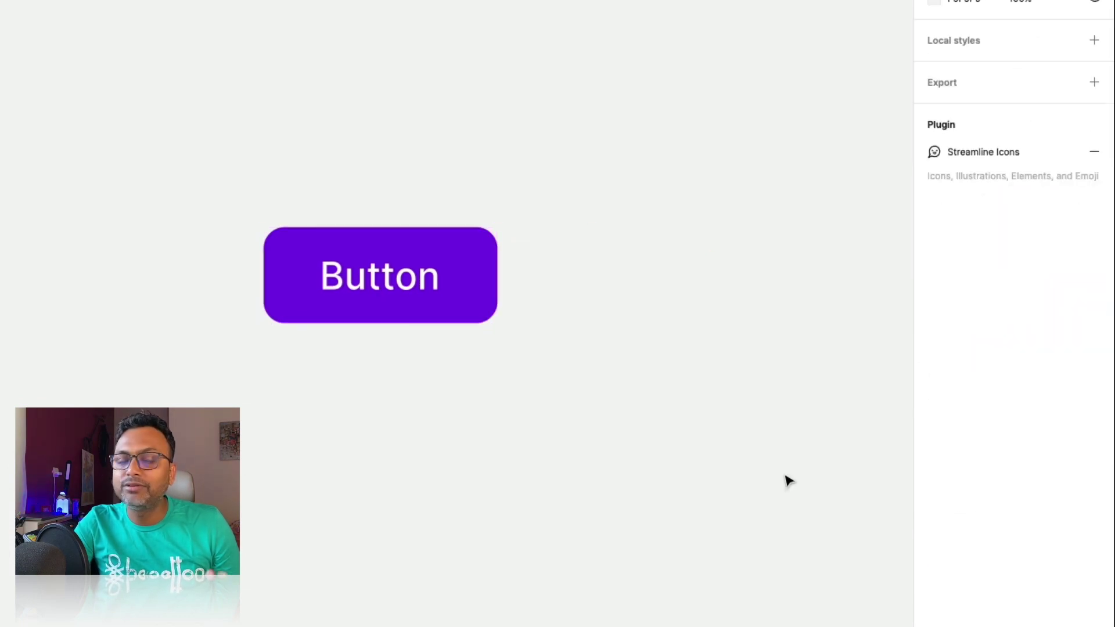
{"action": "left_click", "coordinate": [419, 245]}
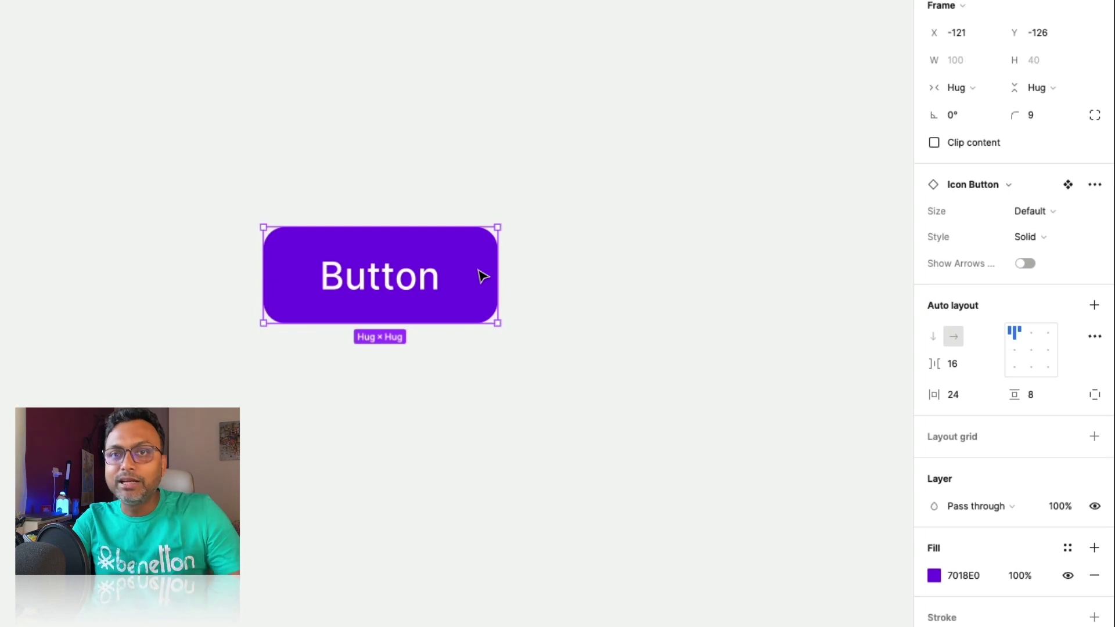
{"action": "left_click", "coordinate": [1020, 263]}
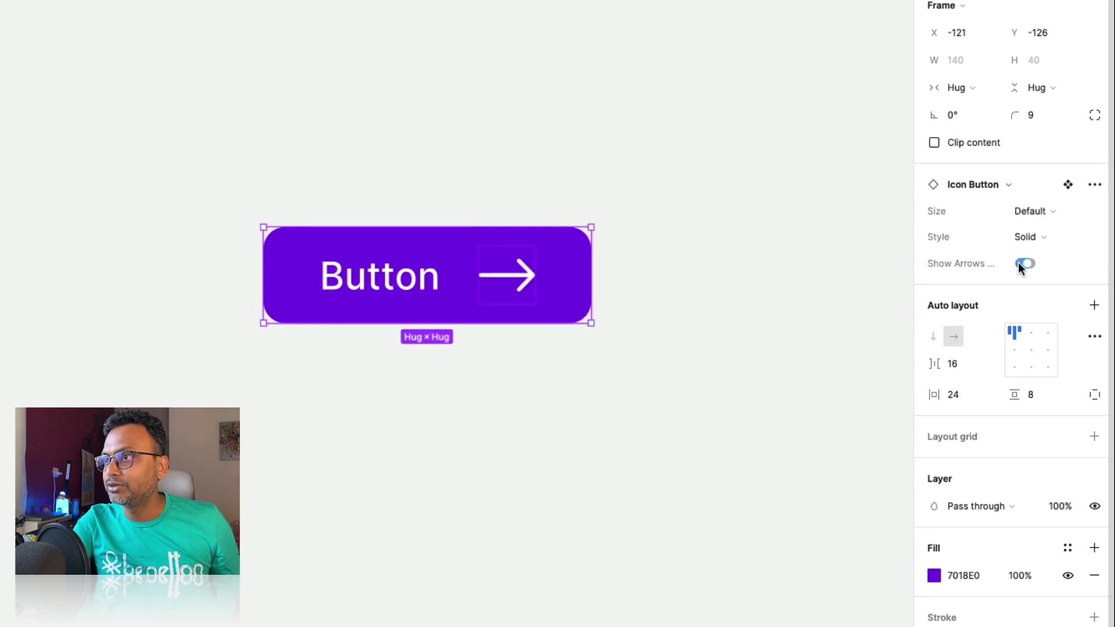
{"action": "left_click", "coordinate": [719, 437]}
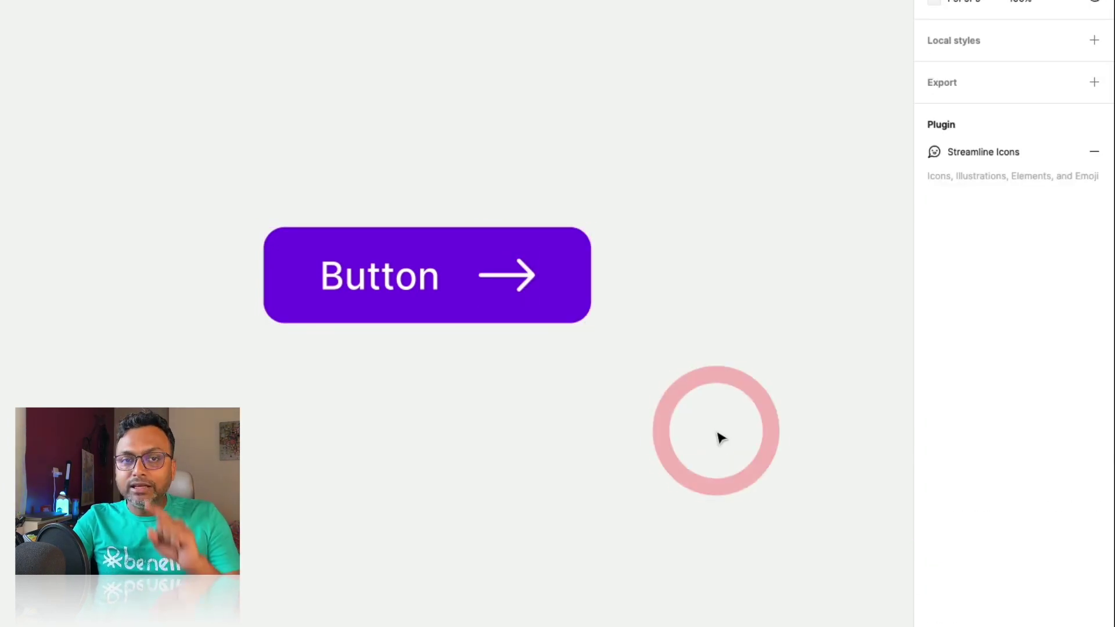
Change the button's label text to 'Submit Here'.
{"action": "left_click", "coordinate": [405, 283]}
{"action": "double_click", "coordinate": [404, 279]}
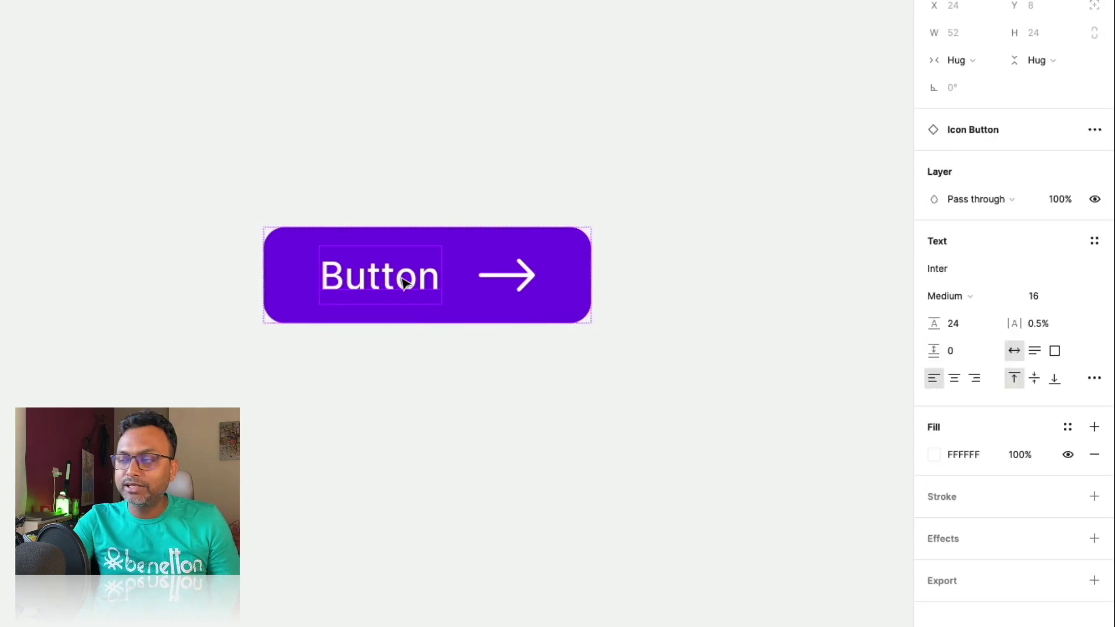
{"action": "double_click", "coordinate": [403, 276]}
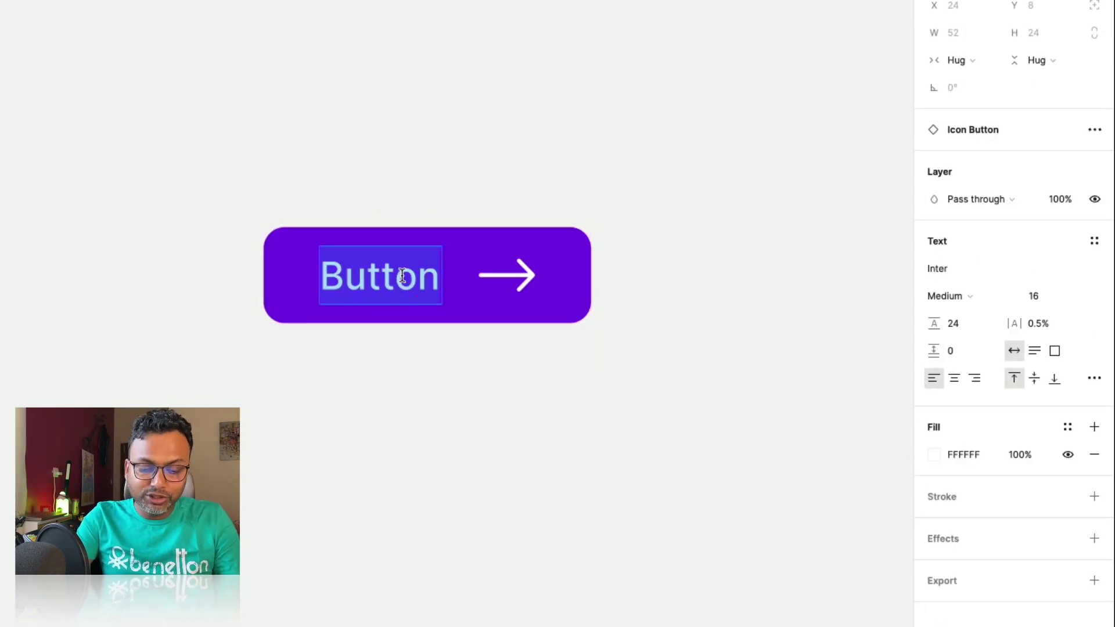
{"action": "type", "text": "Submit H"}
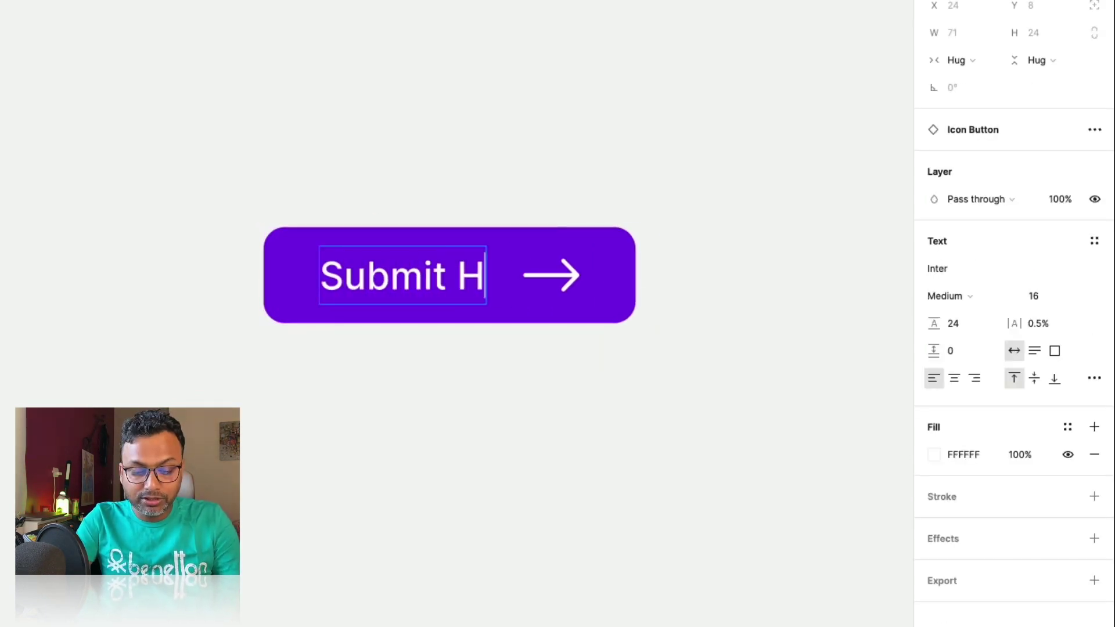
{"action": "type", "text": "ere"}
{"action": "key", "text": "Escape"}
{"action": "left_click", "coordinate": [540, 194]}
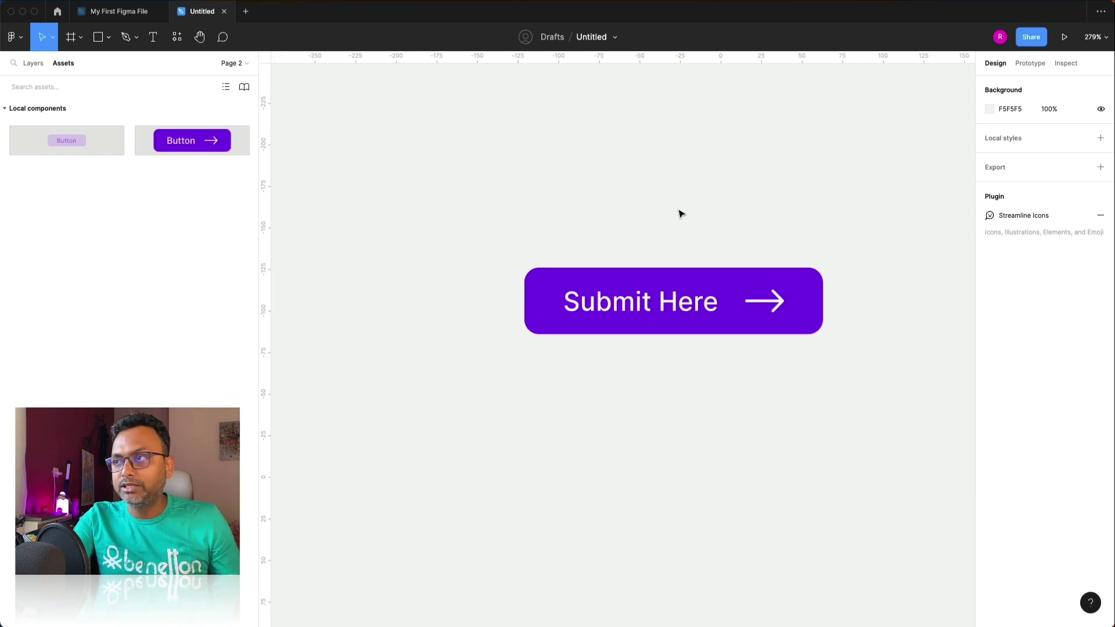
On Page 1, create a Text property with default 'Button' from the large button's label.
{"action": "left_click", "coordinate": [35, 67]}
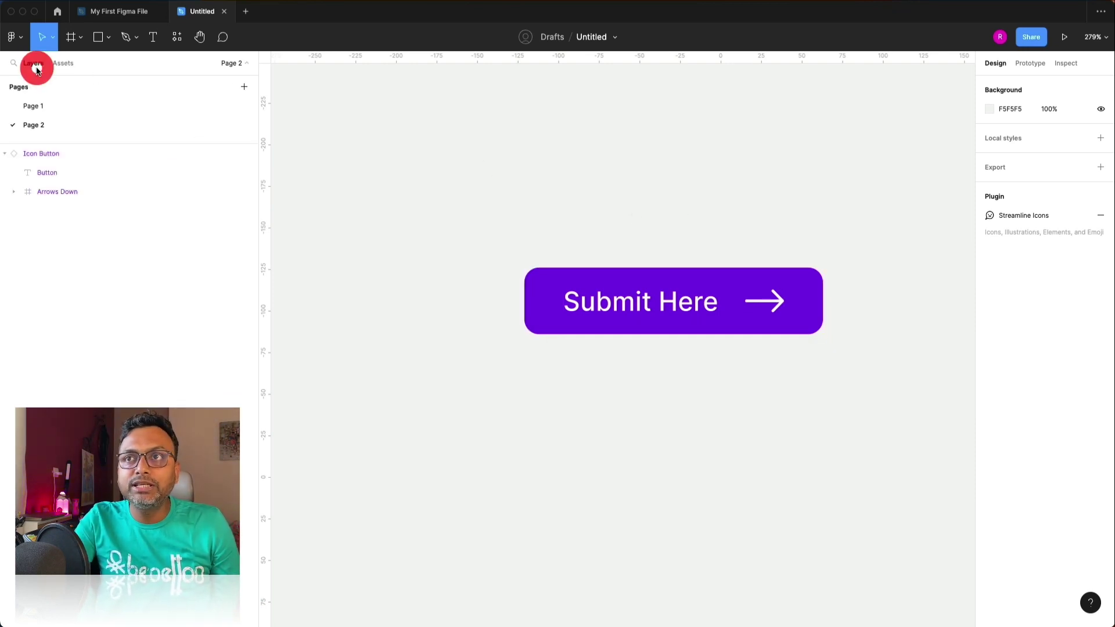
{"action": "left_click", "coordinate": [46, 108]}
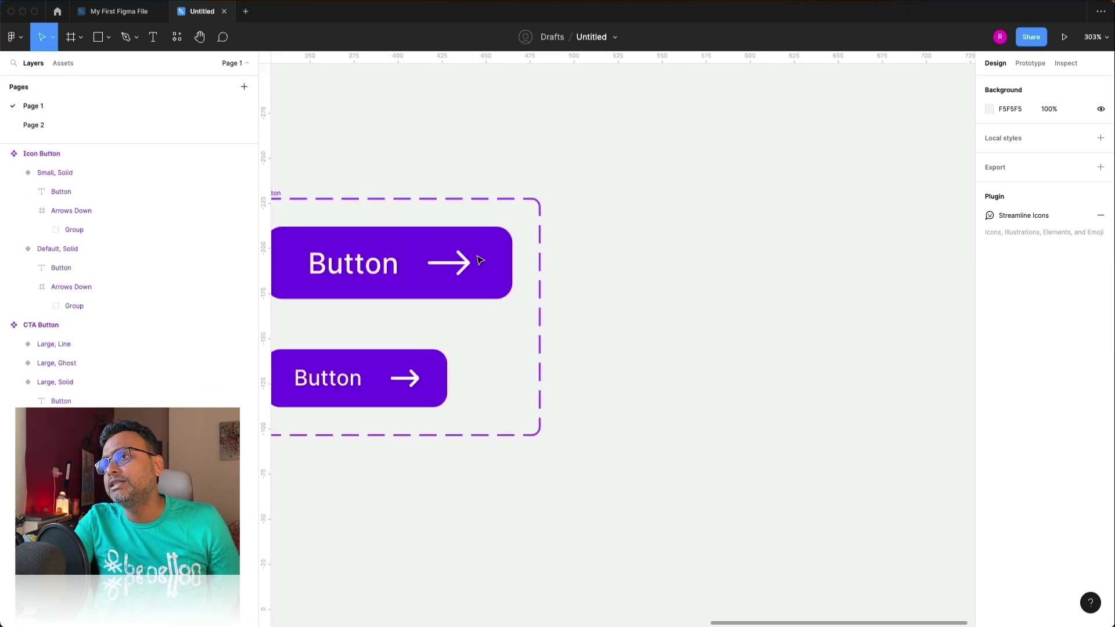
{"action": "double_click", "coordinate": [360, 266]}
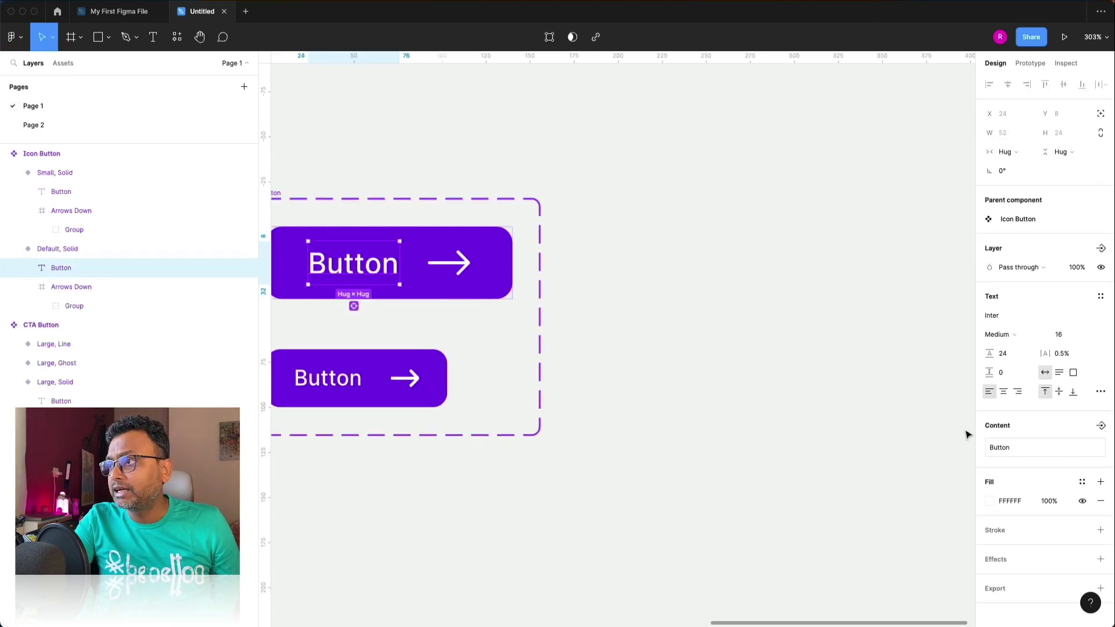
{"action": "left_click", "coordinate": [1101, 252]}
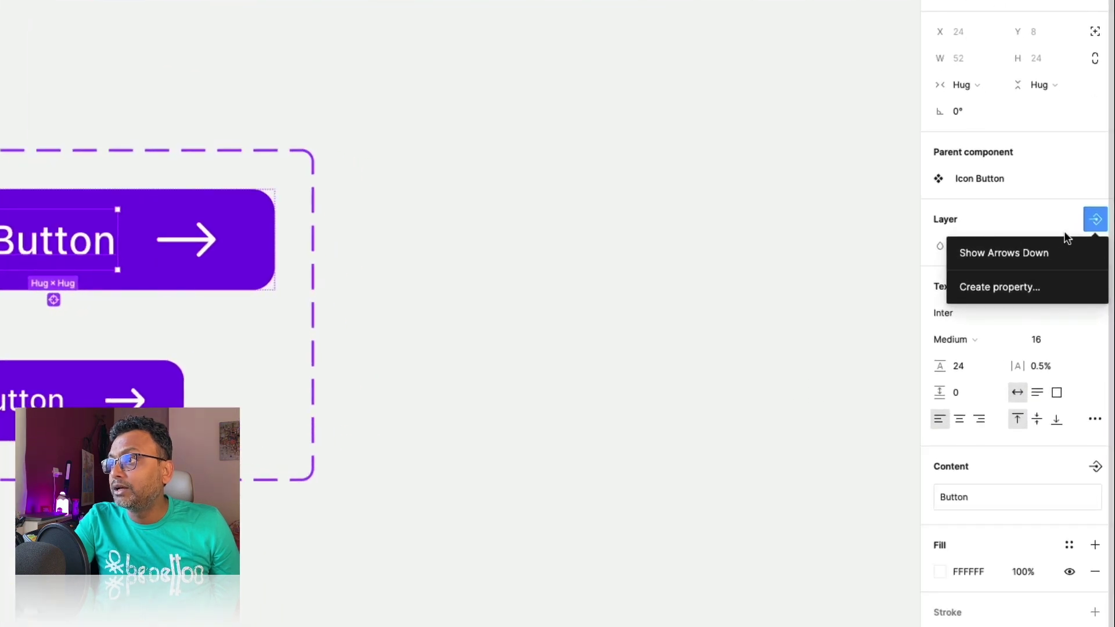
{"action": "left_click", "coordinate": [1036, 286]}
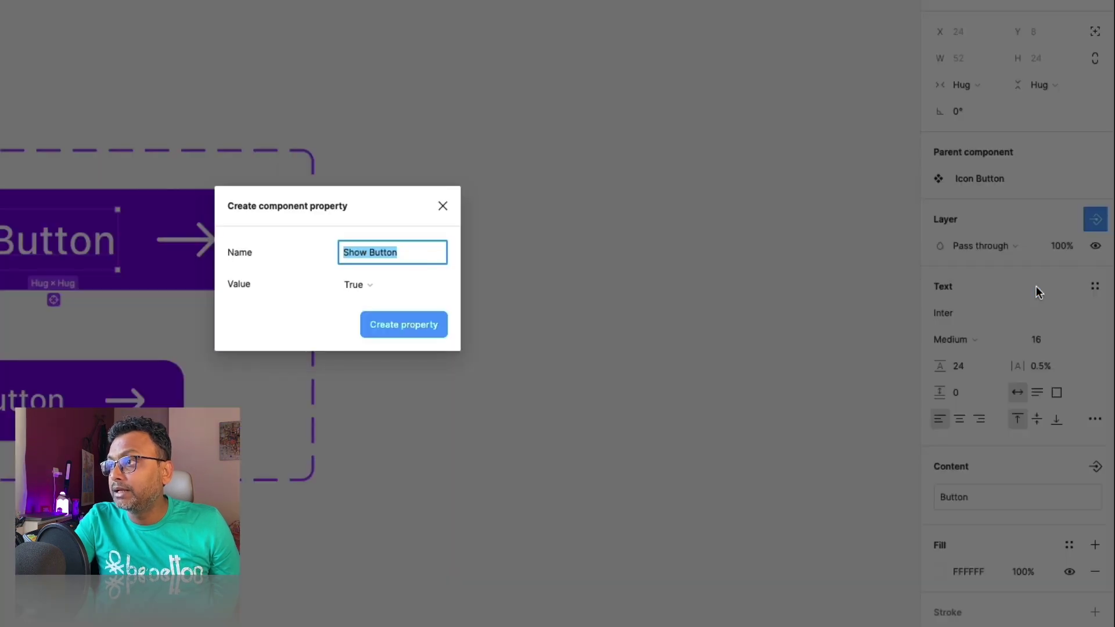
{"action": "left_click", "coordinate": [443, 206]}
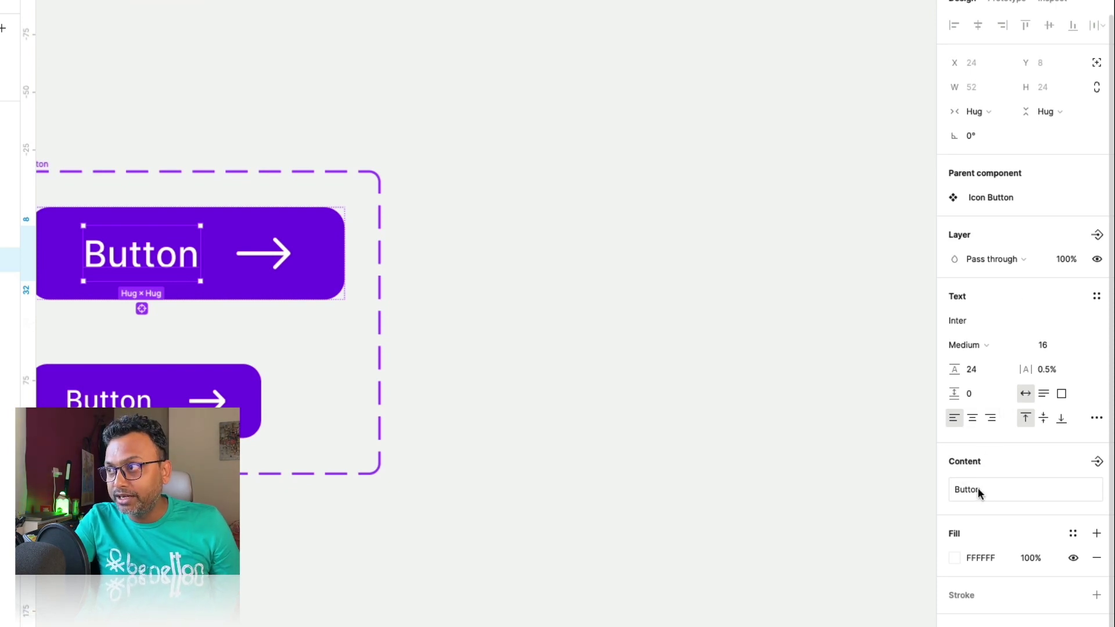
{"action": "left_click", "coordinate": [1094, 462]}
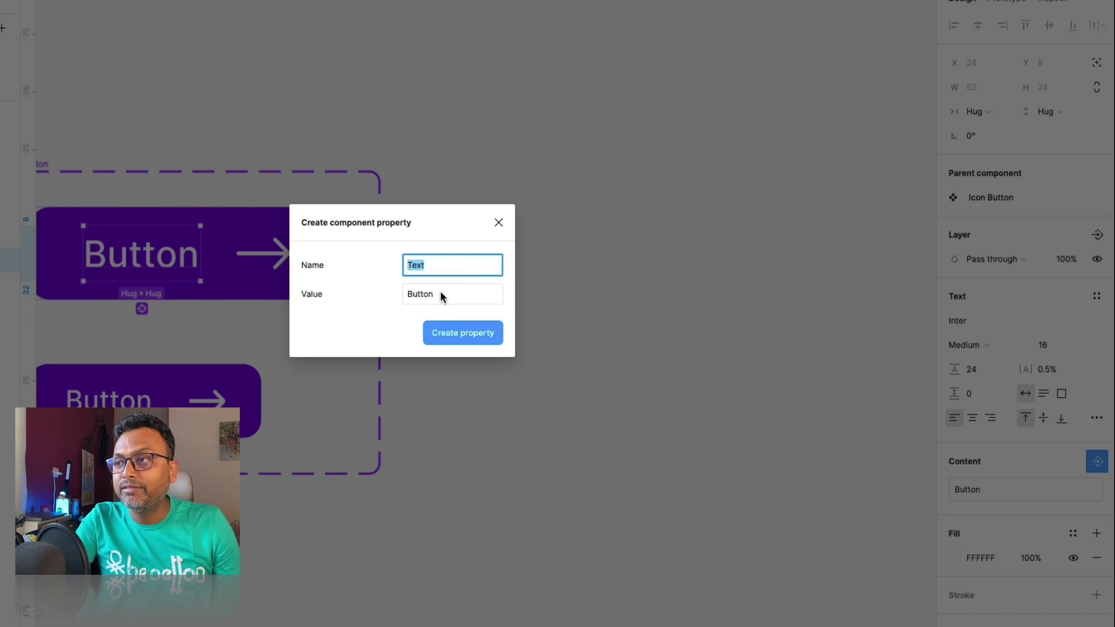
{"action": "left_click", "coordinate": [463, 332]}
Bind the small button's label to the same Text property.
{"action": "left_click", "coordinate": [109, 400]}
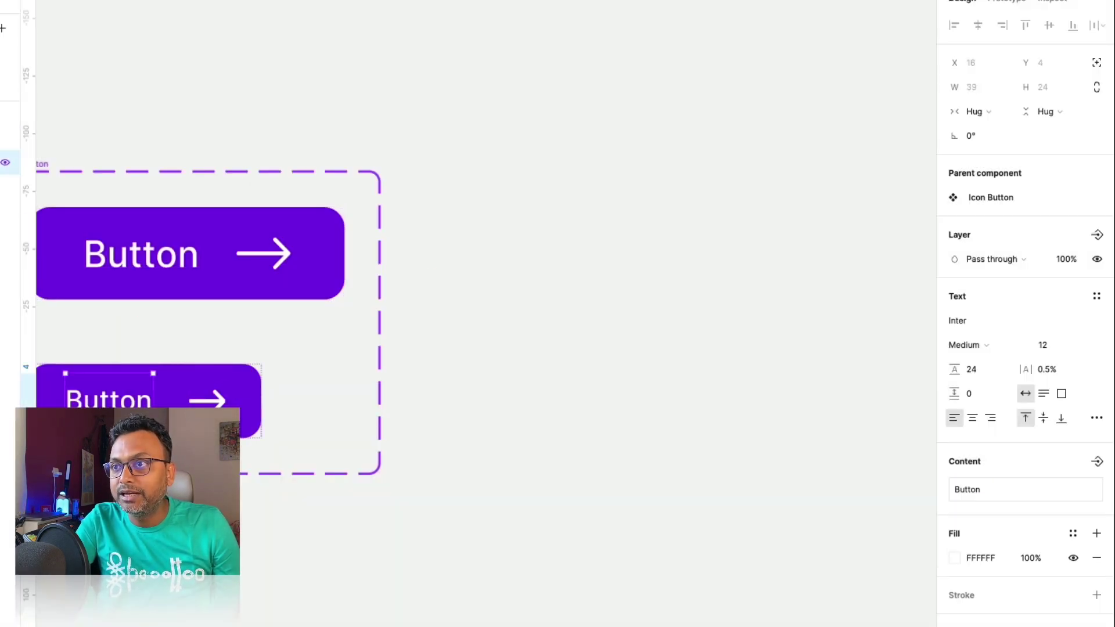
{"action": "left_click", "coordinate": [1098, 461]}
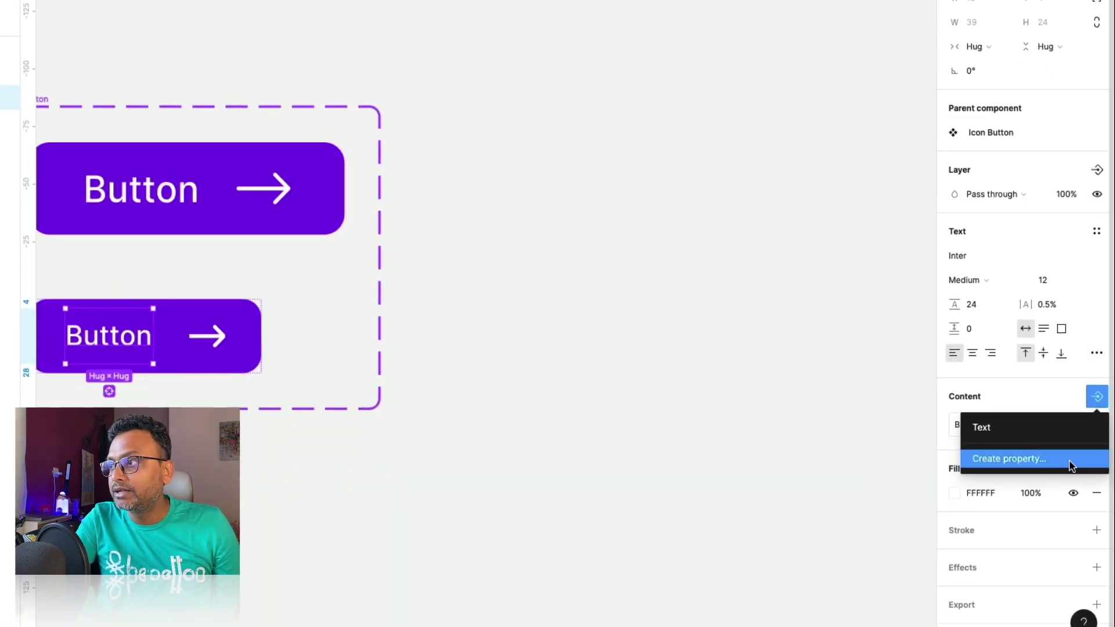
{"action": "left_click", "coordinate": [1043, 436]}
{"action": "left_click", "coordinate": [663, 319]}
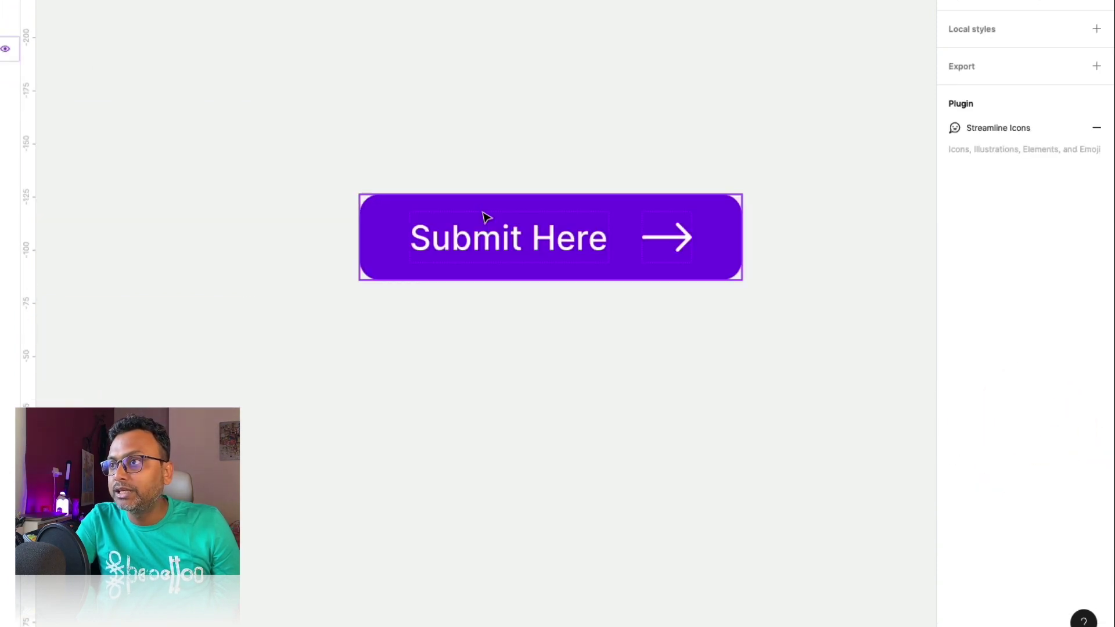
Set the Page 2 instance's Text property from 'Submit Here' to 'CTA'.
{"action": "left_click", "coordinate": [490, 228]}
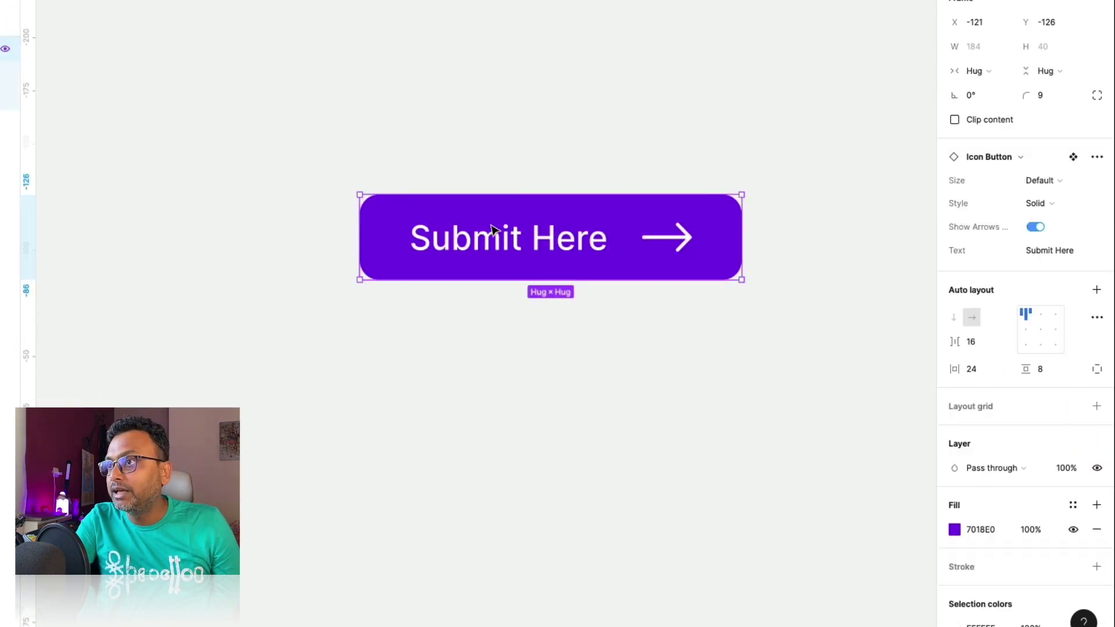
{"action": "left_click", "coordinate": [1036, 252]}
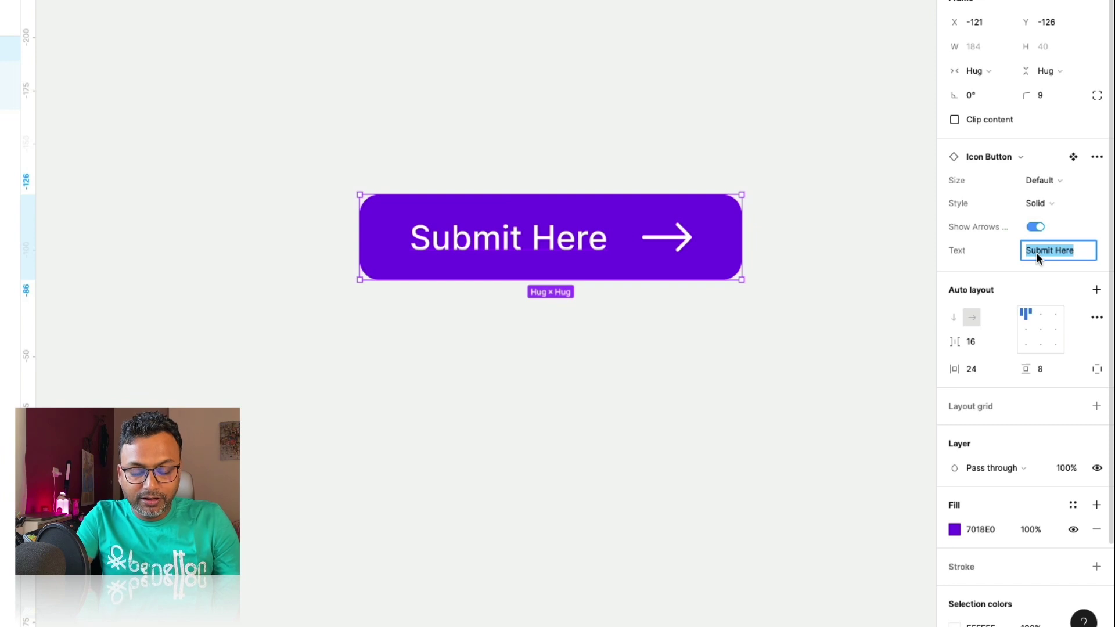
{"action": "type", "text": "CTA"}
{"action": "key", "text": "Return"}
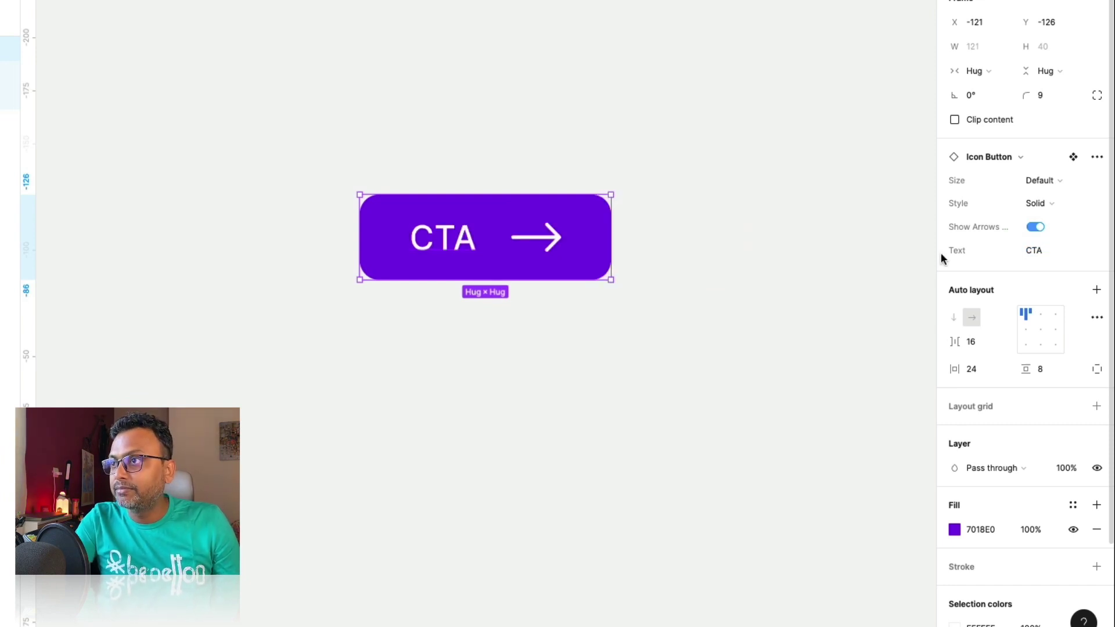
{"action": "left_click", "coordinate": [806, 254]}
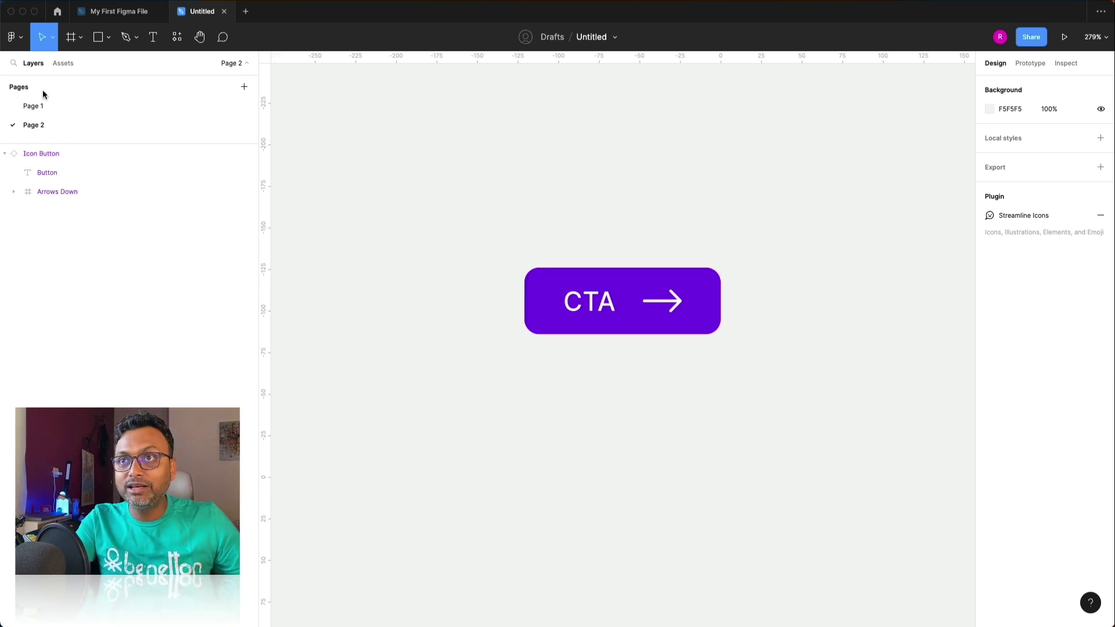
On Page 1, draw a 160 × 88 rectangle to the right of the Icon Button set.
{"action": "left_click", "coordinate": [44, 105]}
{"action": "scroll", "coordinate": [687, 318], "scroll_direction": "down", "scroll_amount": 5}
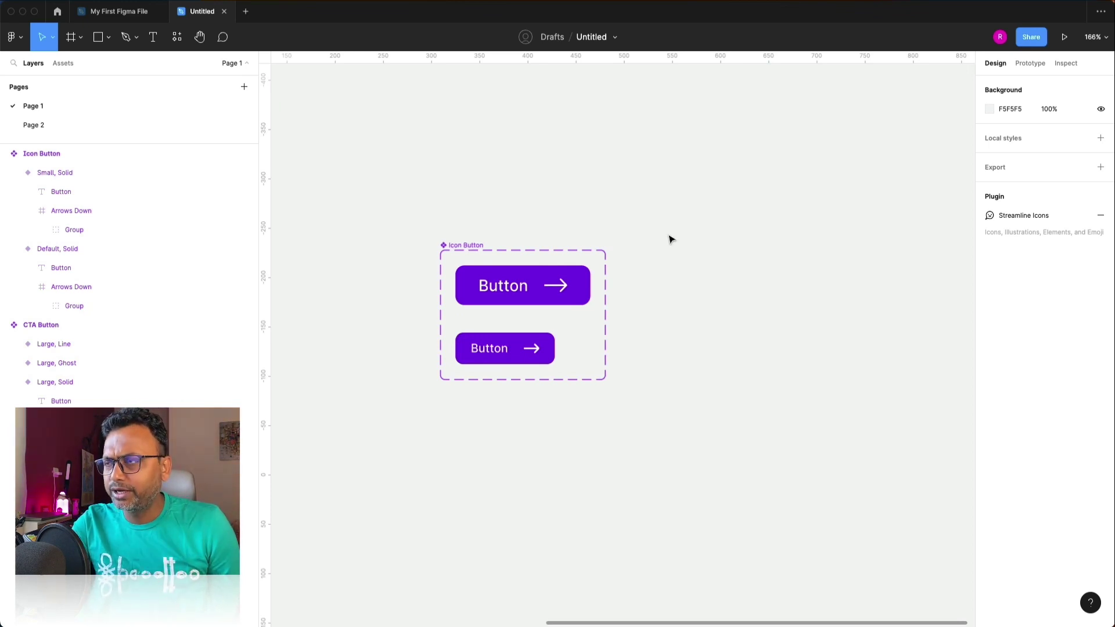
{"action": "scroll", "coordinate": [672, 239], "scroll_direction": "right", "scroll_amount": 8}
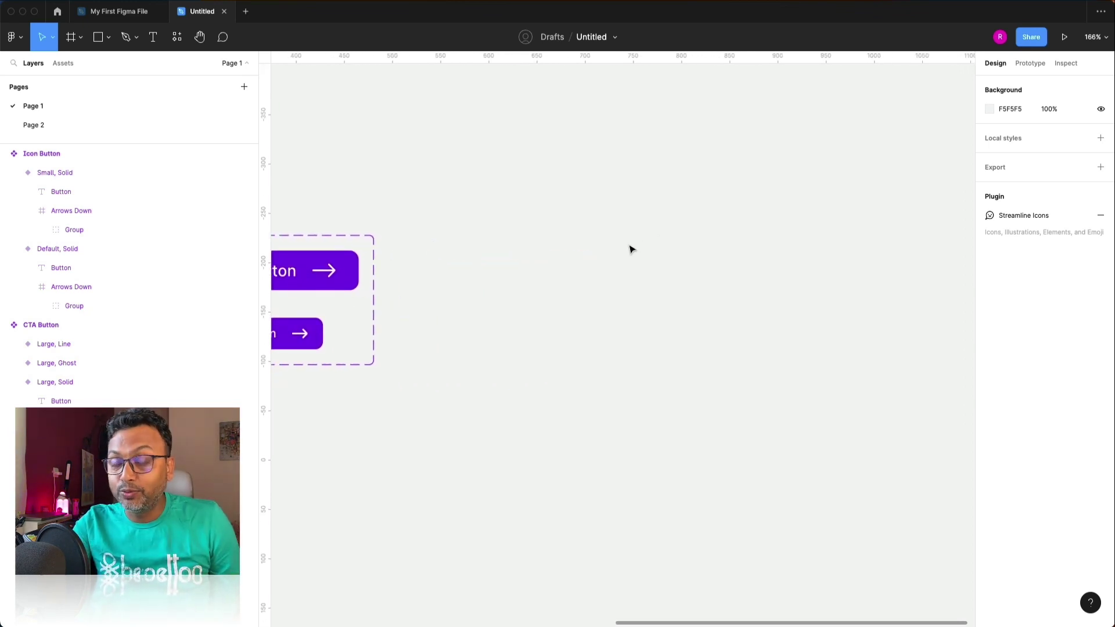
{"action": "scroll", "coordinate": [632, 250], "scroll_direction": "right", "scroll_amount": 1}
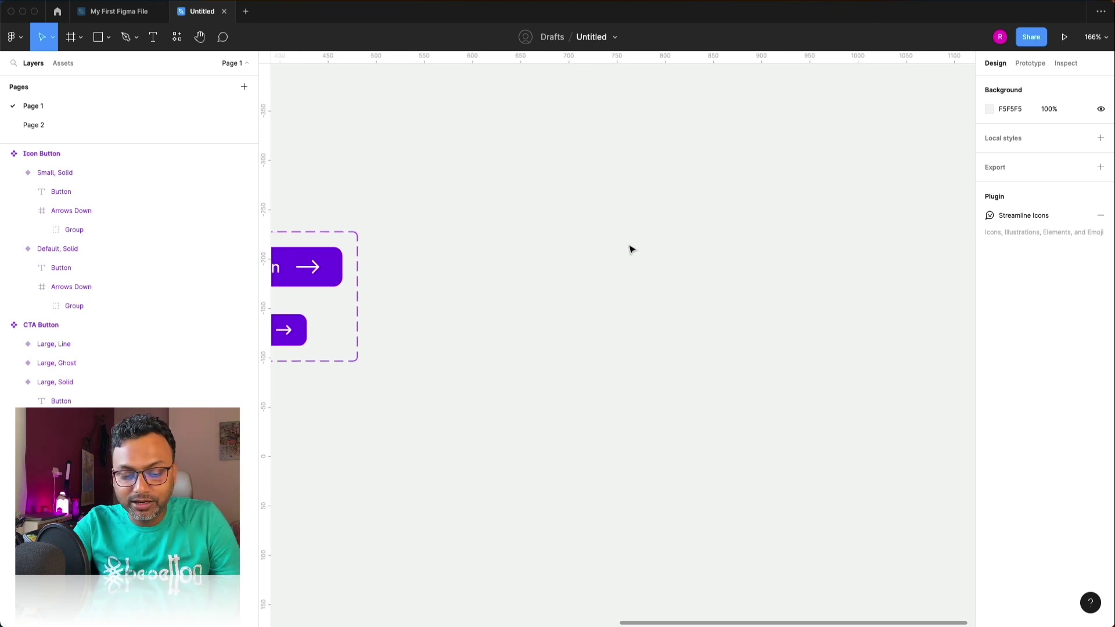
{"action": "key", "text": "r"}
{"action": "left_click_drag", "start_coordinate": [569, 191], "coordinate": [721, 272]}
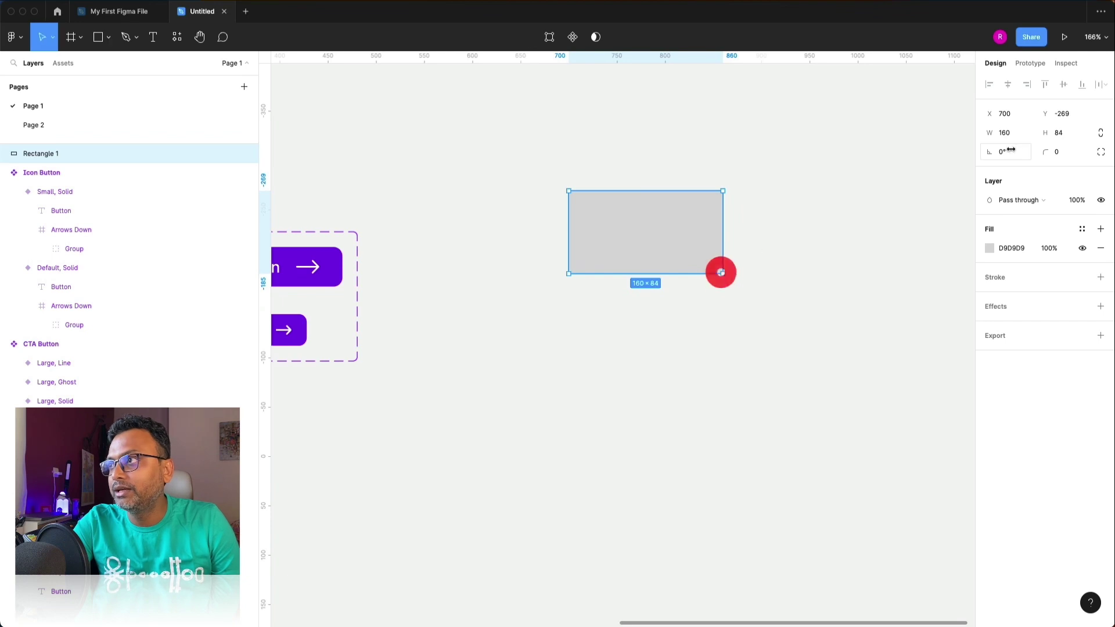
{"action": "left_click", "coordinate": [1065, 134]}
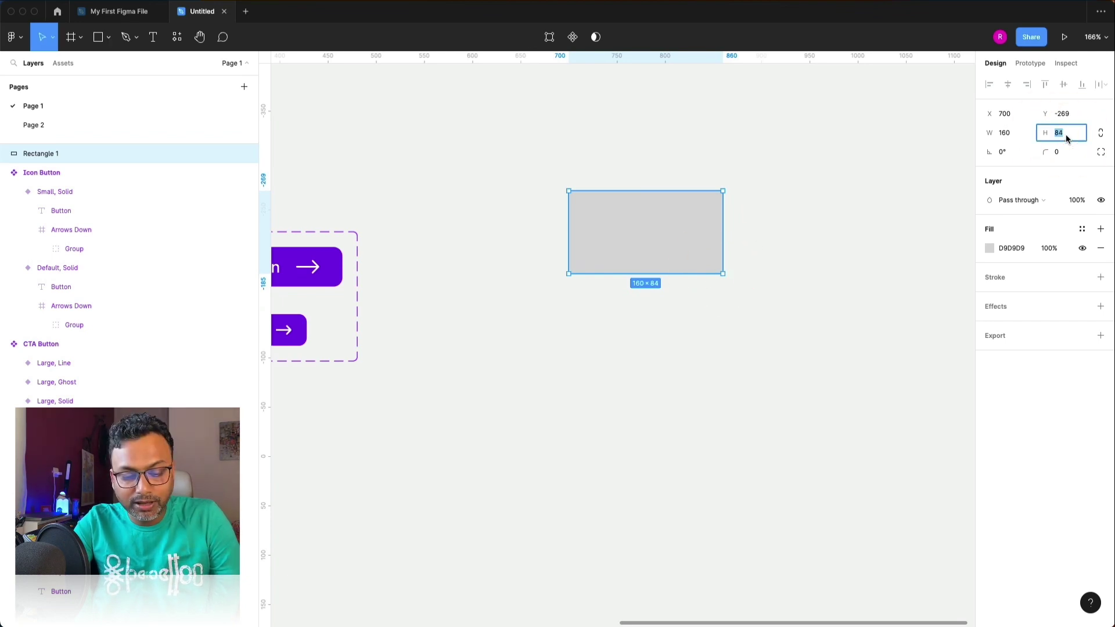
{"action": "key", "text": "Escape"}
{"action": "left_click", "coordinate": [952, 153]}
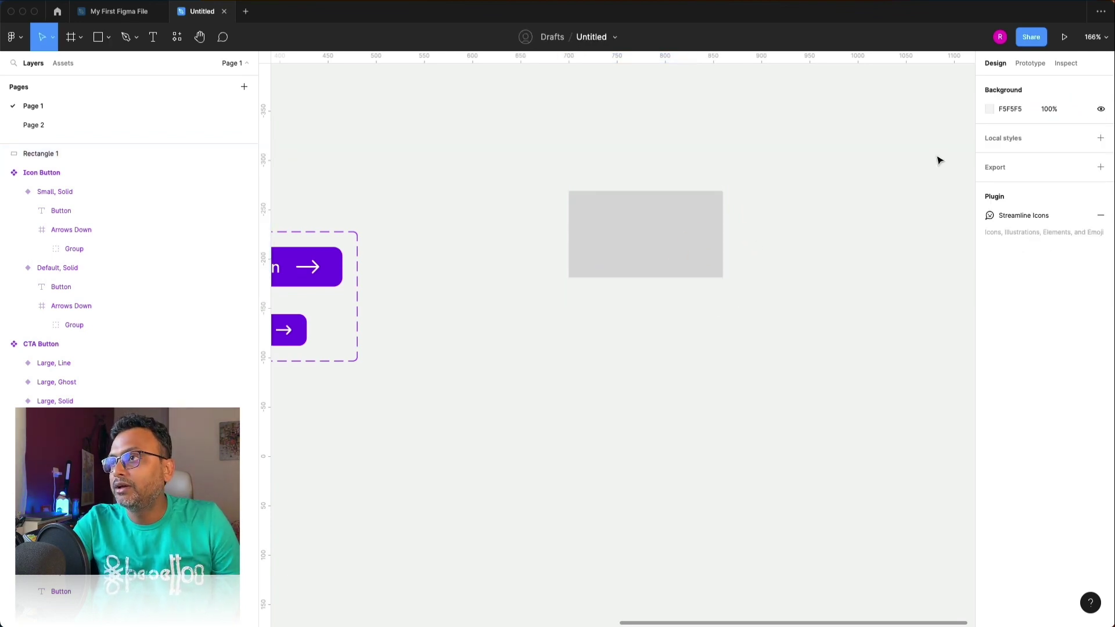
{"action": "left_click", "coordinate": [705, 241]}
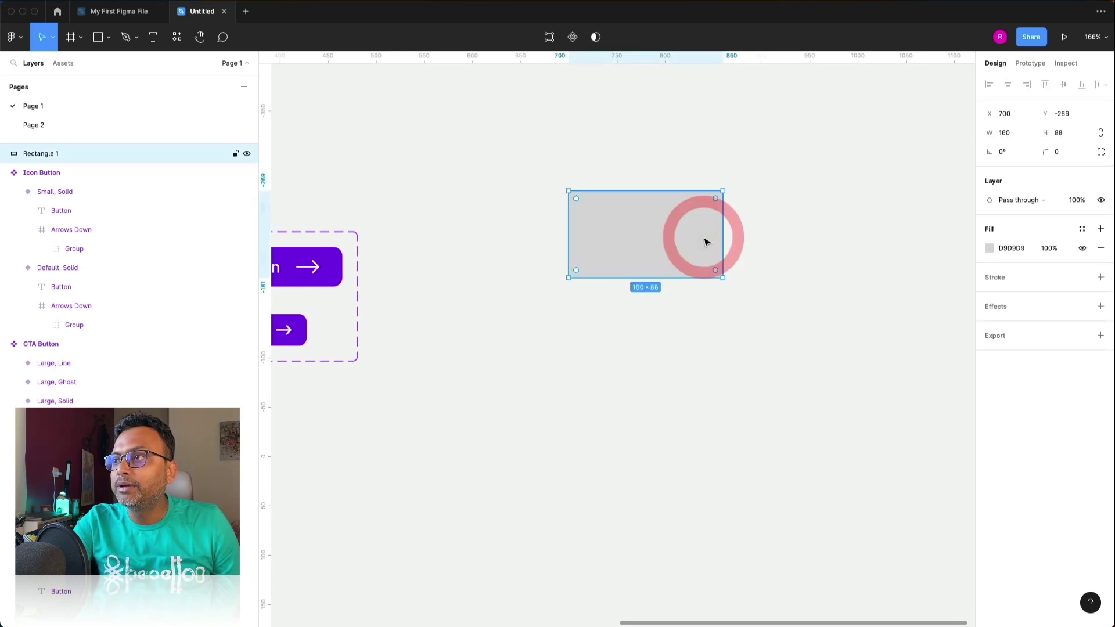
Run the Unsplash plugin from the plugins list.
{"action": "left_click", "coordinate": [177, 38]}
{"action": "left_click", "coordinate": [210, 194]}
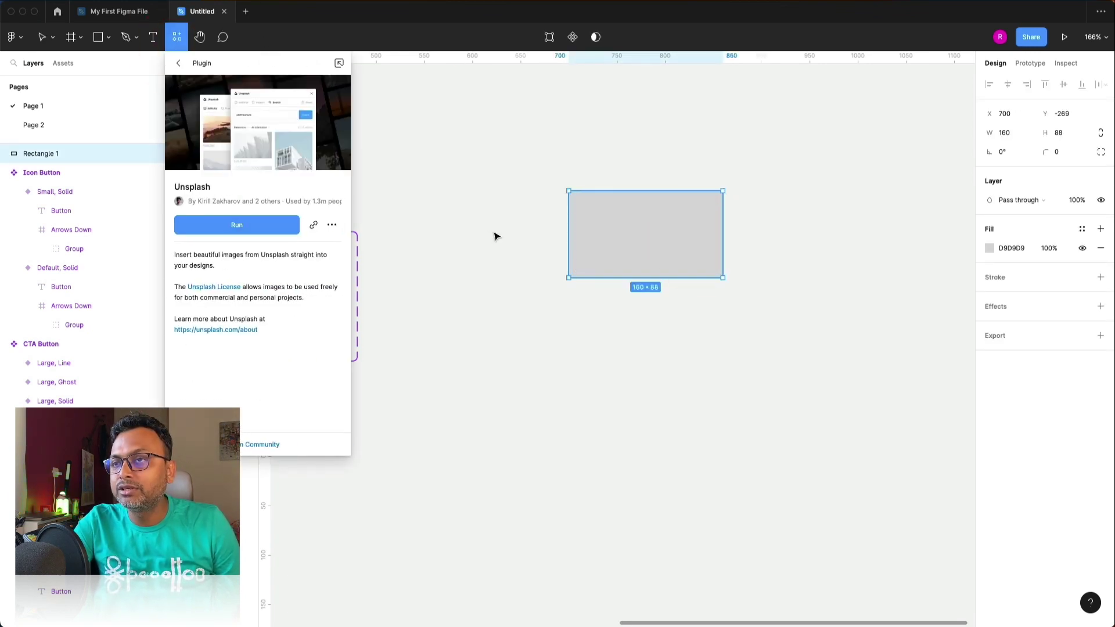
{"action": "left_click", "coordinate": [237, 225]}
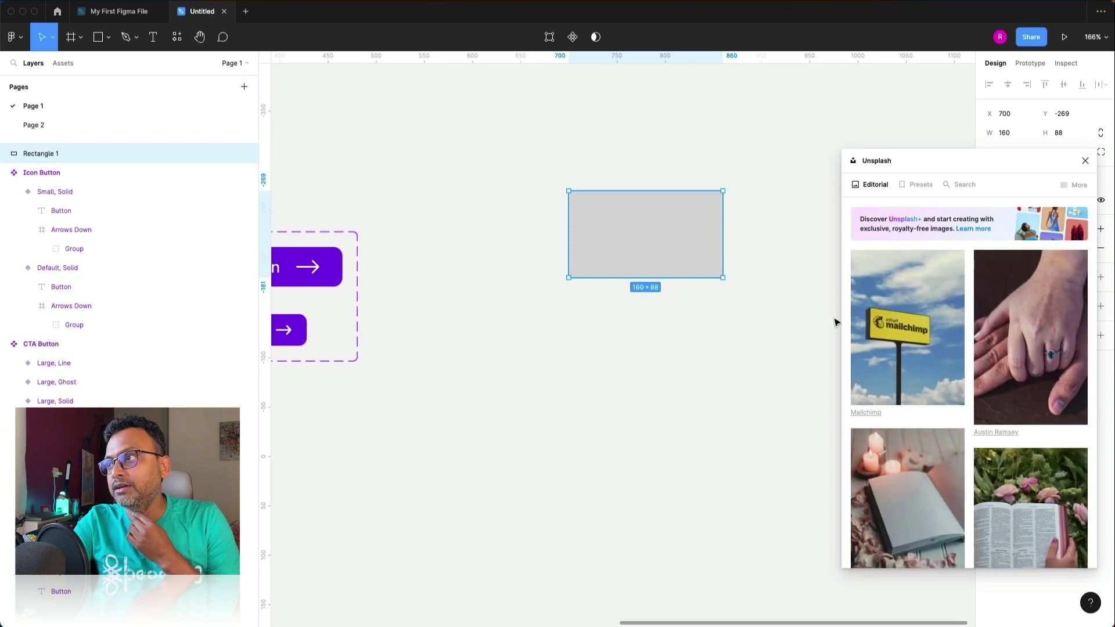
Fill the rectangle with the snowy pine forest photo from Unsplash's image grid.
{"action": "scroll", "coordinate": [951, 410], "scroll_direction": "down", "scroll_amount": 6}
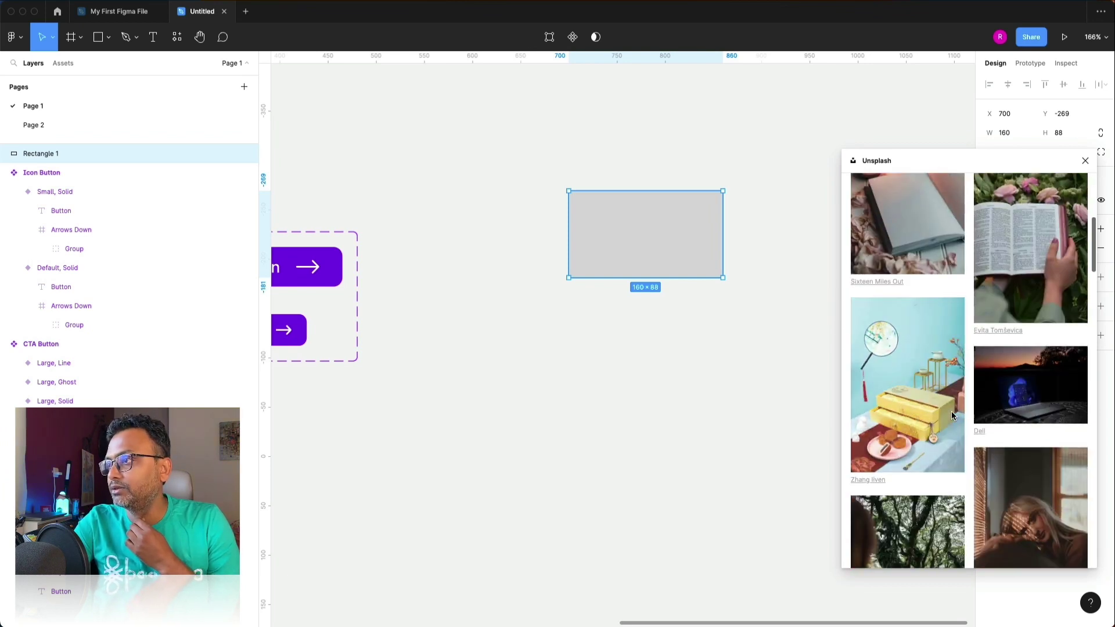
{"action": "scroll", "coordinate": [953, 416], "scroll_direction": "down", "scroll_amount": 1}
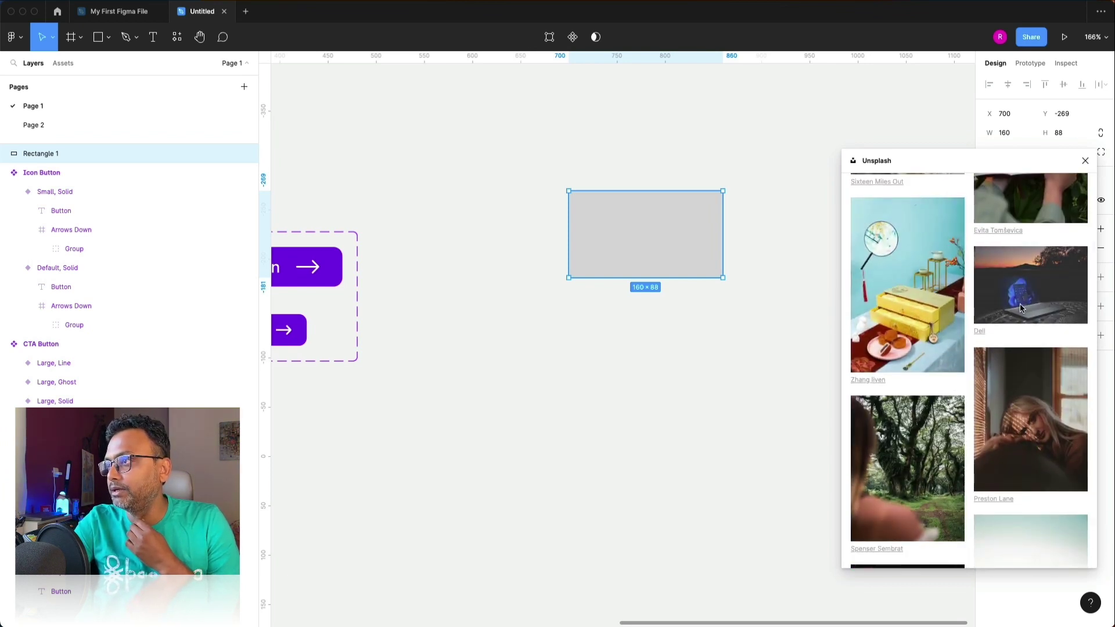
{"action": "scroll", "coordinate": [1022, 308], "scroll_direction": "down", "scroll_amount": 3}
{"action": "scroll", "coordinate": [1021, 307], "scroll_direction": "down", "scroll_amount": 5}
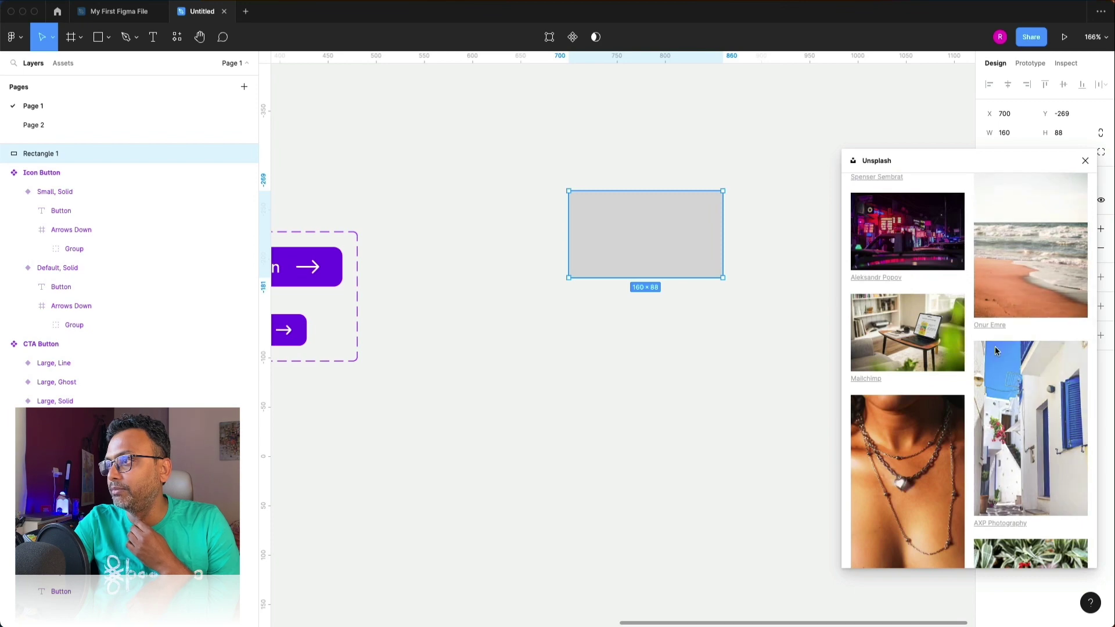
{"action": "scroll", "coordinate": [995, 347], "scroll_direction": "down", "scroll_amount": 7}
{"action": "scroll", "coordinate": [995, 348], "scroll_direction": "down", "scroll_amount": 10}
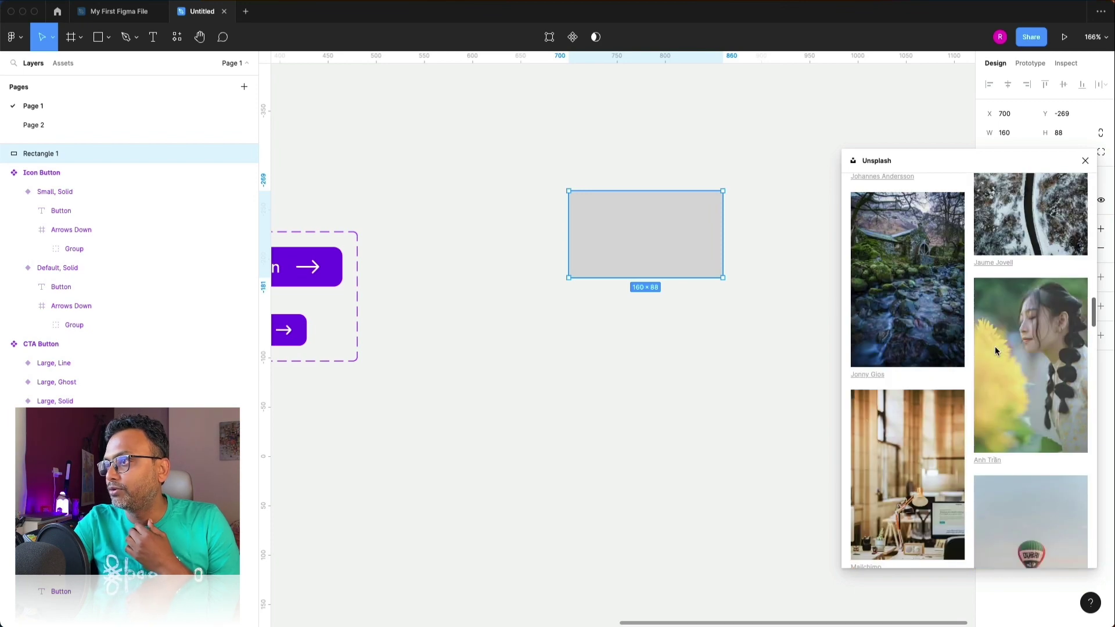
{"action": "scroll", "coordinate": [995, 347], "scroll_direction": "down", "scroll_amount": 5}
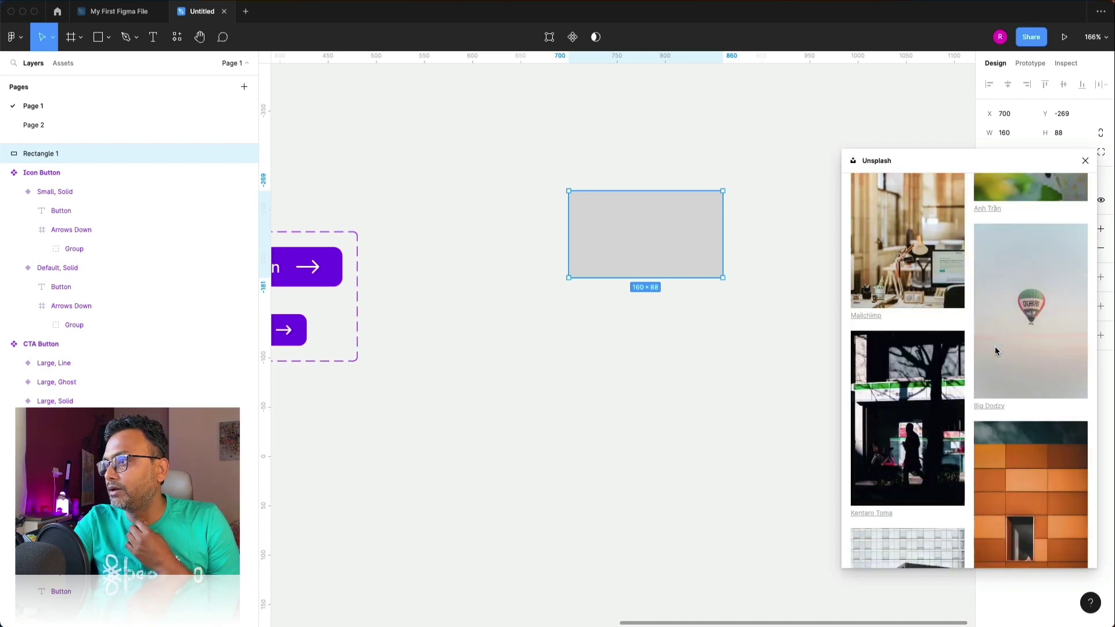
{"action": "scroll", "coordinate": [995, 346], "scroll_direction": "down", "scroll_amount": 15}
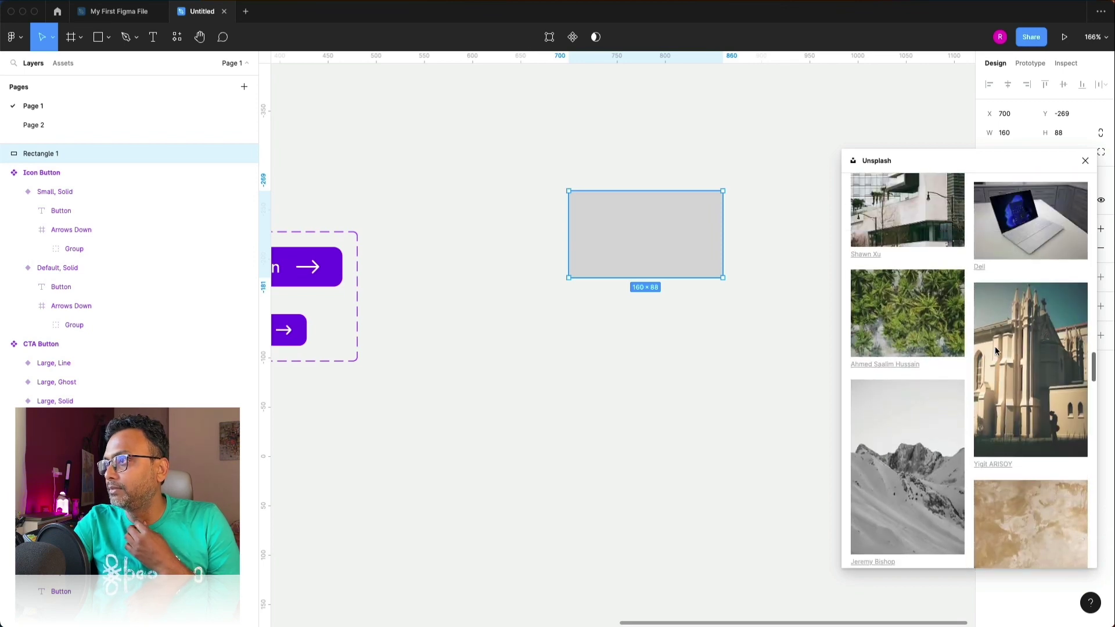
{"action": "scroll", "coordinate": [995, 346], "scroll_direction": "down", "scroll_amount": 4}
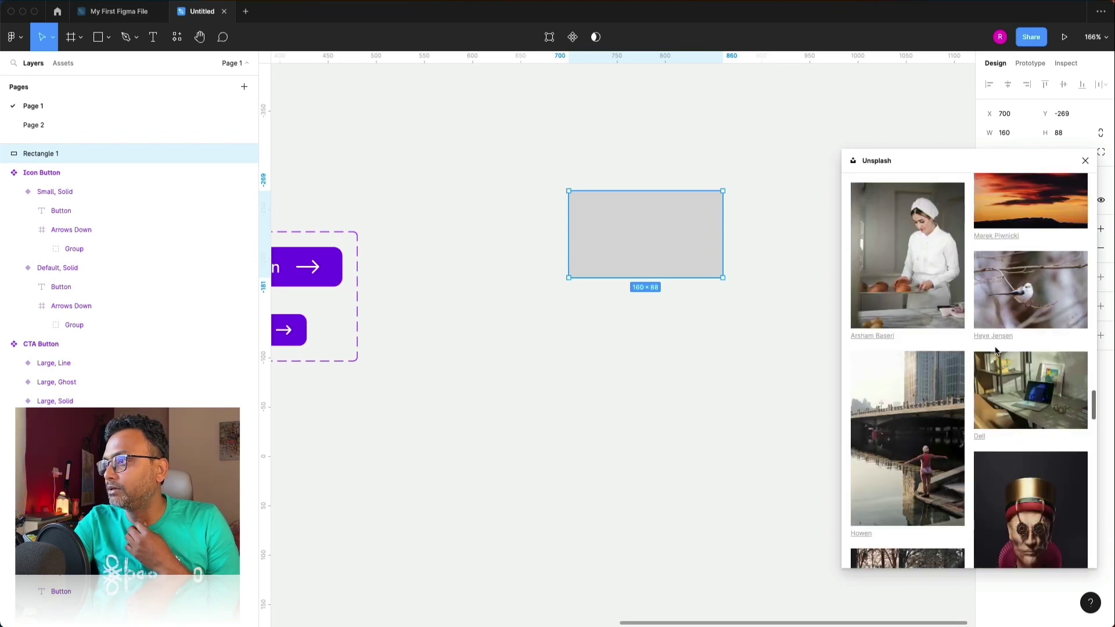
{"action": "scroll", "coordinate": [1020, 386], "scroll_direction": "down", "scroll_amount": 5}
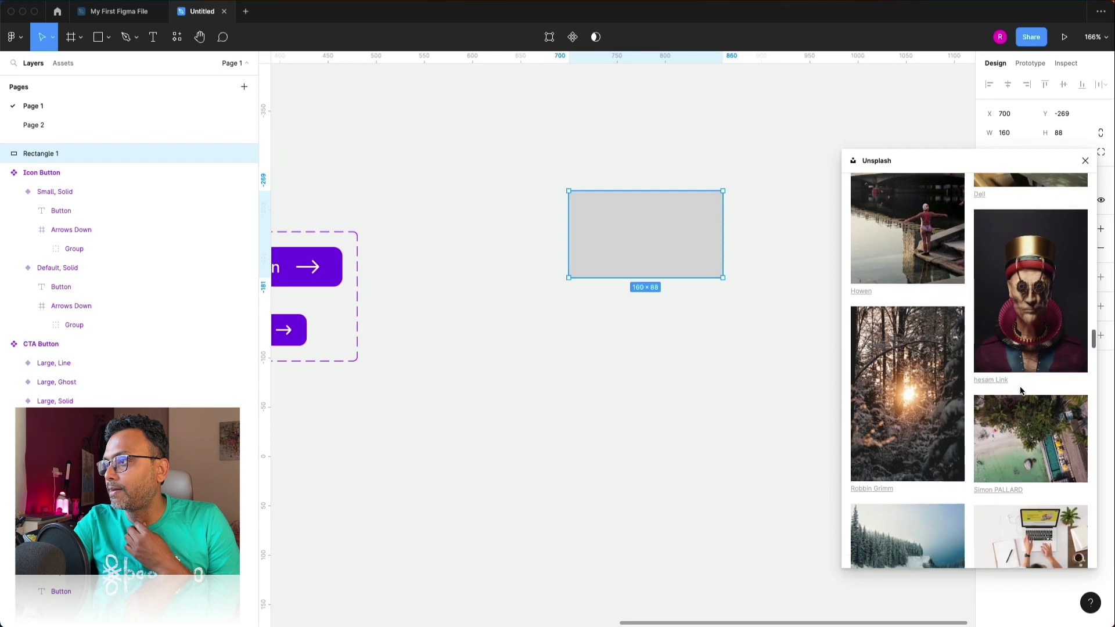
{"action": "scroll", "coordinate": [1021, 390], "scroll_direction": "down", "scroll_amount": 2}
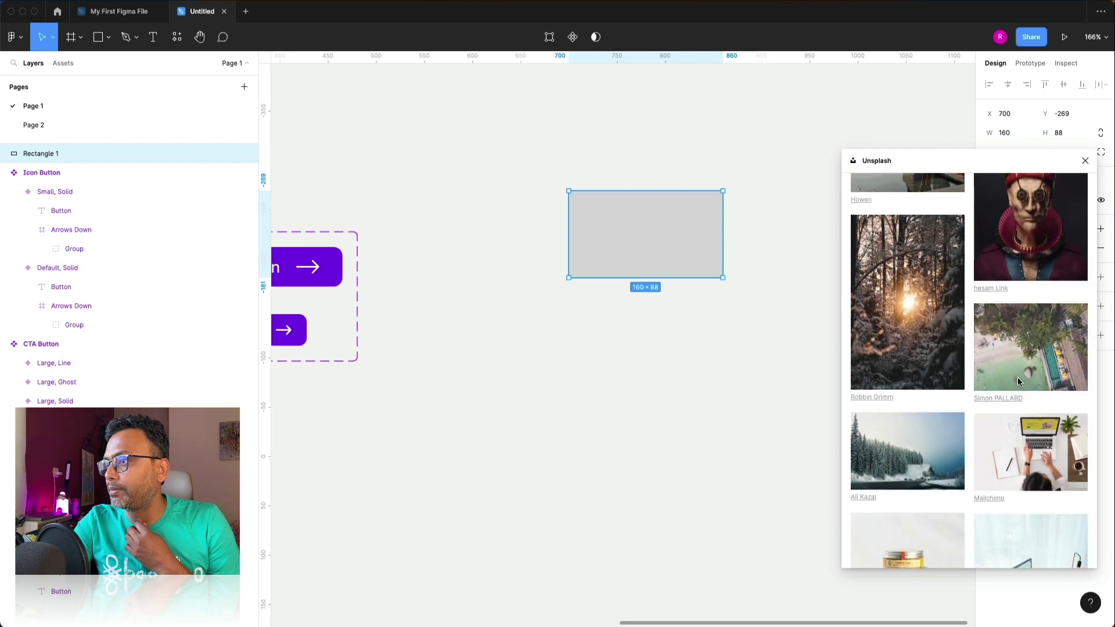
{"action": "left_click", "coordinate": [927, 426]}
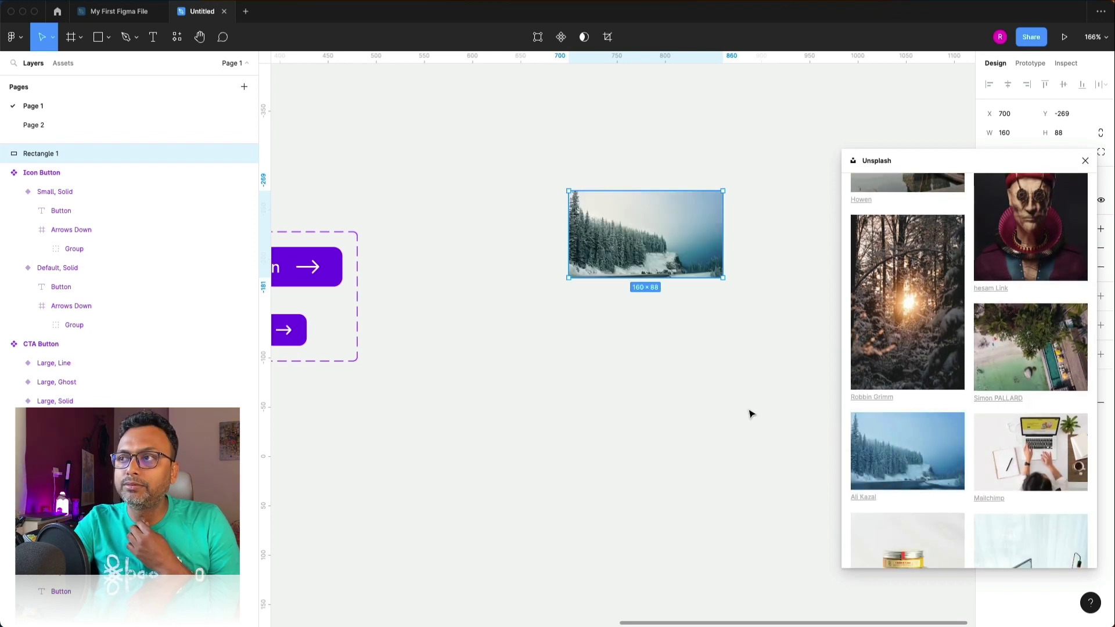
{"action": "left_click", "coordinate": [751, 428]}
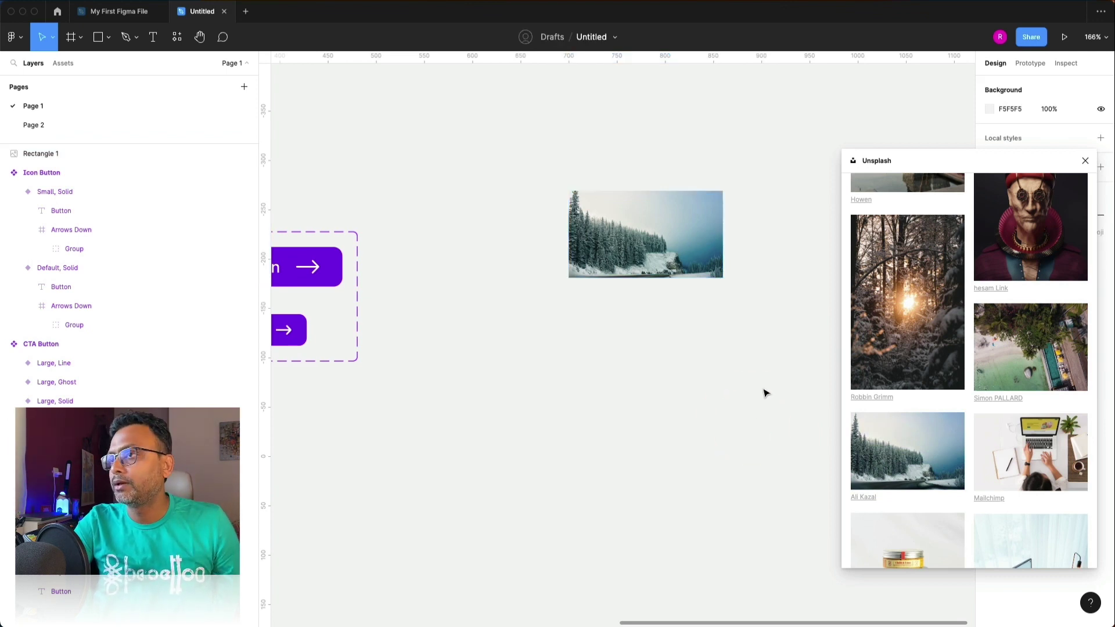
Add a text layer and place it just under the photo's left edge.
{"action": "left_click", "coordinate": [1085, 160]}
{"action": "key", "text": "t"}
{"action": "left_click", "coordinate": [578, 309]}
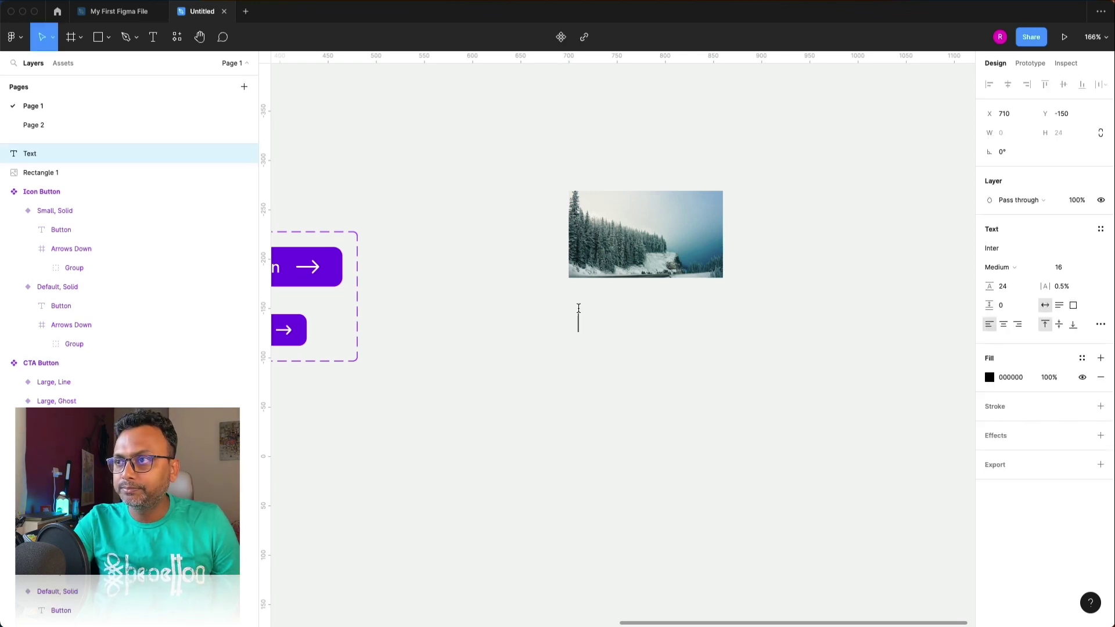
{"action": "type", "text": "Text"}
{"action": "key", "text": "Escape"}
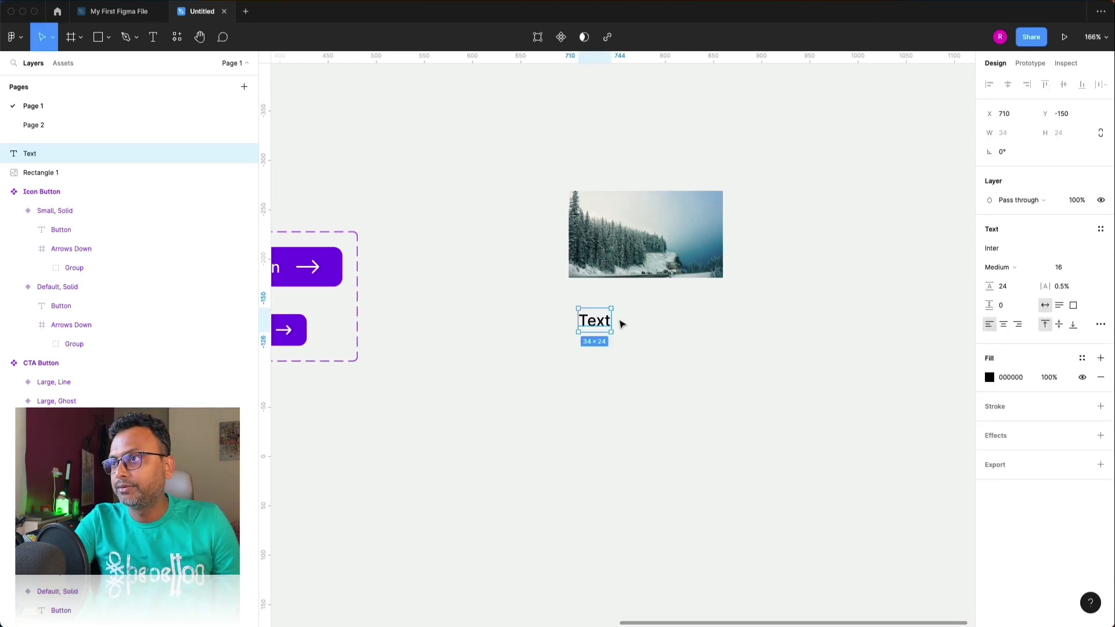
{"action": "left_click_drag", "start_coordinate": [601, 323], "coordinate": [591, 299]}
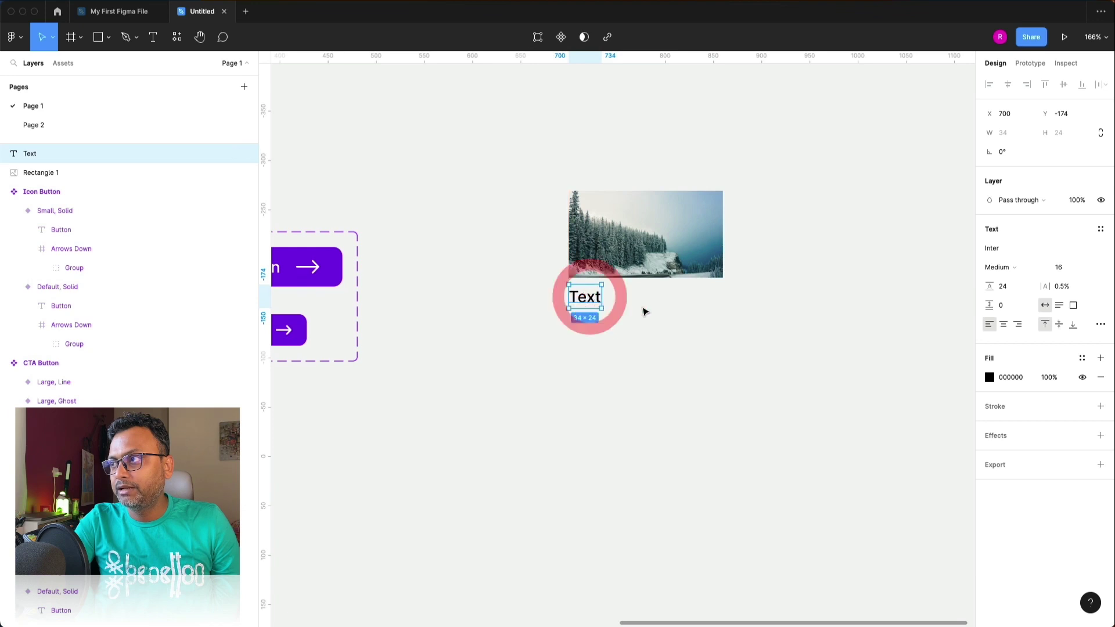
Set the text to size 16 and Semi Bold weight.
{"action": "left_click", "coordinate": [1059, 268]}
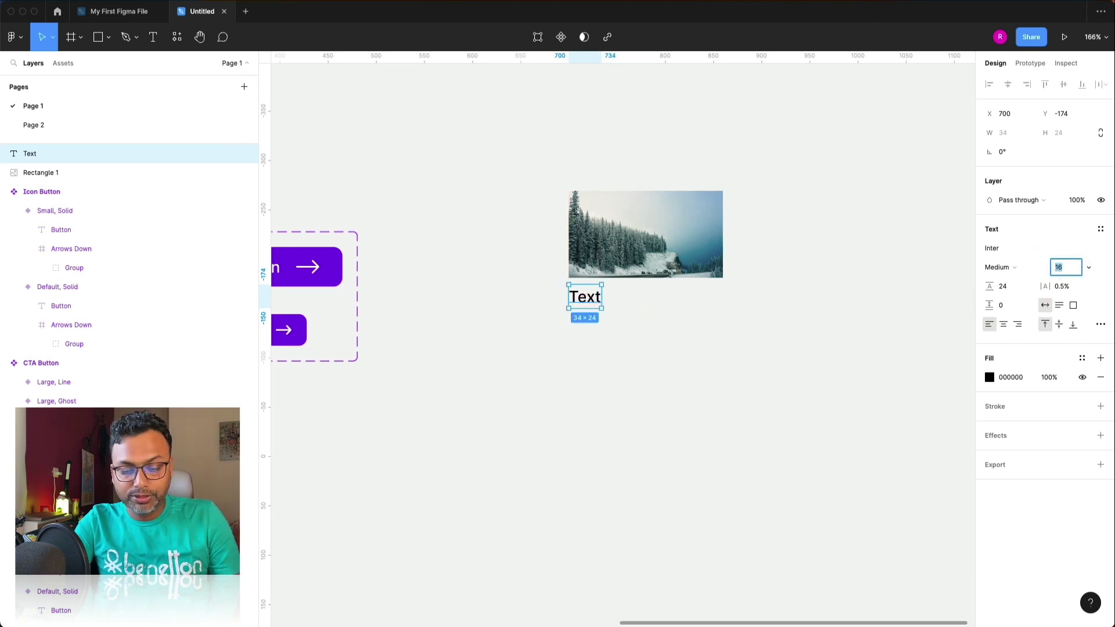
{"action": "type", "text": "18"}
{"action": "key", "text": "Return"}
{"action": "left_click", "coordinate": [1060, 267]}
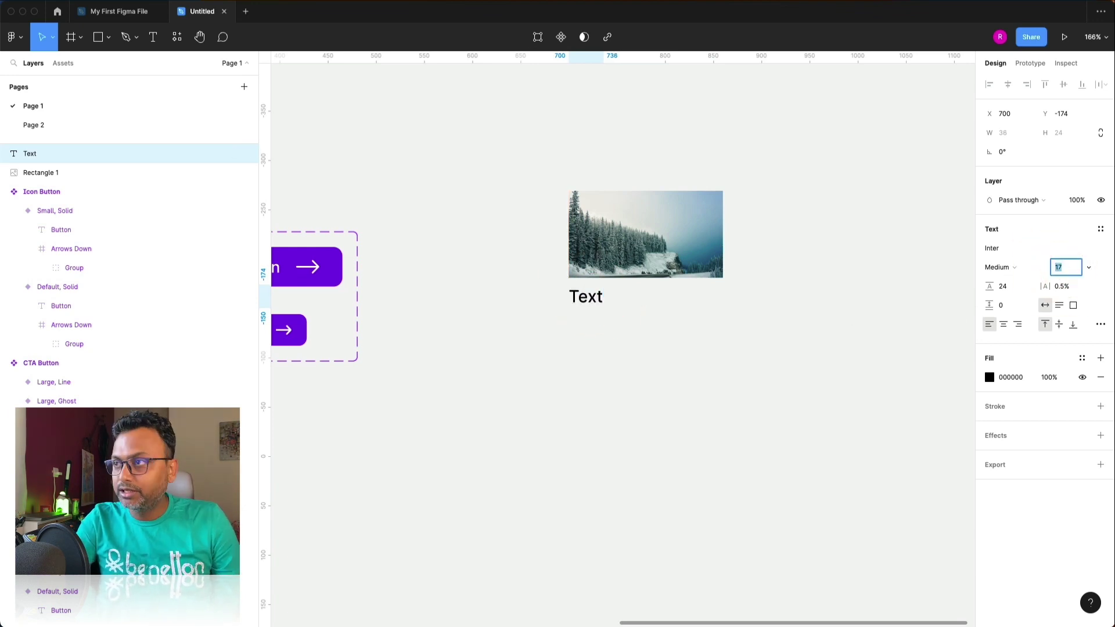
{"action": "type", "text": "16"}
{"action": "key", "text": "Return"}
{"action": "left_click", "coordinate": [1013, 268]}
{"action": "left_click", "coordinate": [1014, 268]}
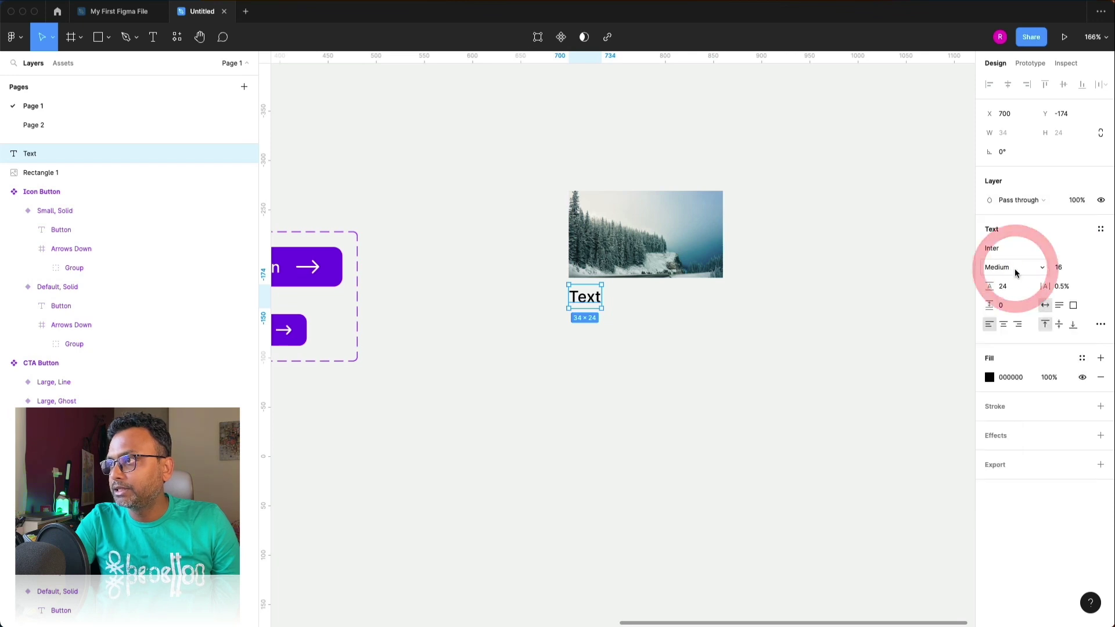
{"action": "left_click", "coordinate": [1014, 268]}
{"action": "left_click", "coordinate": [1015, 280]}
Change the wording to 'Heading Text Here'.
{"action": "key", "text": "Return"}
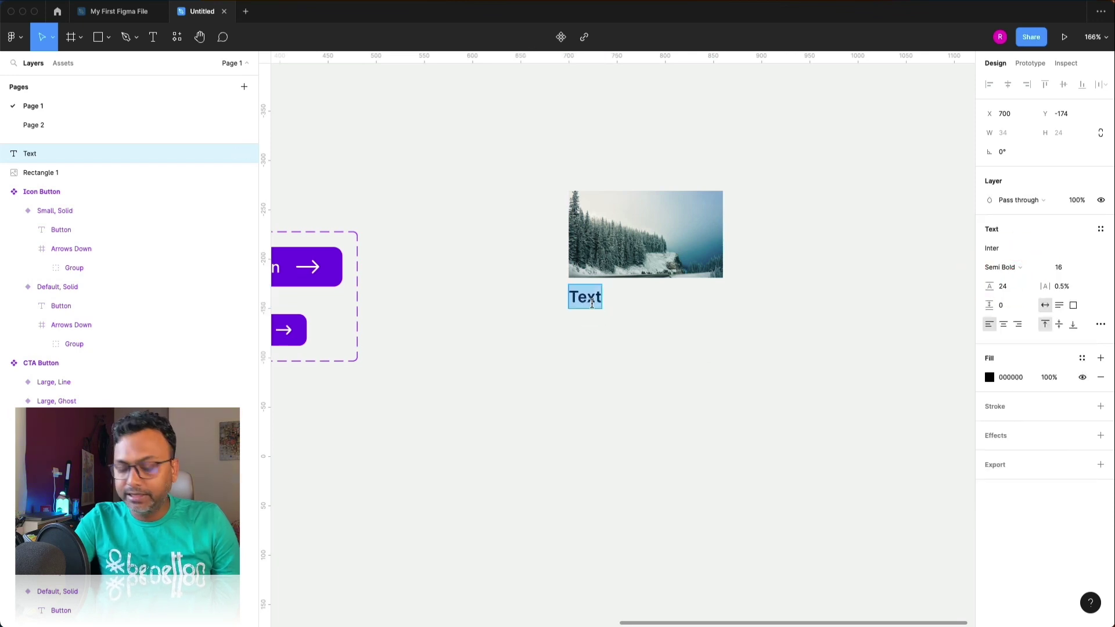
{"action": "type", "text": "Heading "}
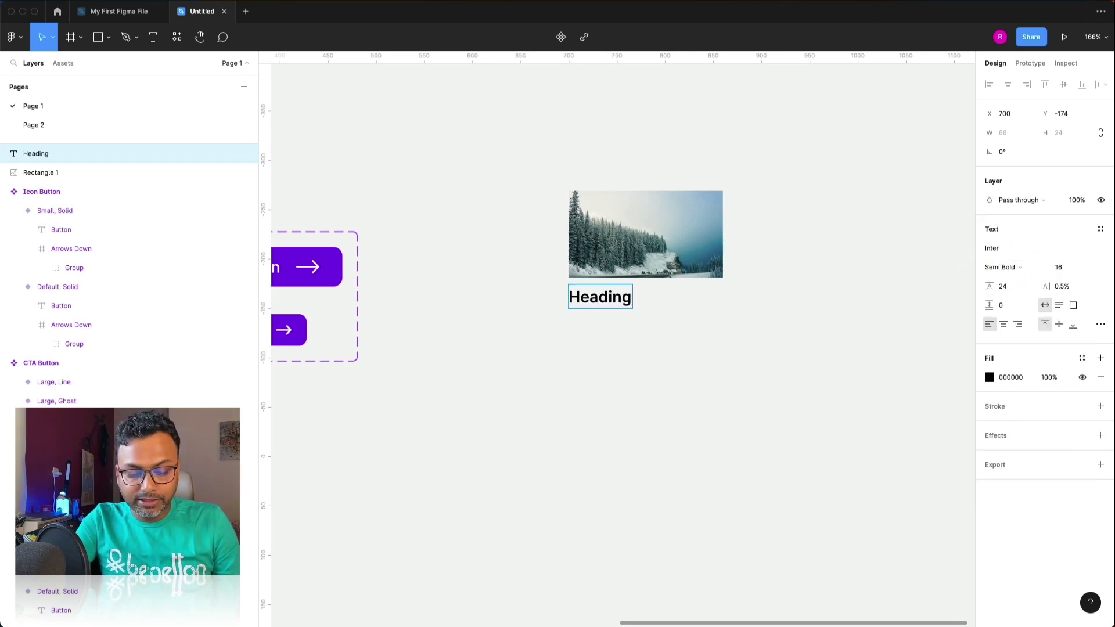
{"action": "type", "text": "Text Here"}
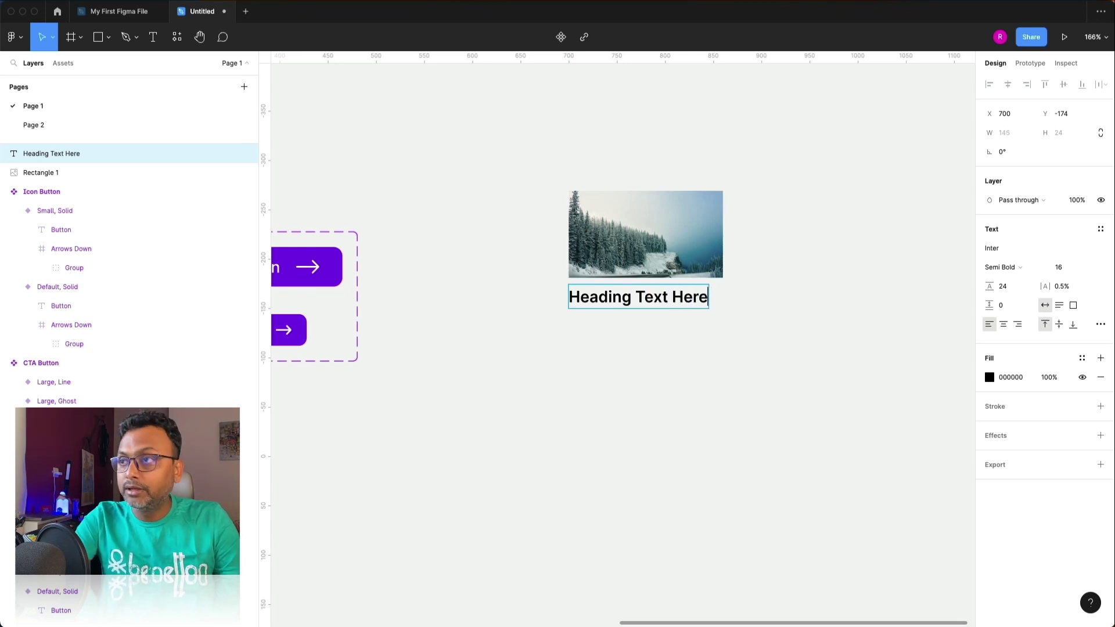
{"action": "key", "text": "Escape"}
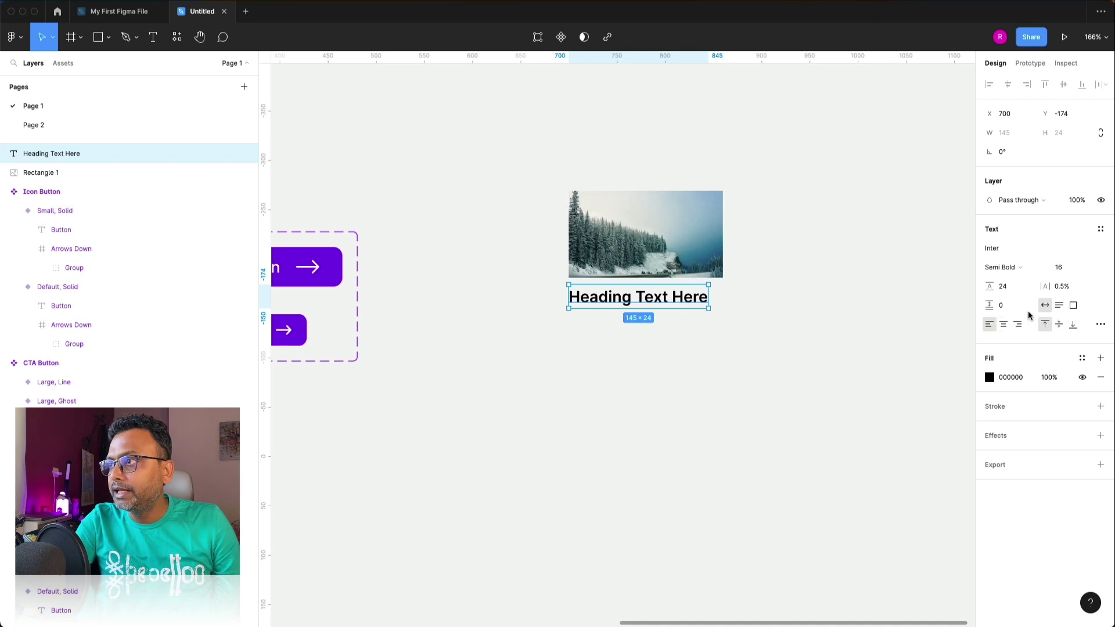
Draw a text box below the heading and type 'Content'.
{"action": "left_click", "coordinate": [757, 370]}
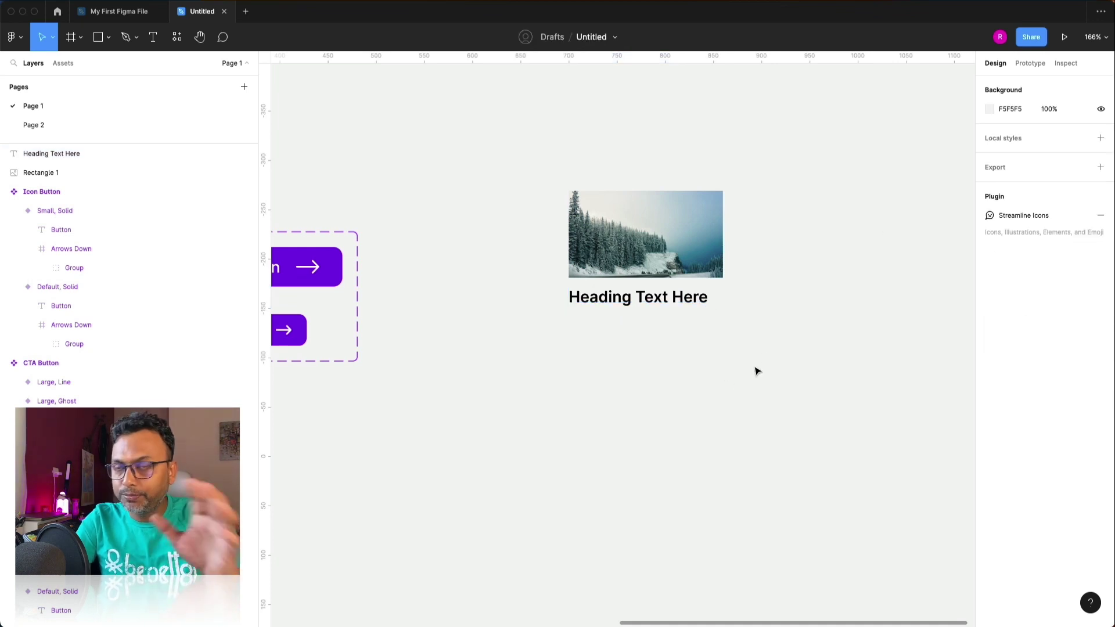
{"action": "key", "text": "t"}
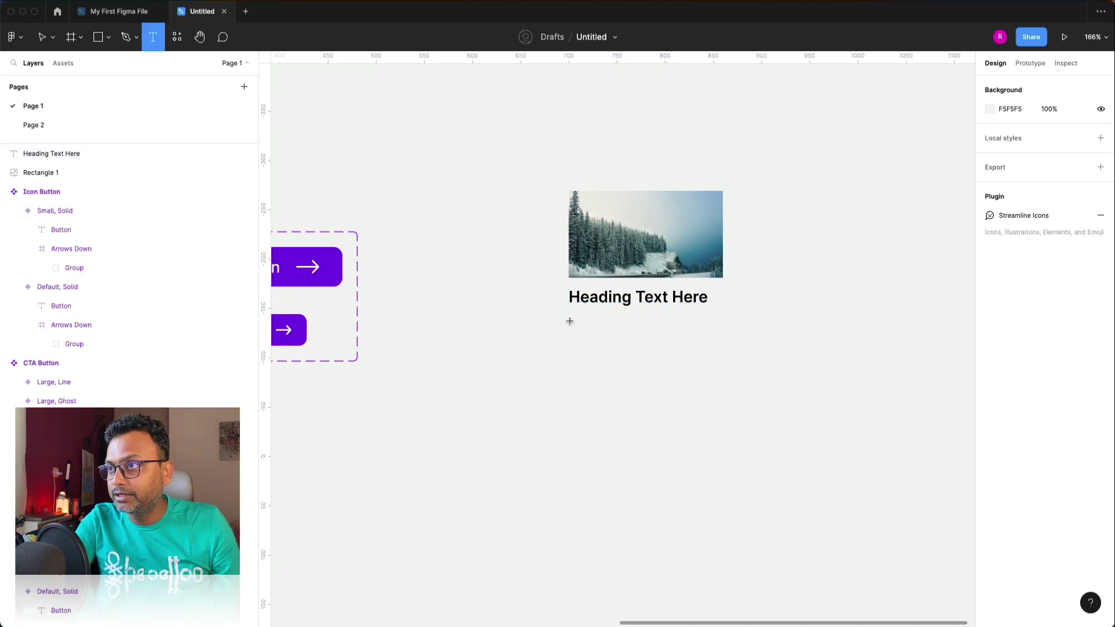
{"action": "left_click_drag", "start_coordinate": [570, 322], "coordinate": [723, 435]}
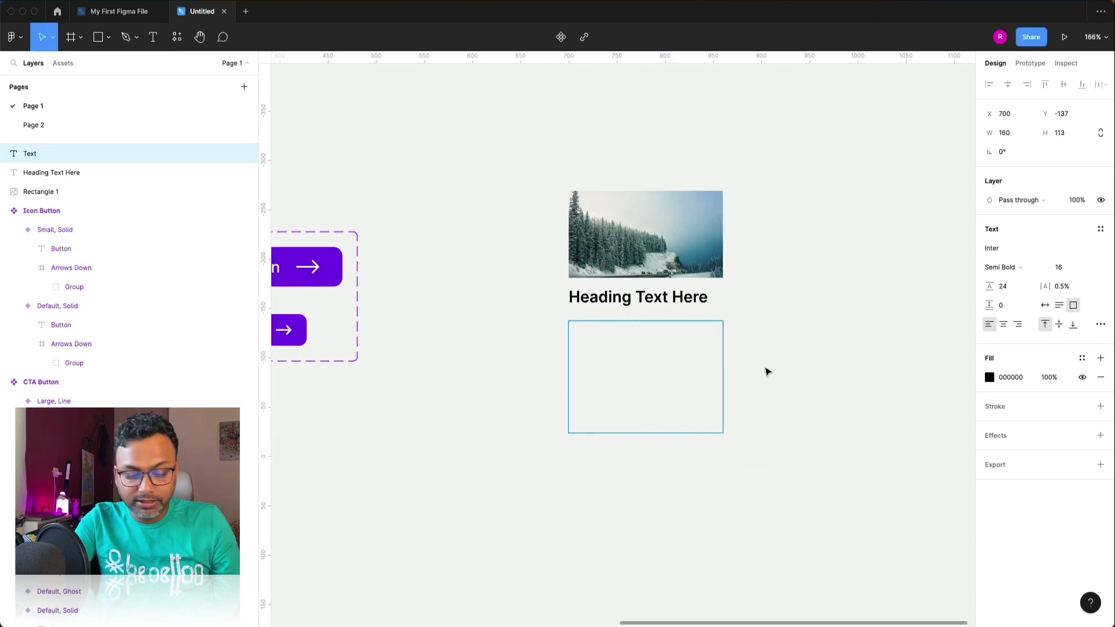
{"action": "type", "text": "Content"}
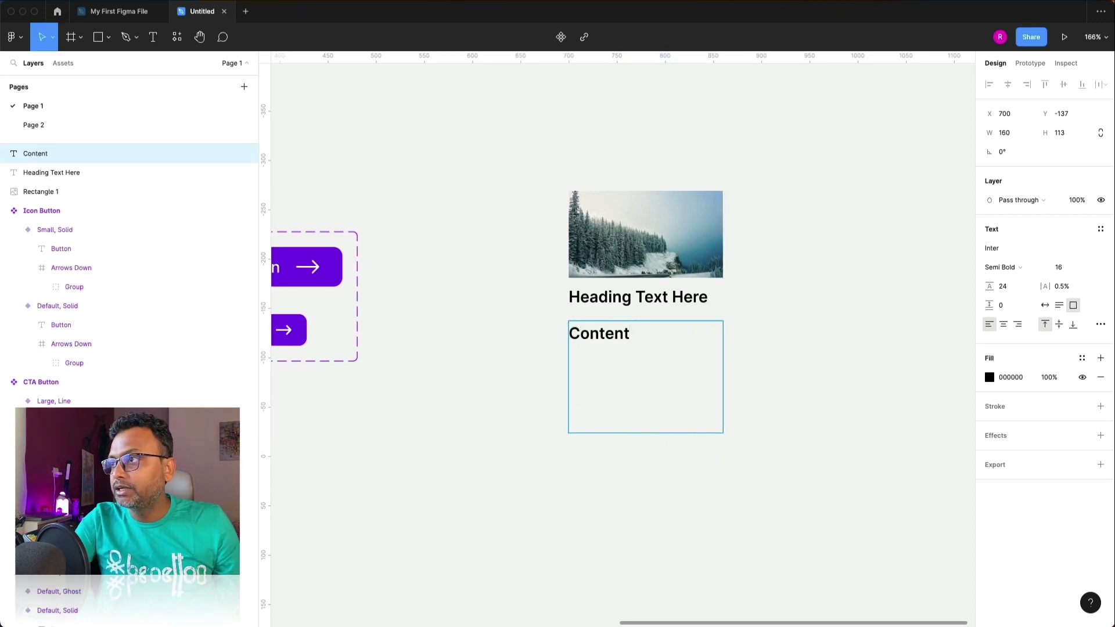
{"action": "key", "text": "Escape"}
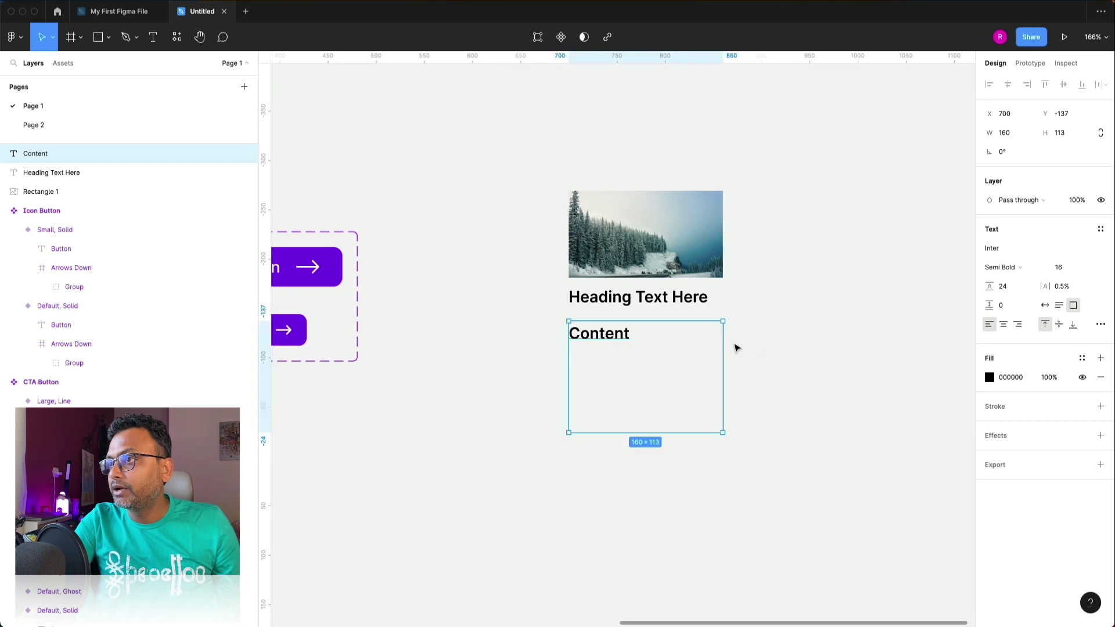
Give the Content text auto height, Regular weight and size 14.
{"action": "left_click", "coordinate": [1060, 306]}
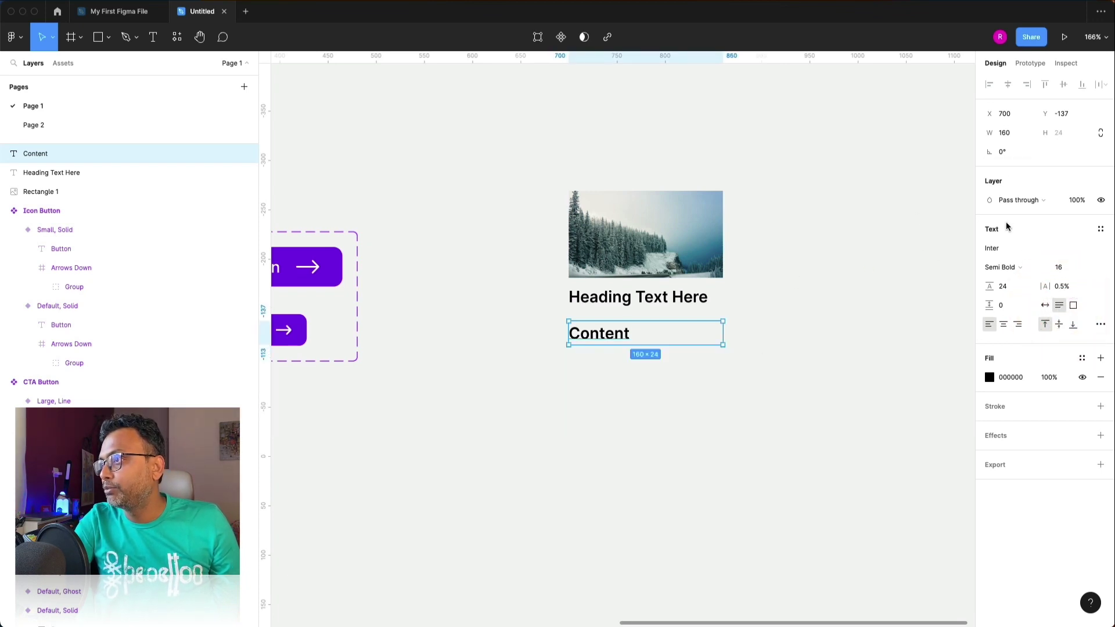
{"action": "left_click", "coordinate": [999, 267]}
{"action": "left_click", "coordinate": [1009, 238]}
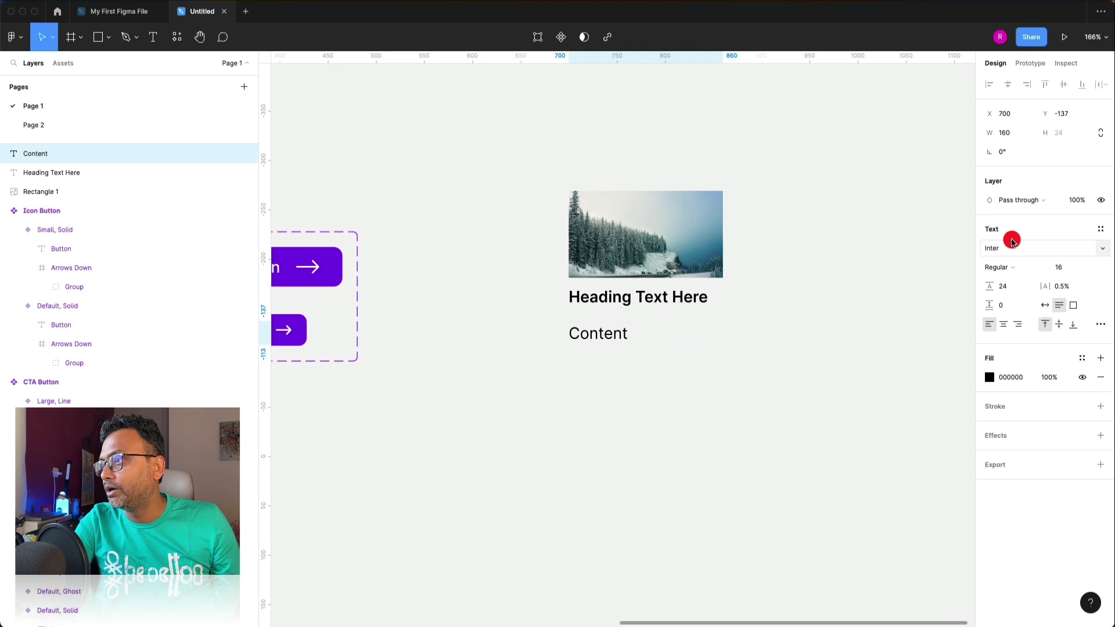
{"action": "left_click", "coordinate": [1060, 270]}
{"action": "type", "text": "14"}
{"action": "key", "text": "Return"}
{"action": "left_click", "coordinate": [795, 256]}
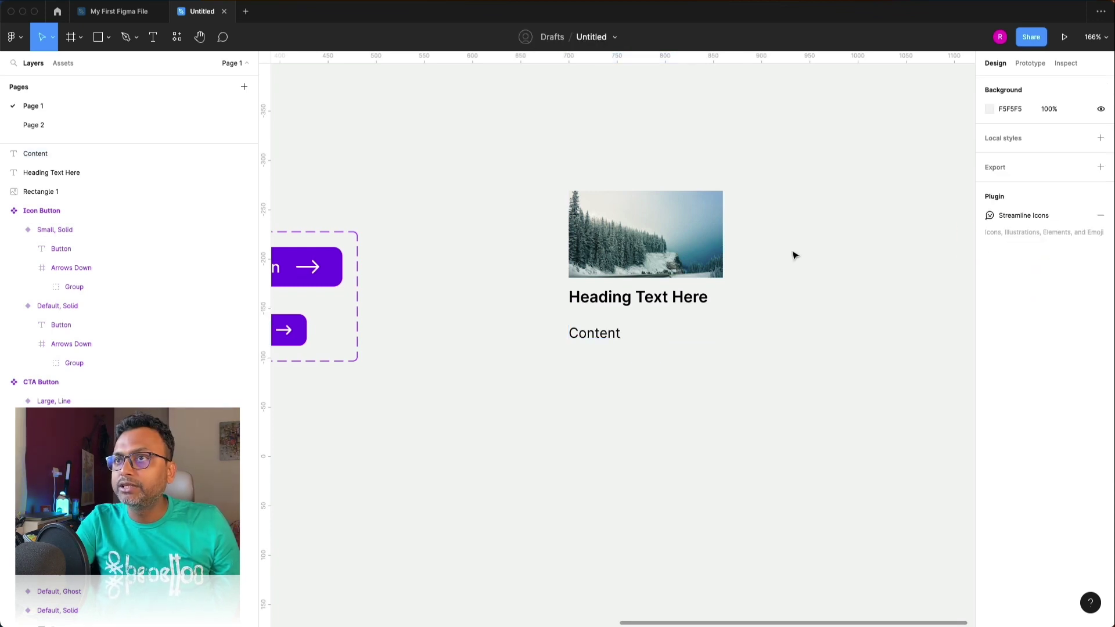
{"action": "left_click", "coordinate": [178, 37]}
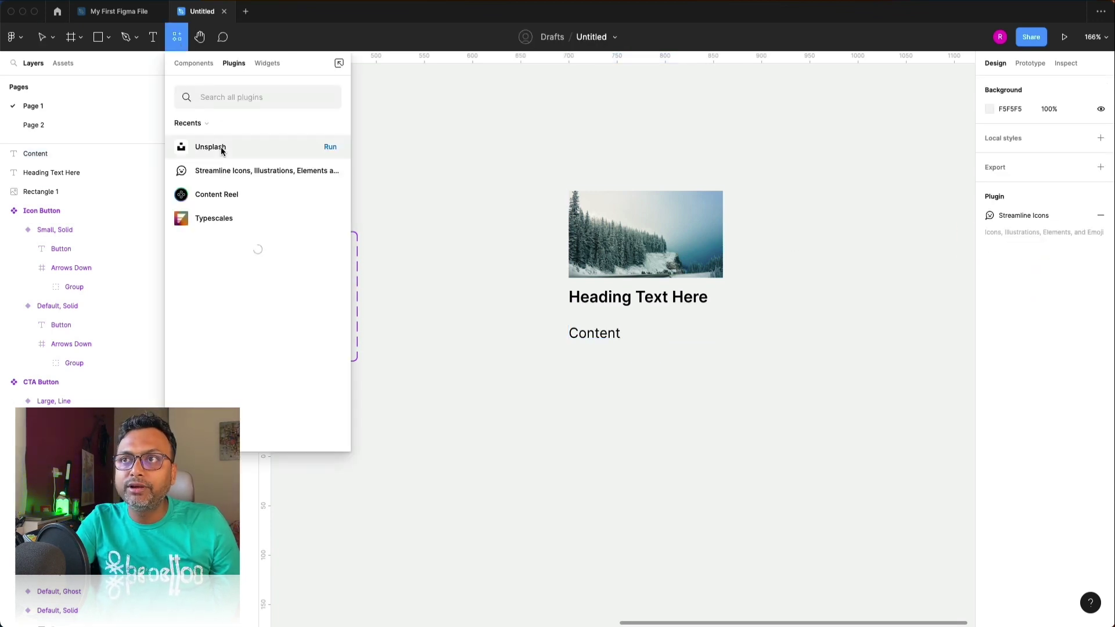
Run Content Reel, search its Text tab for 'paragraph', and bring a Chrome window over the canvas.
{"action": "left_click", "coordinate": [331, 195]}
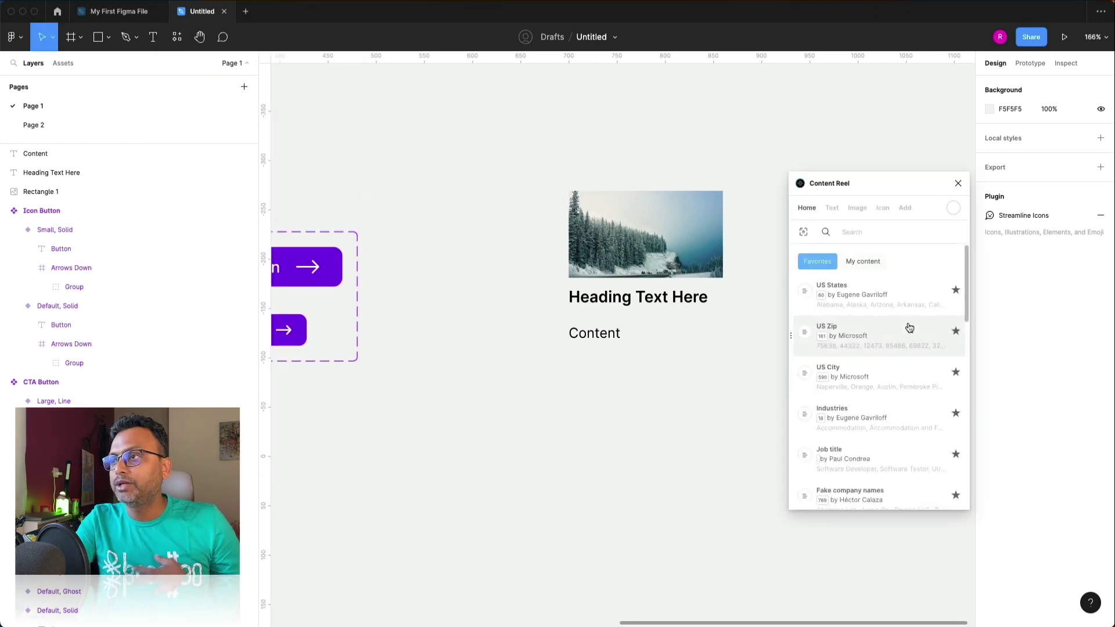
{"action": "left_click", "coordinate": [831, 208]}
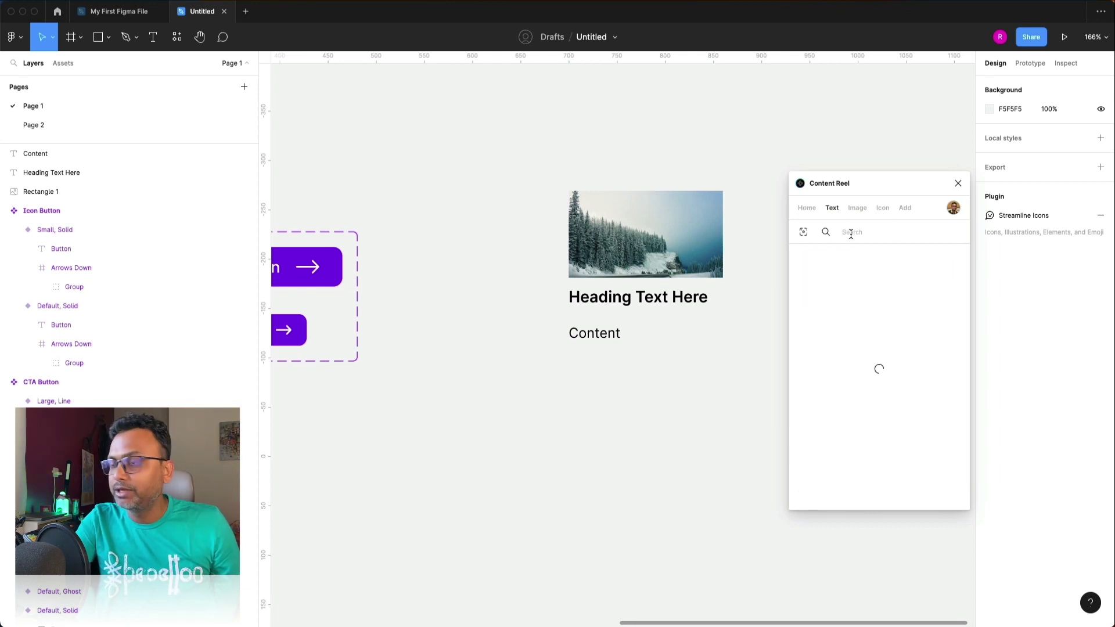
{"action": "left_click", "coordinate": [848, 232]}
{"action": "type", "text": "paragraph"}
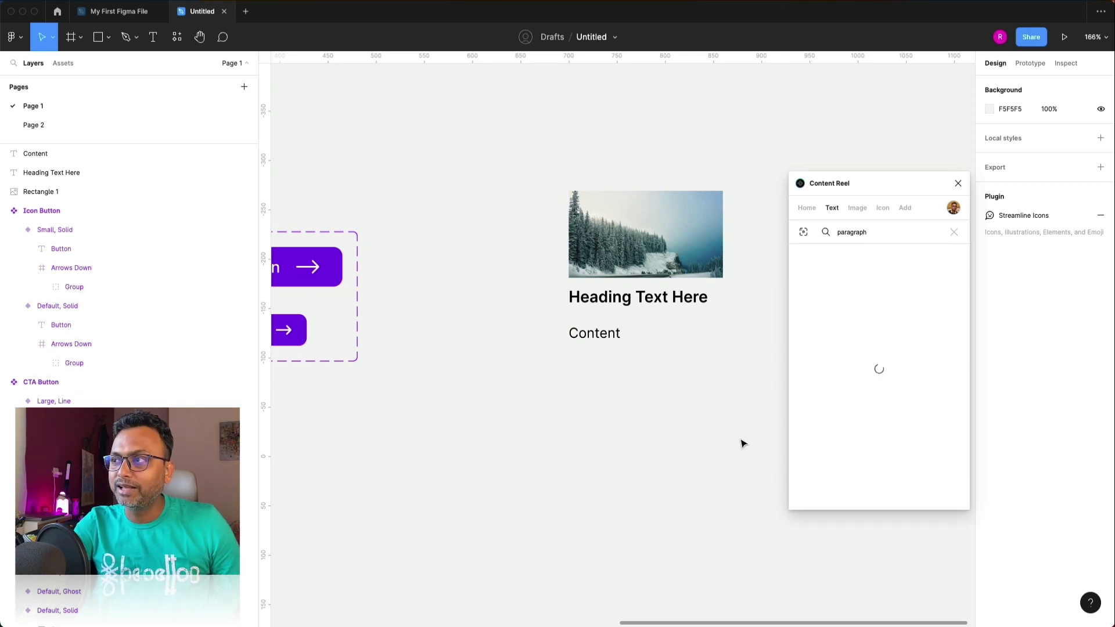
{"action": "mouse_move", "coordinate": [523, 626]}
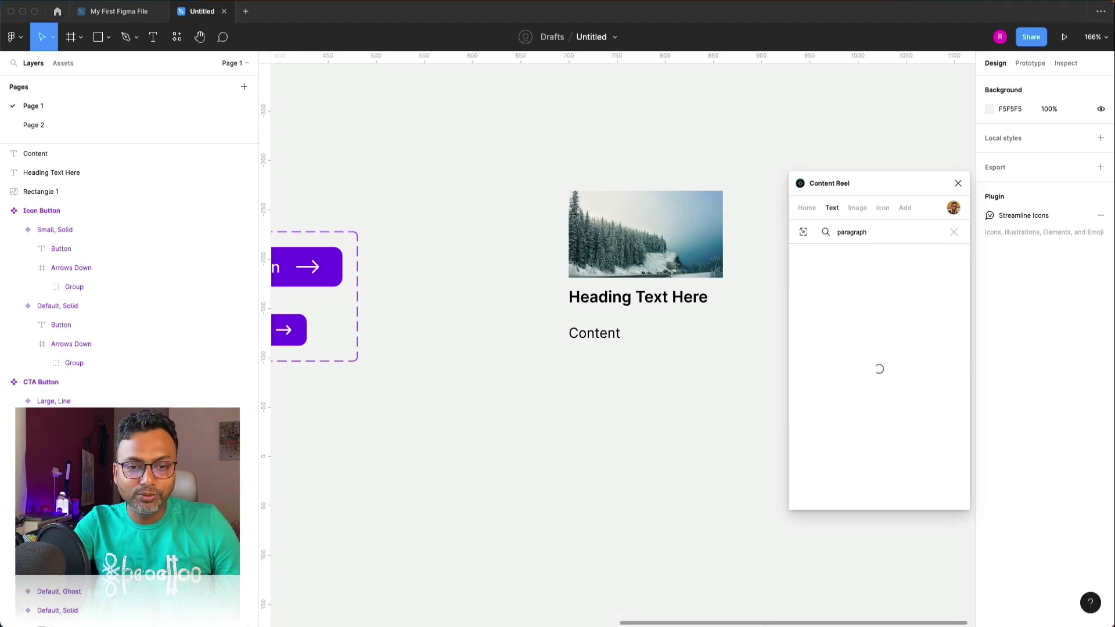
{"action": "left_click_drag", "start_coordinate": [206, 62], "coordinate": [512, 75]}
Search Wikipedia for 'travel' and copy the opening sentences of the article's Etymology section.
{"action": "double_click", "coordinate": [512, 75]}
{"action": "type", "text": "wik"}
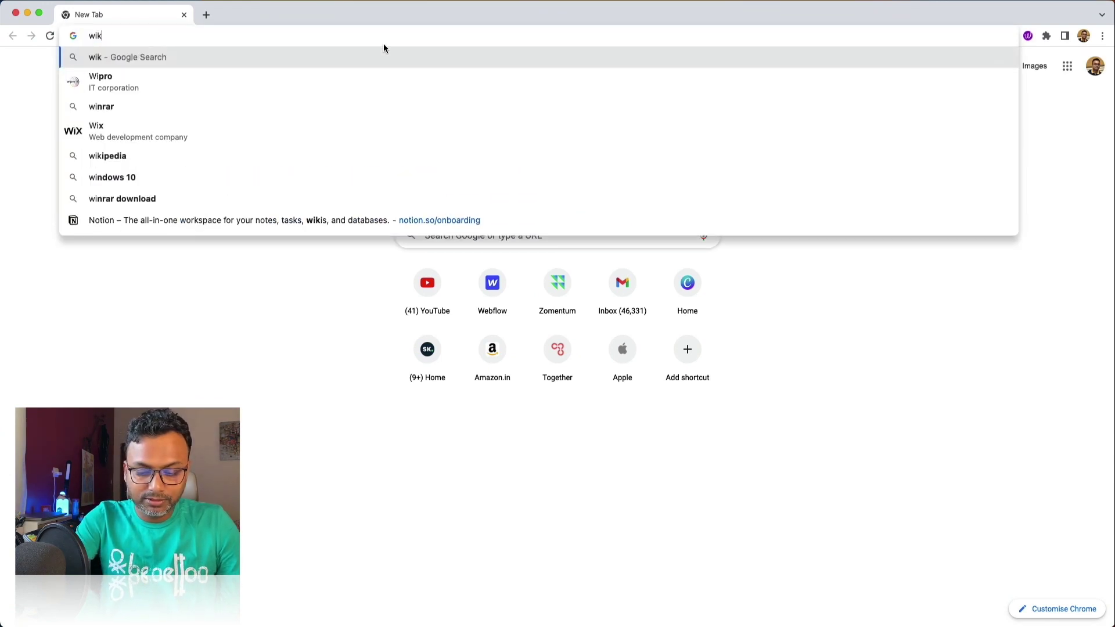
{"action": "type", "text": "ipedi"}
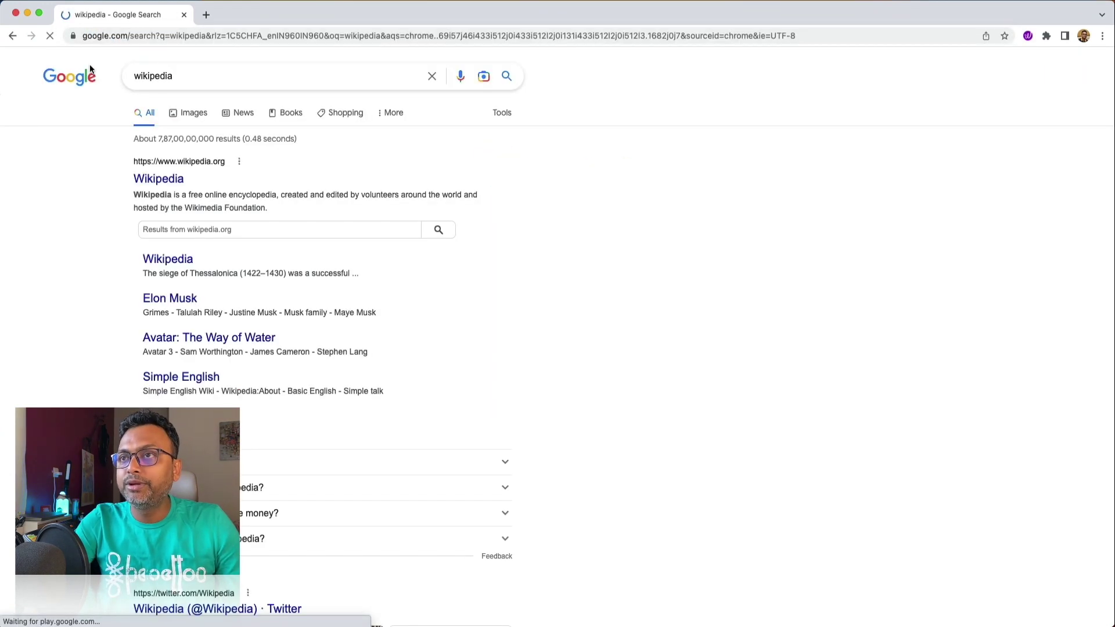
{"action": "left_click", "coordinate": [145, 181]}
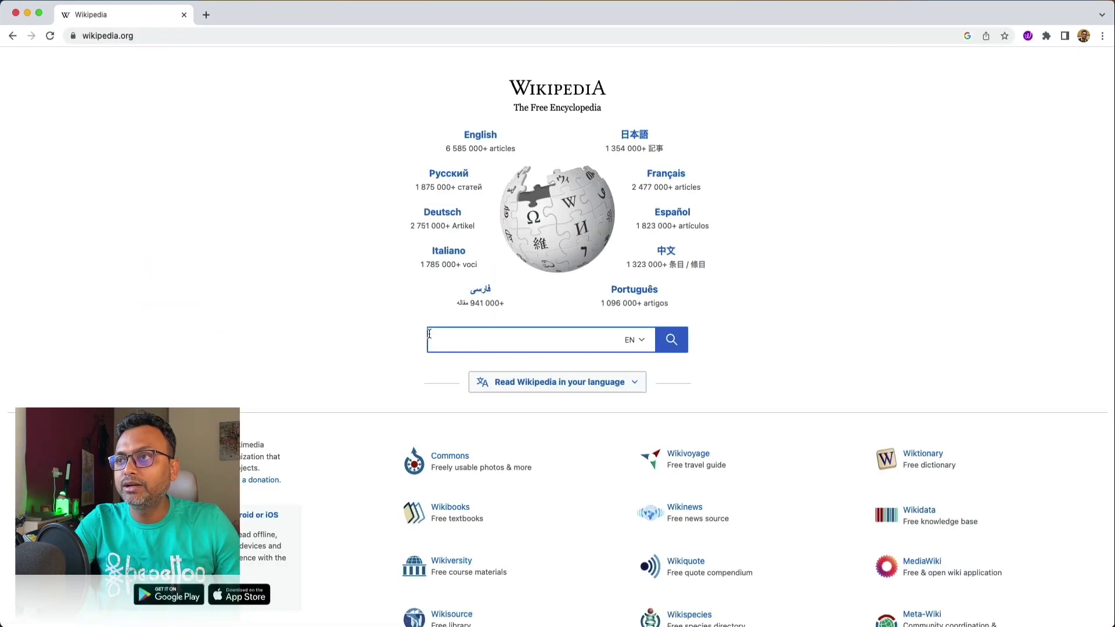
{"action": "type", "text": "travel"}
{"action": "key", "text": "Return"}
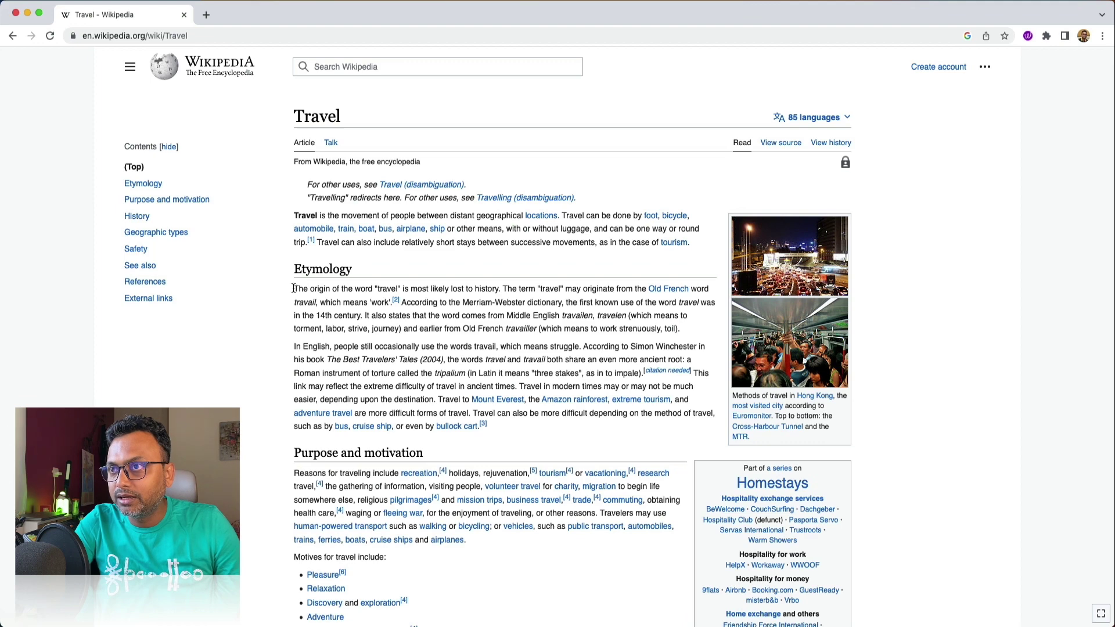
{"action": "left_click_drag", "start_coordinate": [294, 289], "coordinate": [404, 303]}
{"action": "key", "text": "super+c"}
{"action": "left_click", "coordinate": [405, 333]}
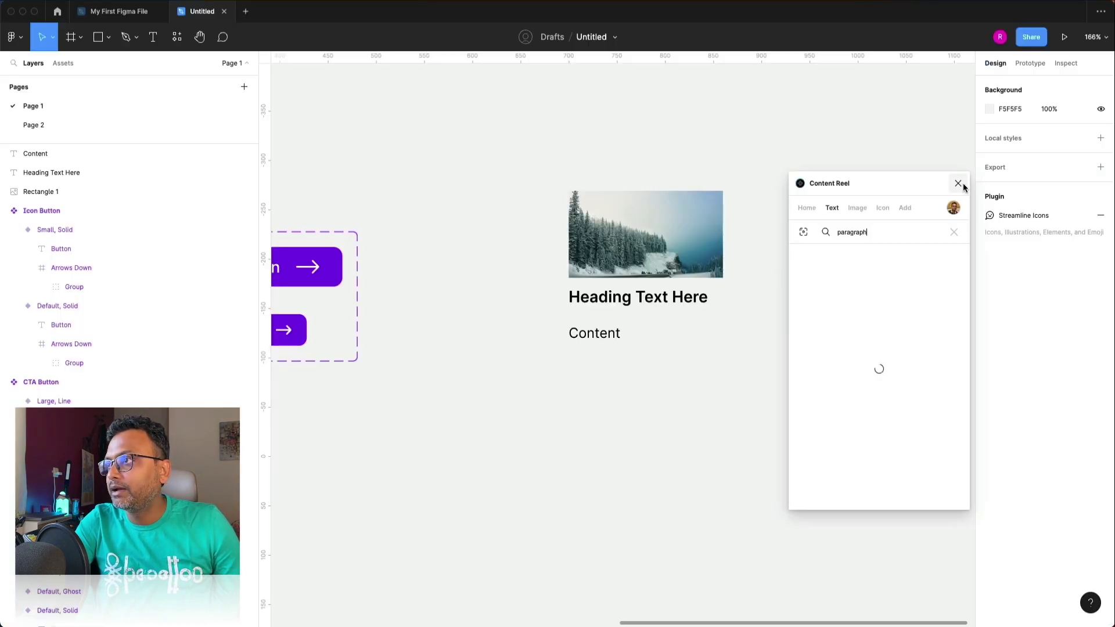
Replace the card's Content text with the pasted Wikipedia etymology paragraph.
{"action": "left_click", "coordinate": [958, 184]}
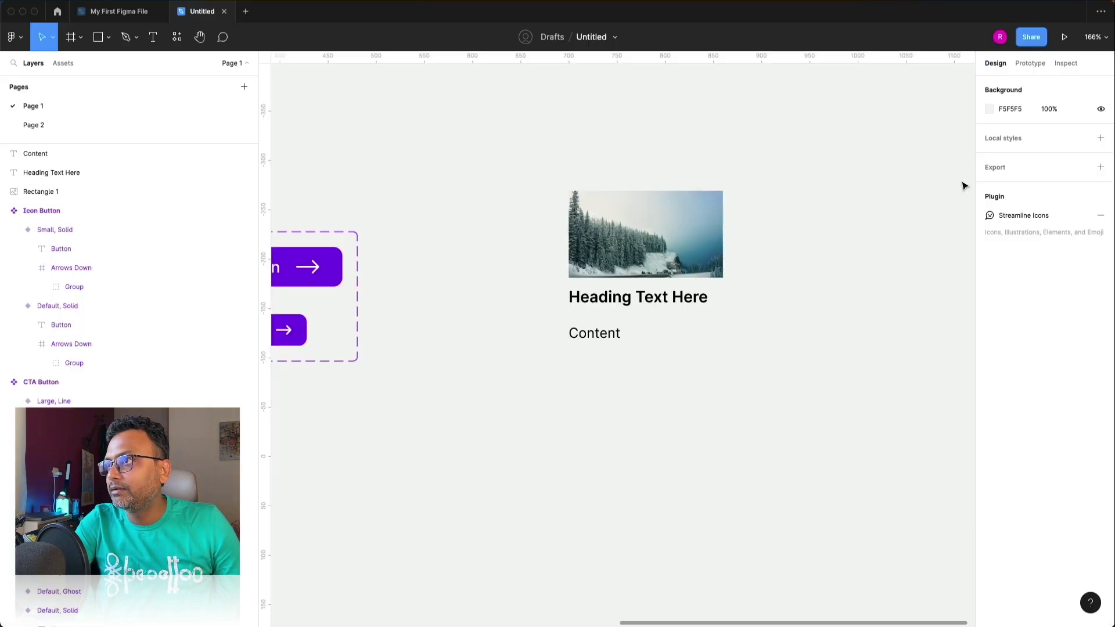
{"action": "double_click", "coordinate": [607, 332]}
{"action": "key", "text": "super+v"}
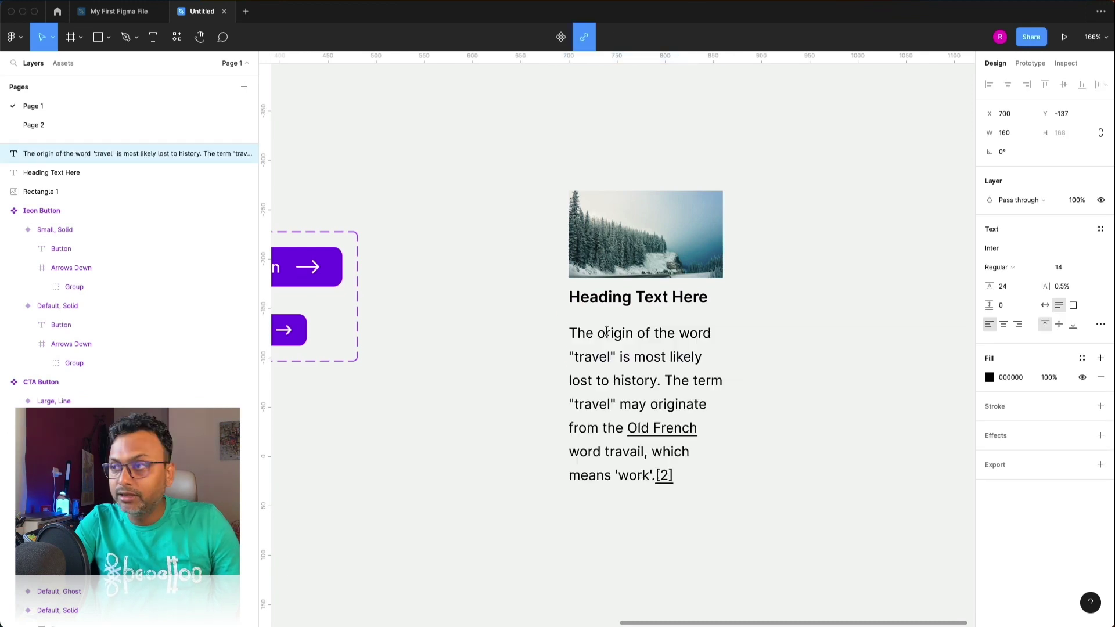
{"action": "left_click", "coordinate": [797, 335]}
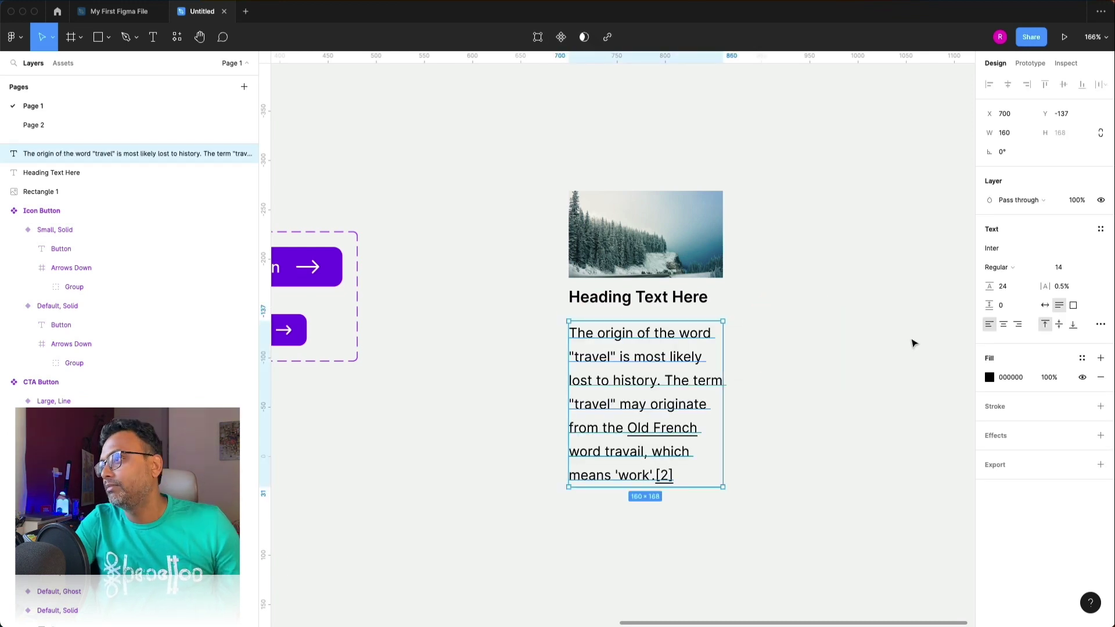
{"action": "scroll", "coordinate": [836, 303], "scroll_direction": "down", "scroll_amount": 5}
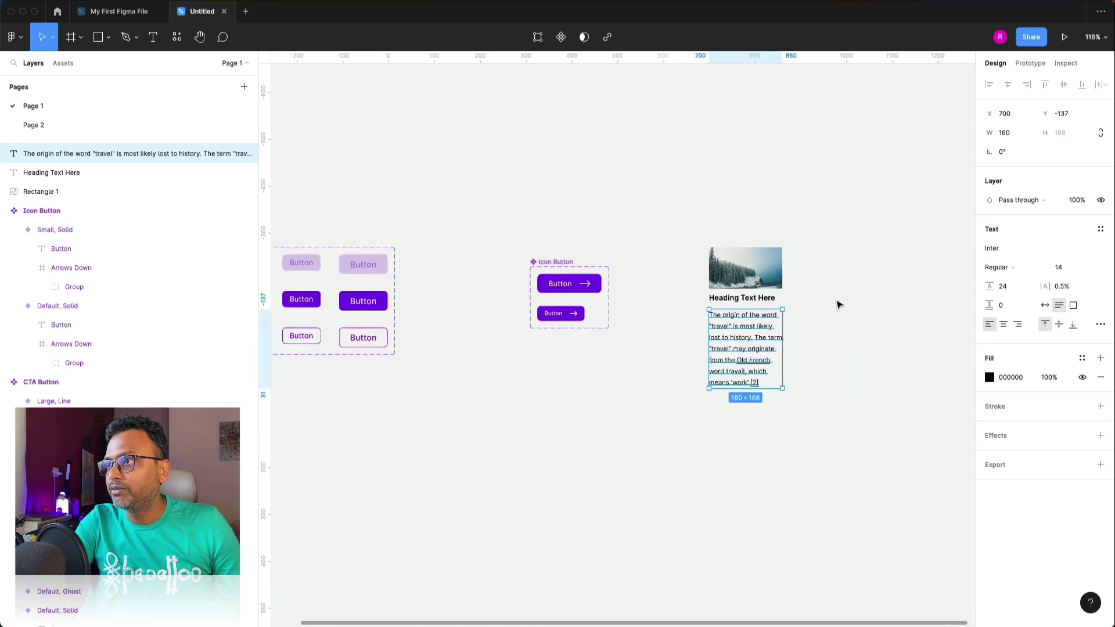
{"action": "scroll", "coordinate": [837, 304], "scroll_direction": "up", "scroll_amount": 5}
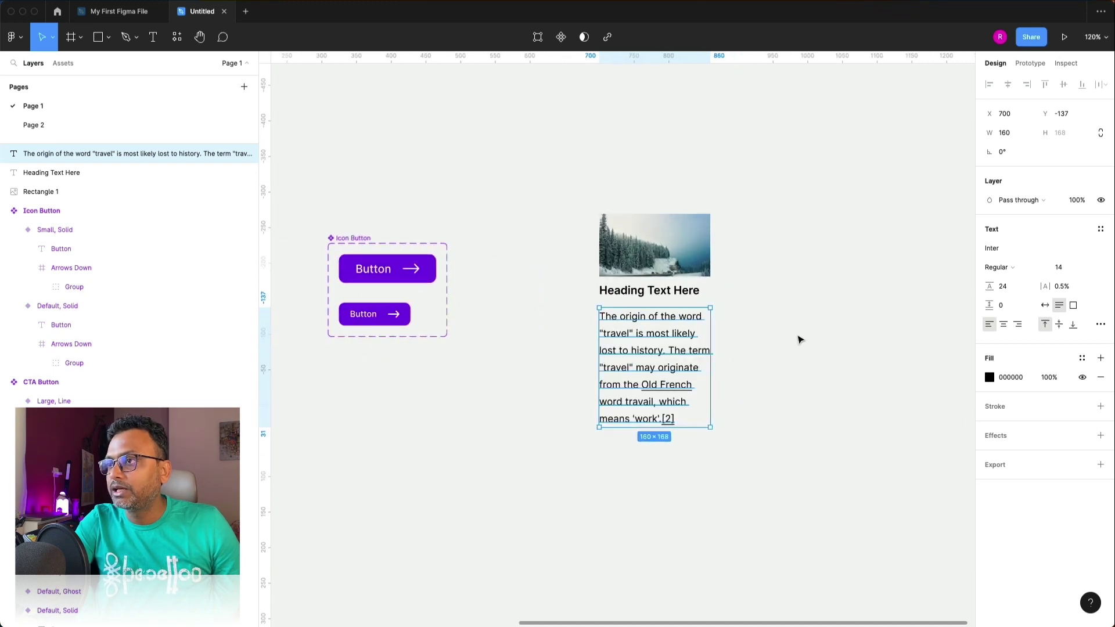
Set the paragraph to font size 12 with line height 19.
{"action": "left_click", "coordinate": [1013, 286]}
{"action": "type", "text": "22"}
{"action": "key", "text": "Return"}
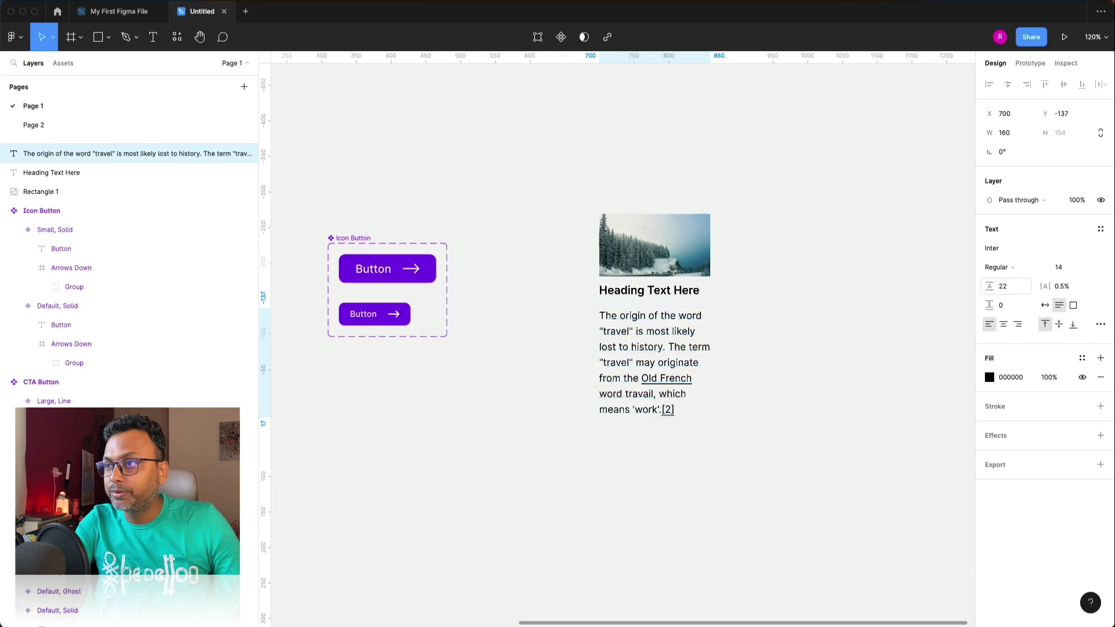
{"action": "left_click", "coordinate": [1062, 266]}
{"action": "type", "text": "13"}
{"action": "key", "text": "Return"}
{"action": "key", "text": "Down"}
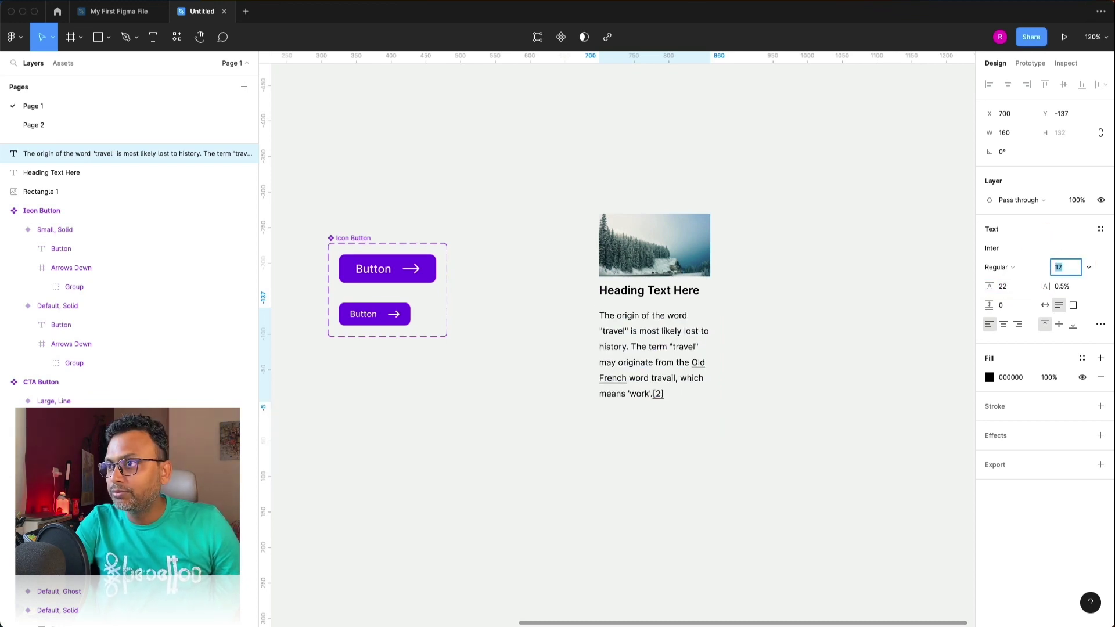
{"action": "left_click", "coordinate": [1016, 290]}
{"action": "key", "text": "Down"}
{"action": "key", "text": "Down"}
{"action": "key", "text": "Down"}
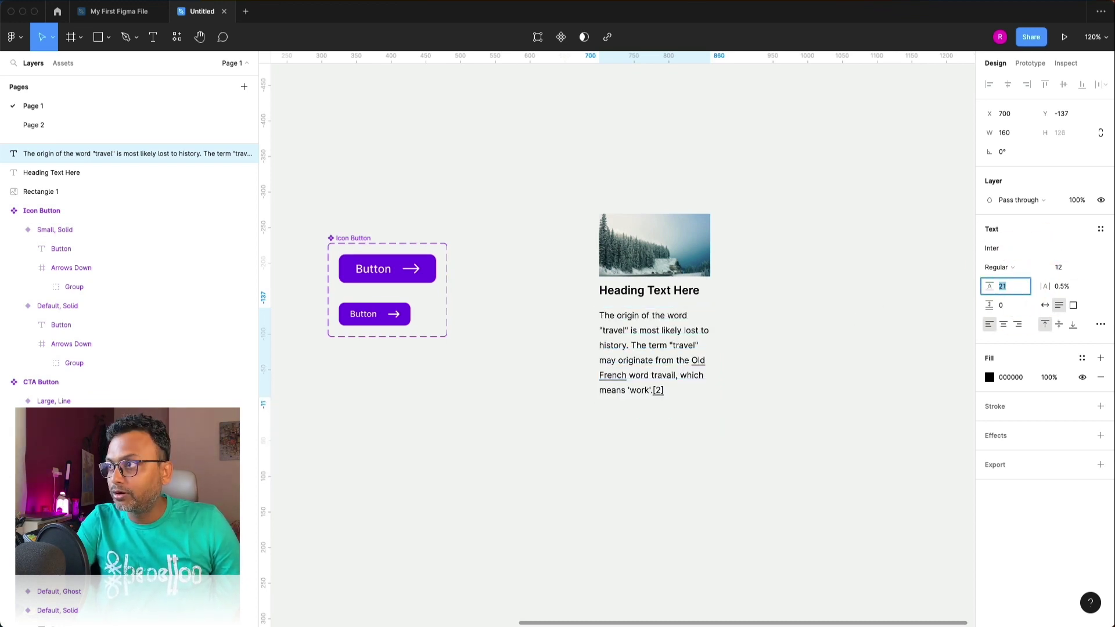
{"action": "left_click", "coordinate": [822, 301]}
Undo a trial resize of the paragraph box, then place a CTA Button instance below it.
{"action": "scroll", "coordinate": [824, 304], "scroll_direction": "up", "scroll_amount": 3}
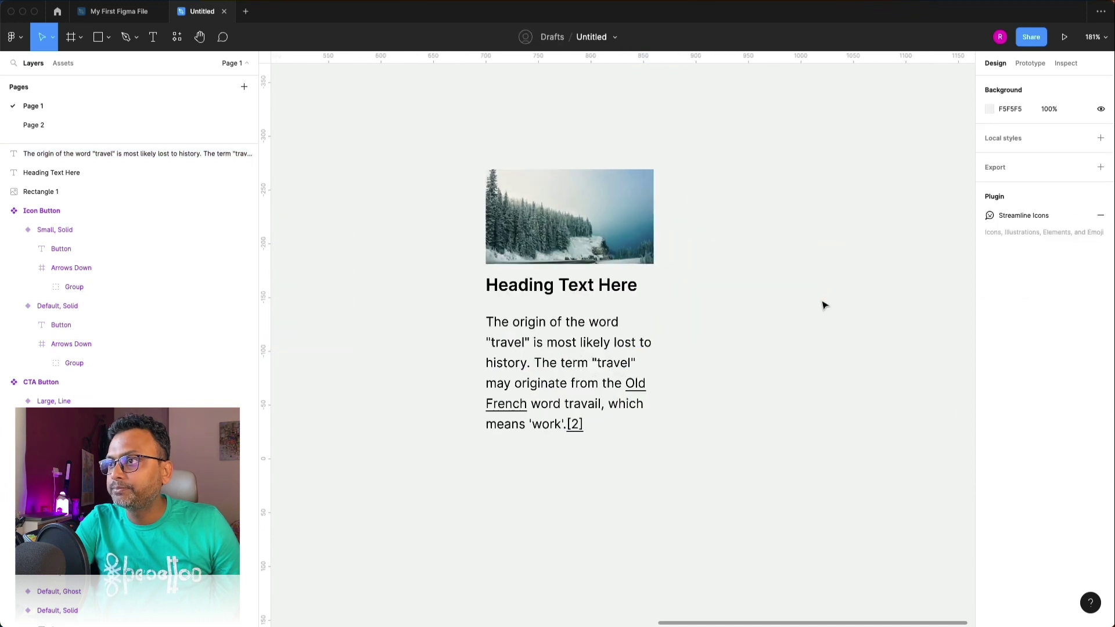
{"action": "left_click", "coordinate": [633, 369]}
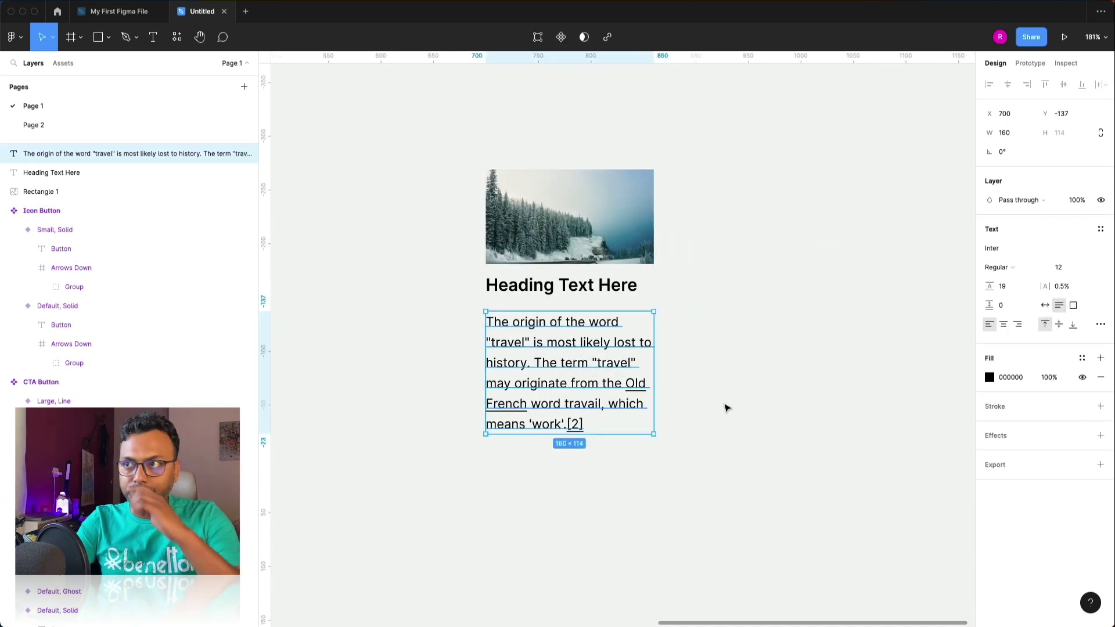
{"action": "scroll", "coordinate": [724, 341], "scroll_direction": "down", "scroll_amount": 5}
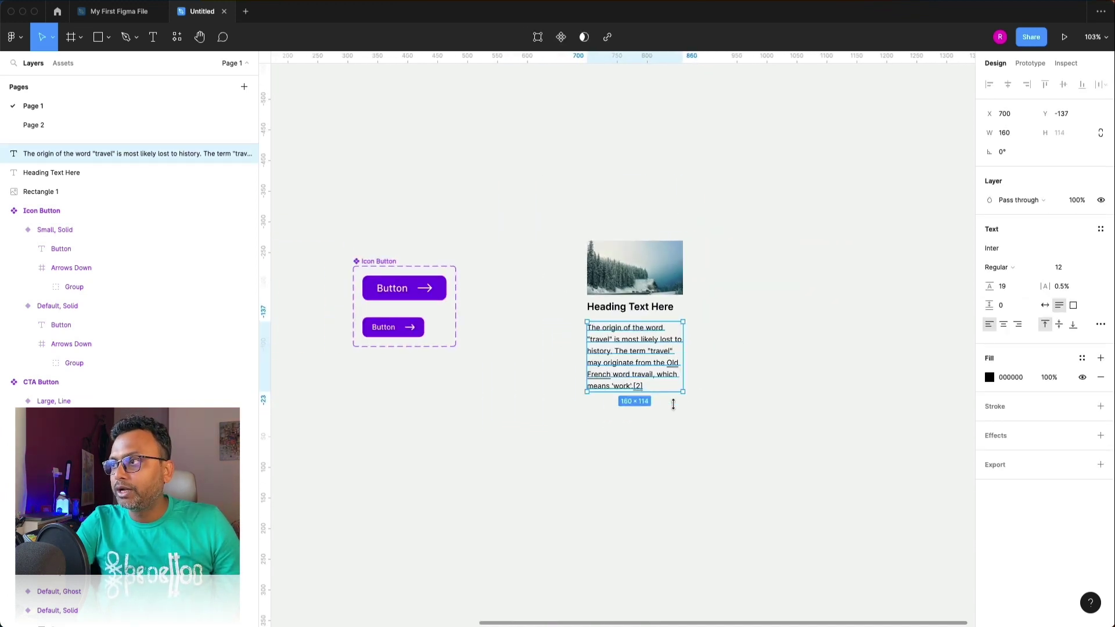
{"action": "left_click_drag", "start_coordinate": [673, 404], "coordinate": [673, 424]}
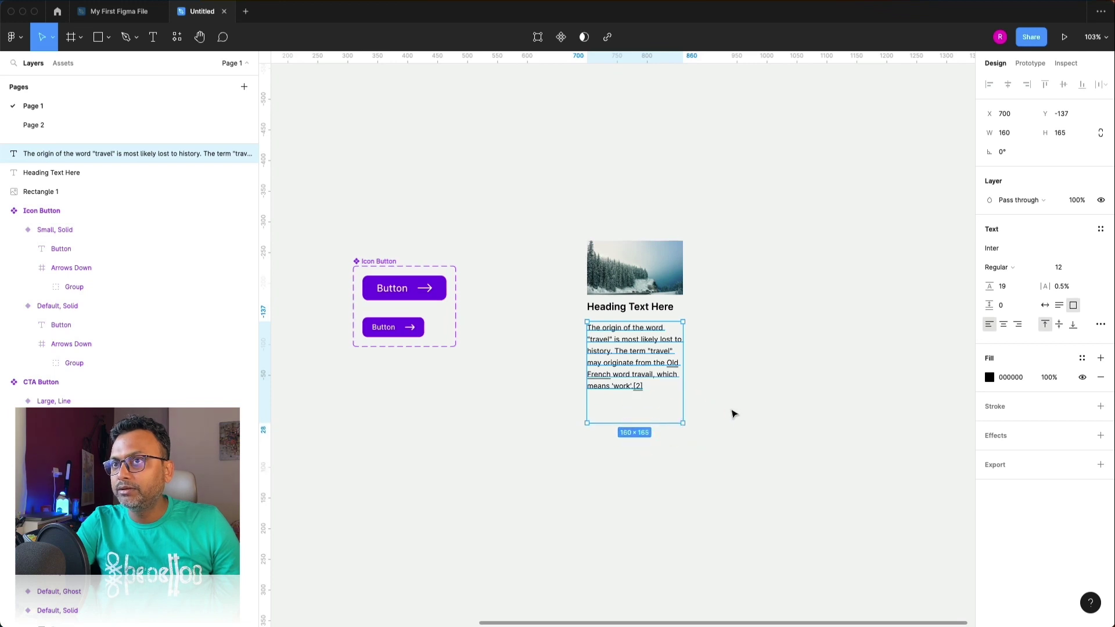
{"action": "key", "text": "super+z"}
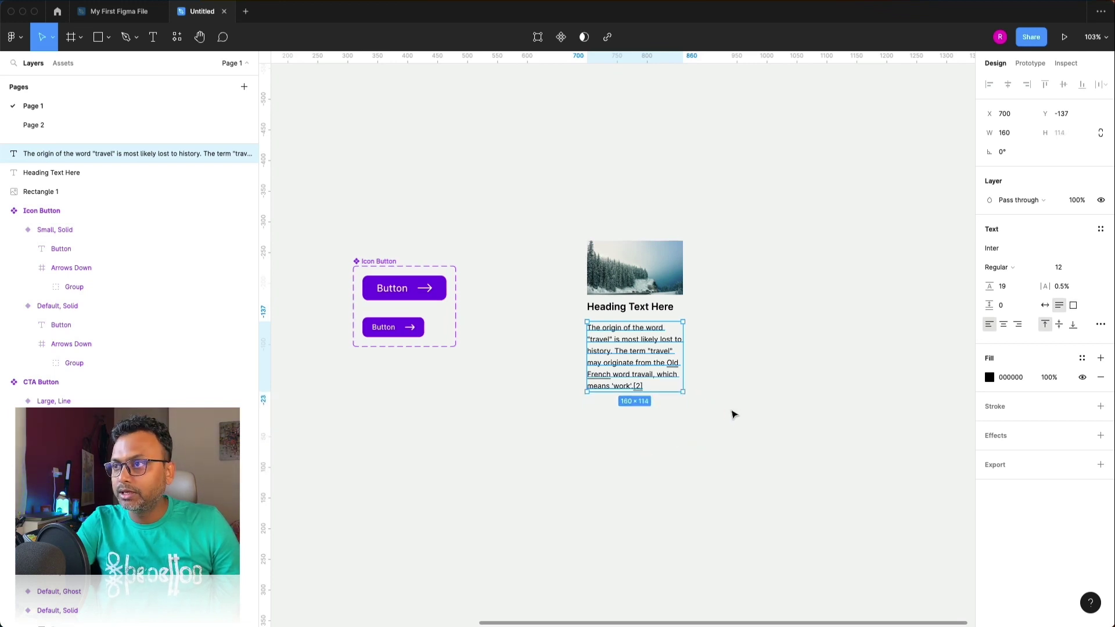
{"action": "scroll", "coordinate": [726, 348], "scroll_direction": "up", "scroll_amount": 3}
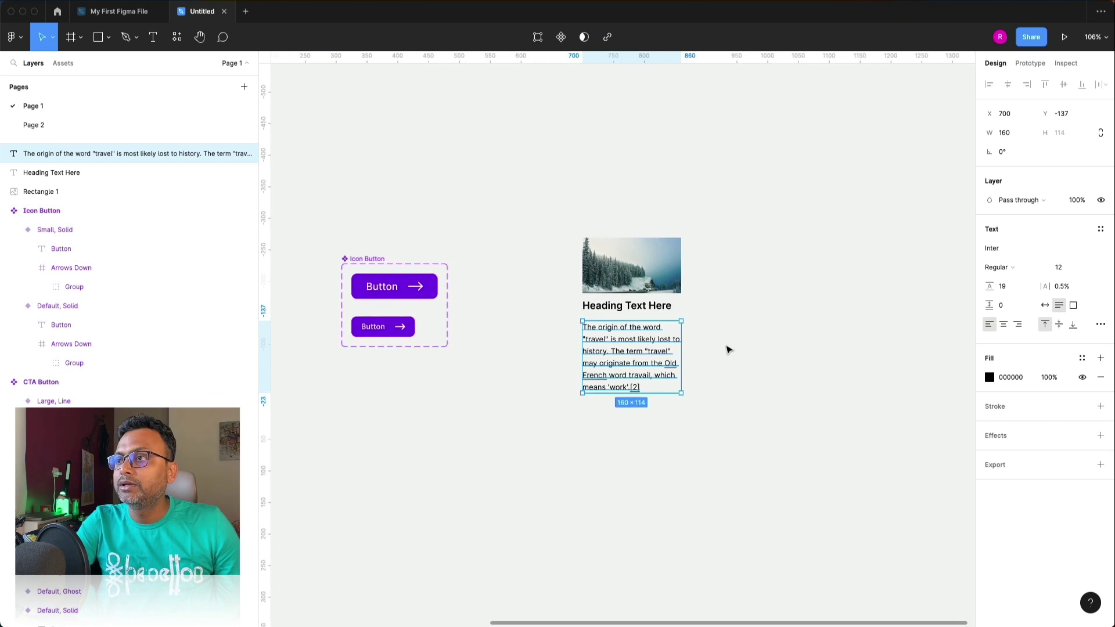
{"action": "left_click", "coordinate": [715, 351]}
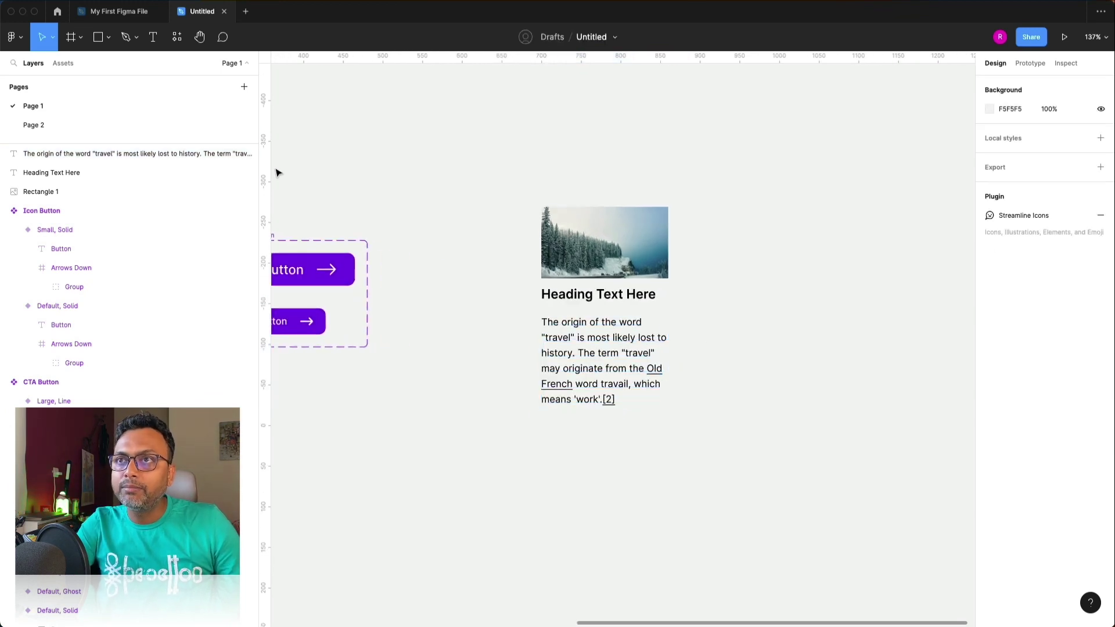
{"action": "left_click", "coordinate": [57, 66]}
{"action": "left_click_drag", "start_coordinate": [77, 141], "coordinate": [655, 440]}
Lower the 'Heading Text Here' heading's font size from 16 to 14.
{"action": "left_click", "coordinate": [688, 386]}
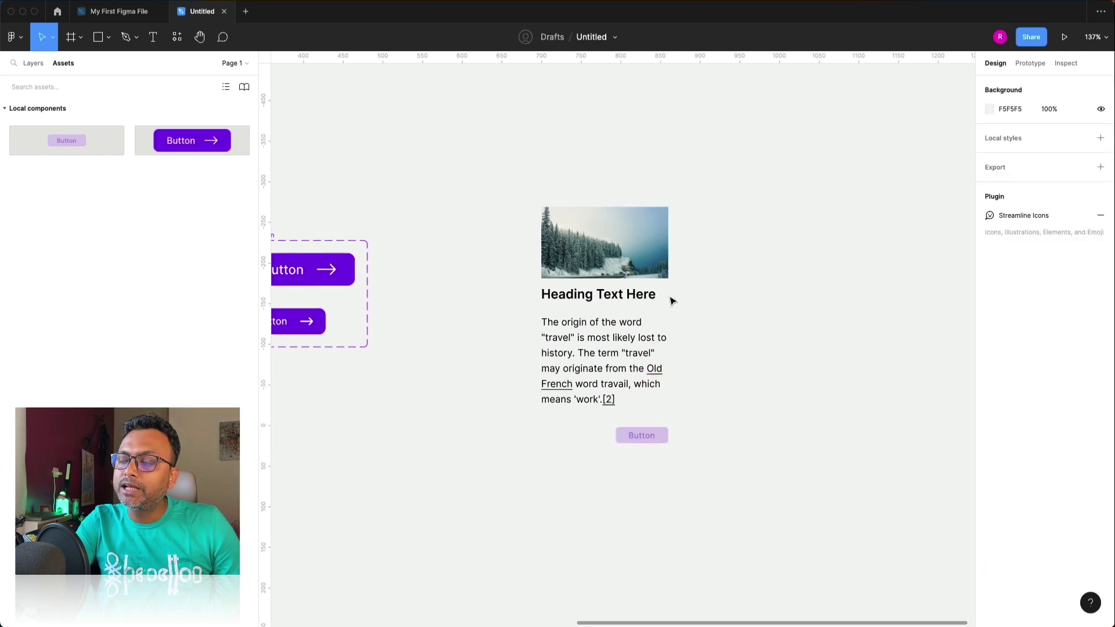
{"action": "left_click", "coordinate": [666, 265]}
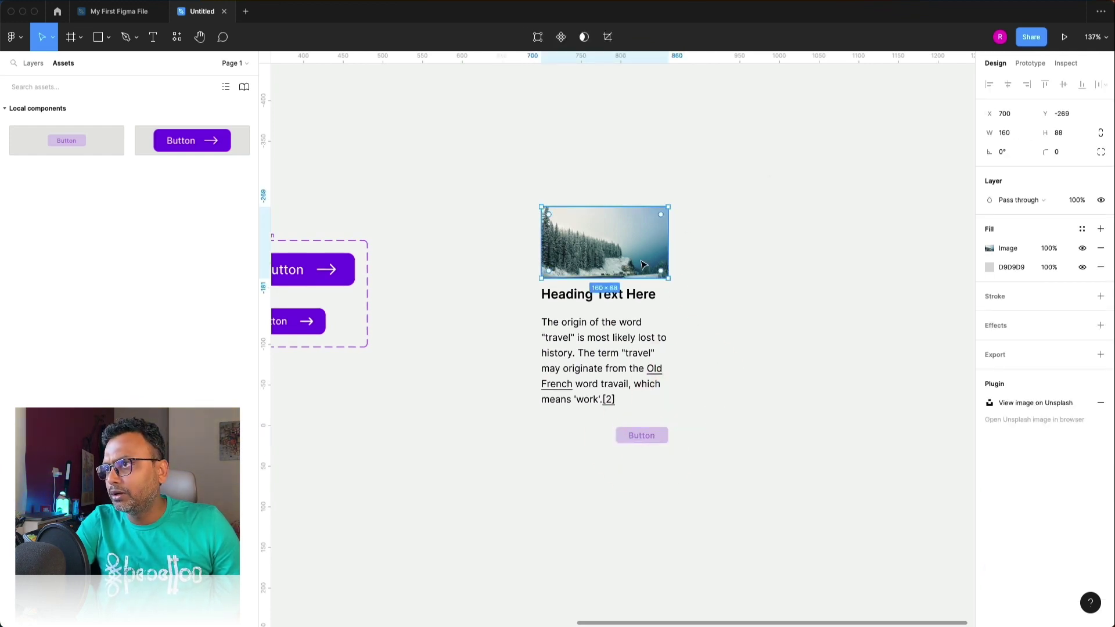
{"action": "left_click", "coordinate": [636, 298]}
{"action": "left_click", "coordinate": [1069, 270]}
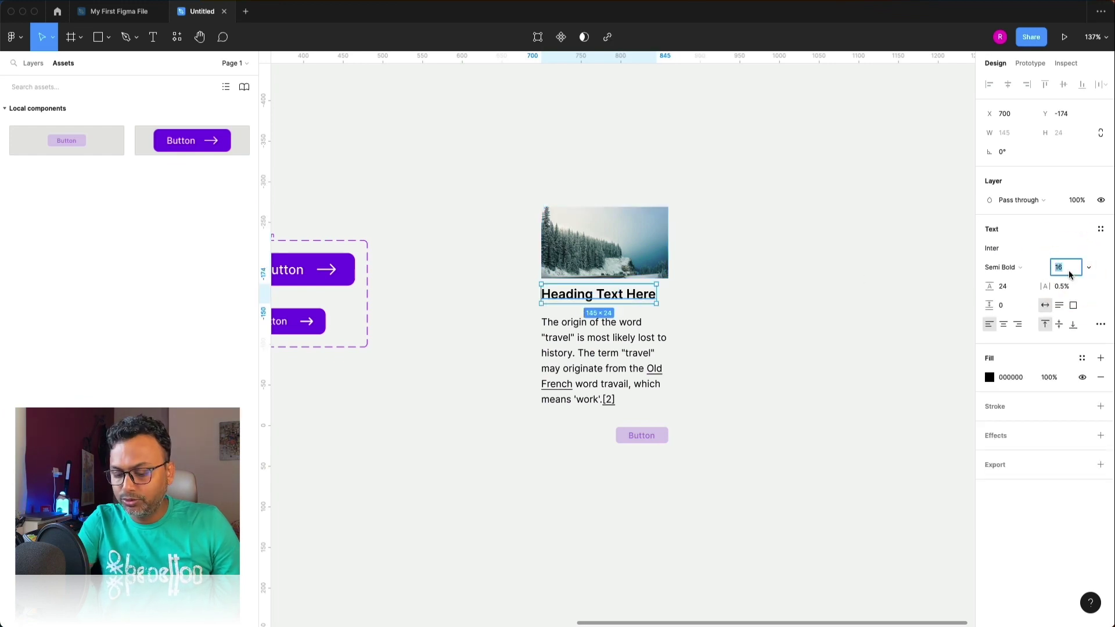
{"action": "key", "text": "Down"}
{"action": "key", "text": "Down"}
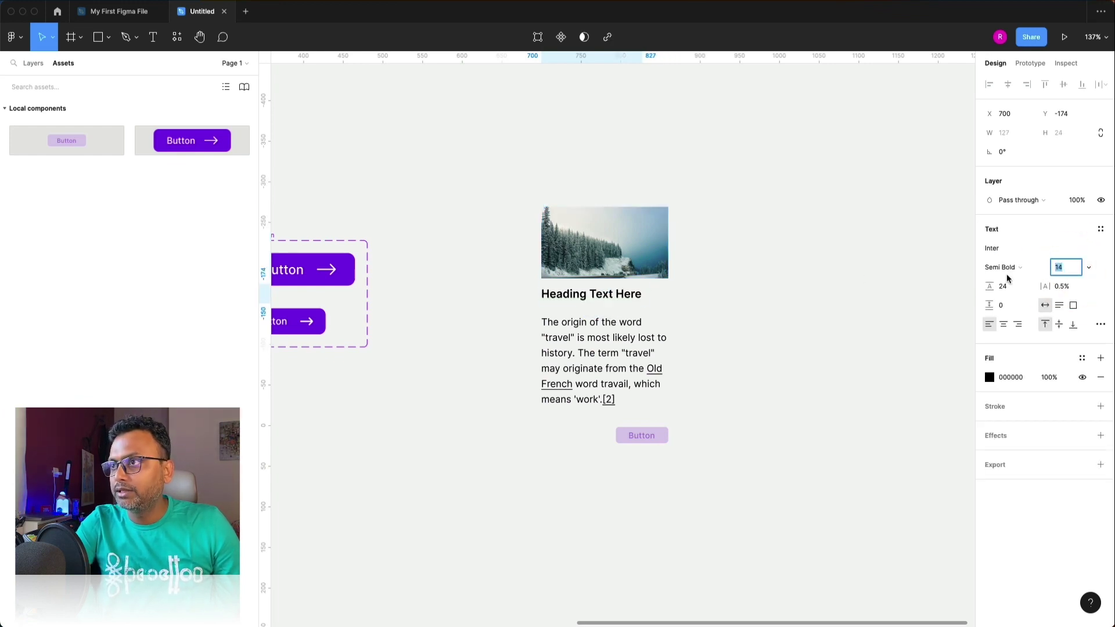
{"action": "left_click", "coordinate": [811, 287]}
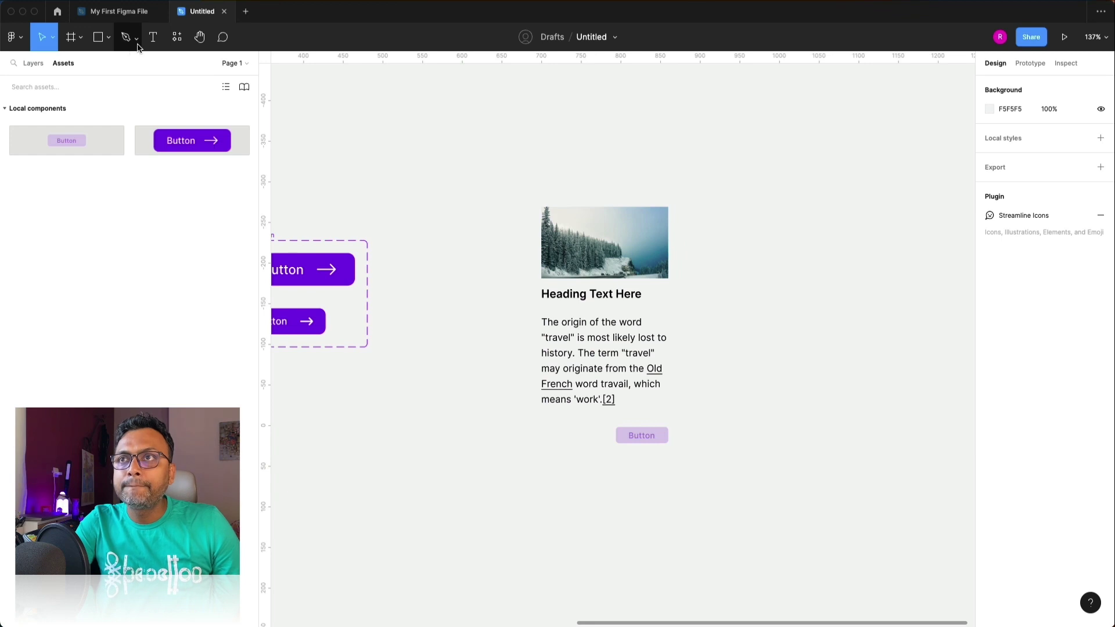
Place the Core Line 'Interface Edit Binocular' icon from Streamline Icons above the card.
{"action": "left_click", "coordinate": [182, 42]}
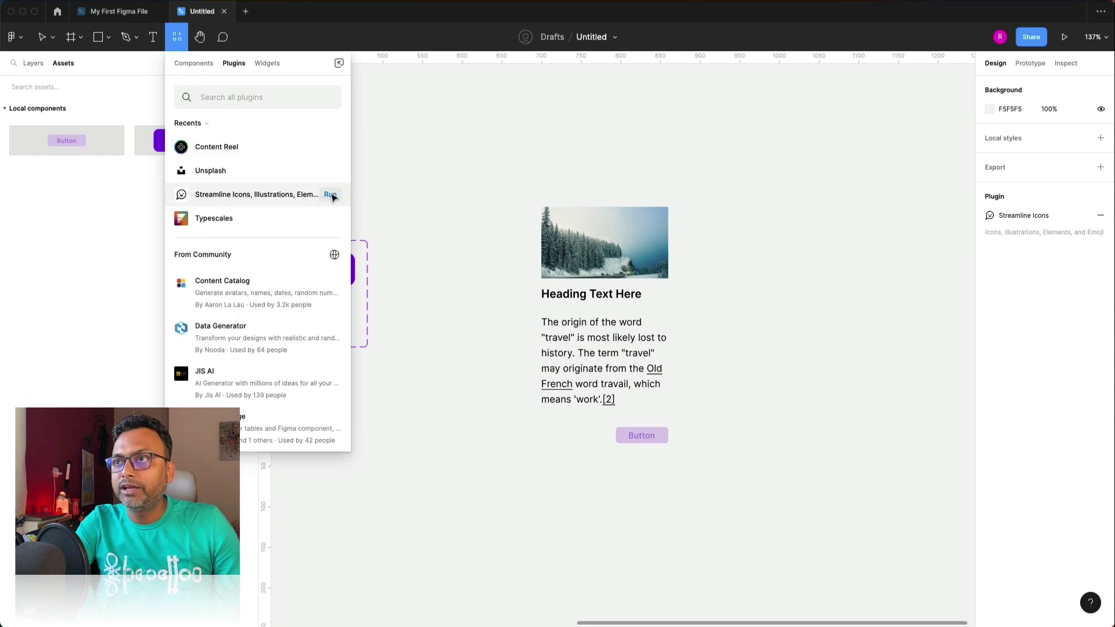
{"action": "left_click", "coordinate": [329, 195]}
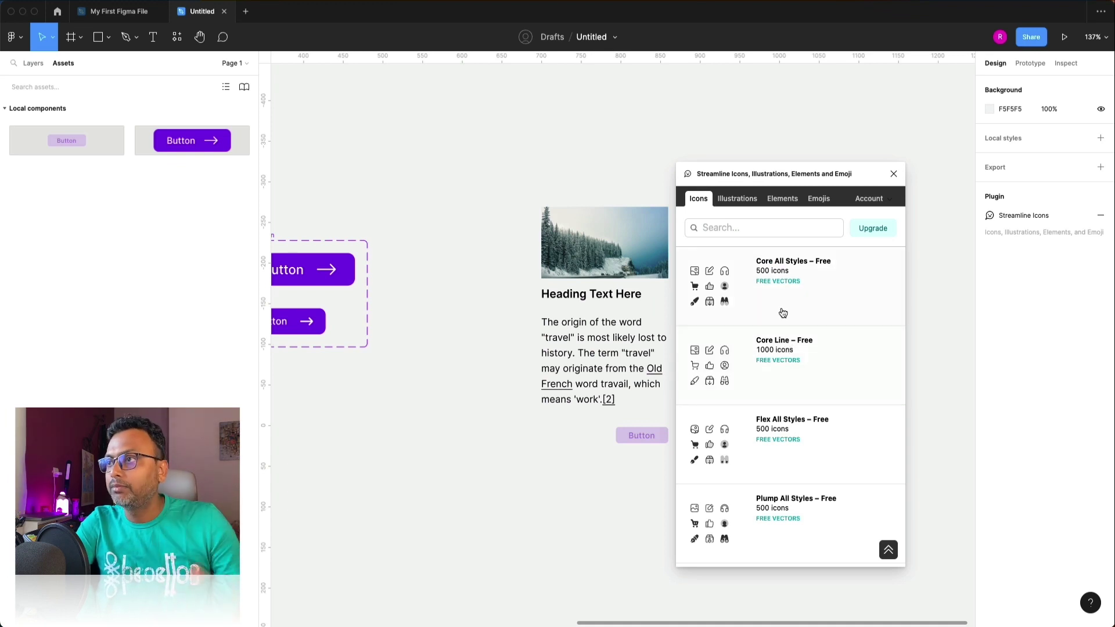
{"action": "left_click", "coordinate": [782, 364]}
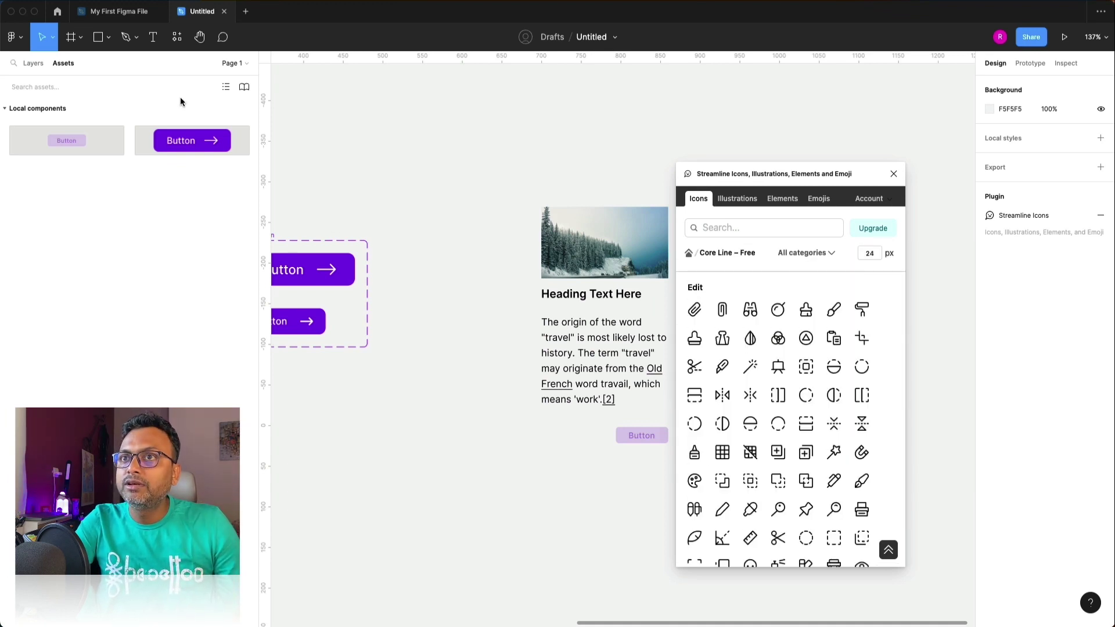
{"action": "left_click", "coordinate": [37, 71]}
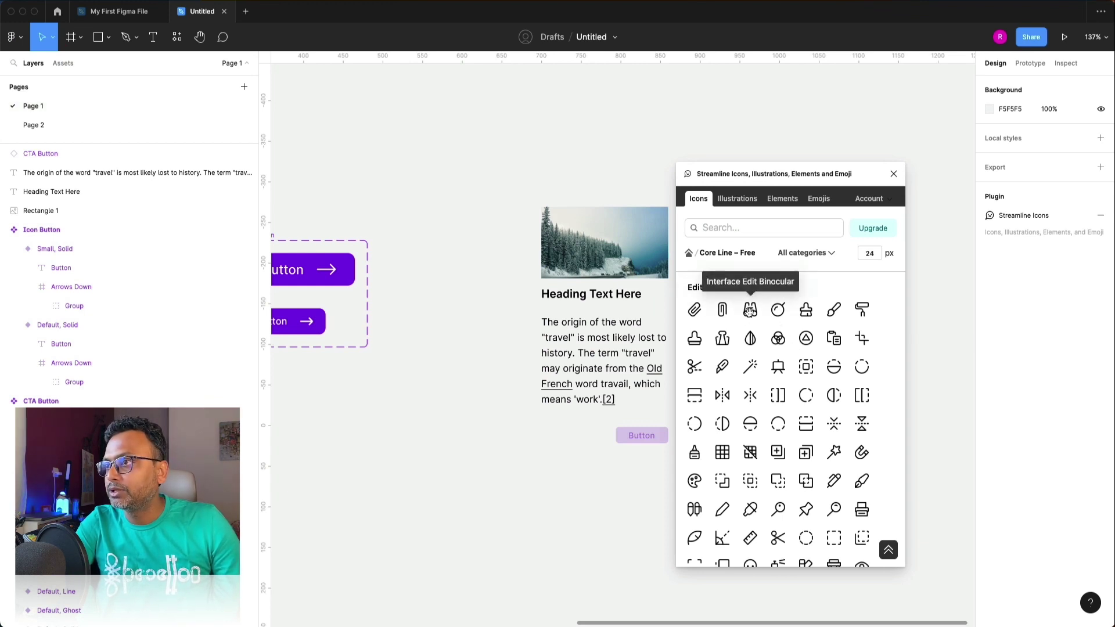
{"action": "left_click_drag", "start_coordinate": [749, 312], "coordinate": [443, 161]}
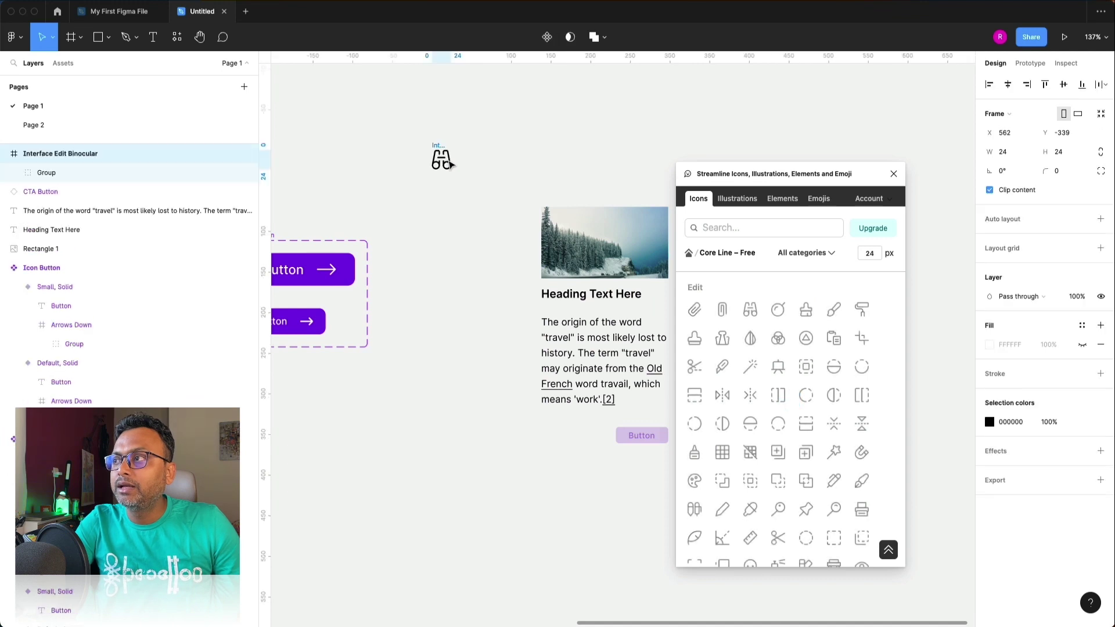
Resize the binocular icon to 16 × 16 and close the Streamline Icons plugin.
{"action": "left_click", "coordinate": [1021, 155]}
{"action": "type", "text": "20"}
{"action": "key", "text": "Return"}
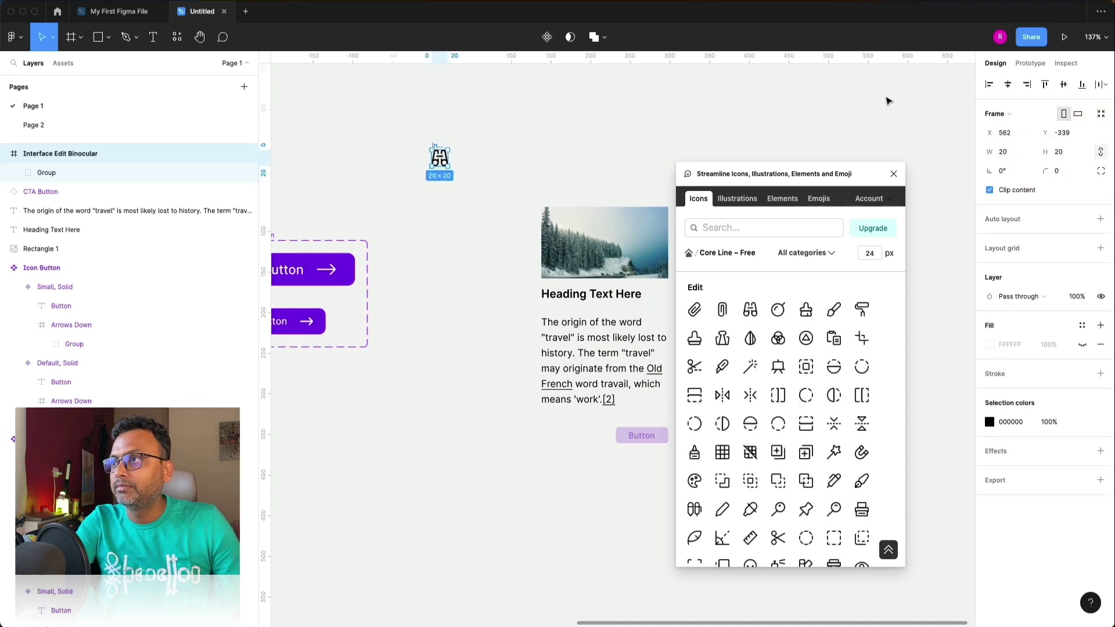
{"action": "left_click", "coordinate": [1024, 153]}
{"action": "type", "text": "16"}
{"action": "key", "text": "Return"}
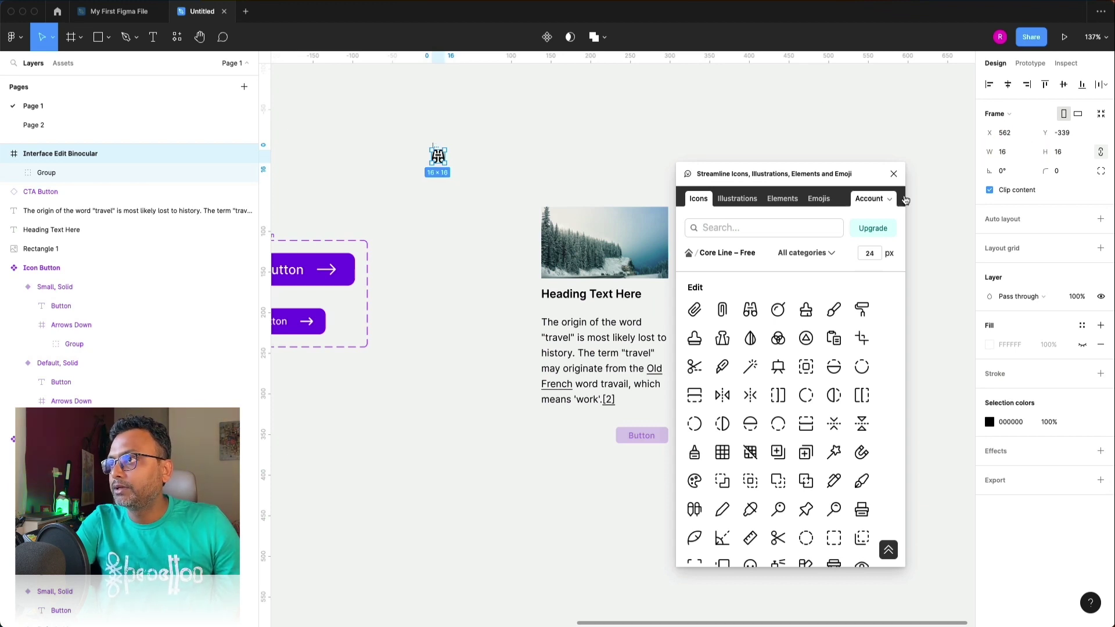
{"action": "left_click", "coordinate": [894, 175]}
{"action": "left_click", "coordinate": [464, 132]}
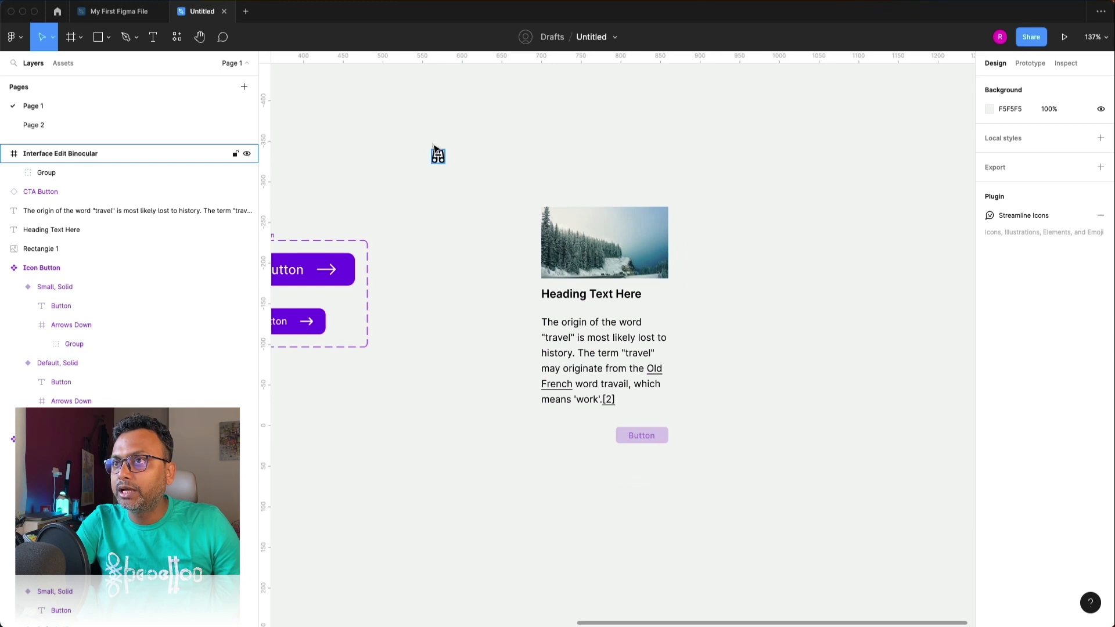
Rename the binocular layer to 'Icon/Binocular' and turn it into a component.
{"action": "left_click", "coordinate": [47, 154]}
{"action": "double_click", "coordinate": [49, 156]}
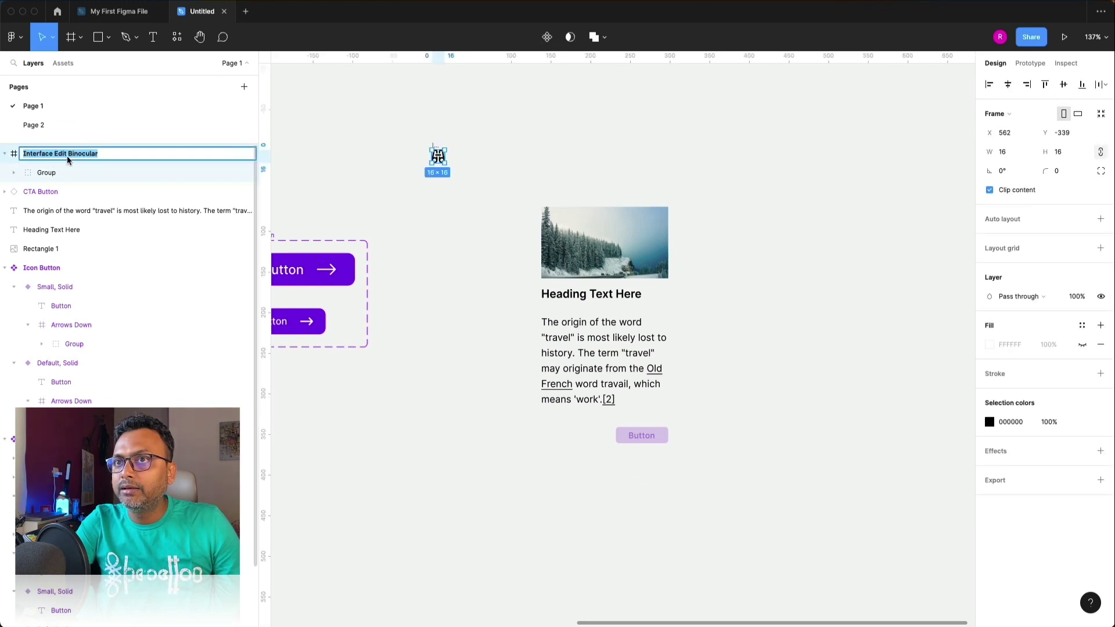
{"action": "left_click", "coordinate": [68, 154]}
{"action": "key", "text": "BackSpace"}
{"action": "key", "text": "BackSpace"}
{"action": "key", "text": "BackSpace"}
{"action": "key", "text": "BackSpace"}
{"action": "key", "text": "BackSpace"}
{"action": "key", "text": "BackSpace"}
{"action": "key", "text": "BackSpace"}
{"action": "key", "text": "BackSpace"}
{"action": "key", "text": "BackSpace"}
{"action": "key", "text": "BackSpace"}
{"action": "key", "text": "BackSpace"}
{"action": "key", "text": "BackSpace"}
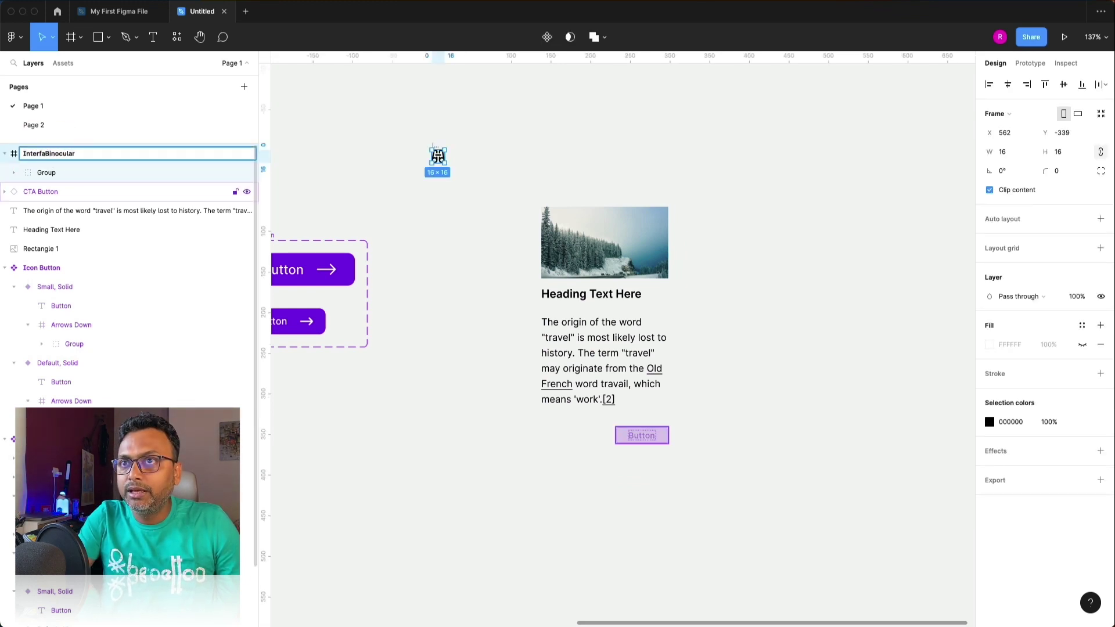
{"action": "key", "text": "BackSpace"}
{"action": "key", "text": "BackSpace"}
{"action": "type", "text": "con"}
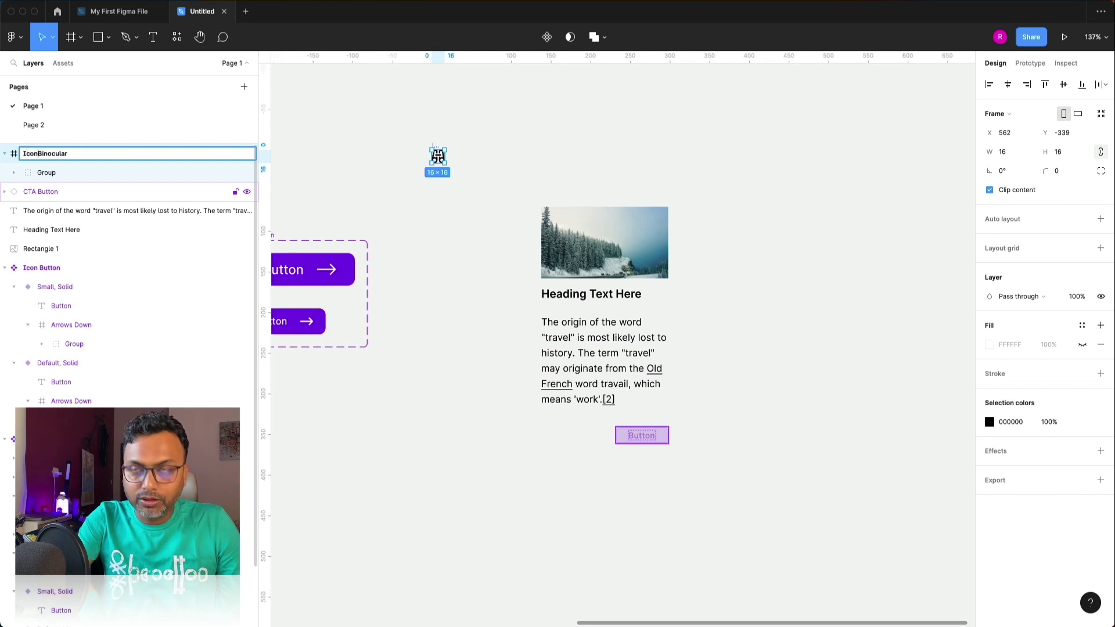
{"action": "type", "text": "/"}
{"action": "key", "text": "Return"}
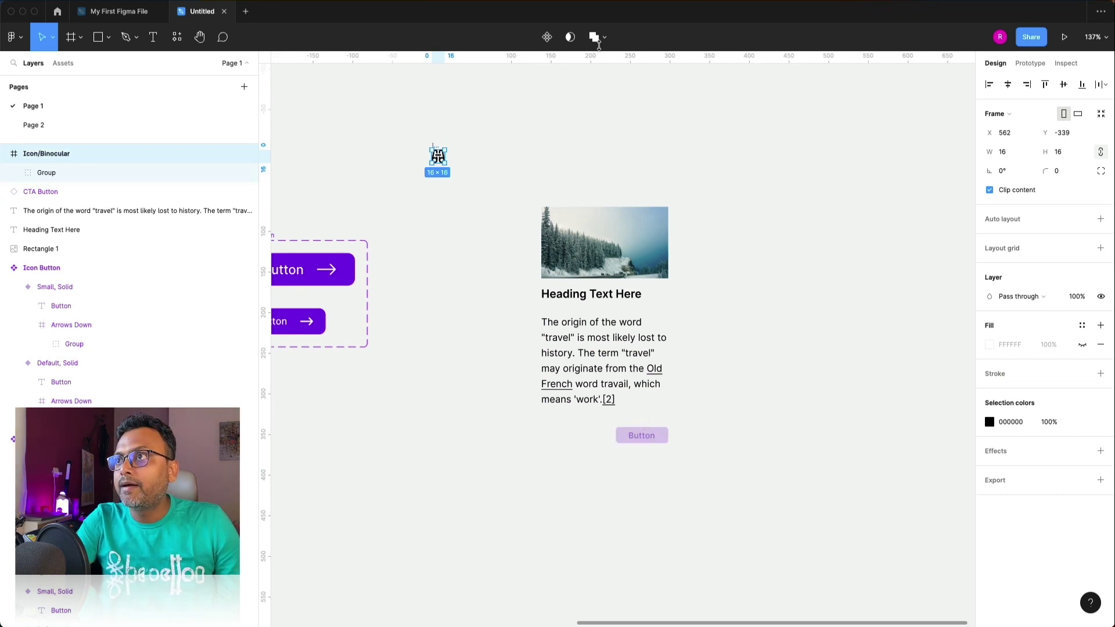
{"action": "left_click", "coordinate": [547, 37]}
{"action": "left_click", "coordinate": [517, 117]}
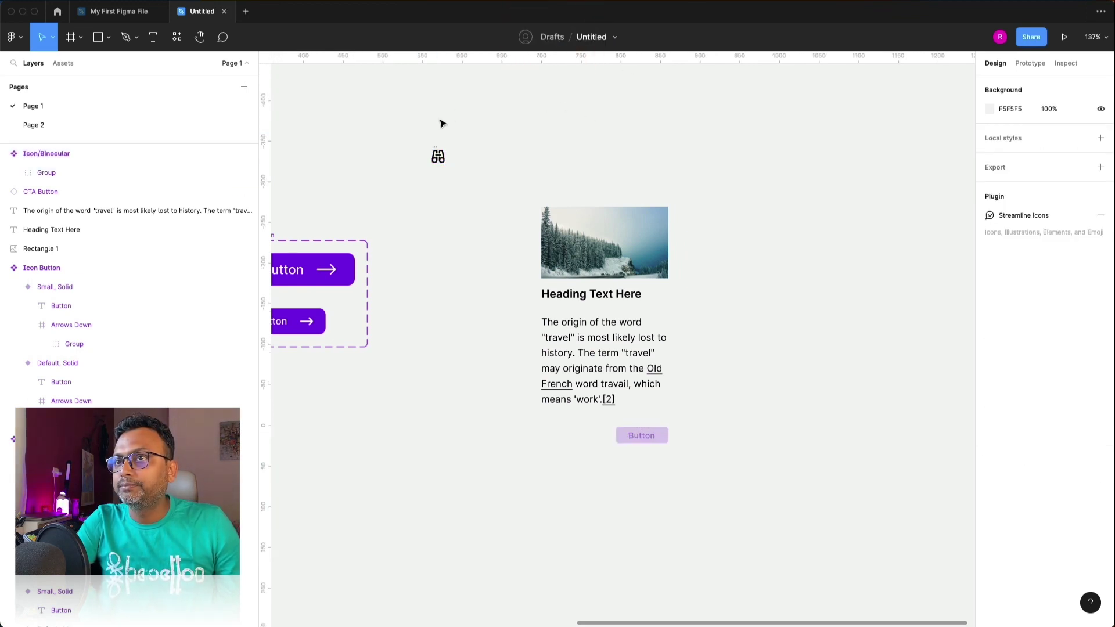
Place an Icon/Binocular instance from local assets beside the card heading.
{"action": "left_click", "coordinate": [65, 62]}
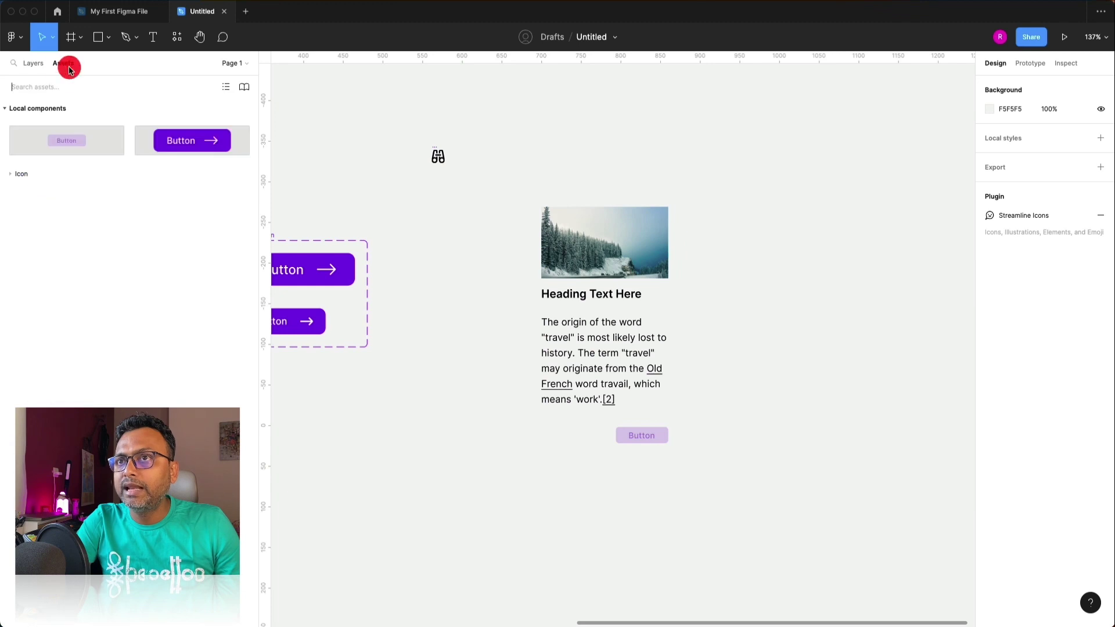
{"action": "left_click", "coordinate": [7, 175]}
{"action": "left_click_drag", "start_coordinate": [19, 198], "coordinate": [665, 295]}
{"action": "left_click", "coordinate": [684, 281]}
{"action": "scroll", "coordinate": [685, 281], "scroll_direction": "up", "scroll_amount": 3}
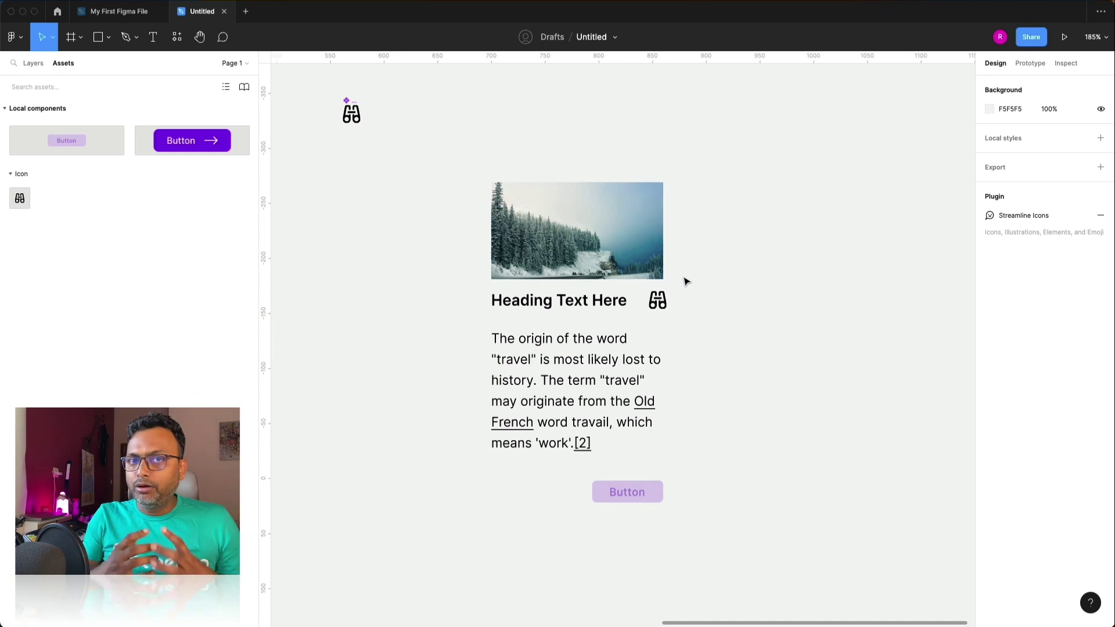
Rename the Rectangle 1 image layer to 'Top Image'.
{"action": "left_click", "coordinate": [500, 184]}
{"action": "left_click", "coordinate": [34, 63]}
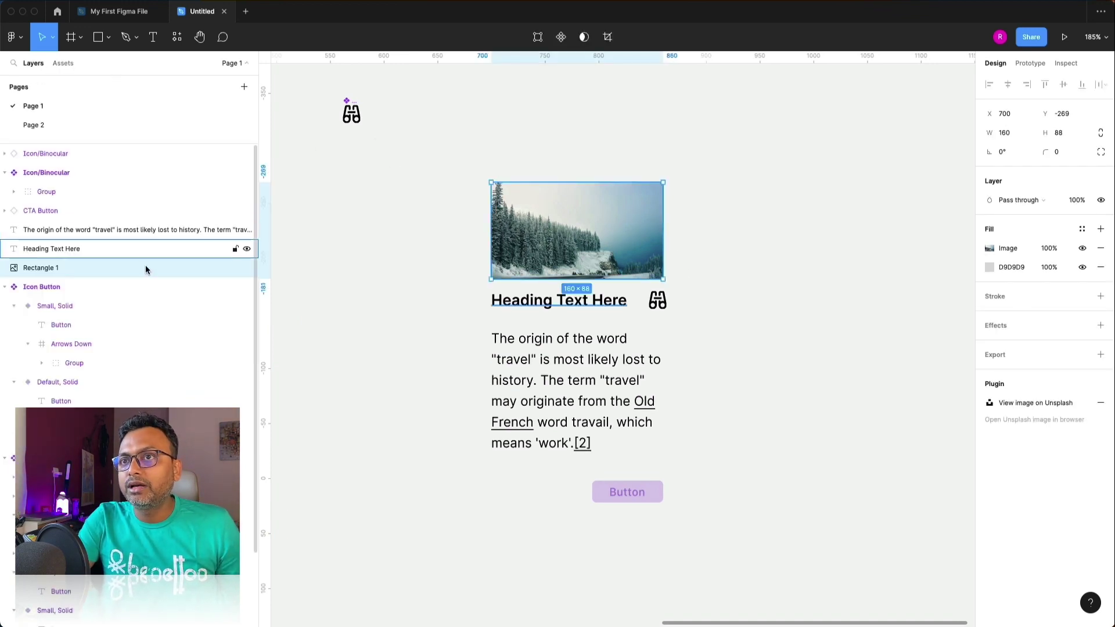
{"action": "double_click", "coordinate": [72, 269]}
{"action": "key", "text": "BackSpace"}
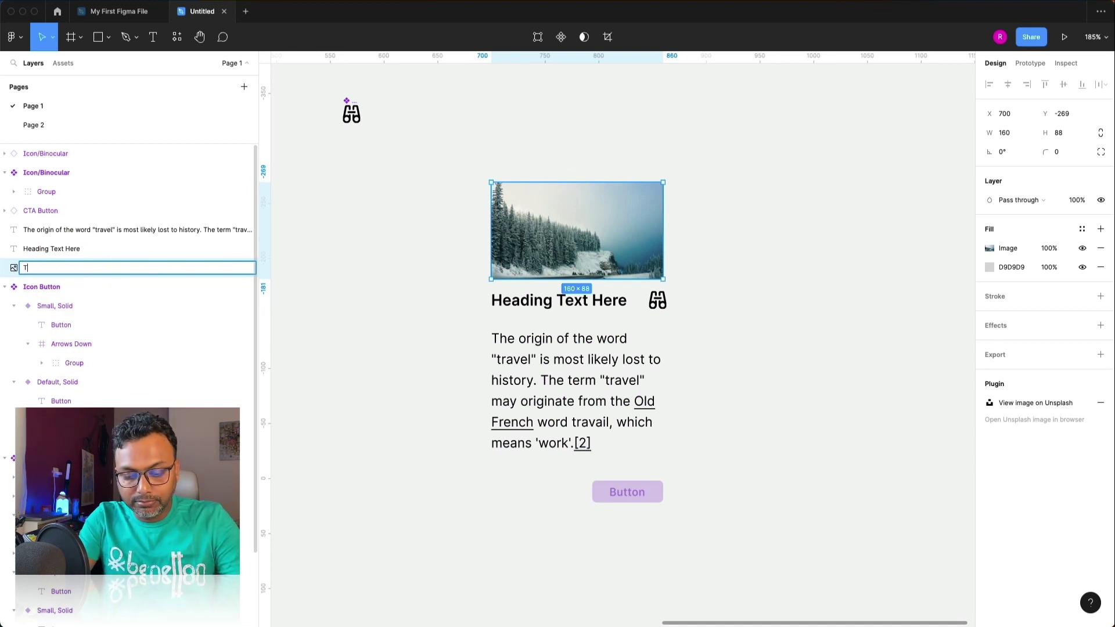
{"action": "type", "text": "Top Image"}
{"action": "key", "text": "Return"}
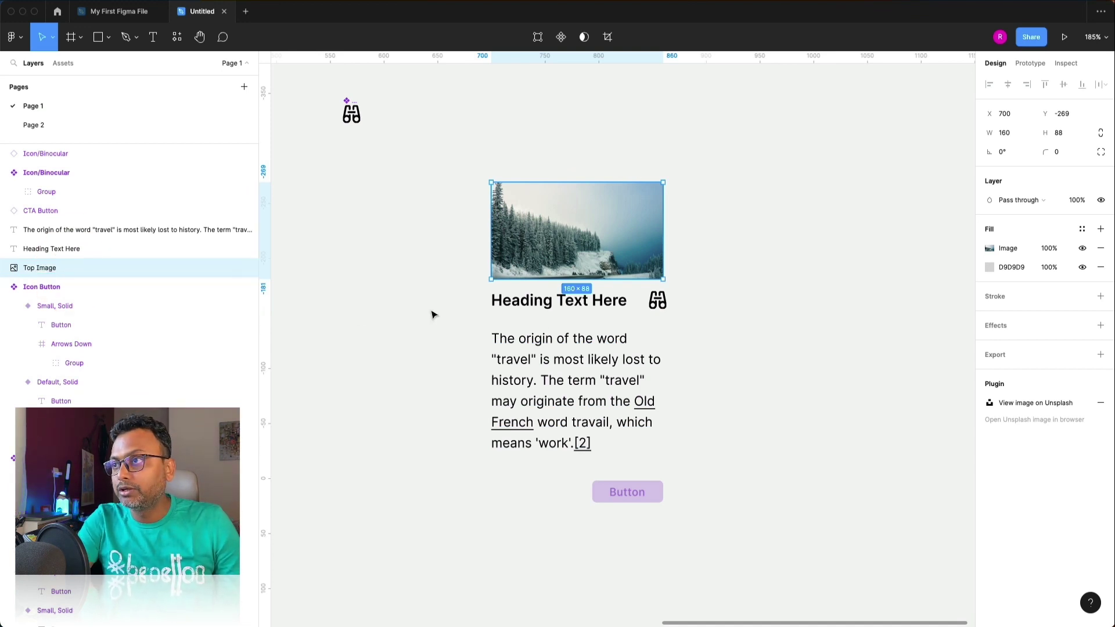
Select the card's binocular icon, heading, paragraph and button in turn.
{"action": "left_click", "coordinate": [657, 301]}
{"action": "left_click", "coordinate": [574, 306]}
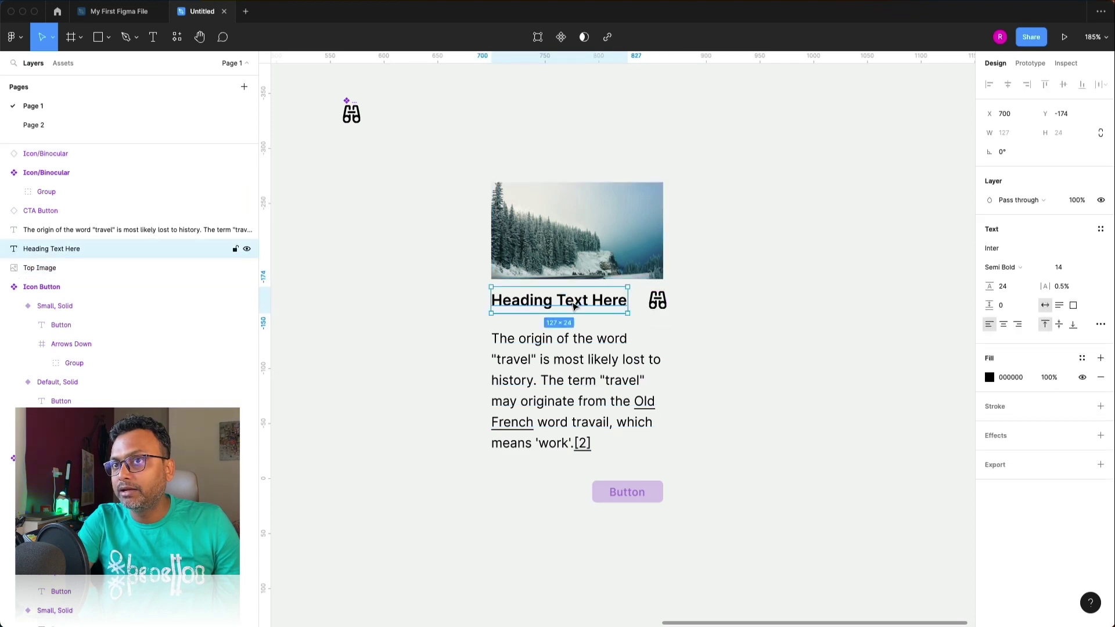
{"action": "left_click", "coordinate": [543, 337]}
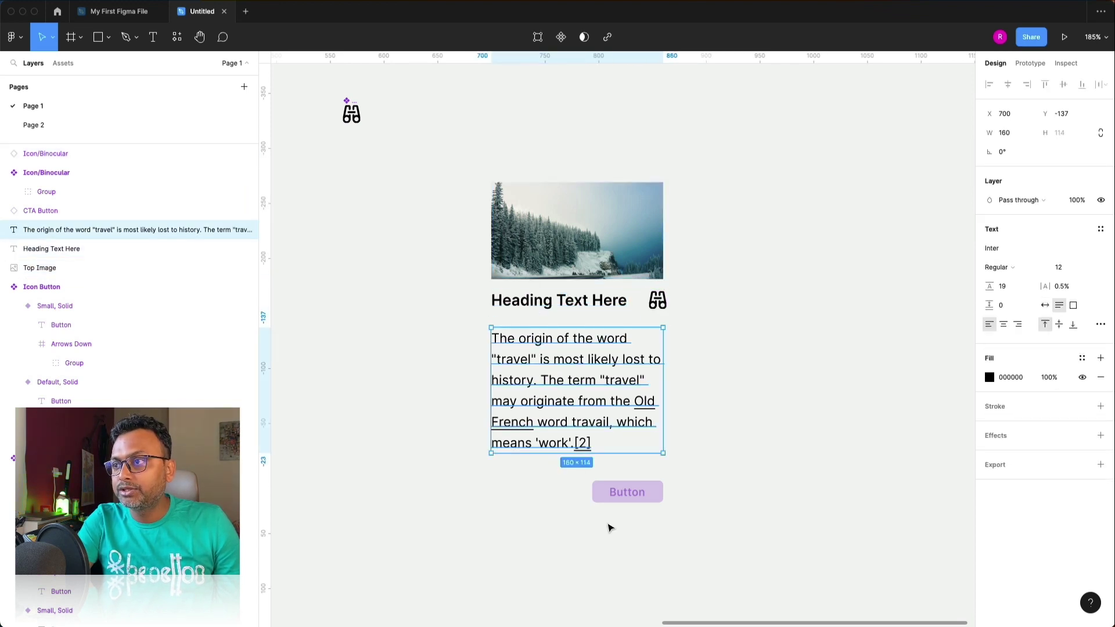
{"action": "left_click", "coordinate": [615, 496]}
{"action": "left_click", "coordinate": [831, 466]}
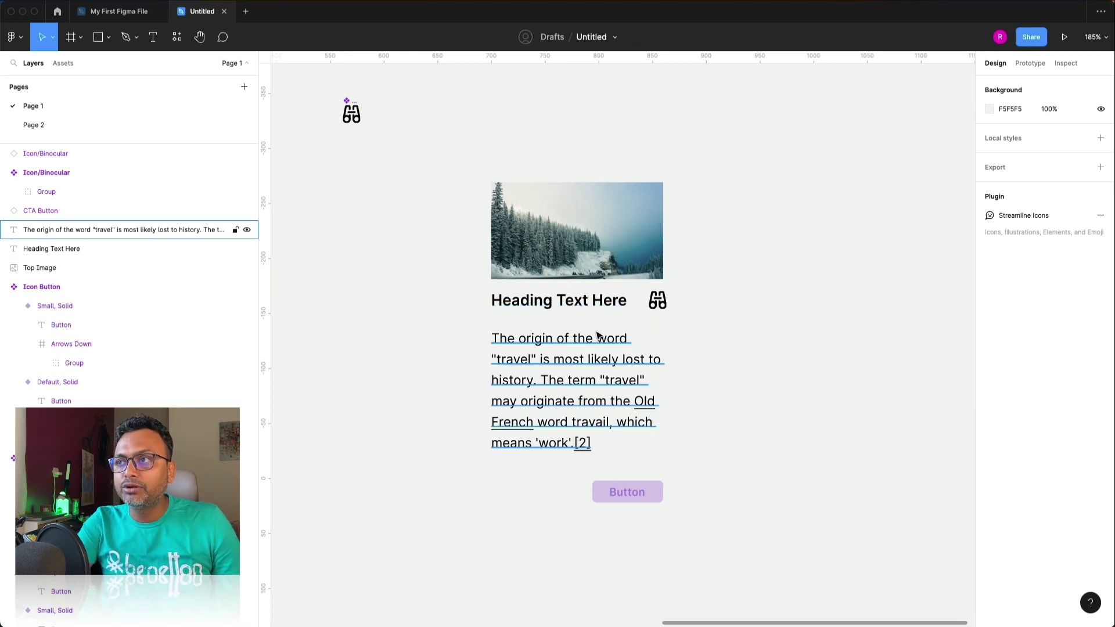
Wrap the heading and binocular icon in an auto layout named 'Heading and Icon'.
{"action": "left_click", "coordinate": [578, 303]}
{"action": "left_click", "coordinate": [658, 303], "text": "shift"}
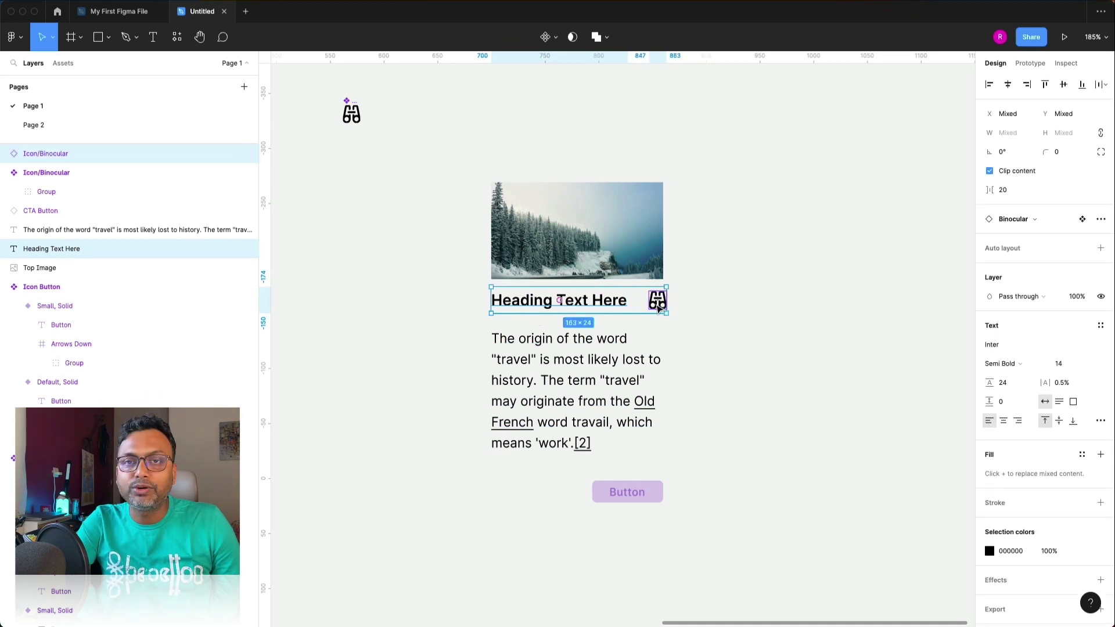
{"action": "key", "text": "shift+a"}
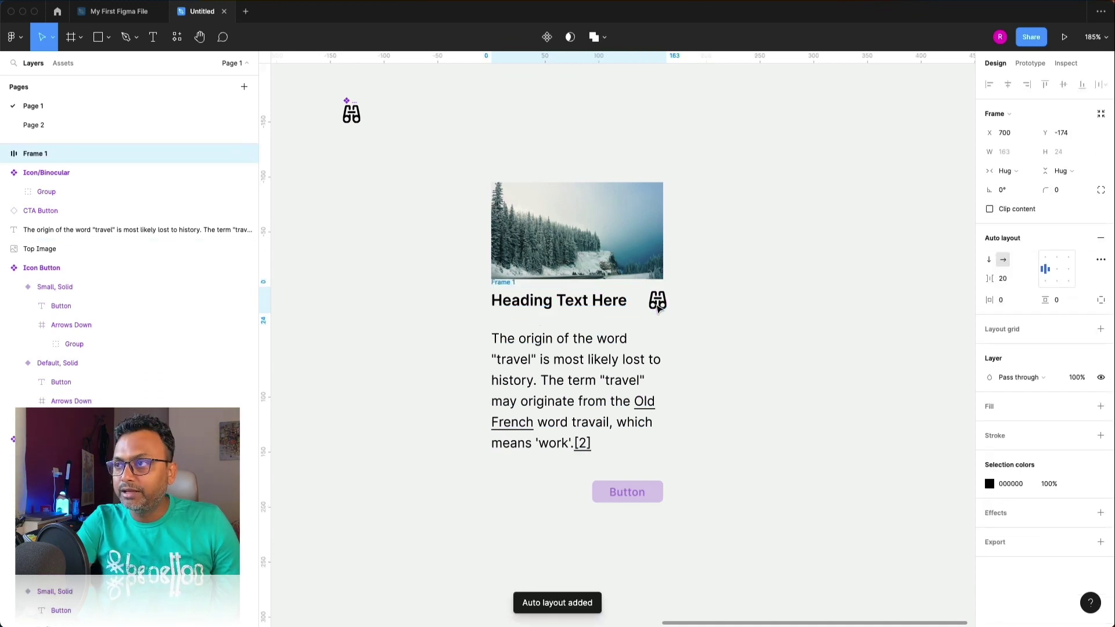
{"action": "double_click", "coordinate": [43, 154]}
{"action": "type", "text": "Heading and Icon"}
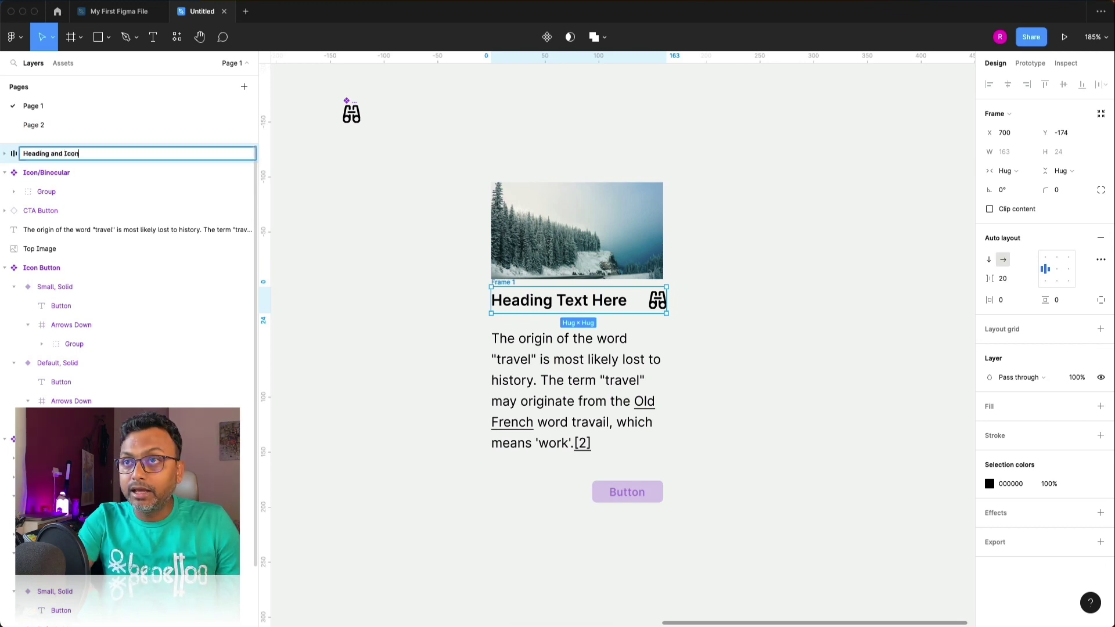
{"action": "key", "text": "Return"}
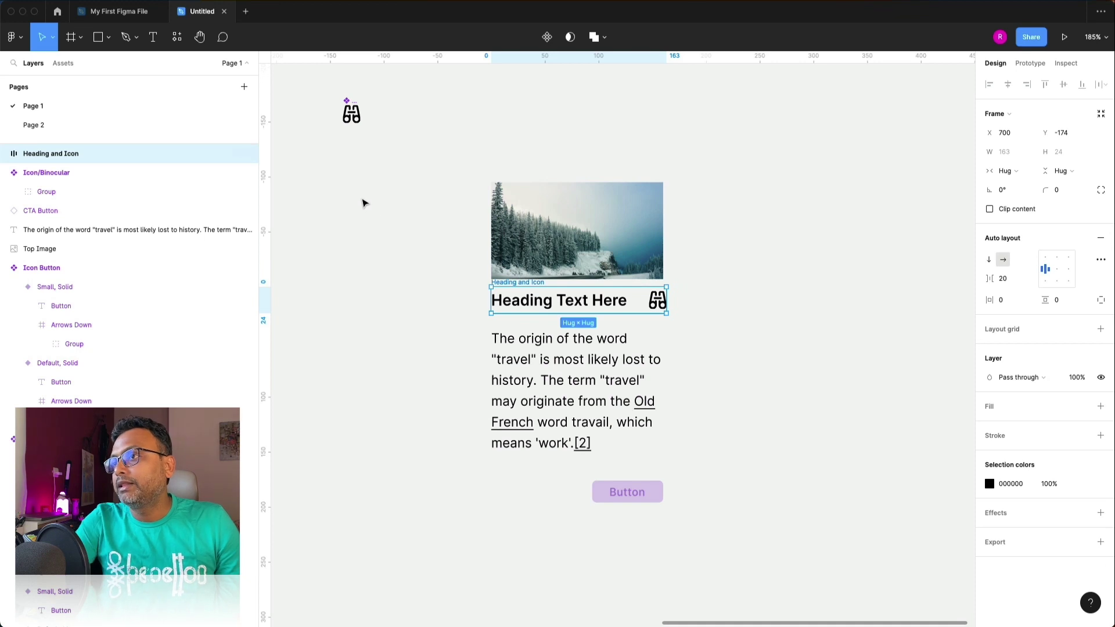
{"action": "left_click", "coordinate": [410, 271]}
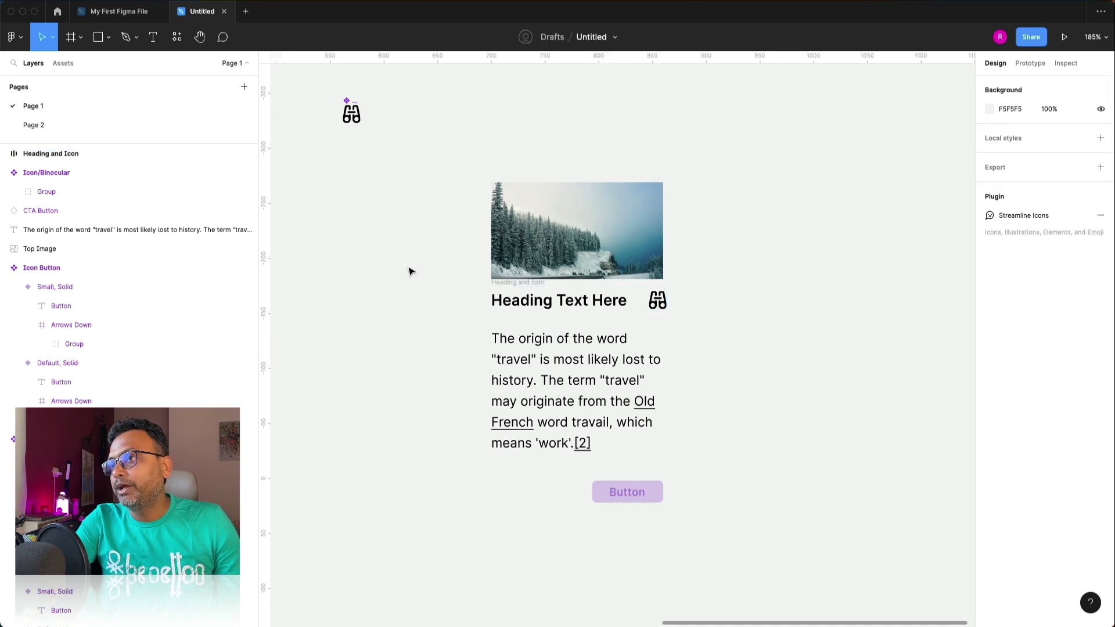
Stack the Heading and Icon row with the paragraph in an auto layout named 'Content'.
{"action": "left_click", "coordinate": [526, 300]}
{"action": "left_click", "coordinate": [524, 284]}
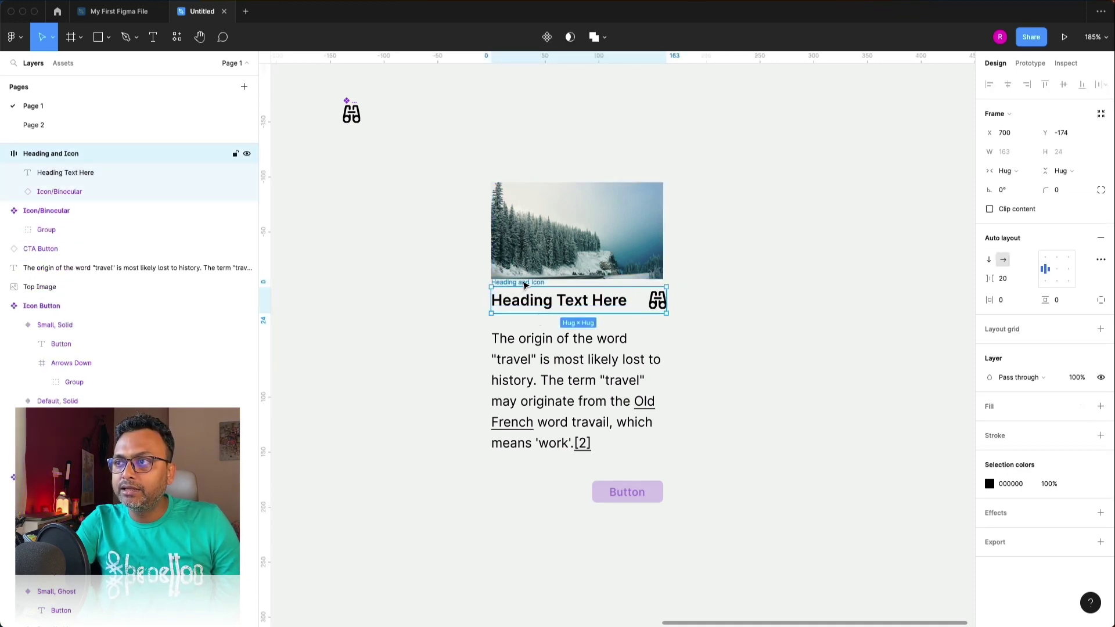
{"action": "left_click", "coordinate": [530, 363], "text": "shift"}
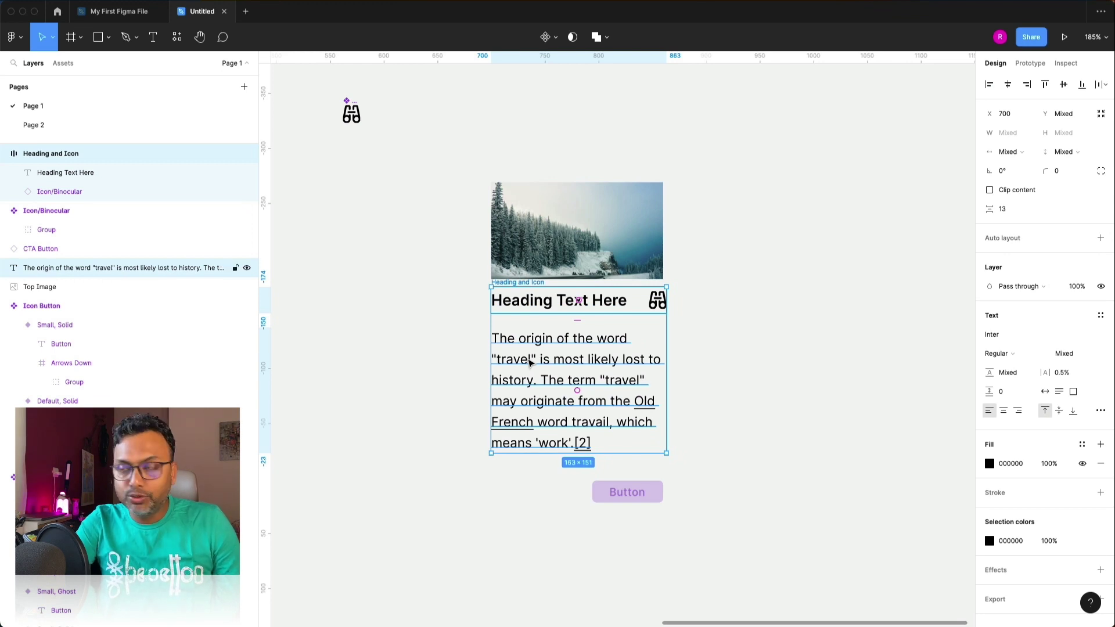
{"action": "key", "text": "shift+a"}
{"action": "double_click", "coordinate": [30, 153]}
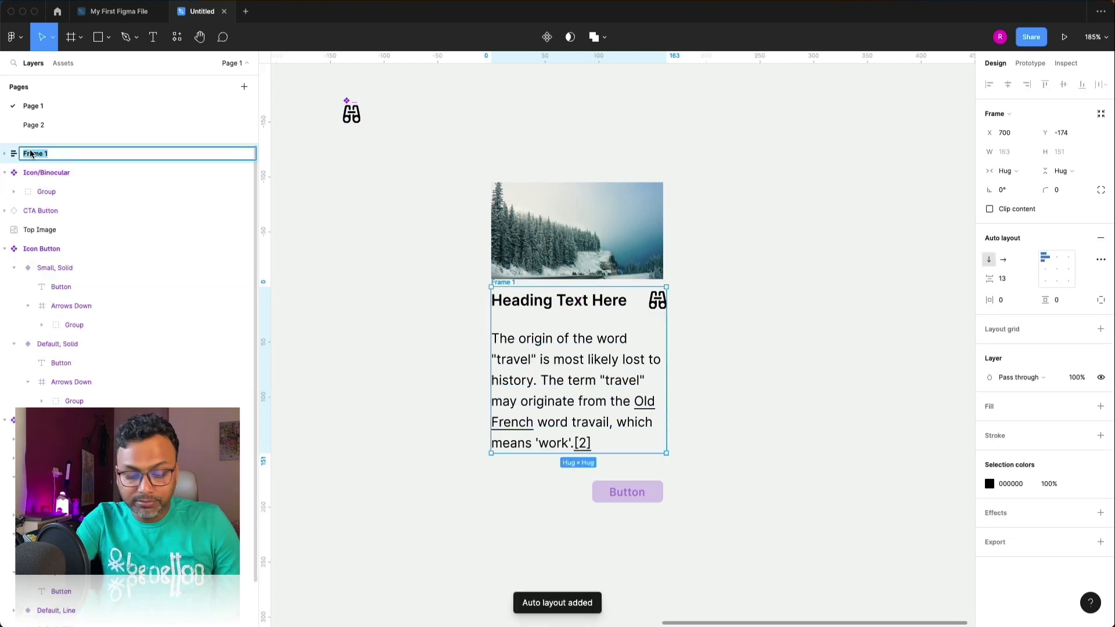
{"action": "type", "text": "Content"}
{"action": "key", "text": "Return"}
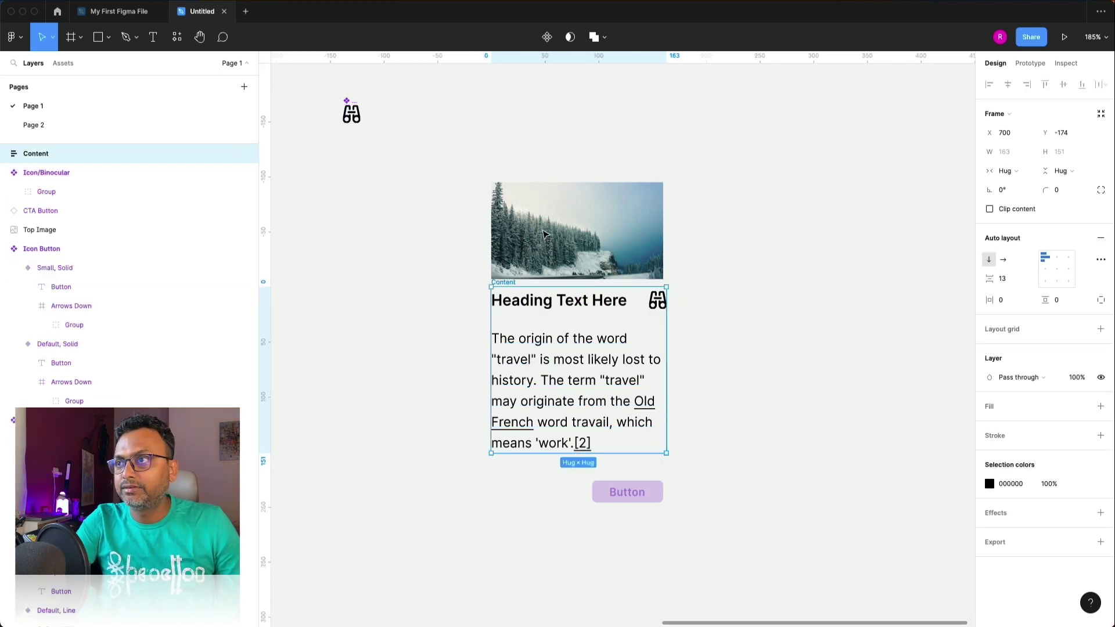
{"action": "left_click", "coordinate": [784, 279]}
Stack the Top Image and Content in an auto layout frame named 'Main Cntent'.
{"action": "left_click", "coordinate": [593, 223]}
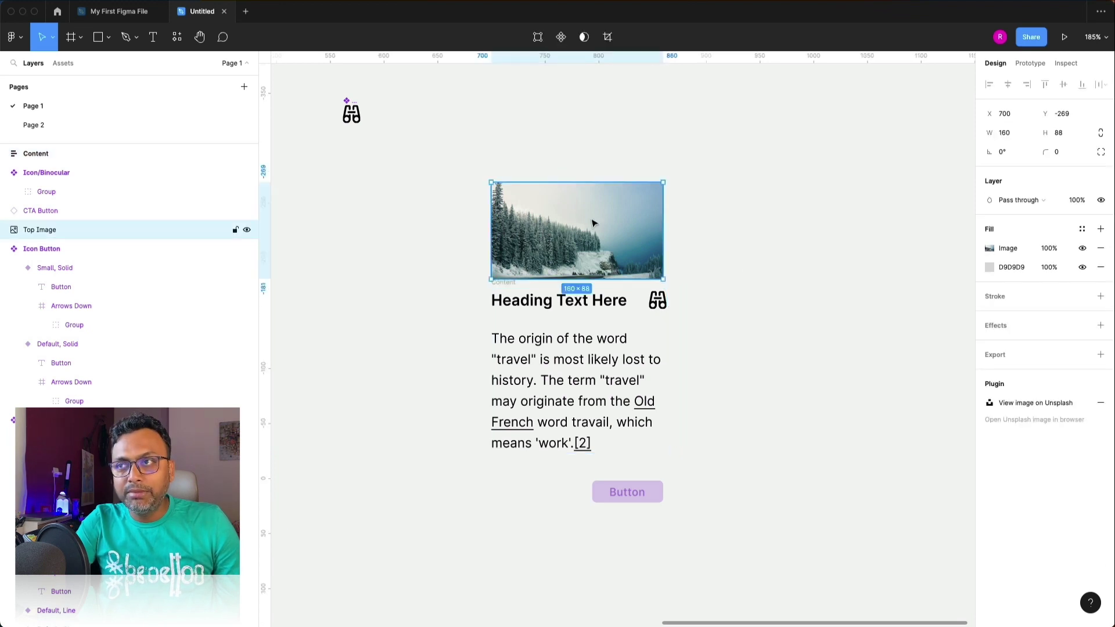
{"action": "left_click", "coordinate": [499, 284], "text": "shift"}
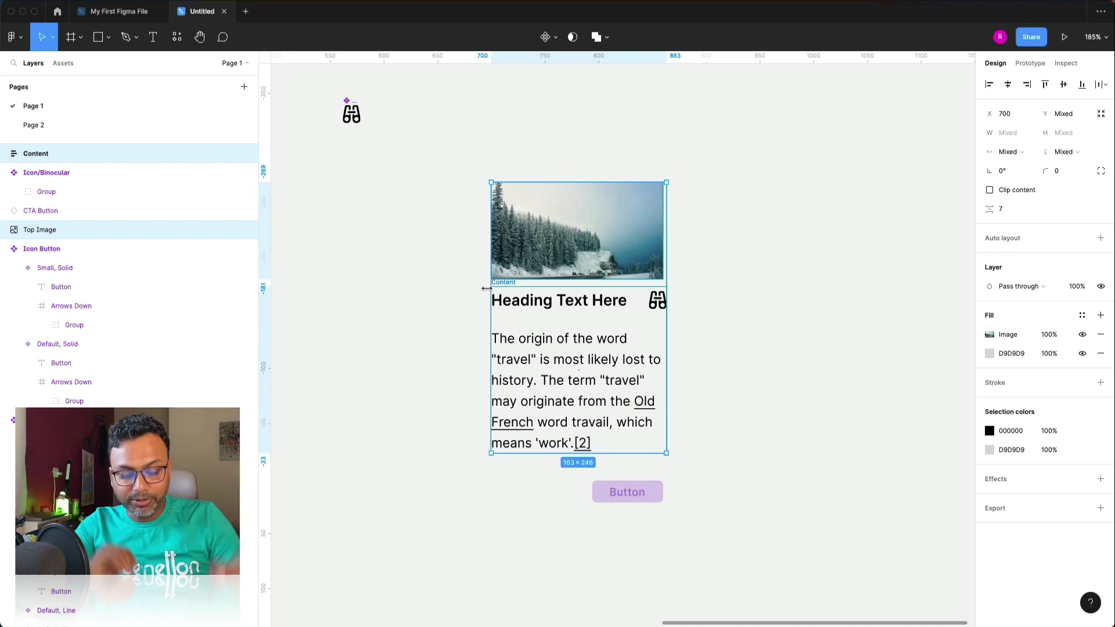
{"action": "key", "text": "shift+a"}
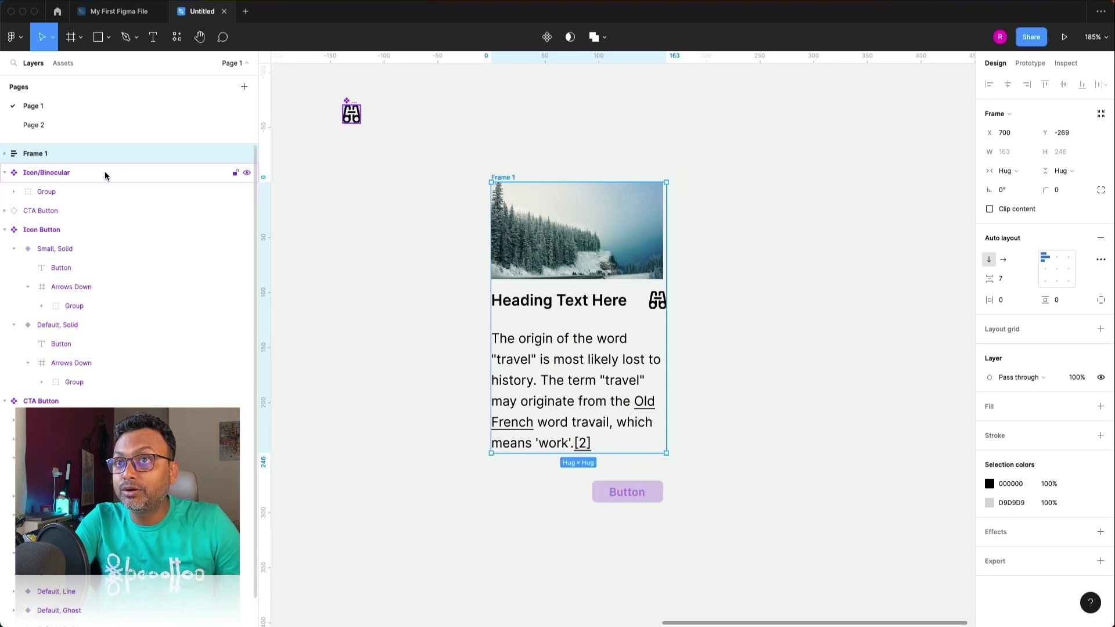
{"action": "double_click", "coordinate": [38, 154]}
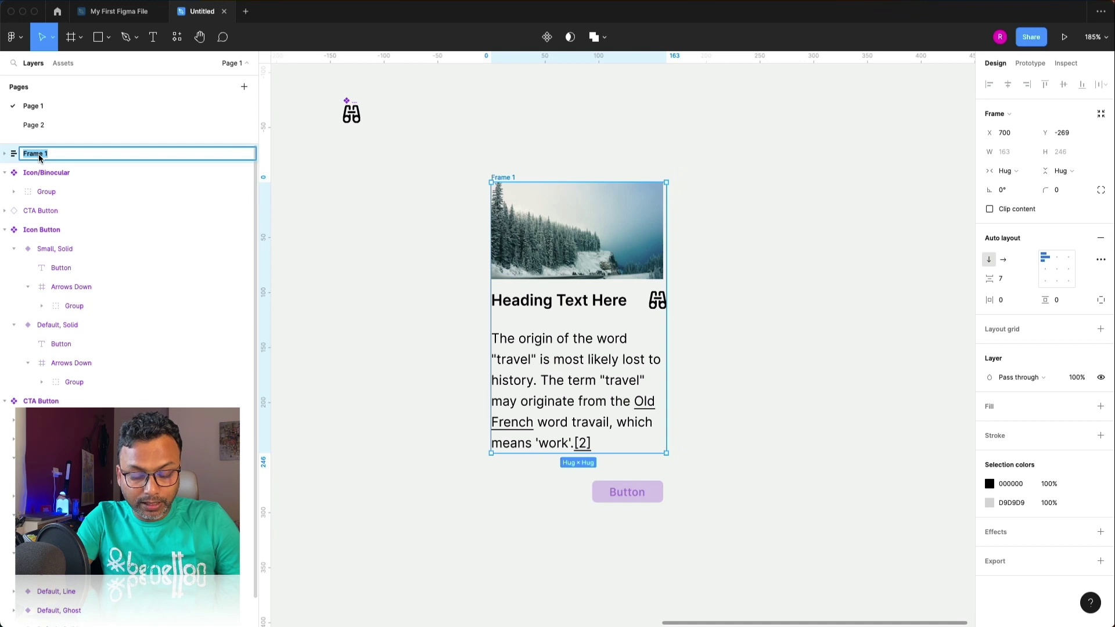
{"action": "type", "text": "Main"}
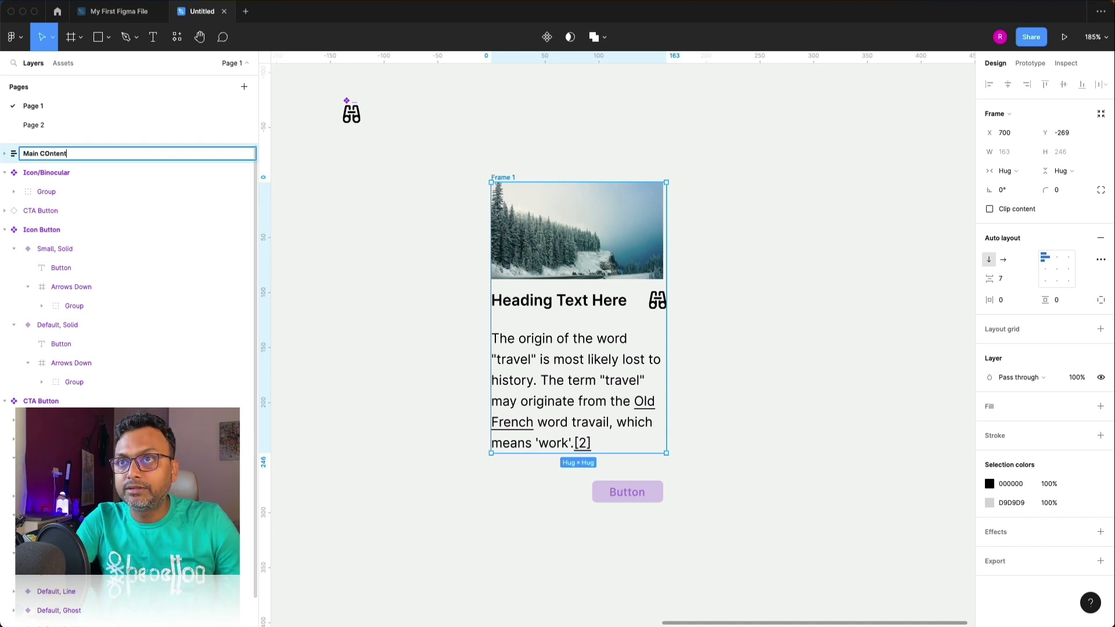
{"action": "type", "text": " Cnten"}
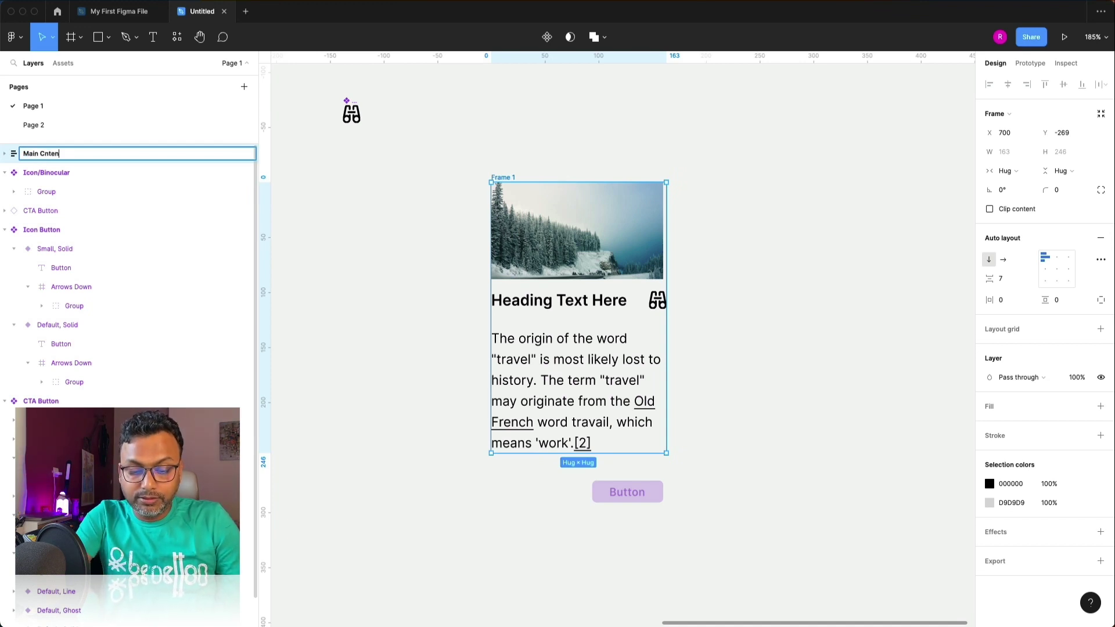
{"action": "type", "text": "t"}
{"action": "key", "text": "Return"}
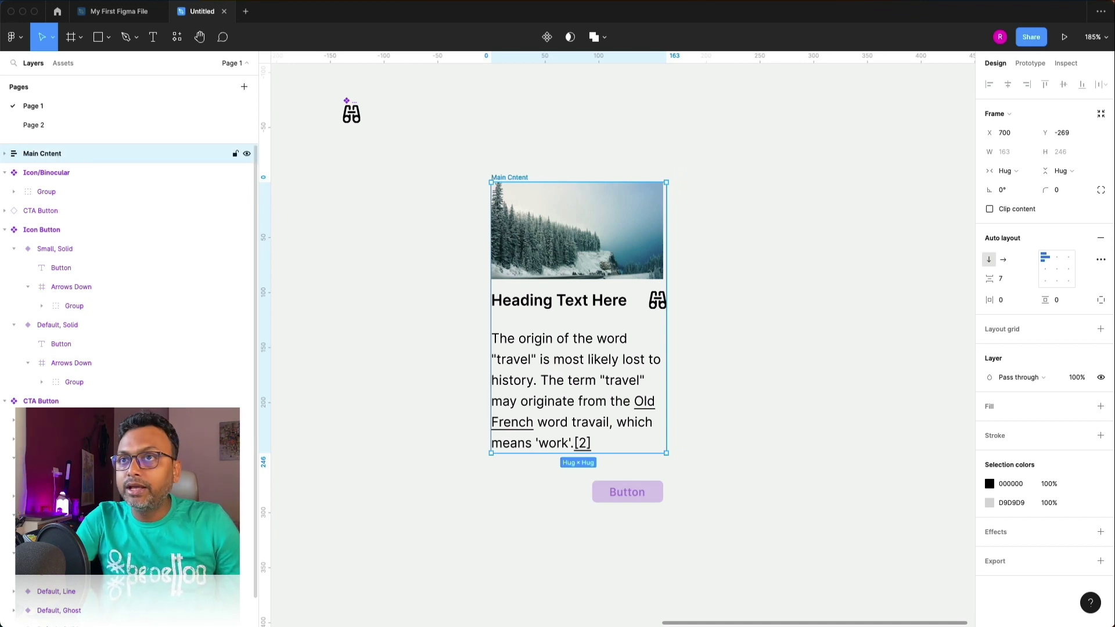
Wrap Main Cntent and the CTA Button together in a new auto layout frame.
{"action": "left_click", "coordinate": [595, 494], "text": "shift"}
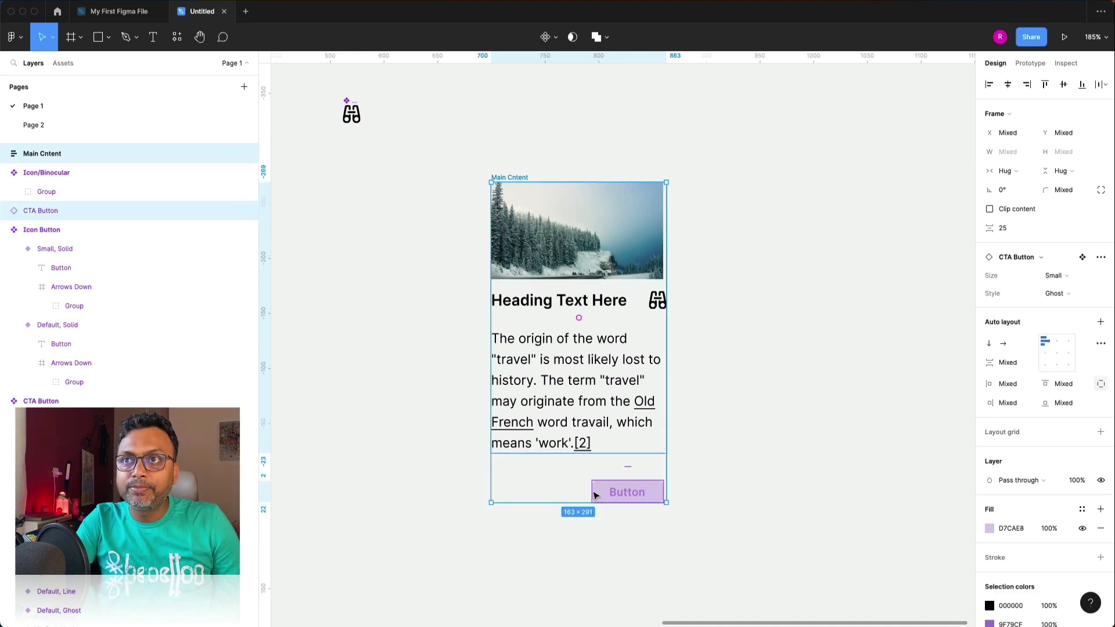
{"action": "left_click", "coordinate": [451, 398]}
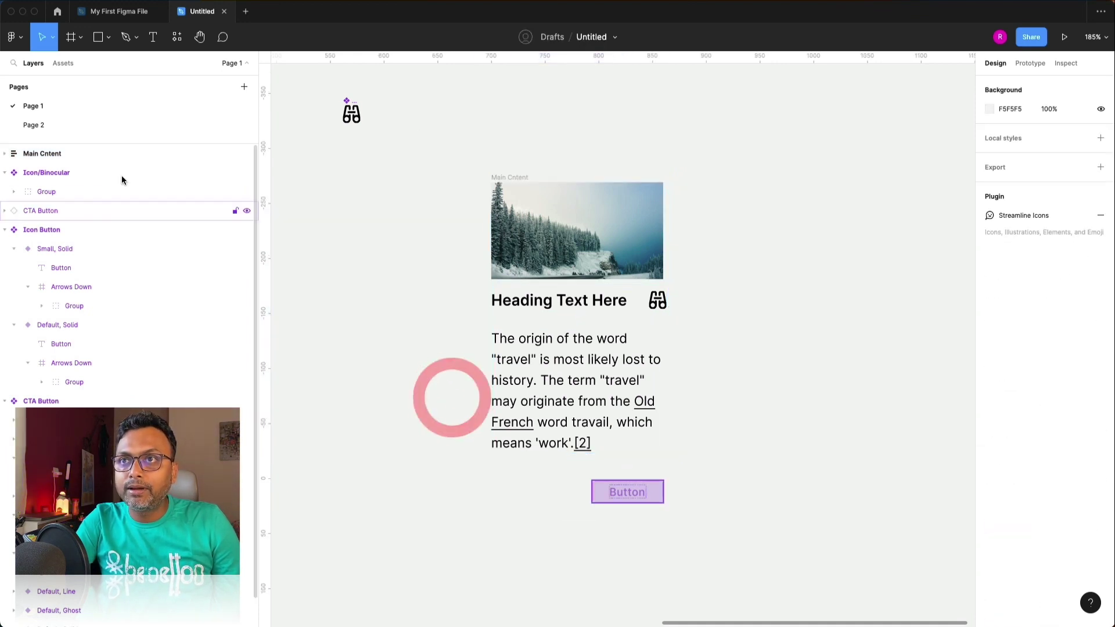
{"action": "left_click", "coordinate": [91, 174]}
{"action": "left_click", "coordinate": [51, 153]}
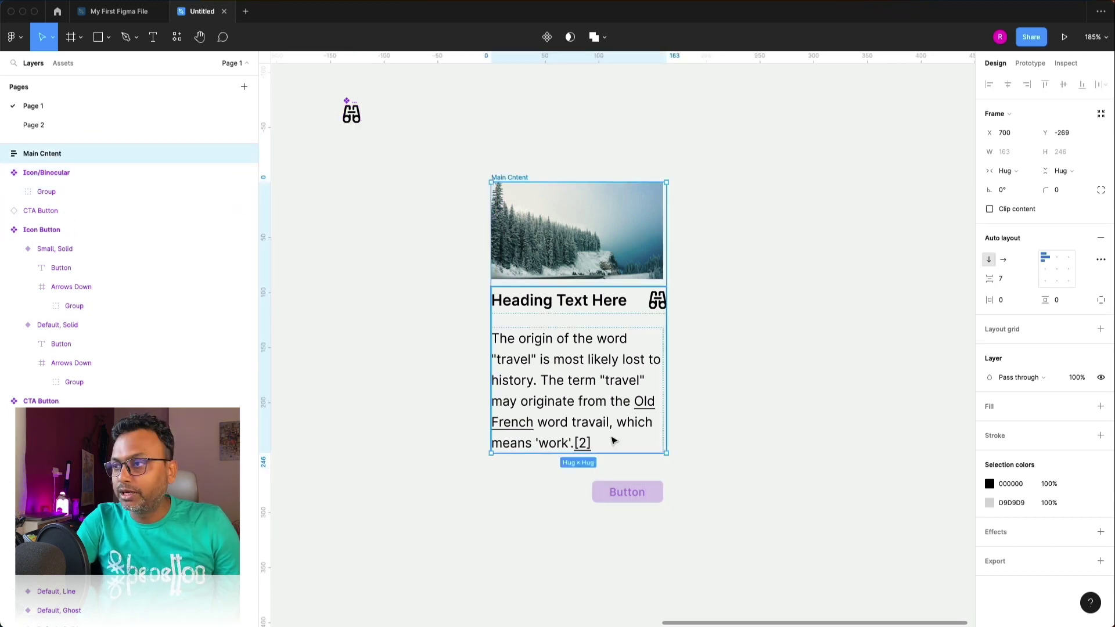
{"action": "left_click", "coordinate": [604, 483], "text": "shift"}
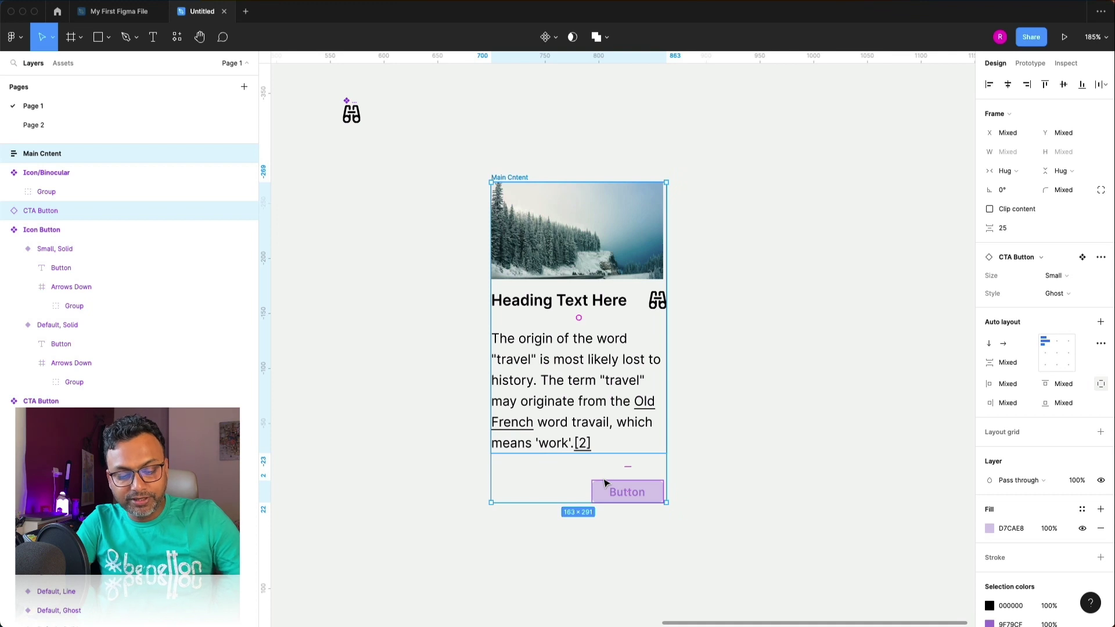
{"action": "key", "text": "shift+a"}
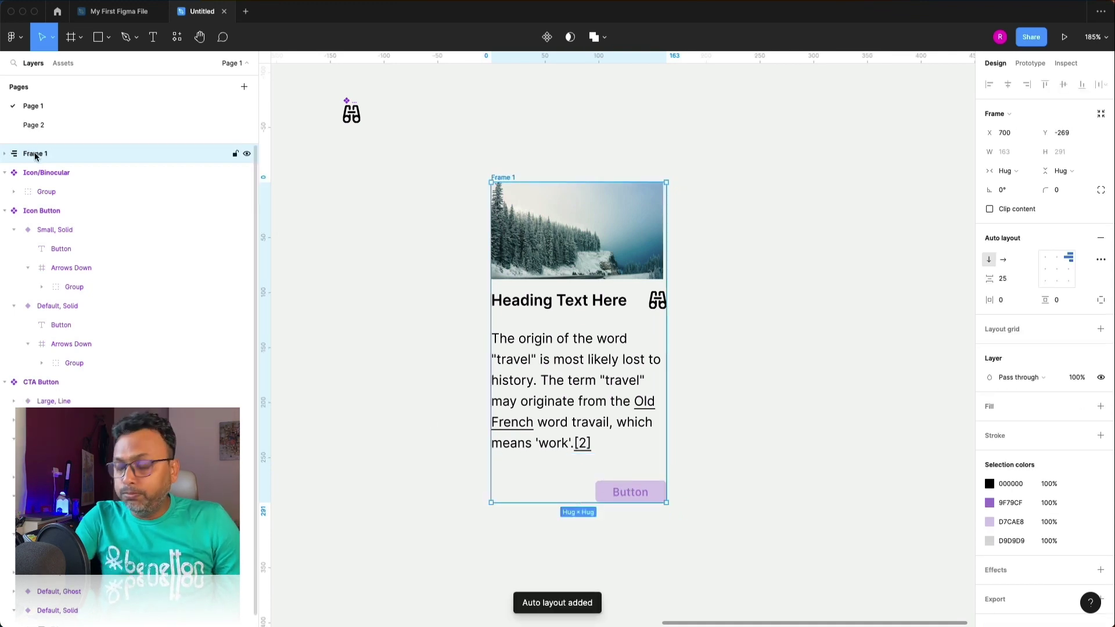
Rename the wrapping frame to 'Card/White'.
{"action": "double_click", "coordinate": [40, 155]}
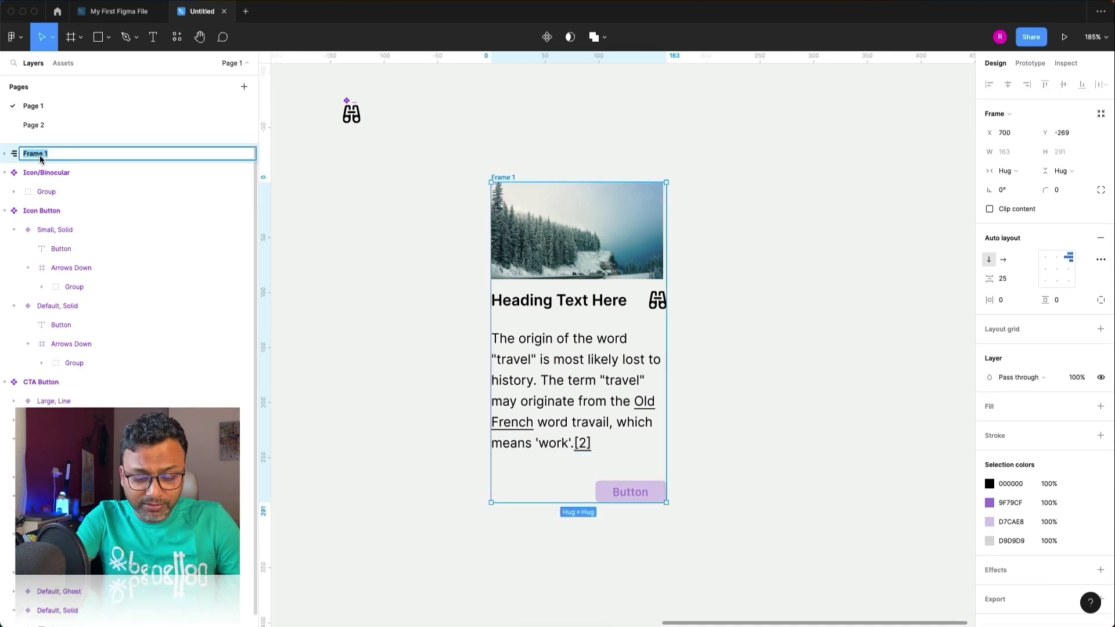
{"action": "type", "text": "Card"}
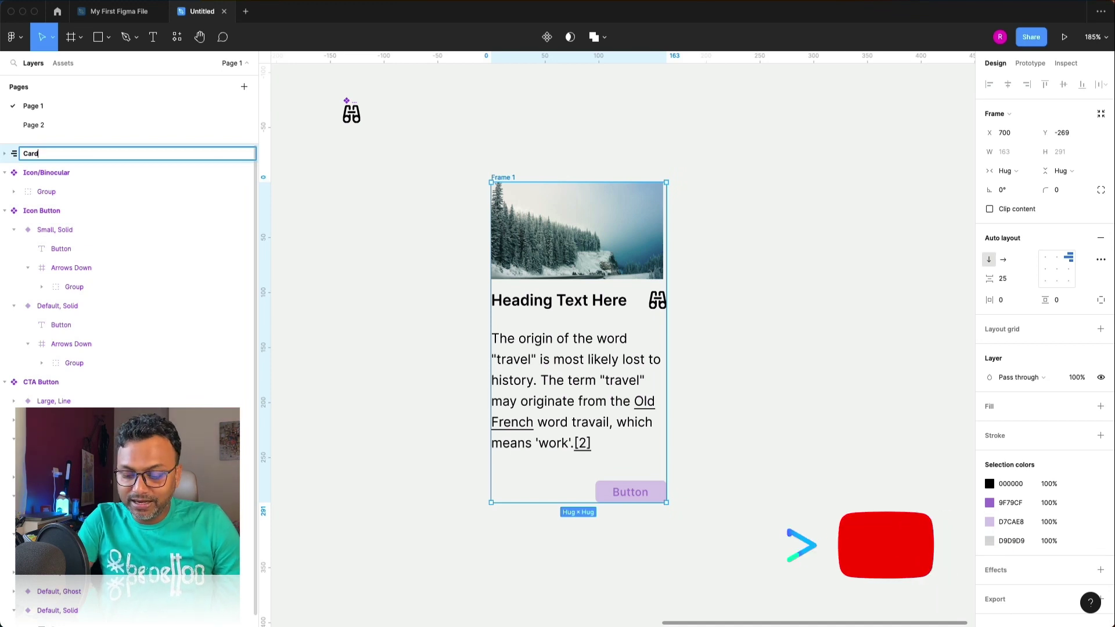
{"action": "type", "text": "/"}
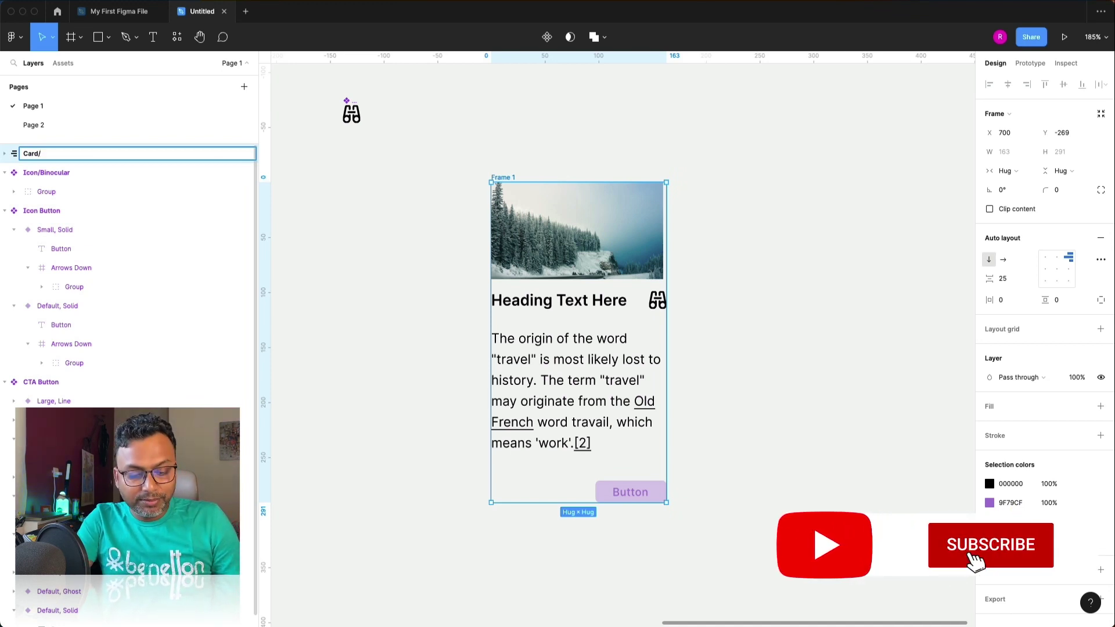
{"action": "type", "text": "Deafu"}
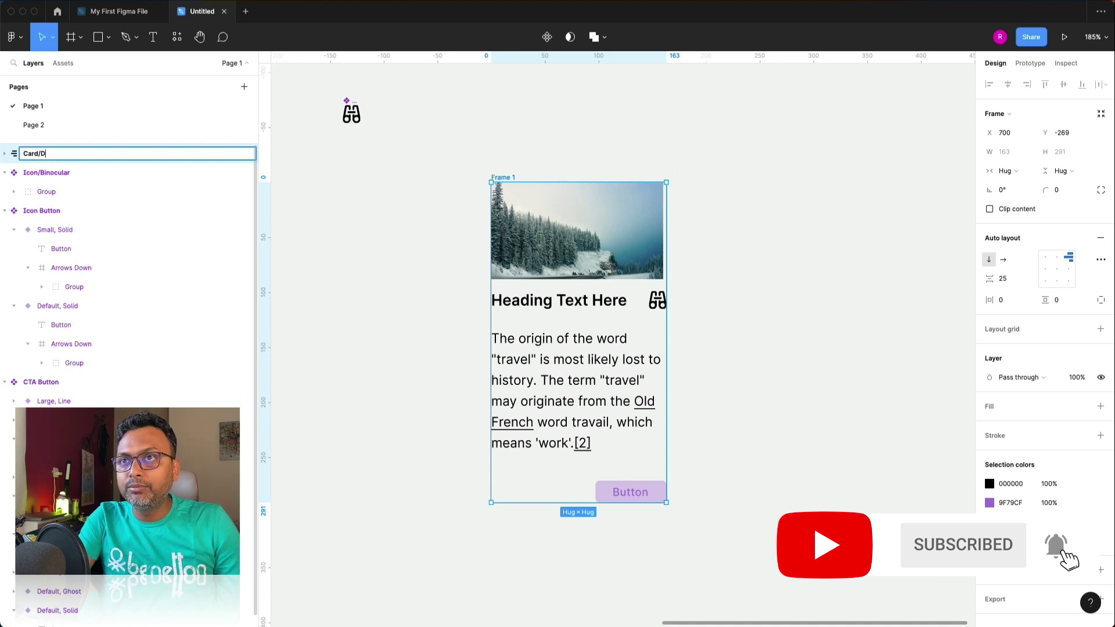
{"action": "key", "text": "BackSpace"}
{"action": "type", "text": "White"}
{"action": "key", "text": "Return"}
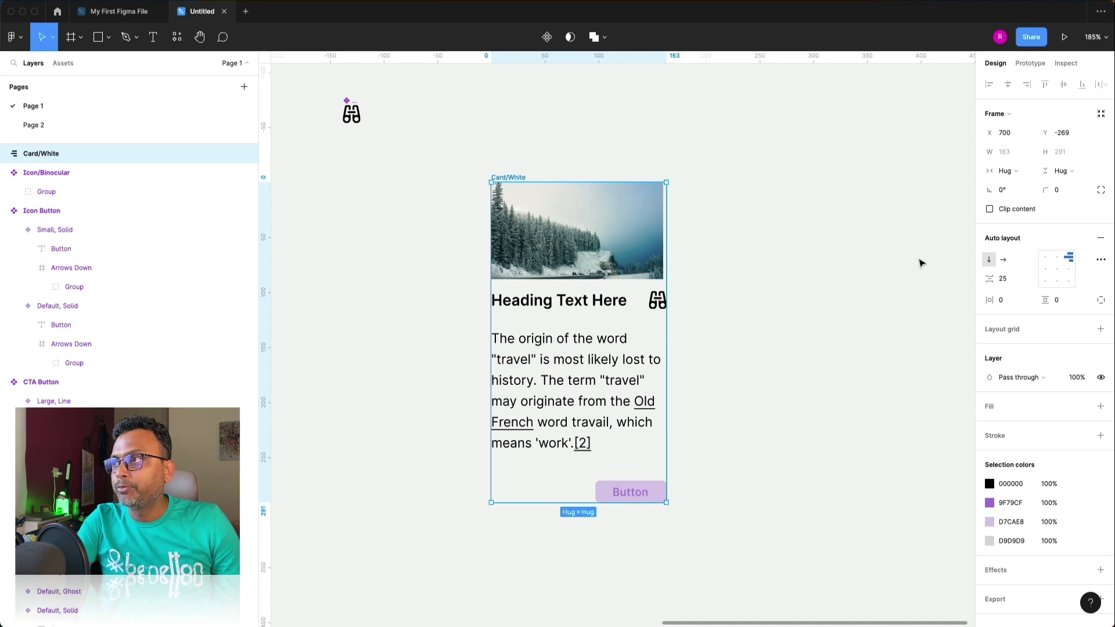
Give the card 10 padding on all sides and a white FFFFFF fill.
{"action": "left_click", "coordinate": [1009, 306]}
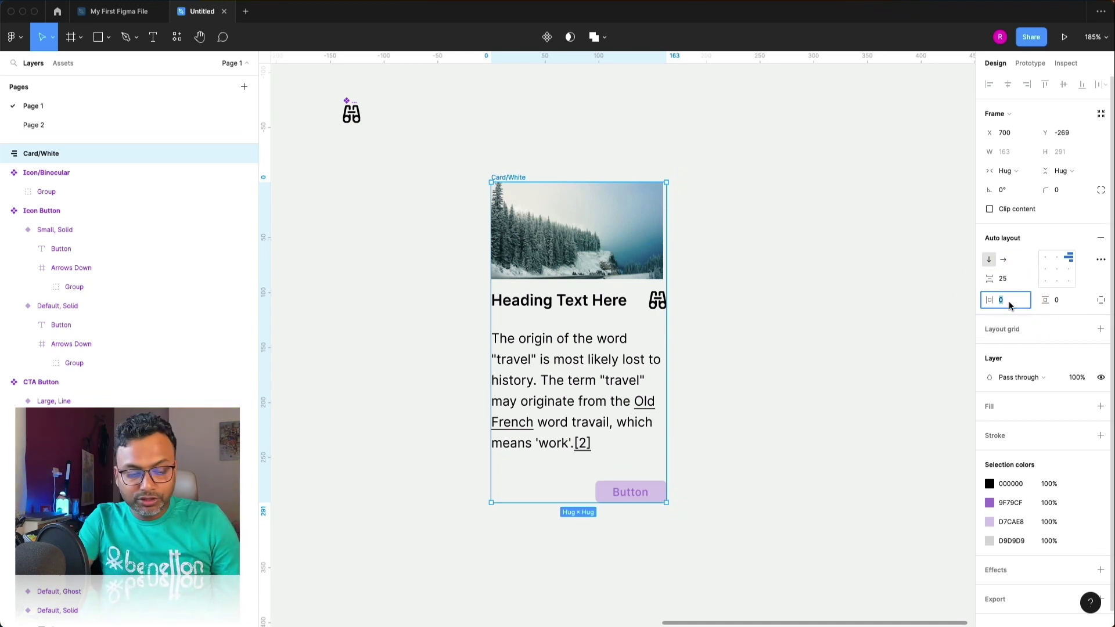
{"action": "key", "text": "Tab"}
{"action": "type", "text": "10"}
{"action": "key", "text": "Return"}
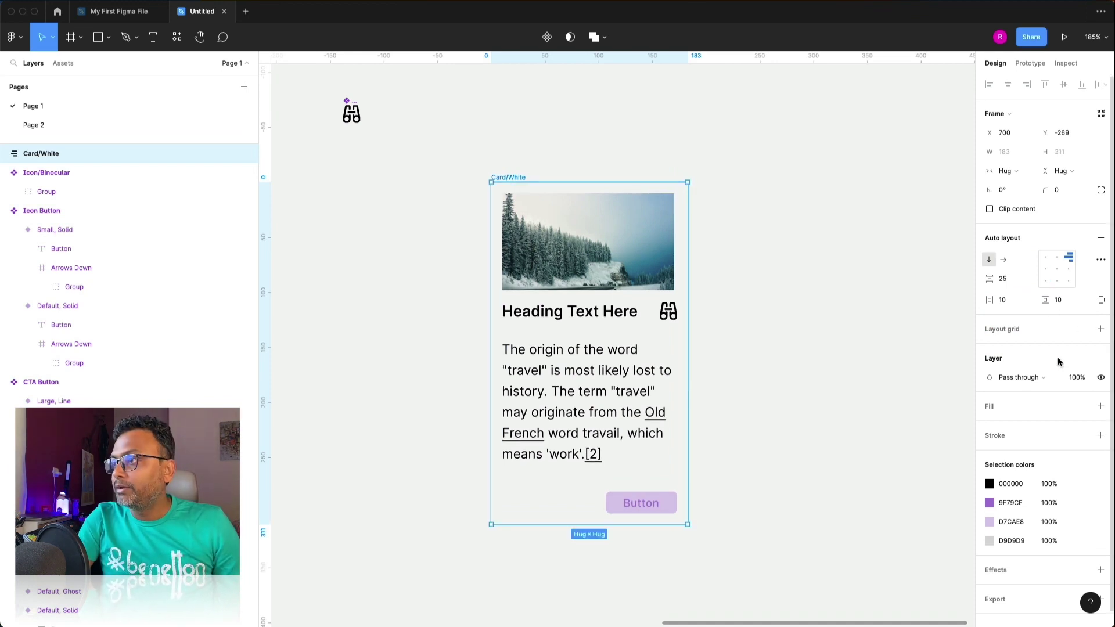
{"action": "left_click", "coordinate": [1101, 408]}
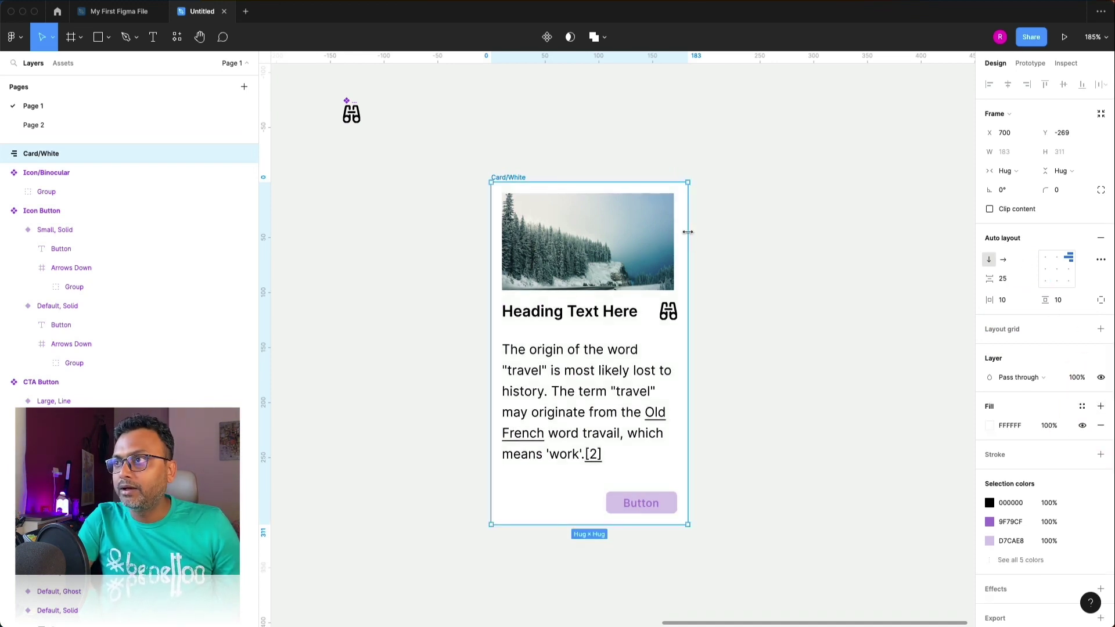
{"action": "left_click", "coordinate": [760, 257]}
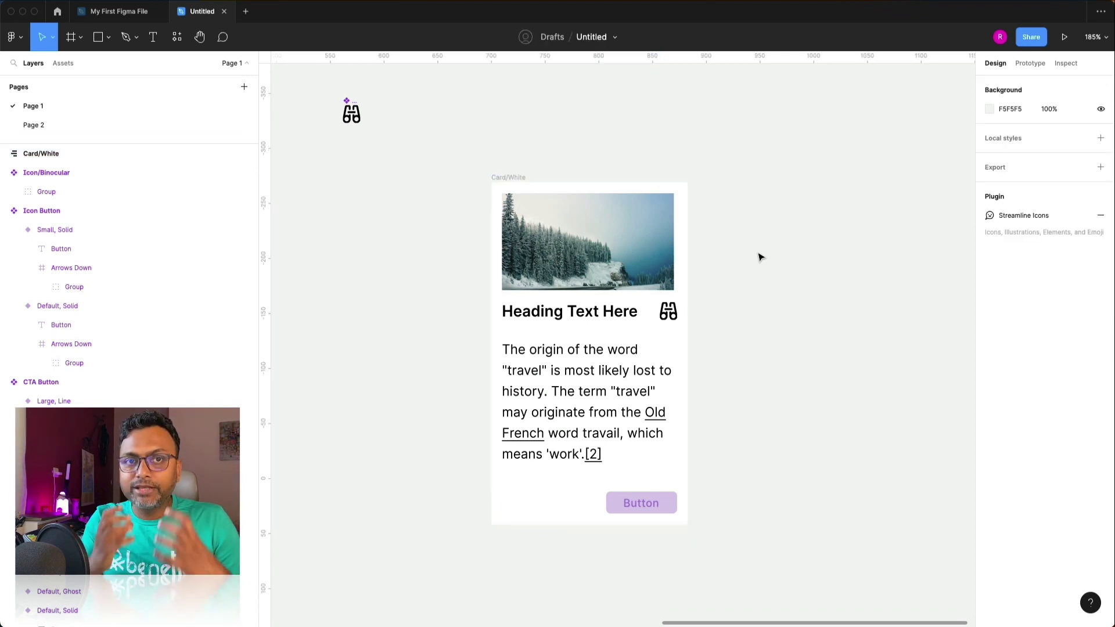
Align the CTA Button to the bottom-right.
{"action": "left_click", "coordinate": [673, 255]}
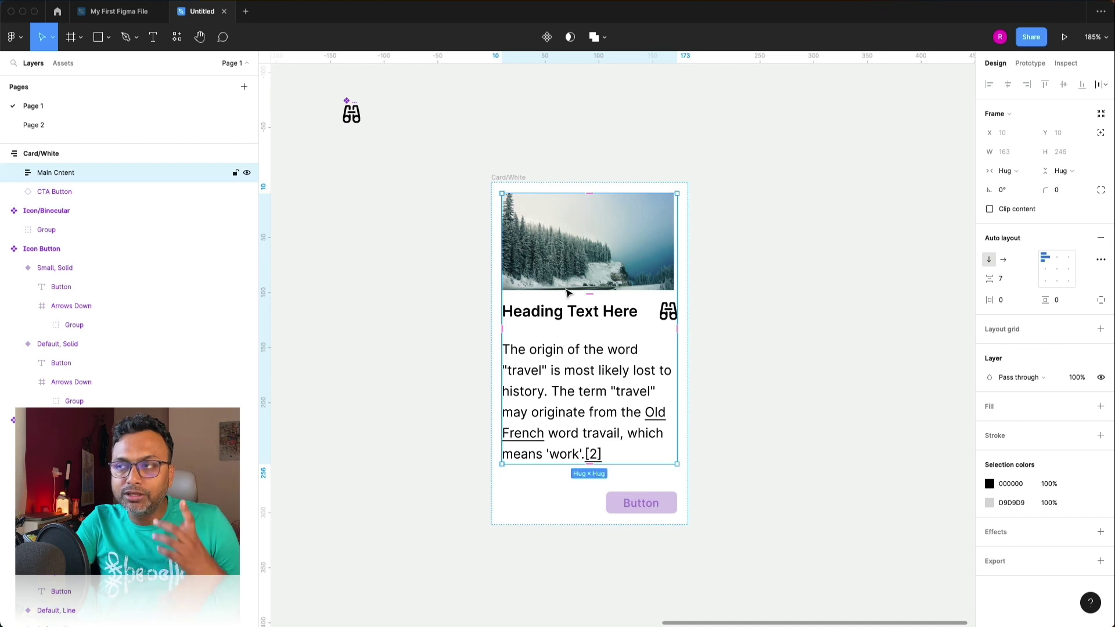
{"action": "left_click", "coordinate": [628, 511]}
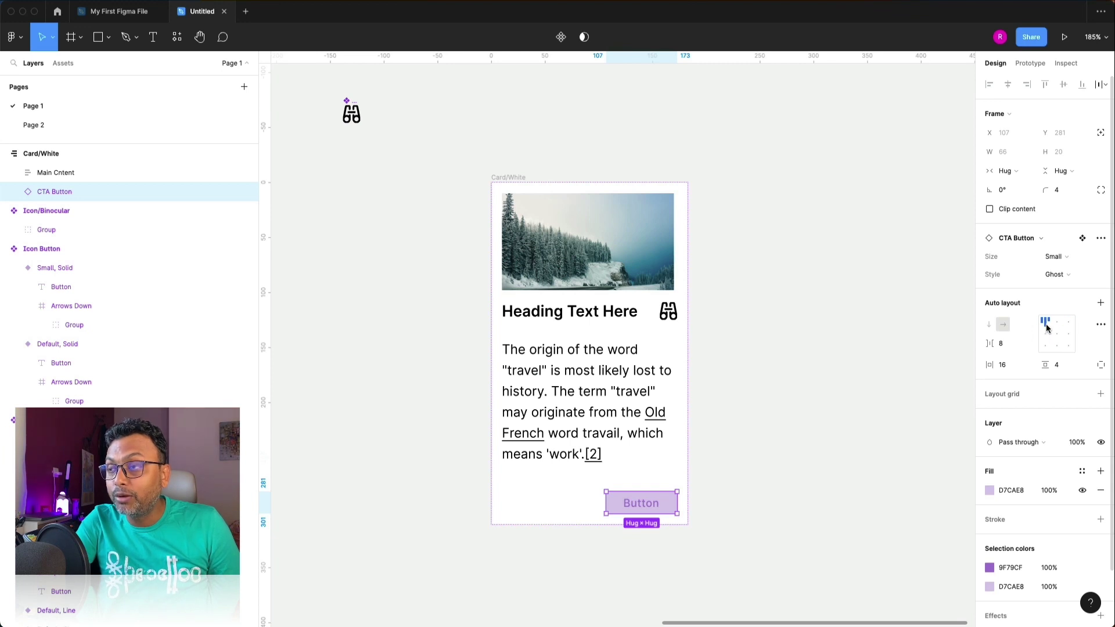
{"action": "left_click", "coordinate": [1069, 349]}
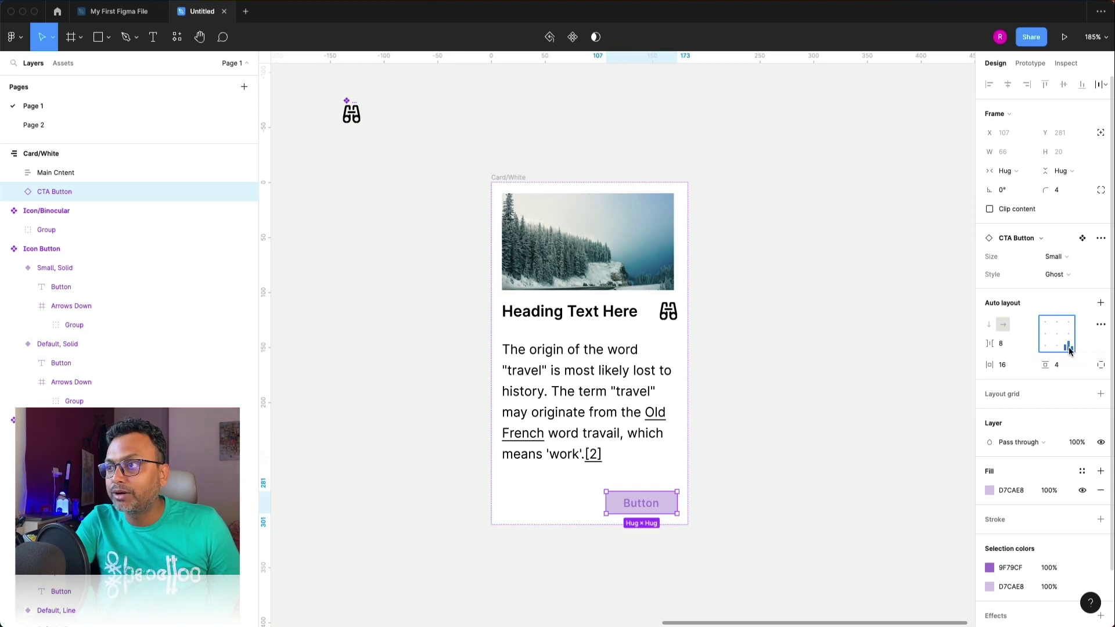
{"action": "left_click", "coordinate": [811, 391]}
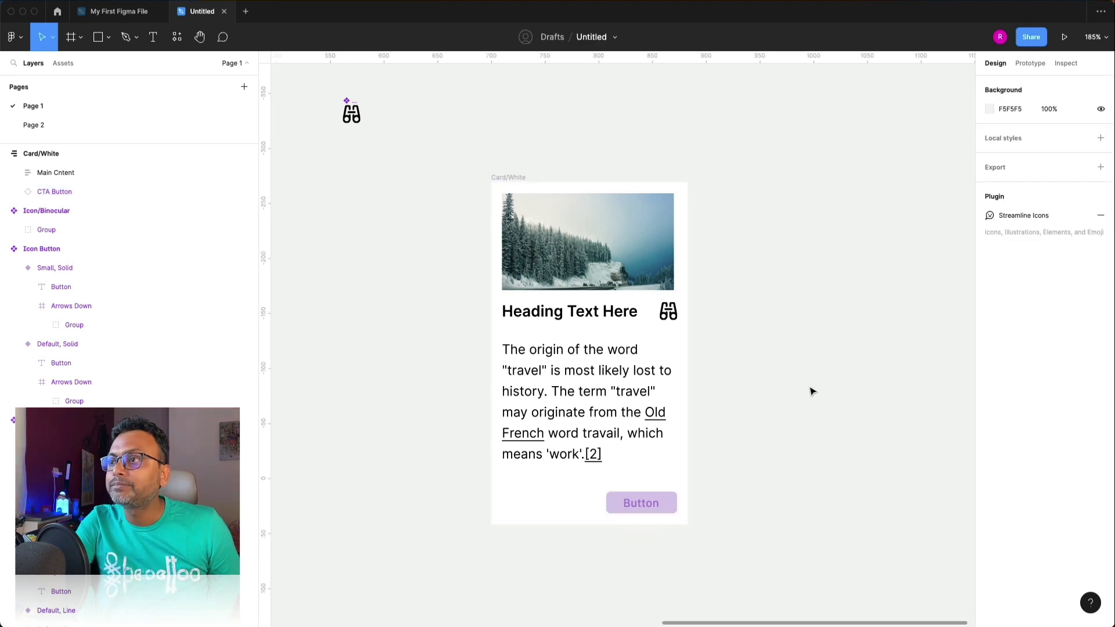
Set the Top Image and Content frame widths to Fill container, 163 wide each.
{"action": "double_click", "coordinate": [622, 219]}
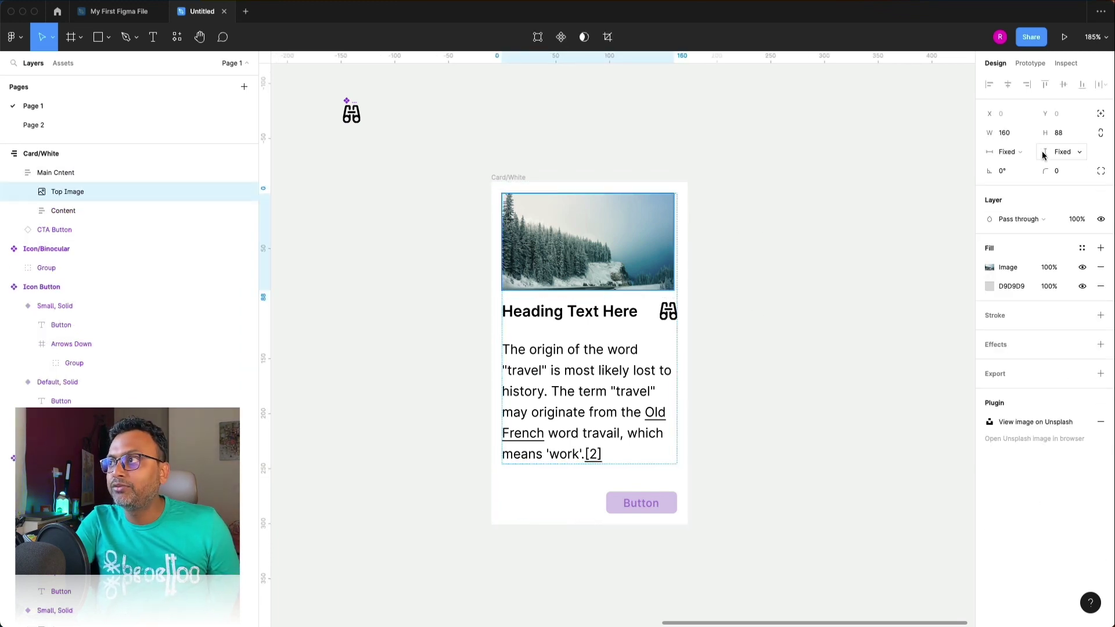
{"action": "left_click", "coordinate": [1024, 156]}
{"action": "left_click", "coordinate": [1027, 166]}
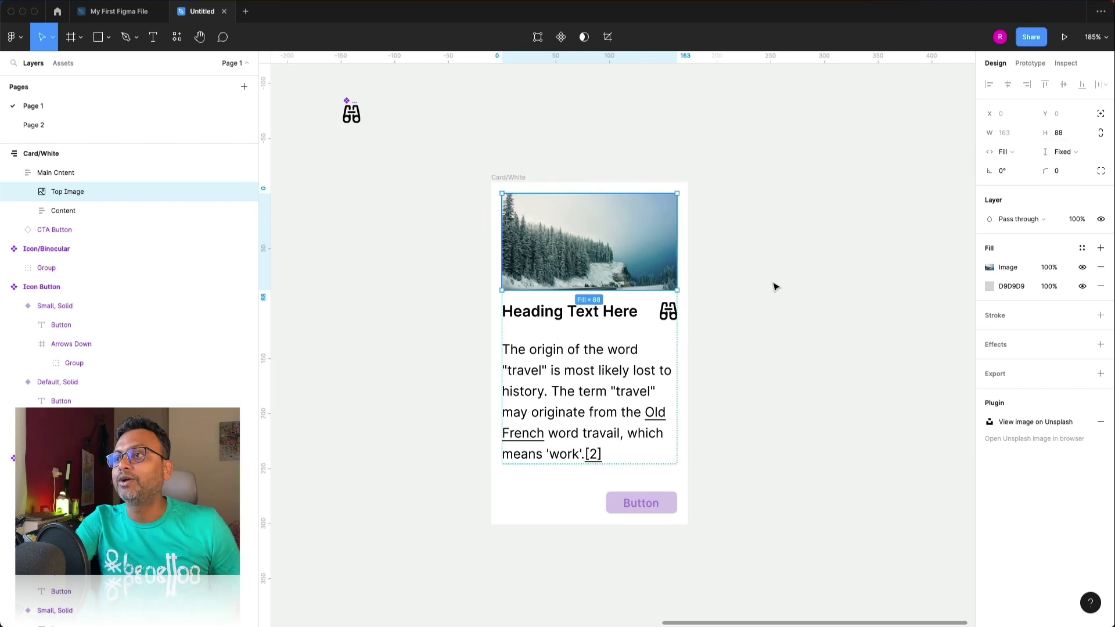
{"action": "left_click", "coordinate": [611, 321]}
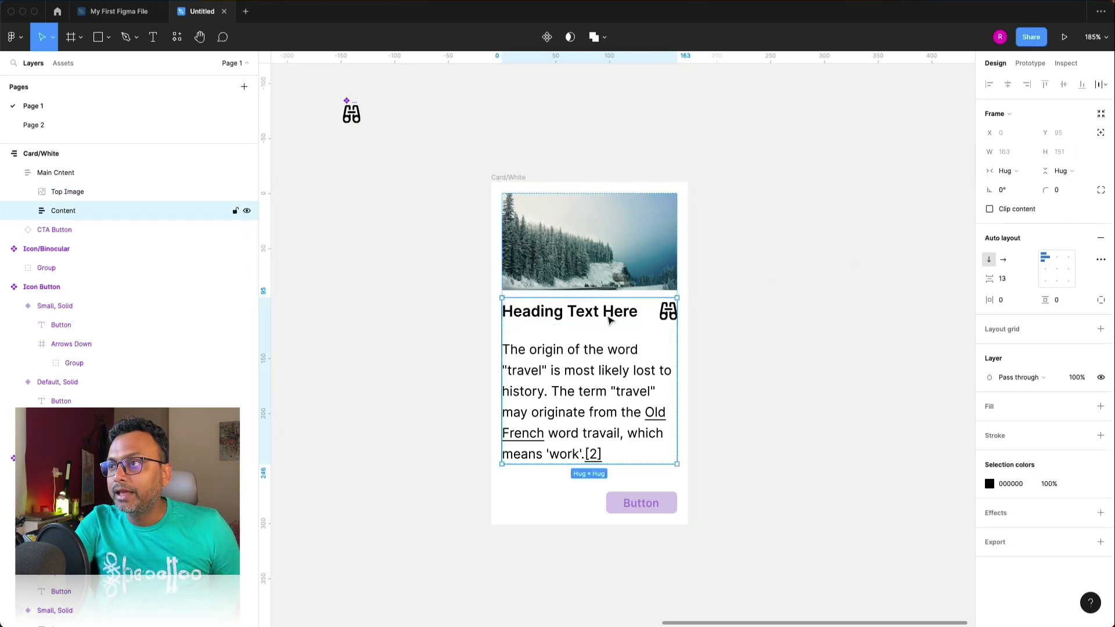
{"action": "left_click", "coordinate": [1013, 171]}
{"action": "left_click", "coordinate": [1014, 183]}
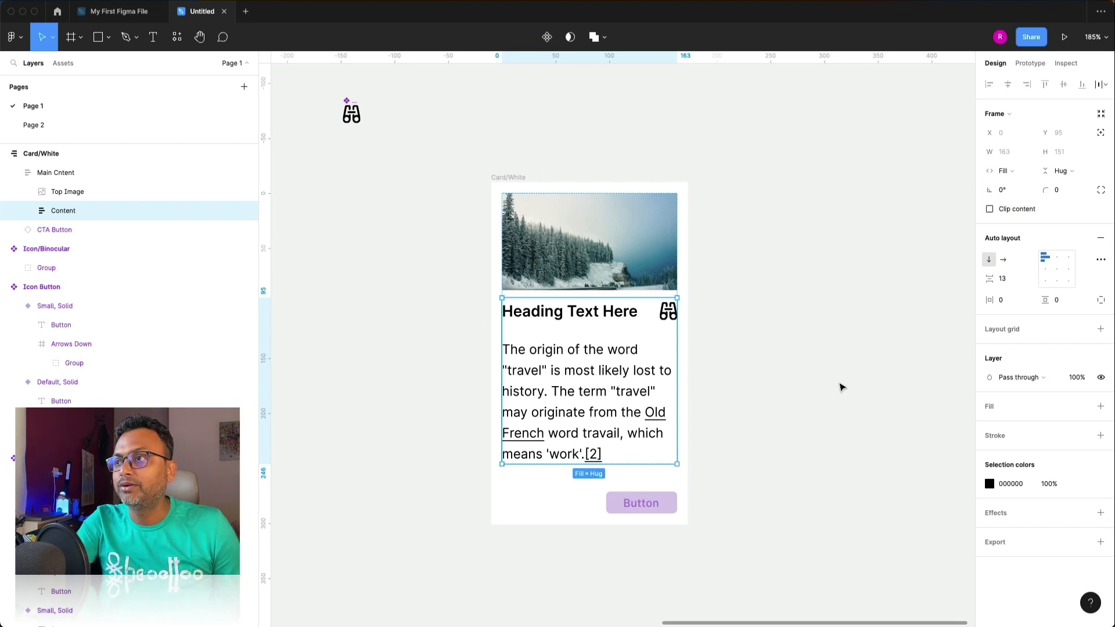
{"action": "left_click", "coordinate": [802, 339]}
{"action": "left_click", "coordinate": [568, 208]}
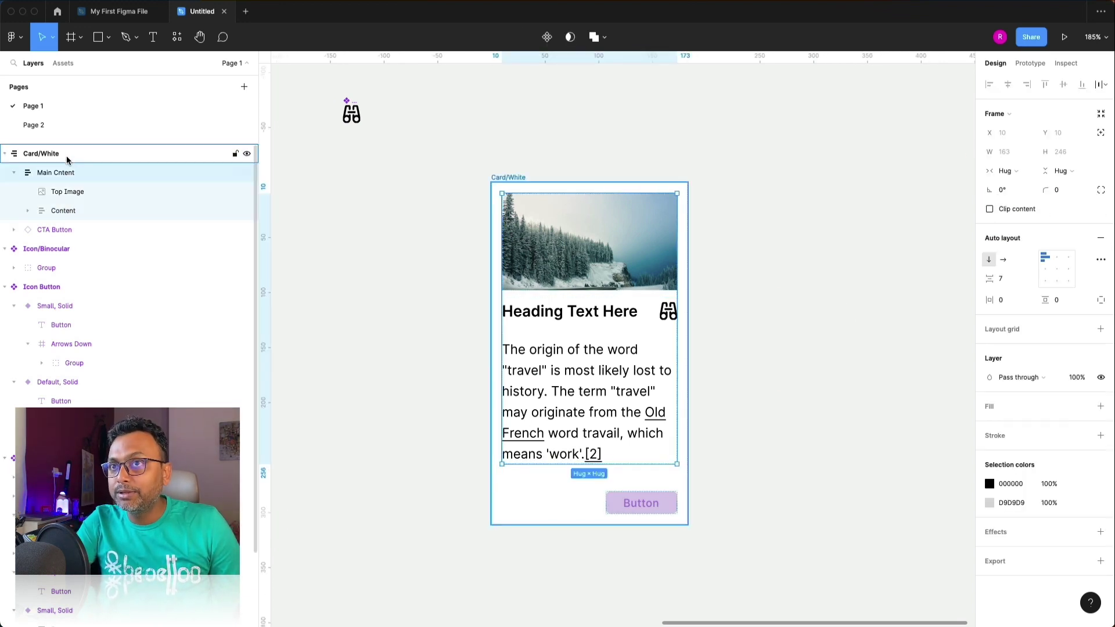
Try Fill container width on Main Cntent, then undo it after the card collapses.
{"action": "left_click", "coordinate": [1009, 171]}
{"action": "left_click", "coordinate": [1012, 179]}
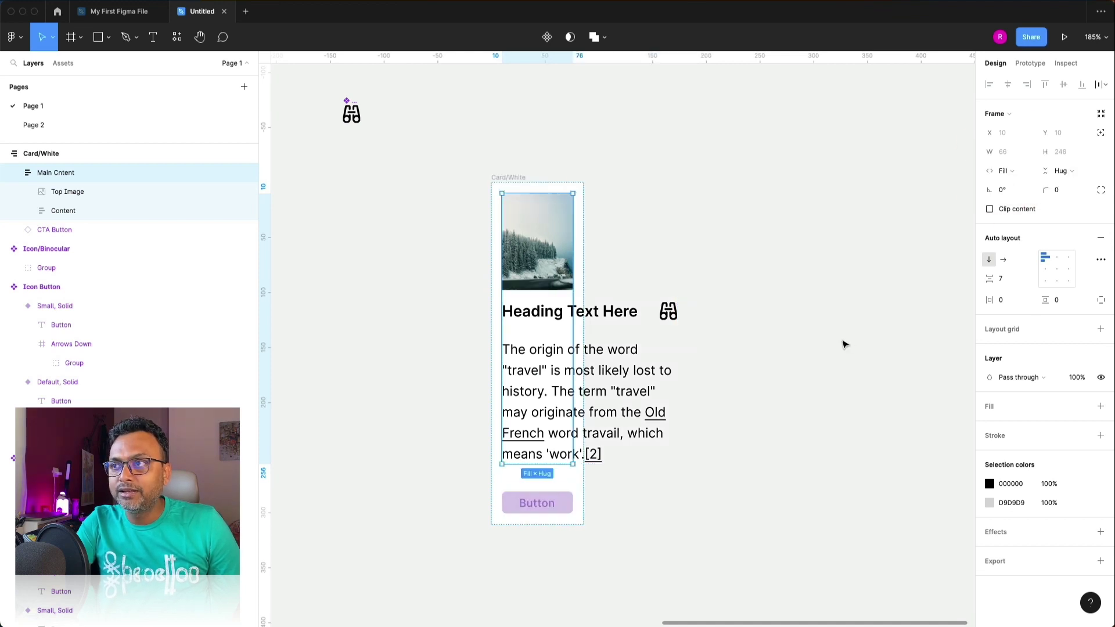
{"action": "key", "text": "ctrl+z"}
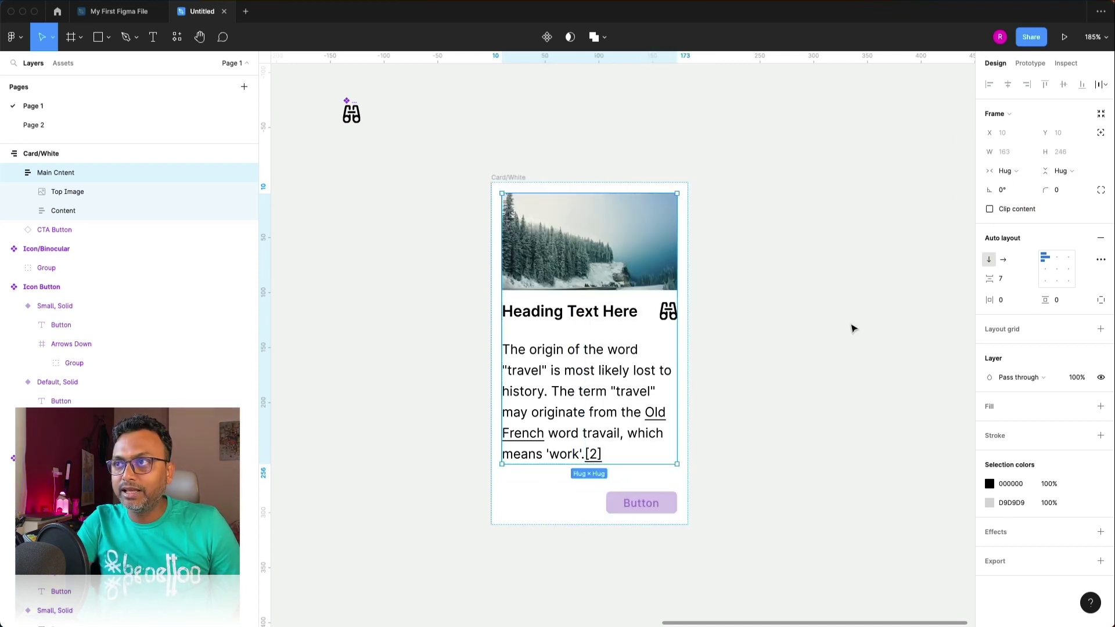
{"action": "left_click", "coordinate": [852, 326]}
Give Card/White a fixed width of 185.
{"action": "left_click", "coordinate": [519, 184]}
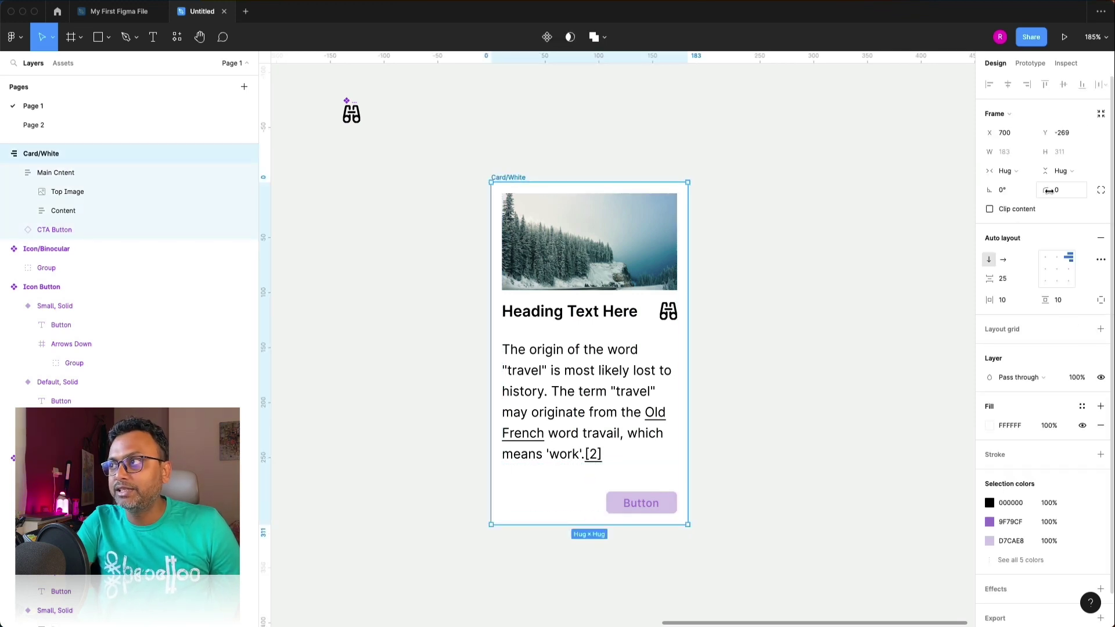
{"action": "left_click", "coordinate": [1023, 172]}
{"action": "left_click", "coordinate": [1024, 169]}
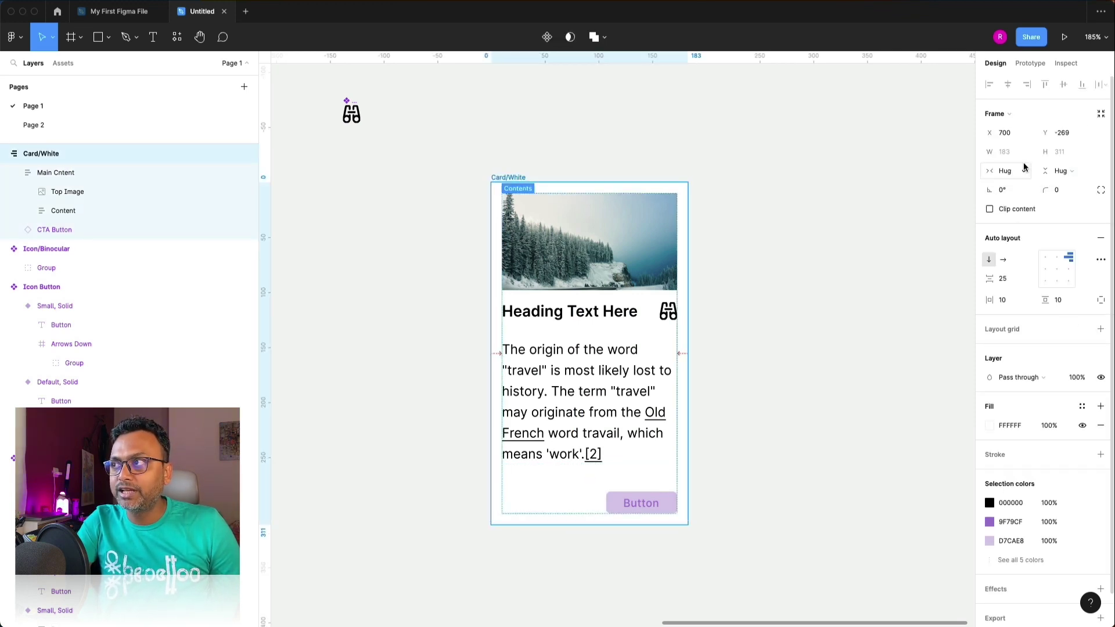
{"action": "left_click", "coordinate": [1023, 170]}
{"action": "left_click", "coordinate": [1025, 156]}
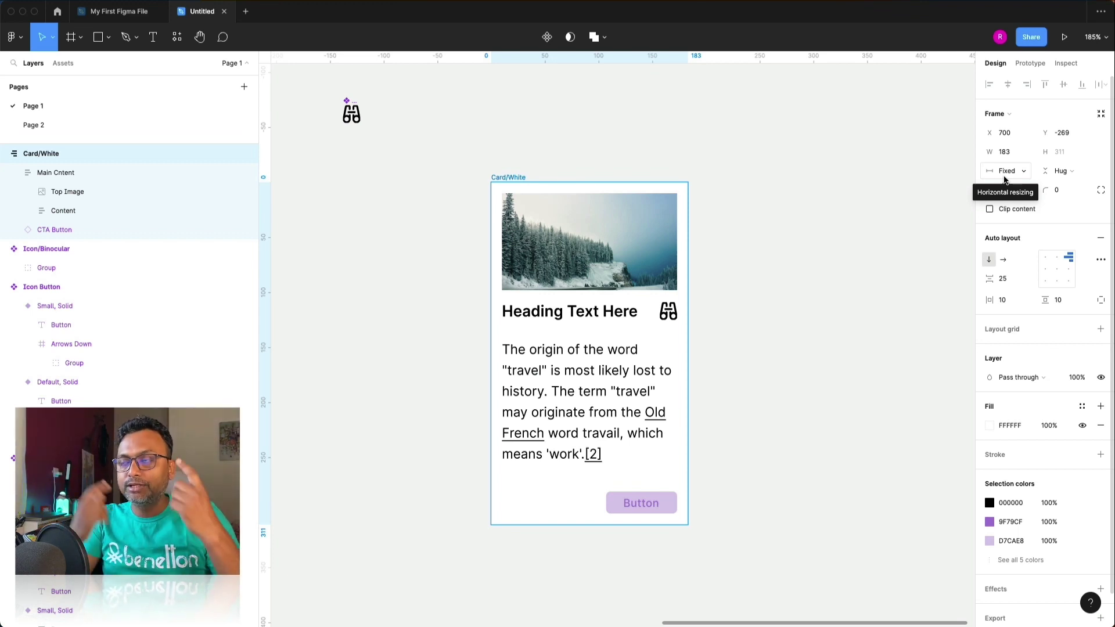
{"action": "left_click", "coordinate": [1009, 151]}
{"action": "type", "text": "1"}
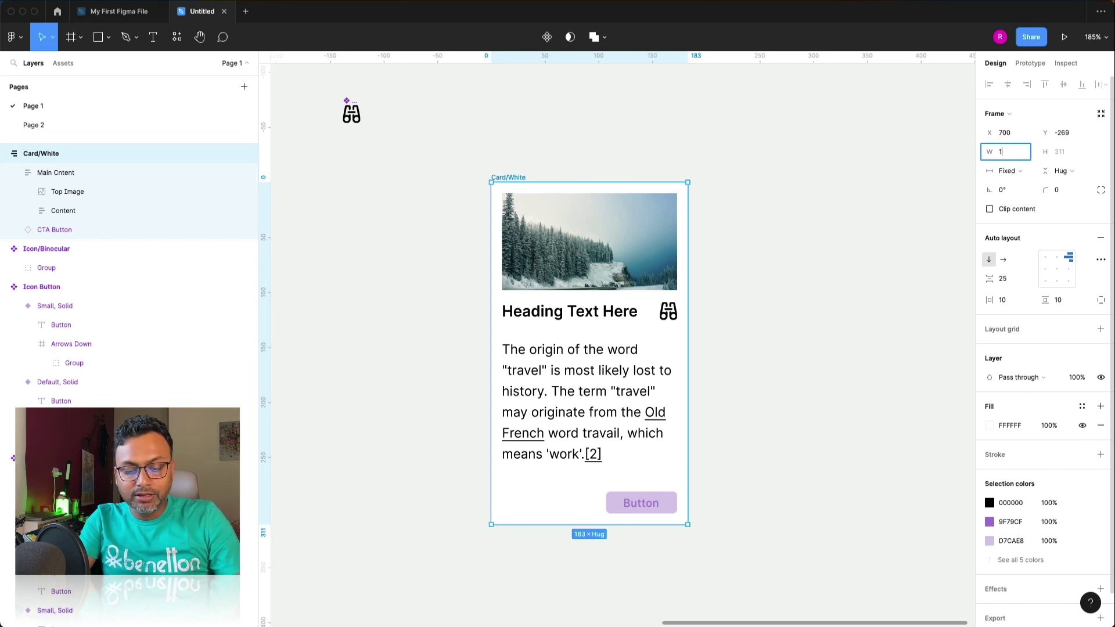
{"action": "type", "text": "85"}
{"action": "key", "text": "Return"}
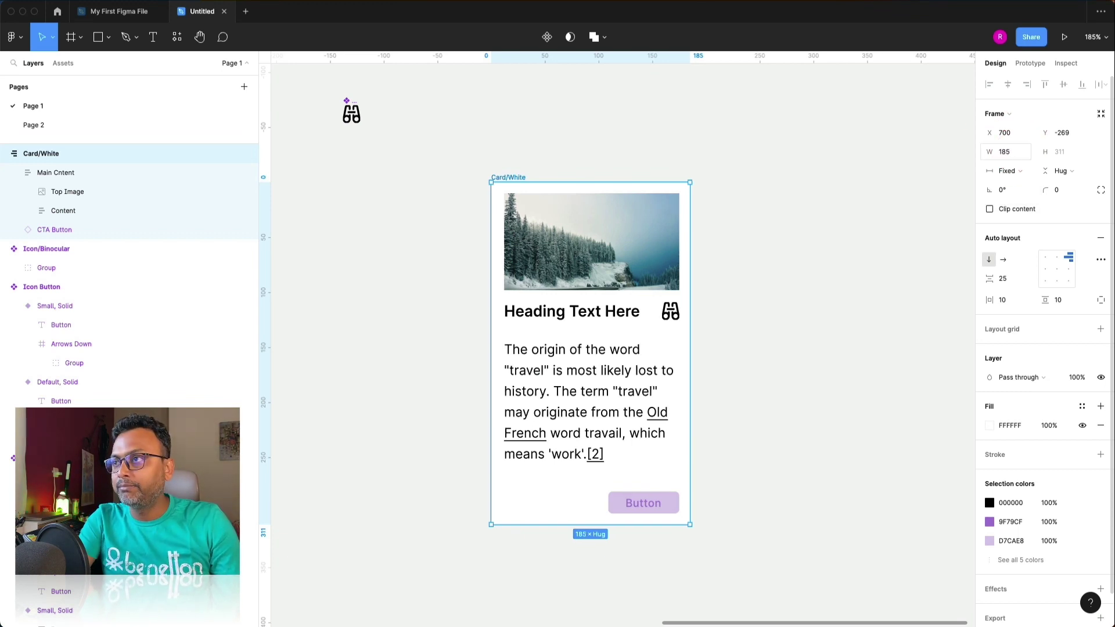
{"action": "left_click", "coordinate": [859, 207]}
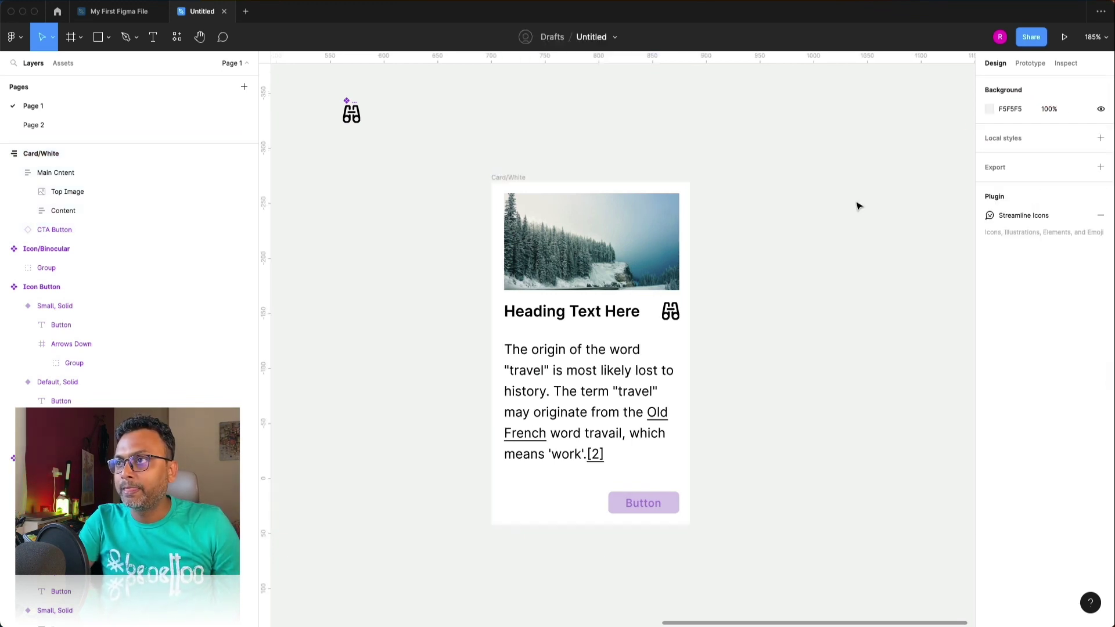
{"action": "left_click", "coordinate": [596, 374]}
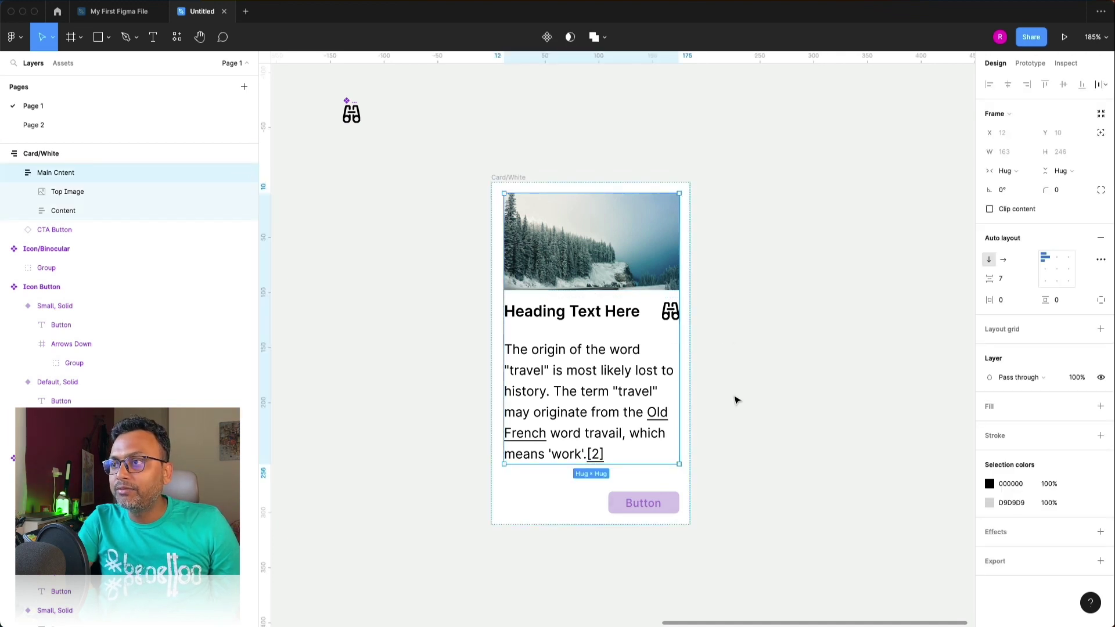
Set the Content block and the body text paragraph to Fill container width.
{"action": "left_click", "coordinate": [587, 317]}
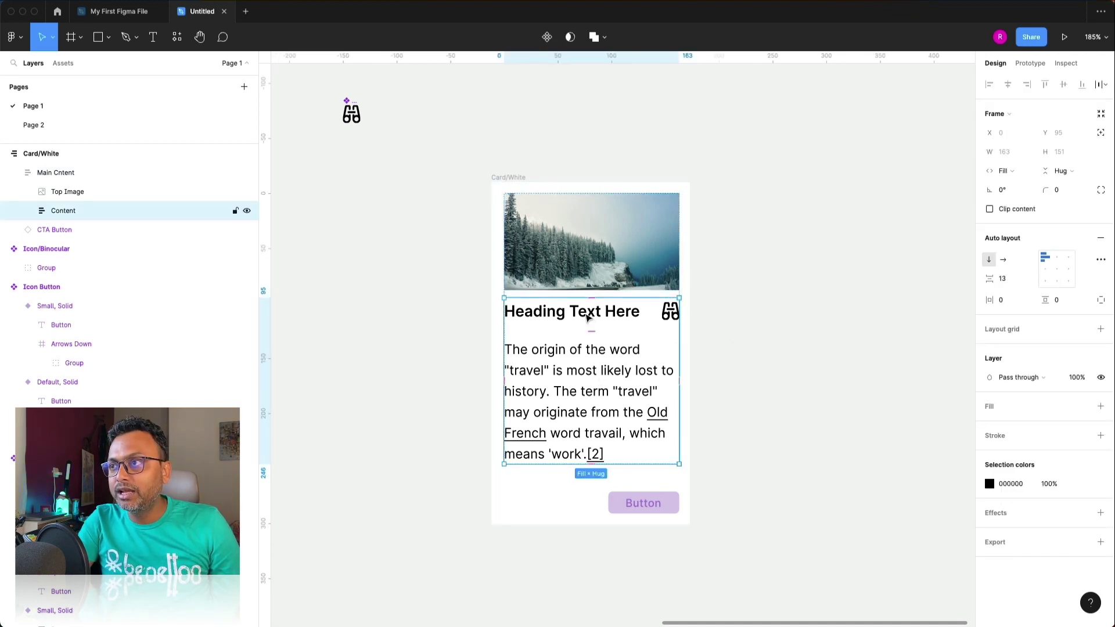
{"action": "left_click", "coordinate": [1005, 171]}
{"action": "left_click", "coordinate": [1020, 185]}
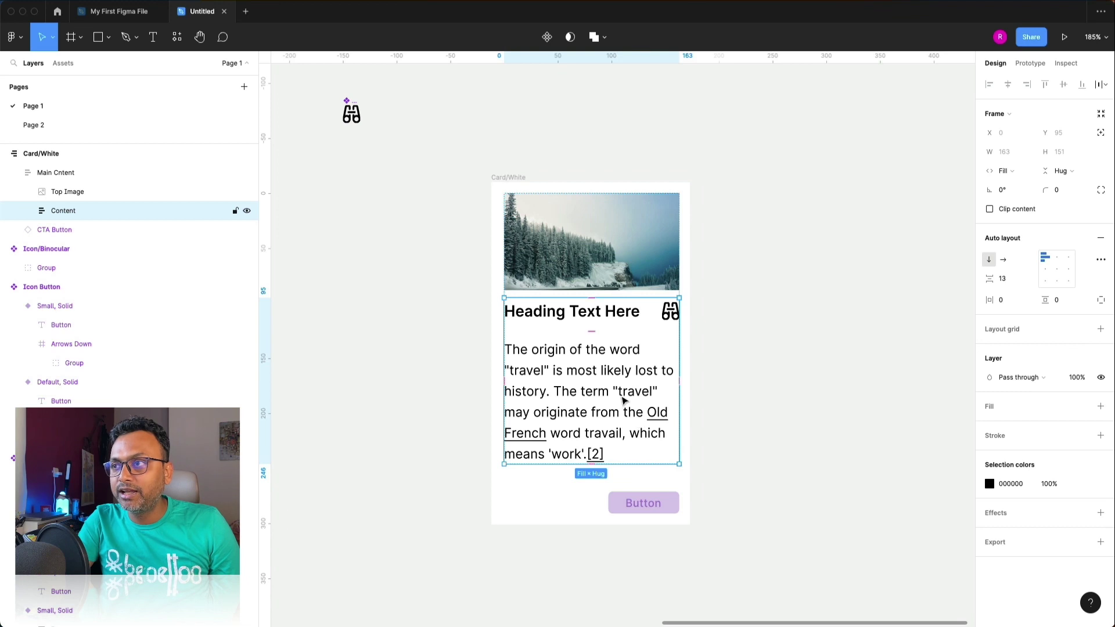
{"action": "double_click", "coordinate": [621, 397]}
{"action": "left_click", "coordinate": [1023, 154]}
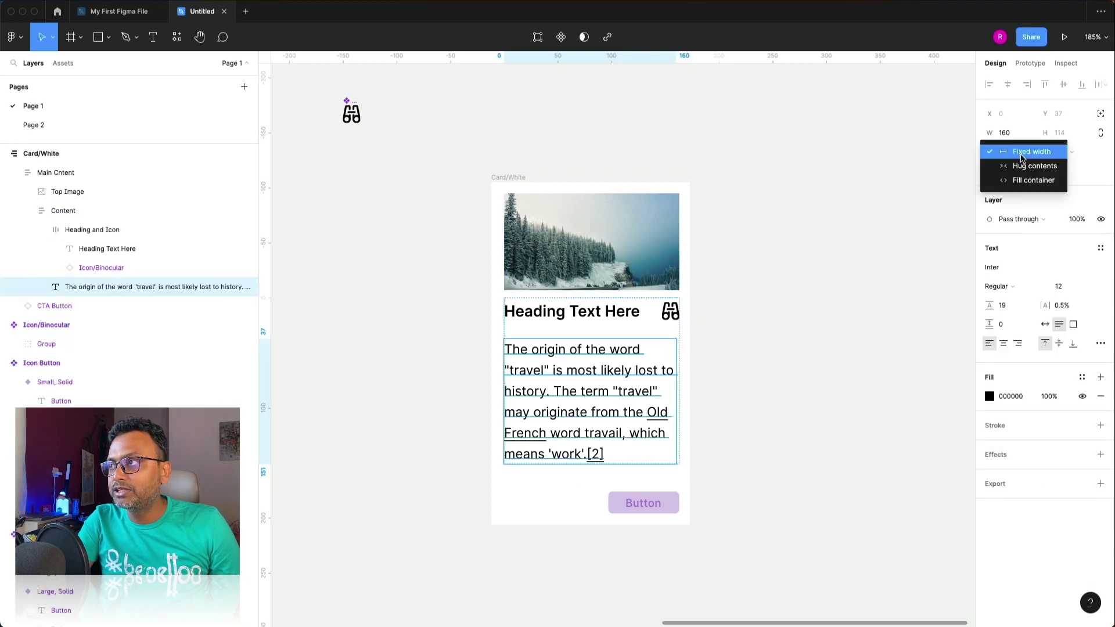
{"action": "left_click", "coordinate": [1027, 183]}
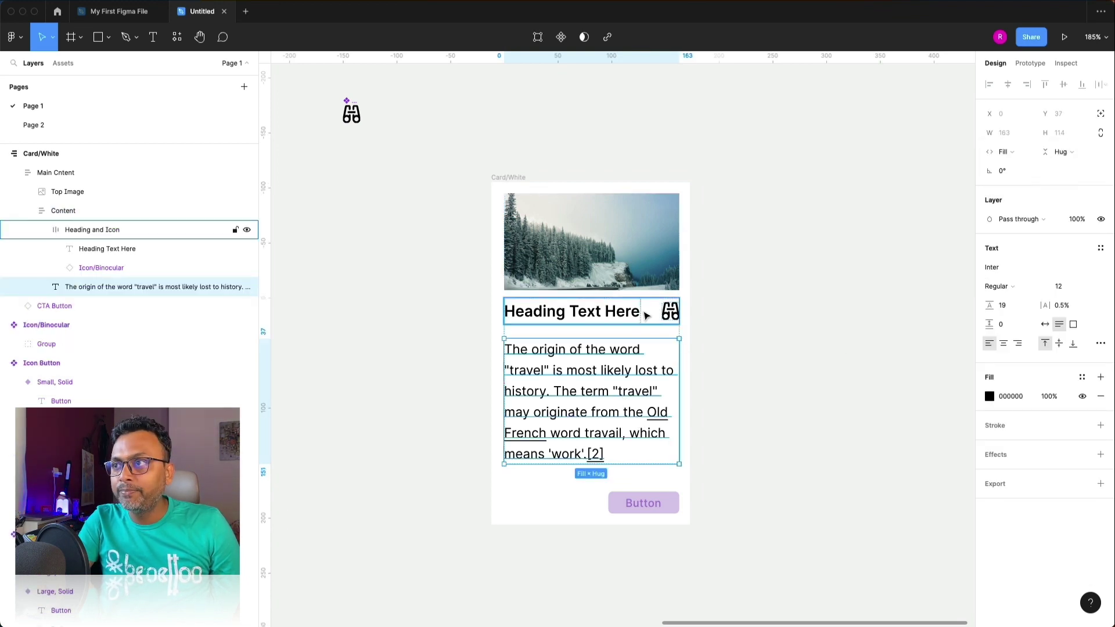
Change the Heading and Icon row's auto layout spacing mode to spread heading and icon apart.
{"action": "left_click", "coordinate": [116, 229]}
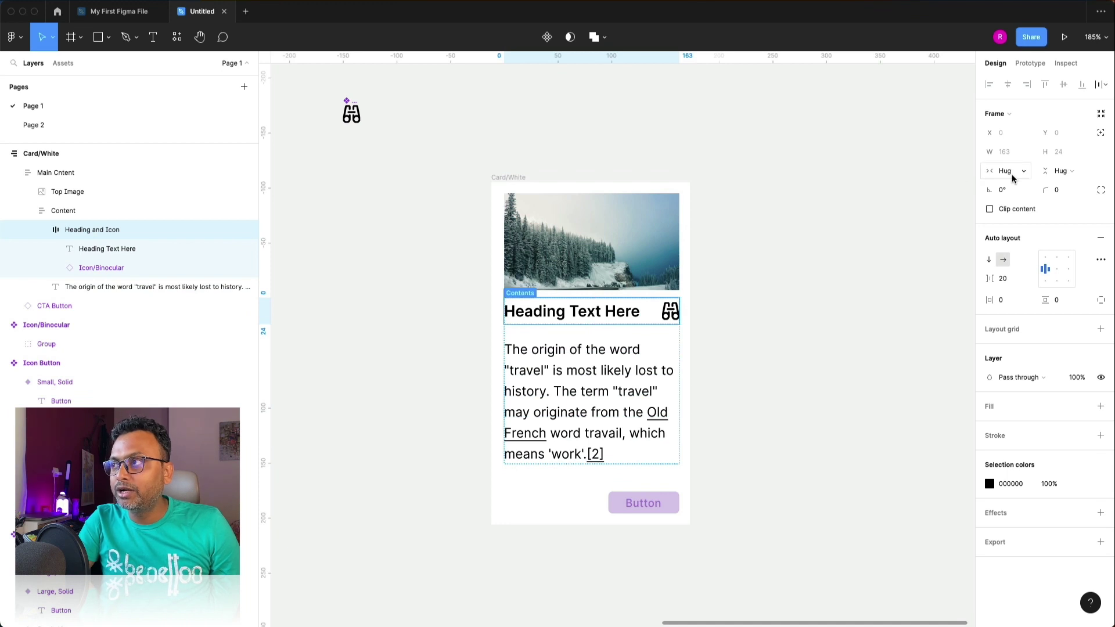
{"action": "left_click", "coordinate": [1098, 265]}
{"action": "left_click", "coordinate": [965, 361]}
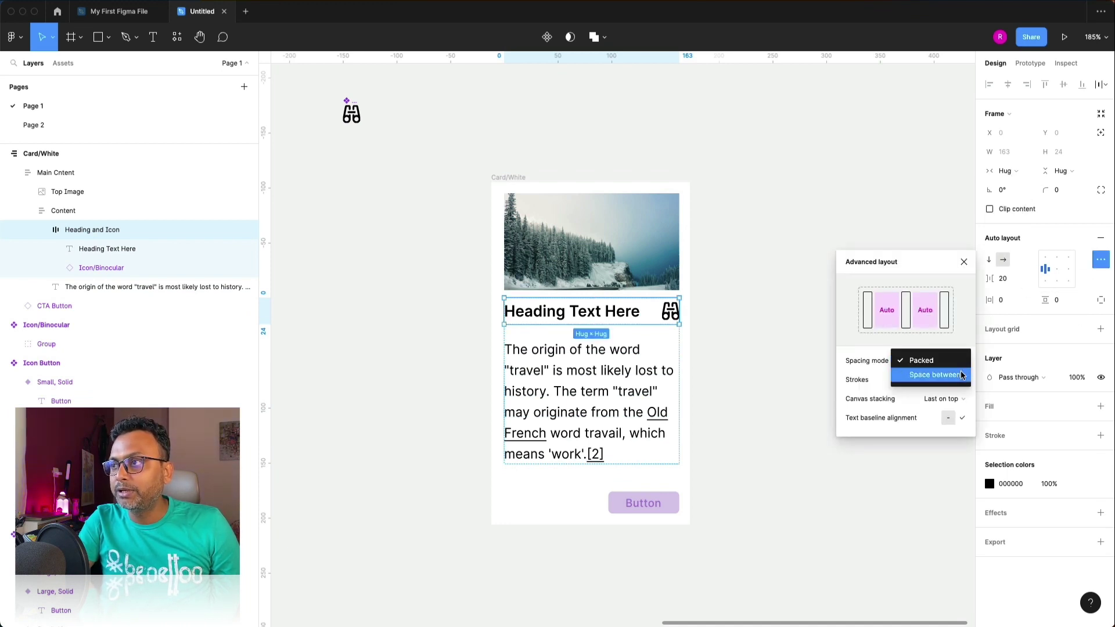
{"action": "left_click", "coordinate": [961, 374]}
Set the "Heading Text Here" layer to Fill container width.
{"action": "left_click", "coordinate": [767, 358]}
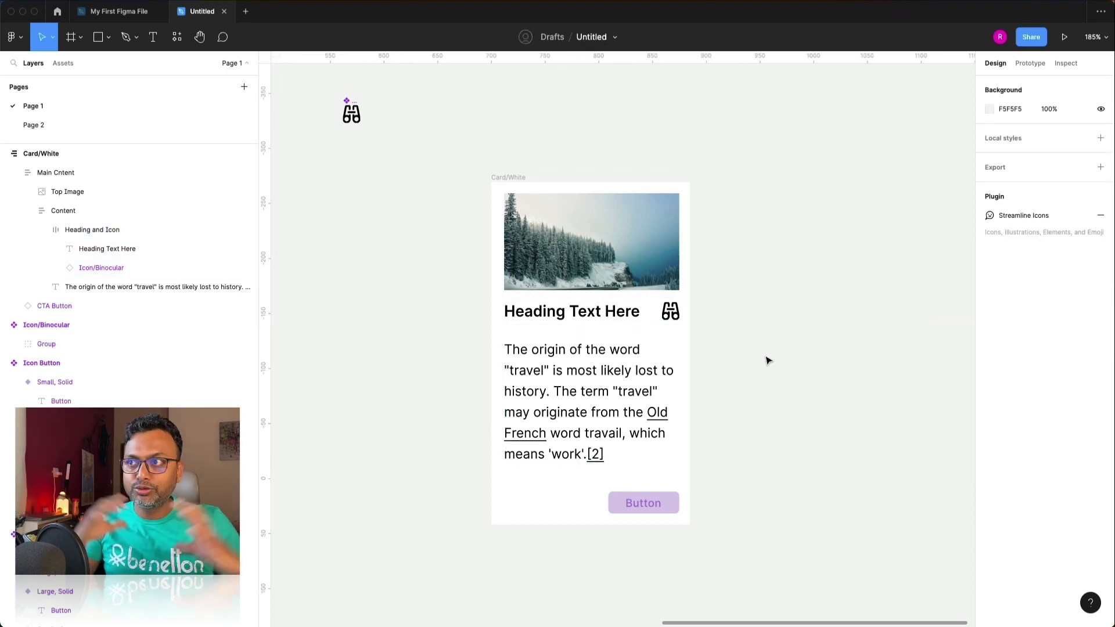
{"action": "left_click", "coordinate": [647, 341]}
{"action": "left_click", "coordinate": [617, 322], "text": "super"}
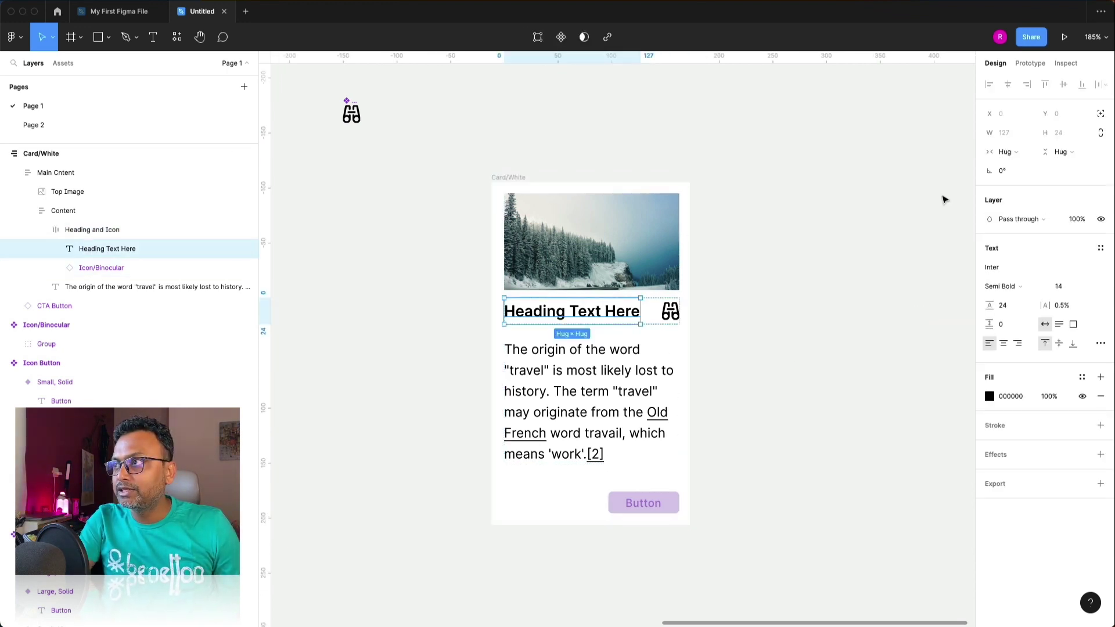
{"action": "left_click", "coordinate": [1007, 156]}
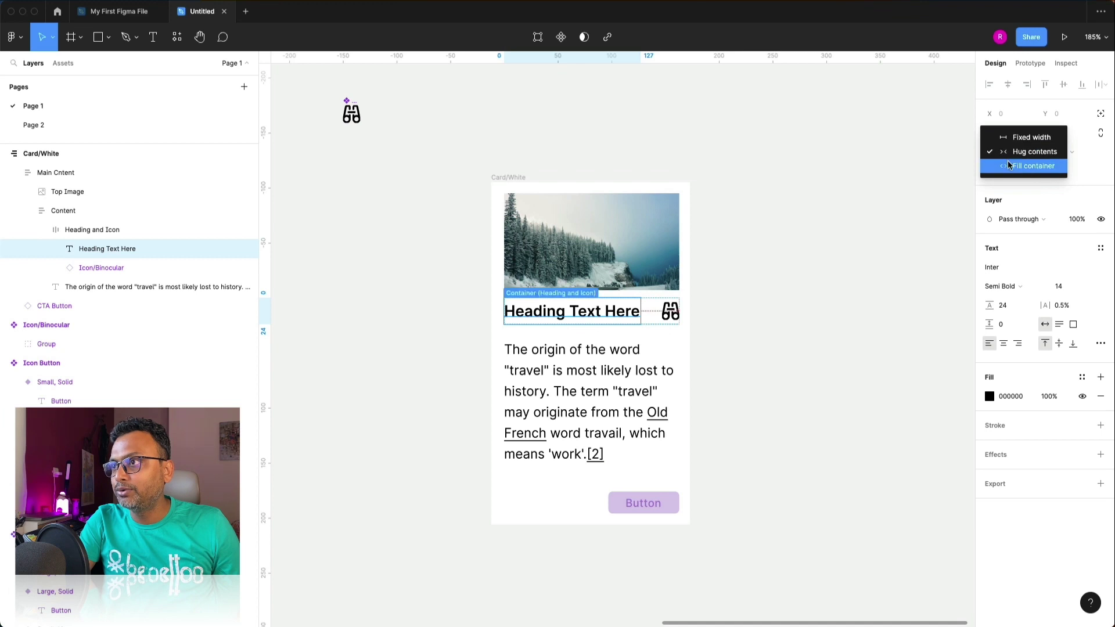
{"action": "left_click", "coordinate": [1008, 162]}
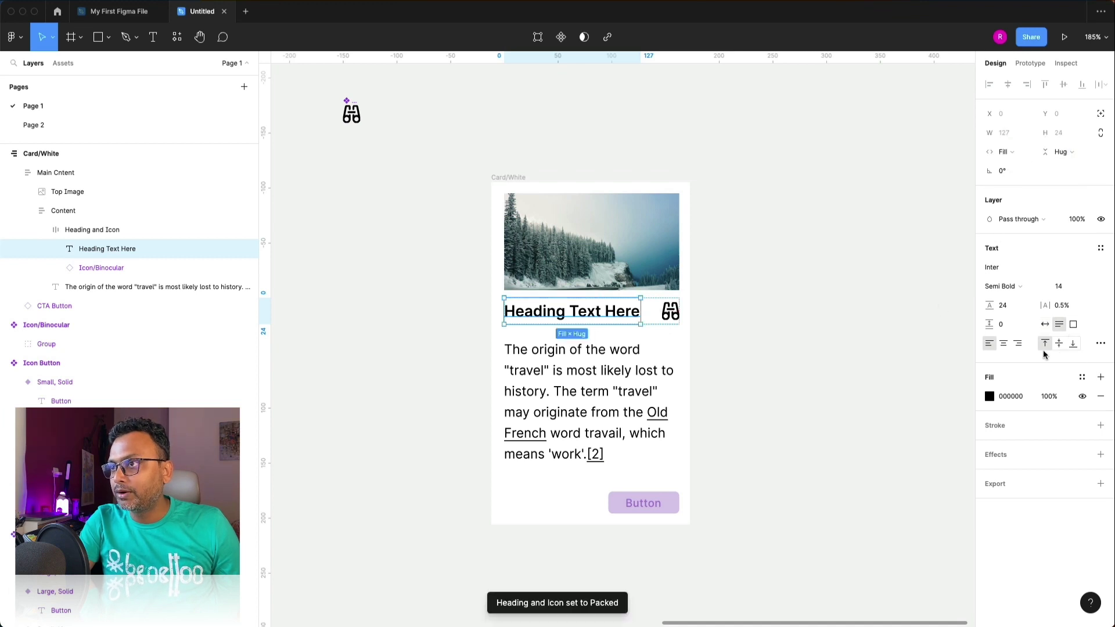
Test-widen the Card/White frame, then undo the resize.
{"action": "left_click", "coordinate": [764, 373]}
{"action": "left_click", "coordinate": [499, 178]}
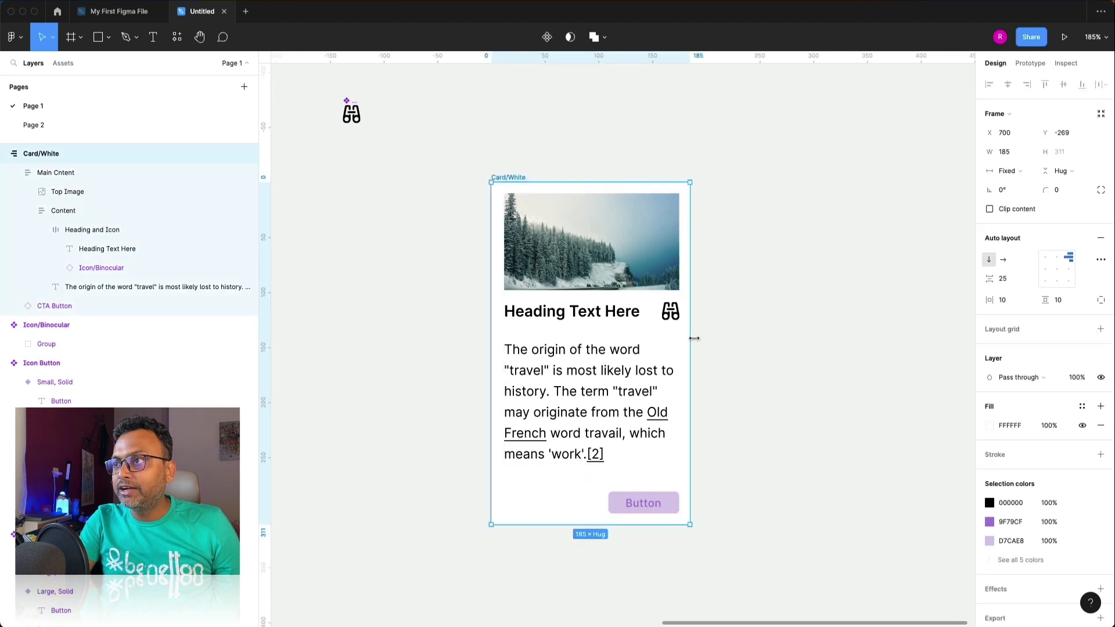
{"action": "left_click_drag", "start_coordinate": [694, 338], "coordinate": [792, 349]}
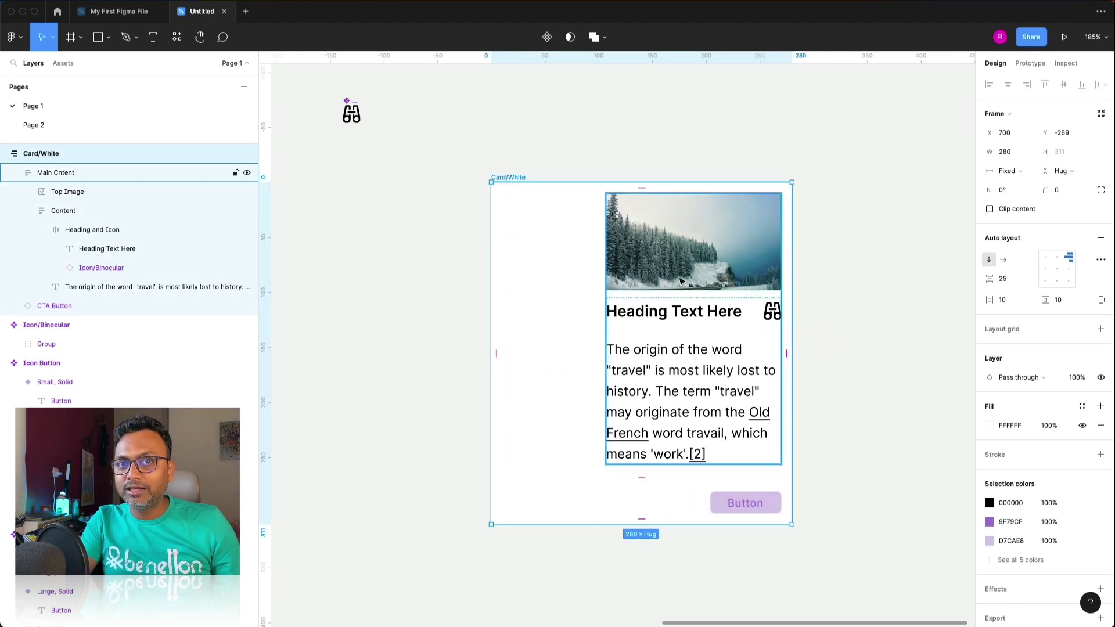
{"action": "key", "text": "ctrl+z"}
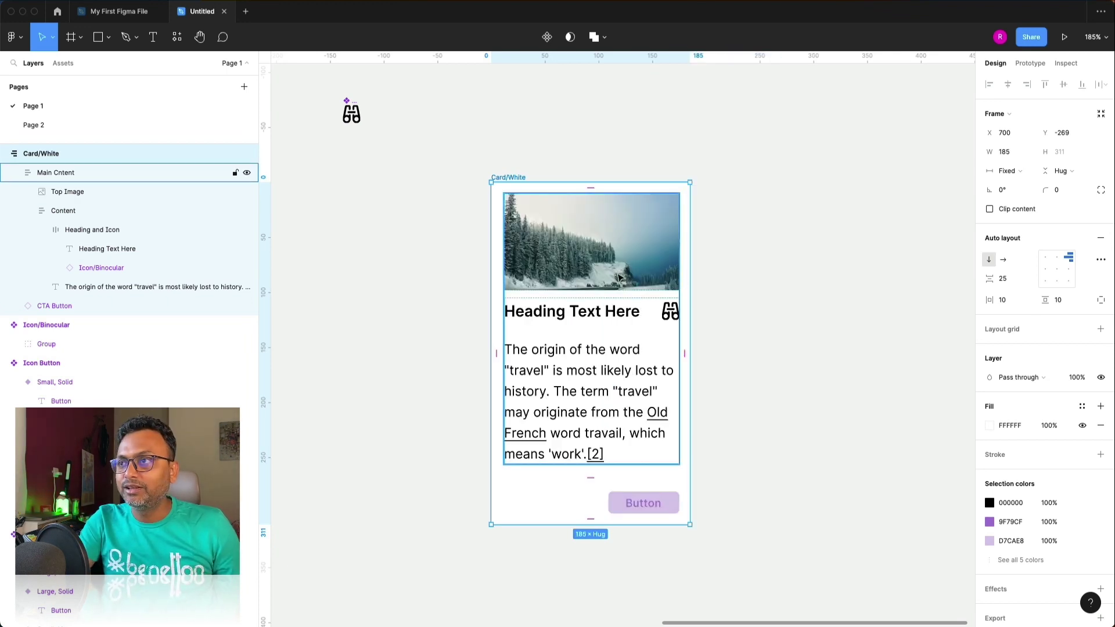
Set Main Cntent to Fill container width, test by widening Card/White, then undo.
{"action": "left_click", "coordinate": [610, 271]}
{"action": "left_click", "coordinate": [1005, 171]}
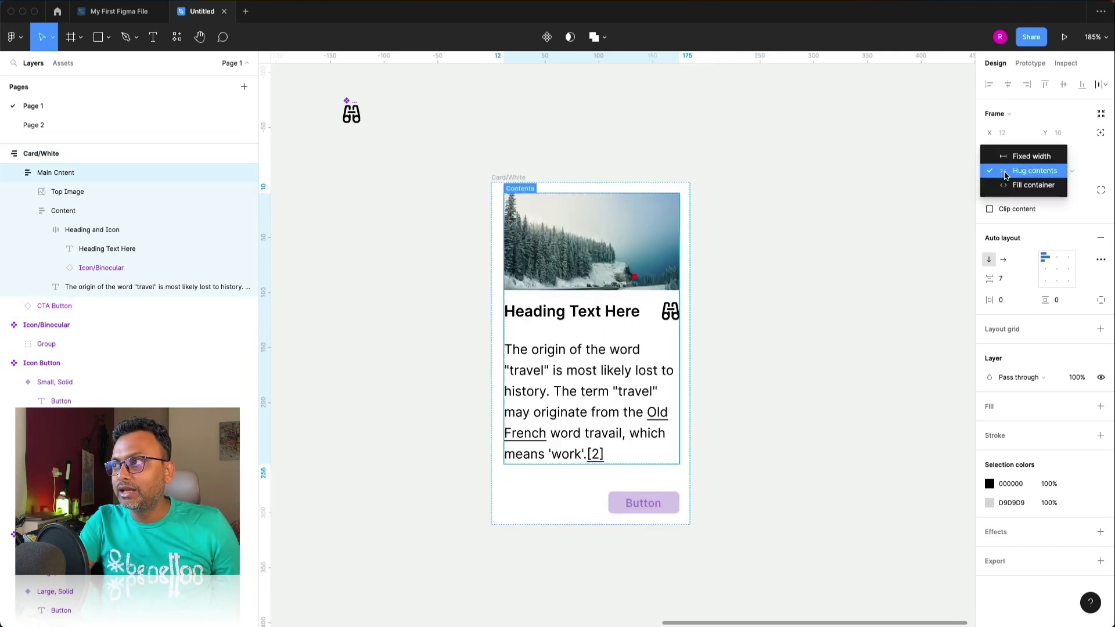
{"action": "left_click", "coordinate": [1001, 185]}
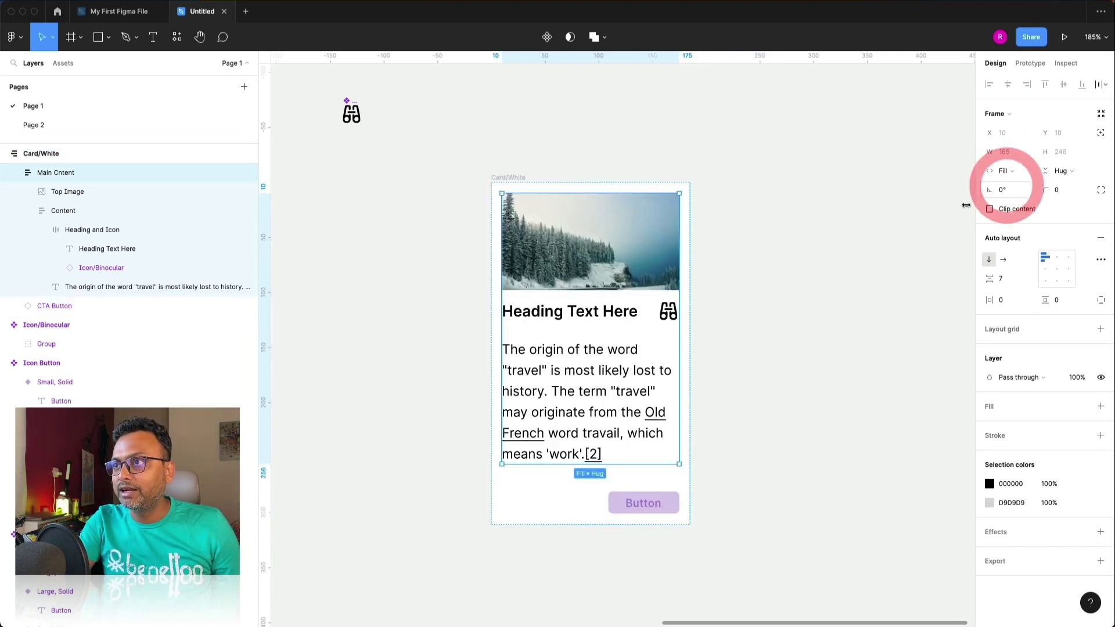
{"action": "left_click", "coordinate": [517, 178]}
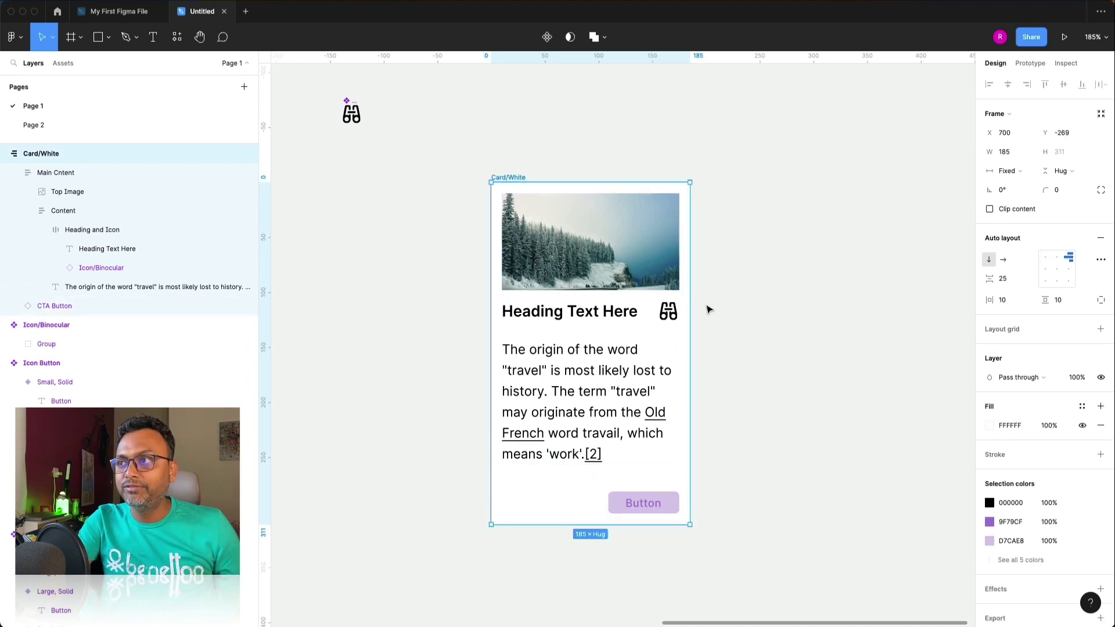
{"action": "left_click_drag", "start_coordinate": [688, 310], "coordinate": [733, 323]}
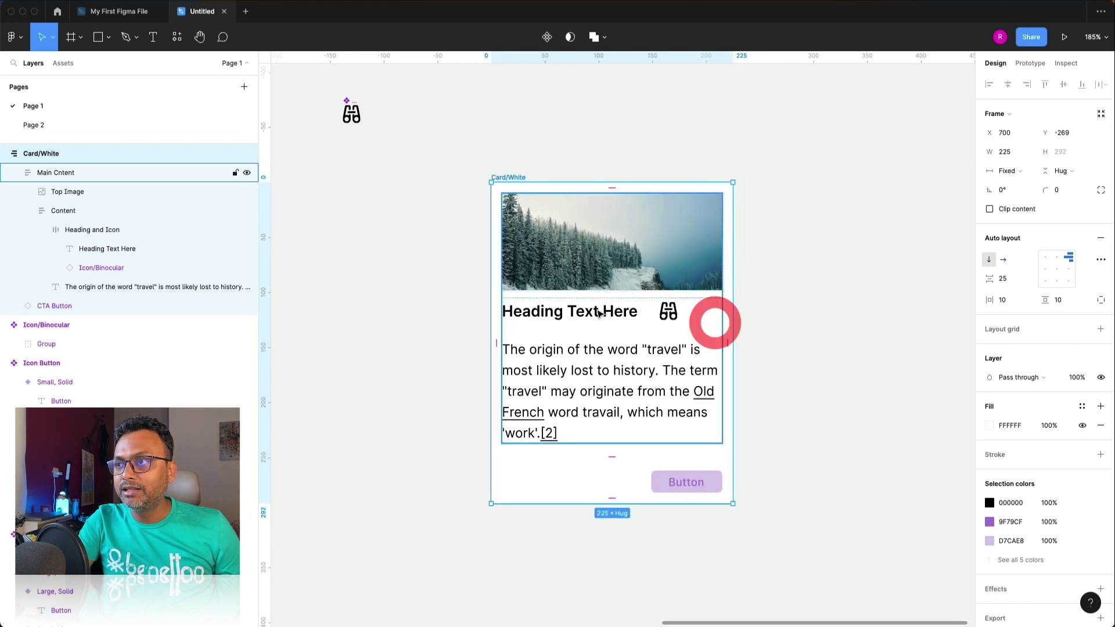
{"action": "key", "text": "ctrl+z"}
Set the Heading and Icon row to Fill container width.
{"action": "double_click", "coordinate": [594, 318]}
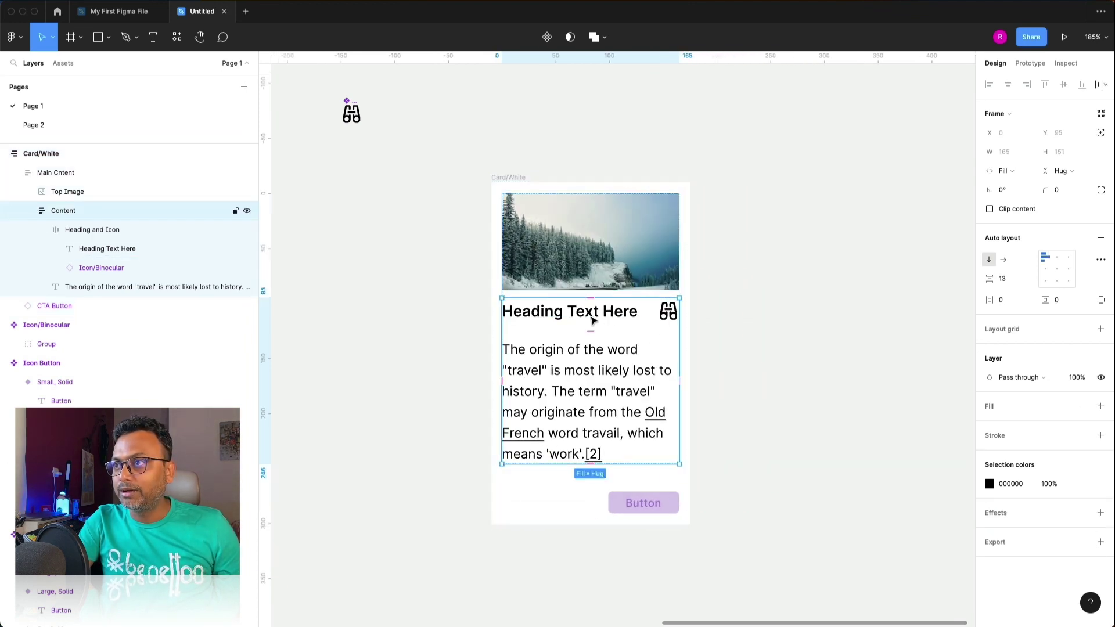
{"action": "double_click", "coordinate": [593, 318]}
{"action": "key", "text": "Escape"}
{"action": "double_click", "coordinate": [665, 310]}
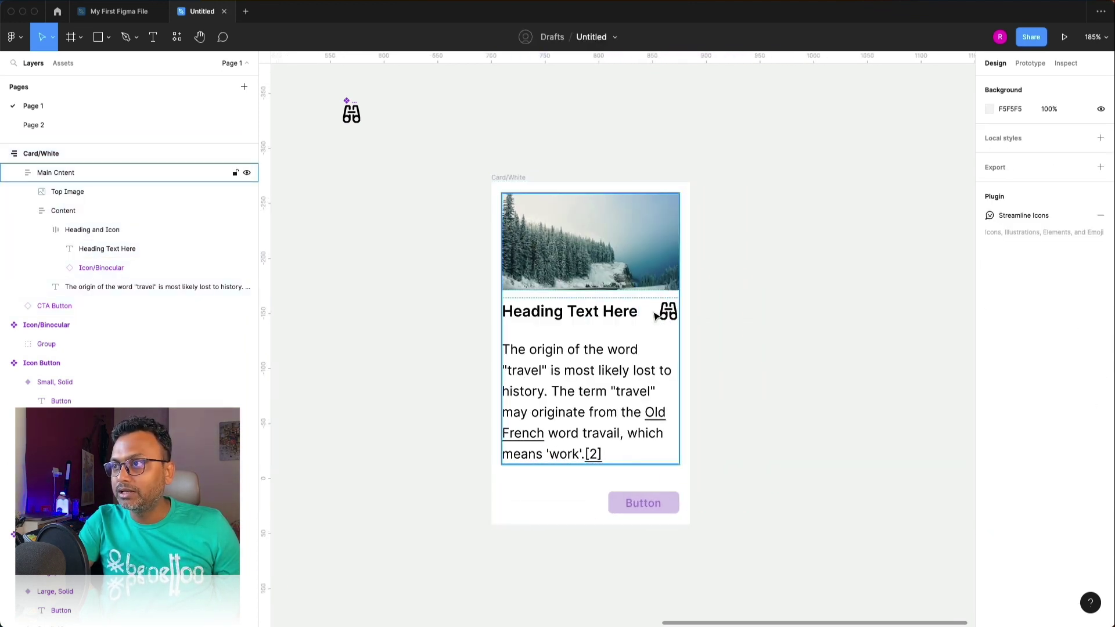
{"action": "double_click", "coordinate": [660, 310]}
{"action": "double_click", "coordinate": [654, 312]}
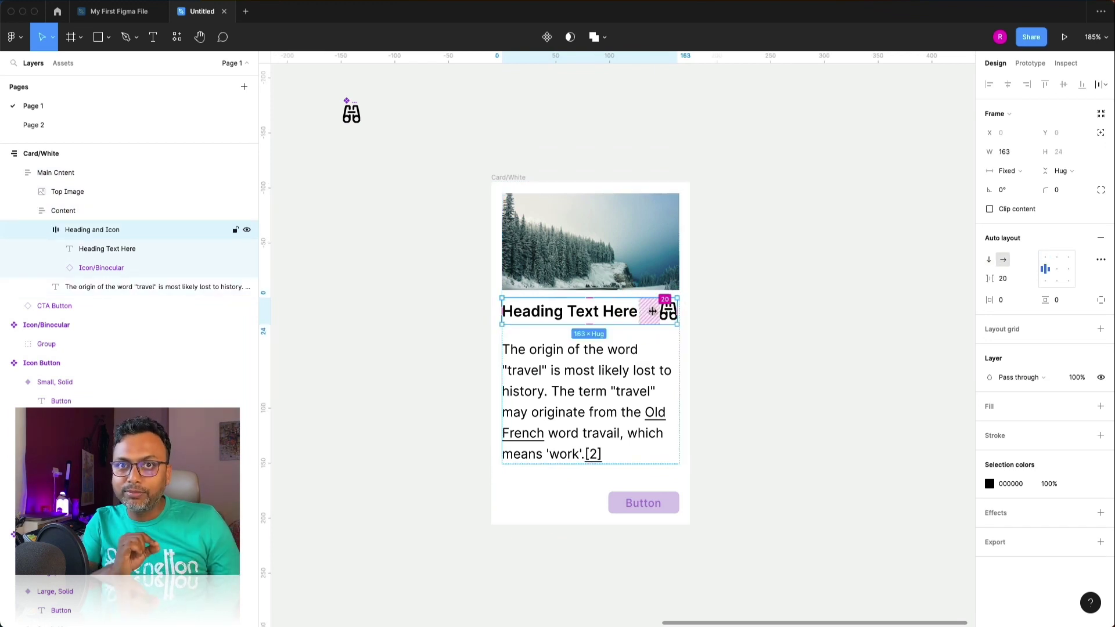
{"action": "left_click", "coordinate": [1012, 174]}
{"action": "left_click", "coordinate": [1013, 199]}
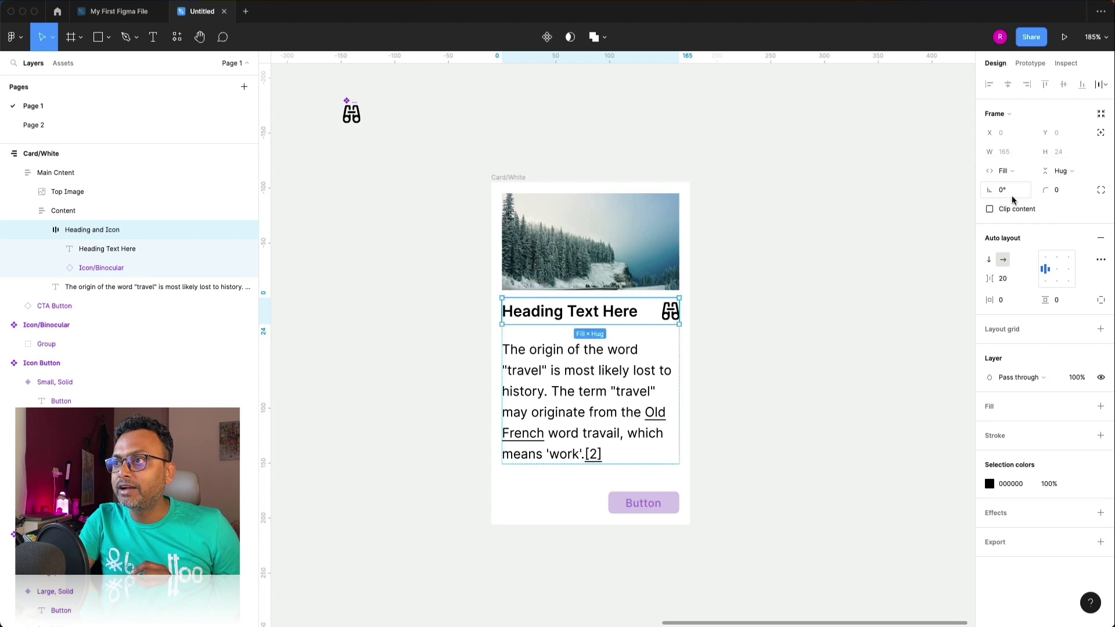
Widen Card/White again to confirm its content stretches, then undo the resize.
{"action": "left_click", "coordinate": [858, 274]}
{"action": "left_click", "coordinate": [517, 177]}
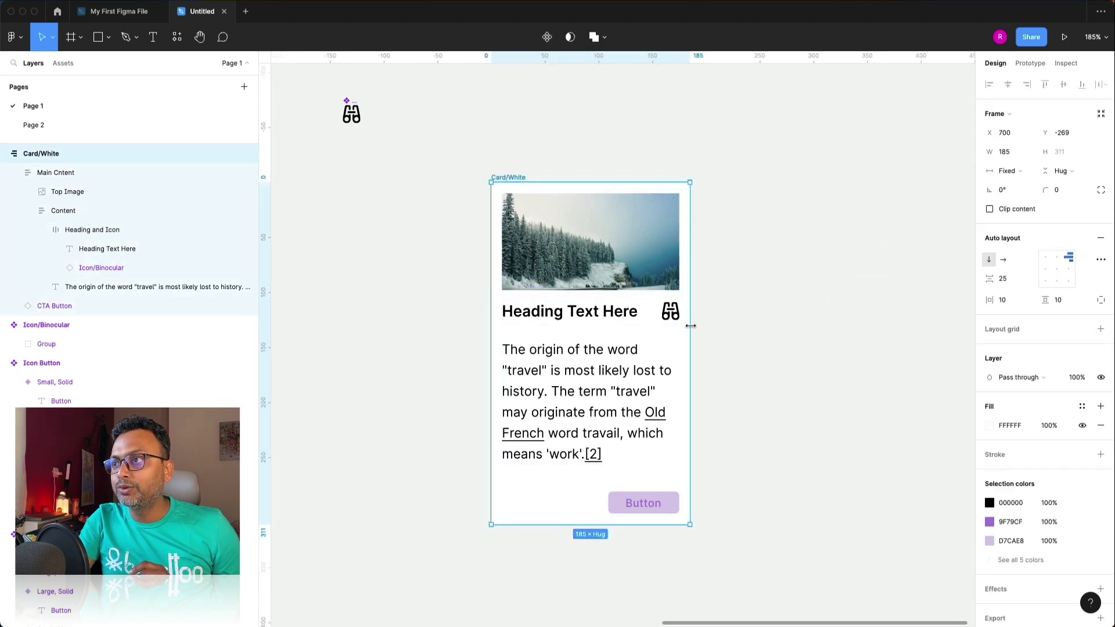
{"action": "left_click_drag", "start_coordinate": [690, 326], "coordinate": [807, 352]}
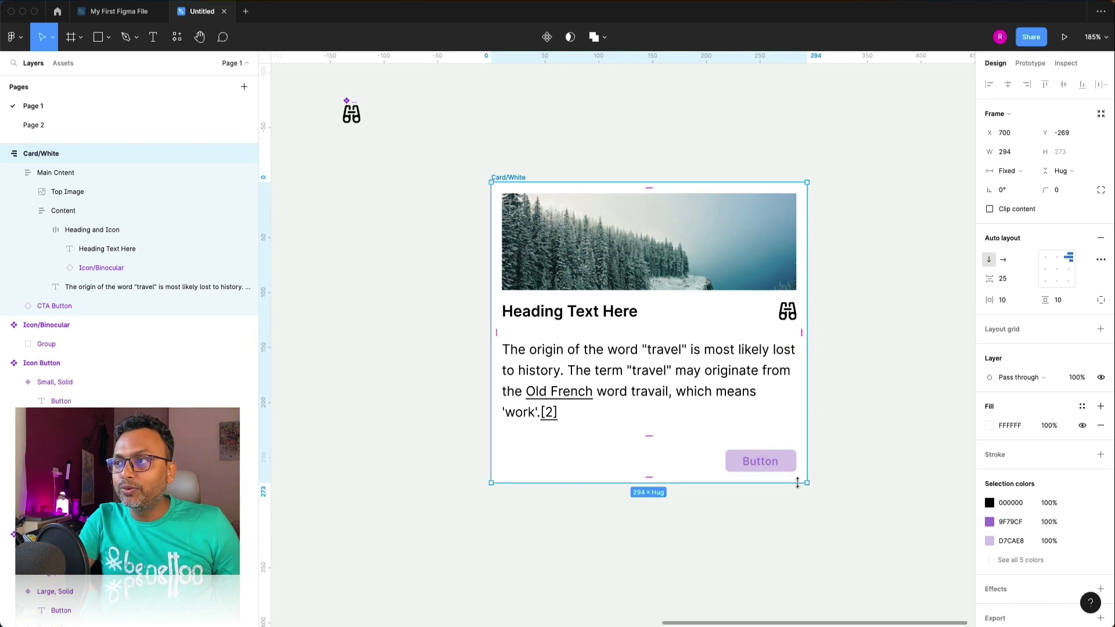
{"action": "key", "text": "super+z"}
{"action": "left_click", "coordinate": [786, 444]}
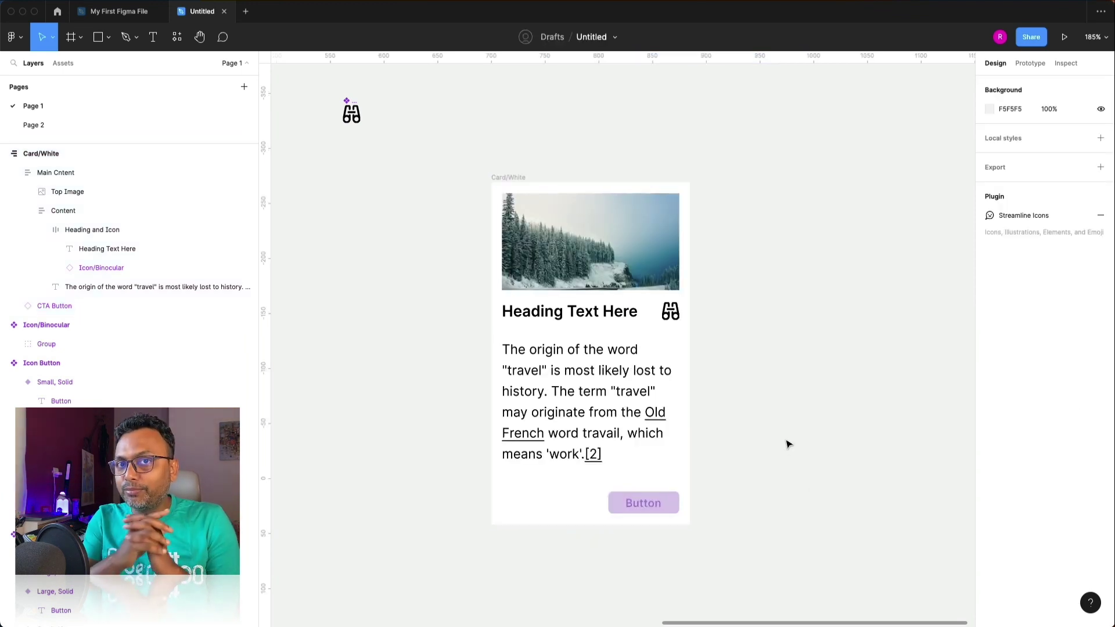
Convert the Card/White frame into a component.
{"action": "left_click", "coordinate": [512, 179]}
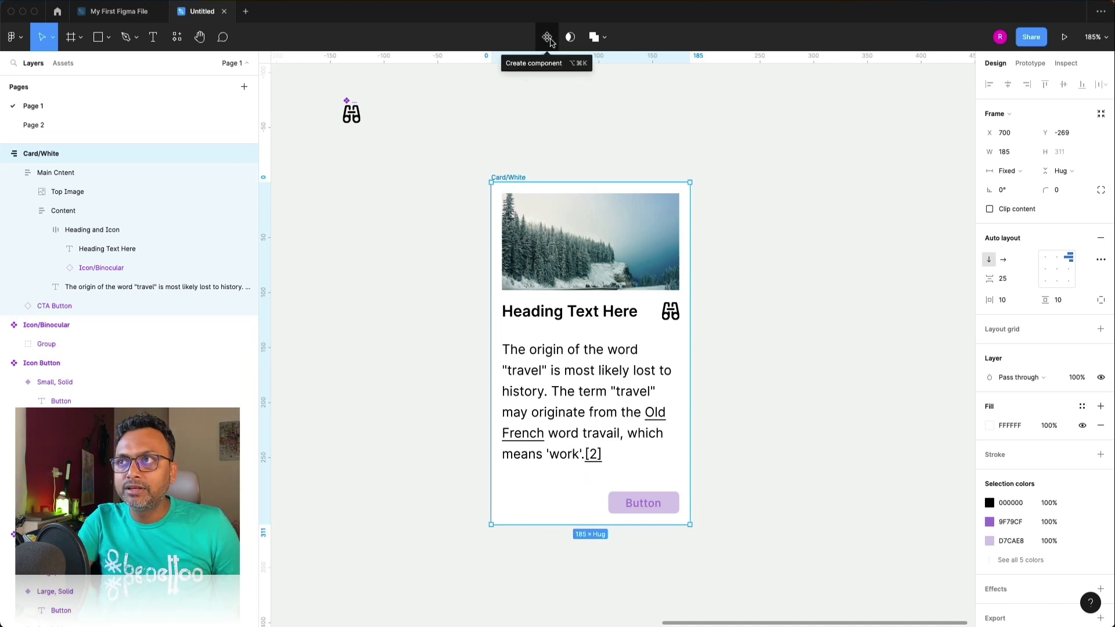
{"action": "left_click", "coordinate": [549, 39]}
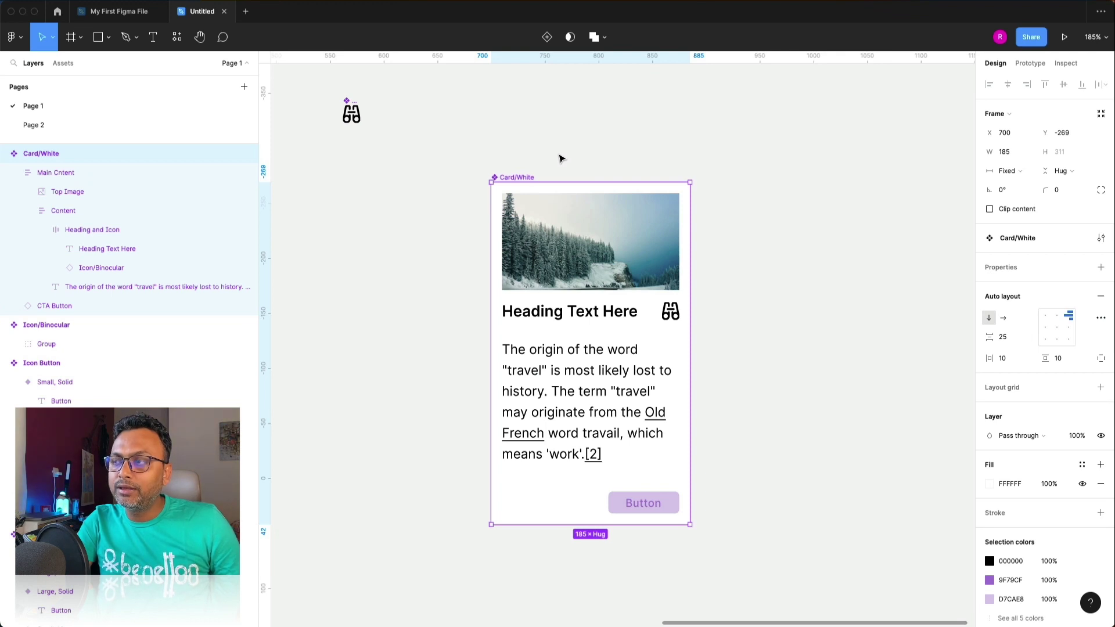
{"action": "key", "text": "ctrl+d"}
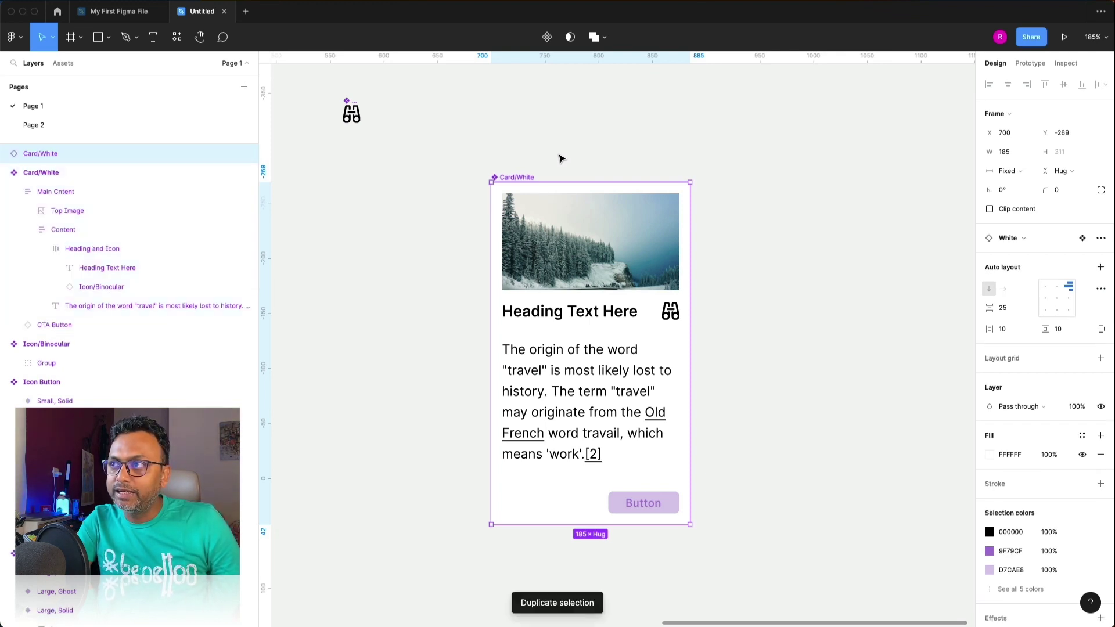
{"action": "left_click_drag", "start_coordinate": [504, 175], "coordinate": [727, 197]}
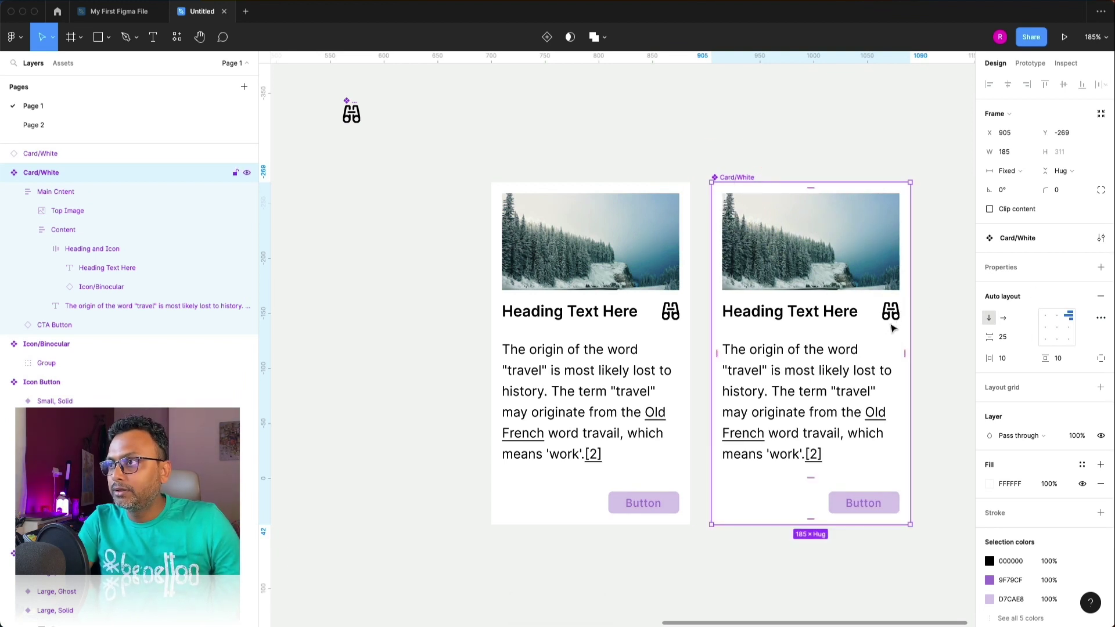
{"action": "key", "text": "ctrl+r"}
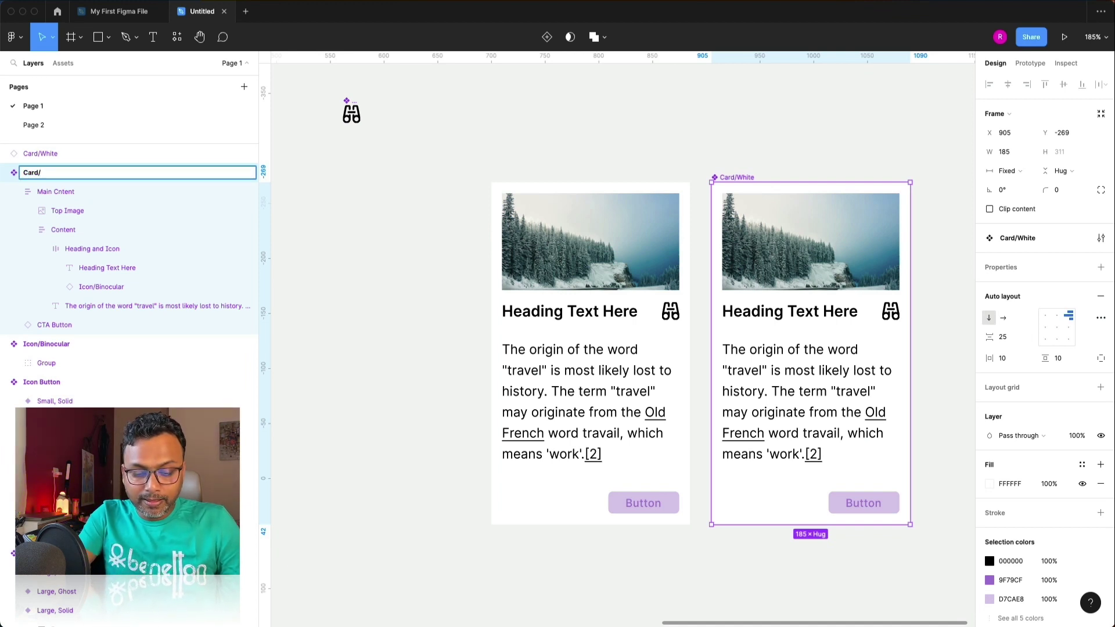
{"action": "type", "text": "Card/Green"}
{"action": "key", "text": "Return"}
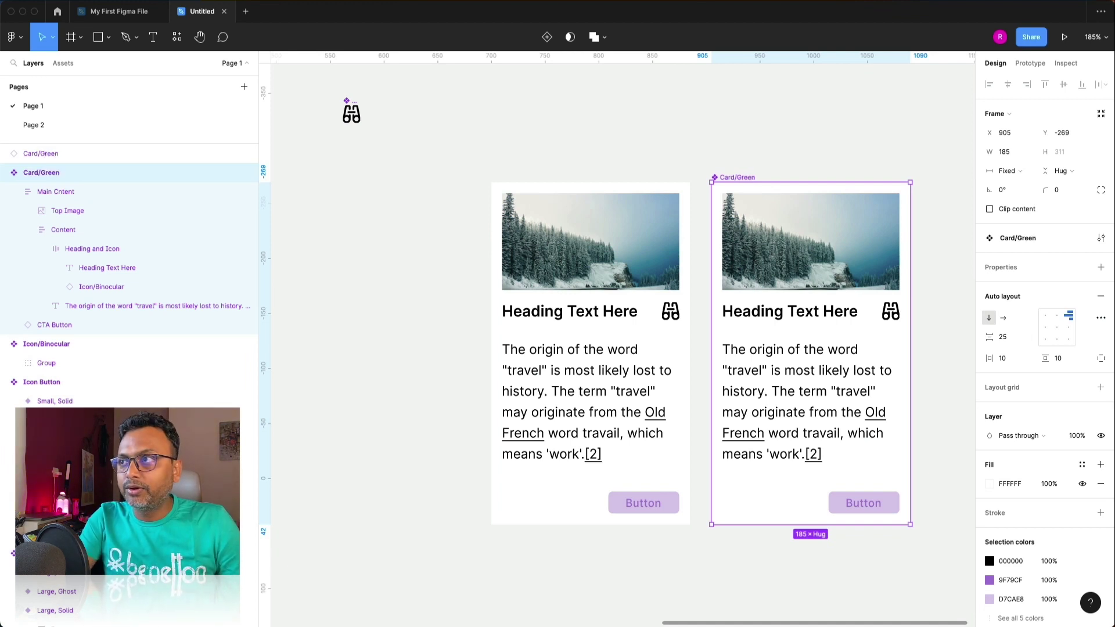
{"action": "left_click", "coordinate": [989, 483]}
{"action": "left_click", "coordinate": [863, 347]}
{"action": "left_click_drag", "start_coordinate": [862, 347], "coordinate": [836, 329]}
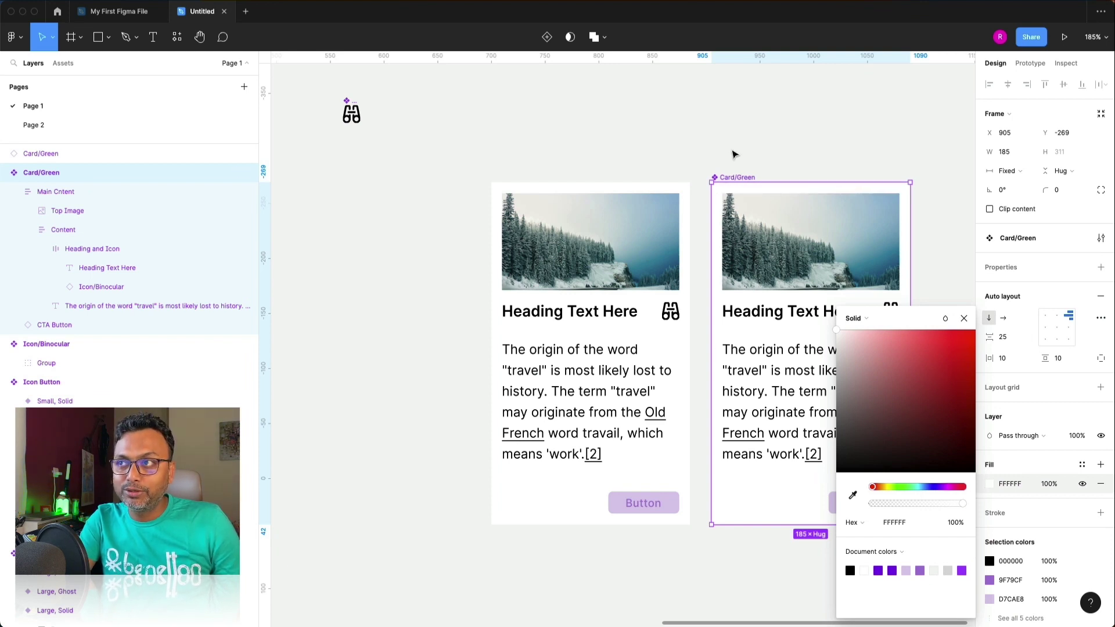
Move the right card to the left side and rename its layer Card/White.
{"action": "left_click", "coordinate": [79, 157]}
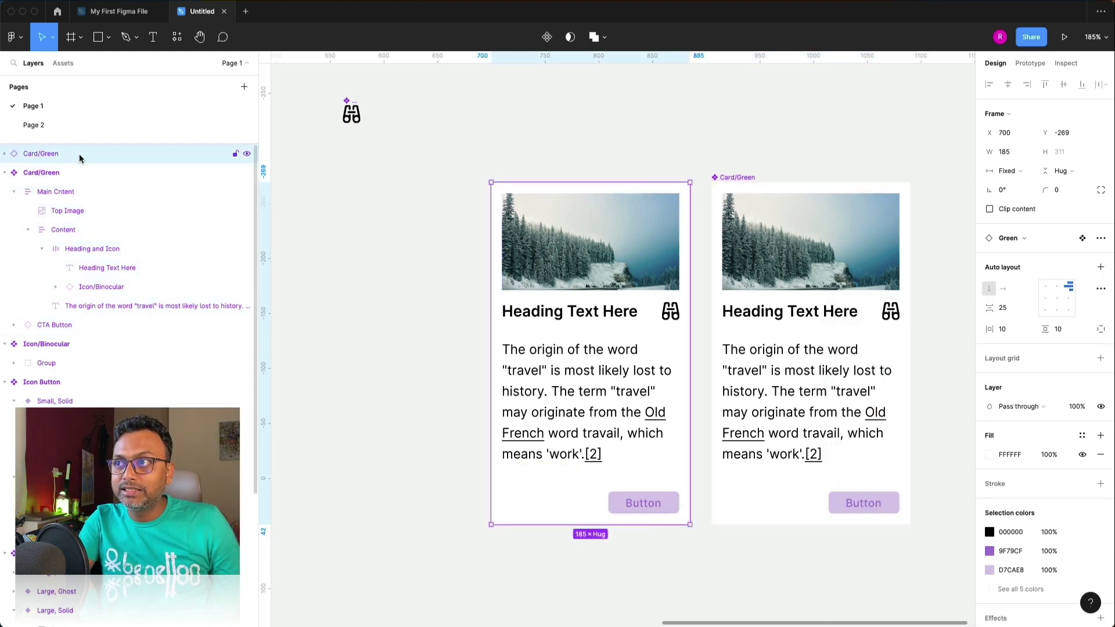
{"action": "left_click", "coordinate": [736, 180]}
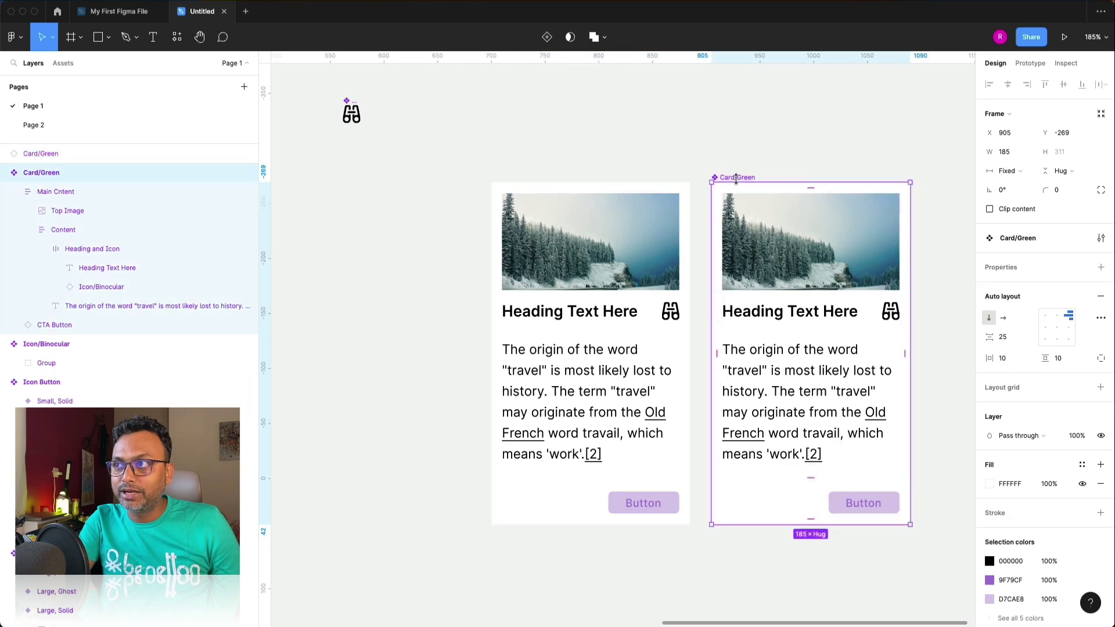
{"action": "left_click_drag", "start_coordinate": [746, 179], "coordinate": [341, 184]}
{"action": "double_click", "coordinate": [51, 173]}
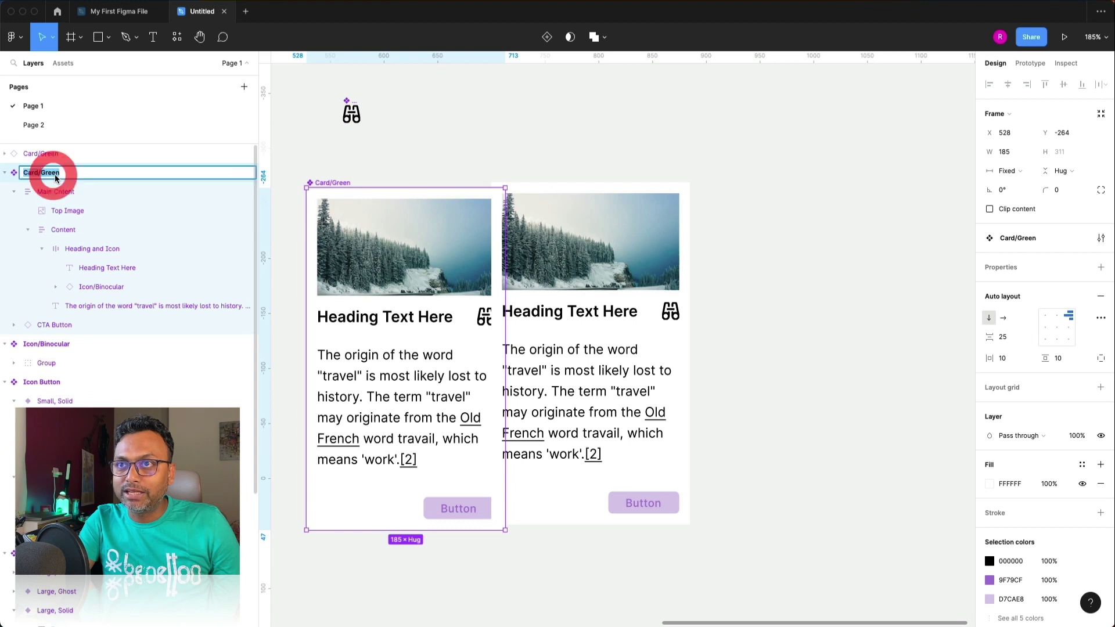
{"action": "type", "text": "White"}
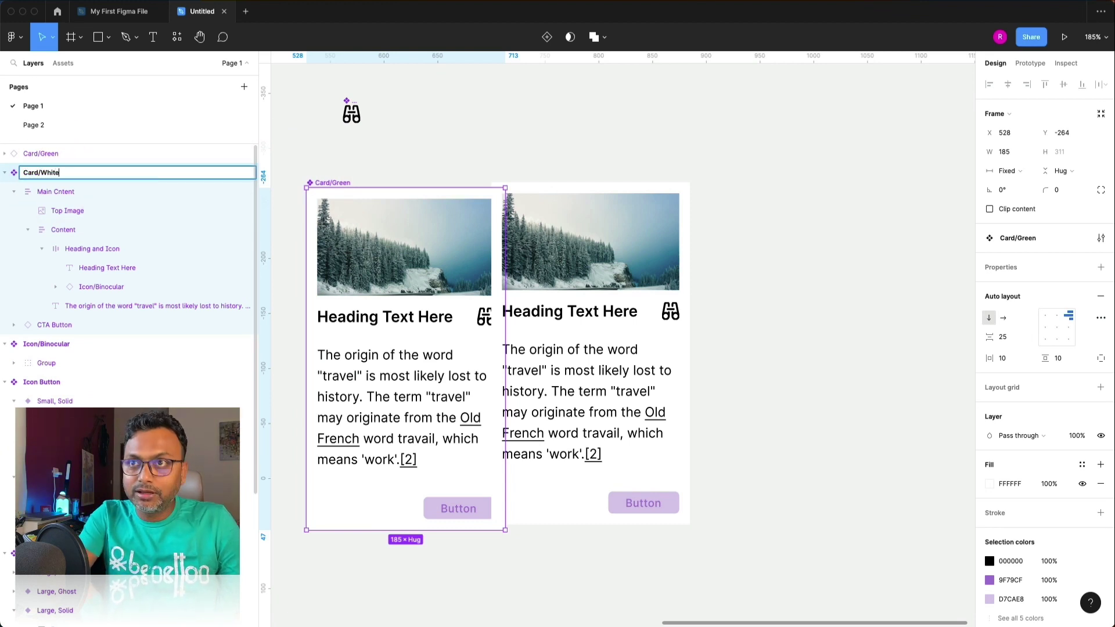
{"action": "key", "text": "Return"}
Place the other card beside it and rename that layer Card/Green.
{"action": "left_click", "coordinate": [549, 215]}
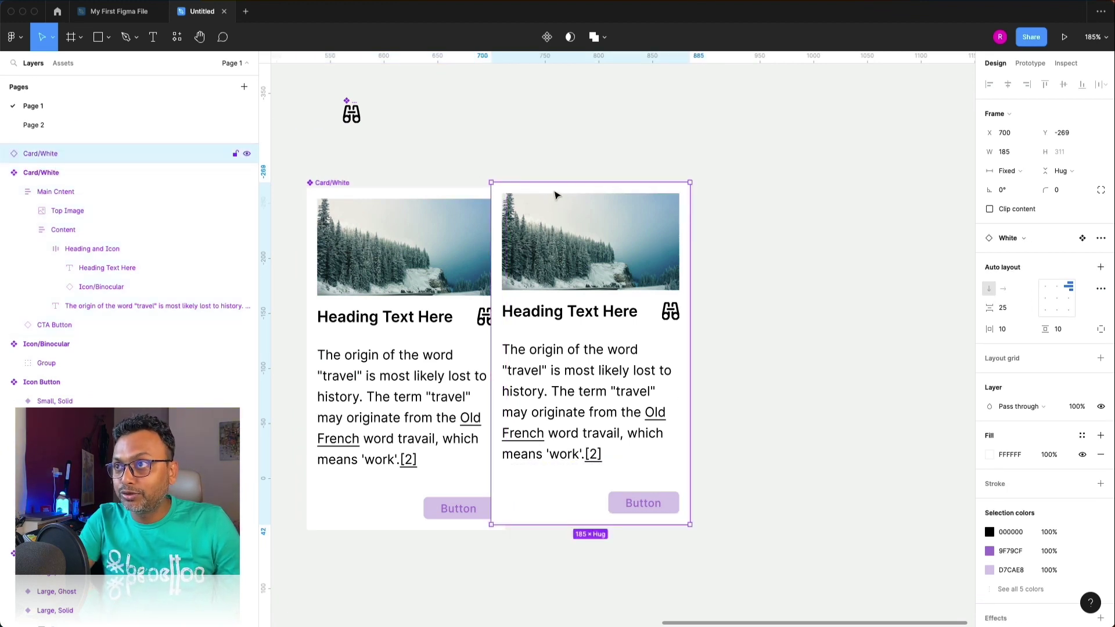
{"action": "left_click_drag", "start_coordinate": [555, 194], "coordinate": [604, 188]}
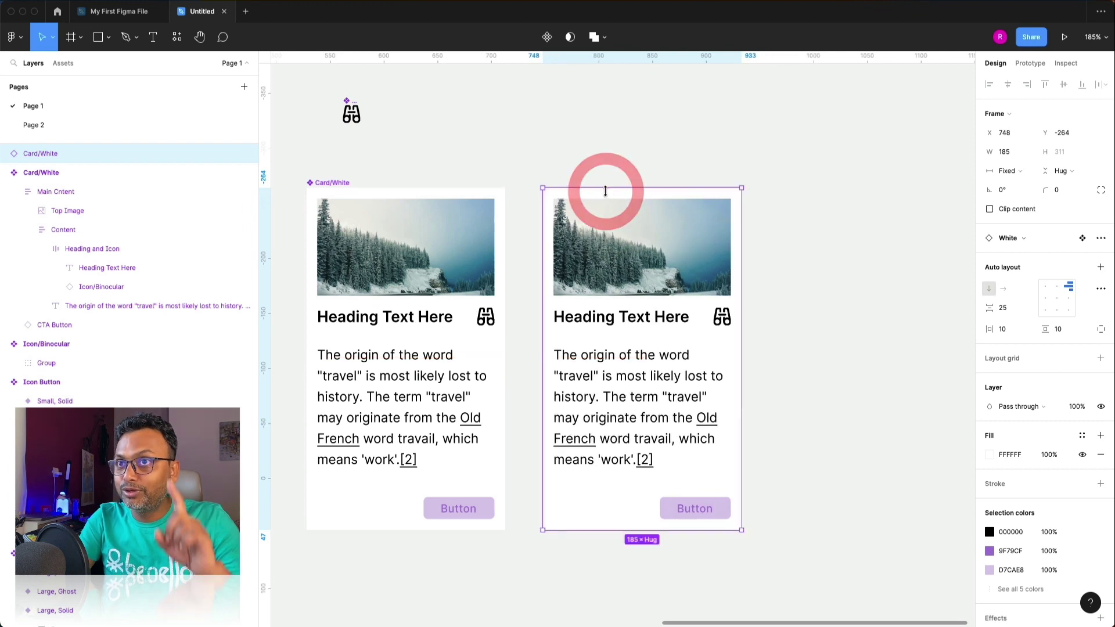
{"action": "double_click", "coordinate": [73, 156]}
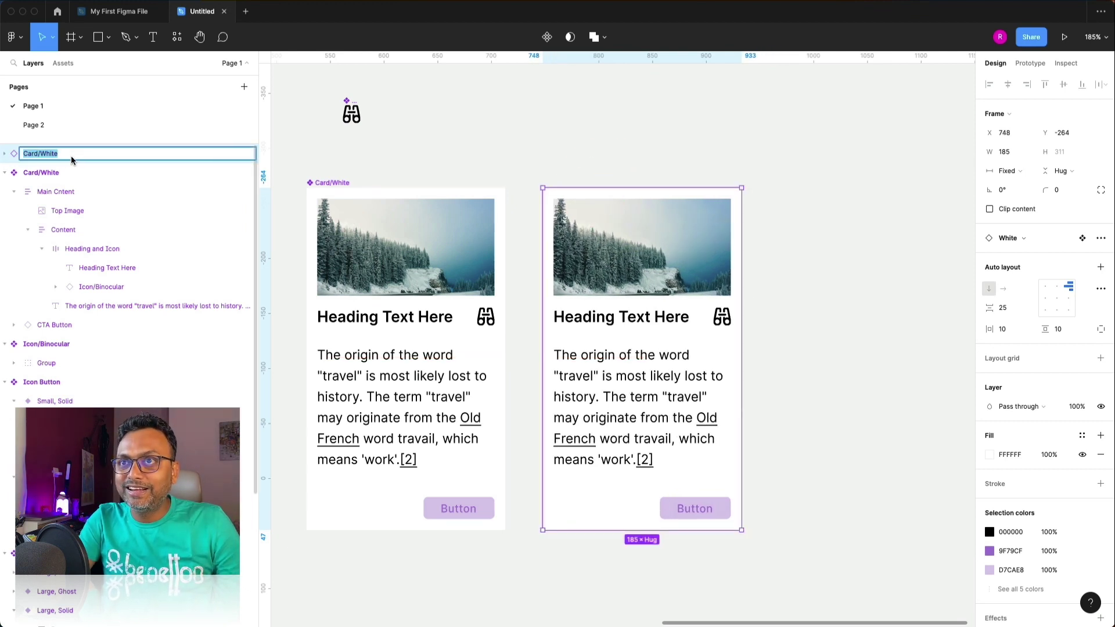
{"action": "type", "text": "Green"}
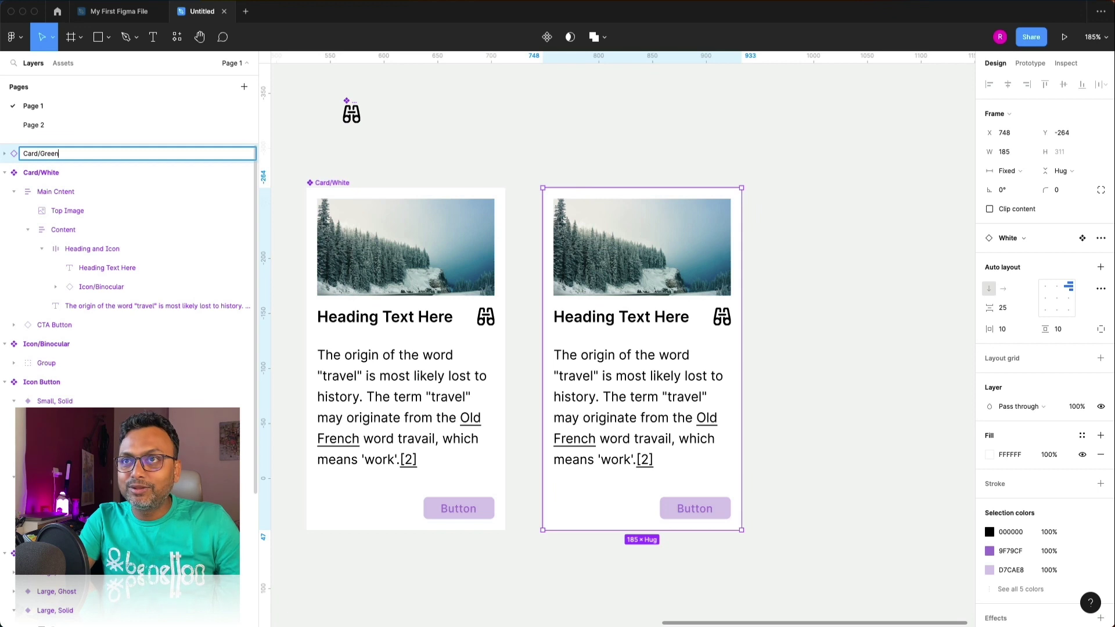
{"action": "key", "text": "Return"}
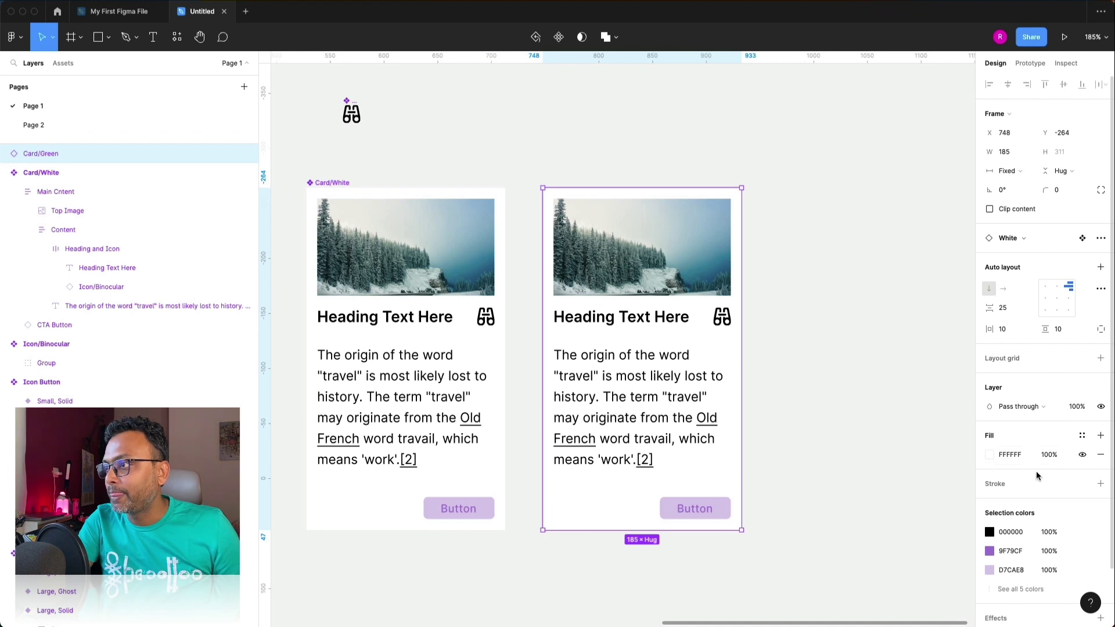
Change Card/Green's fill from white to light green D5FCC2.
{"action": "left_click", "coordinate": [990, 455]}
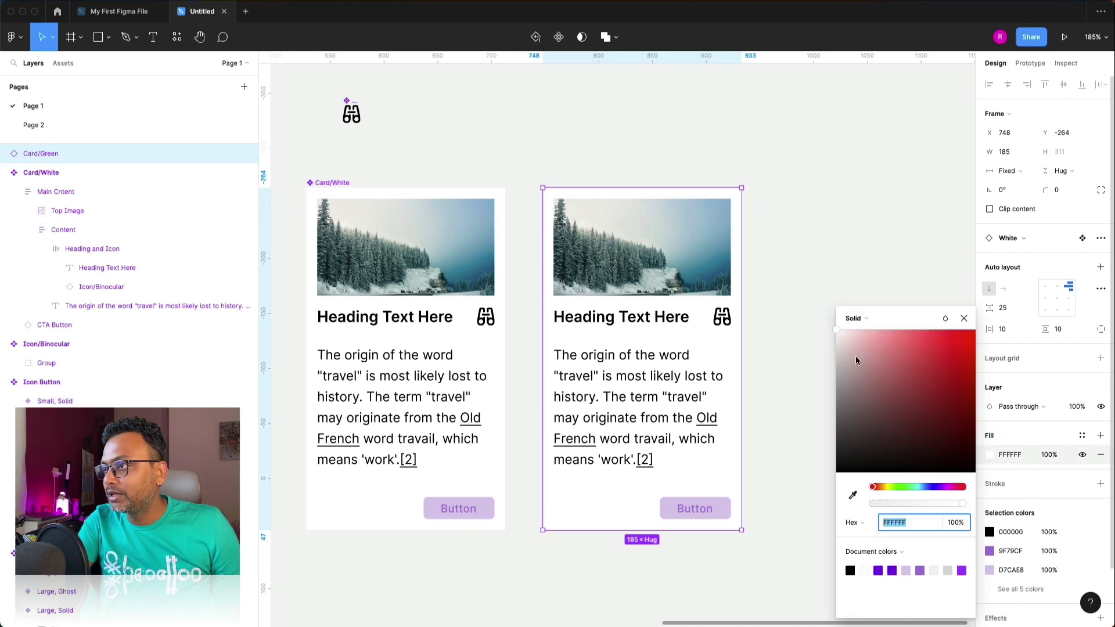
{"action": "left_click", "coordinate": [889, 486]}
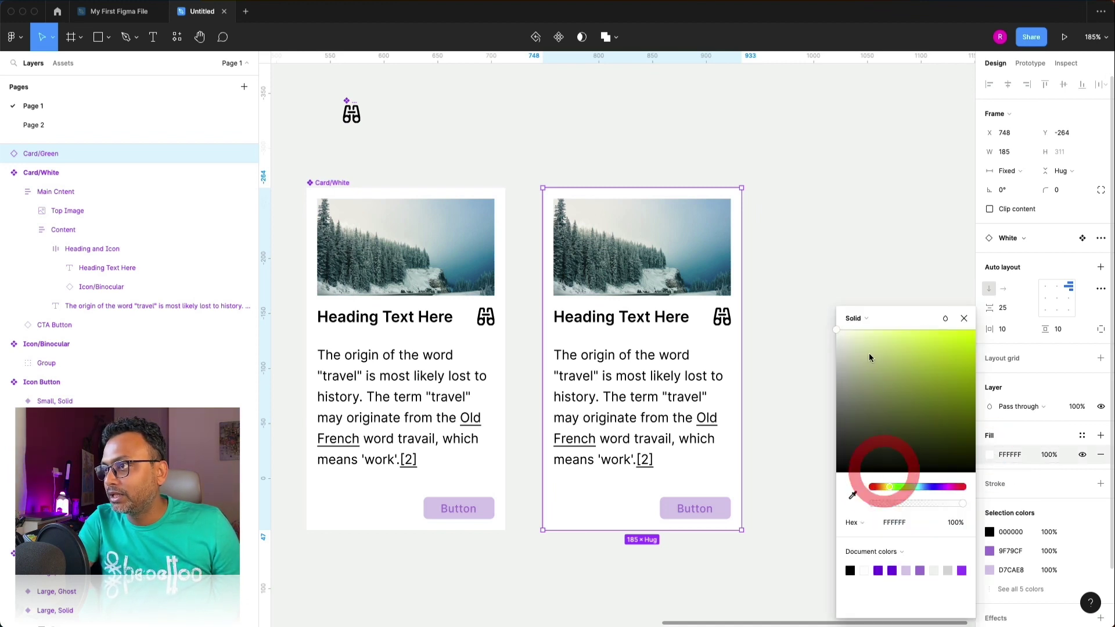
{"action": "left_click", "coordinate": [853, 329]}
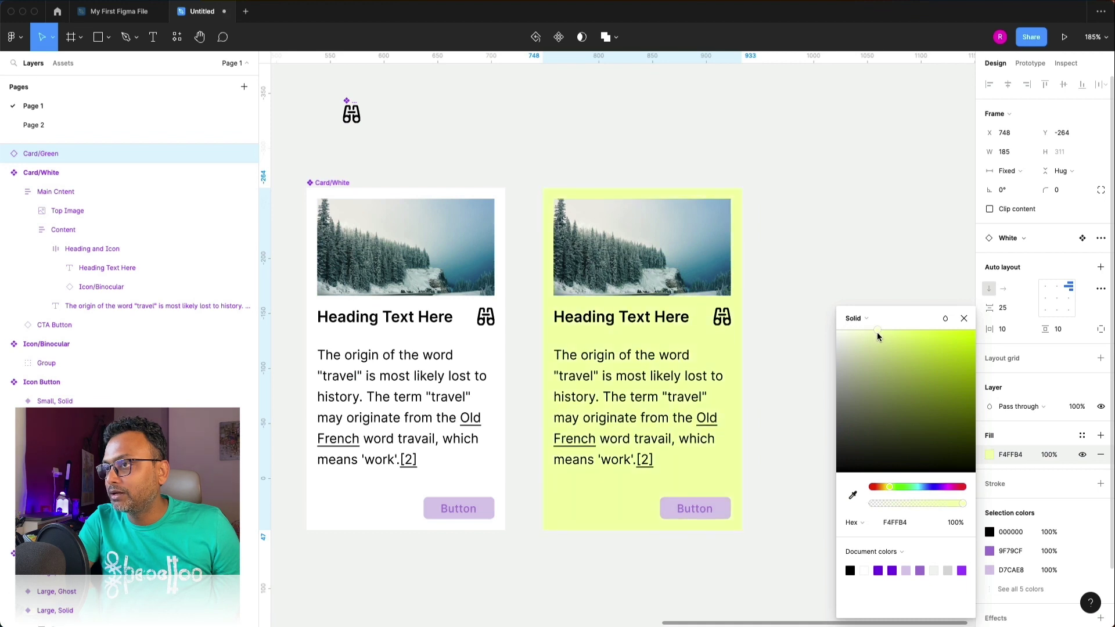
{"action": "left_click", "coordinate": [879, 332]}
{"action": "left_click_drag", "start_coordinate": [890, 487], "coordinate": [897, 486]}
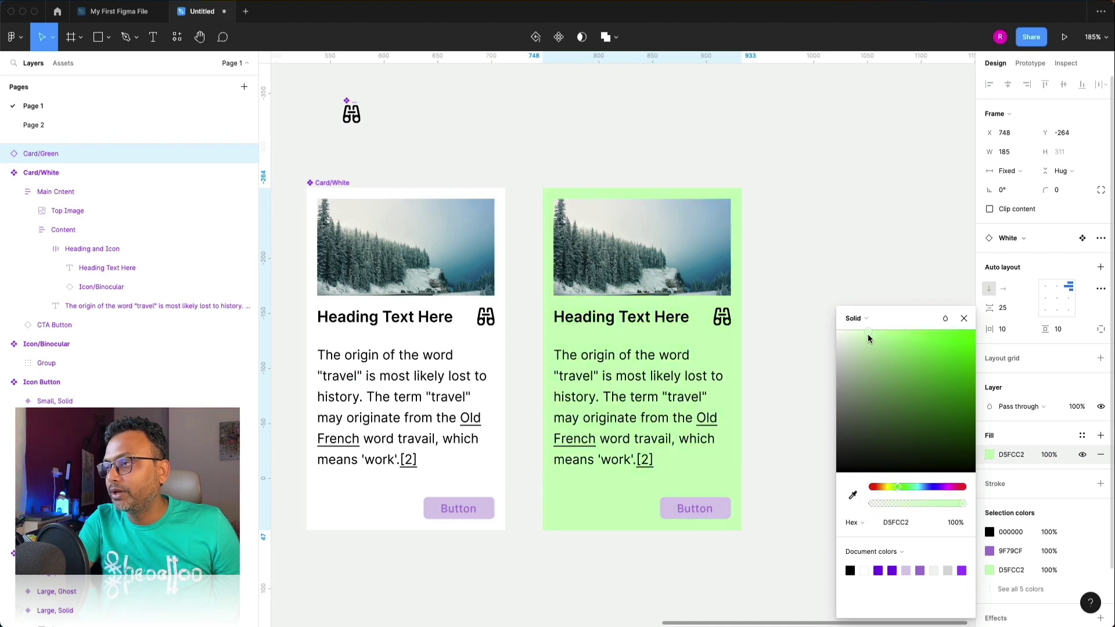
{"action": "left_click", "coordinate": [846, 274]}
{"action": "left_click", "coordinate": [627, 360]}
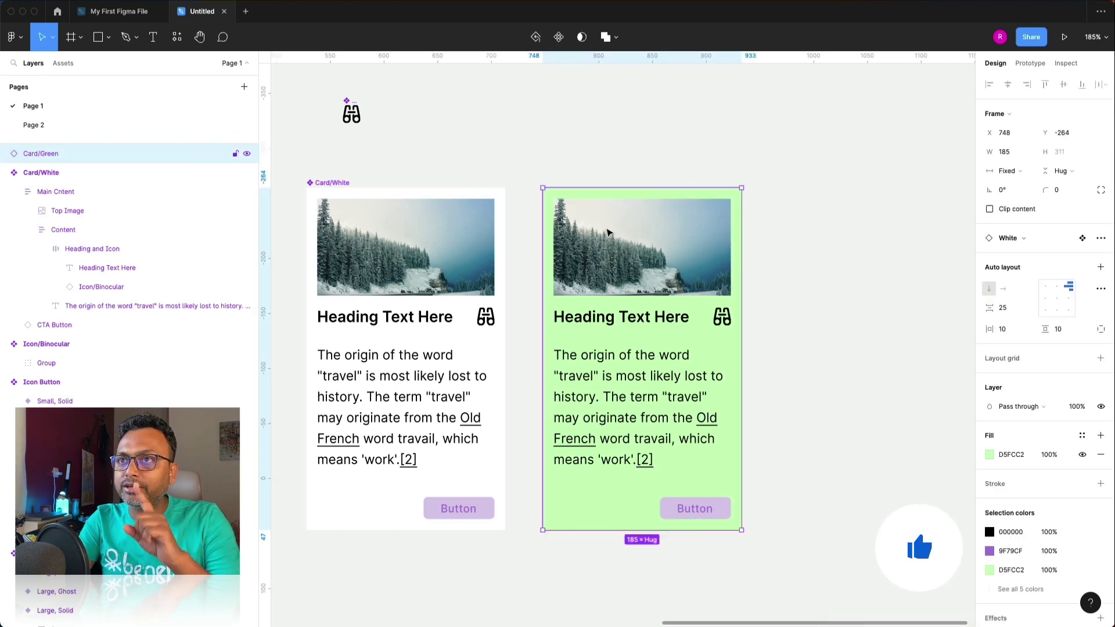
{"action": "left_click", "coordinate": [689, 516]}
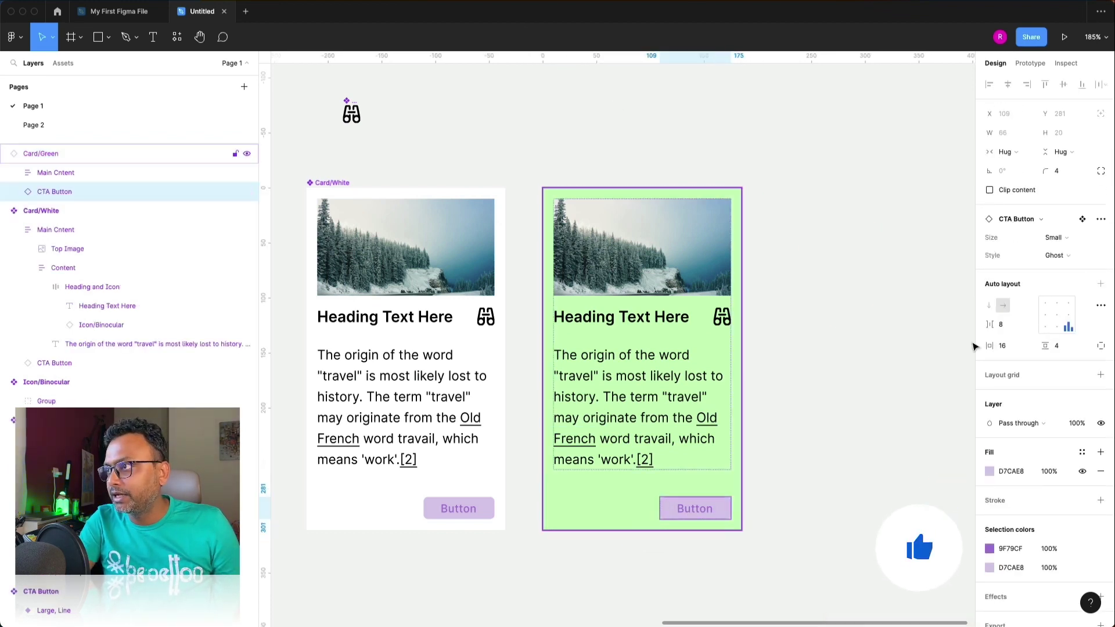
Switch the CTA Button Style from Ghost to Solid on both Card/Green and Card/White.
{"action": "left_click", "coordinate": [1057, 256]}
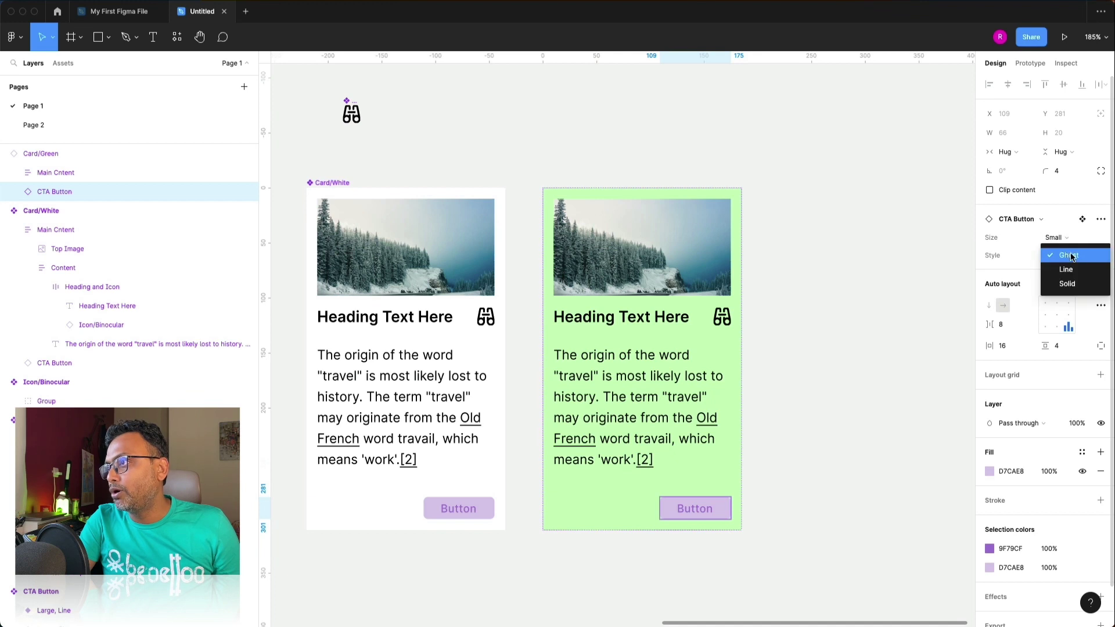
{"action": "left_click", "coordinate": [1063, 284]}
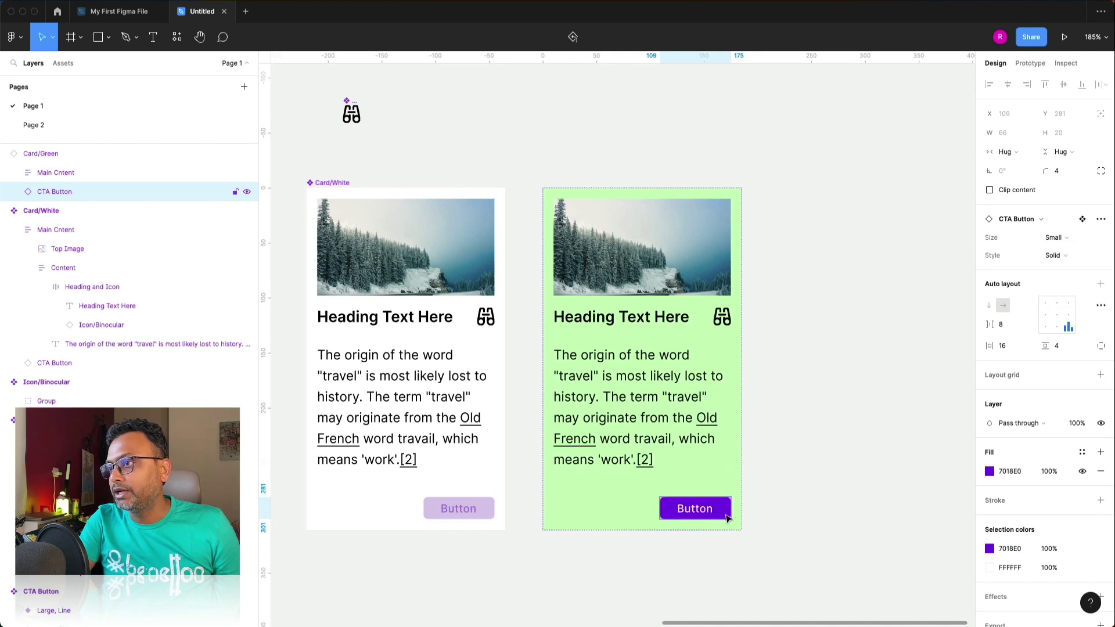
{"action": "left_click", "coordinate": [489, 510]}
{"action": "left_click", "coordinate": [489, 511]}
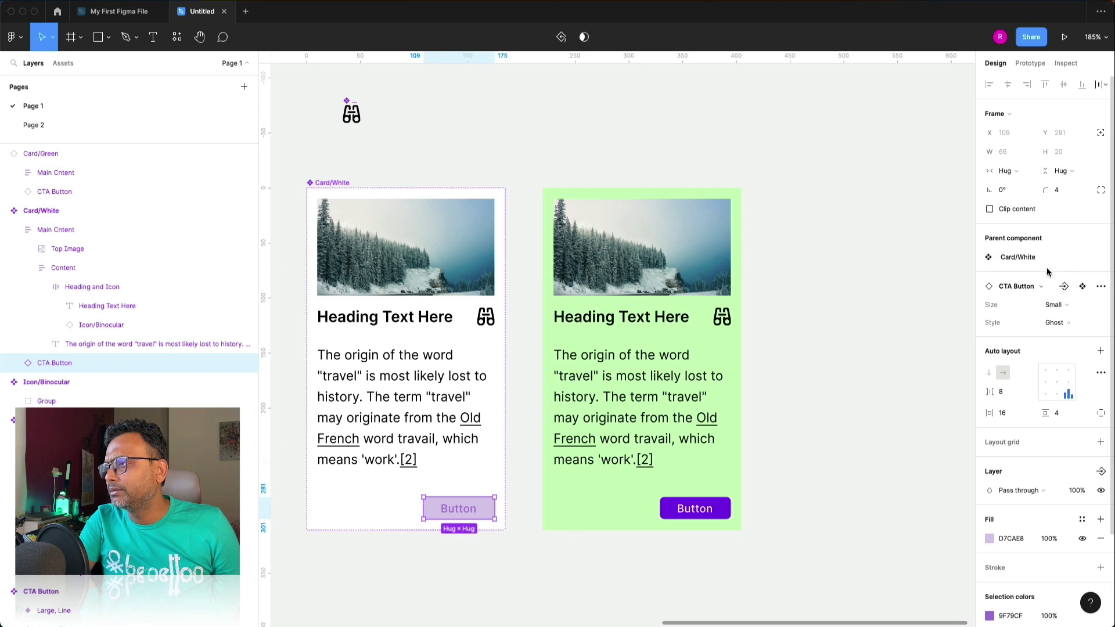
{"action": "left_click", "coordinate": [884, 346]}
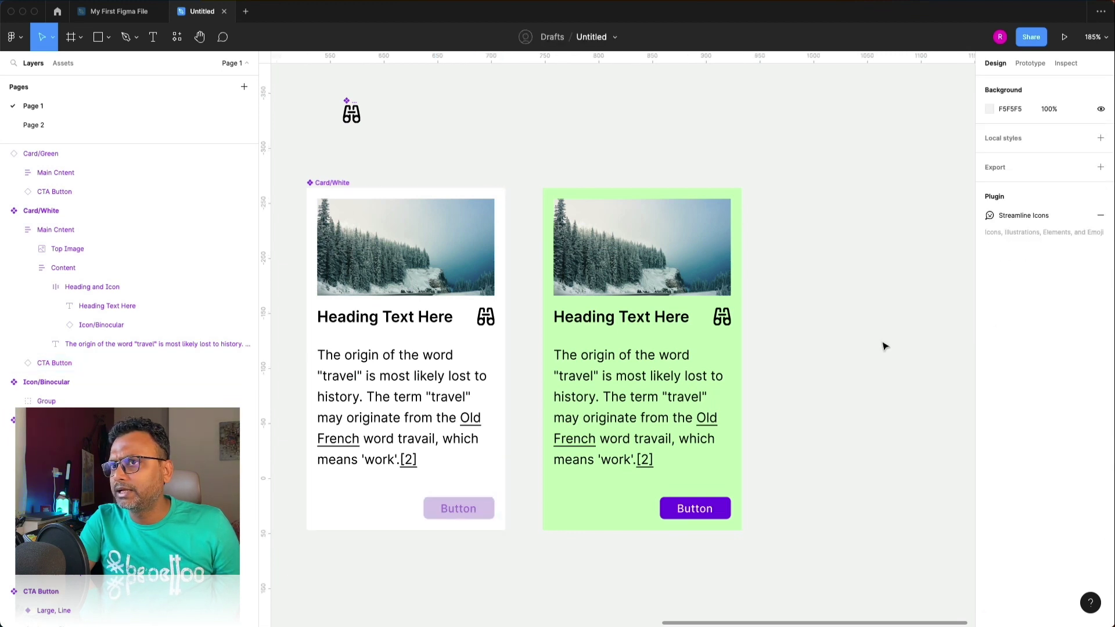
{"action": "left_click", "coordinate": [444, 509]}
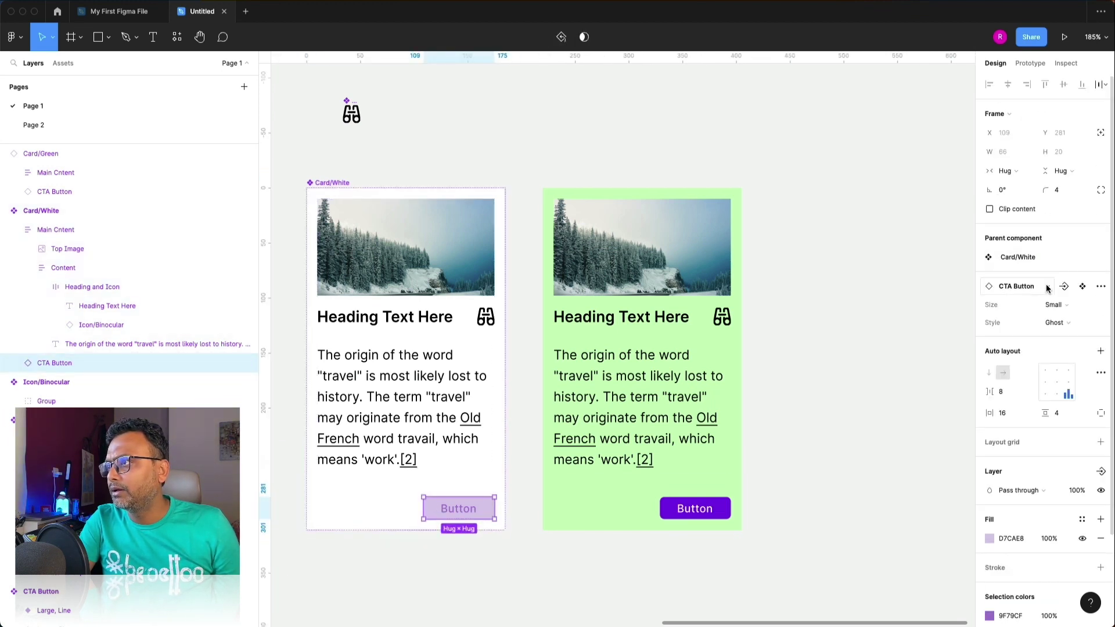
{"action": "left_click", "coordinate": [1069, 327]}
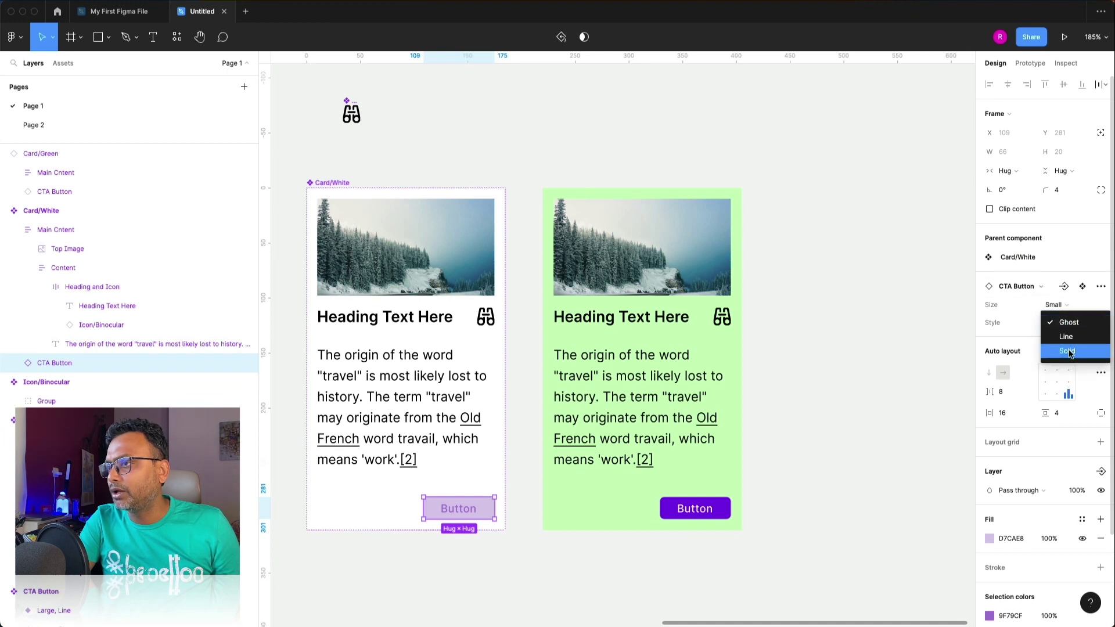
{"action": "left_click", "coordinate": [1067, 350]}
{"action": "left_click", "coordinate": [815, 398]}
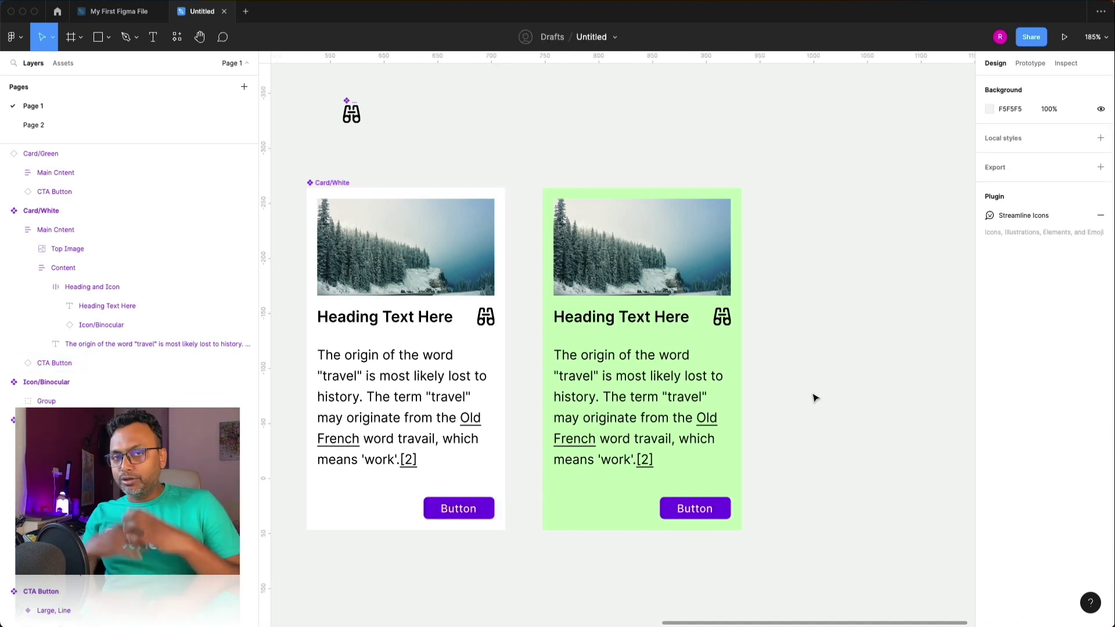
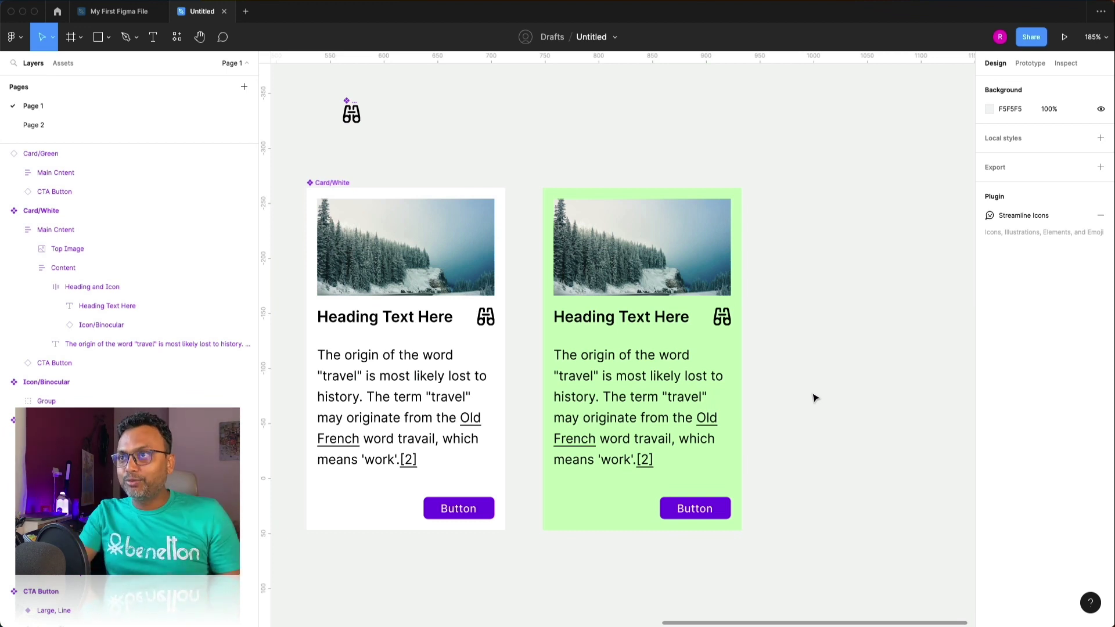
Select the white and green cards together and wrap them into one new component, Component 1.
{"action": "left_click", "coordinate": [335, 183]}
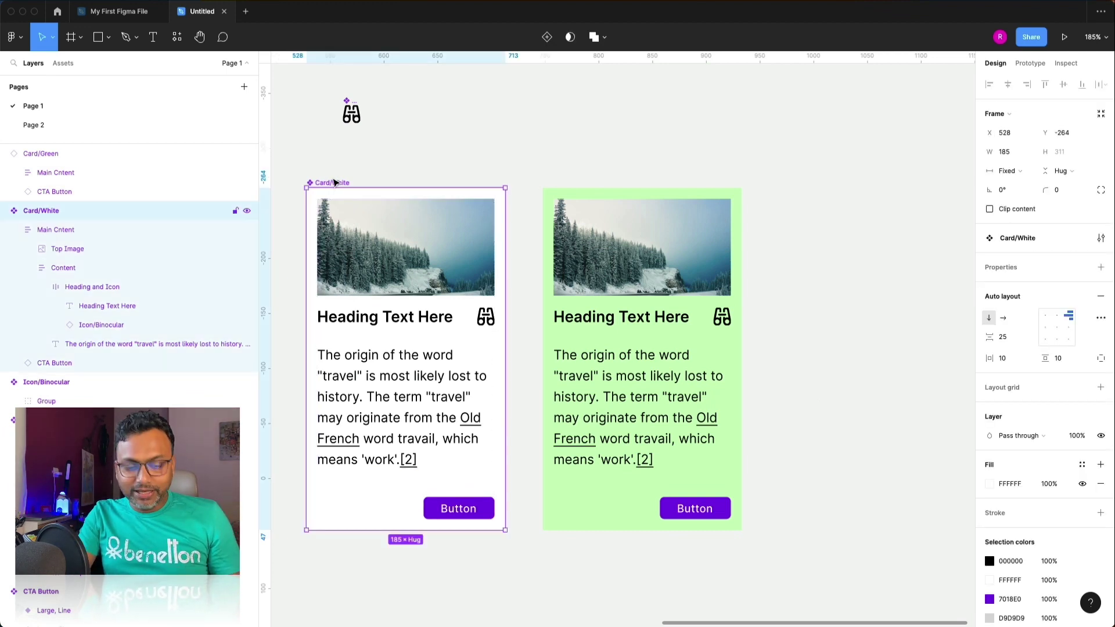
{"action": "left_click", "coordinate": [564, 189], "text": "shift"}
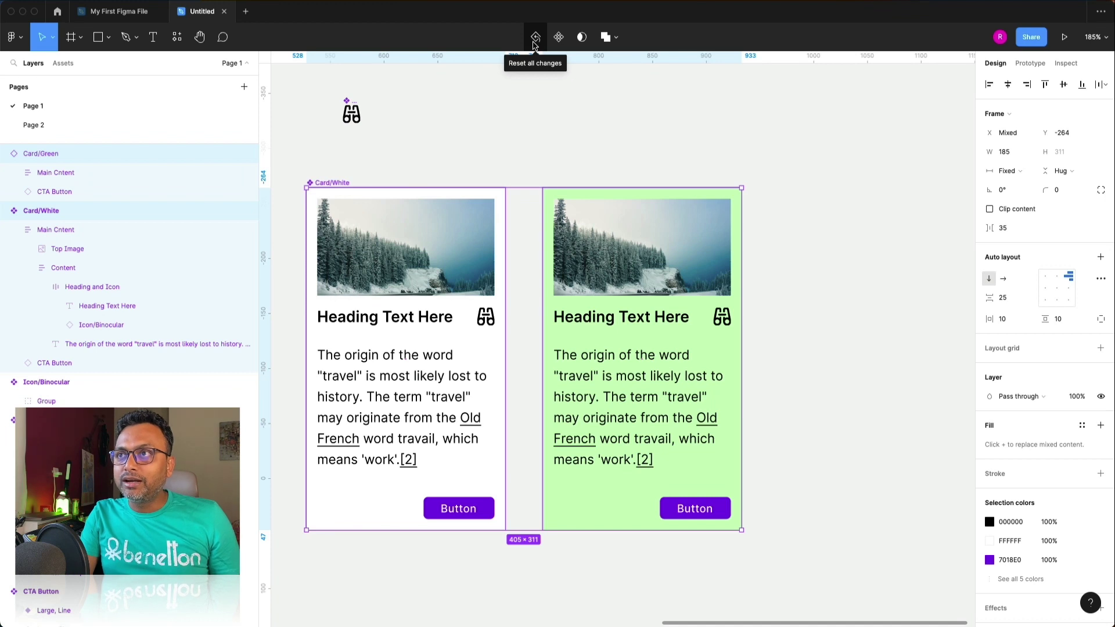
{"action": "left_click", "coordinate": [550, 125]}
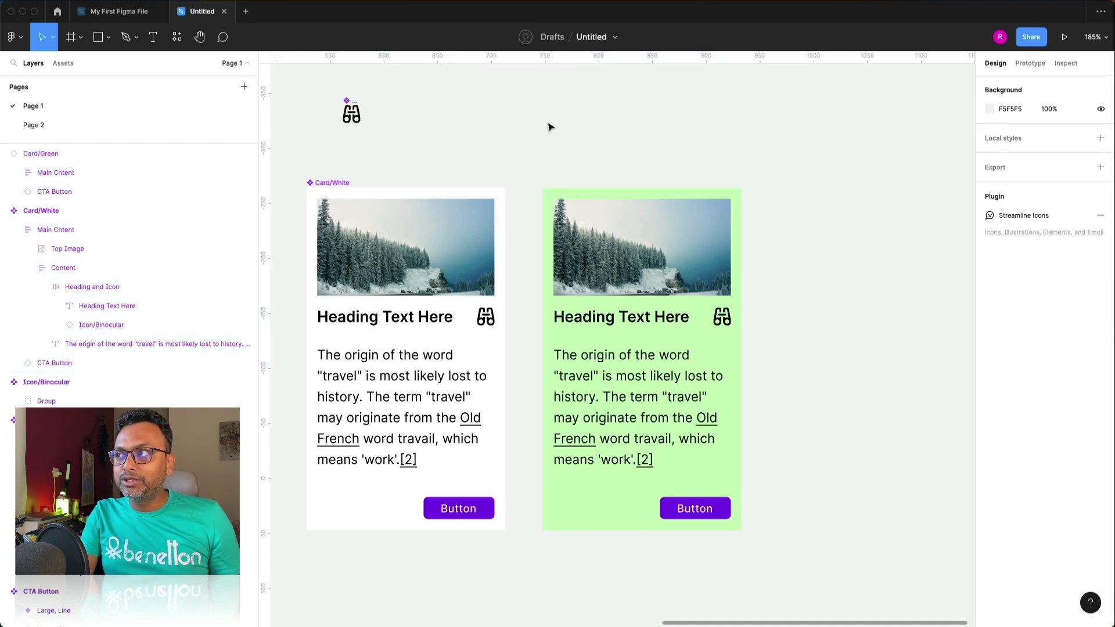
{"action": "left_click", "coordinate": [323, 186]}
{"action": "left_click", "coordinate": [631, 211], "text": "shift"}
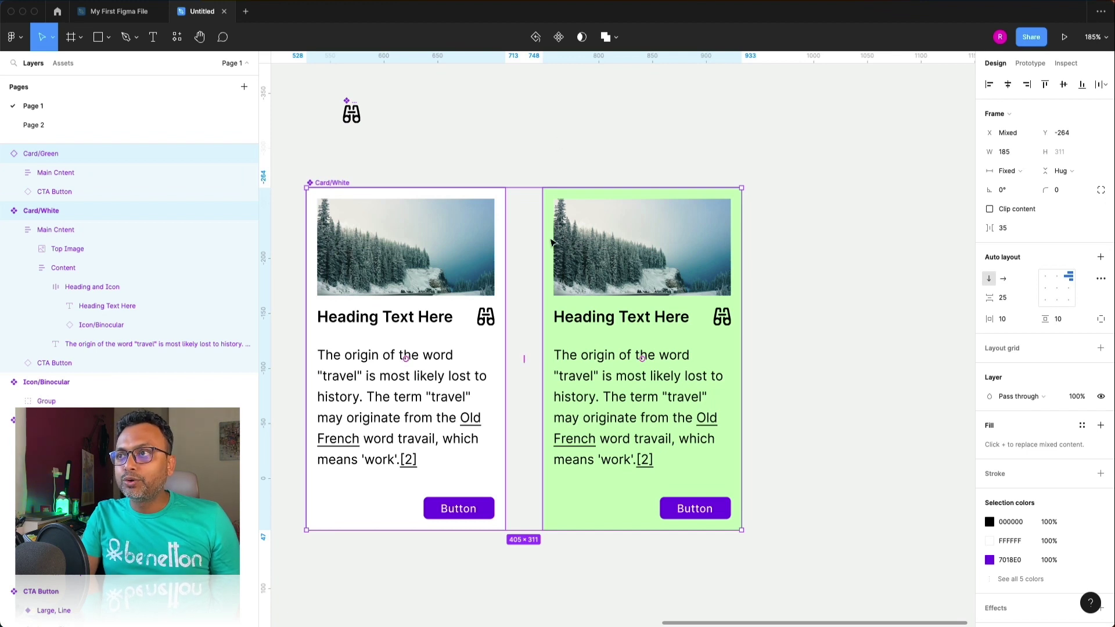
{"action": "right_click", "coordinate": [548, 244]}
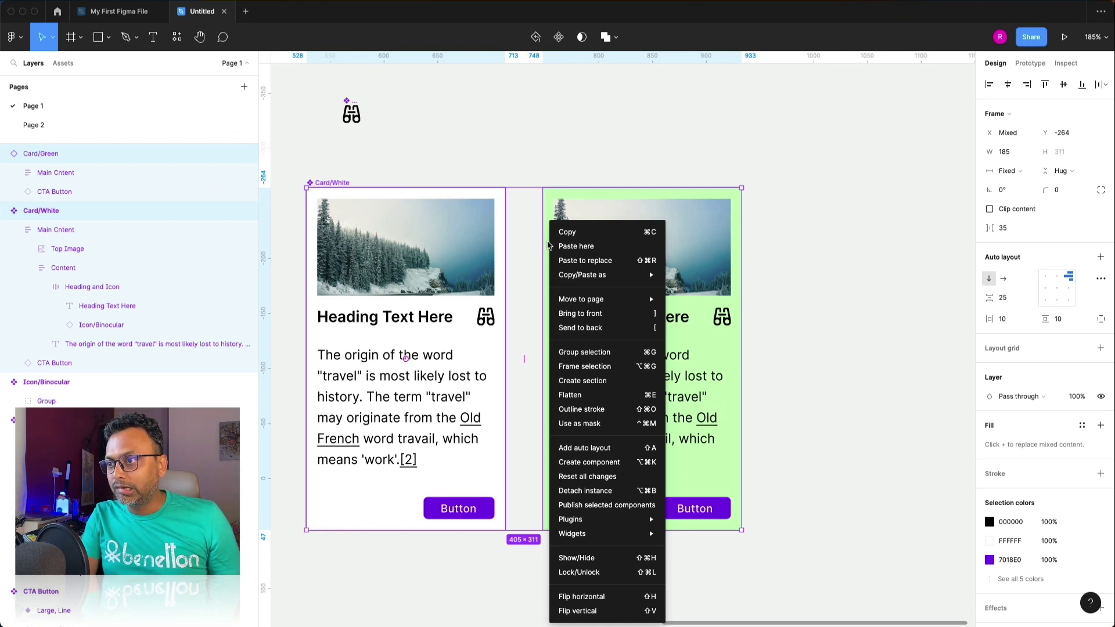
{"action": "left_click", "coordinate": [819, 309]}
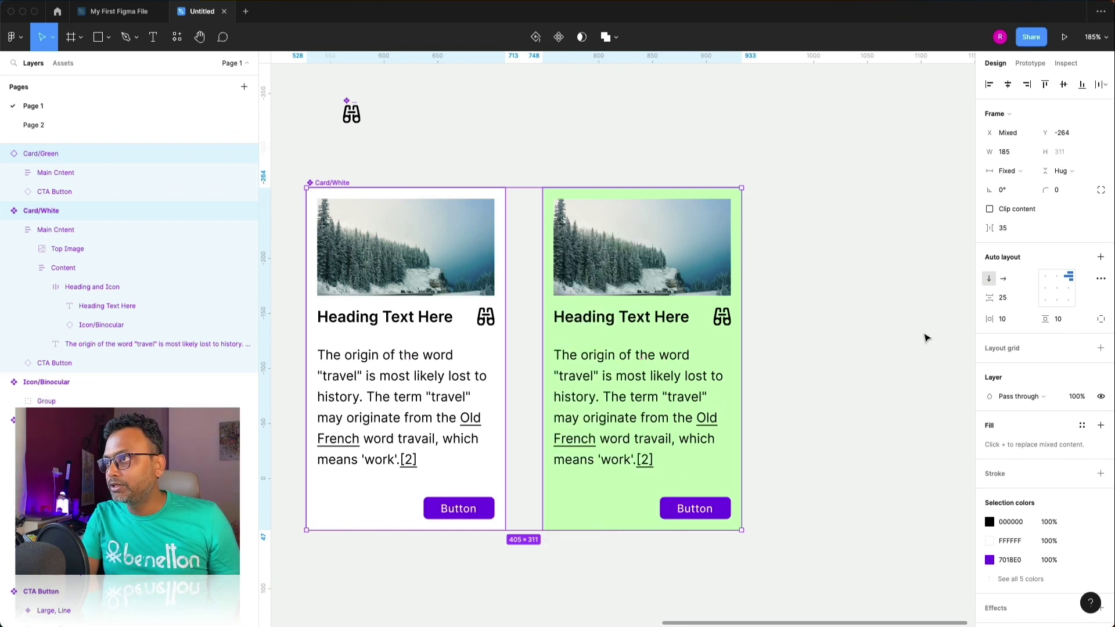
{"action": "left_click", "coordinate": [858, 291]}
{"action": "left_click_drag", "start_coordinate": [280, 155], "coordinate": [804, 566]}
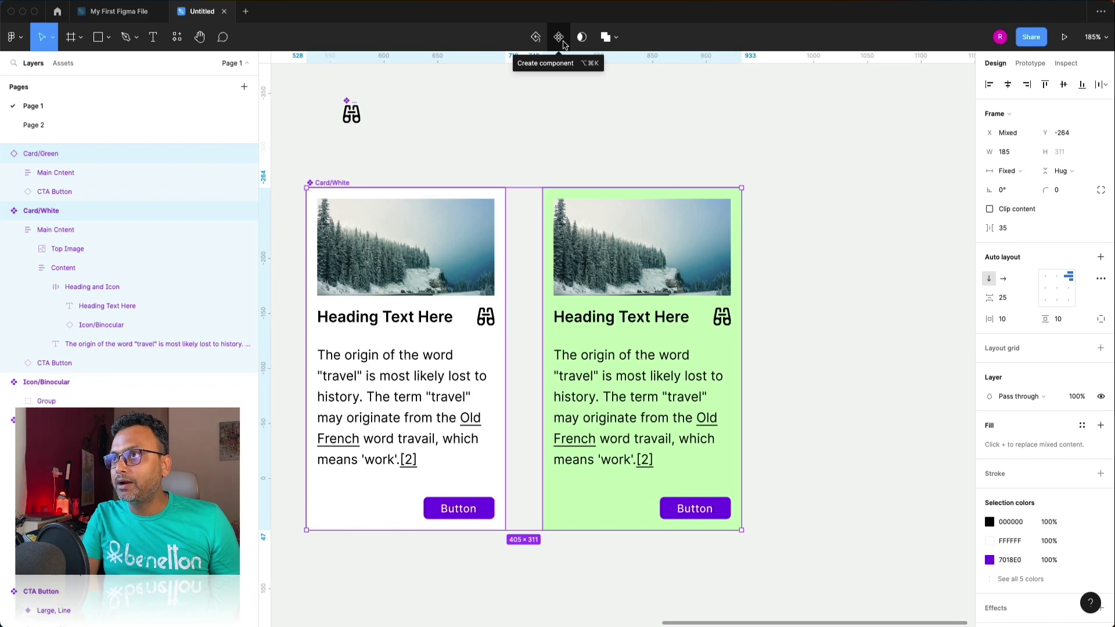
{"action": "left_click", "coordinate": [559, 38]}
Undo the Component 1 creation.
{"action": "scroll", "coordinate": [625, 169], "scroll_direction": "down", "scroll_amount": 5}
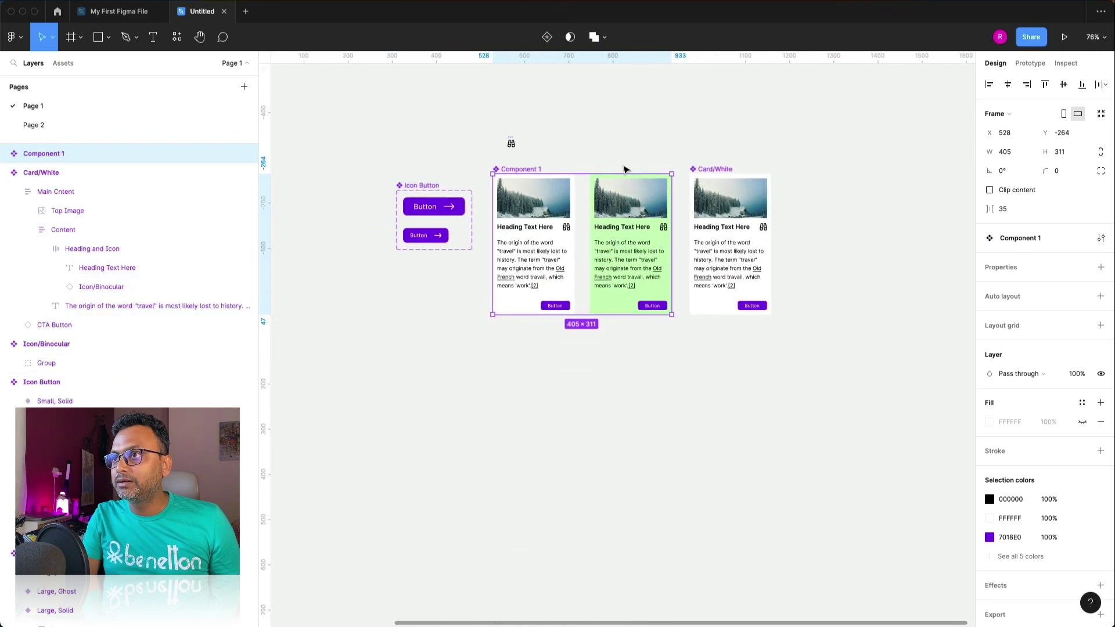
{"action": "key", "text": "super+z"}
{"action": "key", "text": "super+z"}
{"action": "key", "text": "super+z"}
{"action": "key", "text": "super+z"}
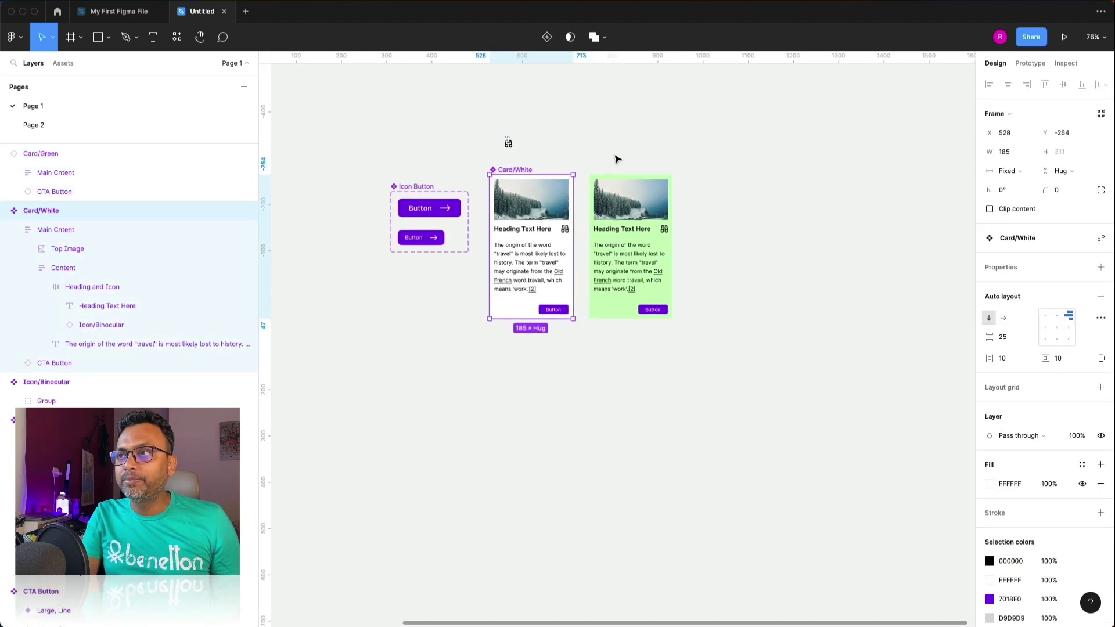
{"action": "scroll", "coordinate": [596, 192], "scroll_direction": "up", "scroll_amount": 5}
Delete the green card and move Card/White to X 690, Y -291.
{"action": "left_click", "coordinate": [581, 233]}
{"action": "key", "text": "Delete"}
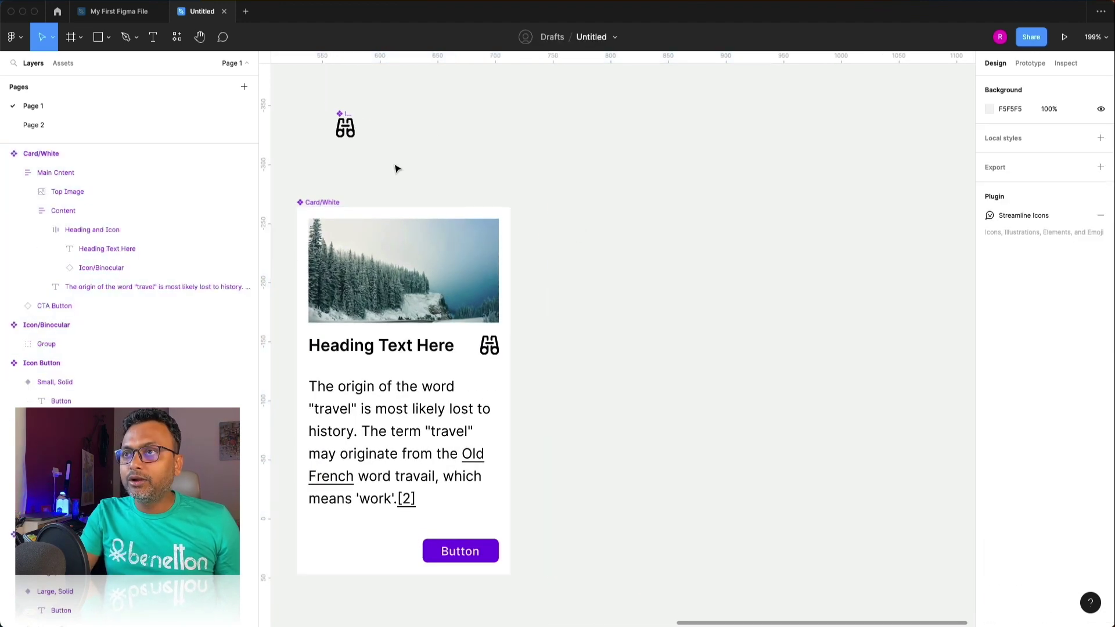
{"action": "left_click", "coordinate": [330, 203]}
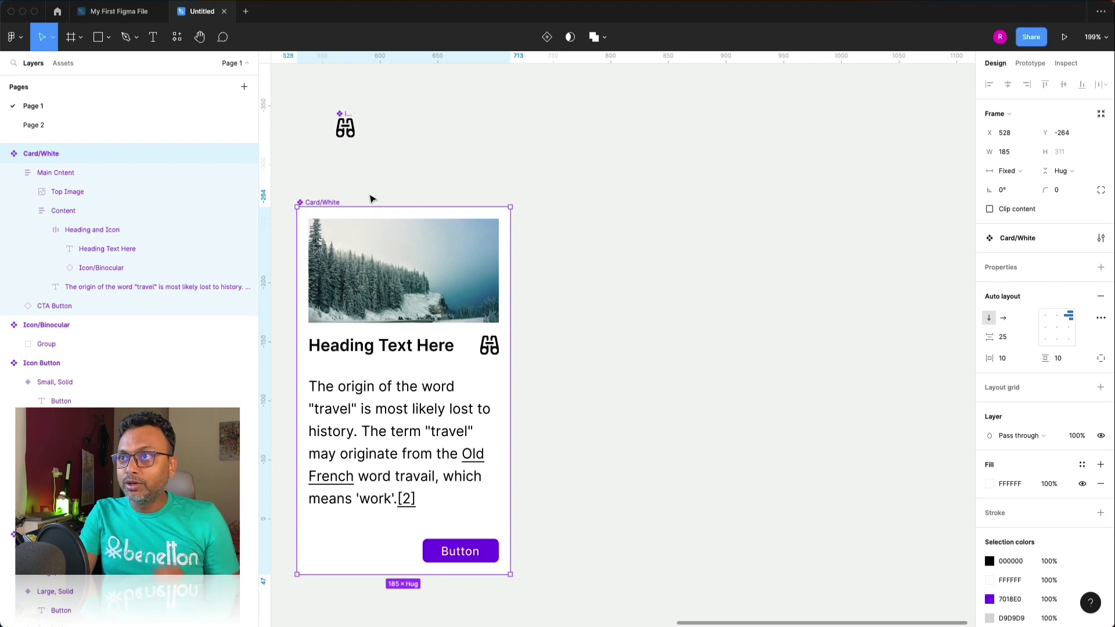
{"action": "left_click_drag", "start_coordinate": [321, 202], "coordinate": [509, 170]}
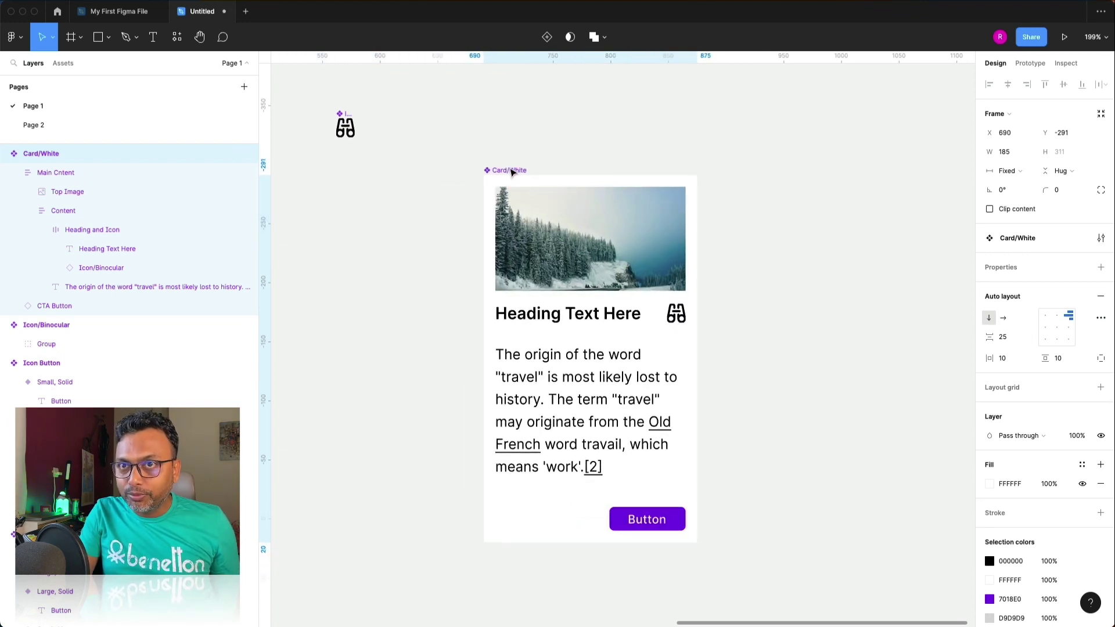
Add a second variant to the Card/White component.
{"action": "left_click", "coordinate": [543, 45]}
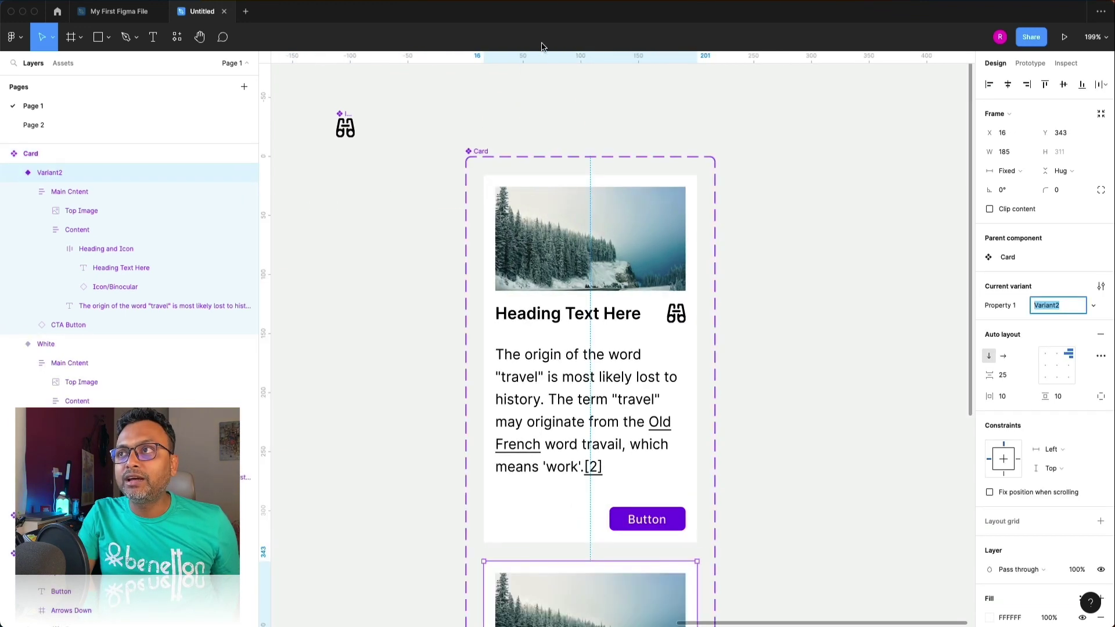
{"action": "scroll", "coordinate": [470, 249], "scroll_direction": "down", "scroll_amount": 5}
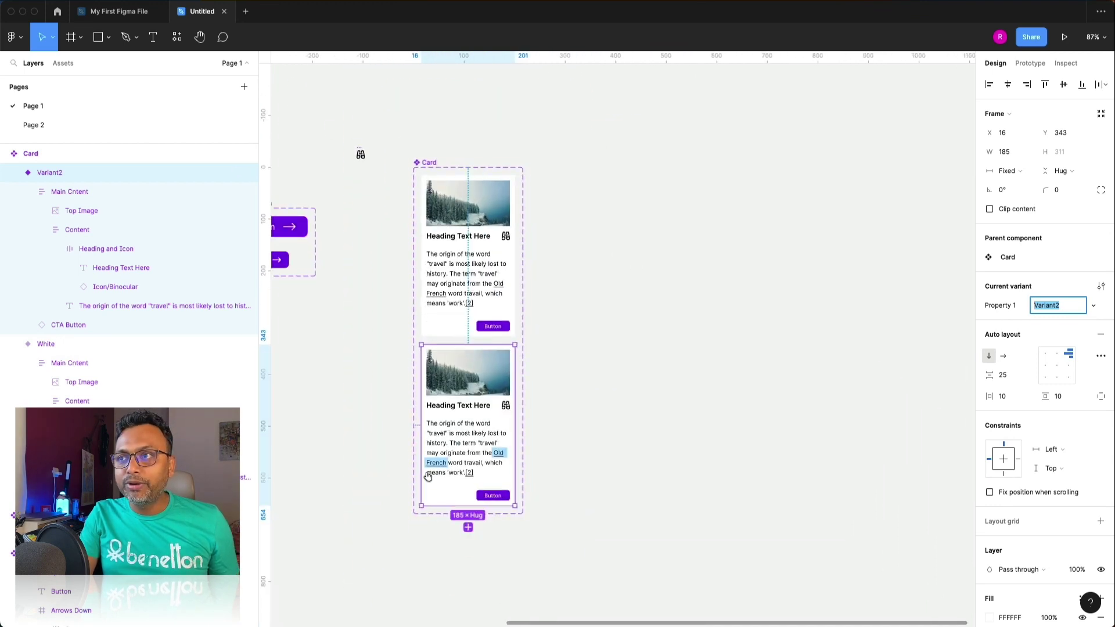
{"action": "scroll", "coordinate": [454, 388], "scroll_direction": "up", "scroll_amount": 5}
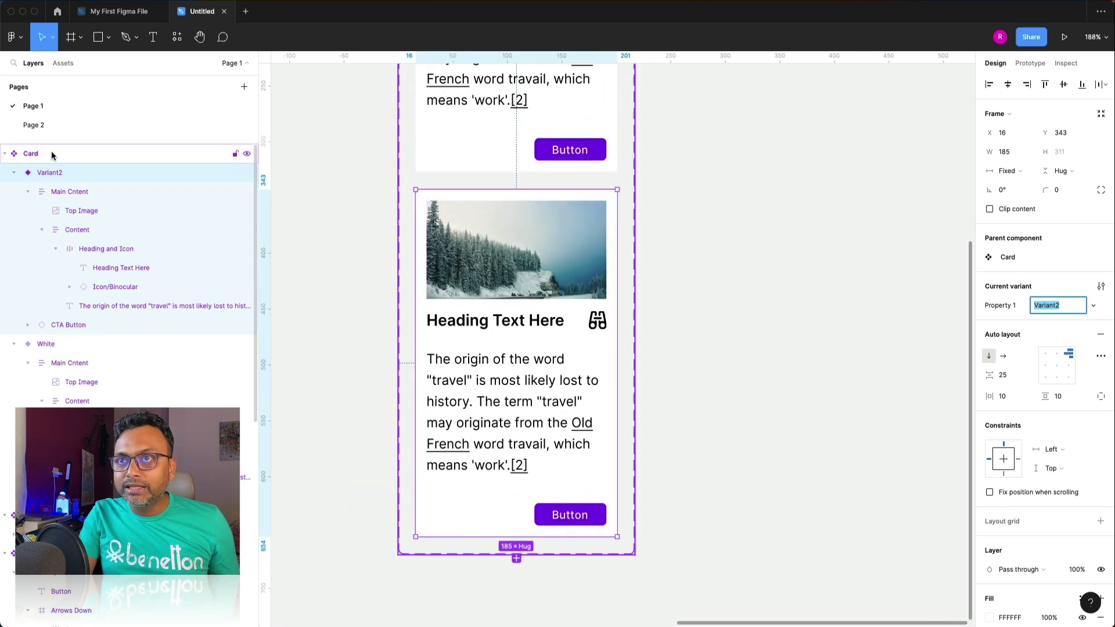
{"action": "left_click", "coordinate": [14, 173]}
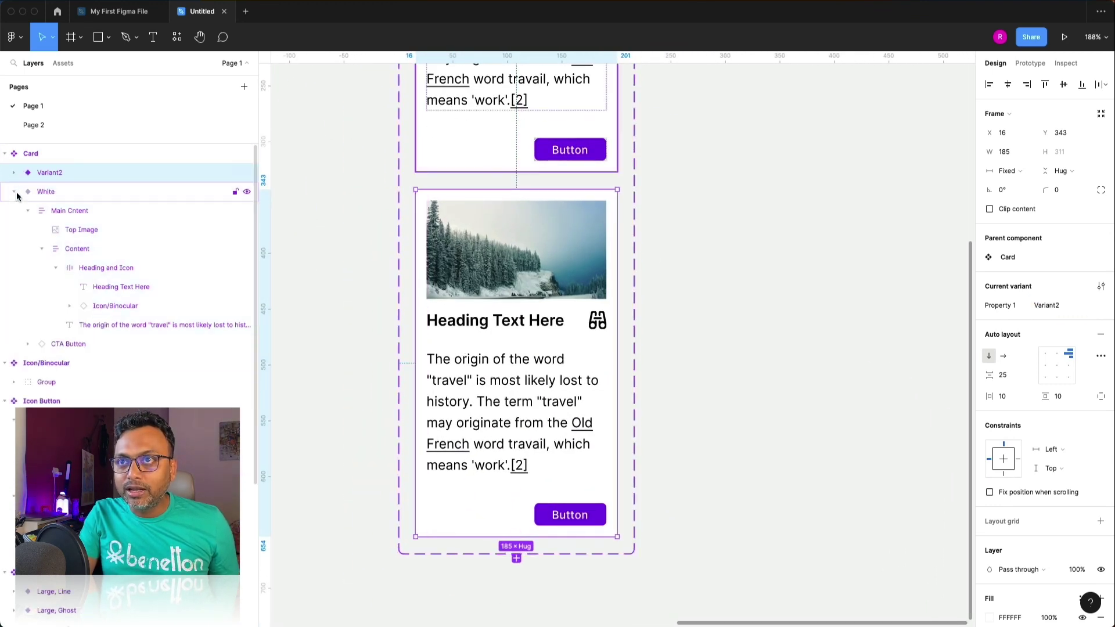
{"action": "left_click", "coordinate": [52, 191]}
{"action": "scroll", "coordinate": [457, 336], "scroll_direction": "up", "scroll_amount": 3}
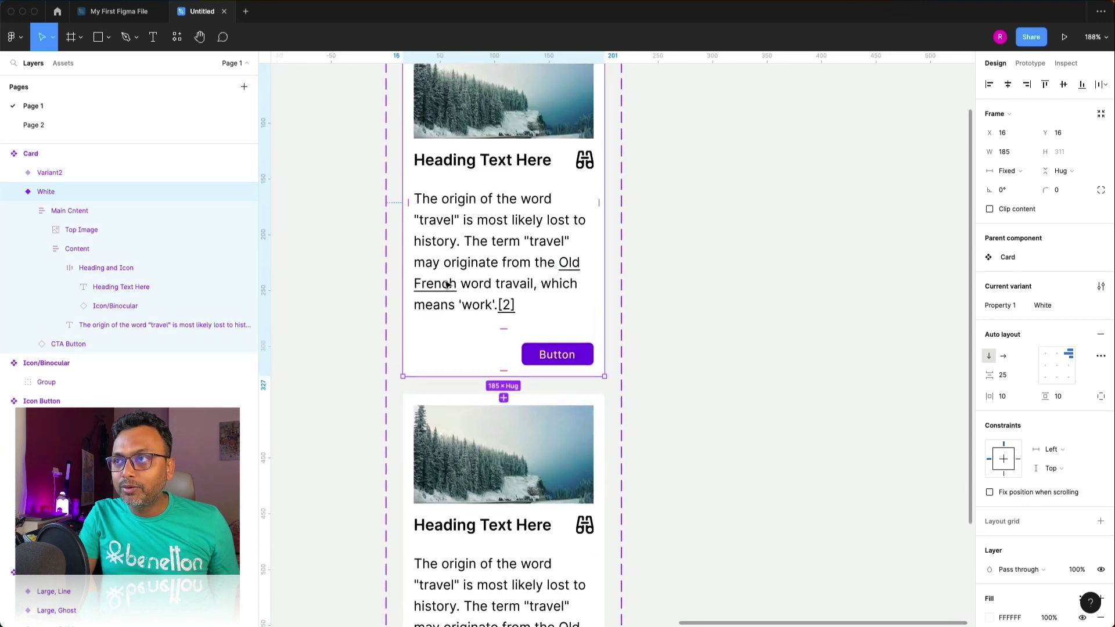
{"action": "scroll", "coordinate": [435, 282], "scroll_direction": "down", "scroll_amount": 1}
Rename the Variant2 variant to Green.
{"action": "double_click", "coordinate": [49, 172]}
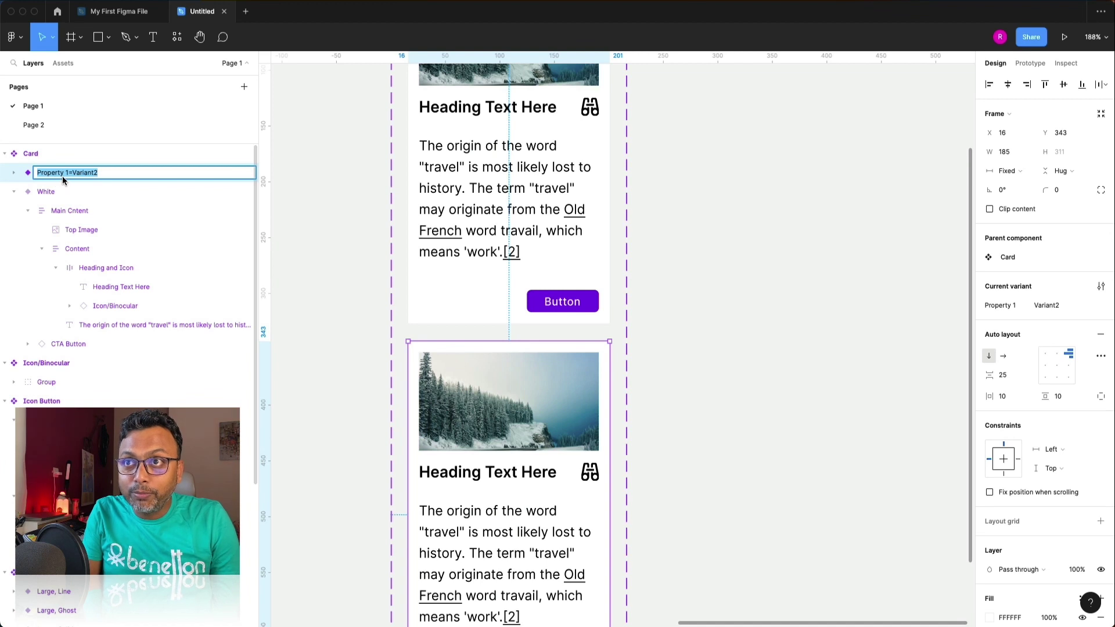
{"action": "double_click", "coordinate": [86, 173]}
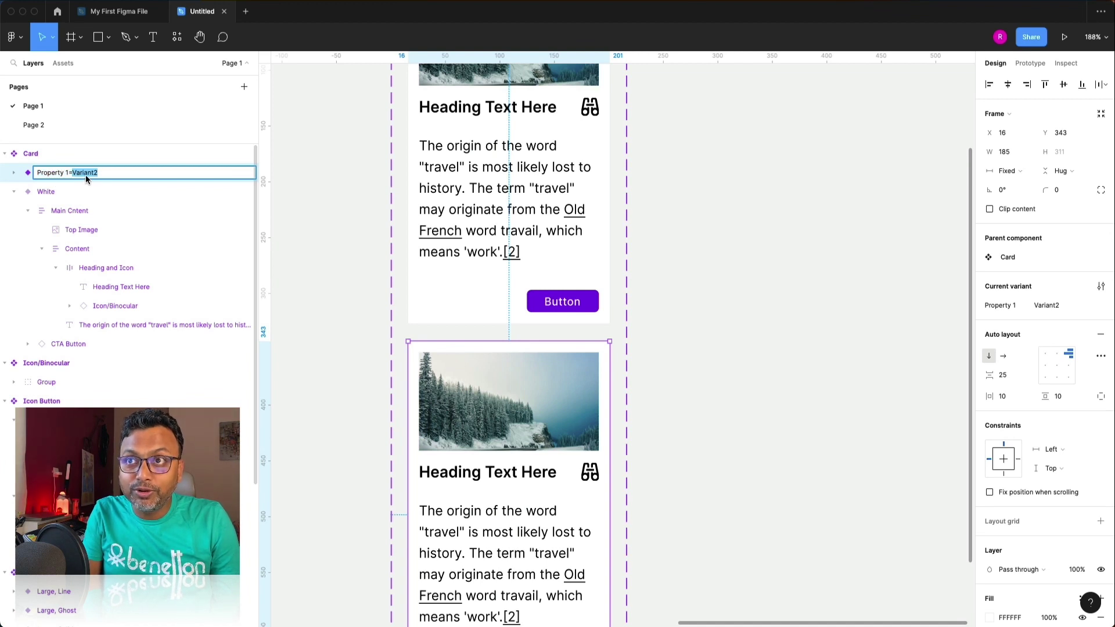
{"action": "type", "text": "Green"}
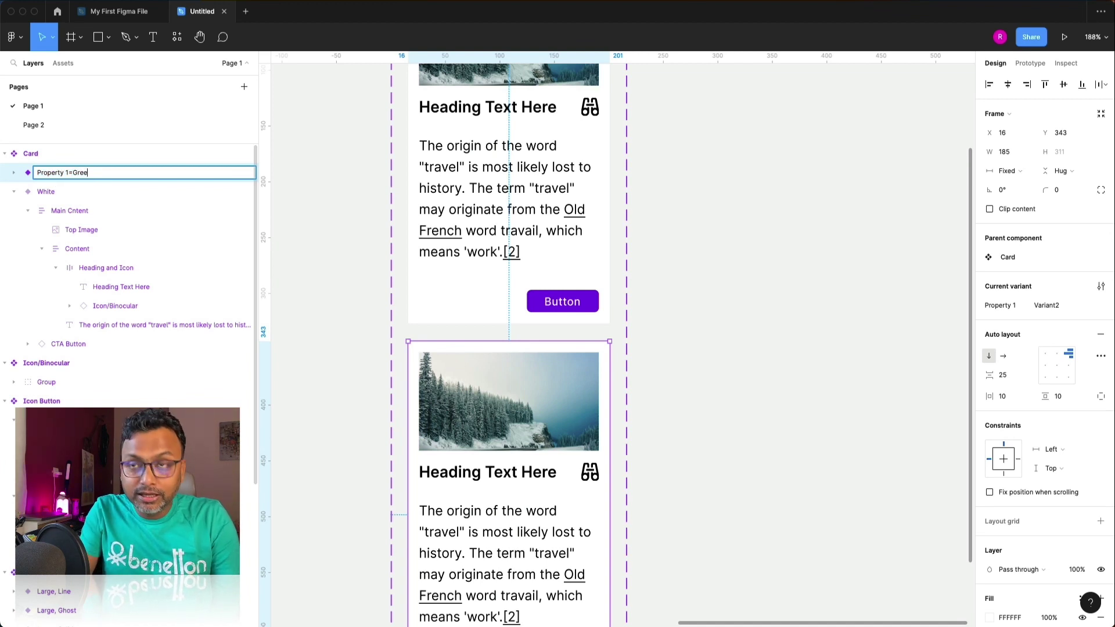
{"action": "key", "text": "Return"}
{"action": "left_click", "coordinate": [323, 327]}
Give the Green variant a pale green fill of D8FFD9.
{"action": "scroll", "coordinate": [327, 329], "scroll_direction": "down", "scroll_amount": 5}
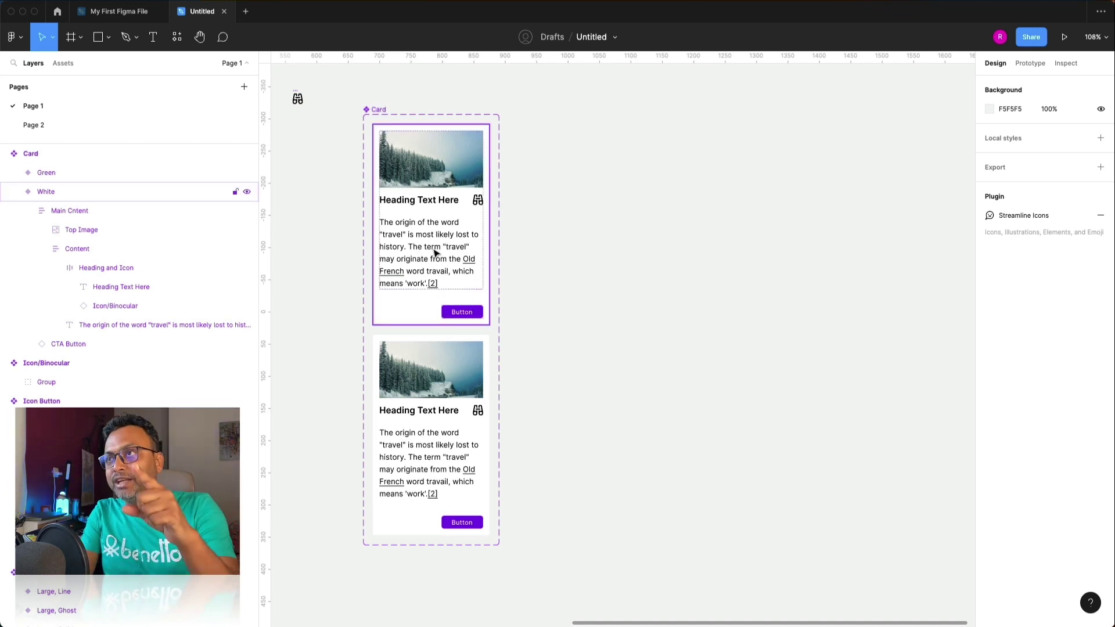
{"action": "left_click", "coordinate": [410, 523]}
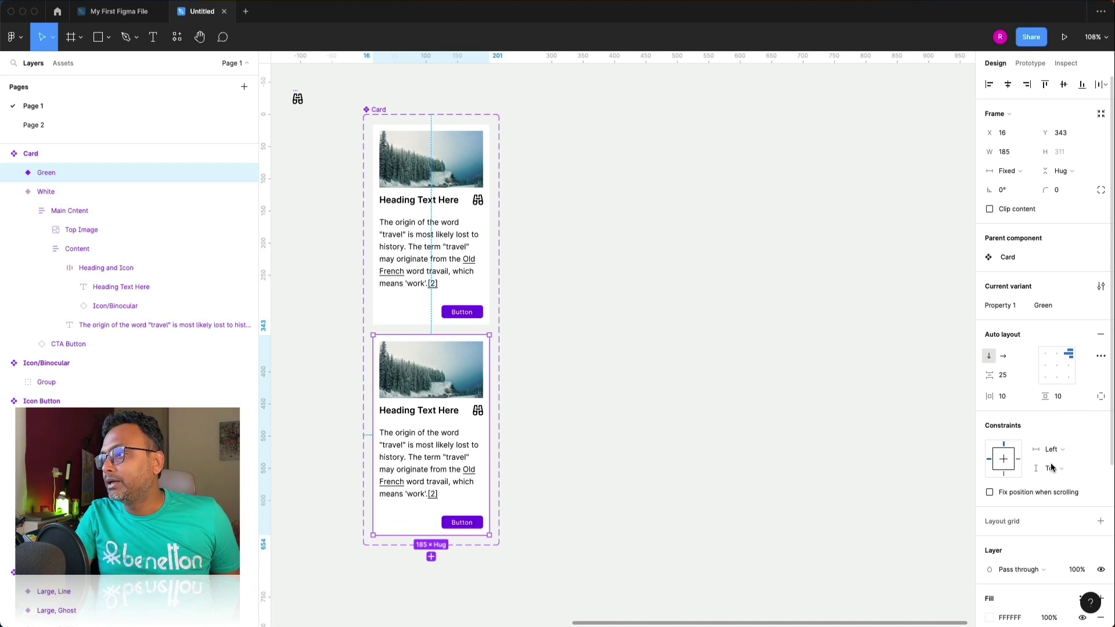
{"action": "scroll", "coordinate": [1021, 517], "scroll_direction": "down", "scroll_amount": 2}
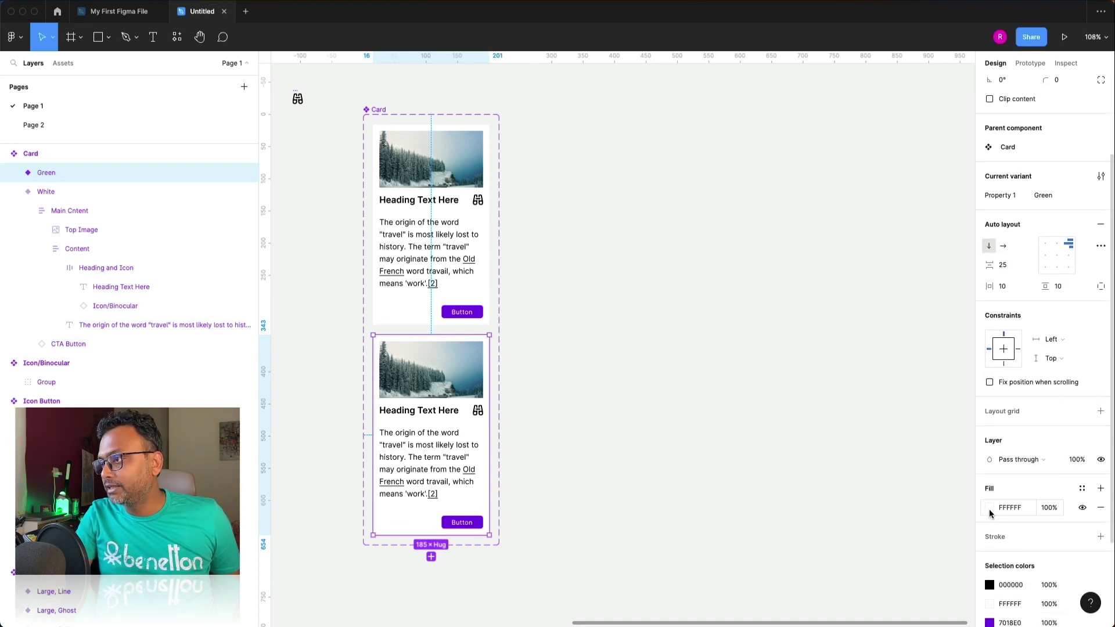
{"action": "left_click", "coordinate": [990, 507]}
{"action": "left_click", "coordinate": [883, 527]}
{"action": "left_click_drag", "start_coordinate": [883, 347], "coordinate": [857, 330]}
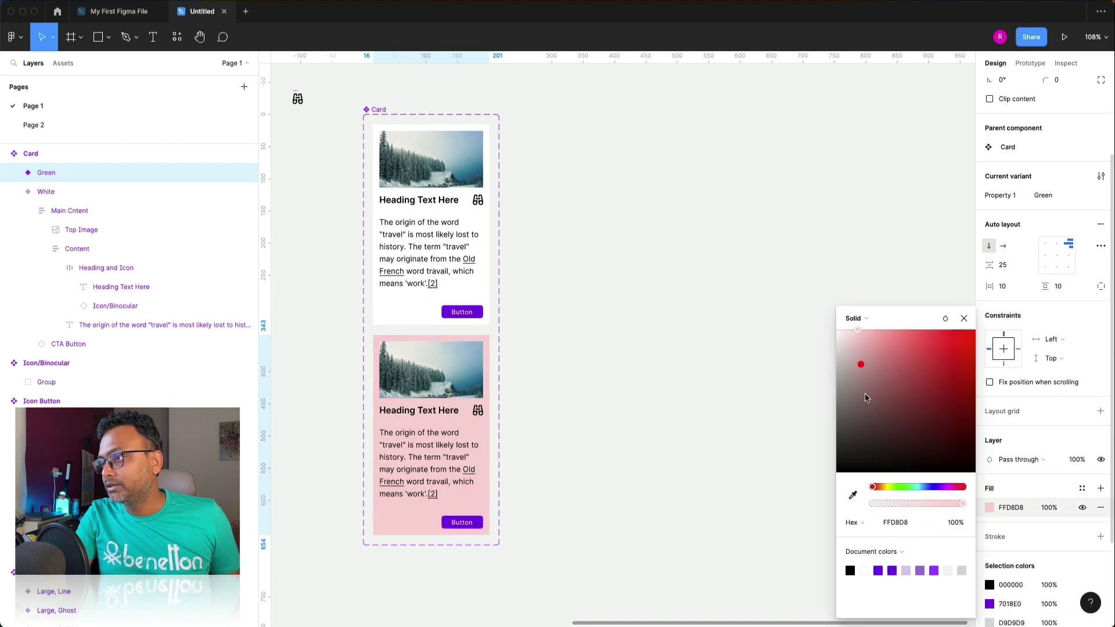
{"action": "left_click_drag", "start_coordinate": [874, 488], "coordinate": [903, 488]}
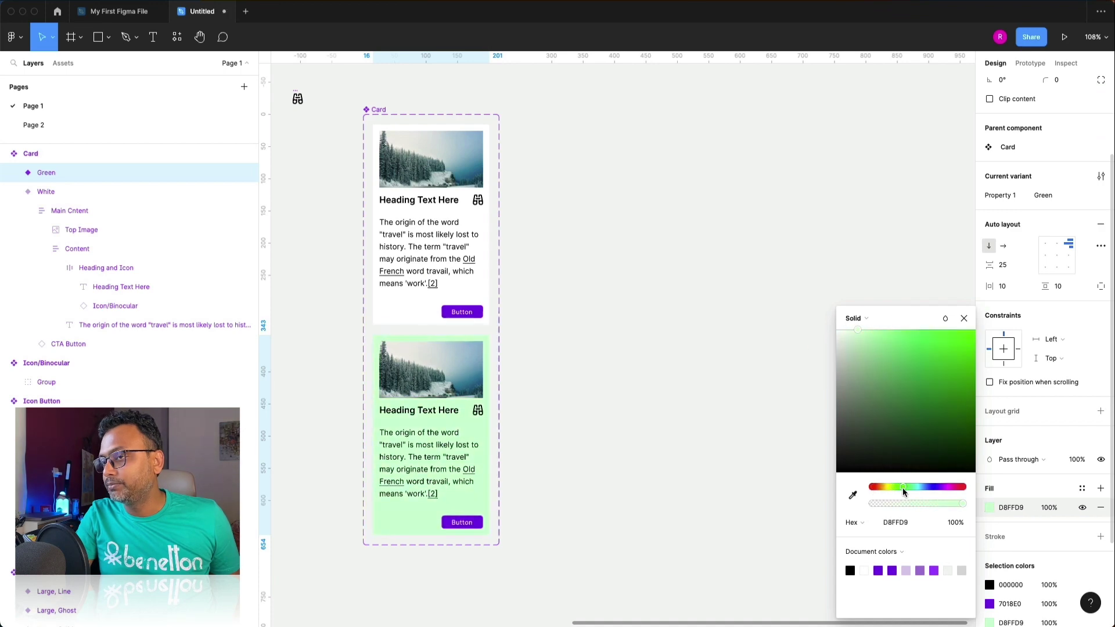
{"action": "left_click", "coordinate": [569, 389]}
{"action": "scroll", "coordinate": [534, 294], "scroll_direction": "up", "scroll_amount": 5}
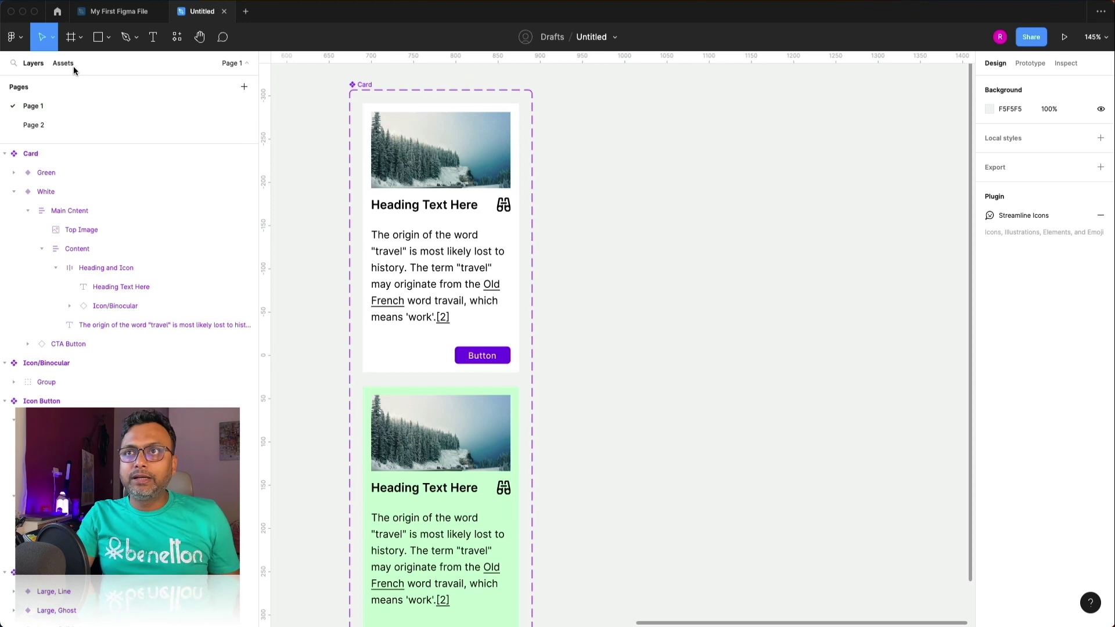
On Page 2, place a Card instance to the right of the CTA button.
{"action": "left_click", "coordinate": [64, 63]}
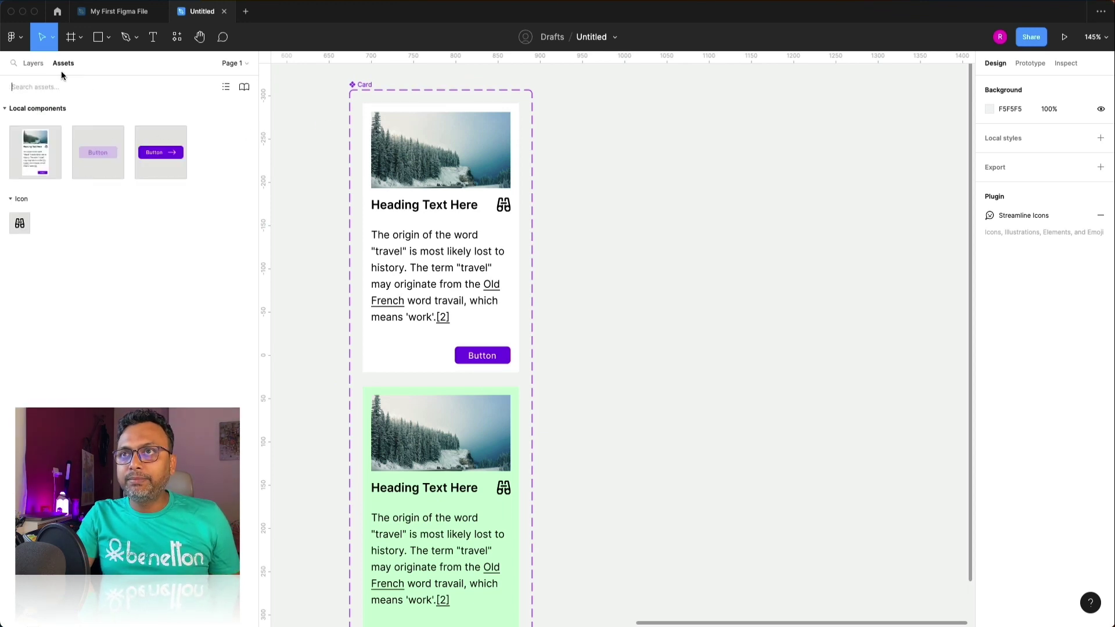
{"action": "left_click", "coordinate": [35, 64]}
{"action": "left_click", "coordinate": [40, 123]}
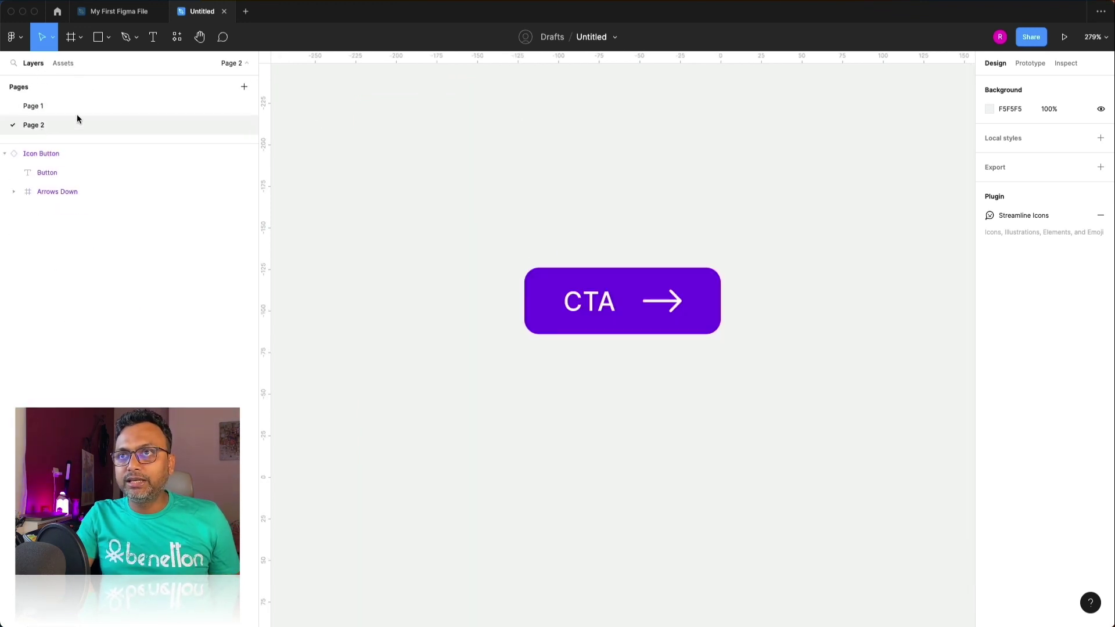
{"action": "left_click", "coordinate": [65, 63]}
{"action": "left_click_drag", "start_coordinate": [33, 155], "coordinate": [491, 494]}
{"action": "left_click_drag", "start_coordinate": [415, 389], "coordinate": [828, 384]}
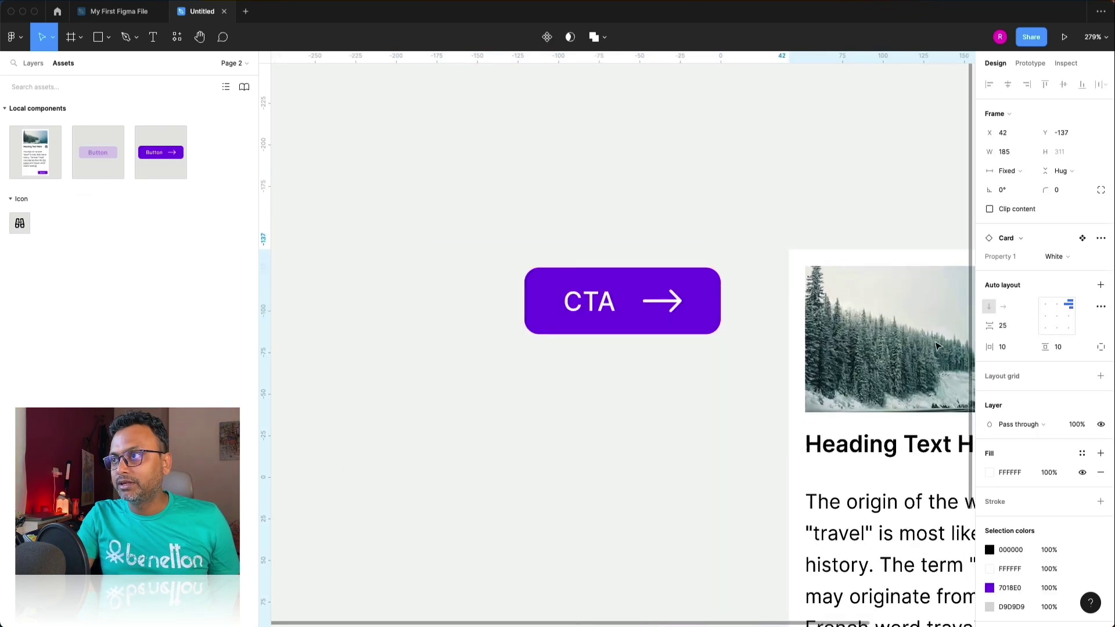
Switch the Card instance's Property 1 to the Green variant.
{"action": "scroll", "coordinate": [632, 465], "scroll_direction": "right", "scroll_amount": 10}
{"action": "scroll", "coordinate": [632, 464], "scroll_direction": "down", "scroll_amount": 5}
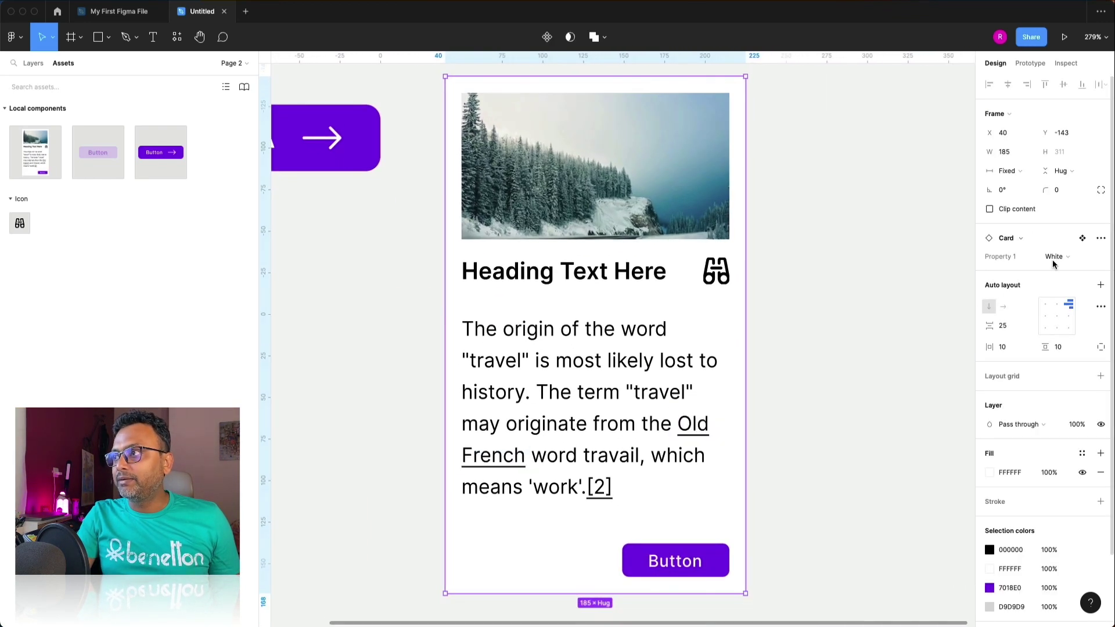
{"action": "left_click", "coordinate": [1067, 264]}
{"action": "left_click", "coordinate": [1067, 272]}
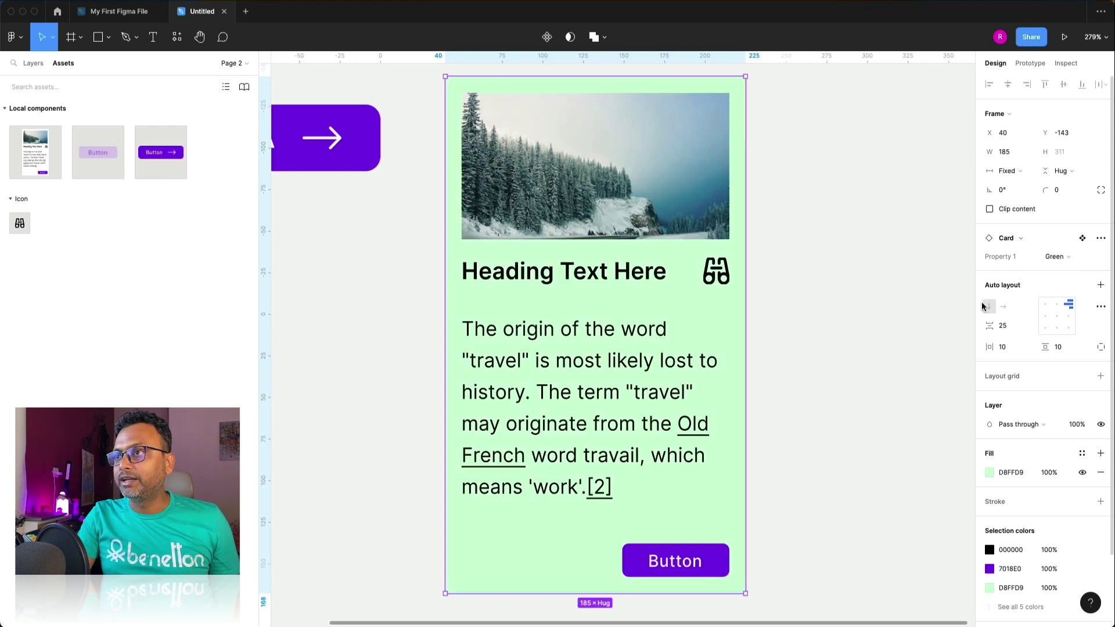
{"action": "left_click", "coordinate": [902, 337]}
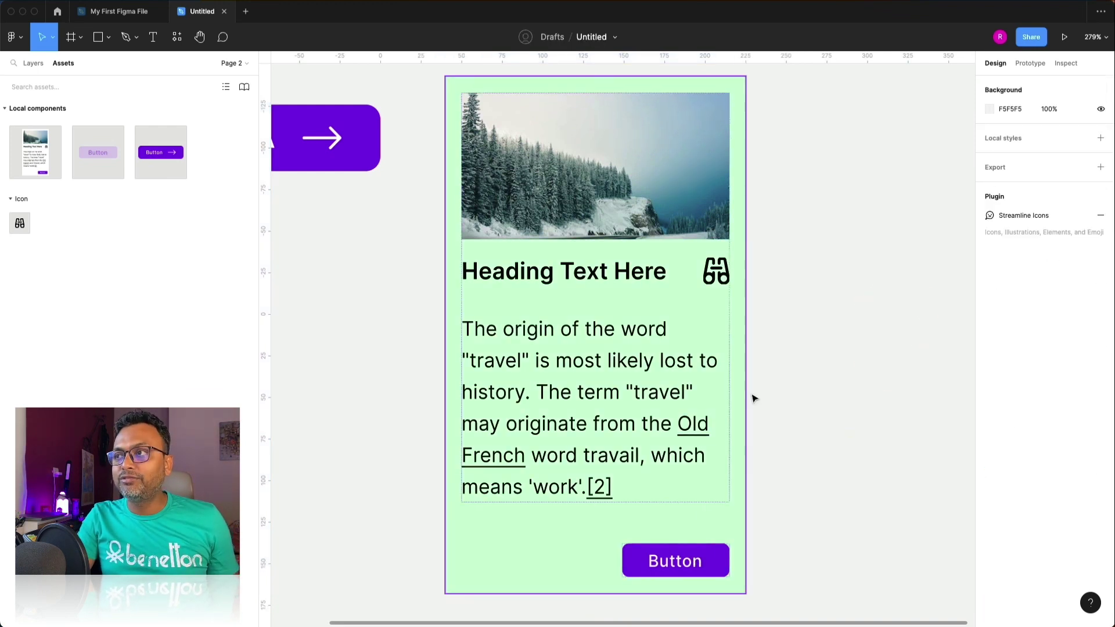
Widen the green Card instance to a width of 392.
{"action": "scroll", "coordinate": [815, 378], "scroll_direction": "up", "scroll_amount": 2}
{"action": "left_click", "coordinate": [595, 153]}
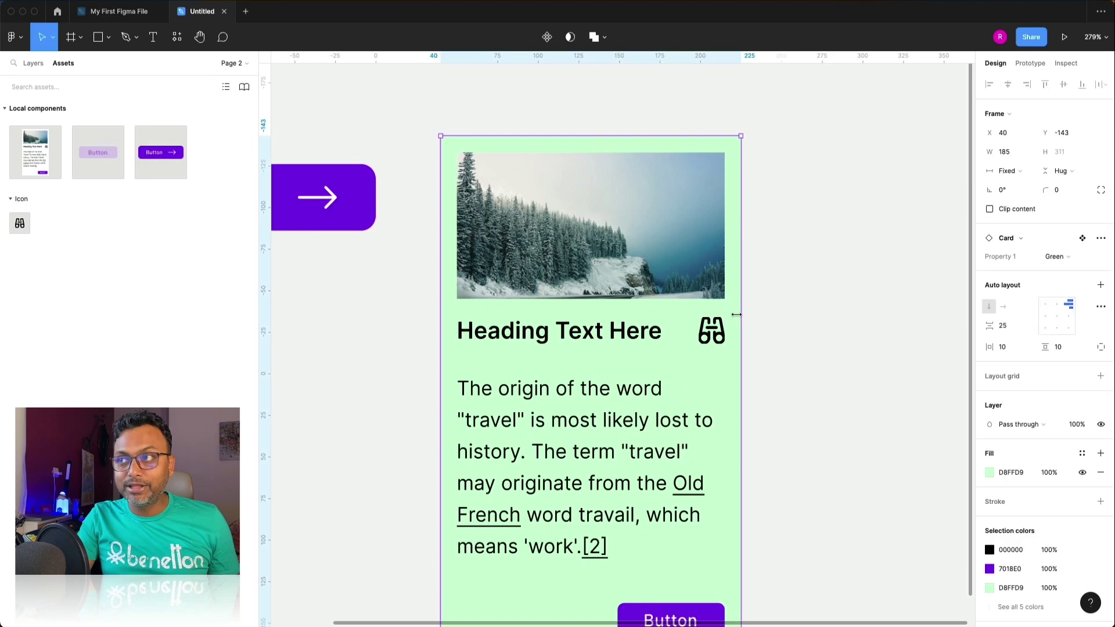
{"action": "scroll", "coordinate": [736, 316], "scroll_direction": "down", "scroll_amount": 3}
{"action": "left_click_drag", "start_coordinate": [736, 317], "coordinate": [856, 399]}
{"action": "left_click_drag", "start_coordinate": [784, 399], "coordinate": [945, 399]}
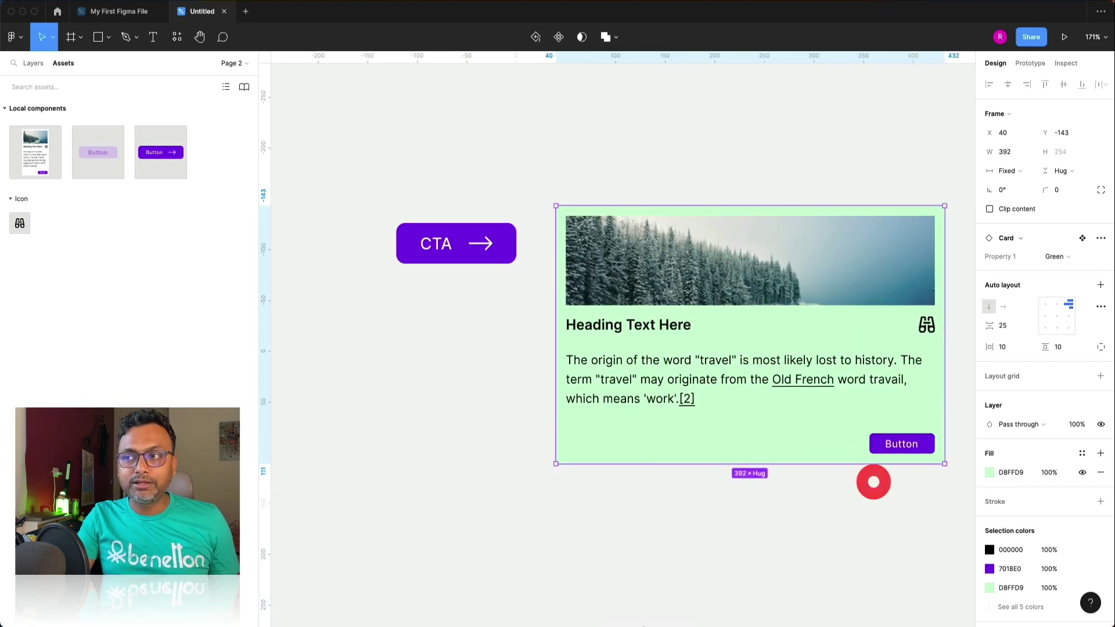
Go back to Page 1 with the Card component set.
{"action": "left_click", "coordinate": [524, 535]}
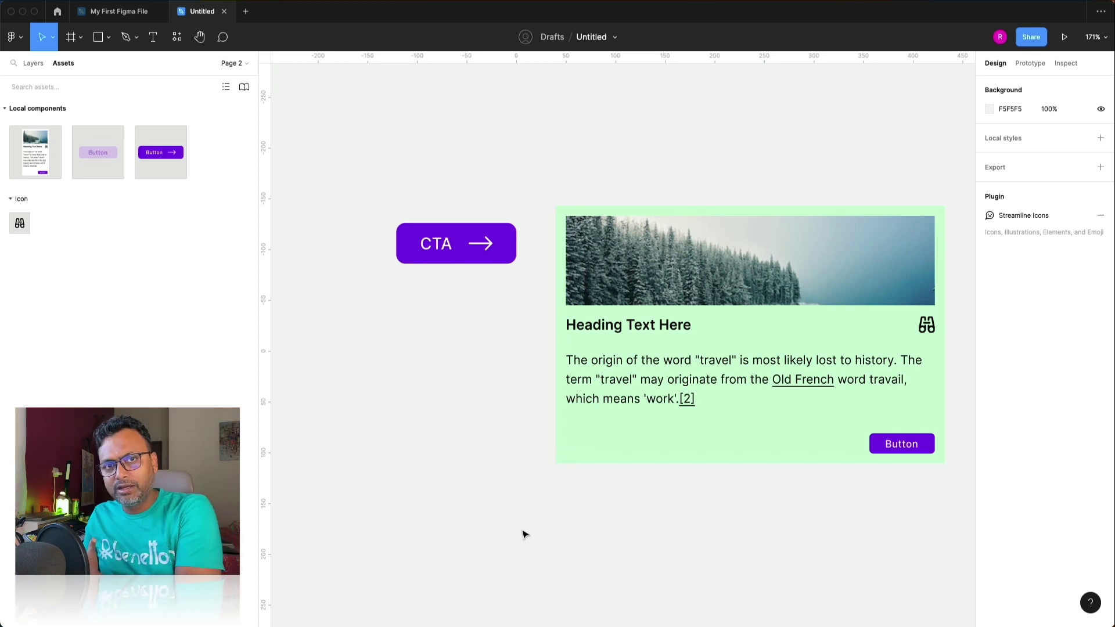
{"action": "left_click", "coordinate": [33, 66]}
{"action": "left_click", "coordinate": [43, 104]}
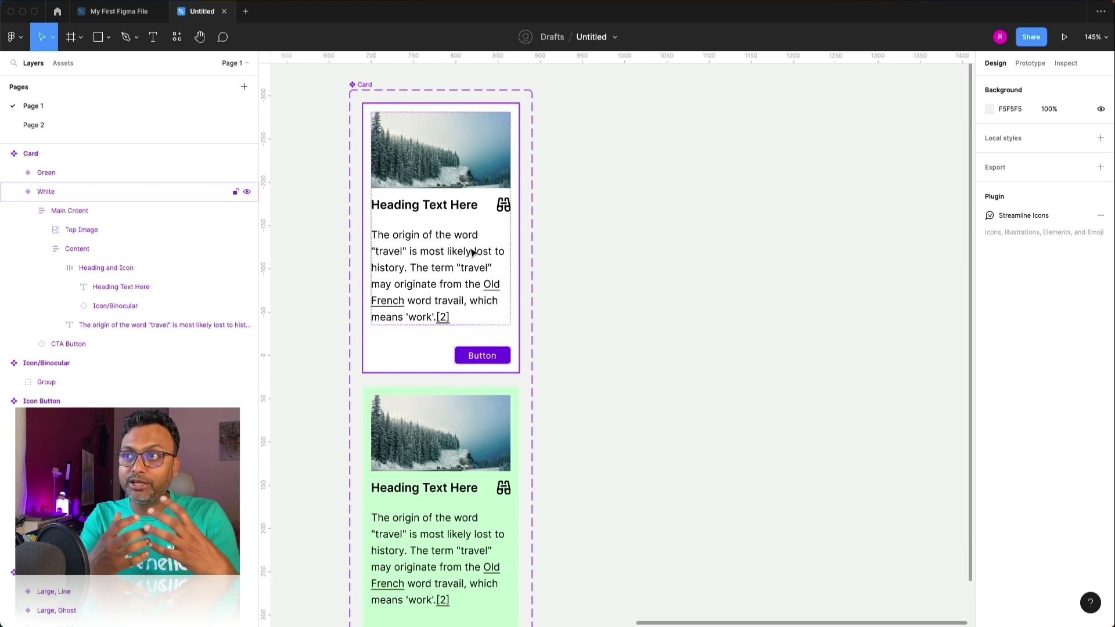
Link both variants' heading text to a new text property named Heading.
{"action": "left_click", "coordinate": [423, 210], "text": "super"}
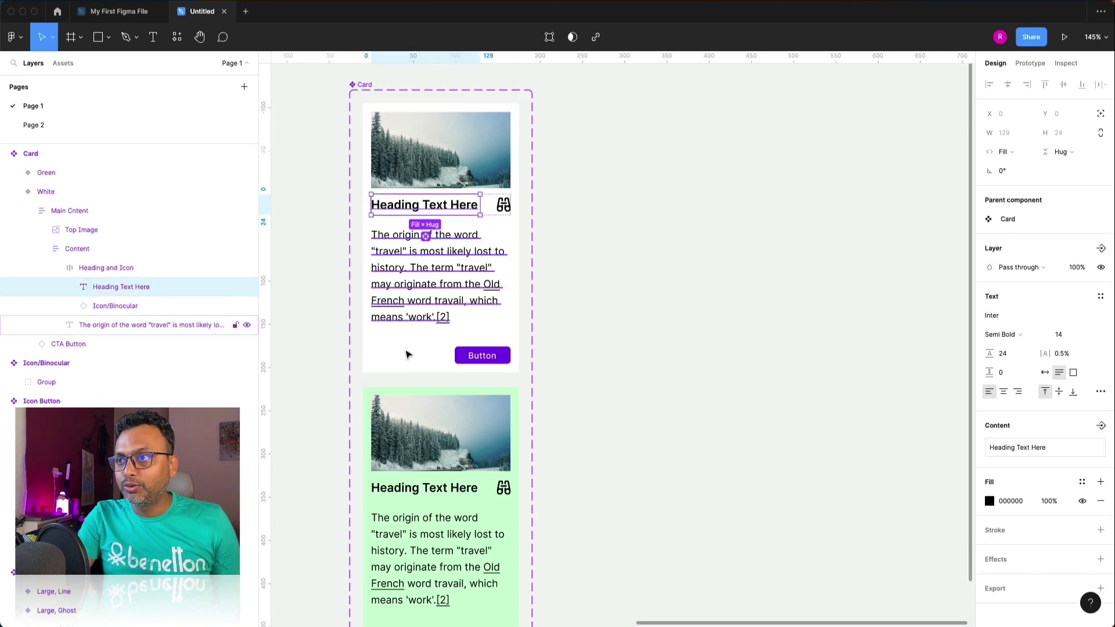
{"action": "left_click", "coordinate": [411, 492], "text": "shift+super"}
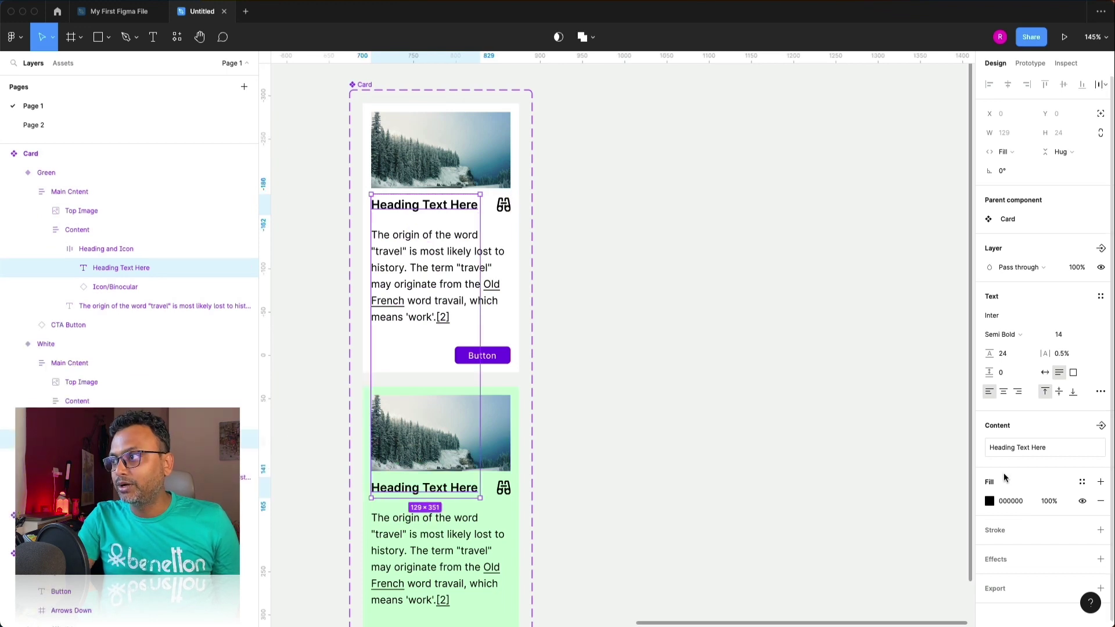
{"action": "left_click", "coordinate": [1100, 427]}
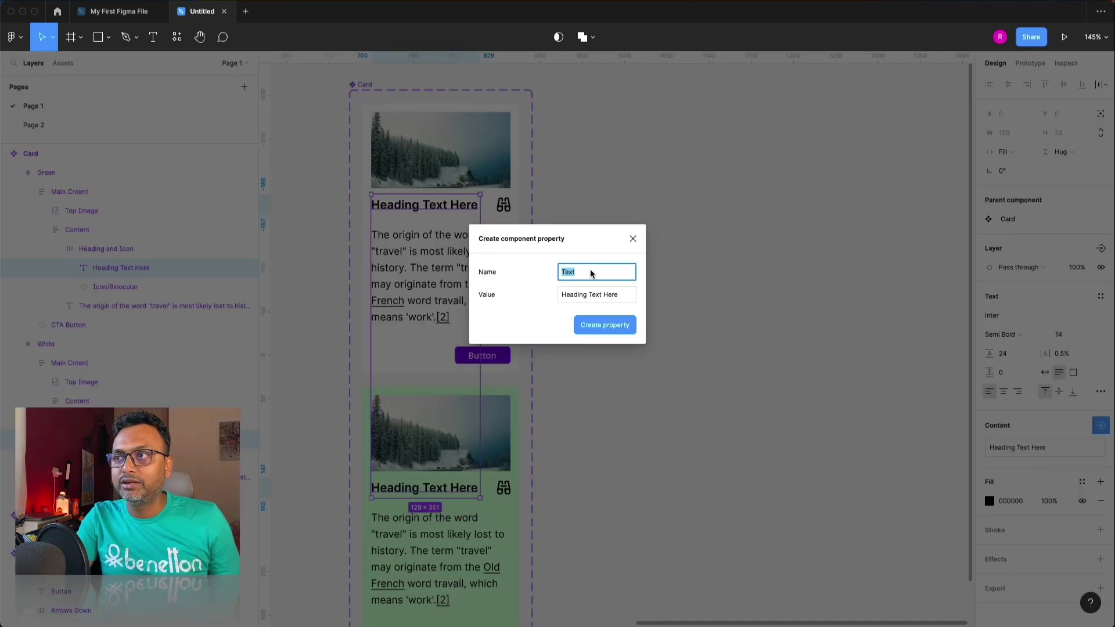
{"action": "type", "text": "ding"}
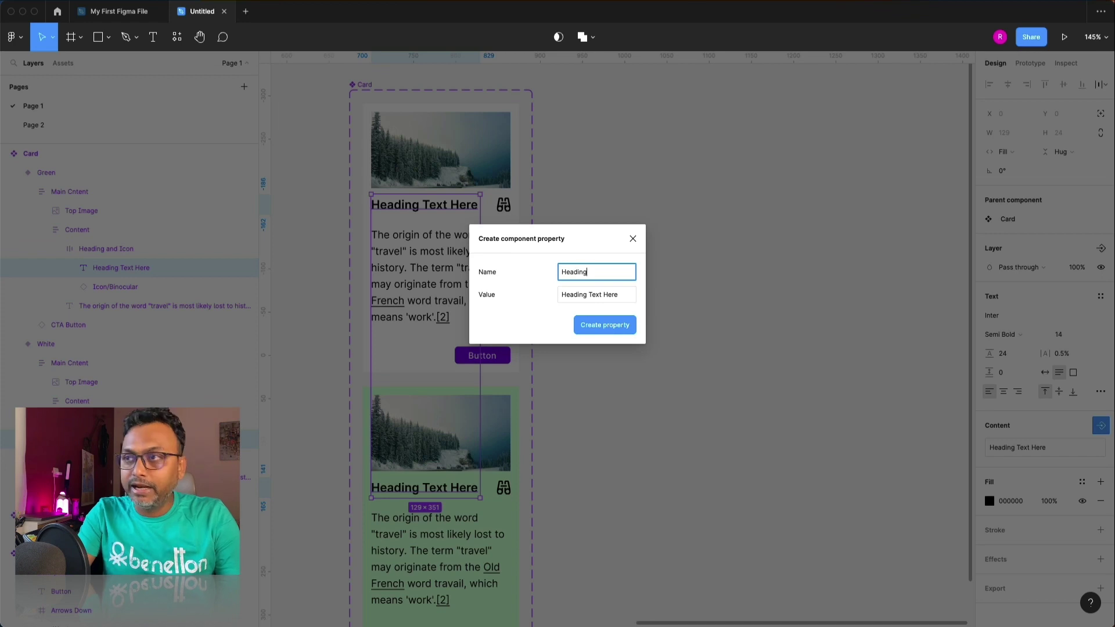
{"action": "key", "text": "Return"}
Create a boolean property Image Display controlling both cards' top image visibility.
{"action": "left_click", "coordinate": [480, 118]}
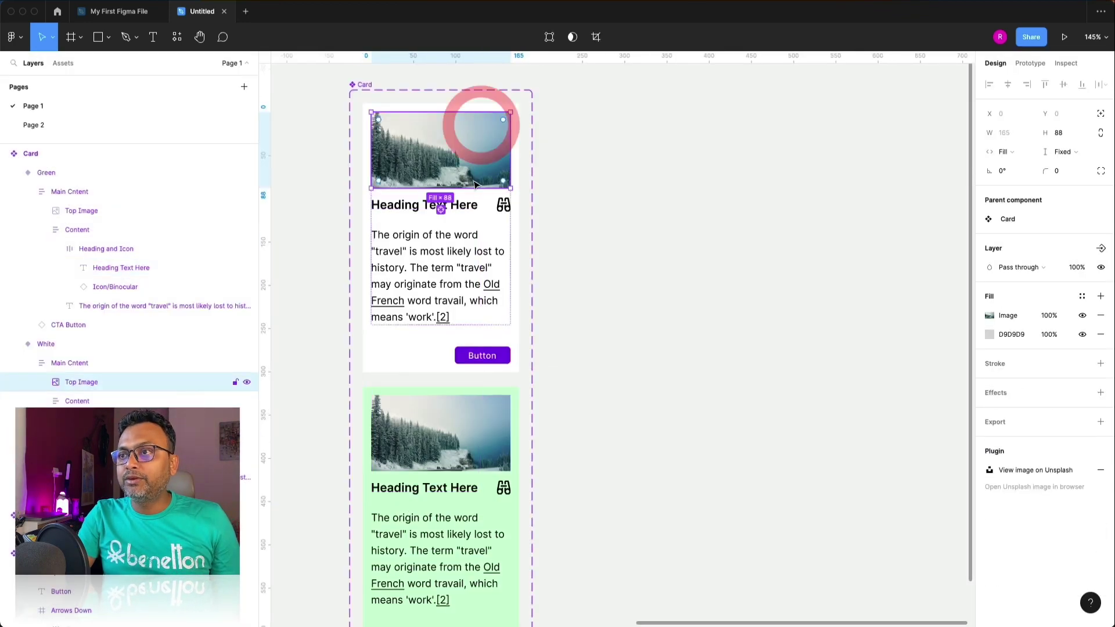
{"action": "left_click", "coordinate": [1101, 249]}
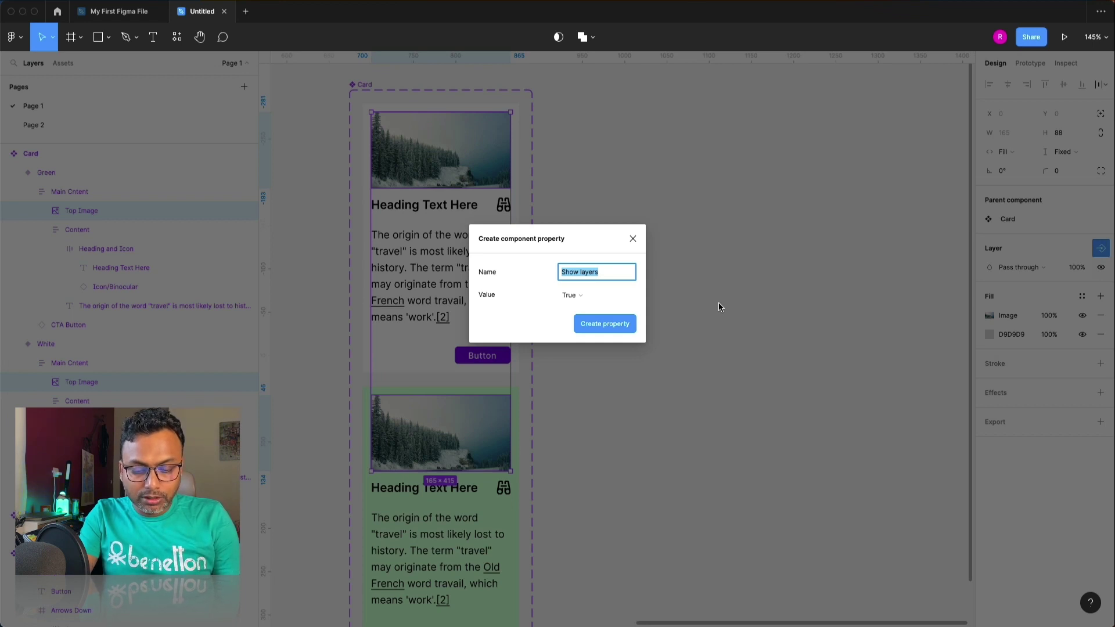
{"action": "type", "text": "Display"}
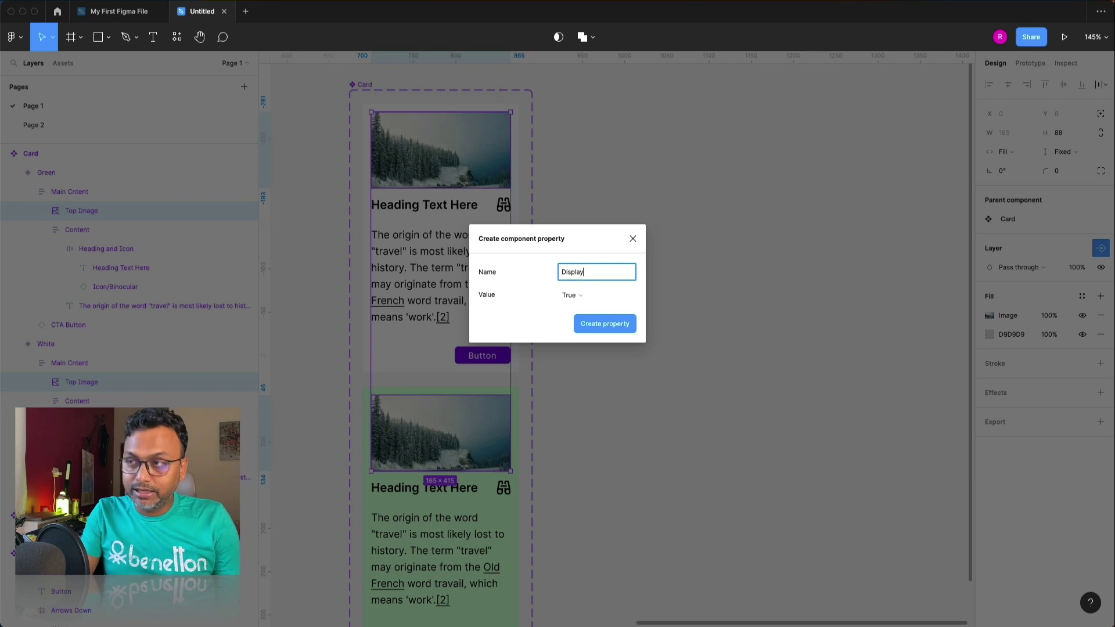
{"action": "type", "text": "Image"}
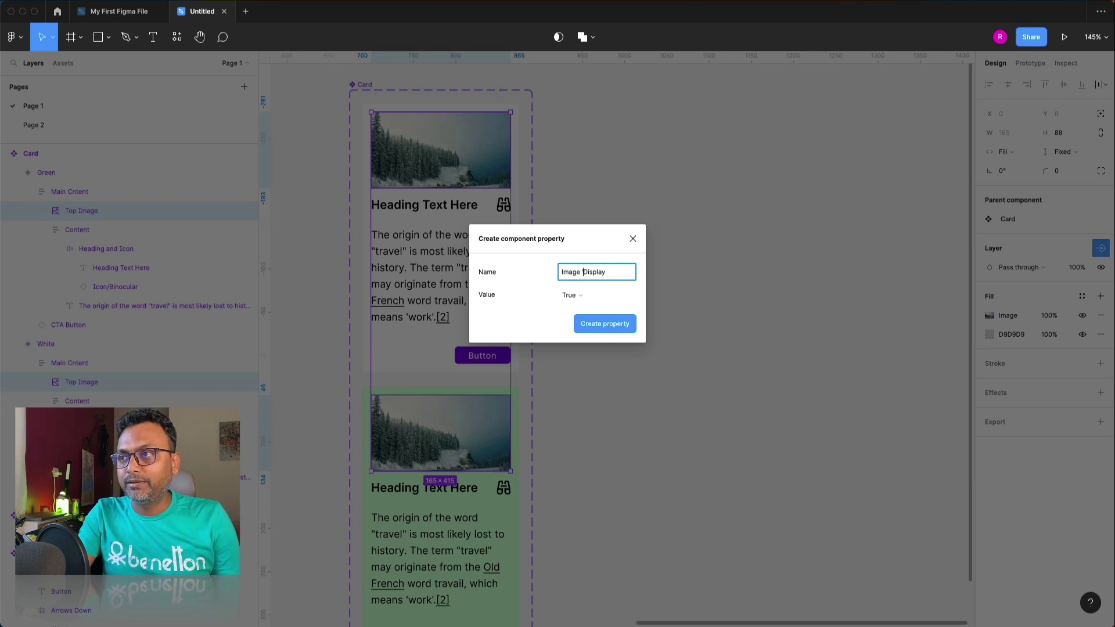
{"action": "left_click", "coordinate": [622, 323]}
{"action": "left_click", "coordinate": [622, 323]}
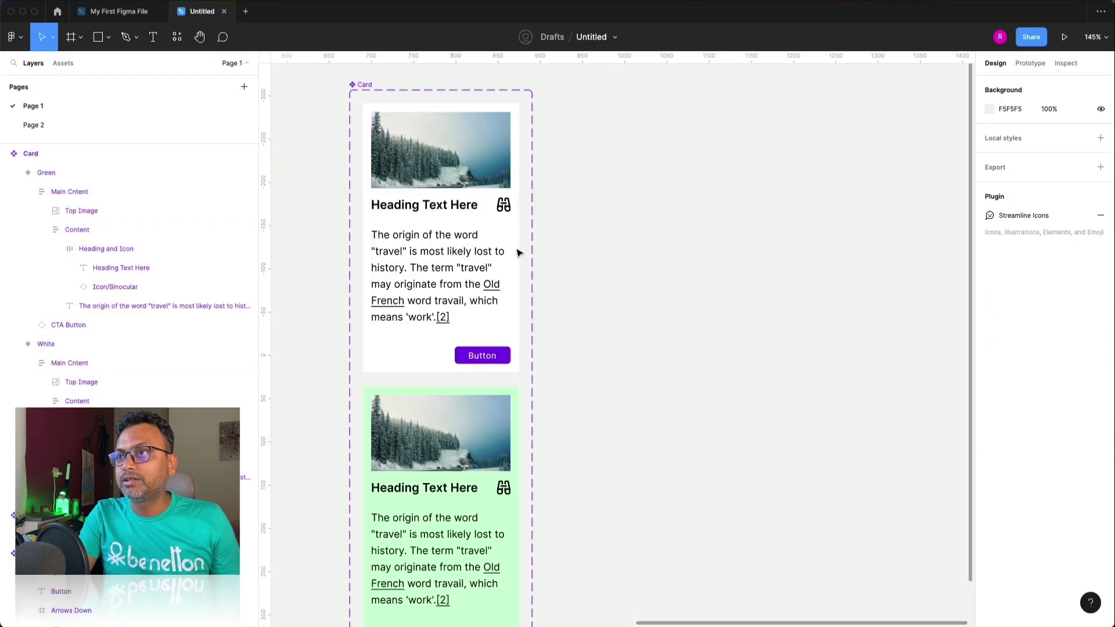
Link both variants' body paragraphs to a new text property named Body Text.
{"action": "left_click", "coordinate": [238, 474]}
{"action": "left_click", "coordinate": [163, 305], "text": "shift"}
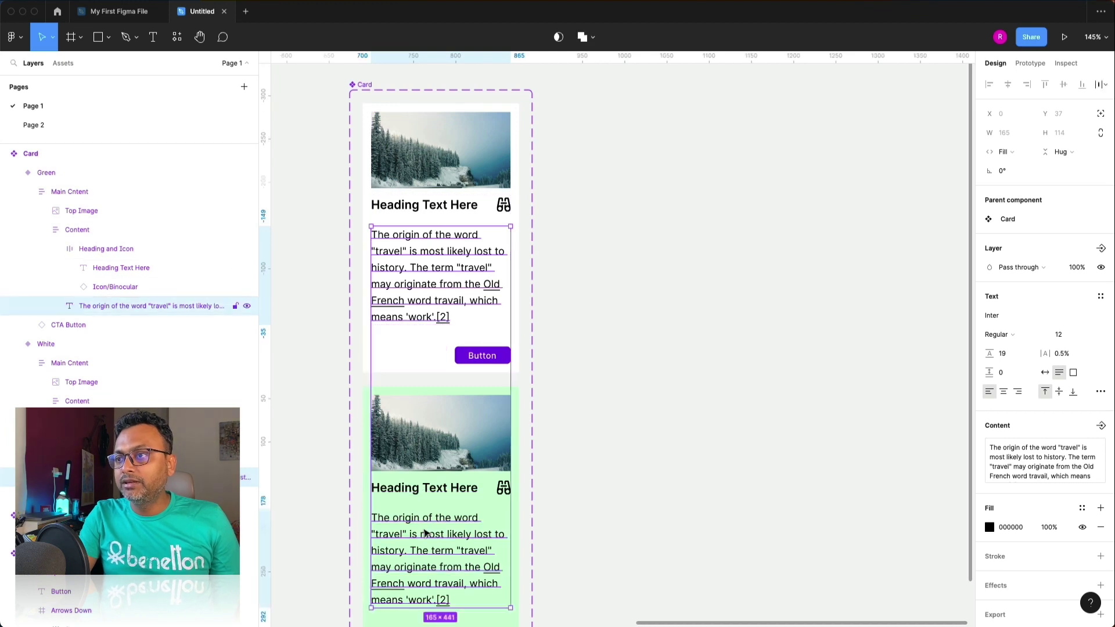
{"action": "left_click", "coordinate": [1101, 426]}
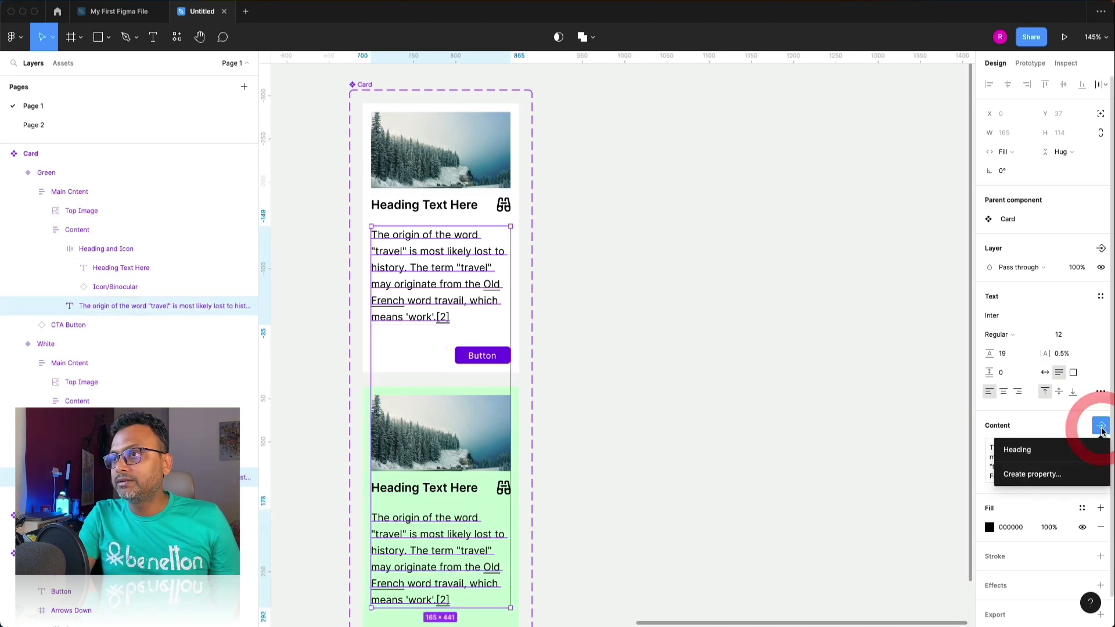
{"action": "left_click", "coordinate": [1064, 475]}
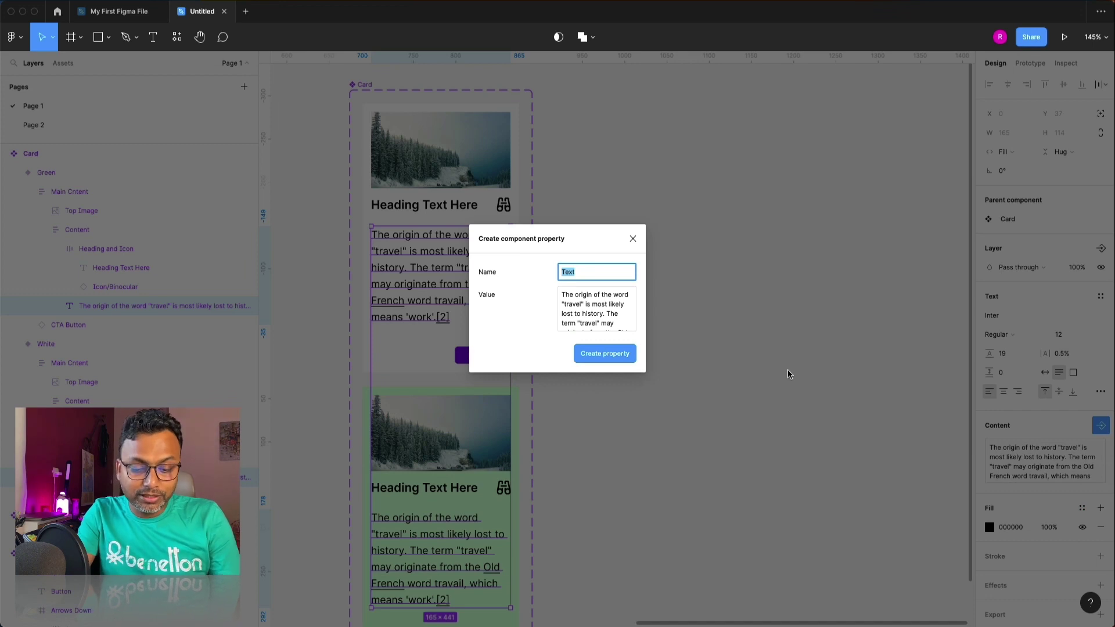
{"action": "type", "text": "Body Text"}
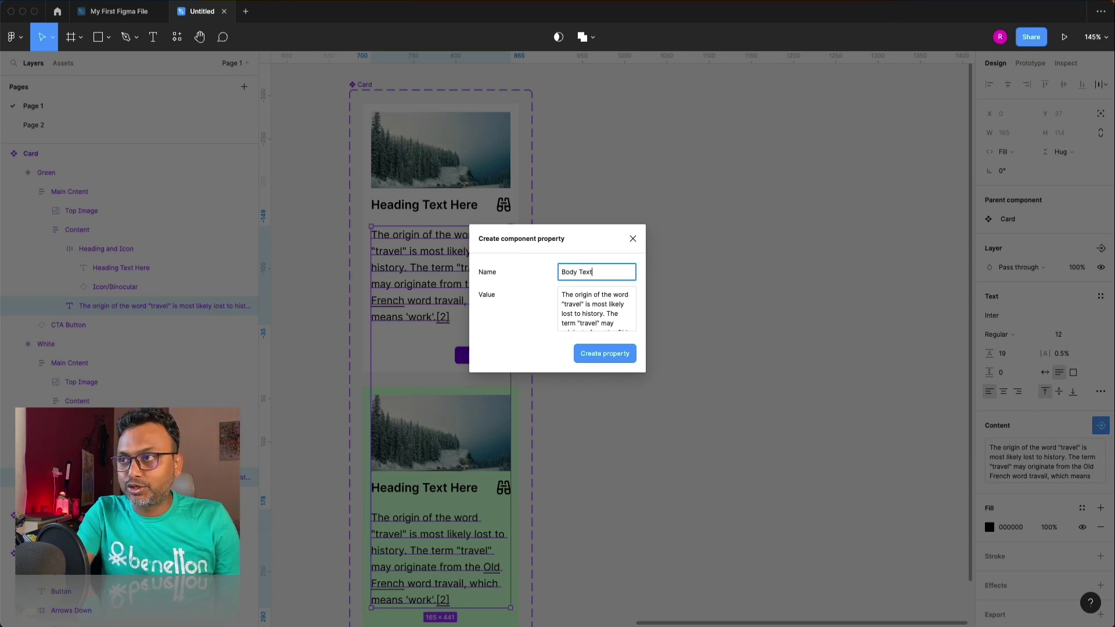
{"action": "left_click", "coordinate": [616, 361]}
{"action": "left_click", "coordinate": [623, 409]}
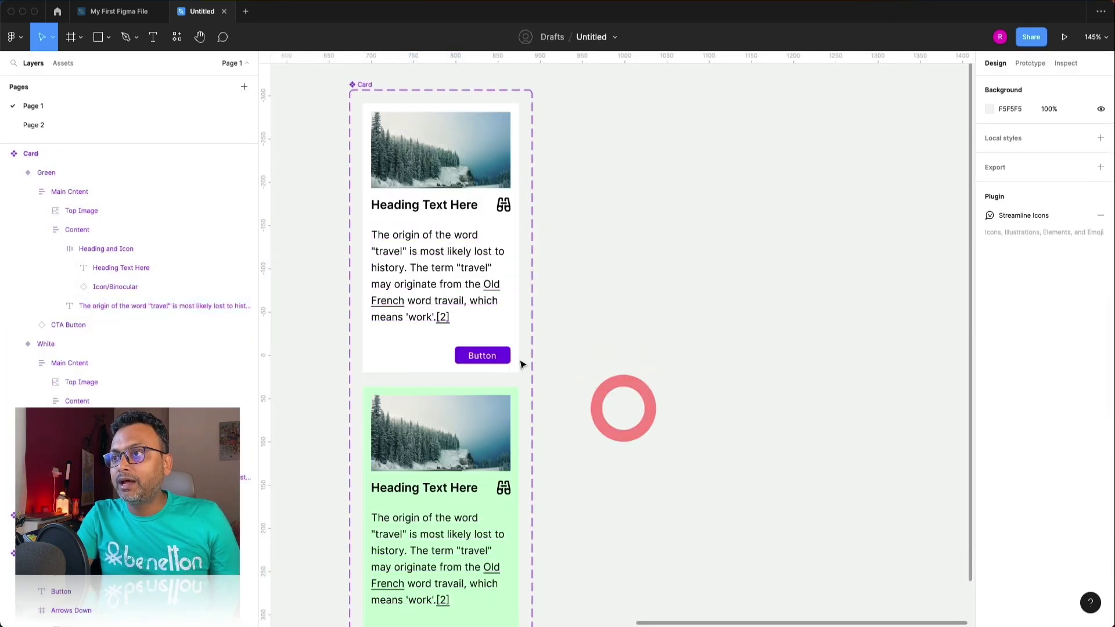
Create an instance-swap property named Button from the white card's CTA button.
{"action": "double_click", "coordinate": [491, 355]}
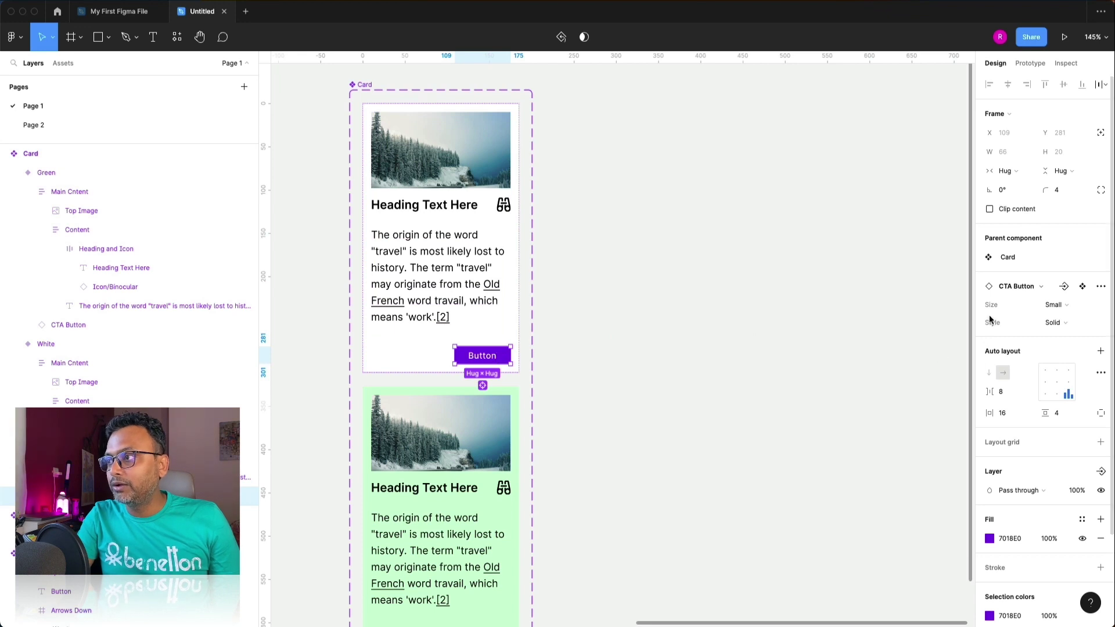
{"action": "left_click", "coordinate": [1064, 287]}
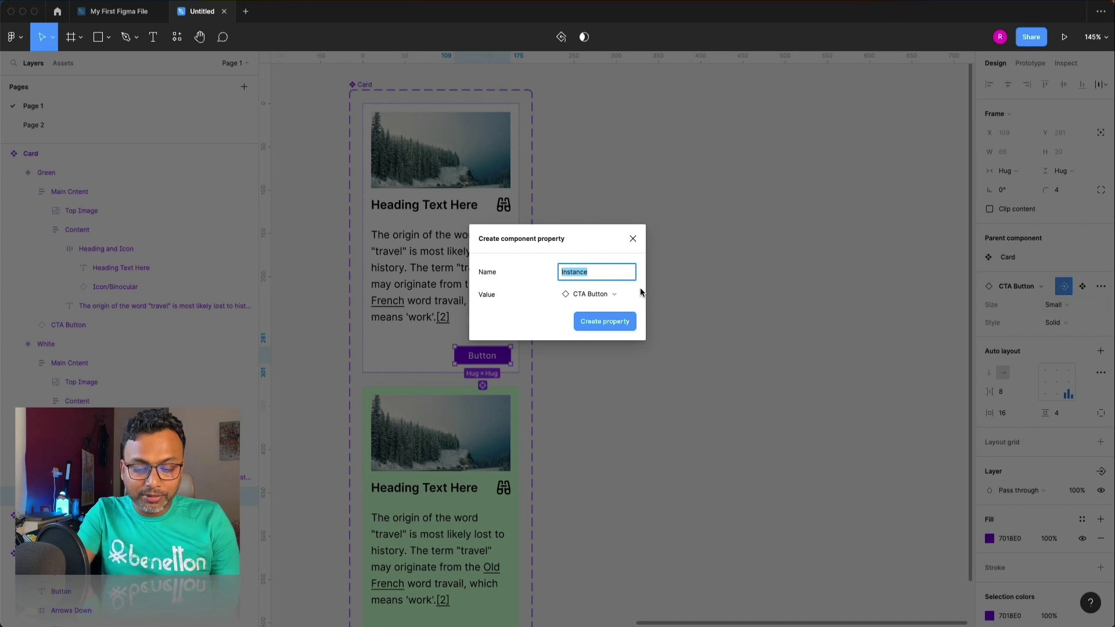
{"action": "type", "text": "Button"}
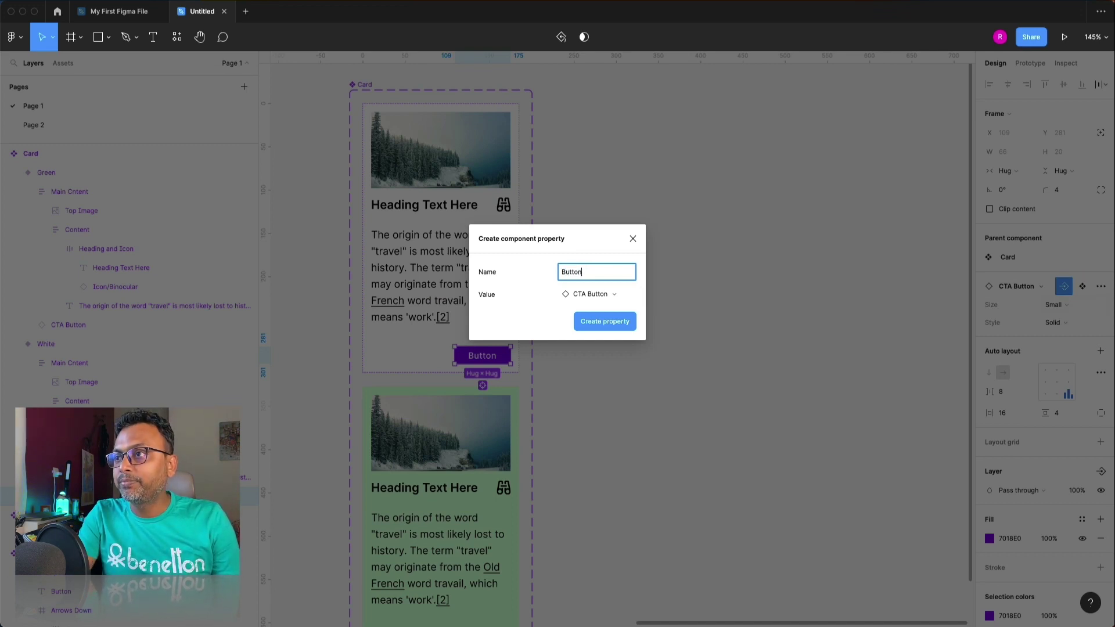
{"action": "key", "text": "Return"}
Link the green card's CTA button to the Button swap property.
{"action": "scroll", "coordinate": [530, 292], "scroll_direction": "down", "scroll_amount": 2}
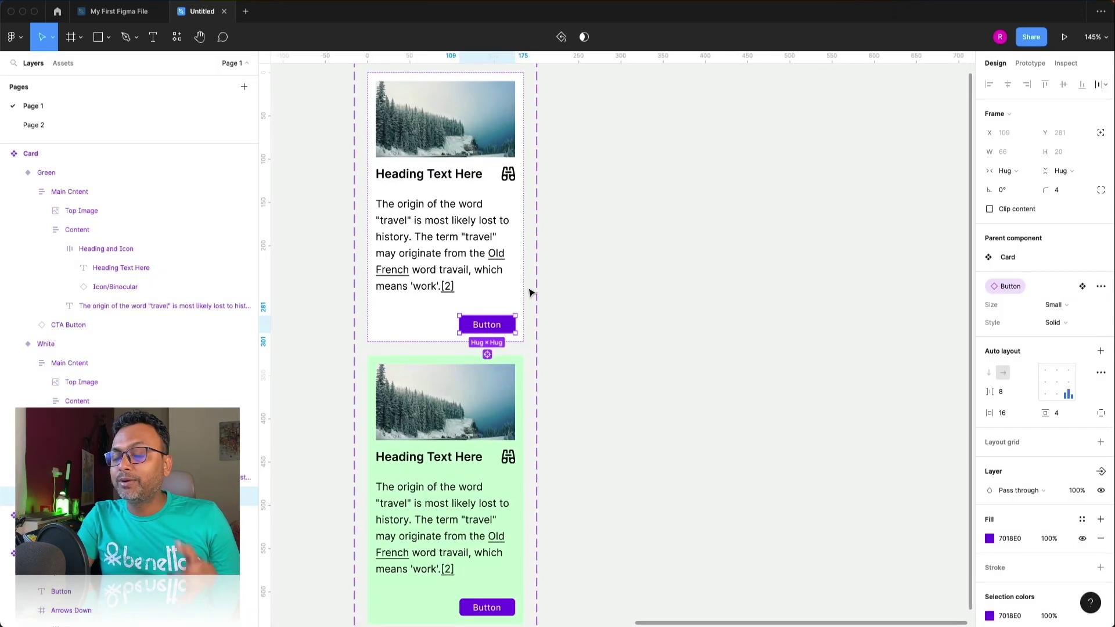
{"action": "scroll", "coordinate": [621, 368], "scroll_direction": "down", "scroll_amount": 2}
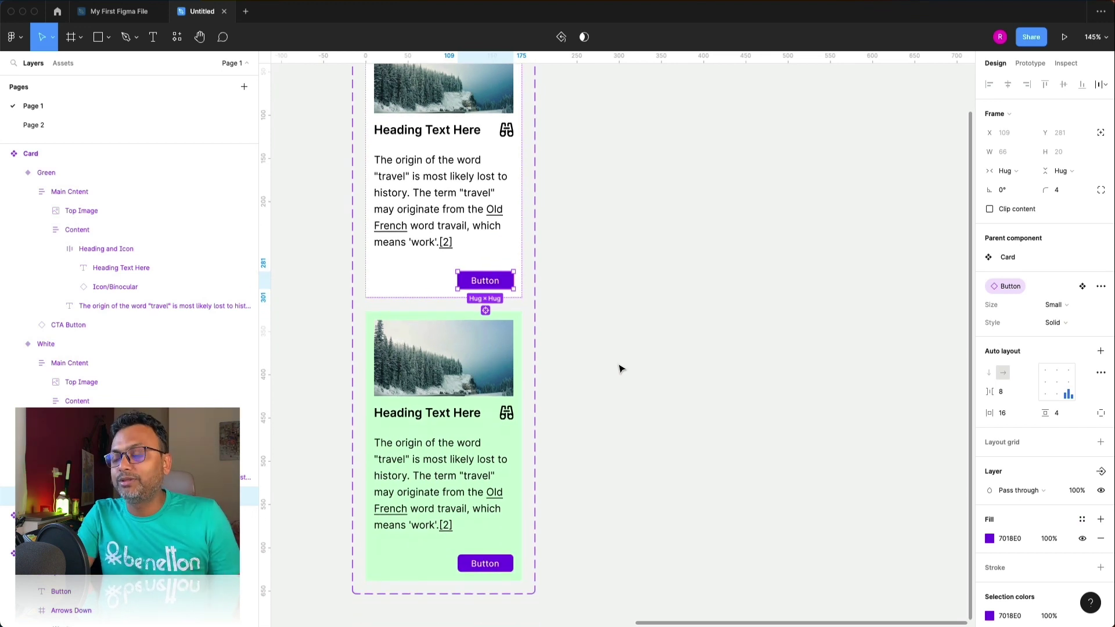
{"action": "scroll", "coordinate": [621, 369], "scroll_direction": "down", "scroll_amount": 1}
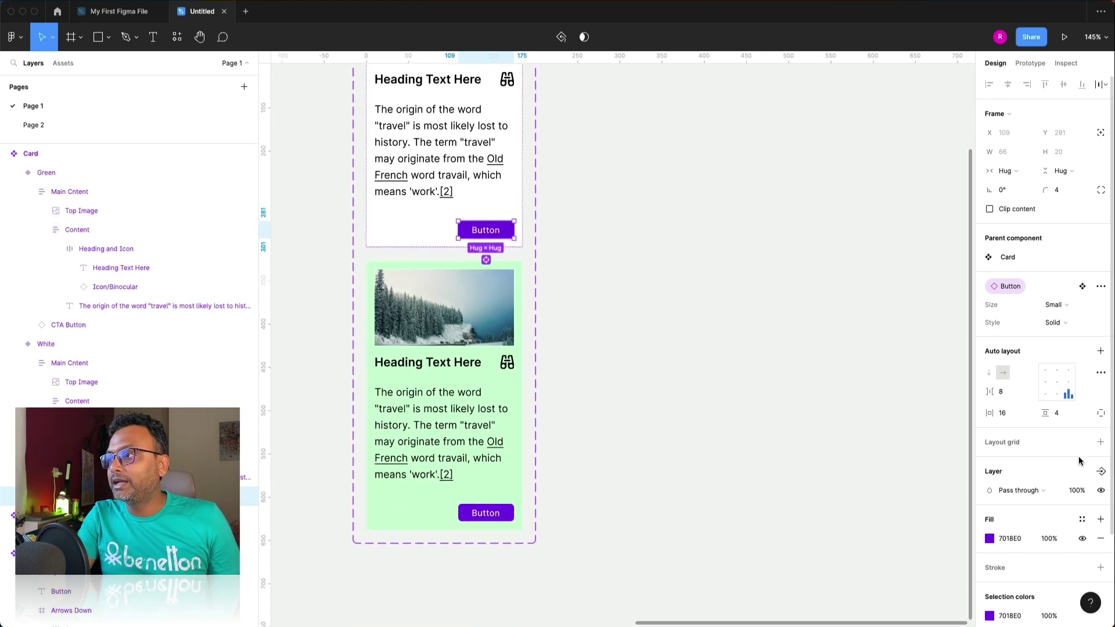
{"action": "left_click", "coordinate": [501, 517]}
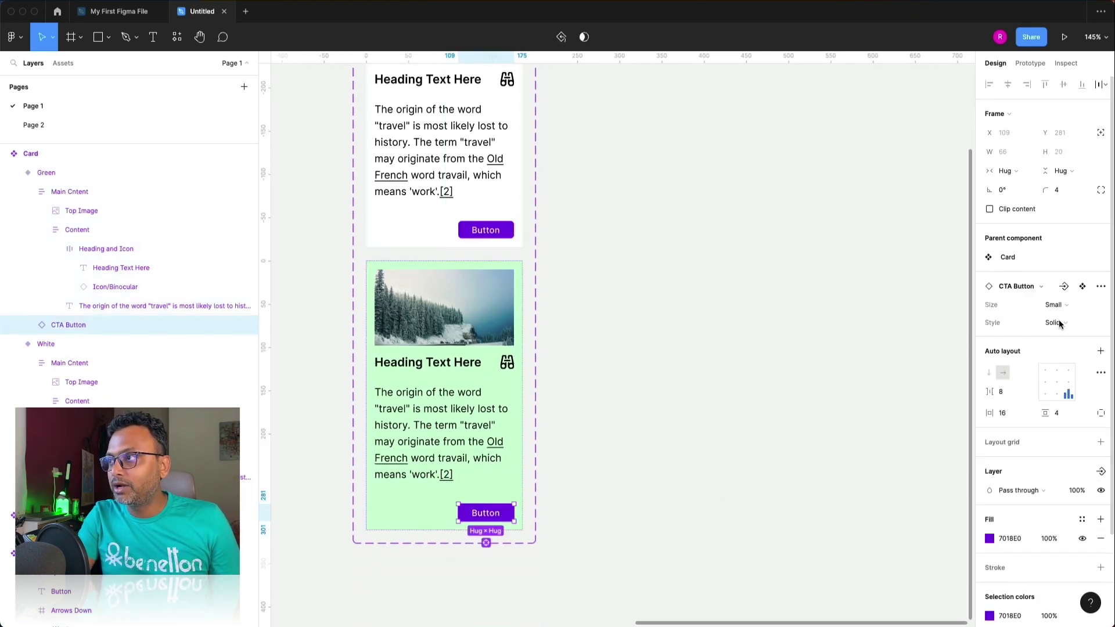
{"action": "left_click", "coordinate": [1064, 286]}
{"action": "left_click", "coordinate": [1064, 289]}
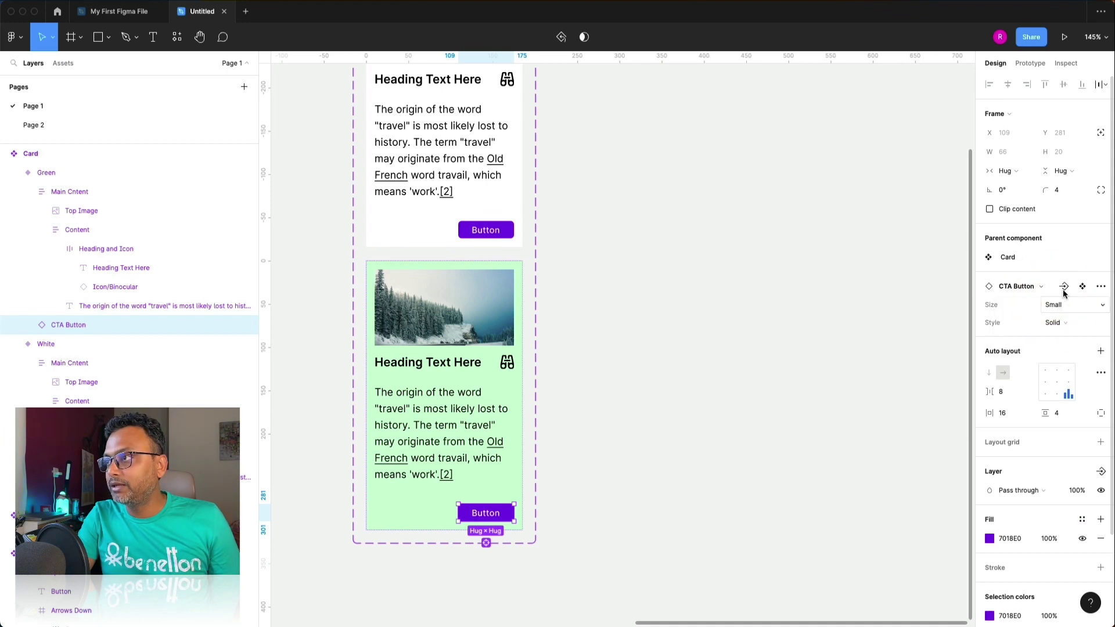
{"action": "left_click", "coordinate": [1065, 291]}
{"action": "left_click", "coordinate": [1040, 316]}
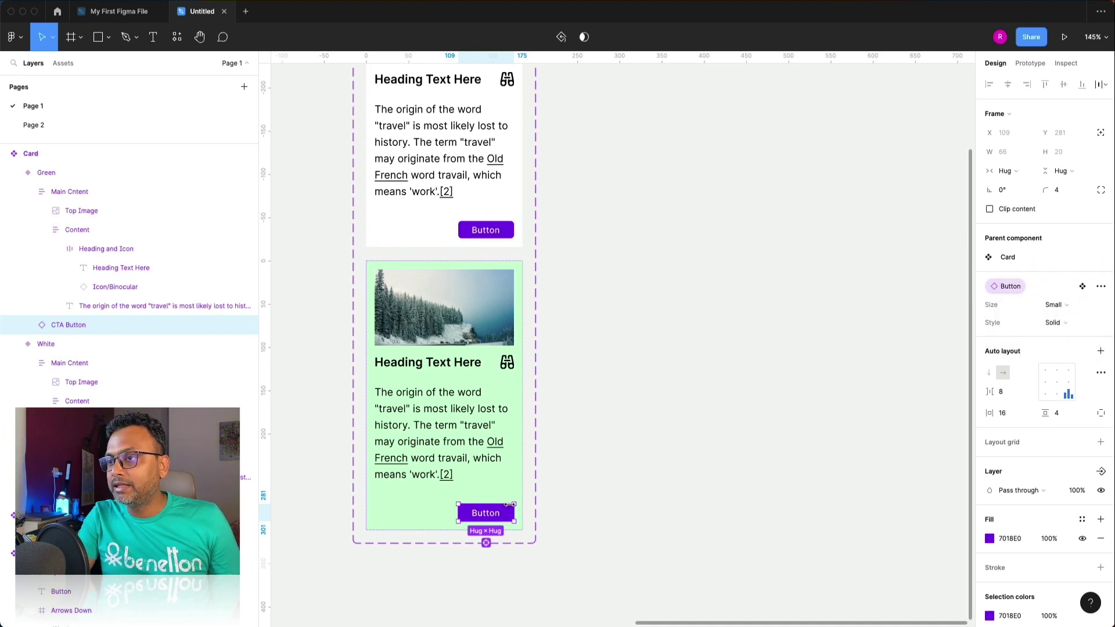
Create a boolean 'Button Display' property controlling visibility of both cards' buttons.
{"action": "left_click", "coordinate": [505, 230], "text": "shift"}
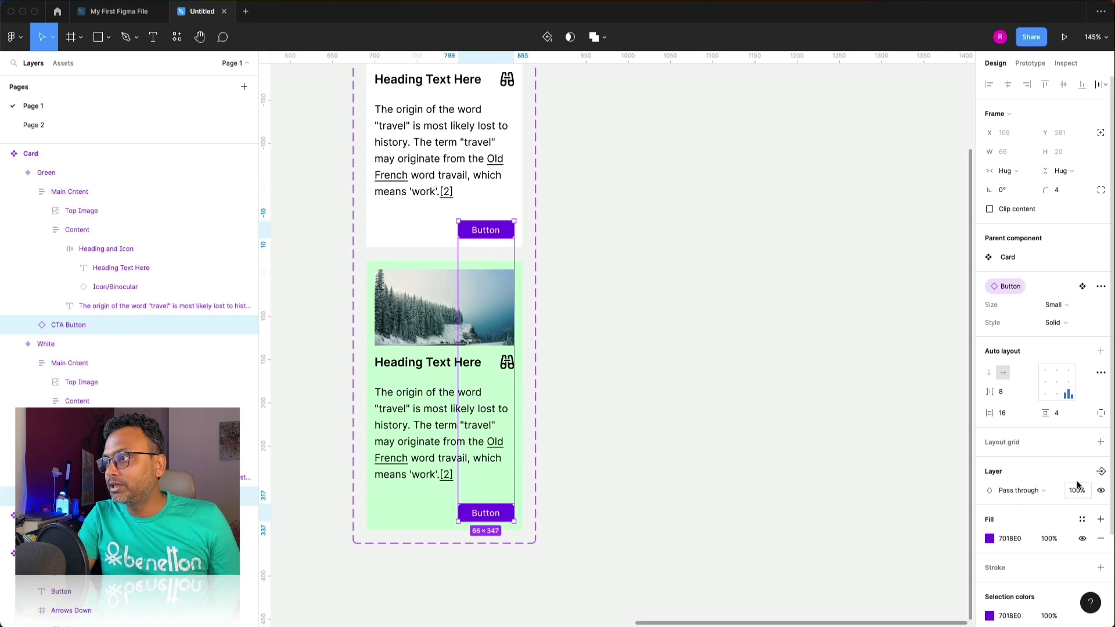
{"action": "left_click", "coordinate": [1101, 471]}
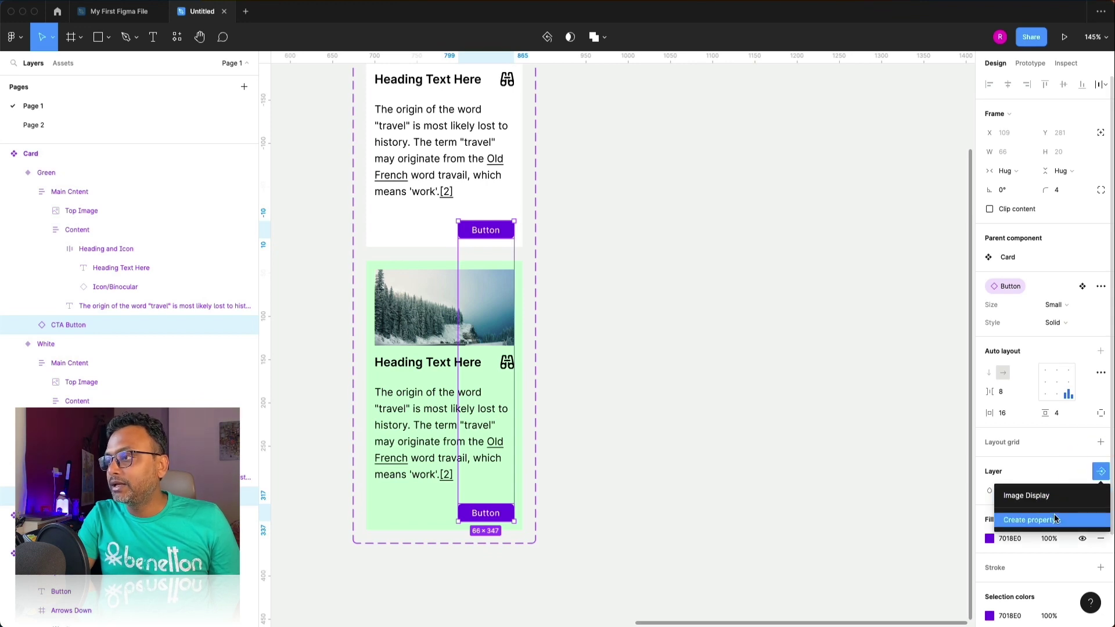
{"action": "left_click", "coordinate": [1054, 520]}
{"action": "type", "text": "Bu"}
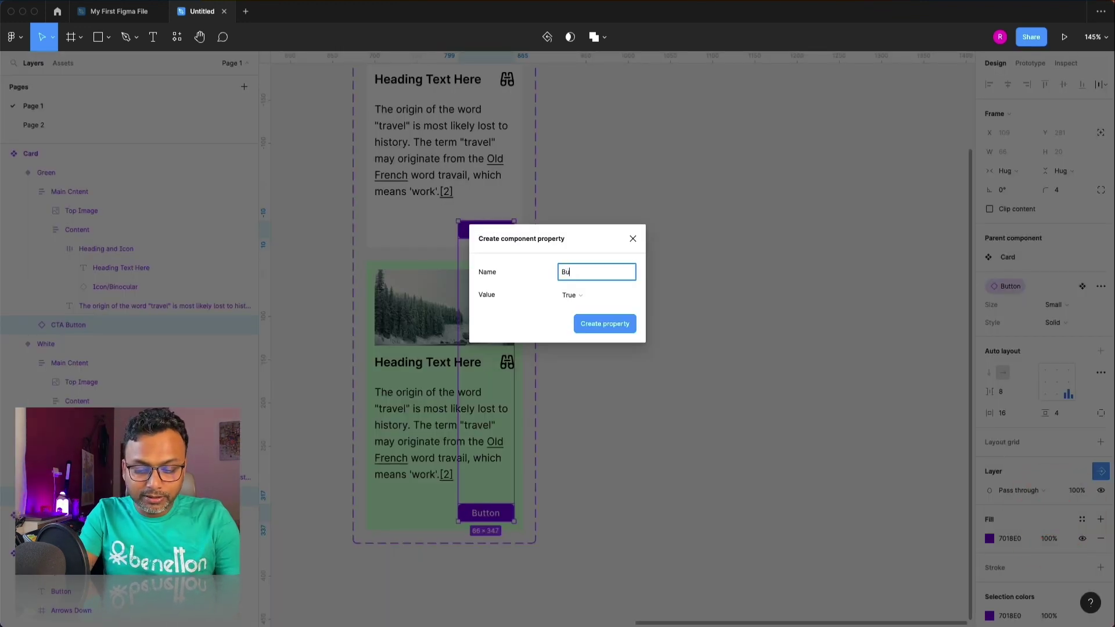
{"action": "type", "text": "tttton "}
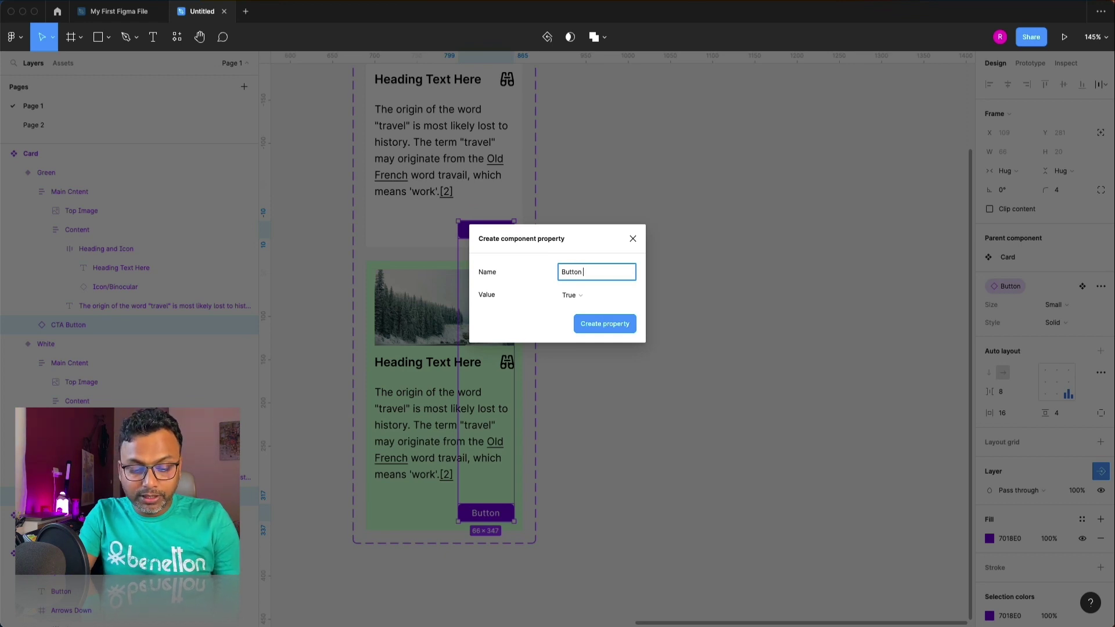
{"action": "type", "text": "Display"}
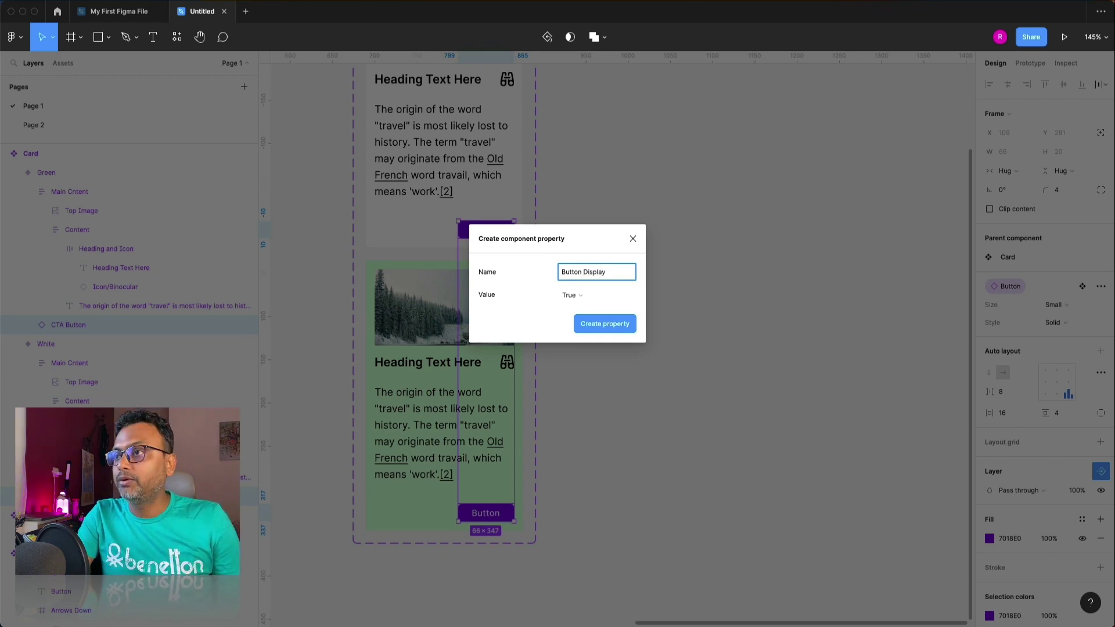
{"action": "left_click", "coordinate": [621, 323]}
{"action": "left_click", "coordinate": [675, 271]}
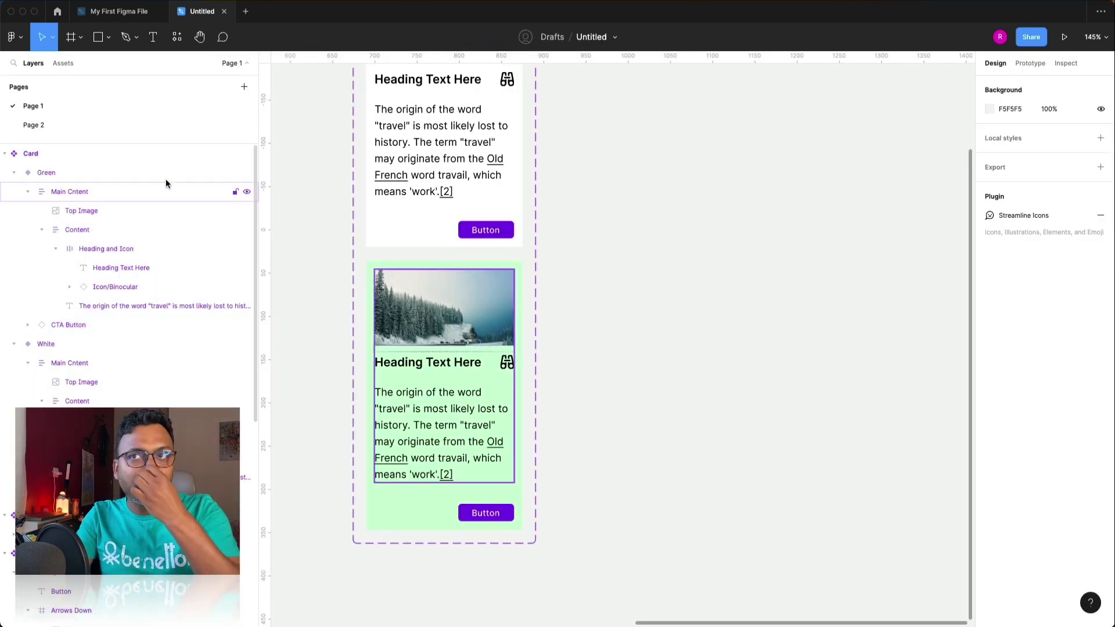
Switch the Card instance on Page 2 to the White variant.
{"action": "left_click", "coordinate": [106, 127]}
{"action": "left_click", "coordinate": [586, 295]}
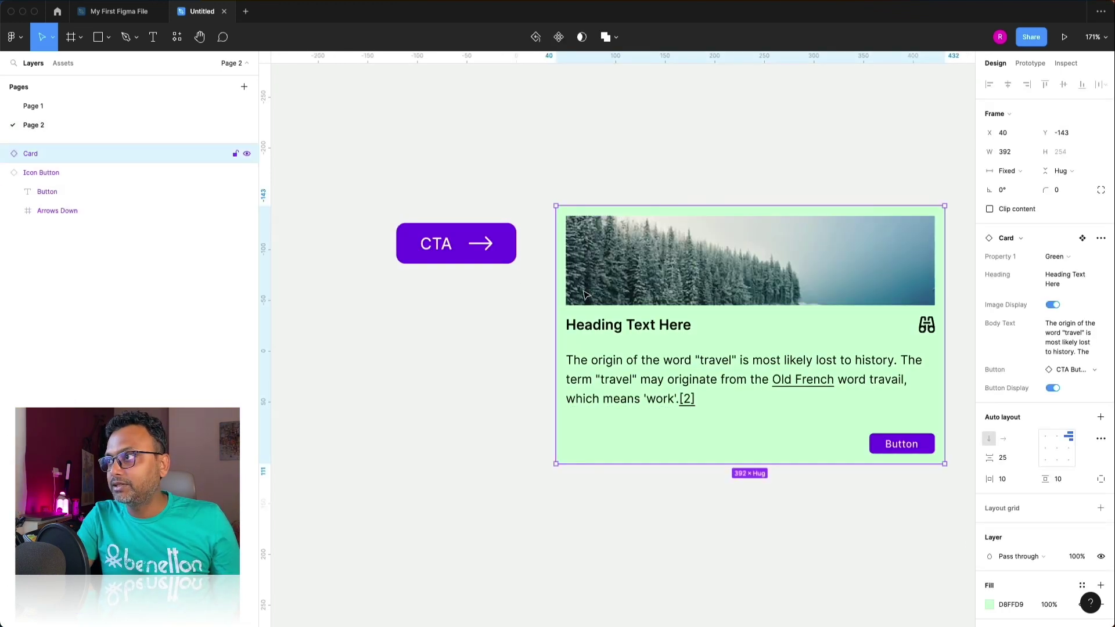
{"action": "scroll", "coordinate": [585, 295], "scroll_direction": "right", "scroll_amount": 4}
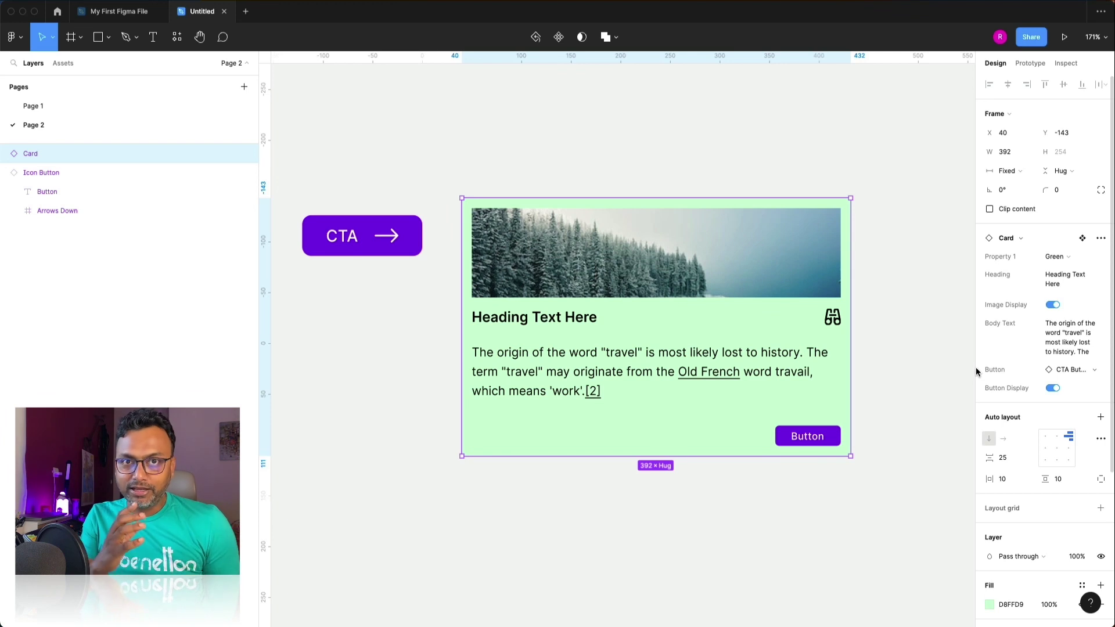
{"action": "left_click", "coordinate": [1056, 257]}
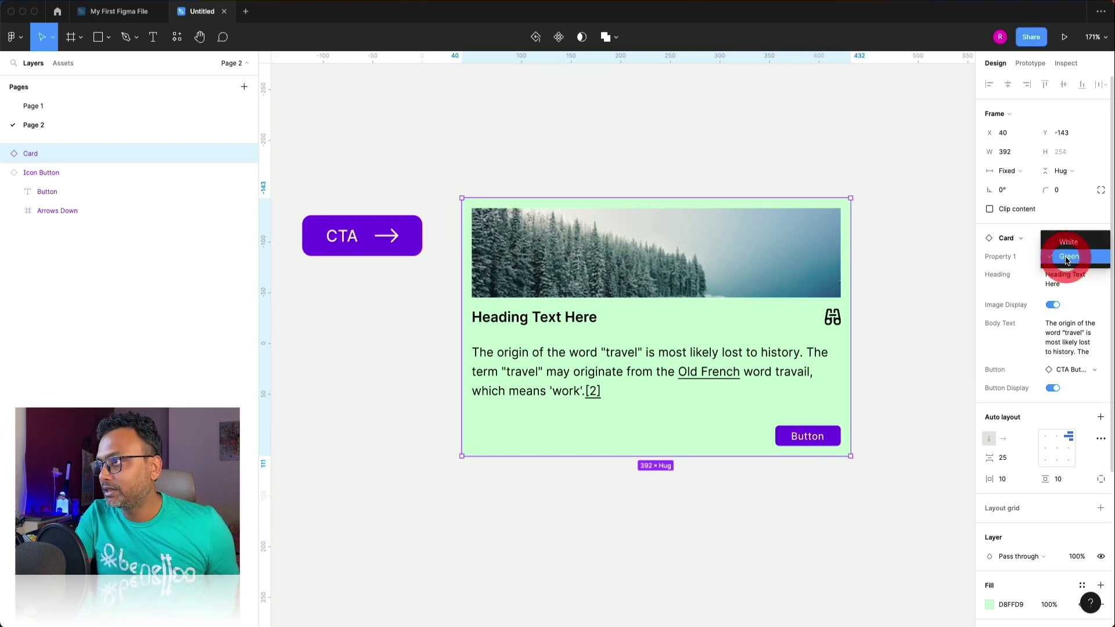
{"action": "left_click", "coordinate": [1066, 247]}
{"action": "left_click", "coordinate": [914, 328]}
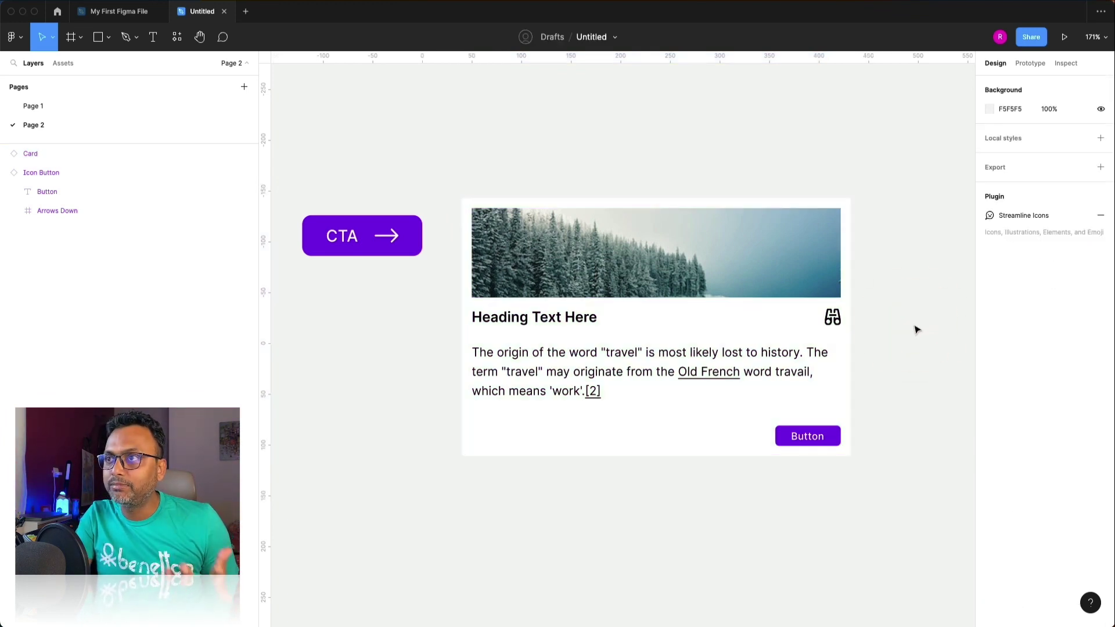
Toggle the card's Image Display off and back on, then turn Button Display off.
{"action": "left_click", "coordinate": [705, 249]}
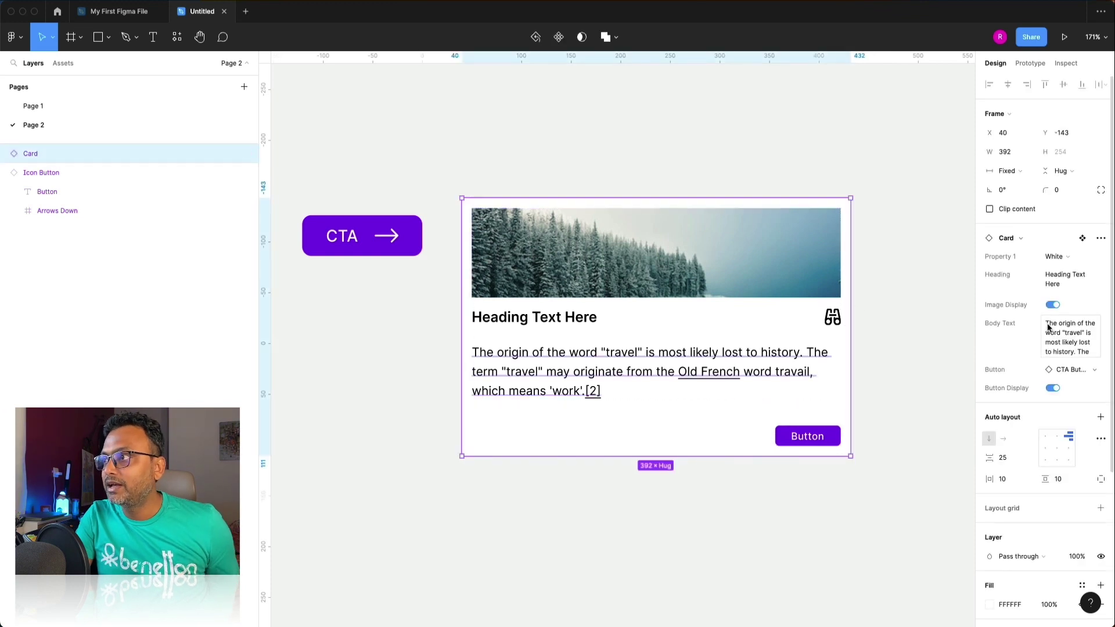
{"action": "left_click", "coordinate": [1052, 306]}
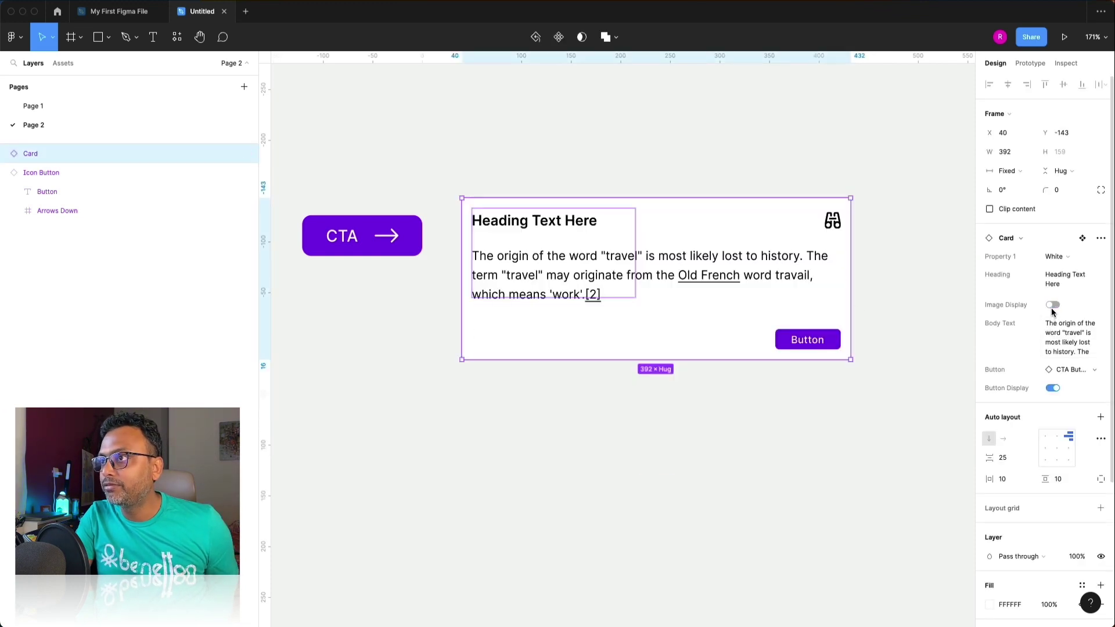
{"action": "left_click", "coordinate": [951, 346]}
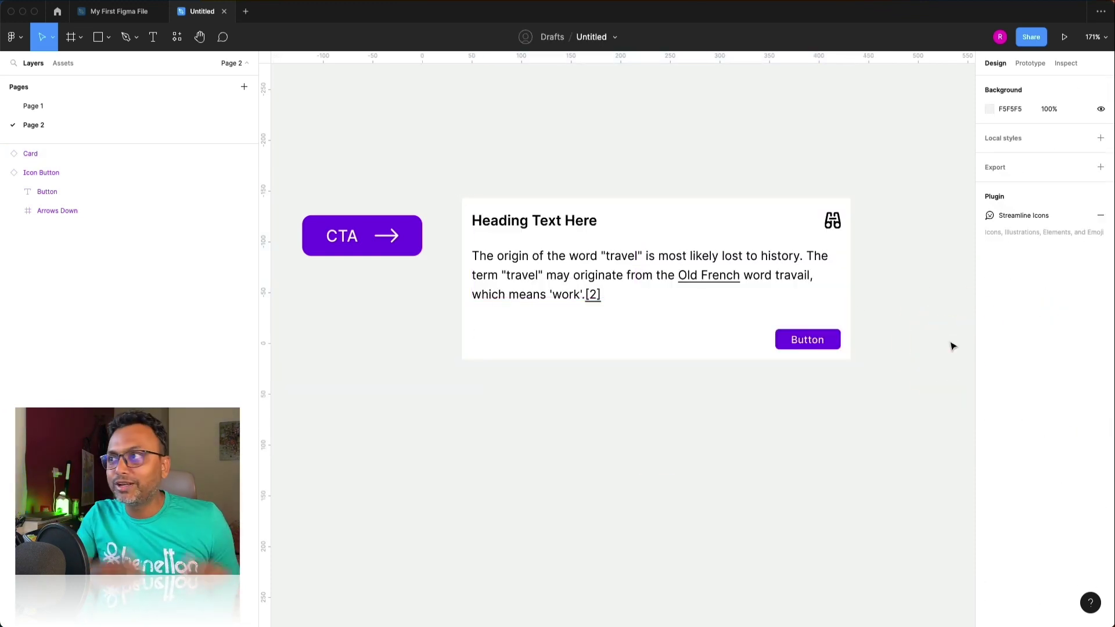
{"action": "left_click", "coordinate": [695, 242]}
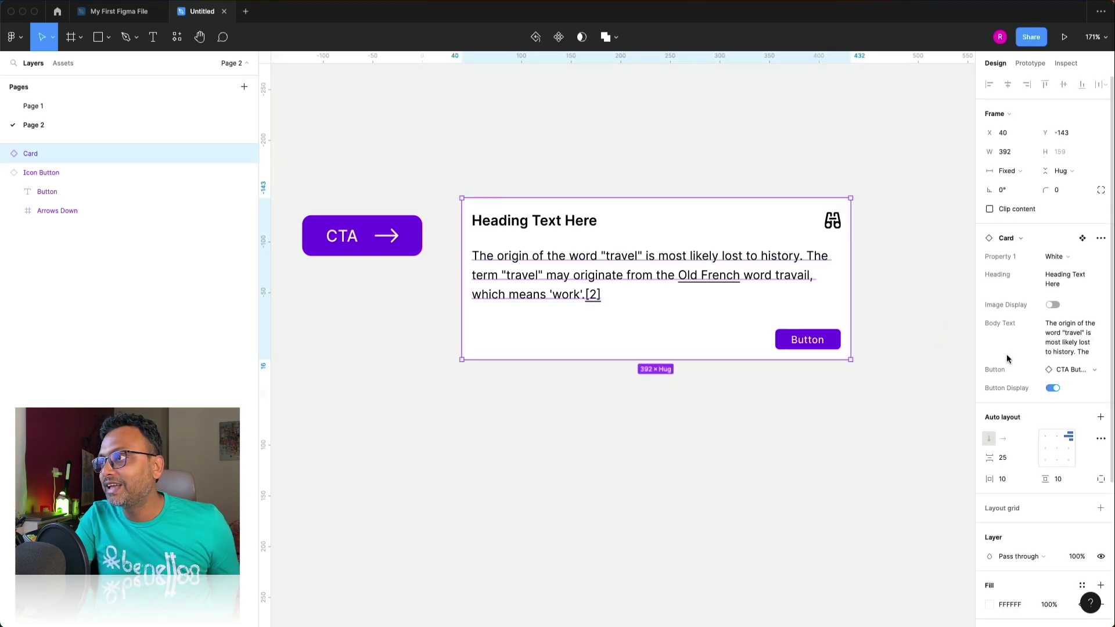
{"action": "left_click", "coordinate": [1055, 306]}
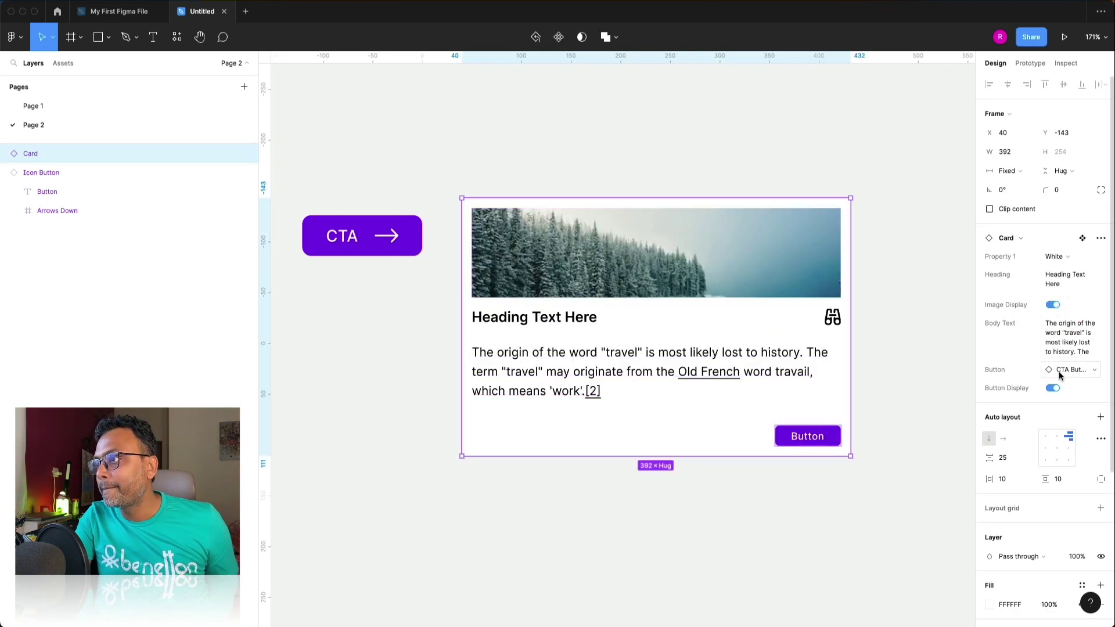
{"action": "left_click", "coordinate": [1052, 389]}
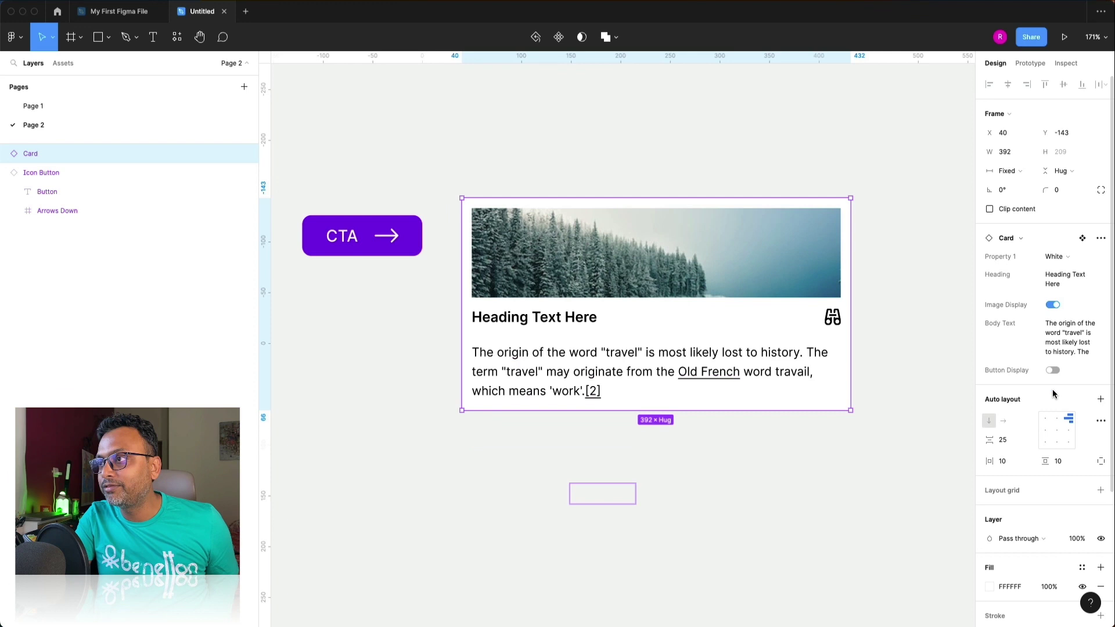
{"action": "left_click", "coordinate": [924, 411]}
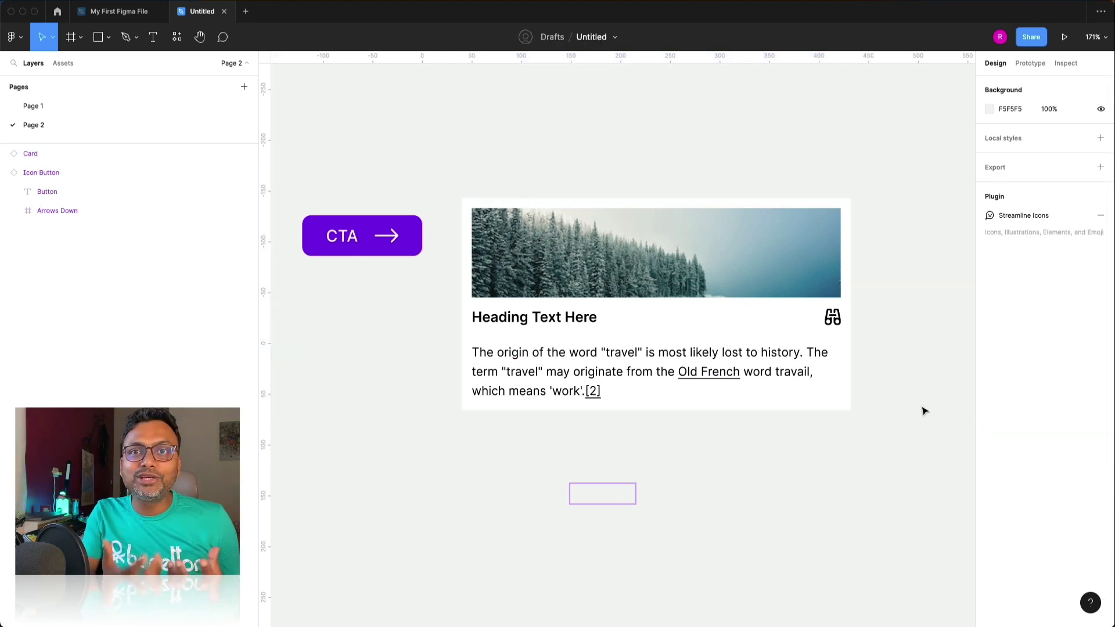
{"action": "left_click", "coordinate": [708, 271]}
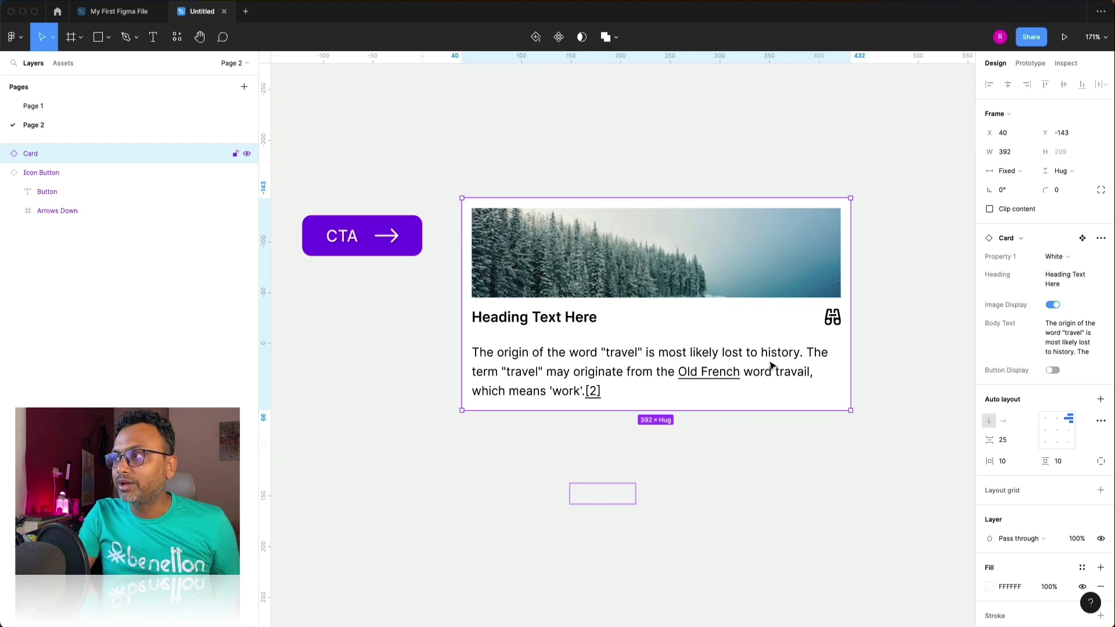
Change the card's Heading property to 'This is my heading subject'.
{"action": "left_click", "coordinate": [1084, 285]}
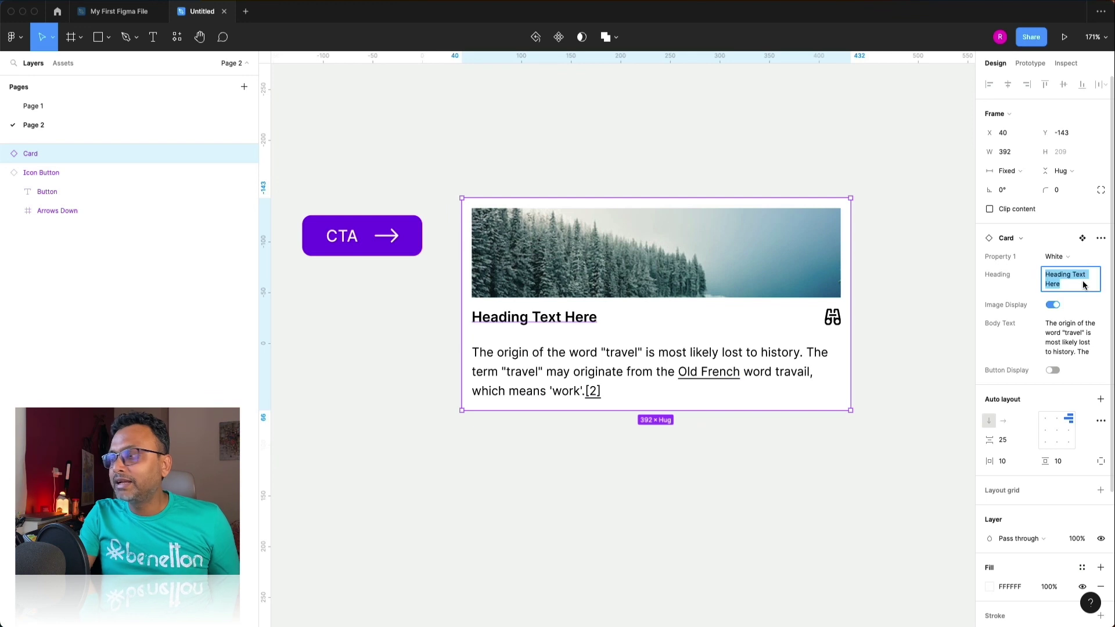
{"action": "type", "text": "This is my"}
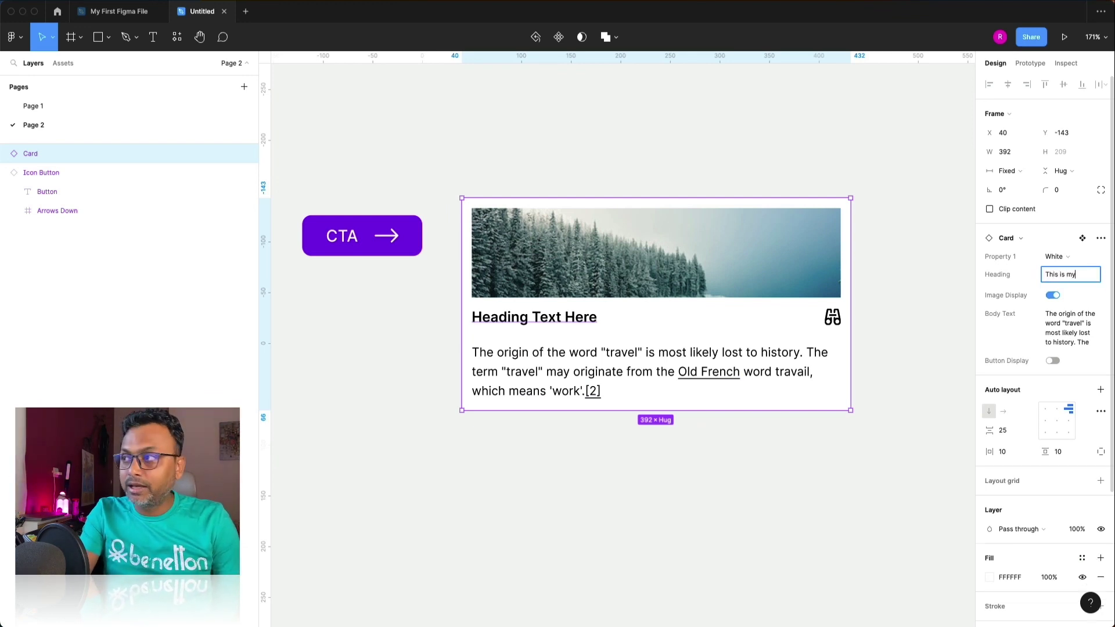
{"action": "type", "text": " heading"}
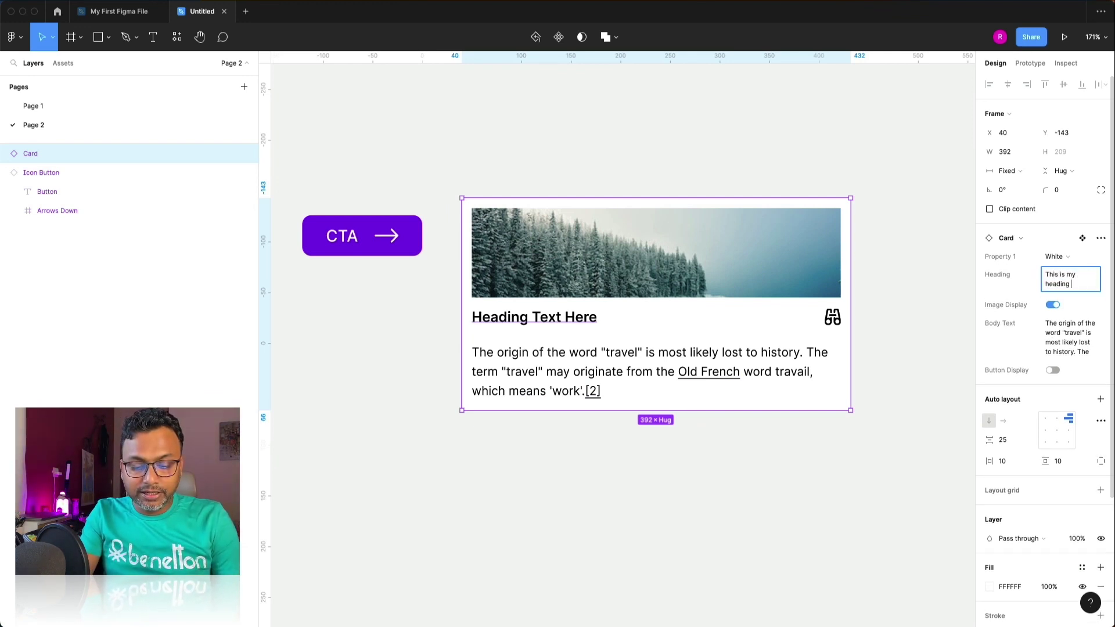
{"action": "type", "text": " subject"}
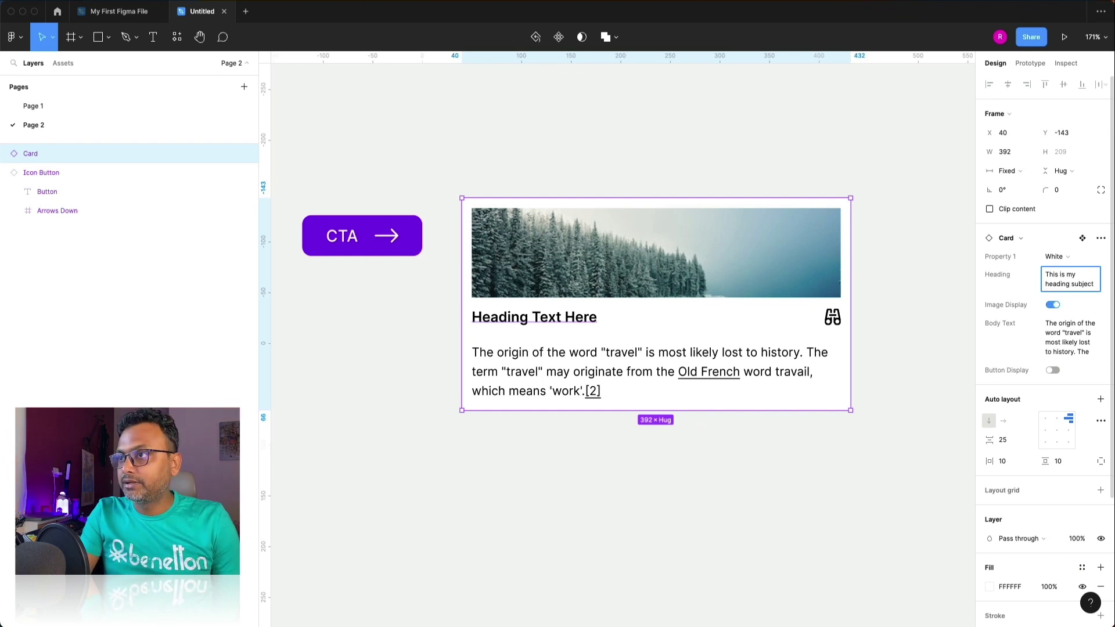
{"action": "key", "text": "Return"}
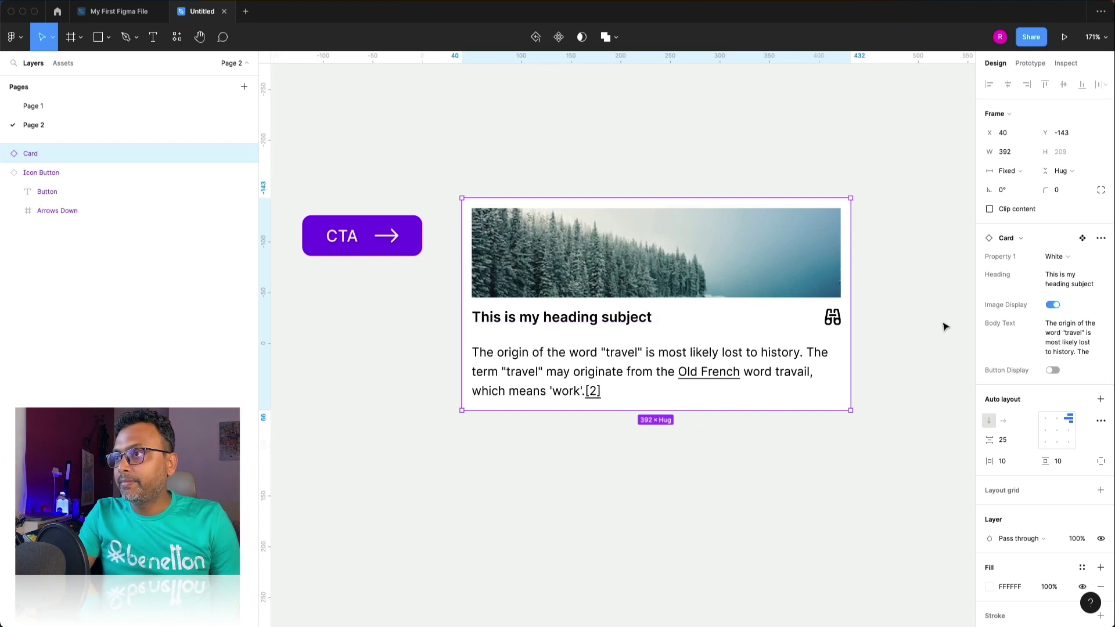
{"action": "left_click", "coordinate": [944, 324]}
Narrow the card to about 229 wide, checking the white card's heading layer on Page 1.
{"action": "left_click", "coordinate": [735, 239]}
{"action": "left_click_drag", "start_coordinate": [850, 280], "coordinate": [689, 280]}
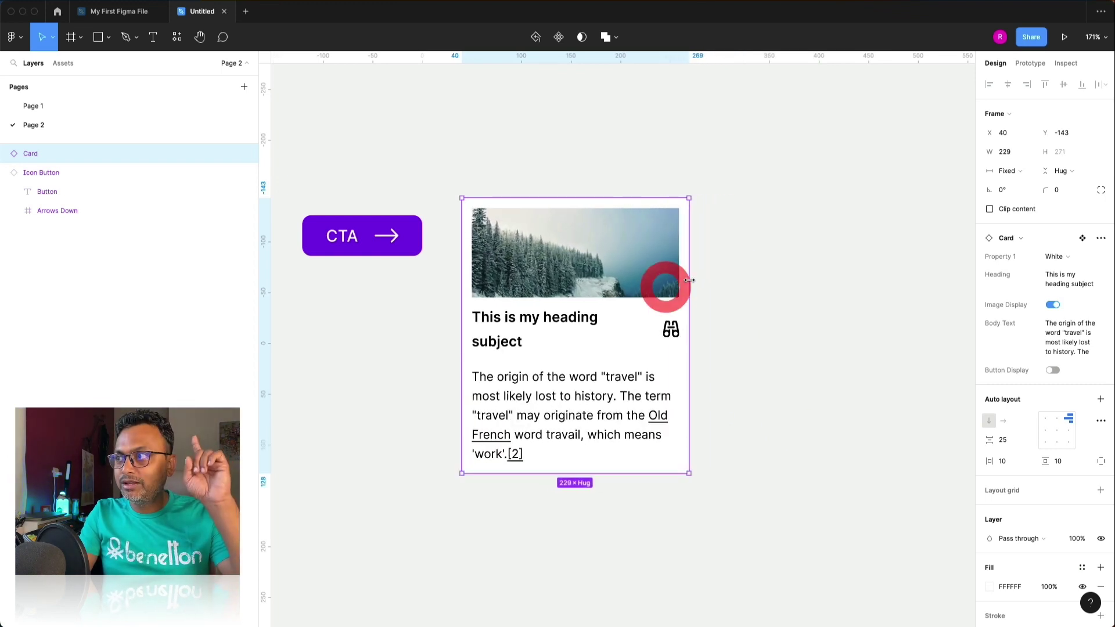
{"action": "left_click", "coordinate": [43, 108]}
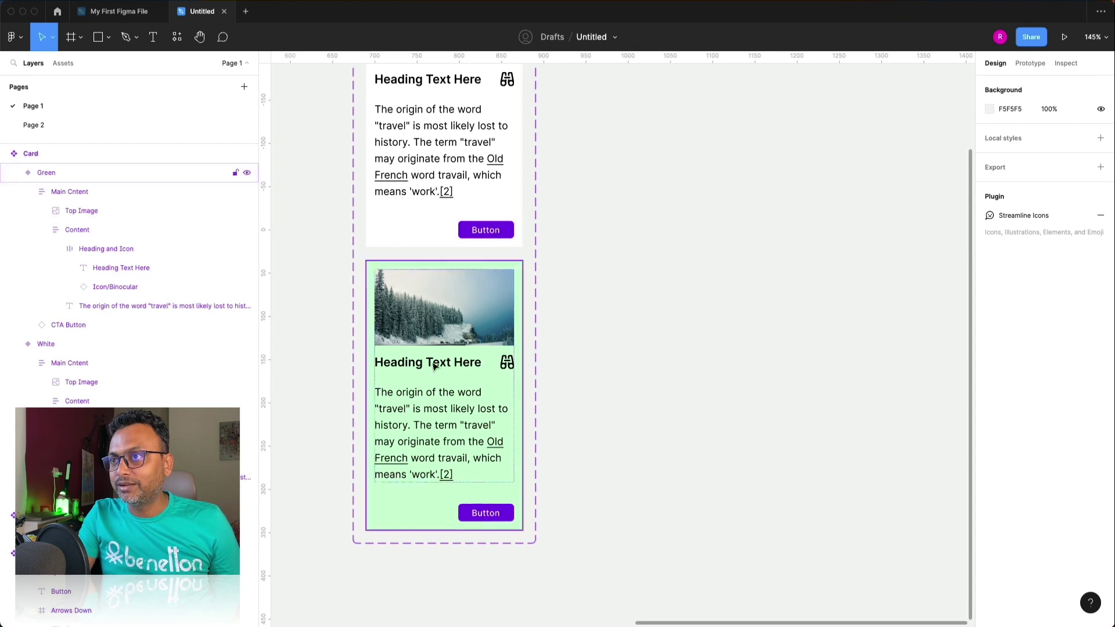
{"action": "left_click", "coordinate": [433, 81], "text": "super"}
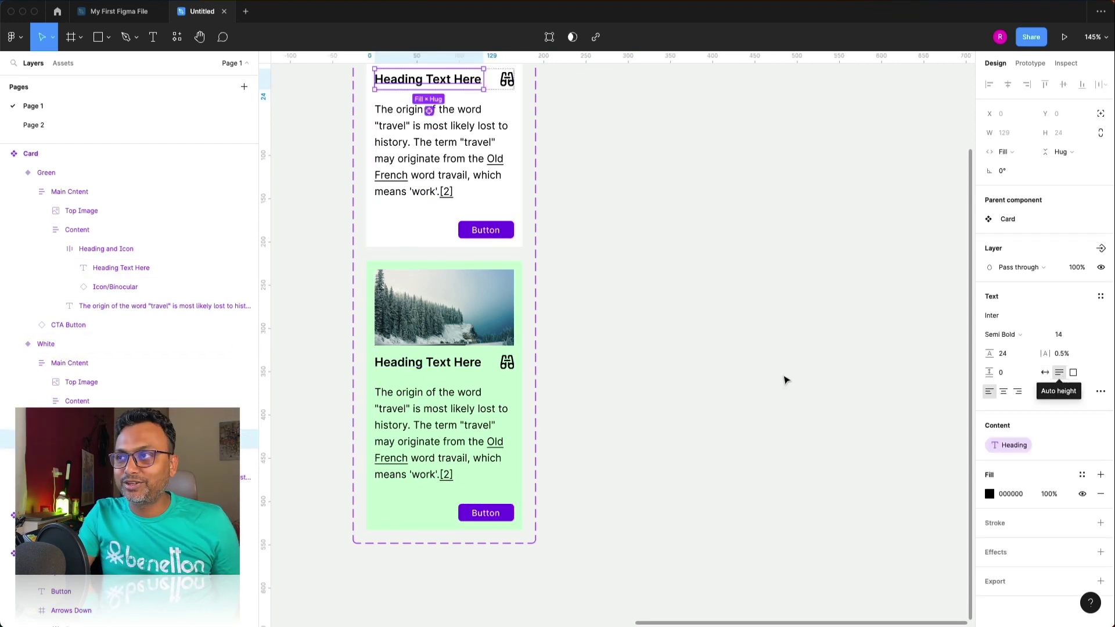
{"action": "left_click", "coordinate": [739, 376]}
{"action": "left_click", "coordinate": [108, 126]}
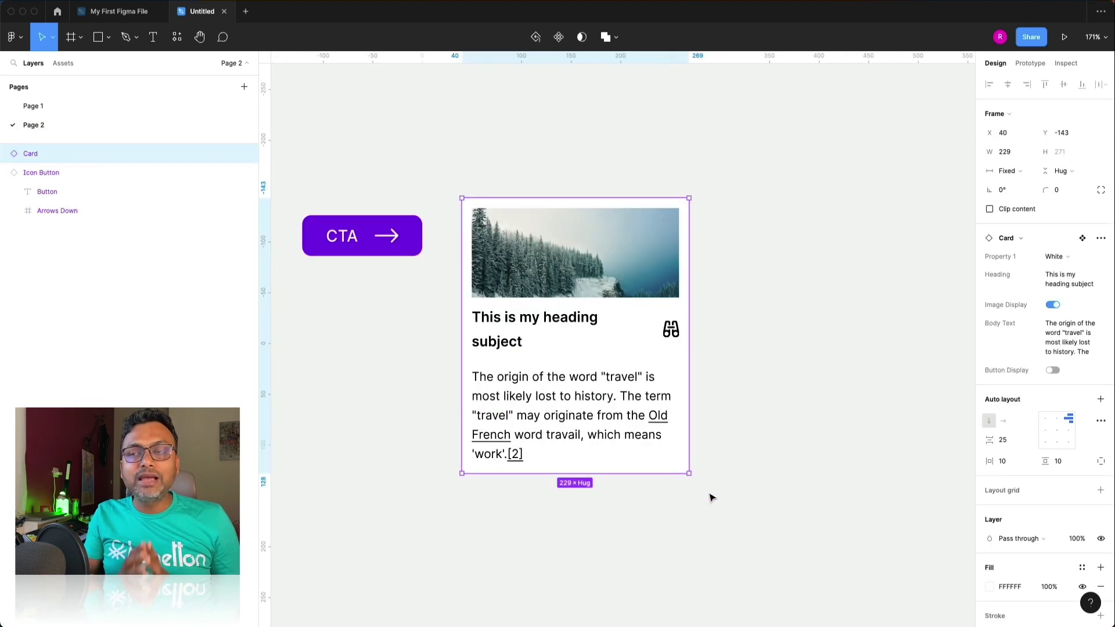
Turn Button Display back on and swap the card's button to Icon Button.
{"action": "left_click", "coordinate": [1054, 371]}
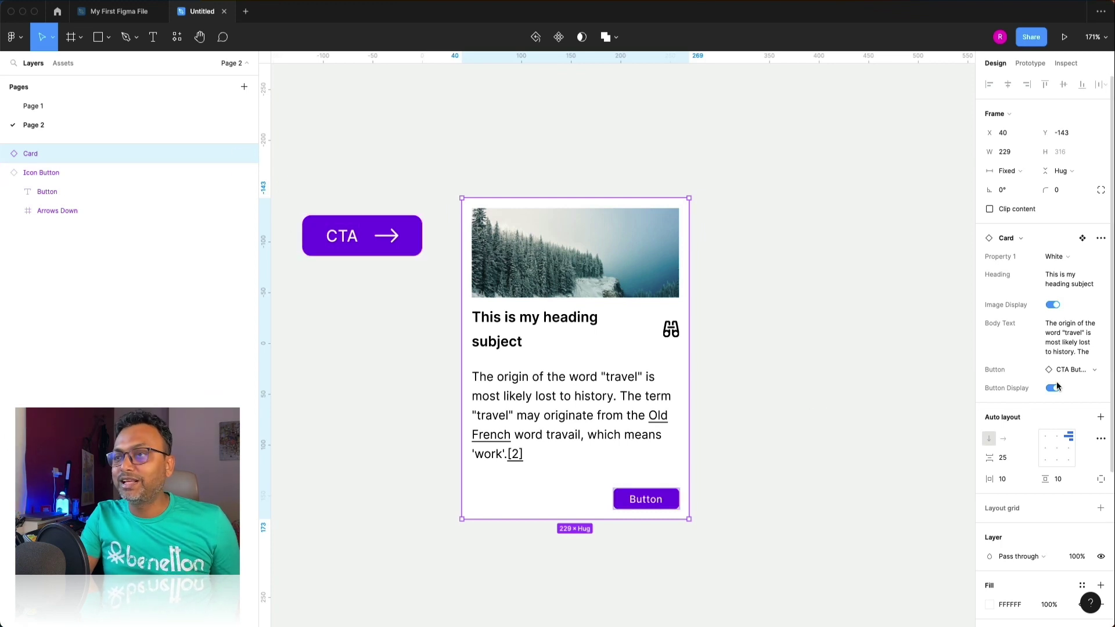
{"action": "left_click", "coordinate": [1092, 370]}
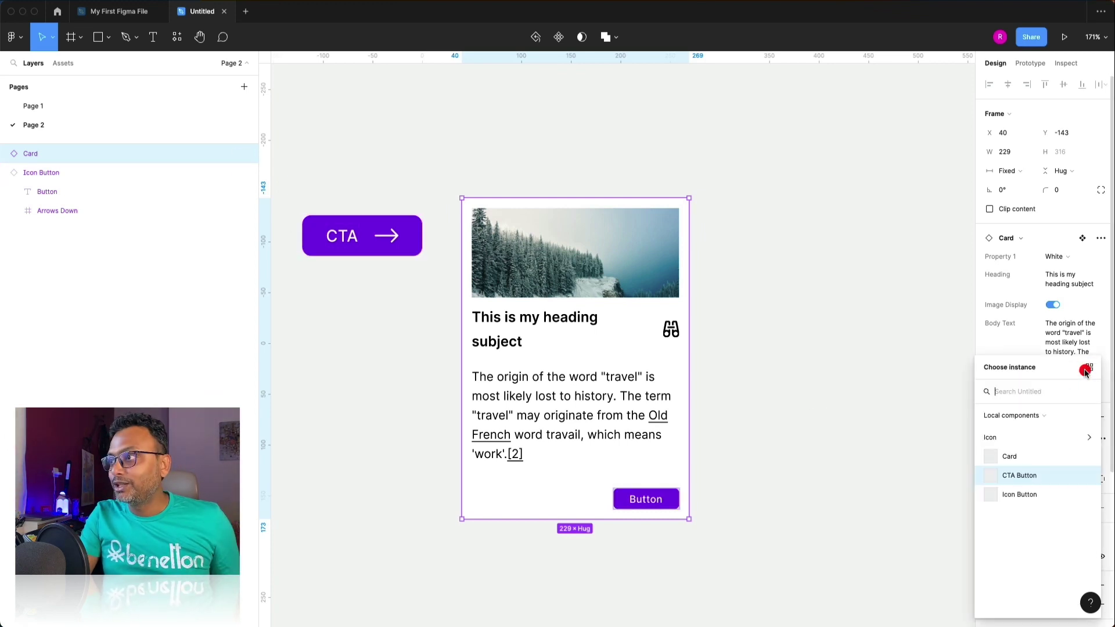
{"action": "left_click", "coordinate": [1018, 495]}
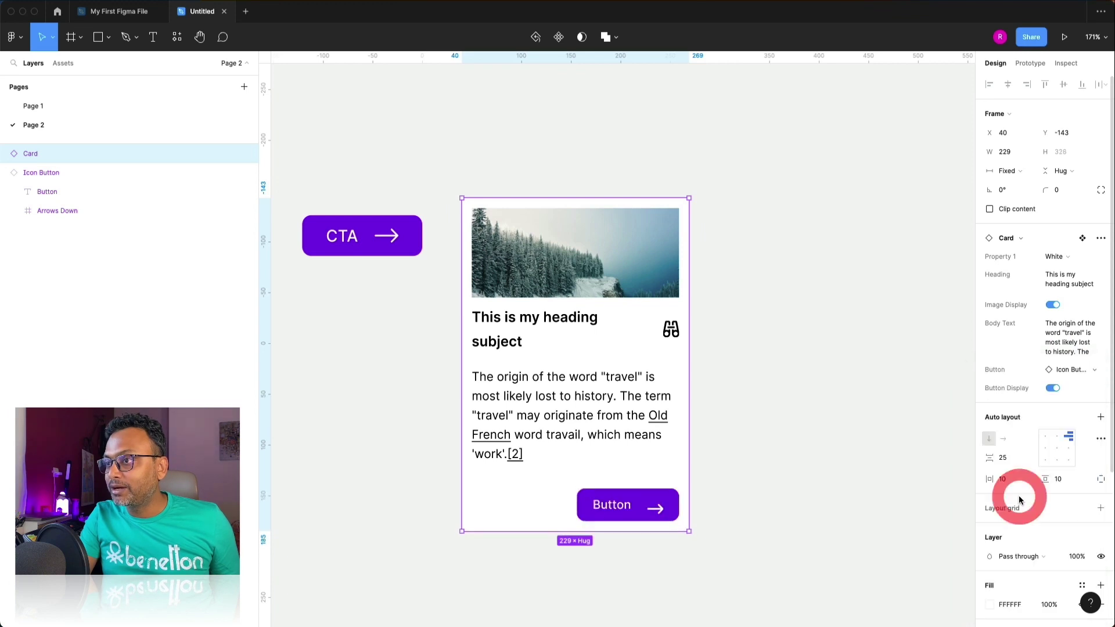
{"action": "left_click", "coordinate": [671, 503]}
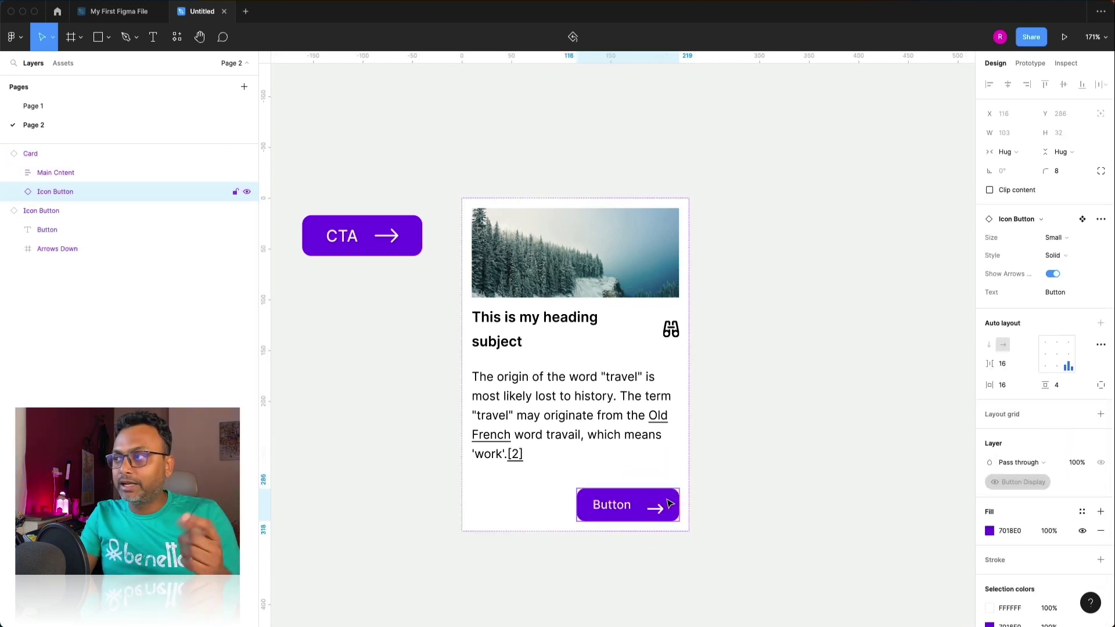
Set the Icon Button to Default size with Solid style and the arrow shown.
{"action": "left_click", "coordinate": [1065, 239]}
{"action": "left_click", "coordinate": [1067, 226]}
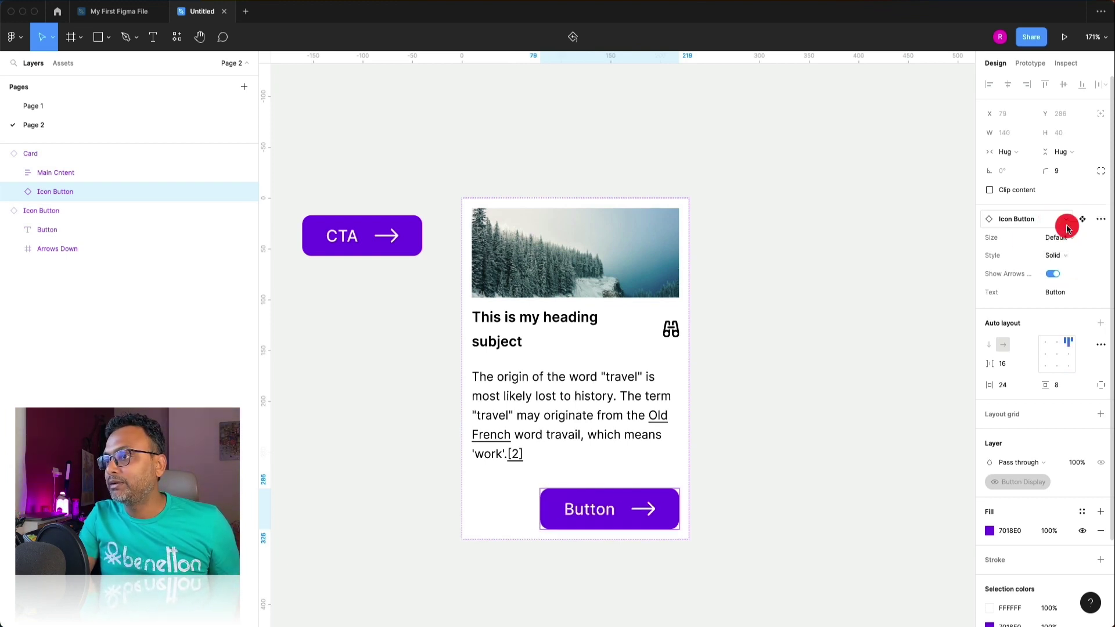
{"action": "left_click", "coordinate": [1066, 255]}
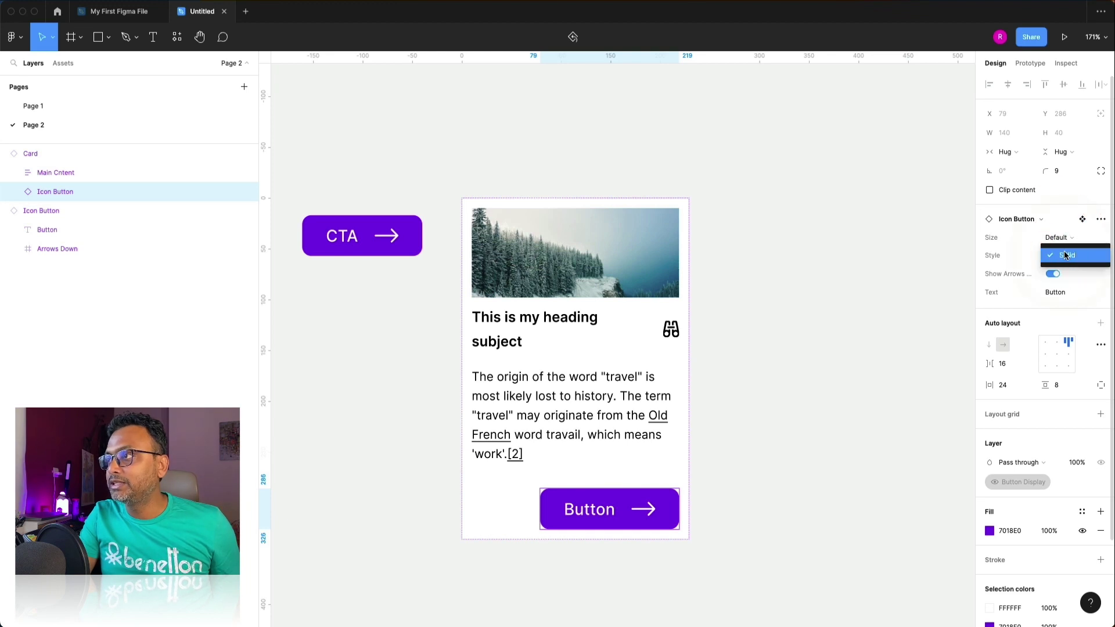
{"action": "left_click", "coordinate": [1065, 257]}
{"action": "left_click", "coordinate": [1053, 274]}
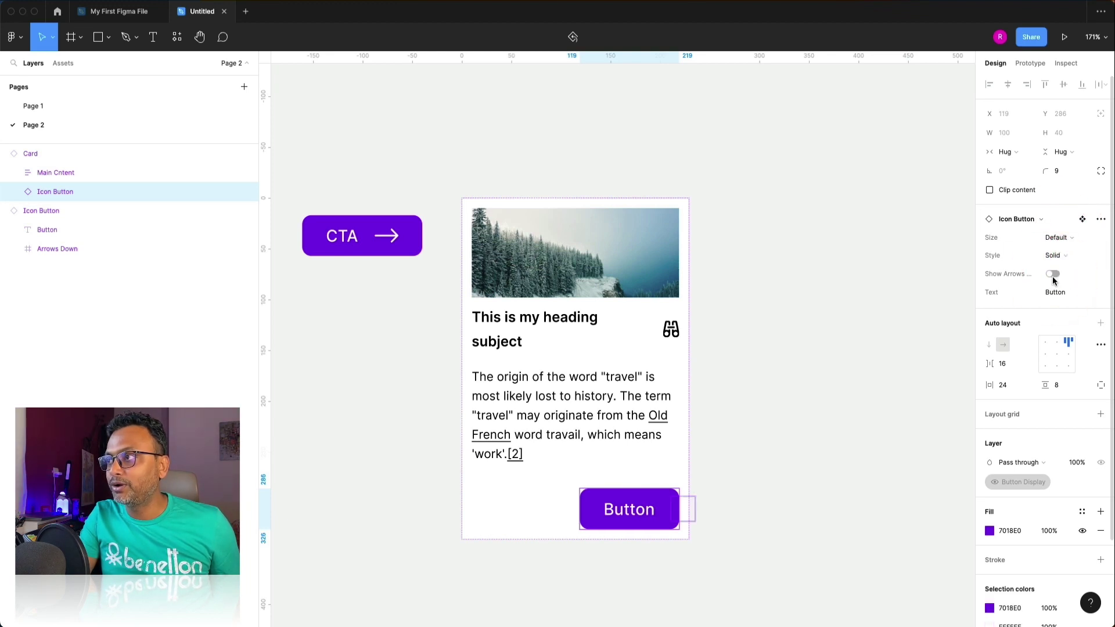
{"action": "left_click", "coordinate": [1054, 277]}
Change the button's Text property to 'Submit'.
{"action": "left_click", "coordinate": [1058, 293]}
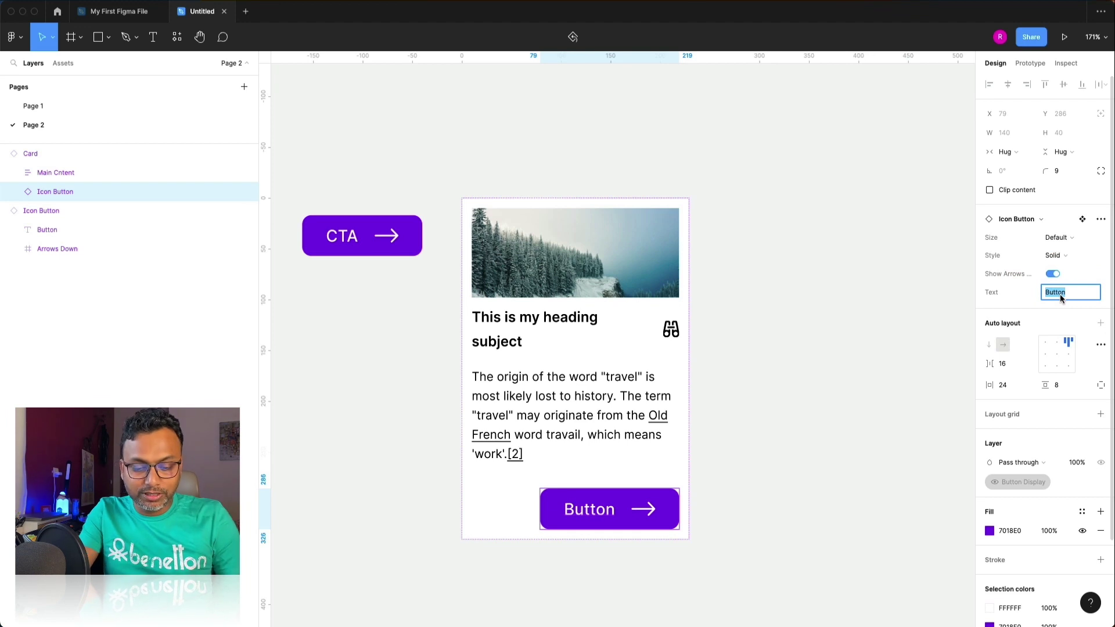
{"action": "type", "text": "CTA"}
{"action": "key", "text": "BackSpace"}
{"action": "key", "text": "BackSpace"}
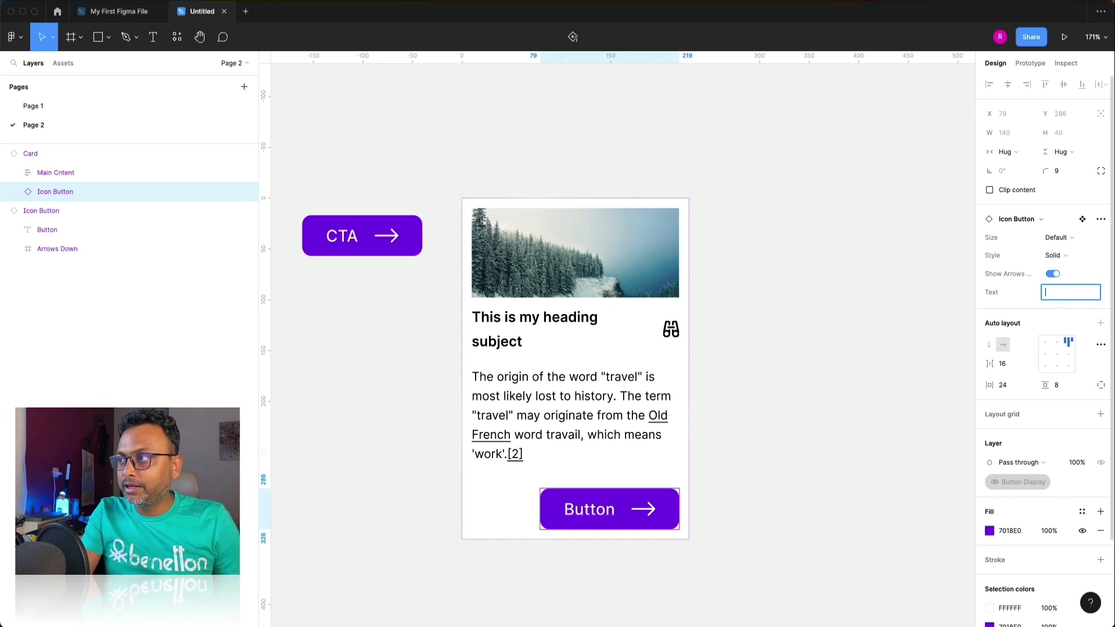
{"action": "type", "text": "Submit"}
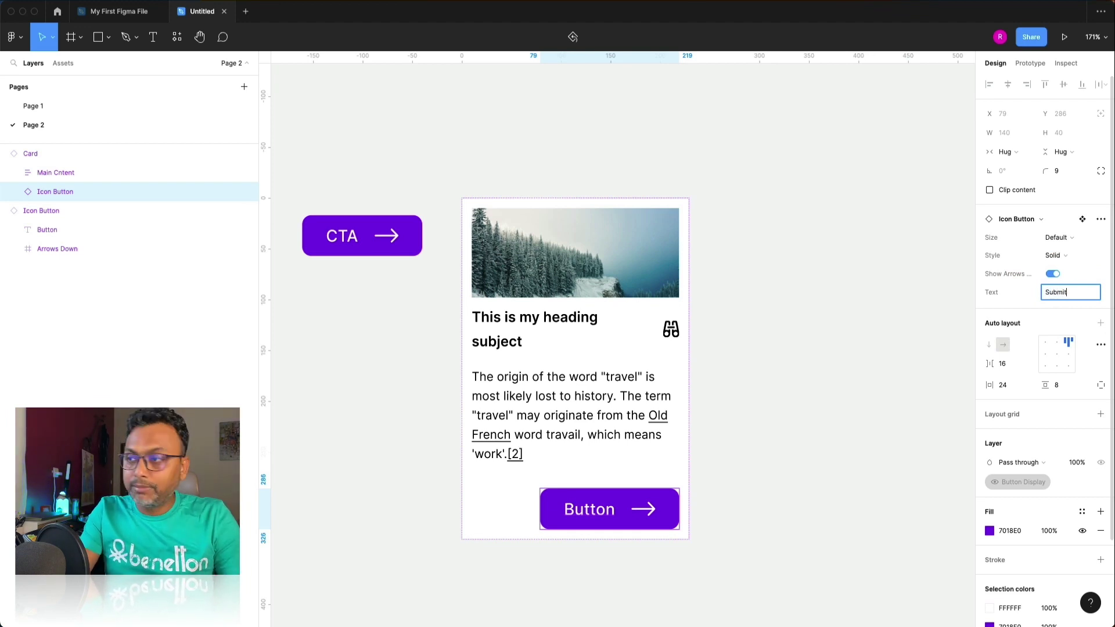
{"action": "key", "text": "Return"}
{"action": "left_click", "coordinate": [943, 329]}
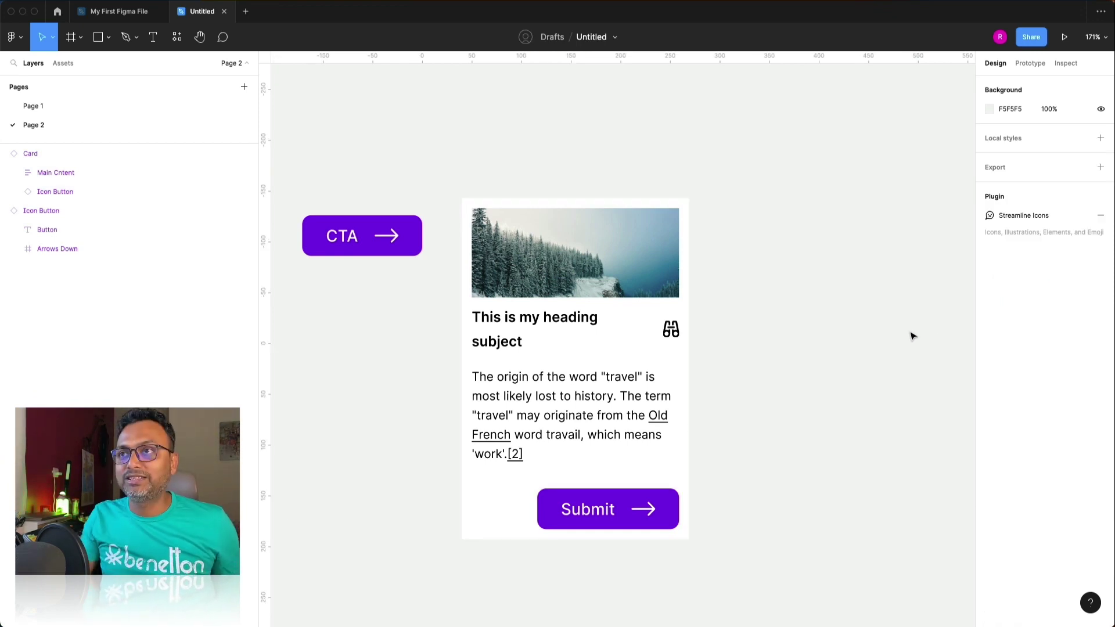
Set the Green and White Card variants' auto layout alignment to bottom-centre on Page 1.
{"action": "left_click", "coordinate": [58, 109]}
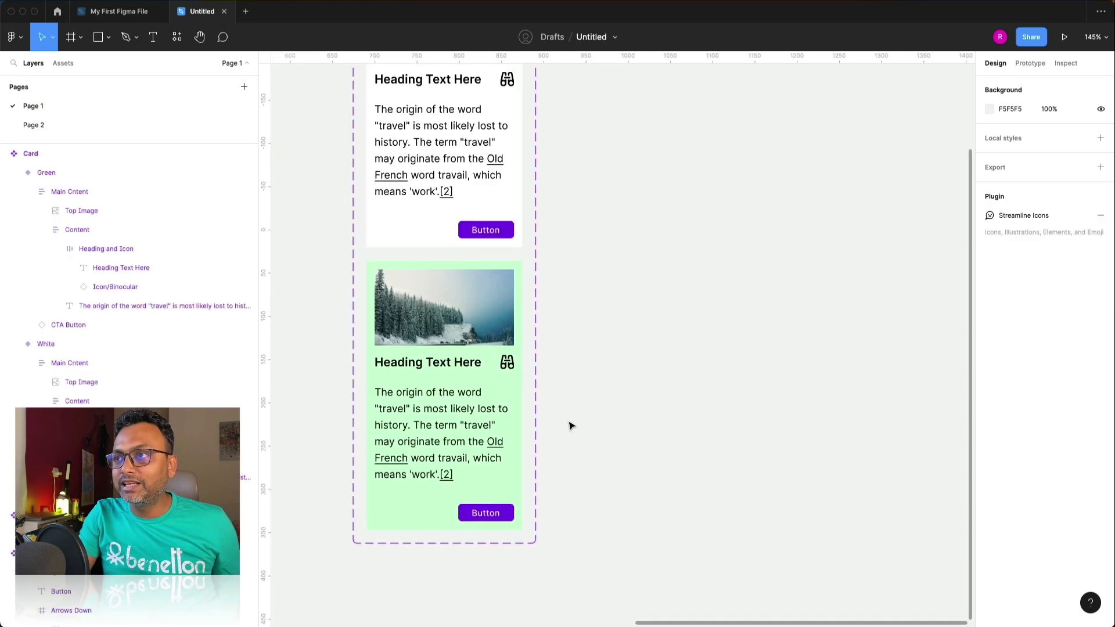
{"action": "left_click", "coordinate": [490, 387]}
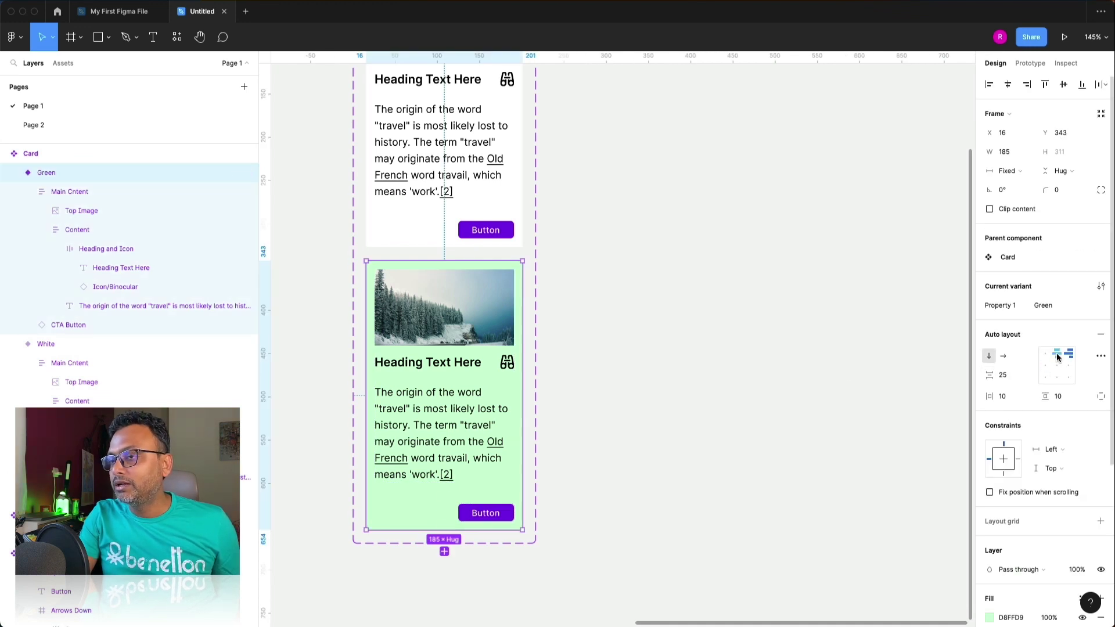
{"action": "left_click", "coordinate": [1057, 378]}
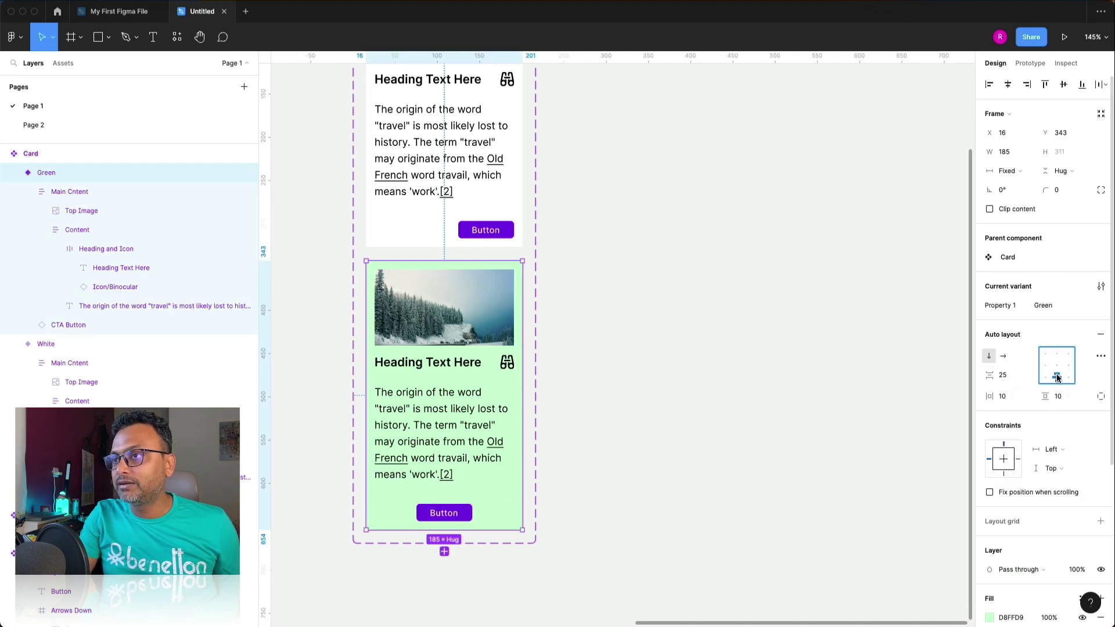
{"action": "left_click", "coordinate": [518, 214]}
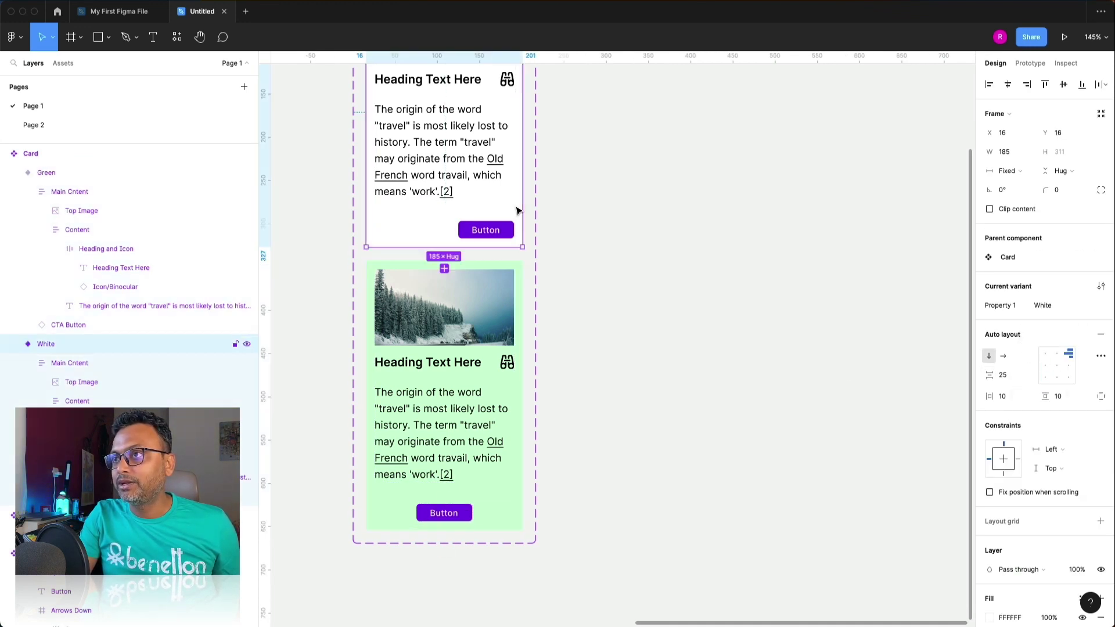
{"action": "left_click", "coordinate": [1057, 353]}
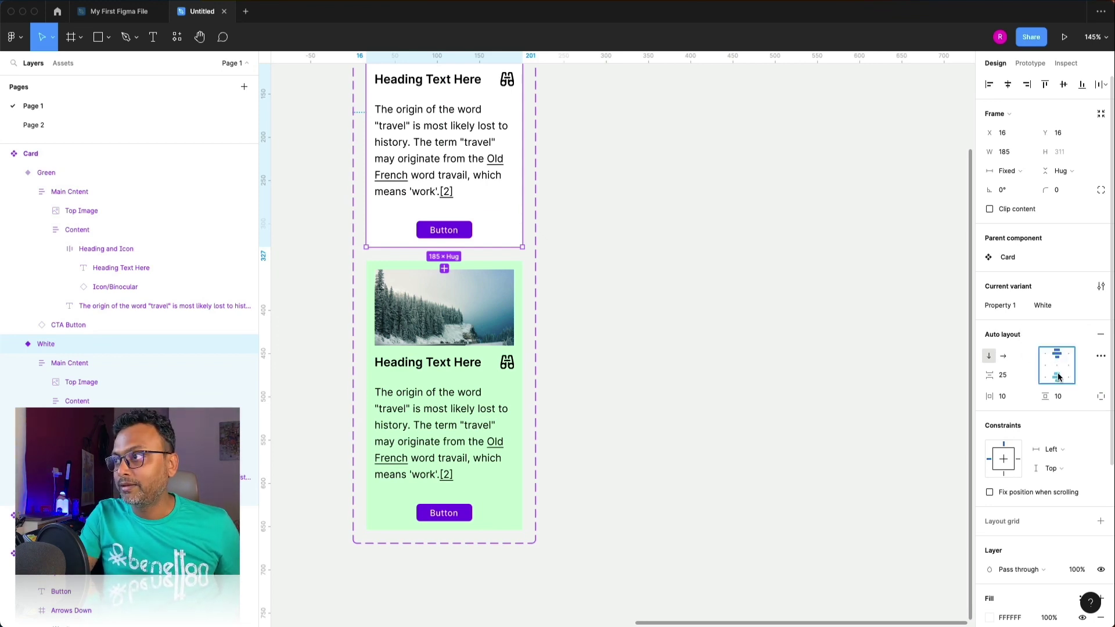
{"action": "left_click", "coordinate": [1057, 377]}
{"action": "left_click", "coordinate": [439, 455]}
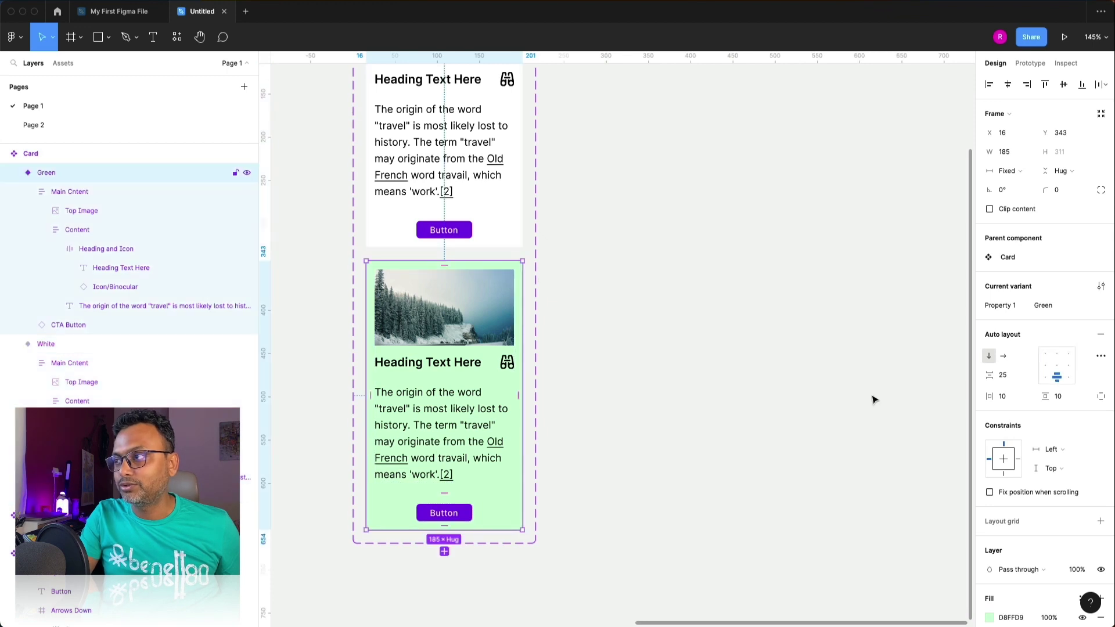
{"action": "left_click", "coordinate": [55, 124]}
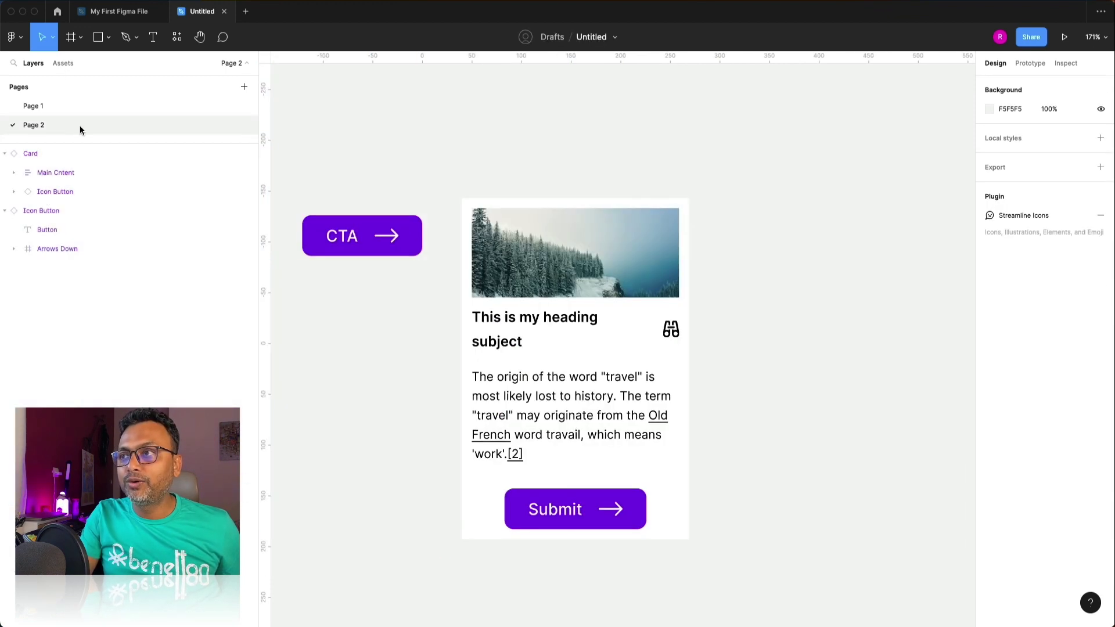
{"action": "left_click", "coordinate": [772, 498]}
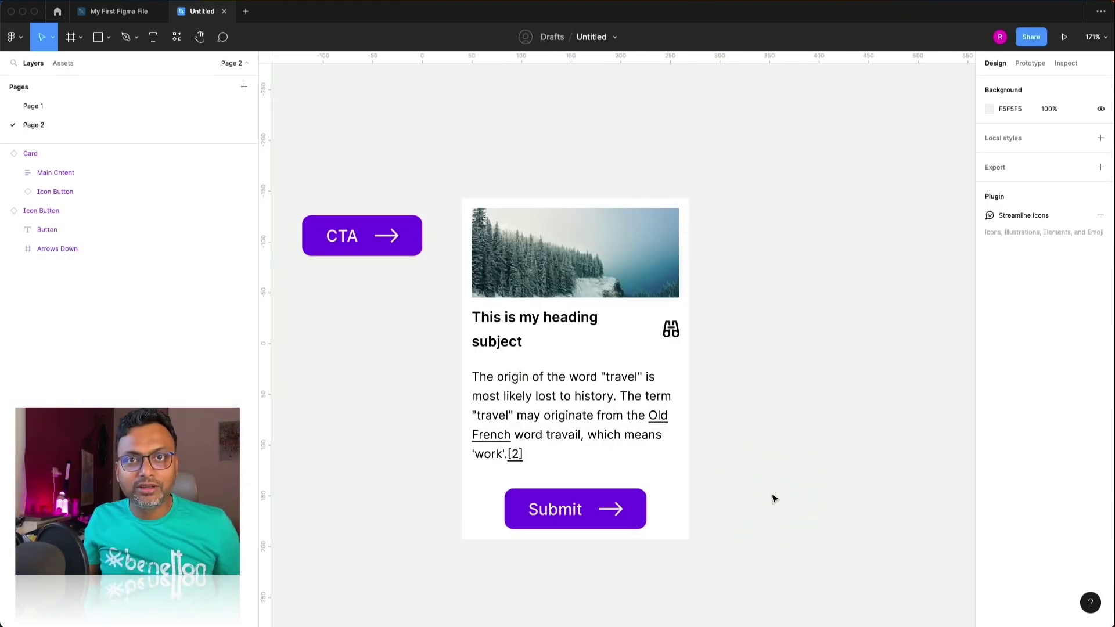